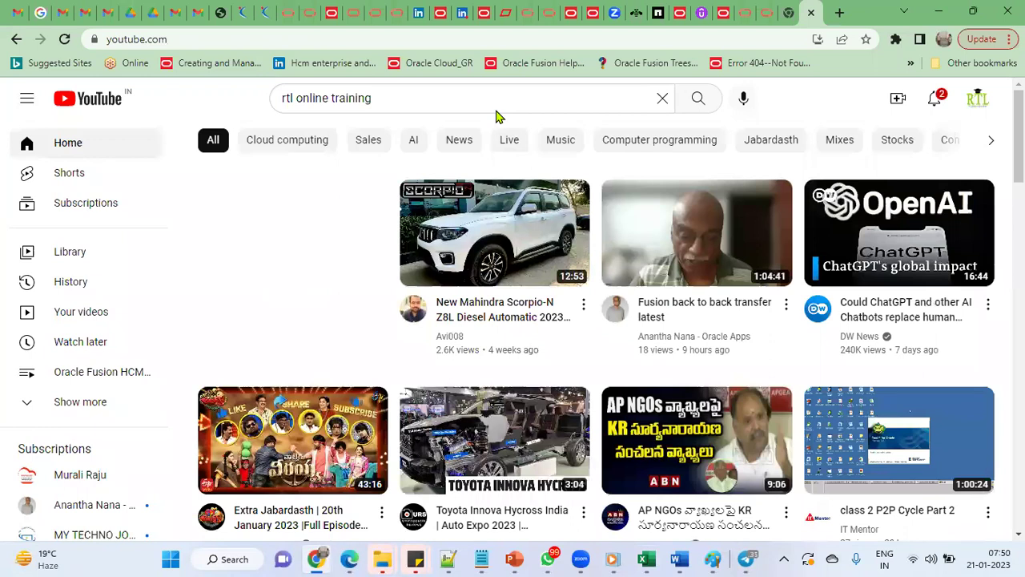
Search YouTube for 'rtl online training', open the RTL Online Trainings Placements channel's playlists, then go to Ledger Setup
click(696, 102)
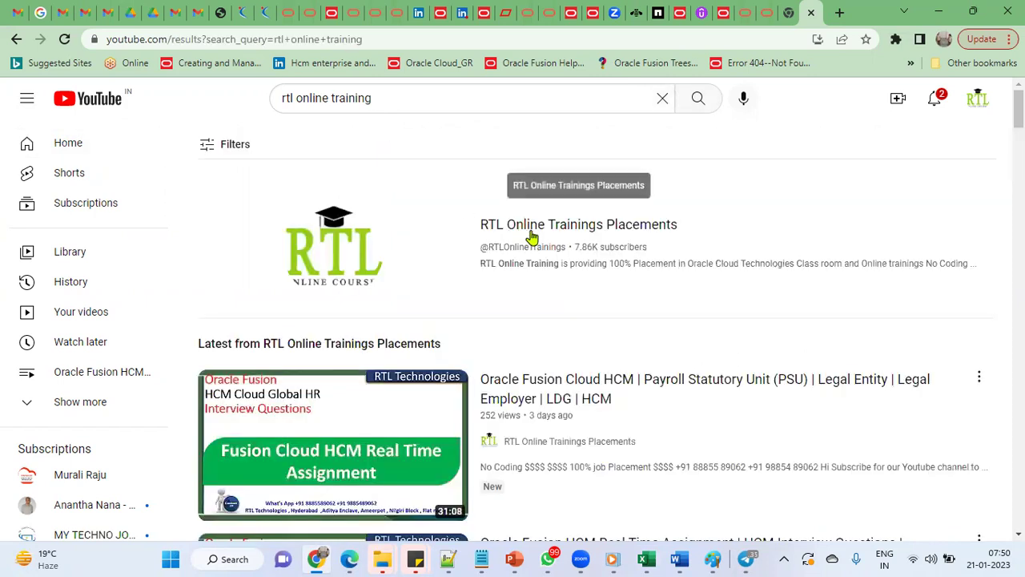
click(531, 233)
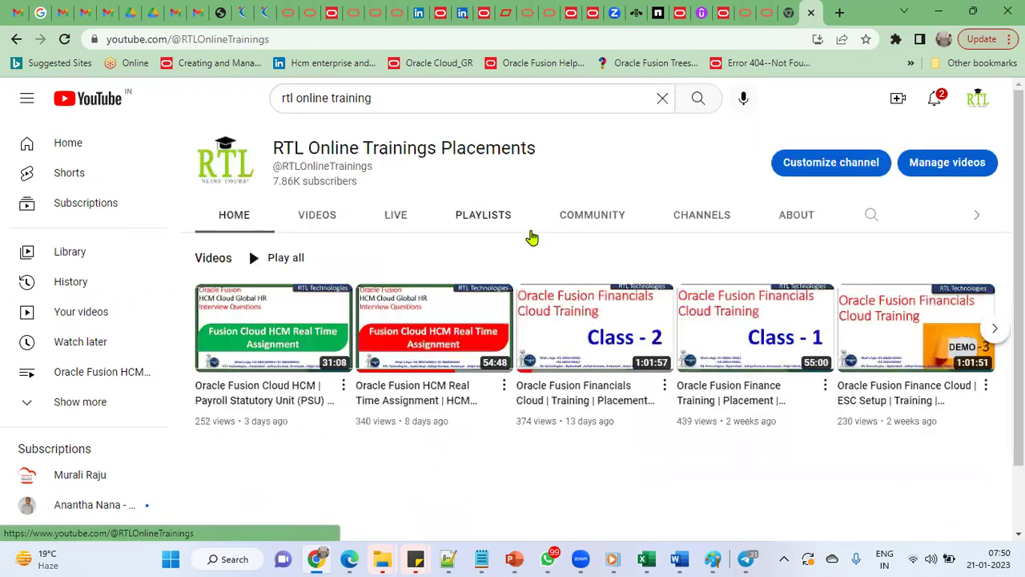
click(483, 216)
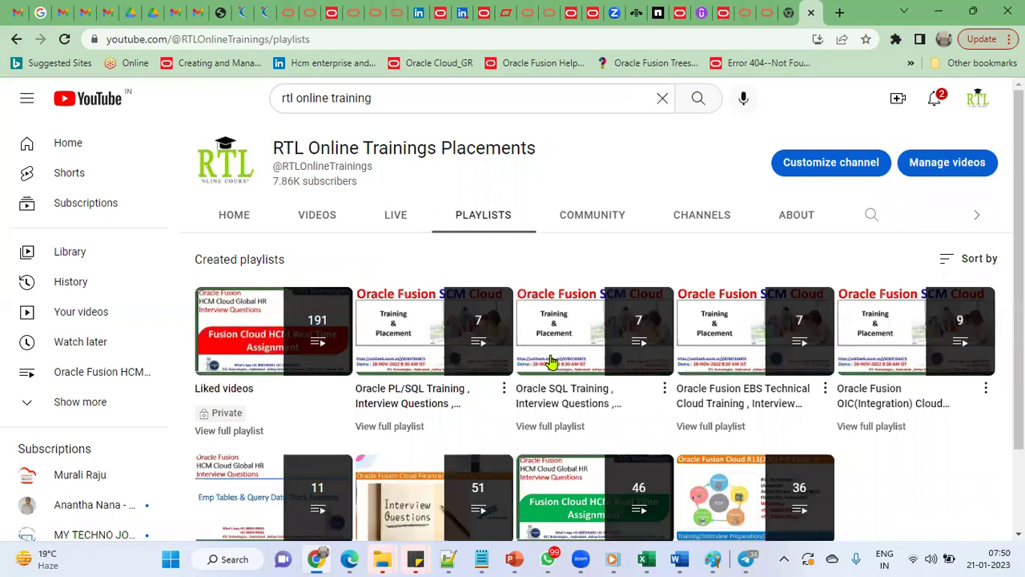
scroll(801, 473, down, 1)
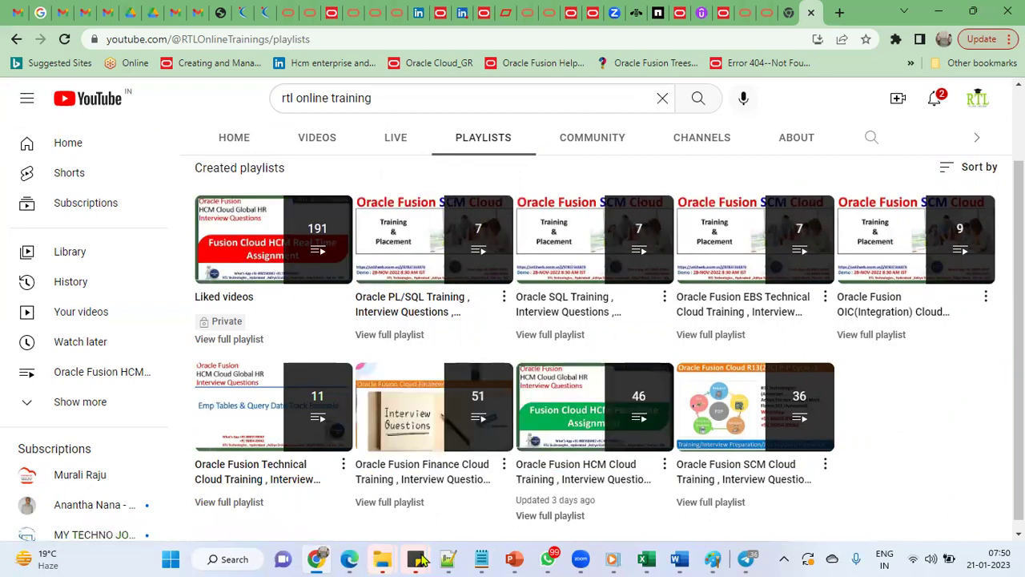
click(646, 558)
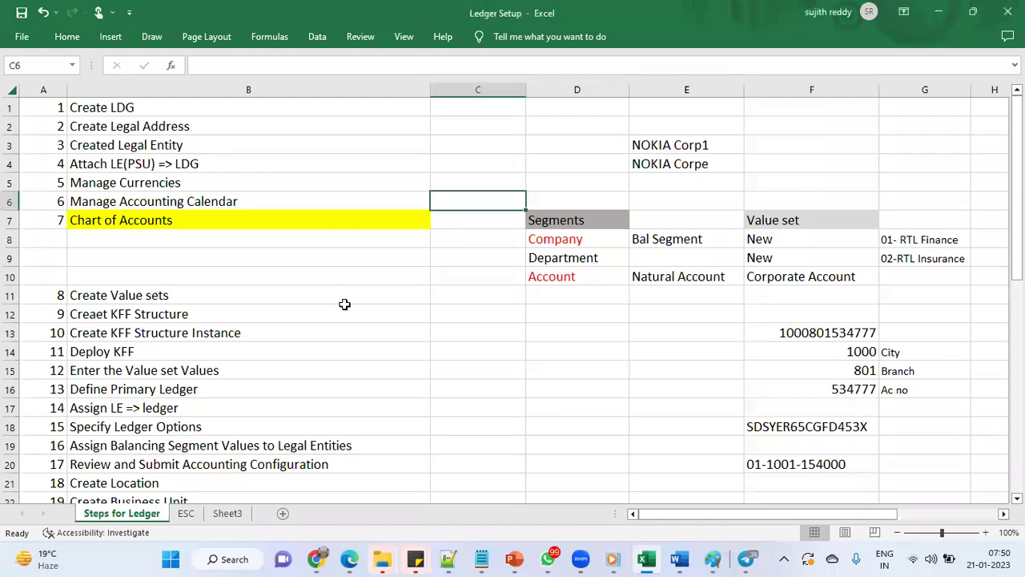
click(457, 293)
click(333, 108)
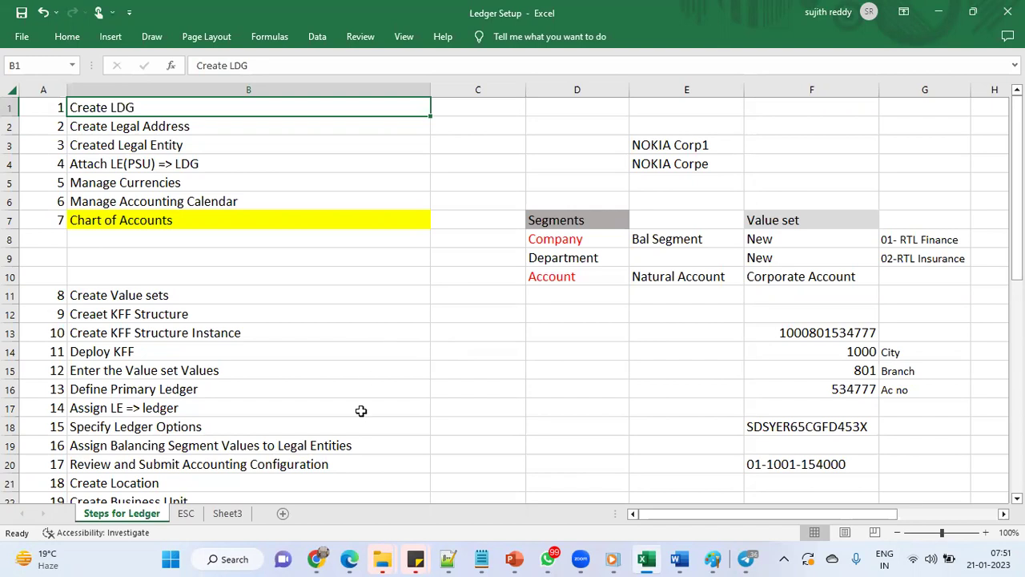
scroll(360, 240, down, 4)
scroll(358, 289, down, 3)
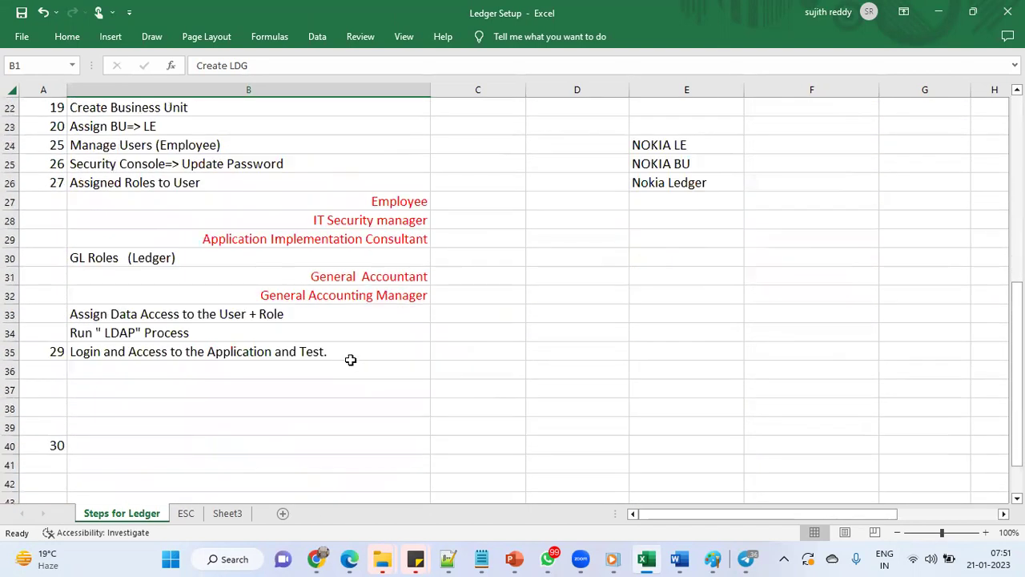
click(350, 359)
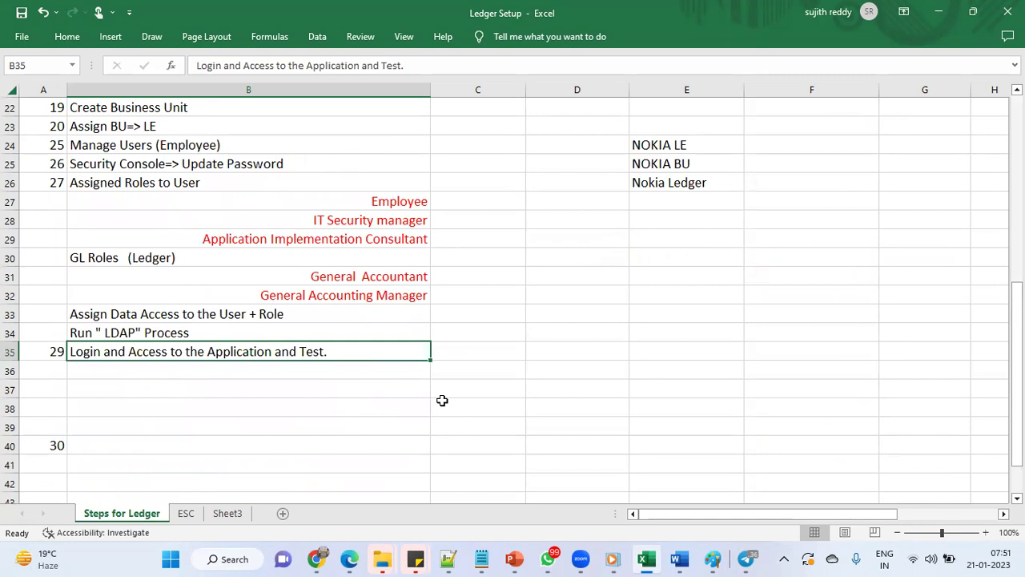
scroll(442, 400, up, 7)
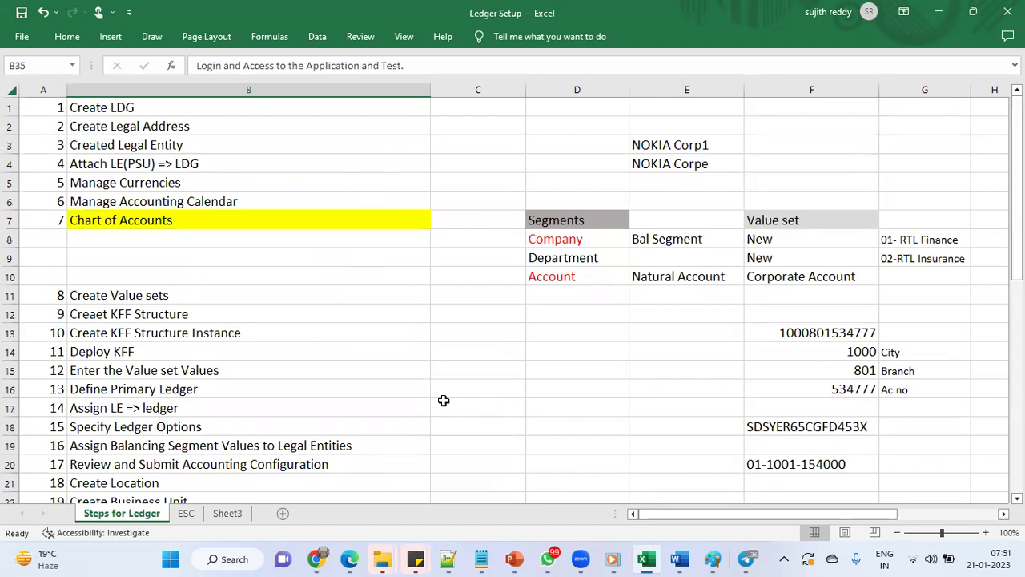
click(463, 112)
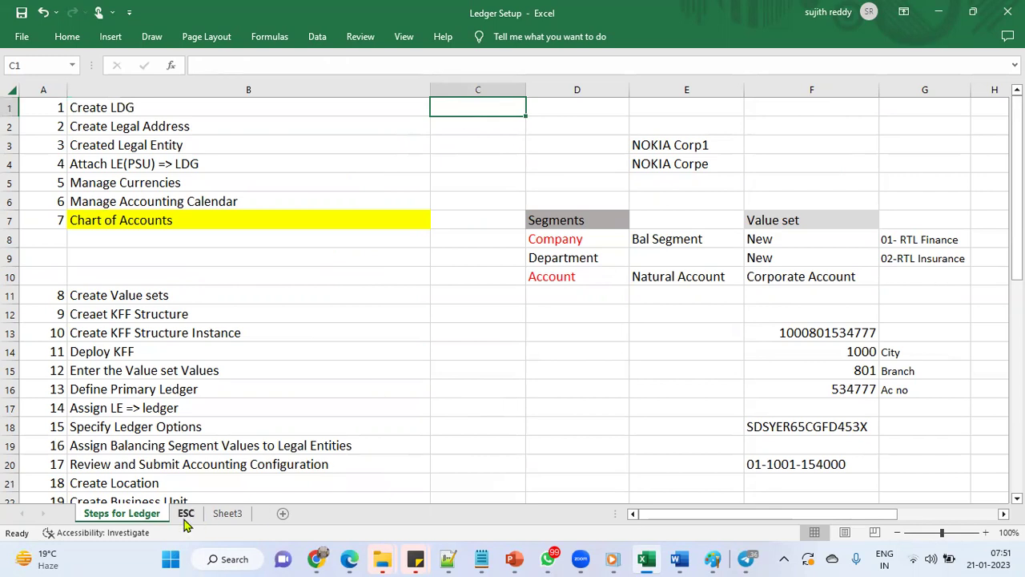
On the ESC sheet, remove the yellow fill from the EnterPrise-1 to Inventory Organization block (Q5:R14)
click(186, 514)
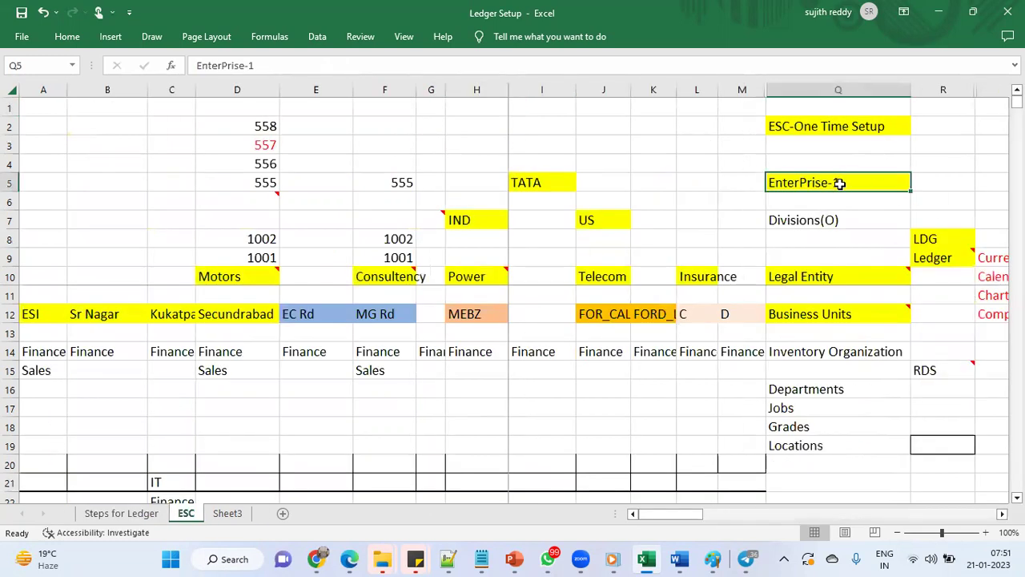
drag(840, 182, 921, 353)
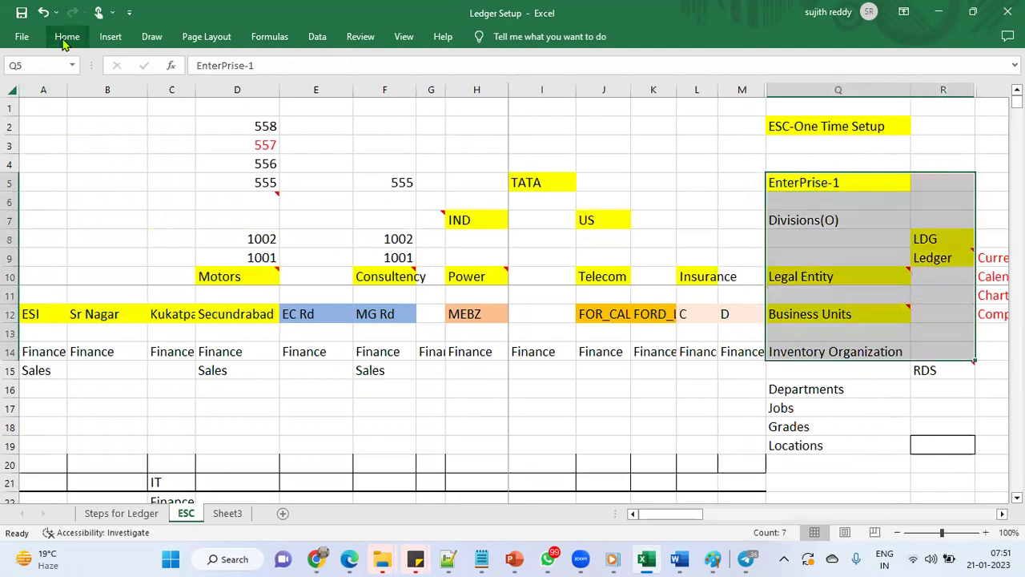
click(67, 36)
click(204, 88)
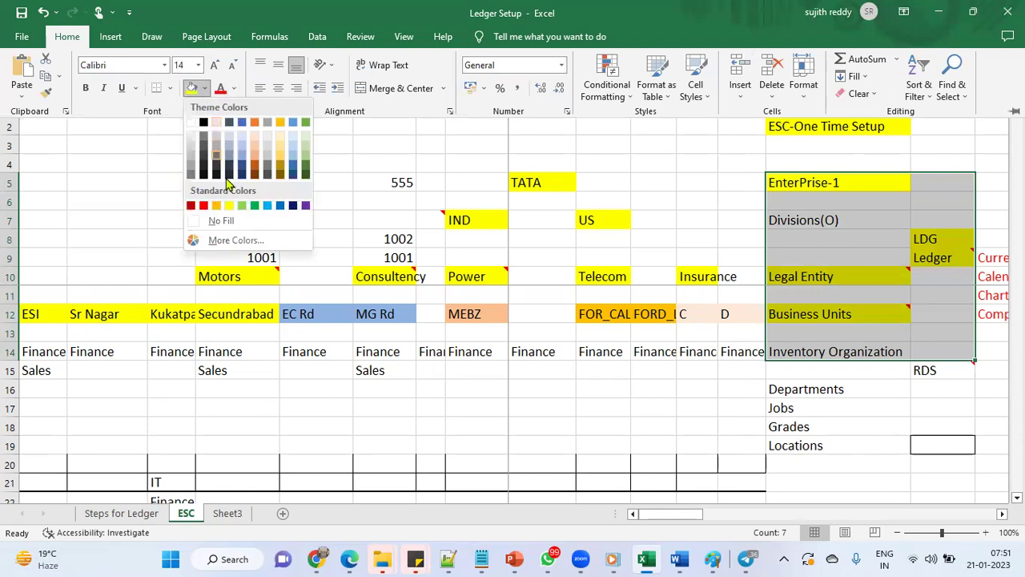
click(227, 219)
click(880, 217)
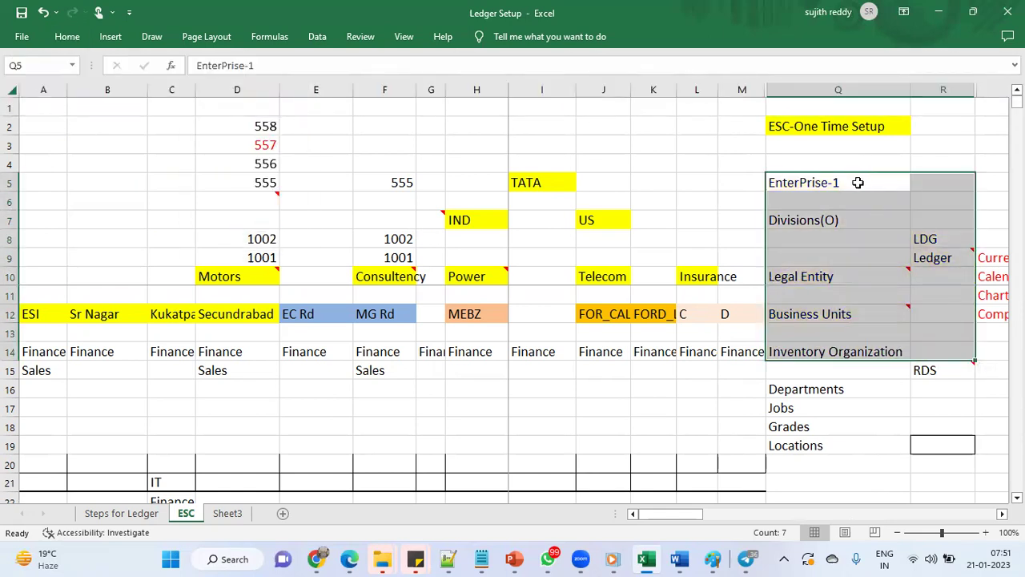
Fill the EnterPrise-1 cell Q5 yellow again, then return to the Oracle setup page
click(855, 186)
click(66, 45)
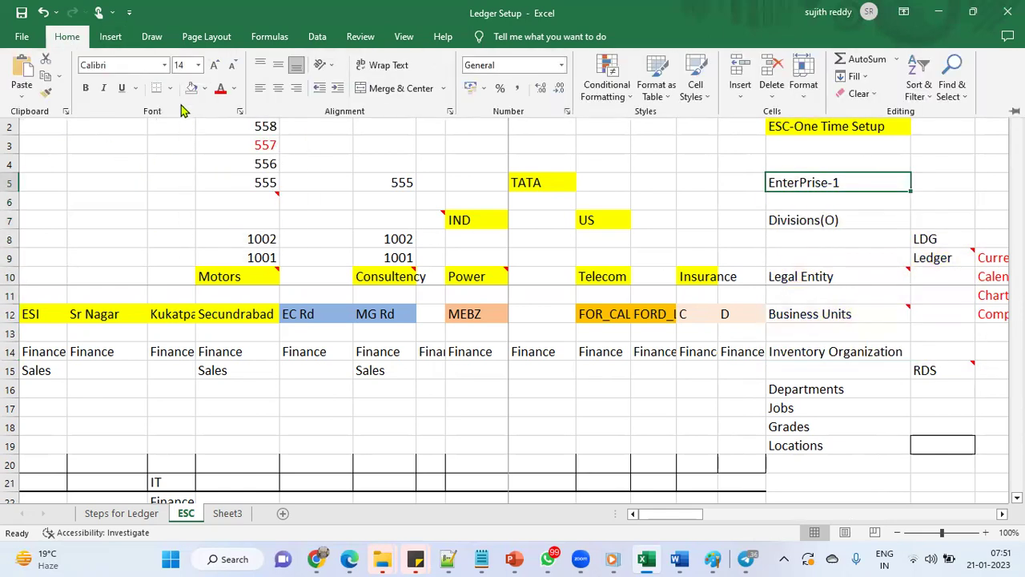
click(204, 88)
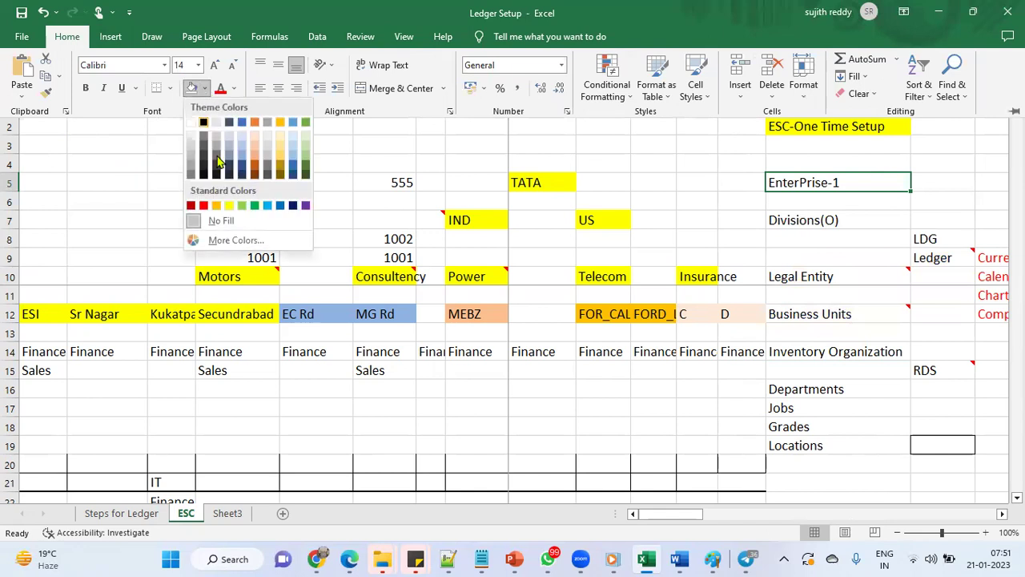
click(224, 220)
click(861, 181)
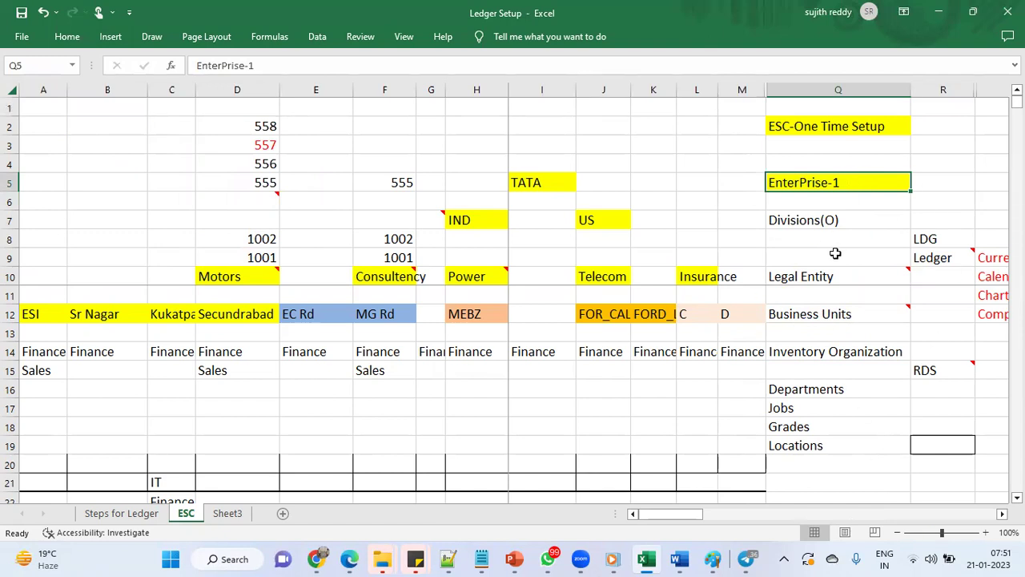
drag(828, 219, 925, 448)
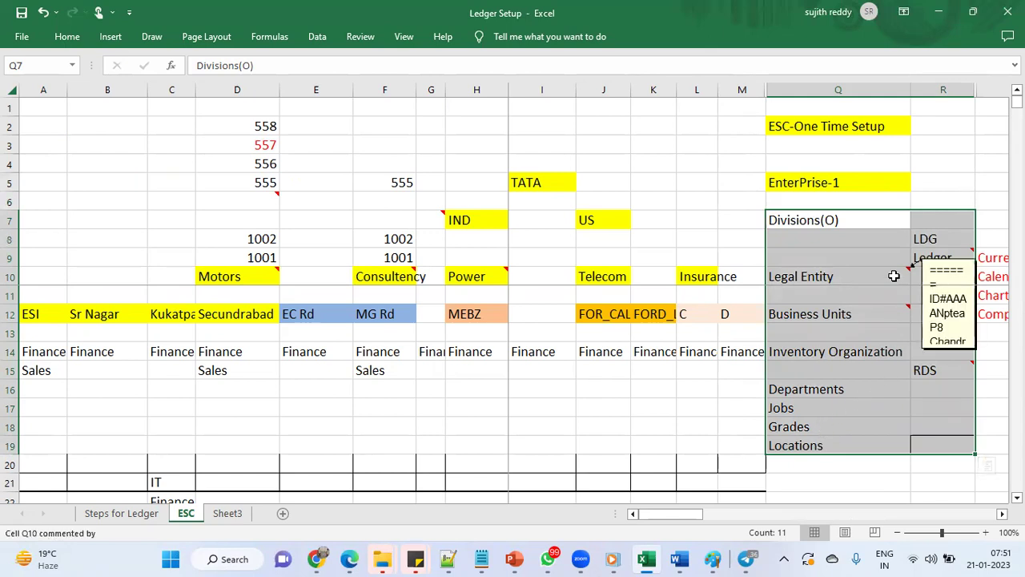
click(865, 221)
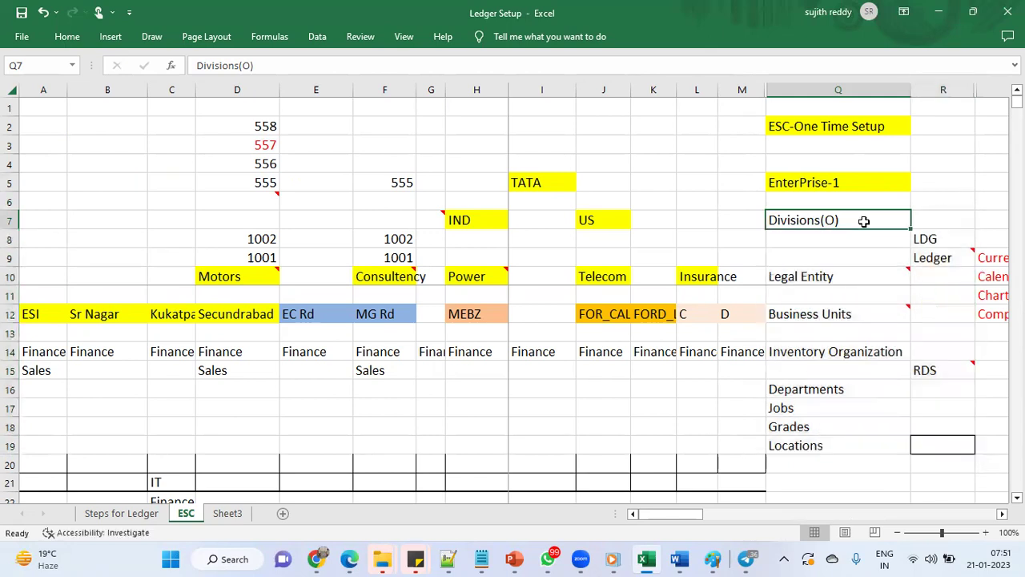
click(864, 174)
click(350, 559)
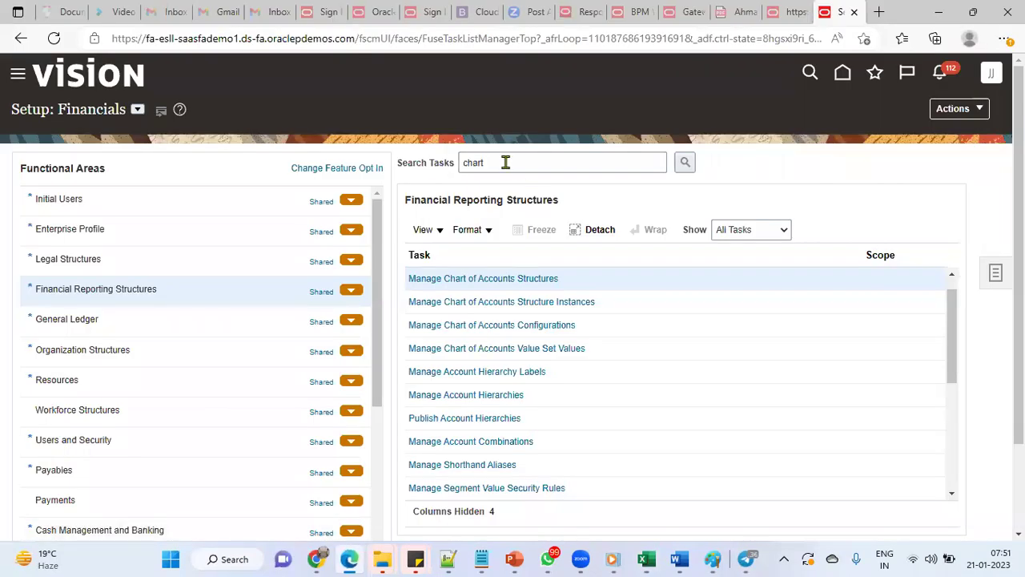
Search setup tasks for 'manage enterprise HCM' in full screen and open Manage Enterprise HCM Information
double_click(503, 163)
text(manage )
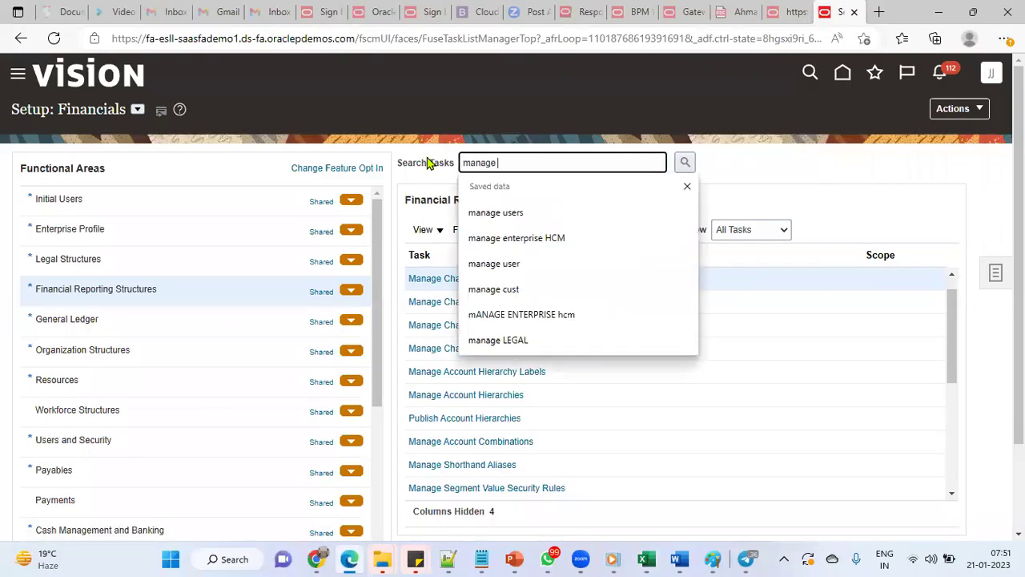
text(ent)
click(469, 212)
click(686, 164)
click(1004, 38)
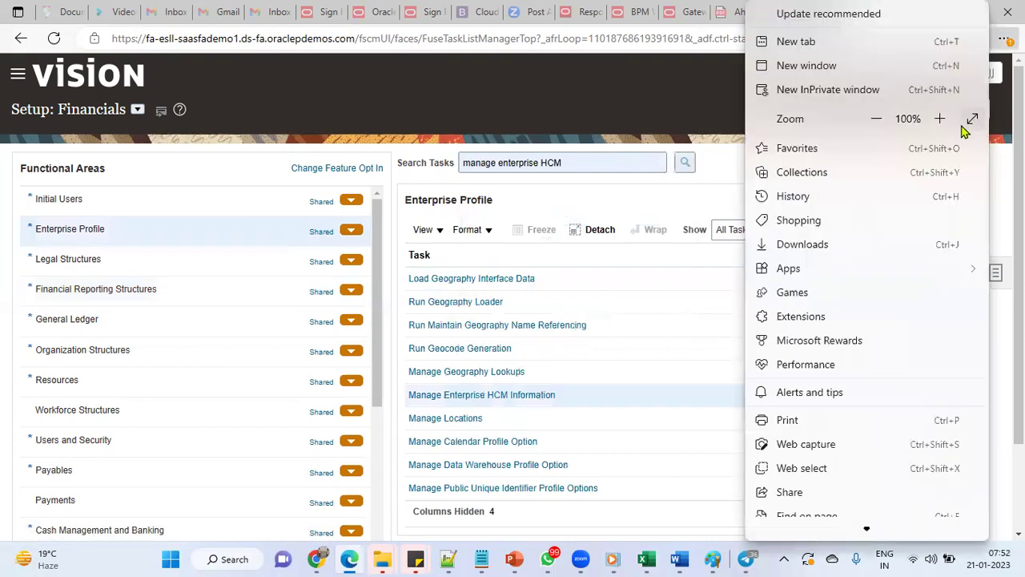
key(F11)
click(485, 344)
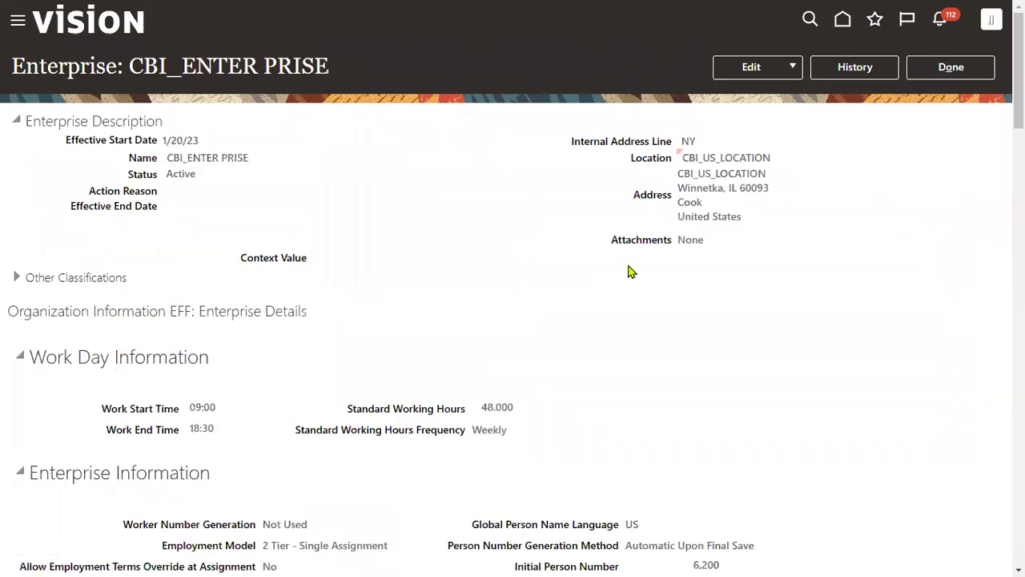
Check the CBI_ENTER PRISE record's edit options without changing anything, then reopen Manage Enterprise HCM Information
drag(167, 159, 291, 178)
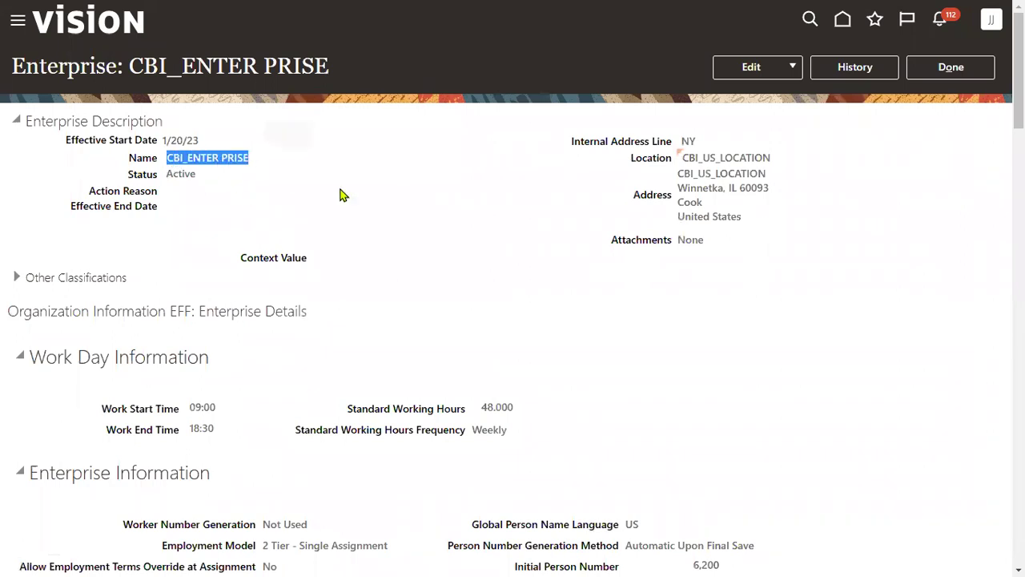
click(761, 67)
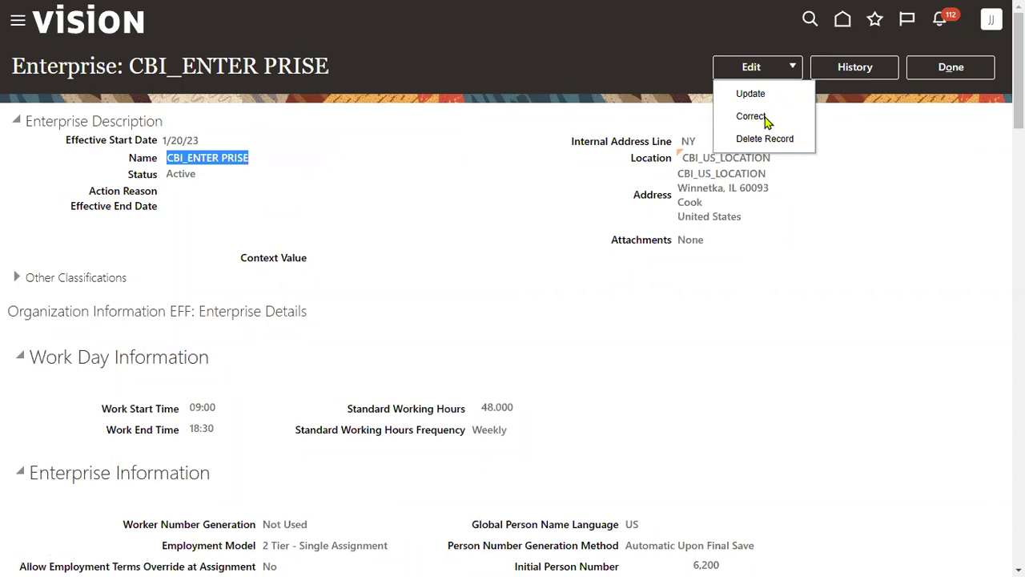
click(793, 254)
click(953, 67)
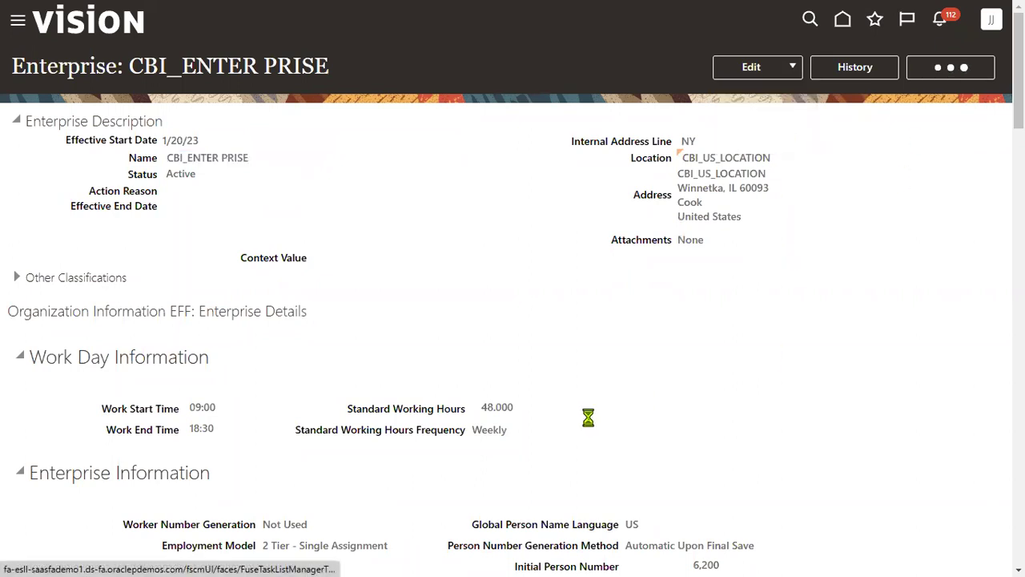
scroll(141, 295, down, 1)
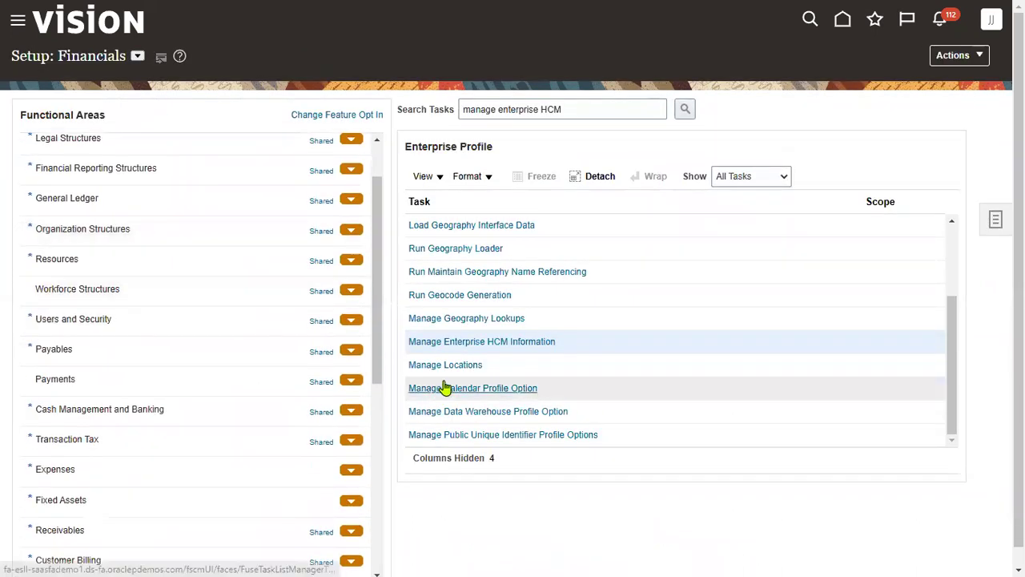
click(471, 342)
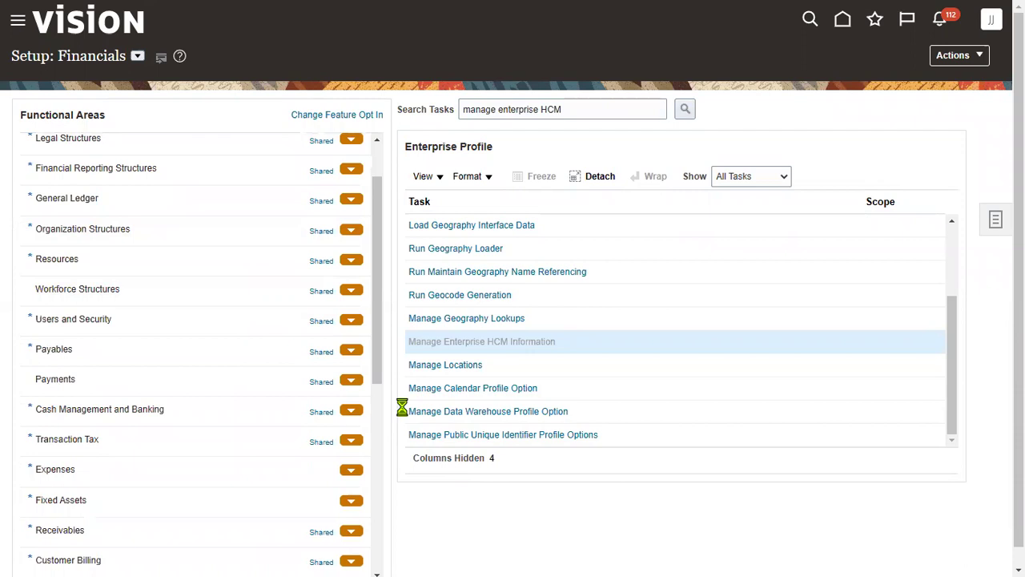
Scroll through the enterprise page's HCM sections, highlighting headings such as US Balance Definition
scroll(225, 389, down, 3)
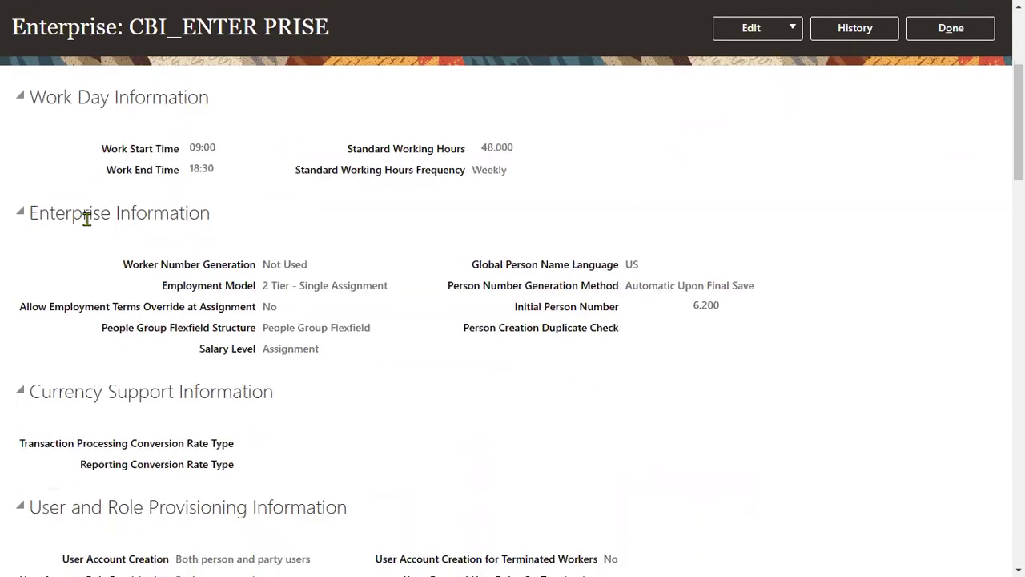
drag(40, 213, 210, 217)
scroll(143, 396, down, 4)
drag(41, 298, 186, 298)
drag(72, 165, 160, 164)
scroll(112, 409, down, 1)
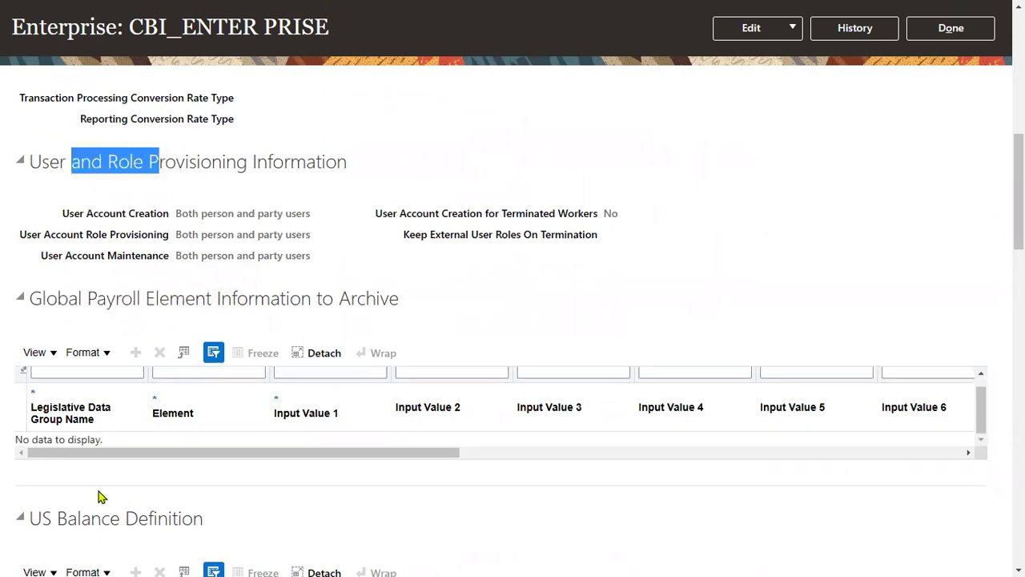
click(75, 519)
drag(54, 516, 137, 518)
scroll(142, 521, down, 6)
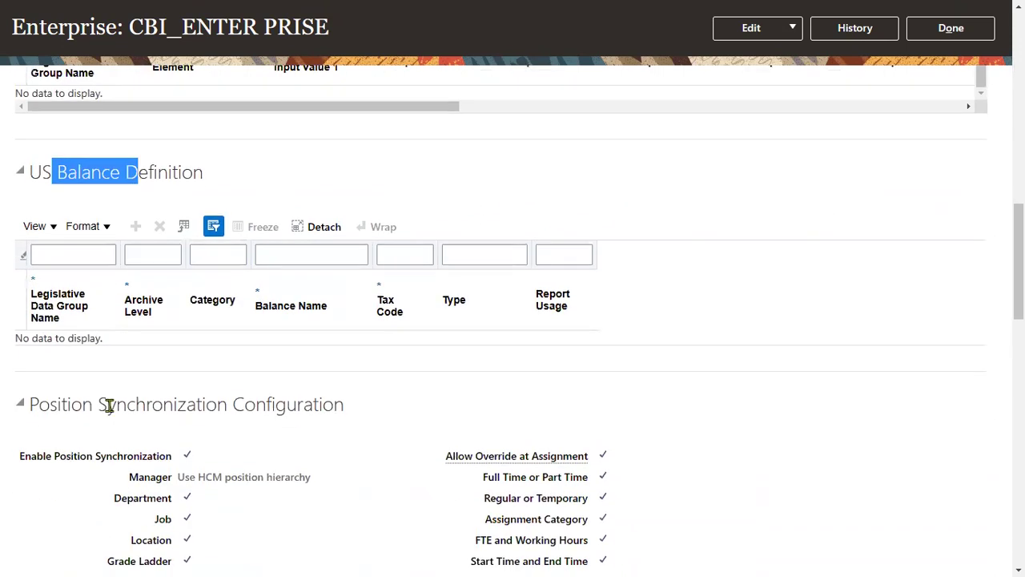
drag(43, 143, 130, 144)
scroll(105, 417, down, 3)
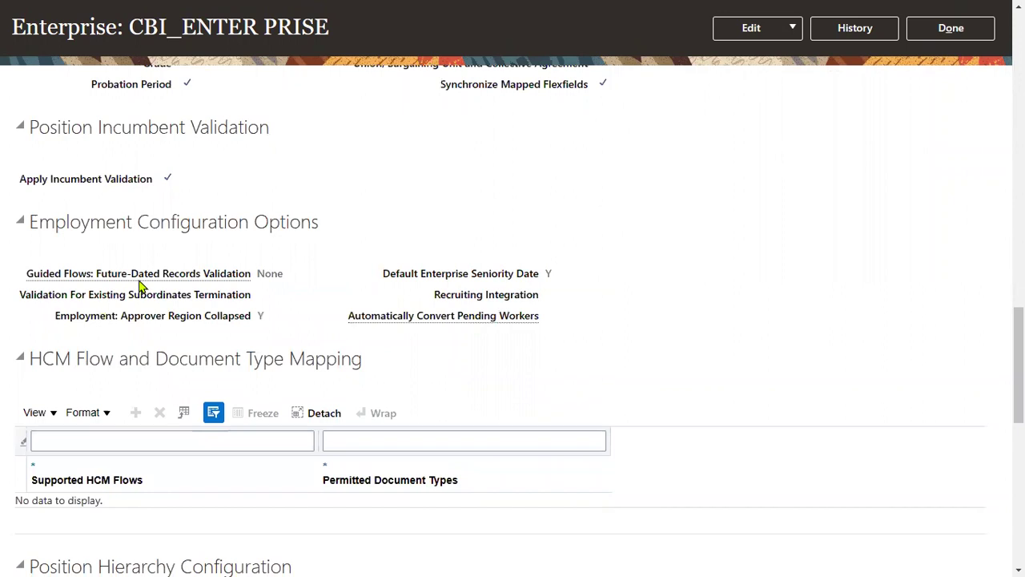
drag(81, 222, 207, 222)
drag(40, 359, 213, 358)
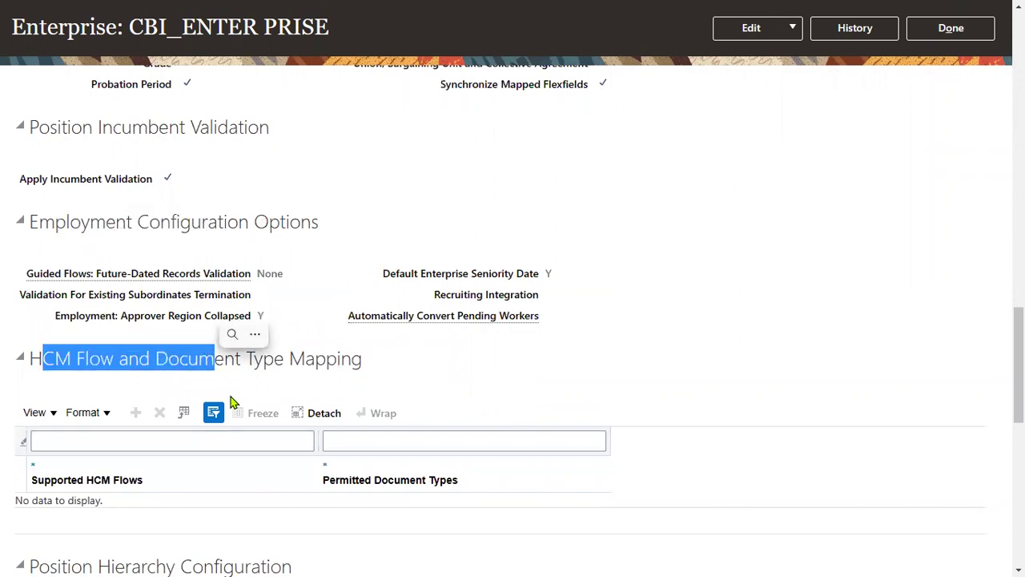
scroll(210, 358, down, 4)
drag(70, 220, 218, 221)
scroll(75, 170, down, 3)
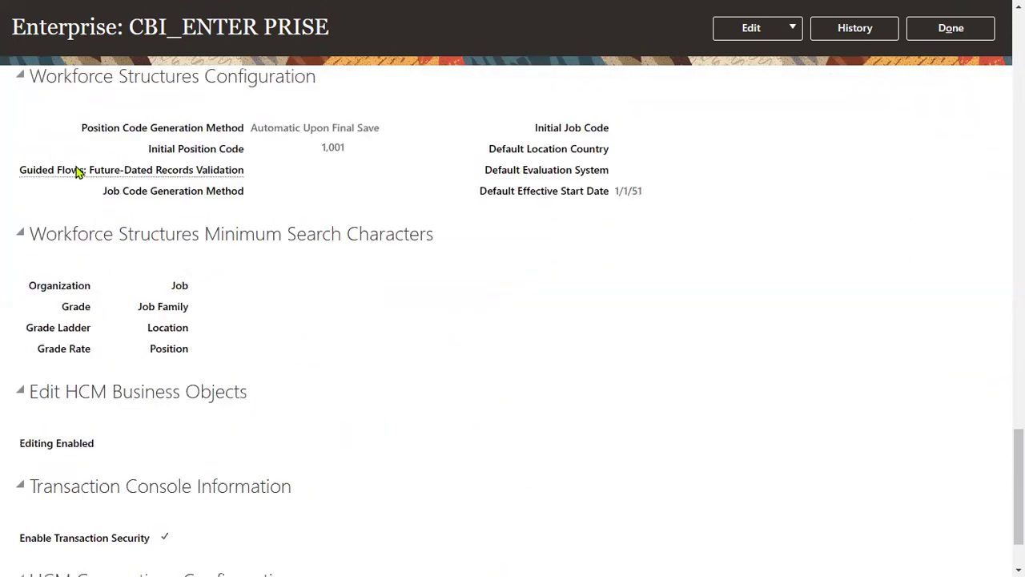
scroll(74, 184, up, 1)
Review Workforce Structures, Edit HCM Business Objects, Transaction Console and HCM Connections sections, then close the enterprise page
drag(45, 163, 133, 171)
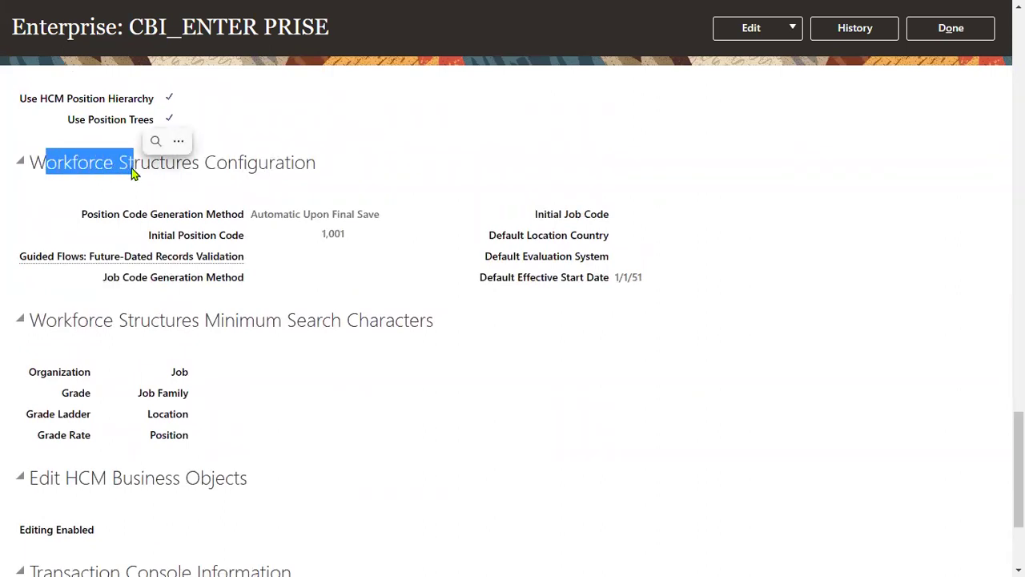
drag(115, 321, 282, 320)
scroll(97, 341, down, 2)
drag(80, 305, 271, 311)
drag(92, 400, 210, 399)
drag(120, 494, 282, 485)
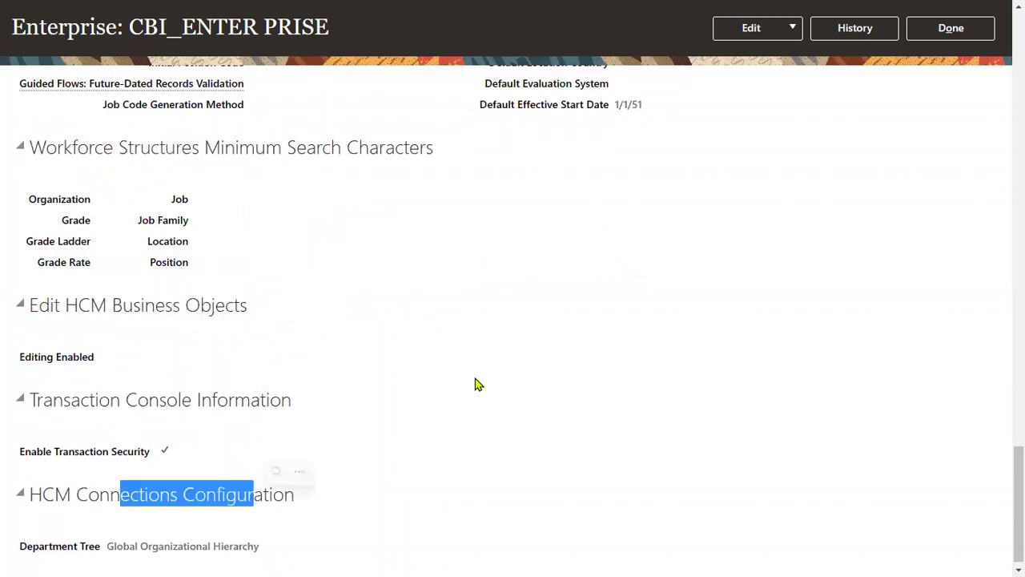
scroll(687, 440, up, 5)
scroll(688, 440, down, 5)
scroll(689, 440, up, 12)
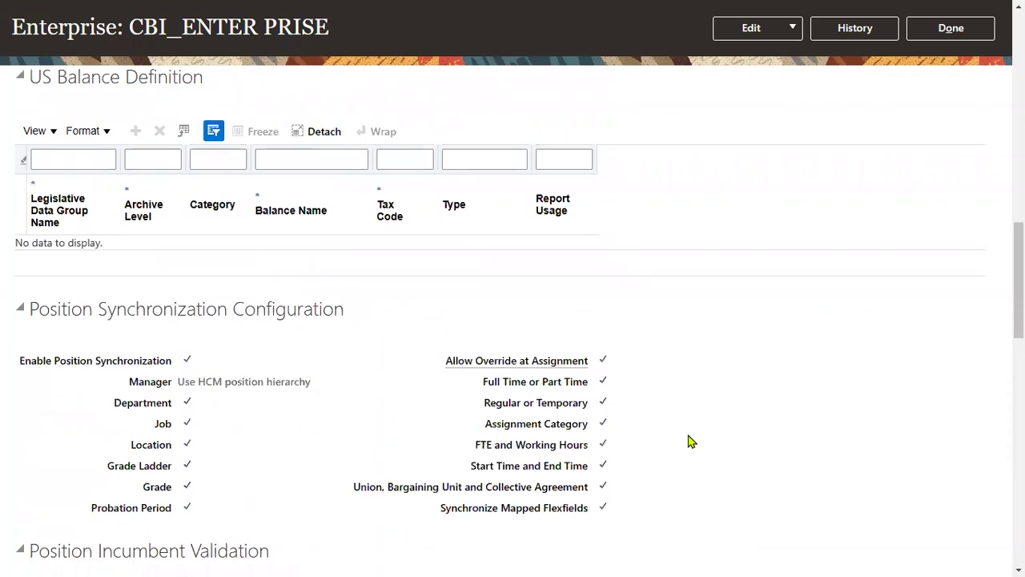
scroll(689, 439, up, 10)
click(951, 67)
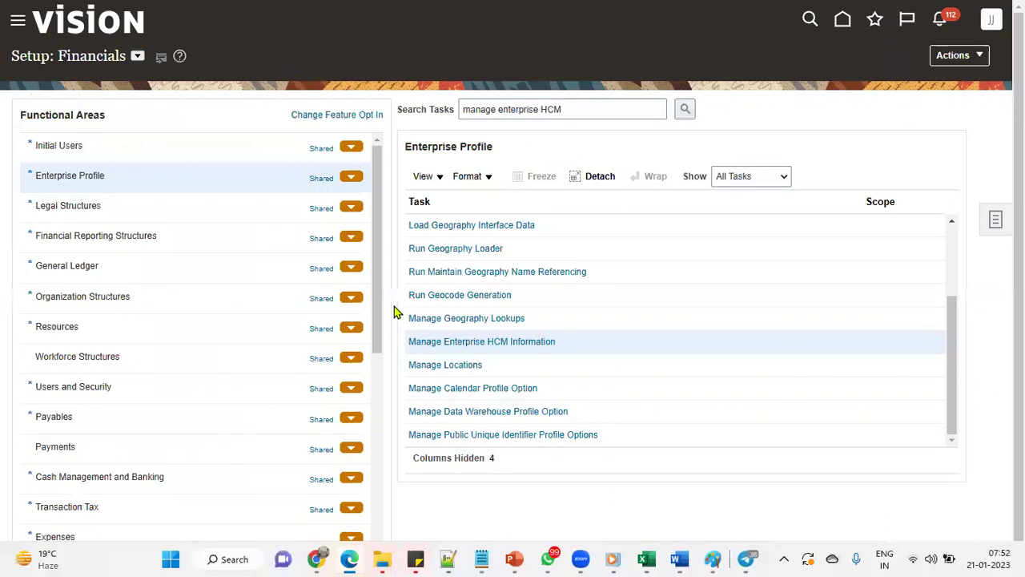
key(alt+Tab)
Shade the Divisions(O) cell Q7 yellow on the ESC sheet
click(850, 221)
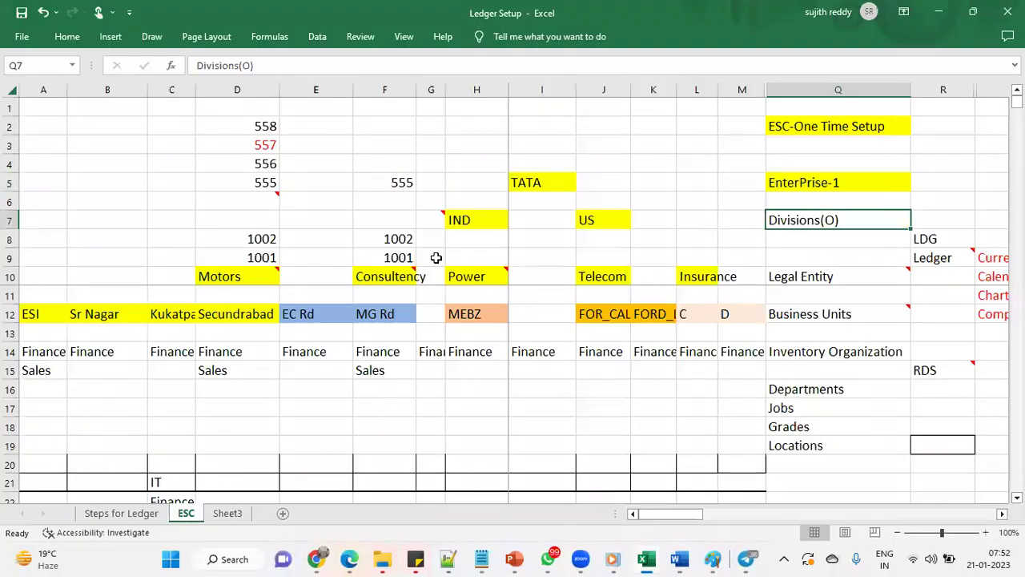
click(68, 37)
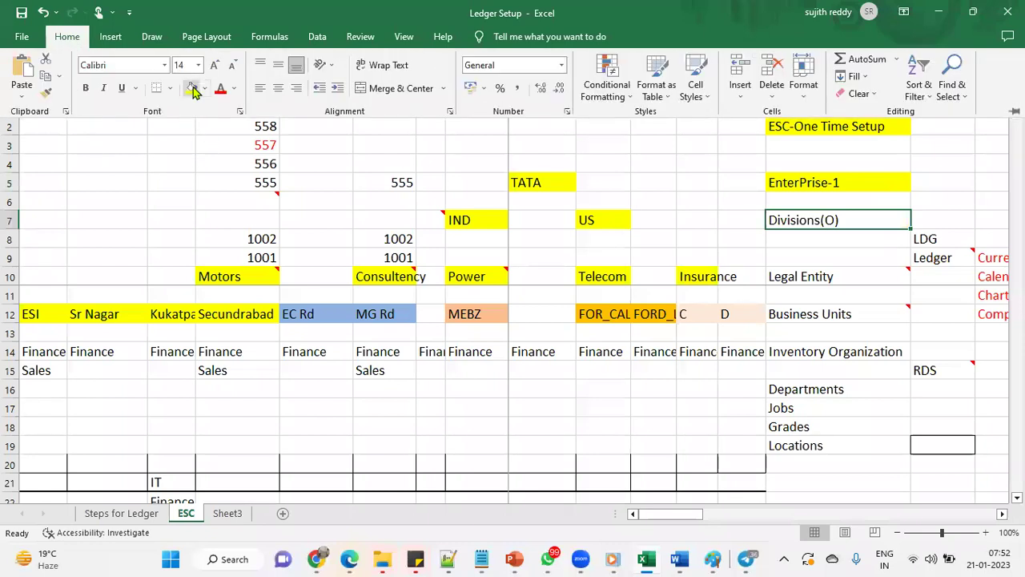
click(873, 244)
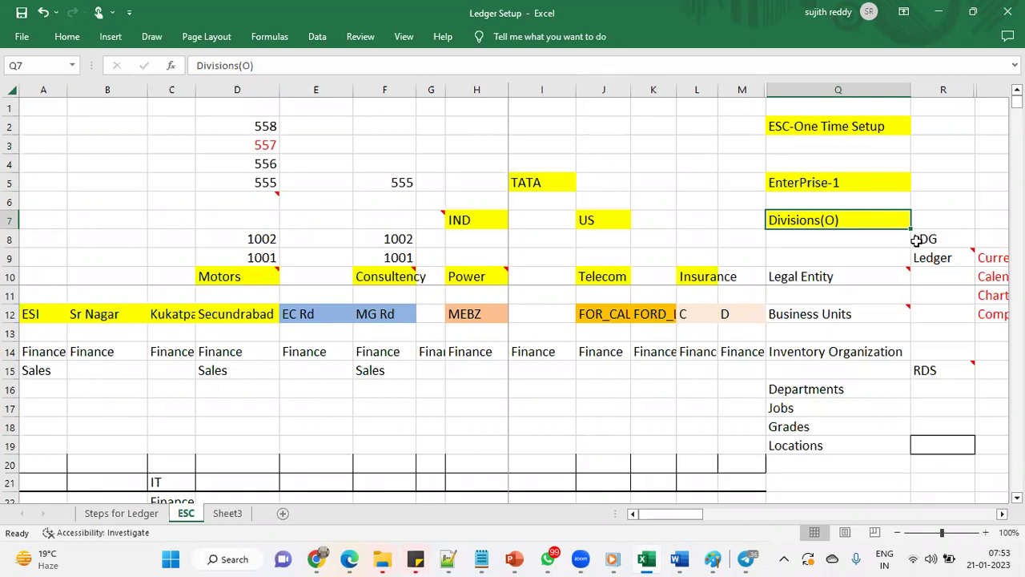
click(853, 251)
Shade the LDG cell R8 yellow and open the Steps for Ledger sheet
click(927, 242)
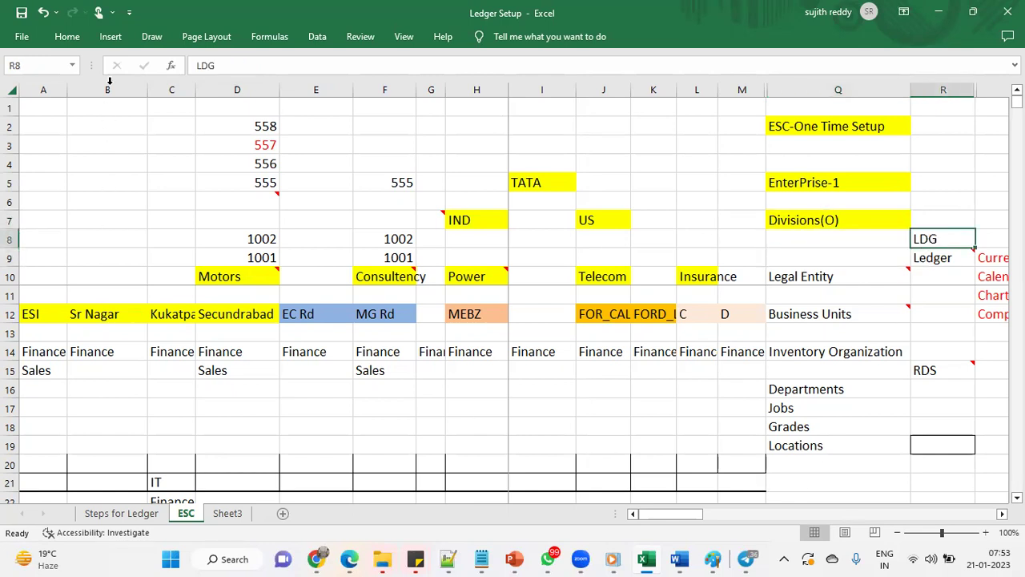
click(67, 37)
click(192, 88)
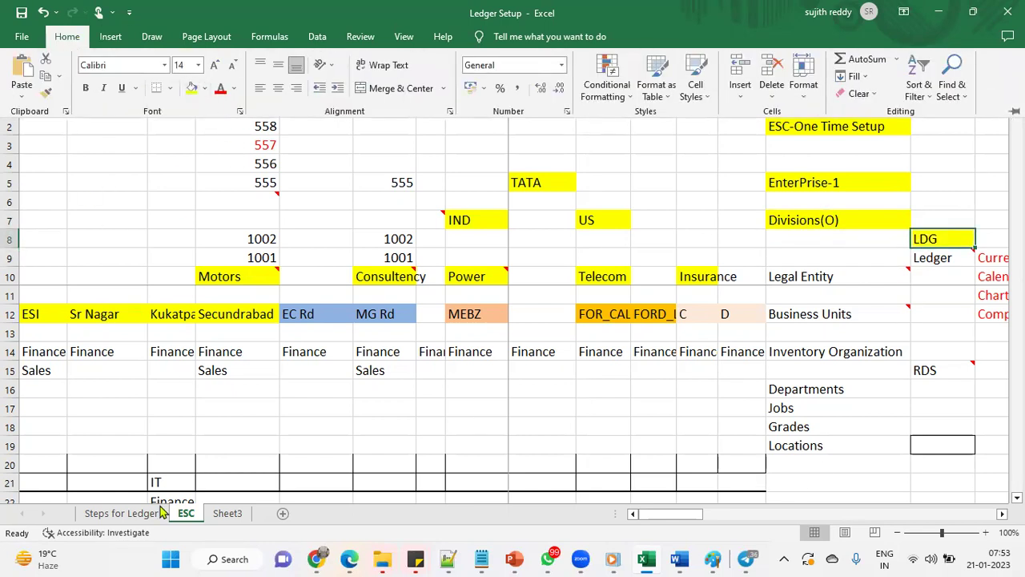
click(151, 517)
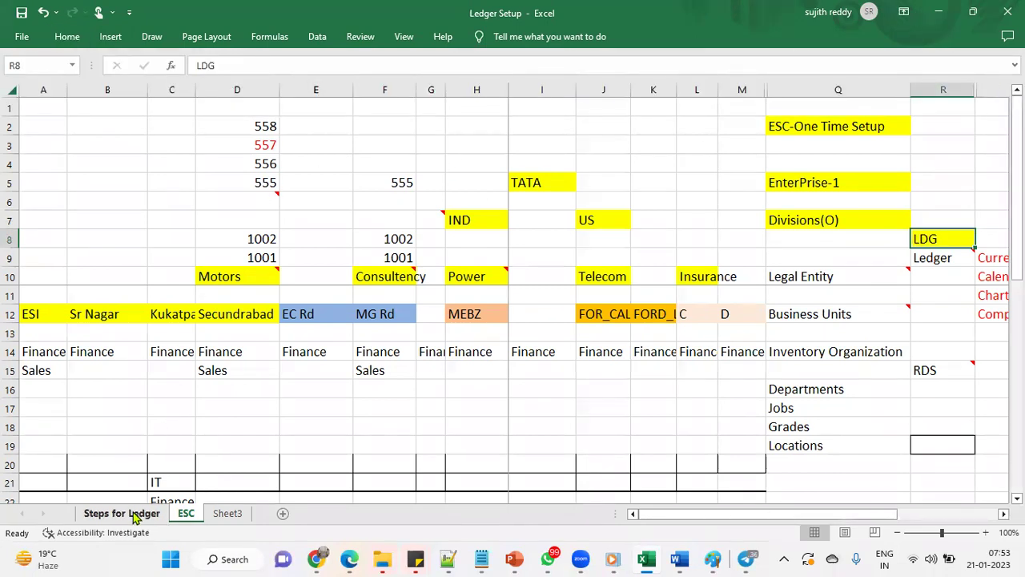
click(134, 517)
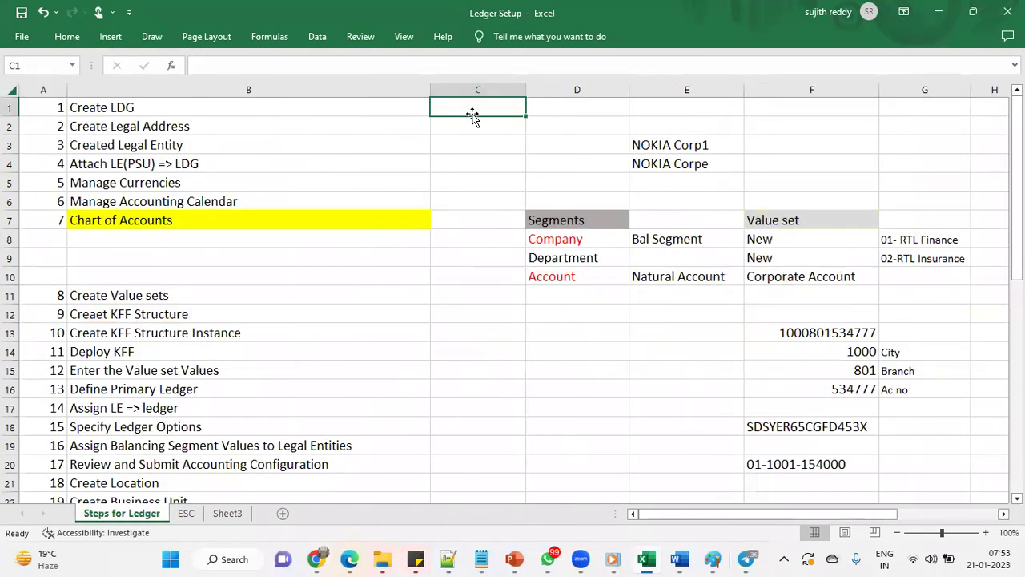
key(alt+Tab)
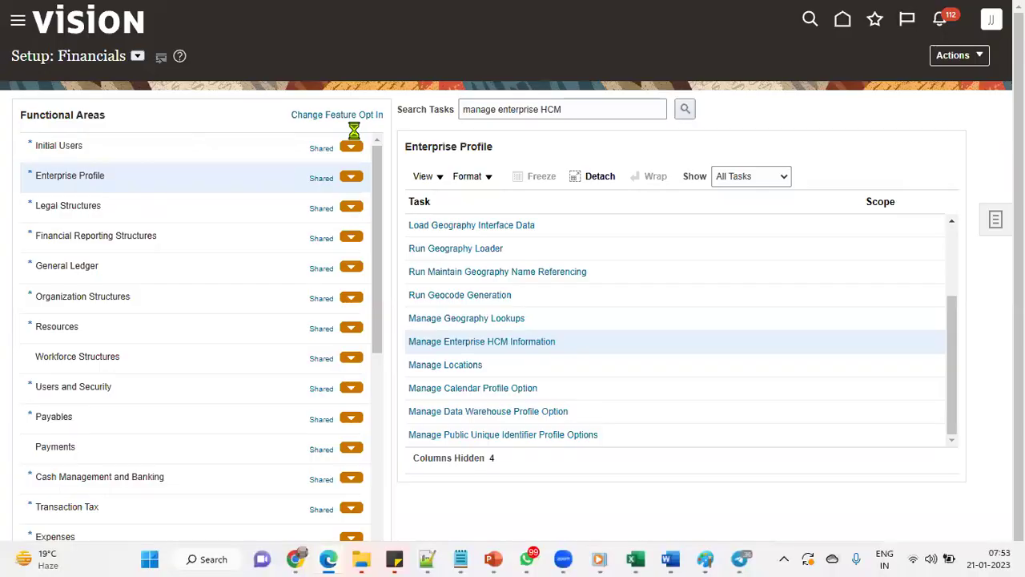
Search the Financials setup tasks for LEGISLATIVE DATA GROUP, dismissing the no-tasks-found message twice
triple_click(572, 109)
text(legi)
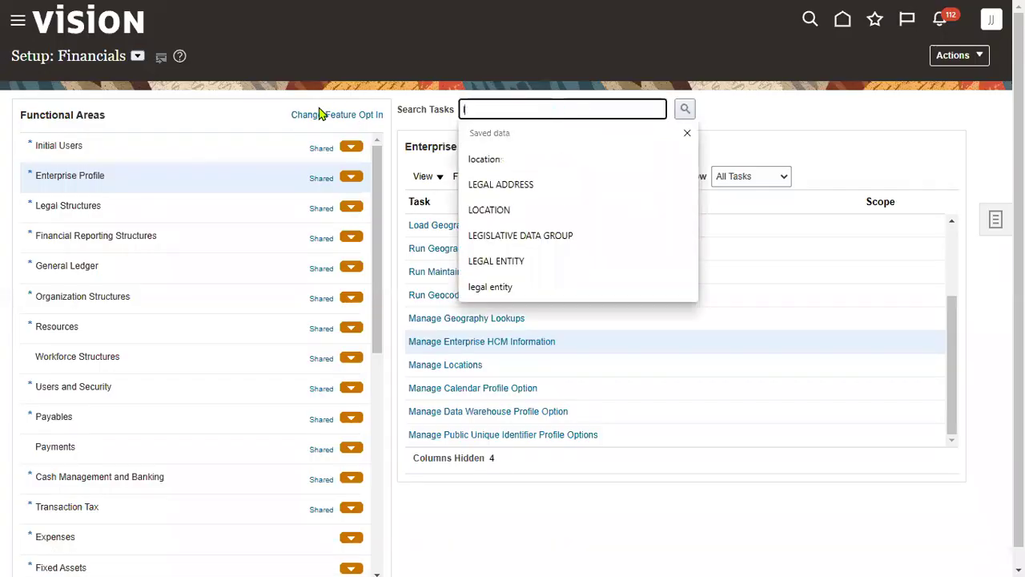
text(s)
click(587, 164)
click(685, 108)
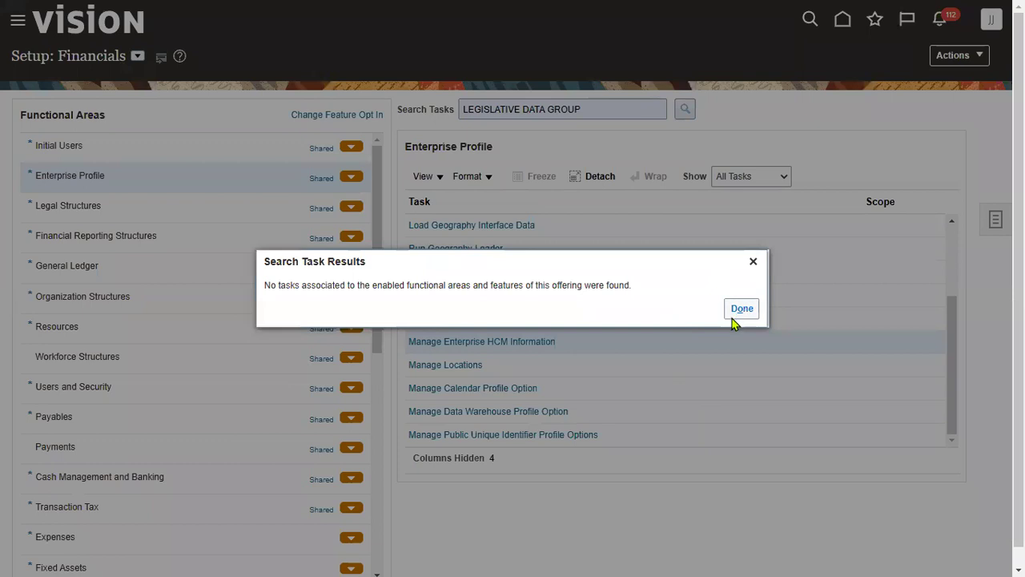
click(735, 310)
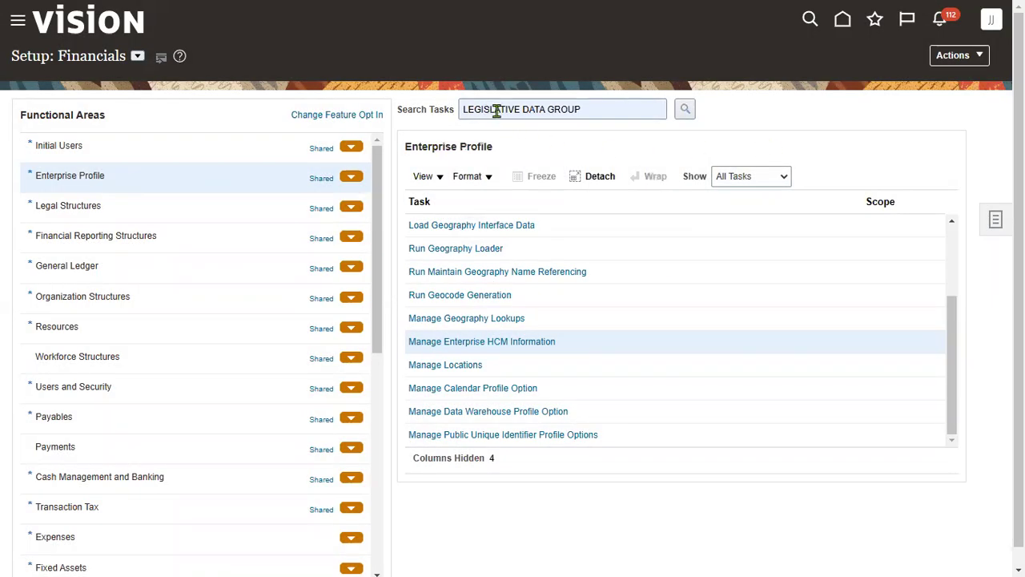
click(683, 109)
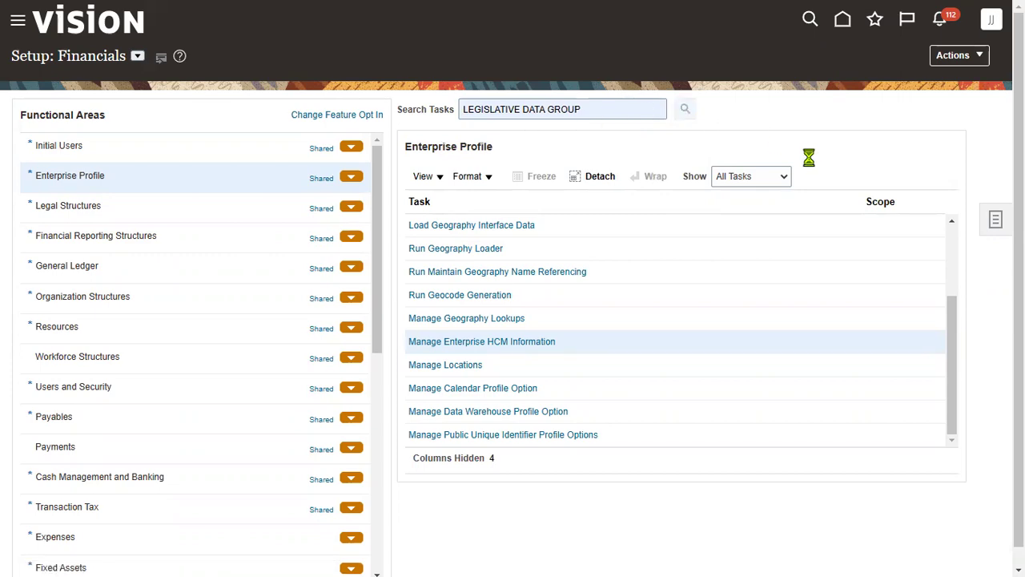
click(741, 309)
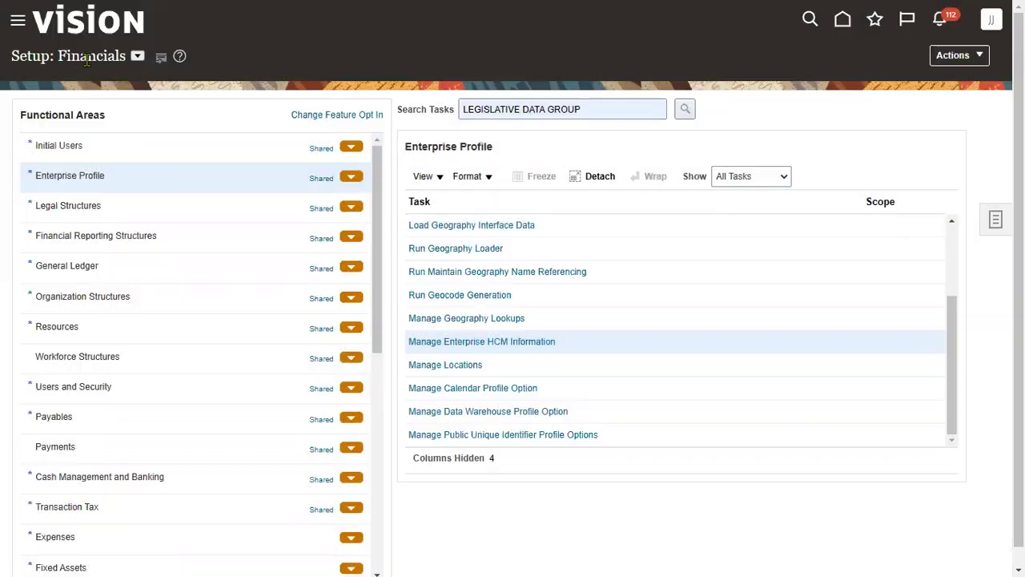
Switch the setup offering to Compensation Management and rerun the legislative data group search
double_click(101, 57)
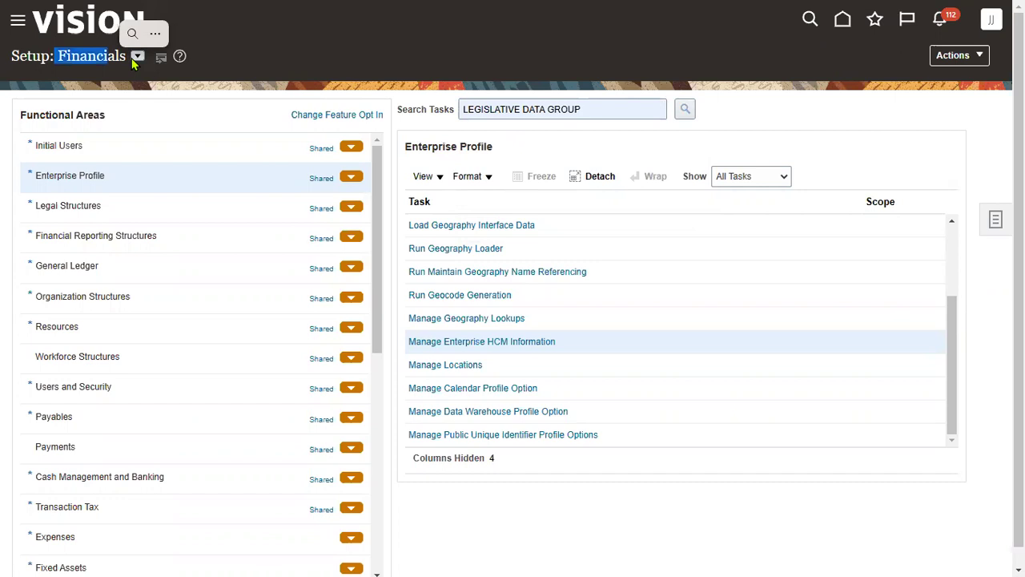
click(137, 55)
click(215, 74)
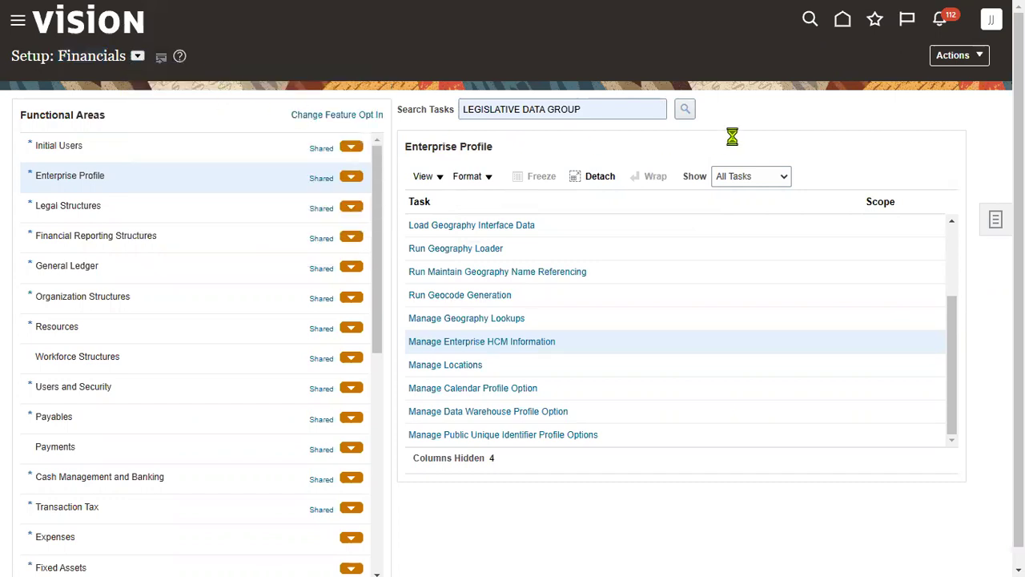
click(686, 114)
In Manage Legislative Data Groups, search Name 'US' and select US Legislative Data Group (US Cost Flex Instance)
click(350, 287)
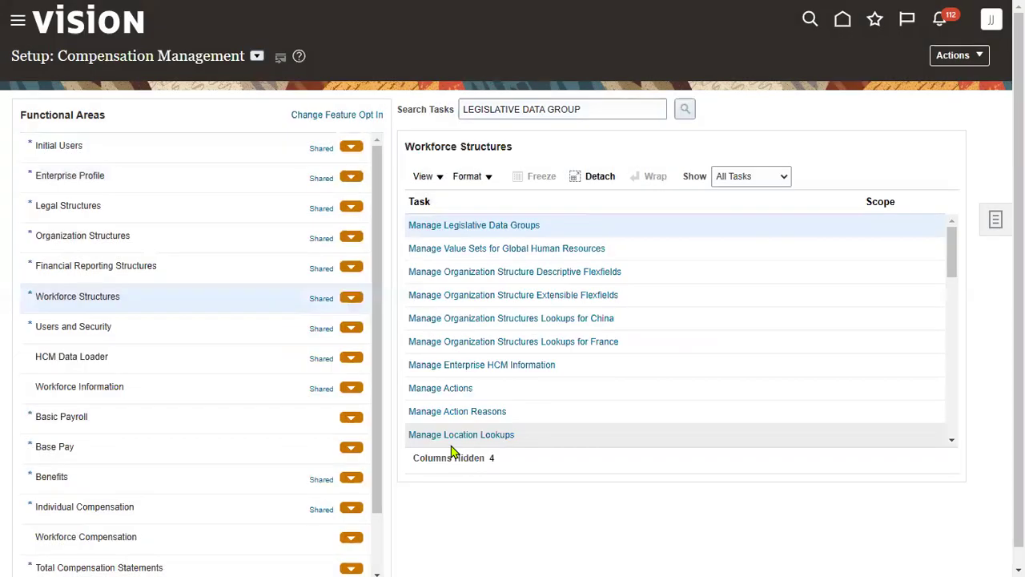
click(520, 227)
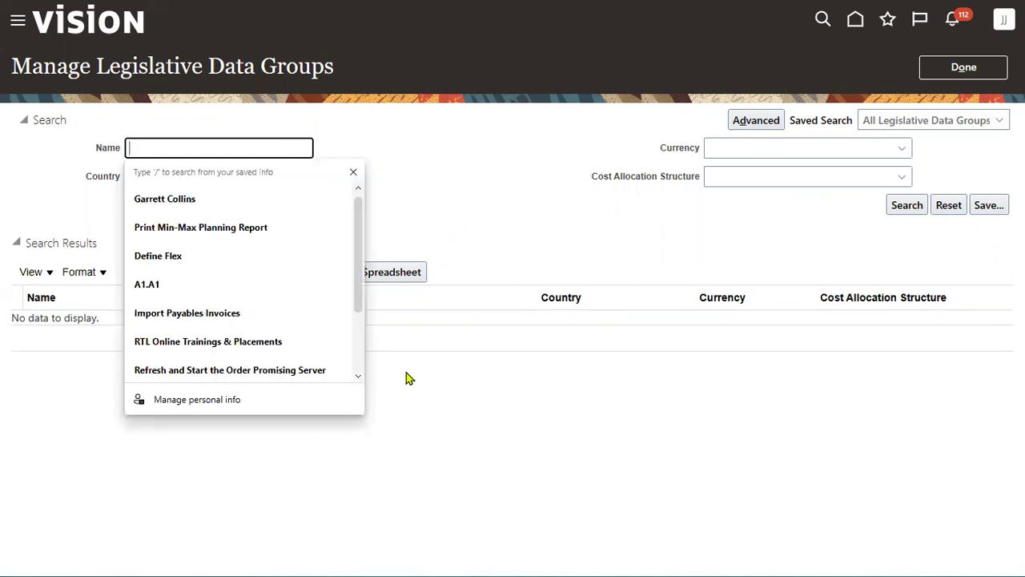
text(US)
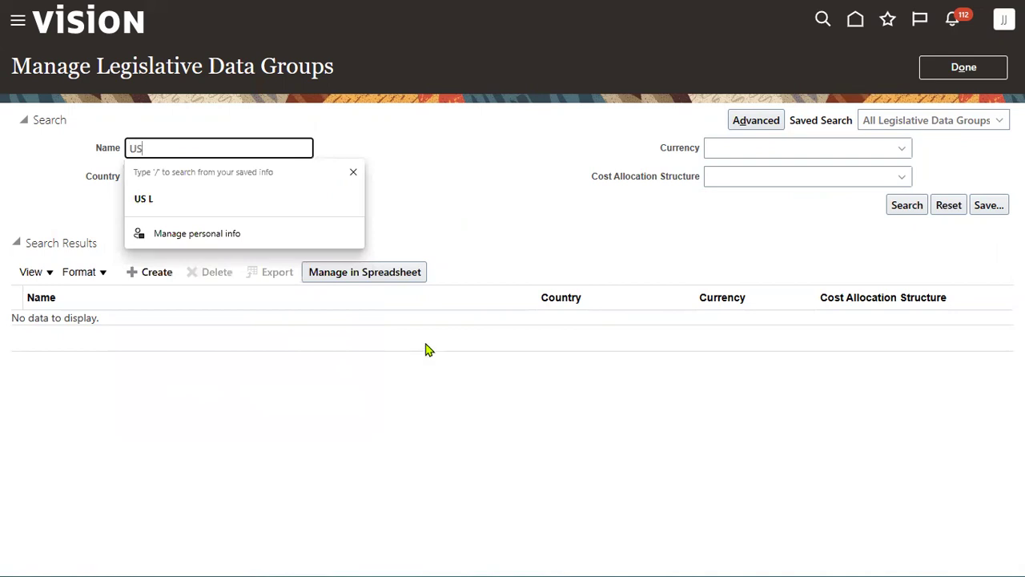
key(Return)
click(441, 321)
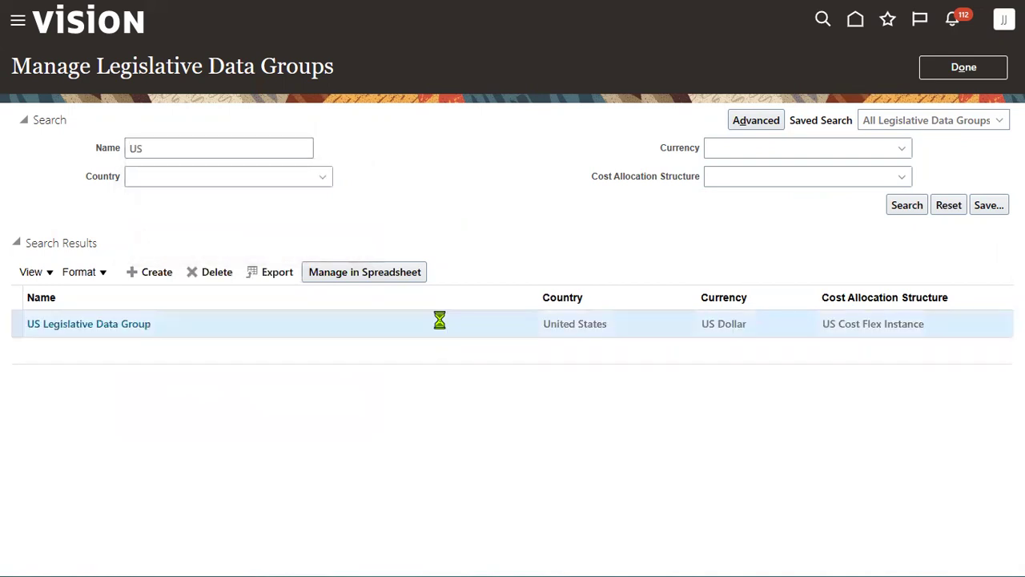
triple_click(857, 324)
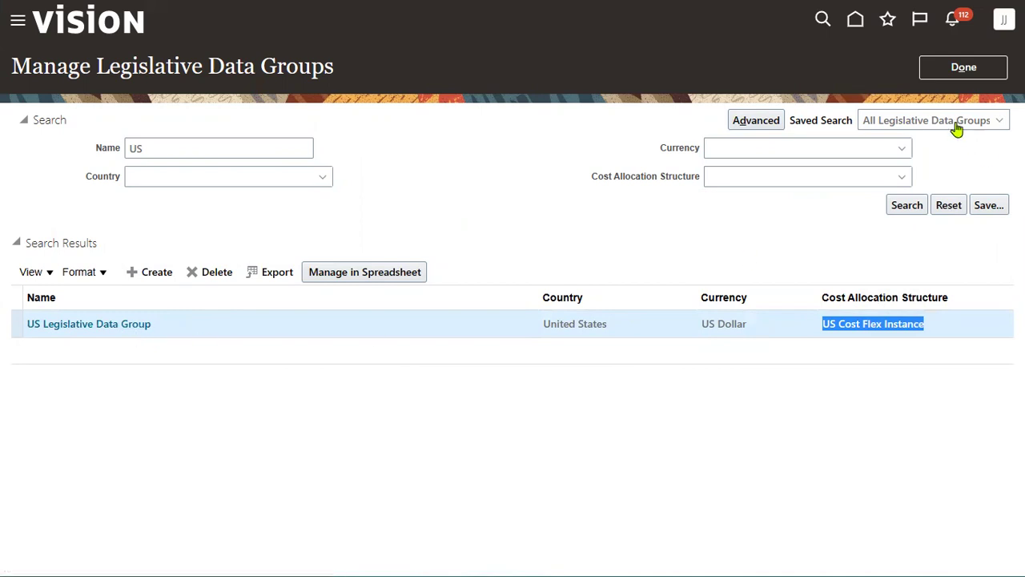
key(alt+Tab)
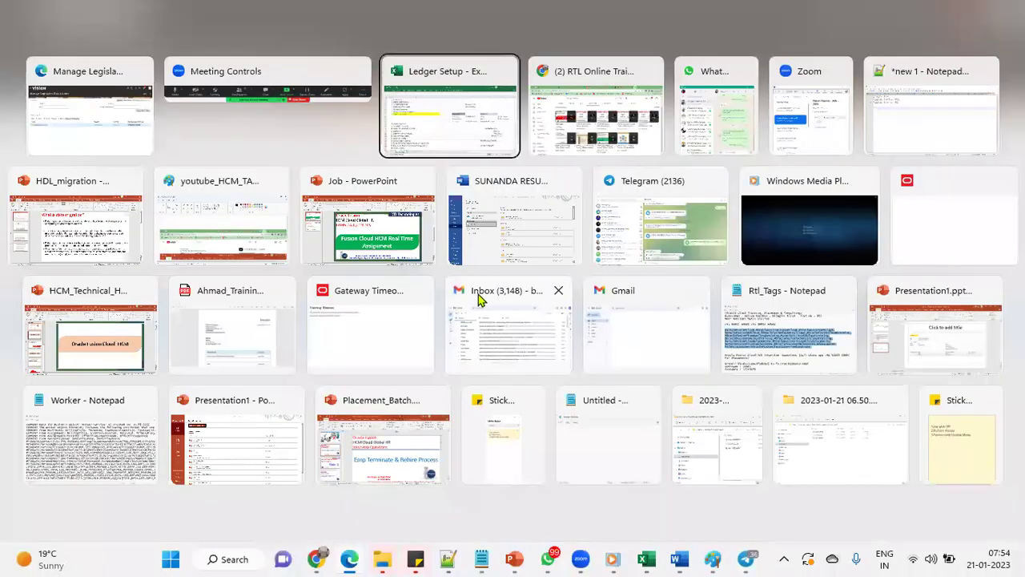
Mark Create LDG as 'Yes' and shade the Legal Entity cell Q10 yellow on the ESC sheet
text(Yes)
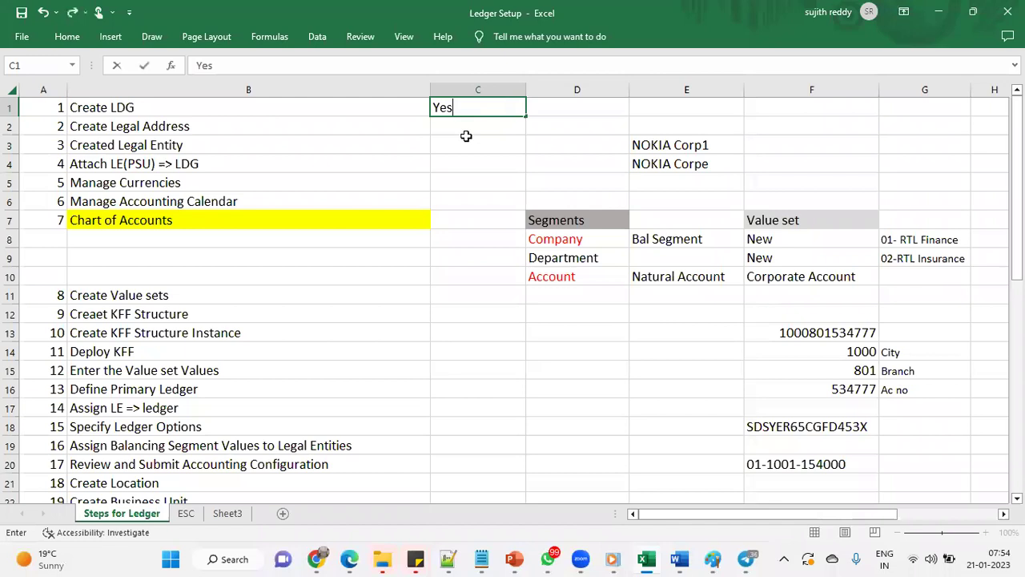
key(Return)
click(190, 514)
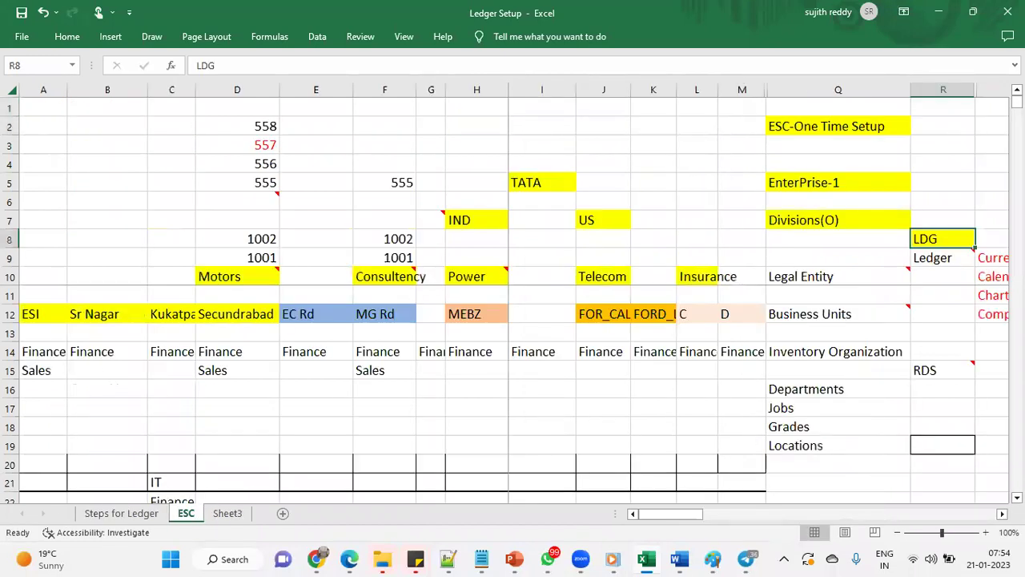
click(858, 275)
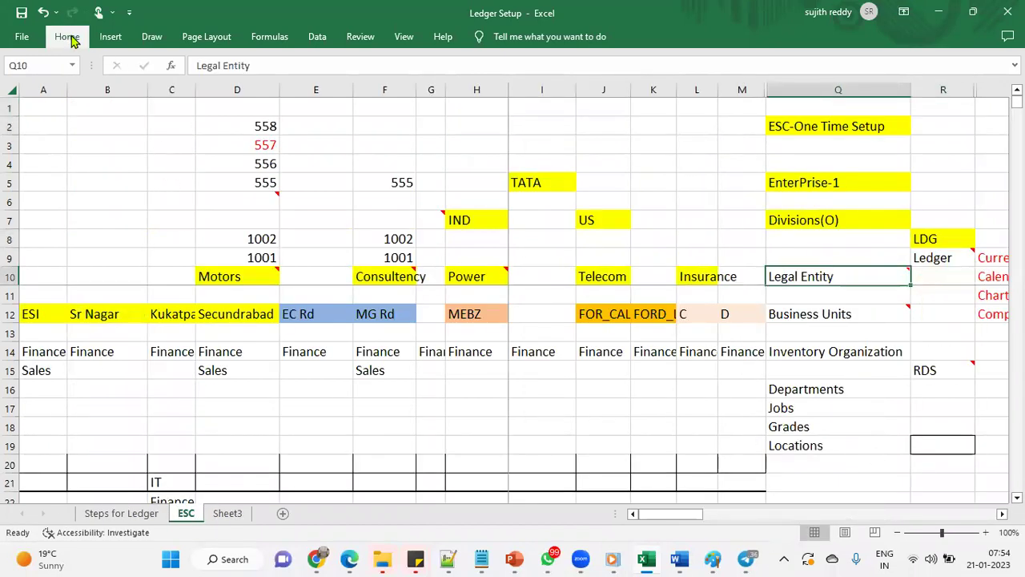
click(67, 36)
click(193, 88)
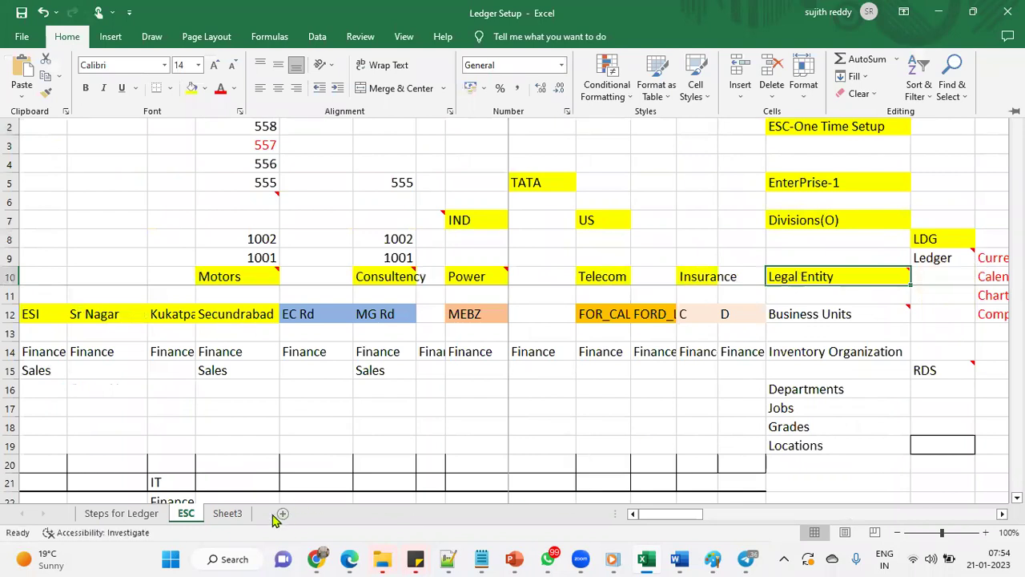
click(143, 514)
Select the Create Legal Address and legal entity steps on Steps for Ledger, then close the Oracle task
click(128, 514)
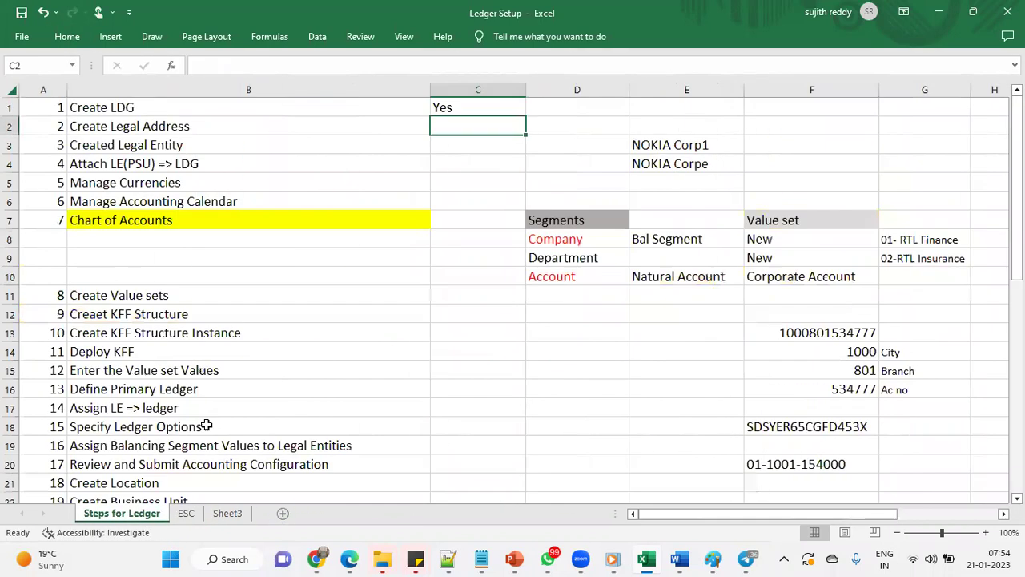
click(238, 127)
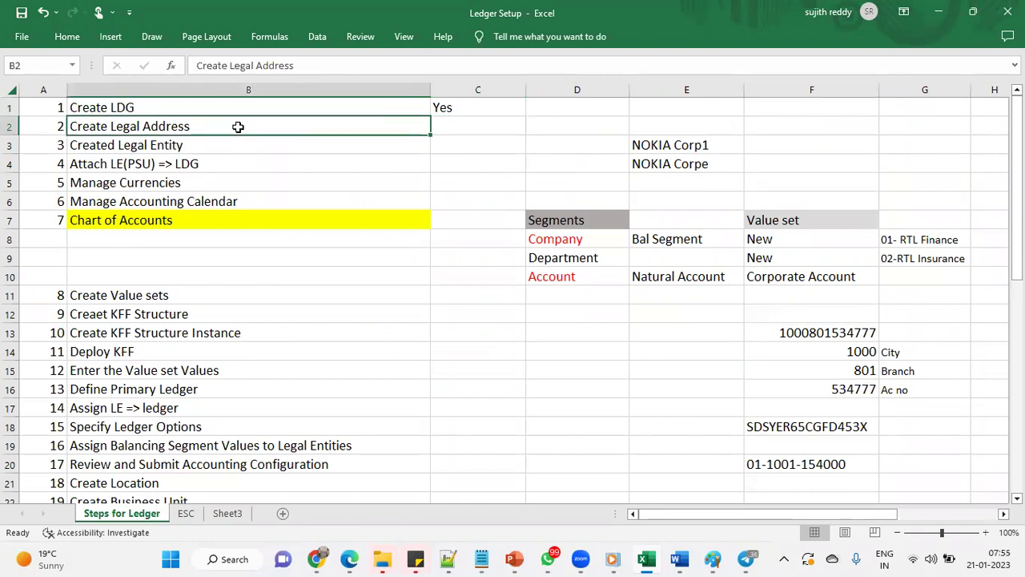
drag(240, 134, 454, 149)
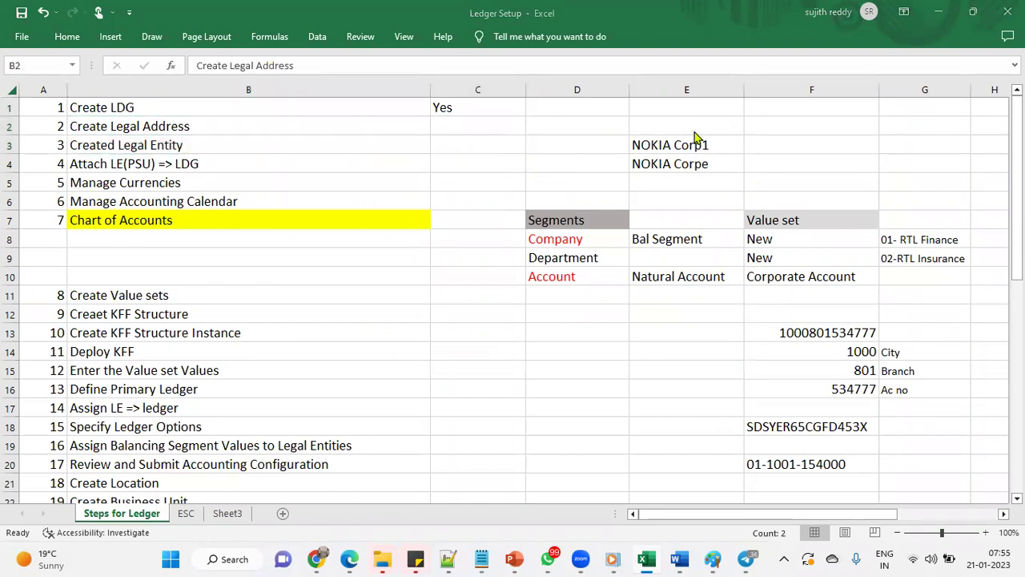
key(alt+Tab)
click(962, 69)
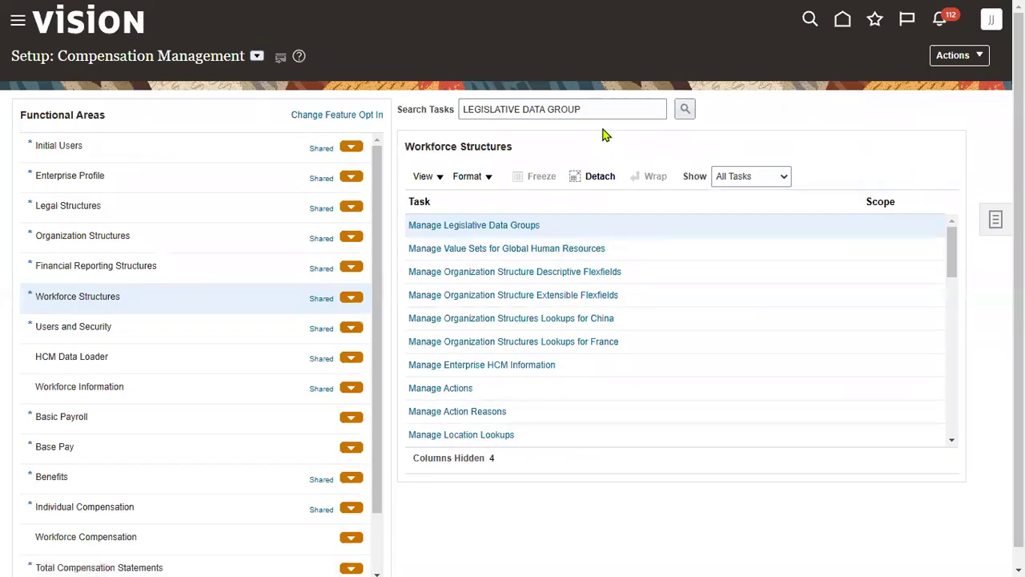
Search setup tasks for LEGAL ADDRESS and open Manage Legal Addresses
drag(596, 109, 146, 91)
text(LEGAL ADDRESS)
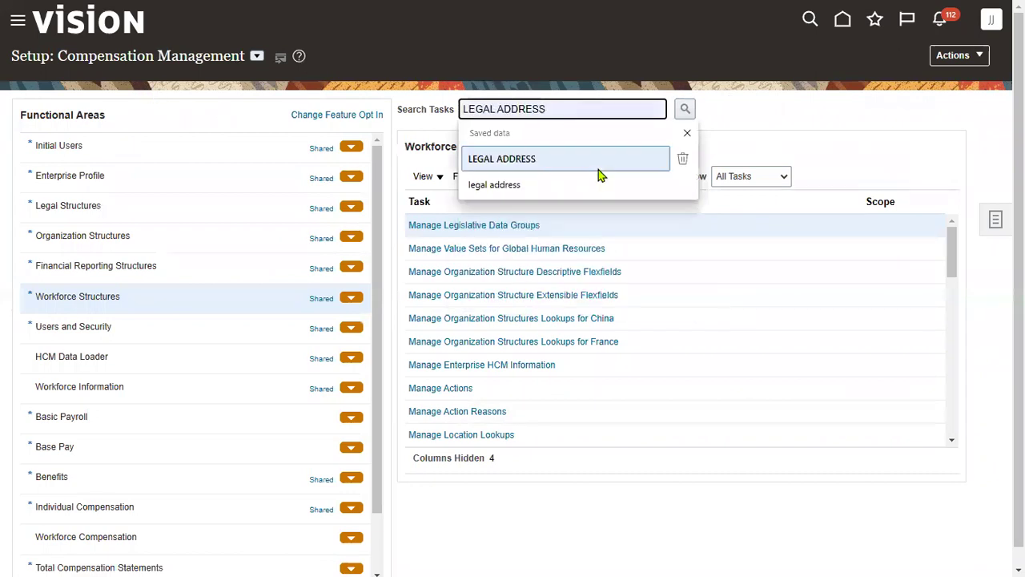
click(599, 166)
click(686, 109)
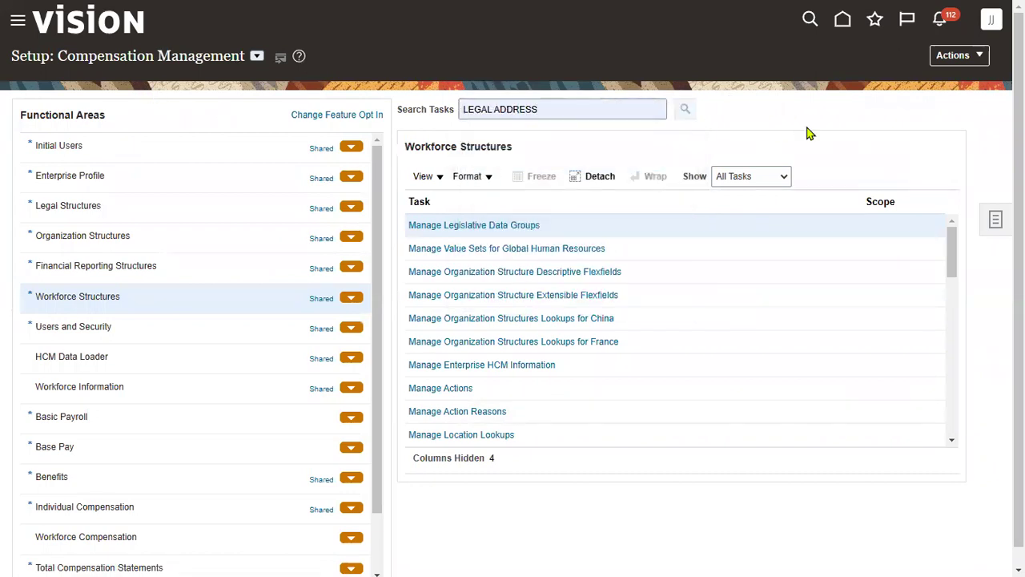
click(487, 225)
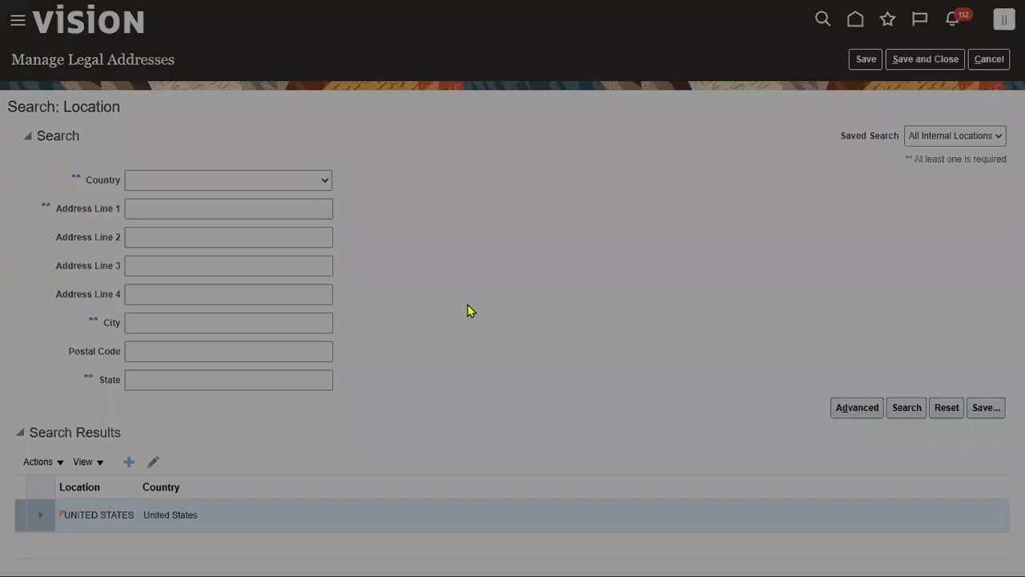
Create the SONY Legal Address with address line 'SOLY' and postal code 12200 Albany, NY, and save it
click(491, 213)
text(SOLY Legal Add)
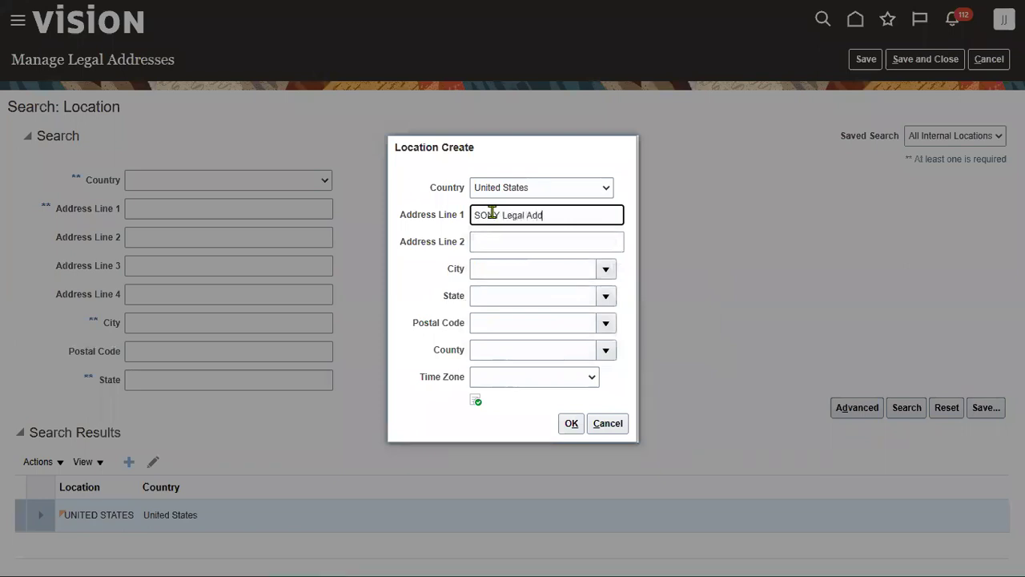
key(Tab)
key(Tab)
key(Tab)
key(Tab)
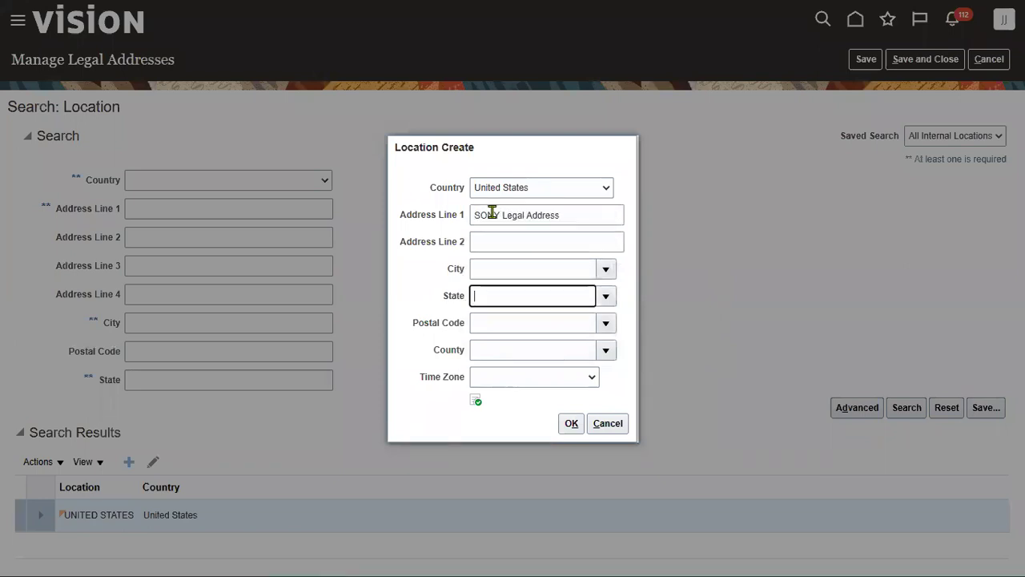
text(12200)
key(Tab)
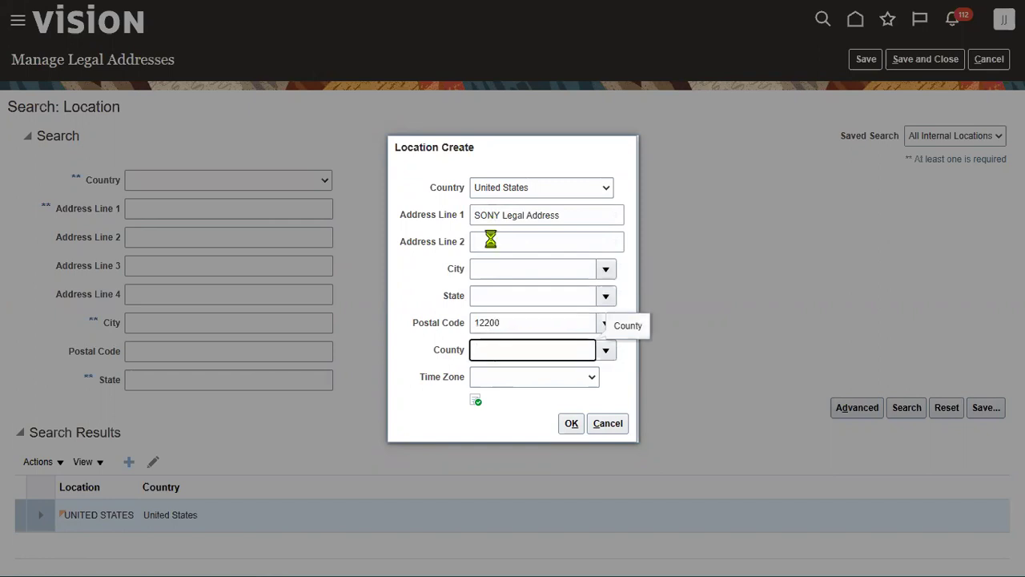
click(528, 257)
text(122)
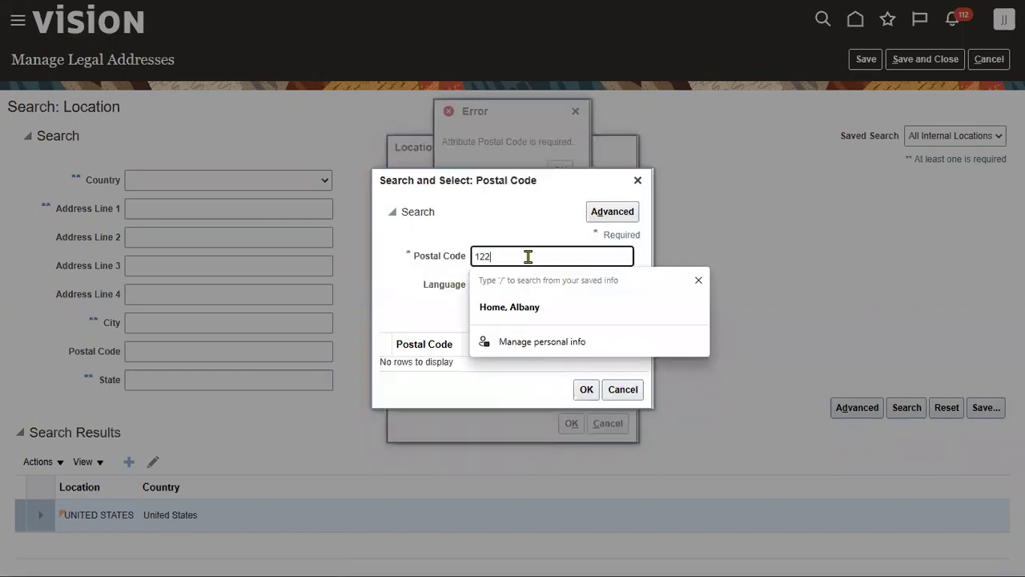
text(00)
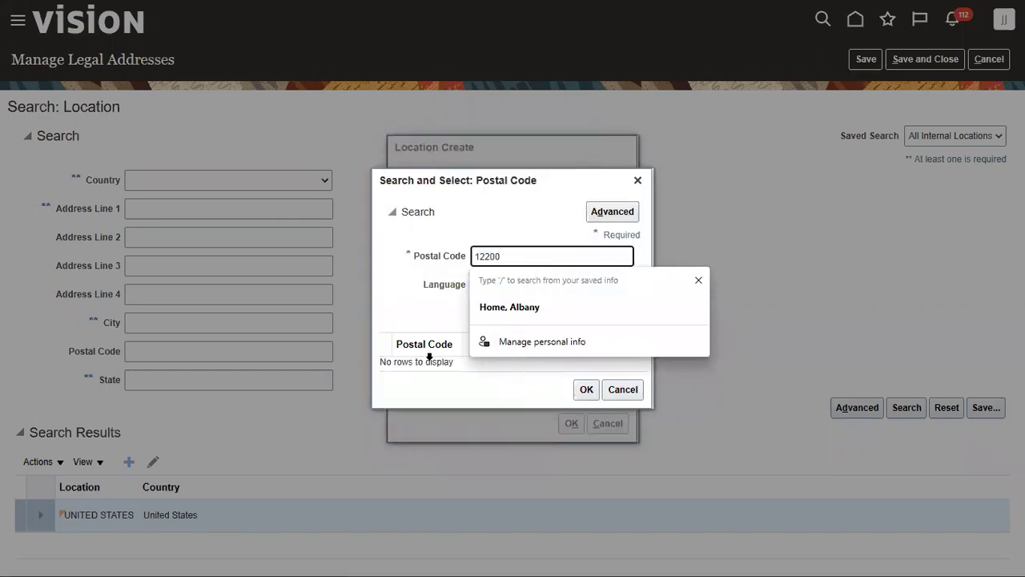
key(Return)
click(586, 408)
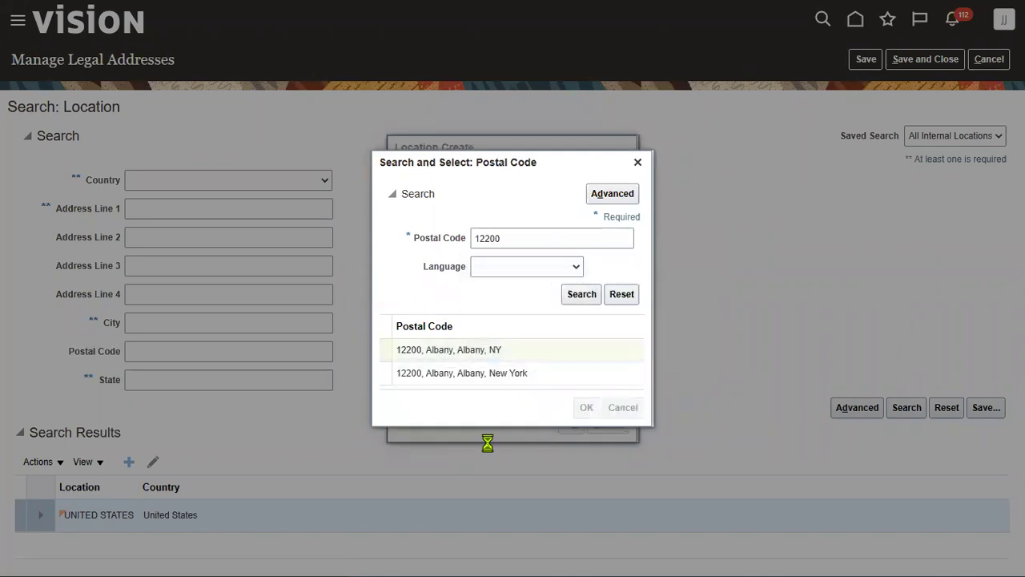
click(570, 425)
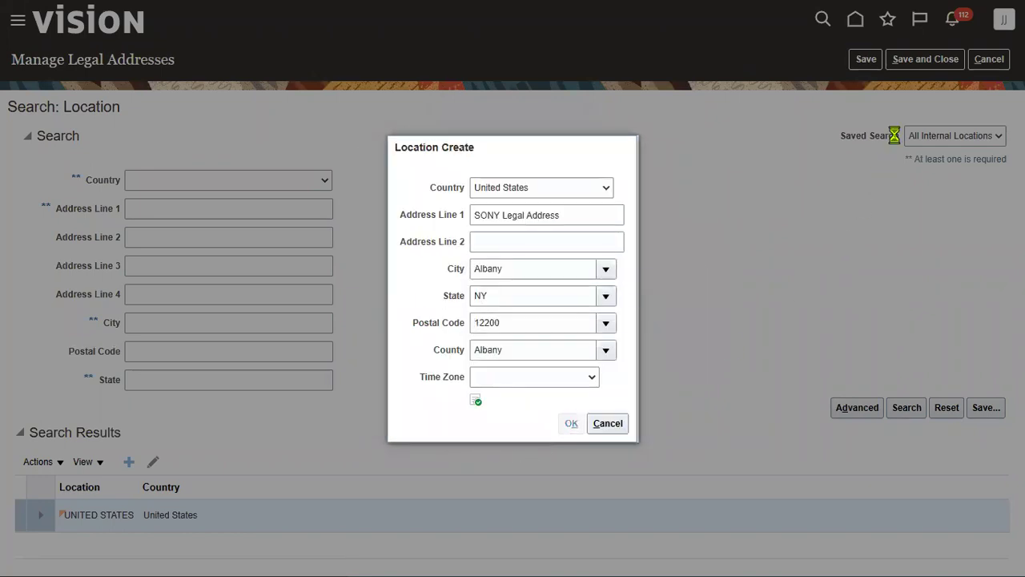
click(925, 60)
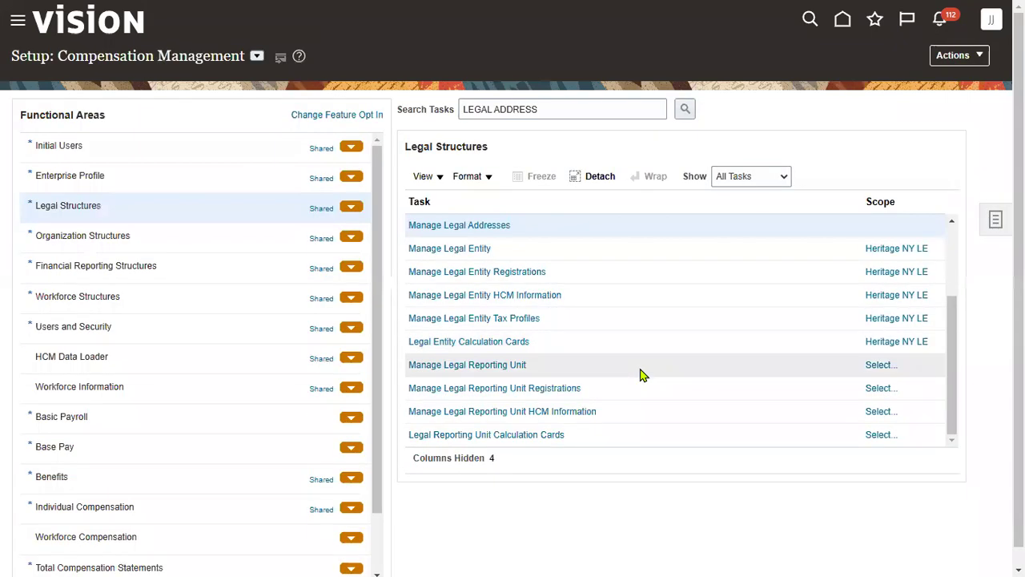
Open the Manage Legal Entity task scoped to creating a new legal entity
click(468, 249)
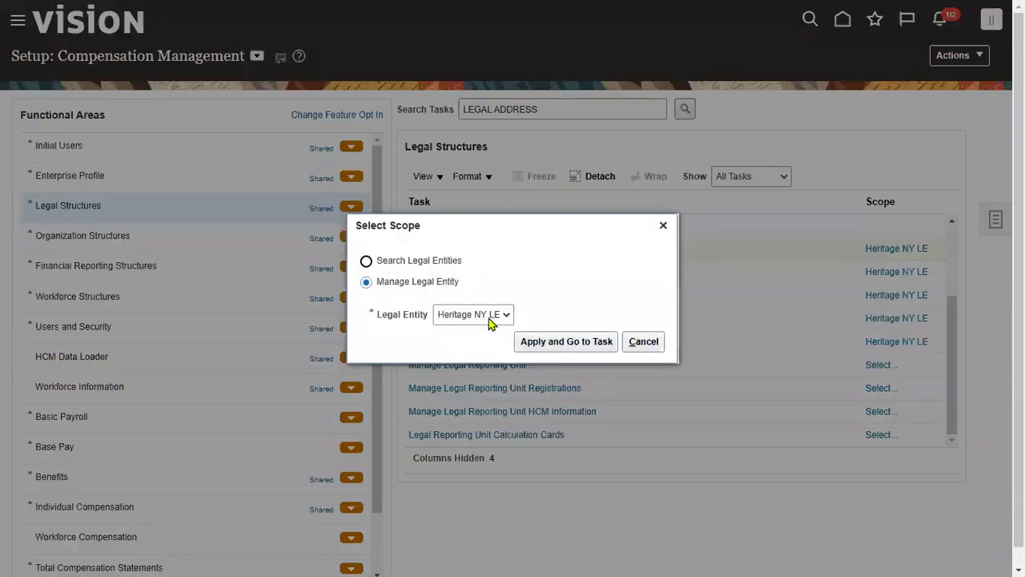
click(489, 315)
click(487, 362)
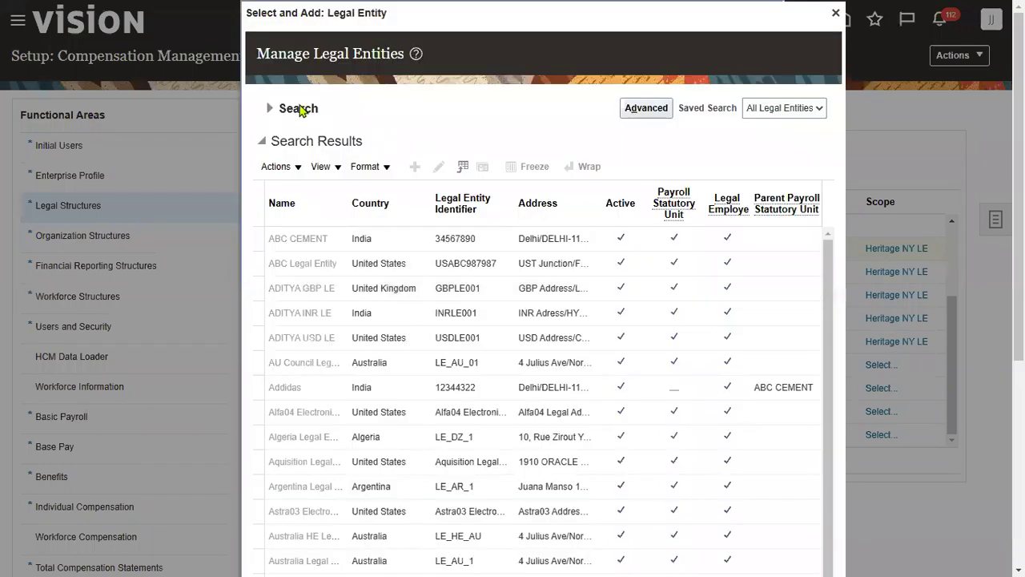
click(299, 113)
click(400, 136)
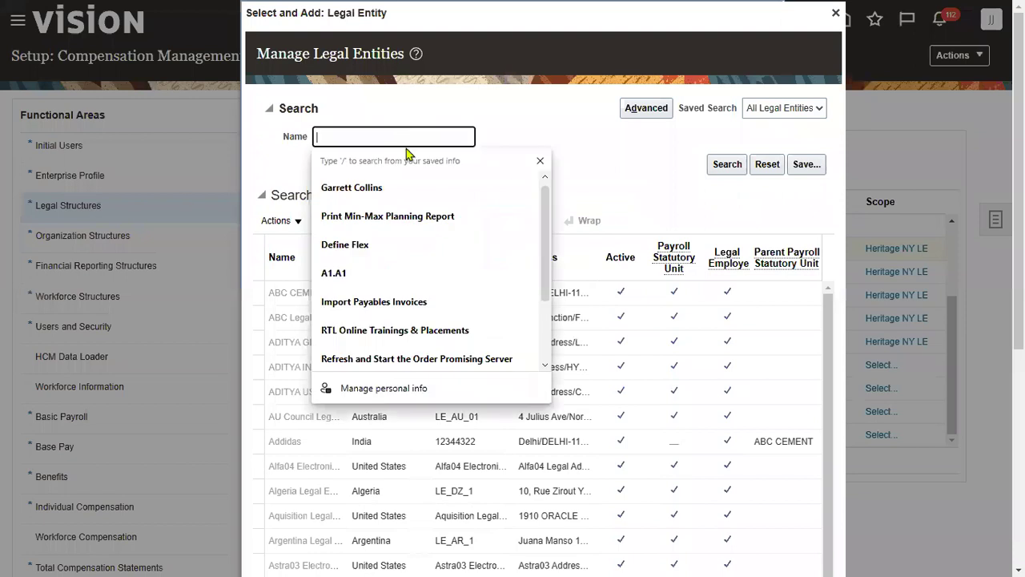
click(704, 135)
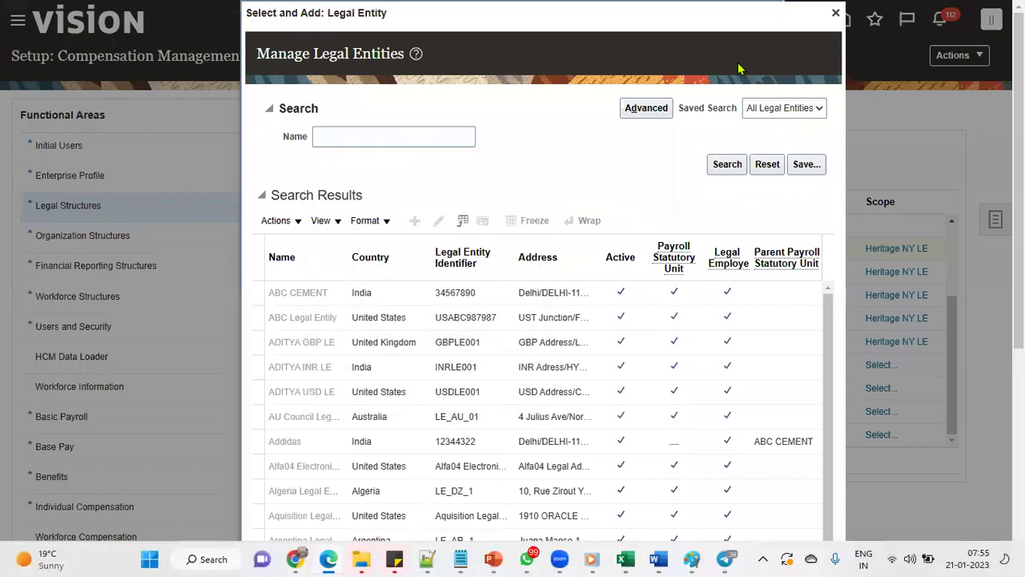
click(836, 13)
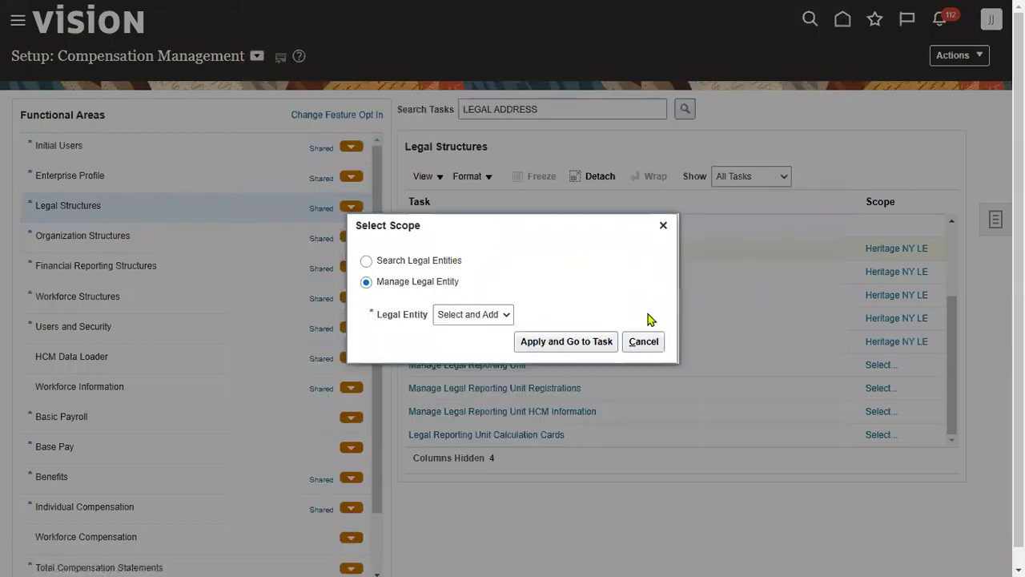
click(491, 317)
click(471, 369)
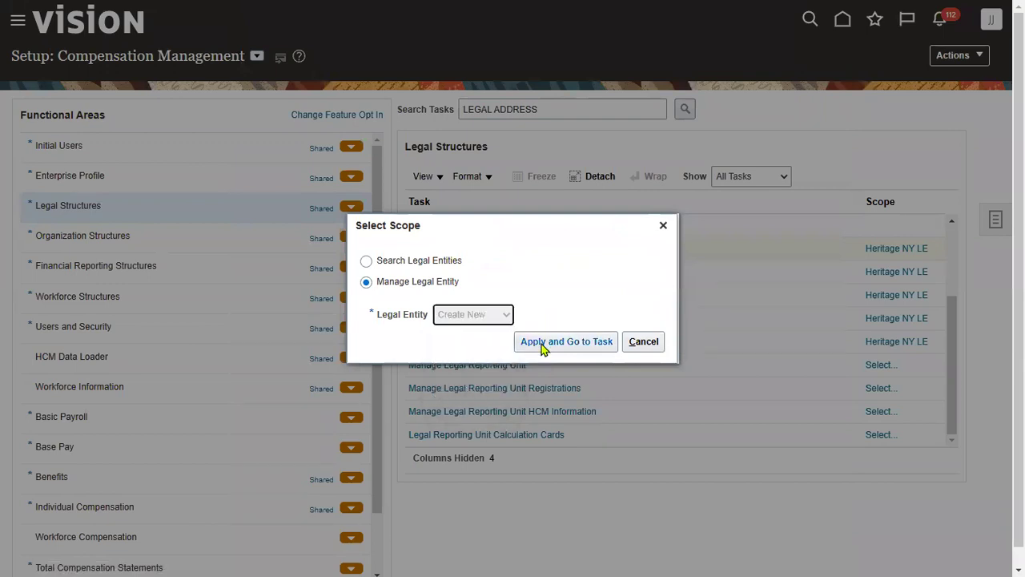
click(541, 342)
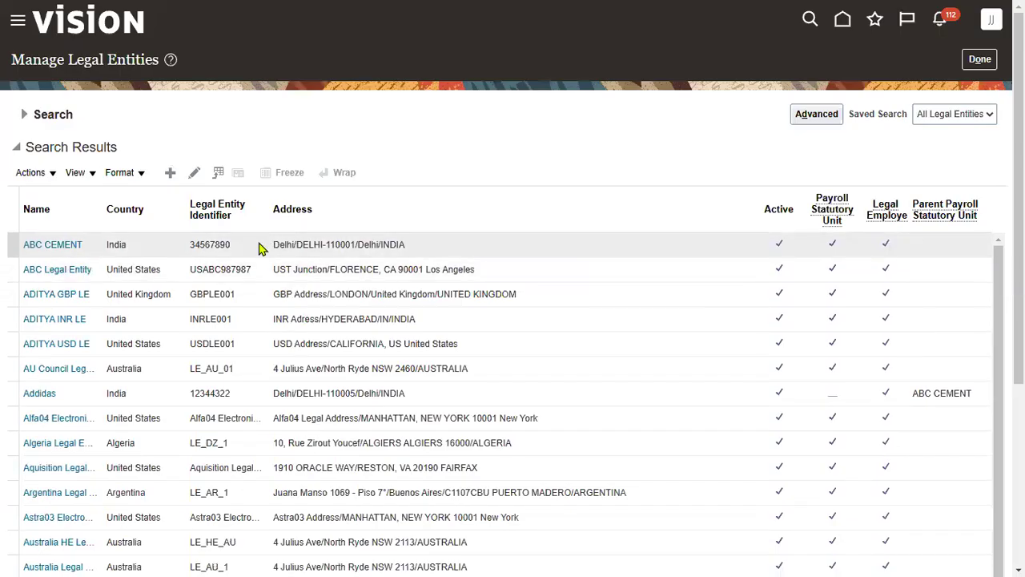
Start a new legal entity named SONY_LE, with SONY_LE also as its identifier
click(169, 173)
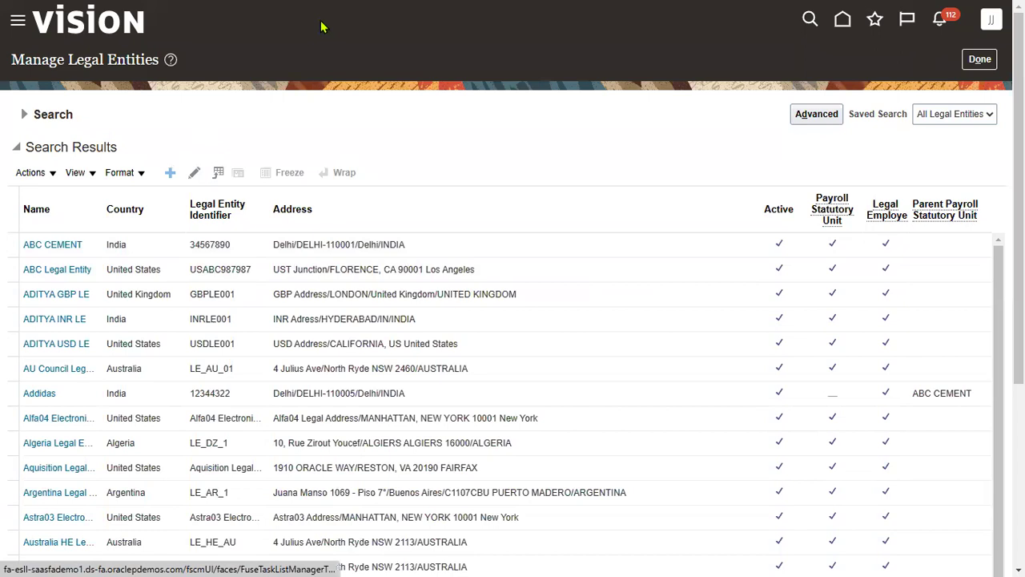
click(345, 135)
text(S)
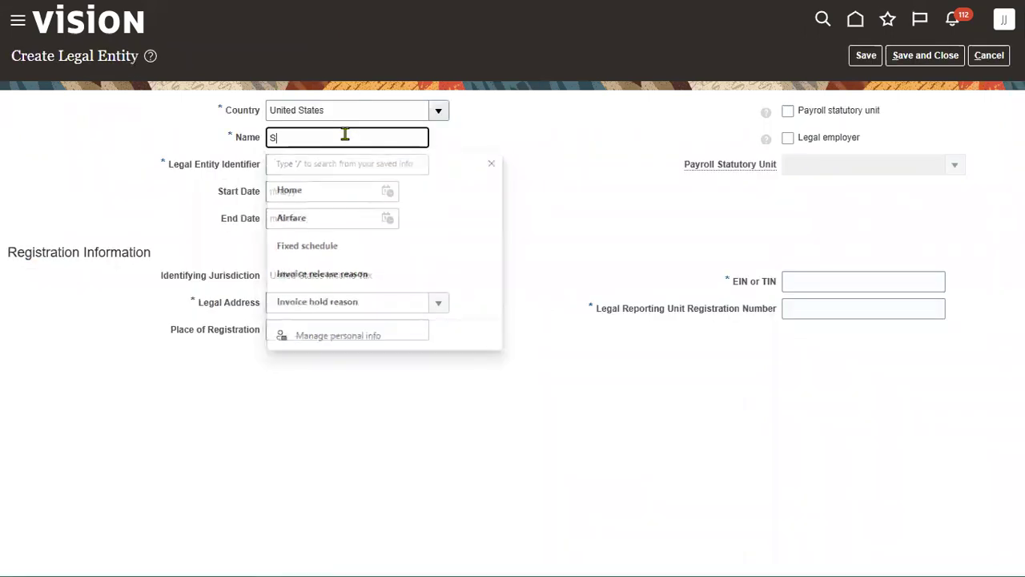
text(ONY_LE)
key(ctrl+a)
key(ctrl+c)
key(Tab)
key(ctrl+v)
key(Tab)
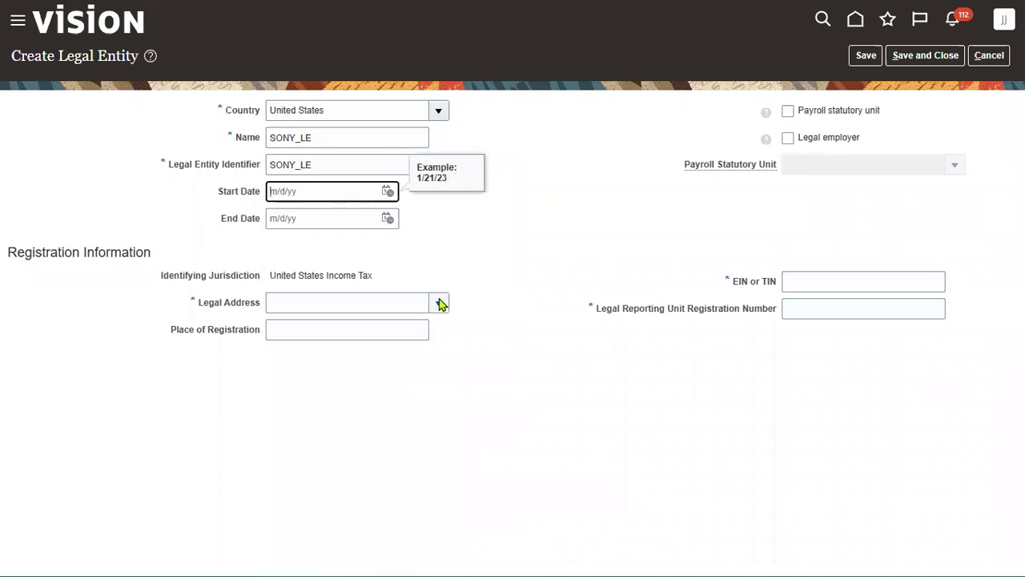
Search legal addresses for SONY and choose SONY Legal Address
click(439, 302)
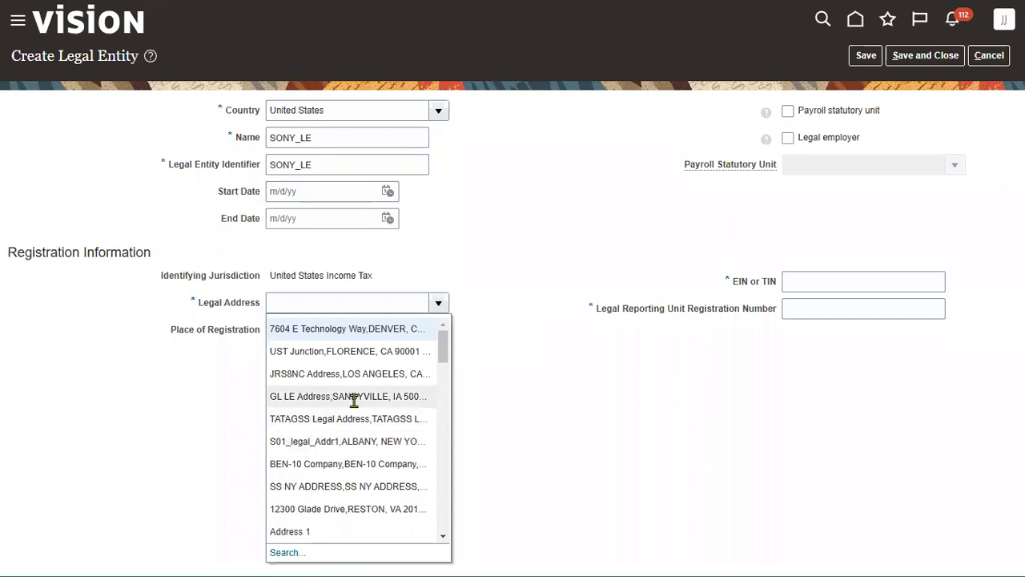
scroll(346, 487, down, 2)
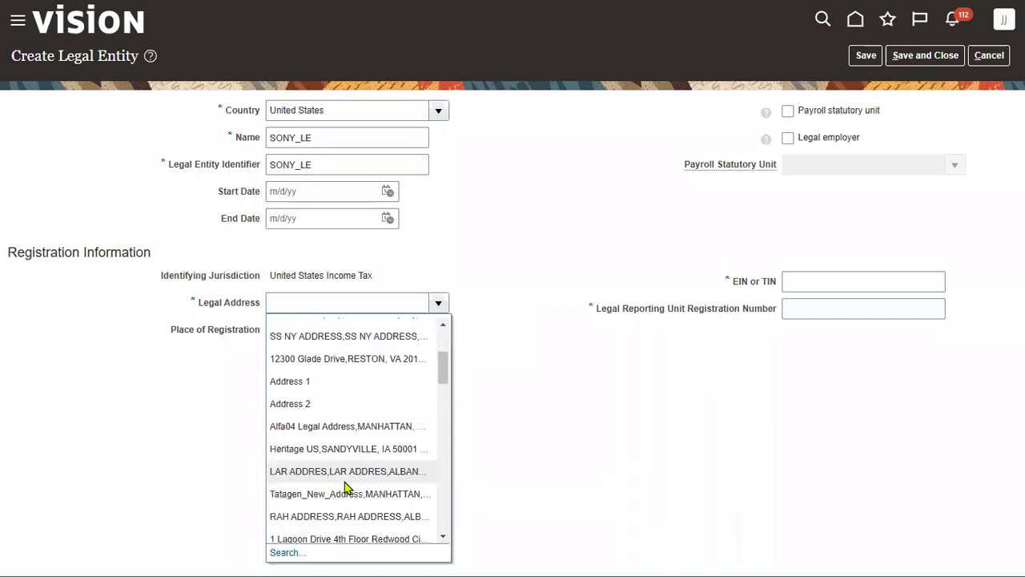
scroll(345, 485, down, 3)
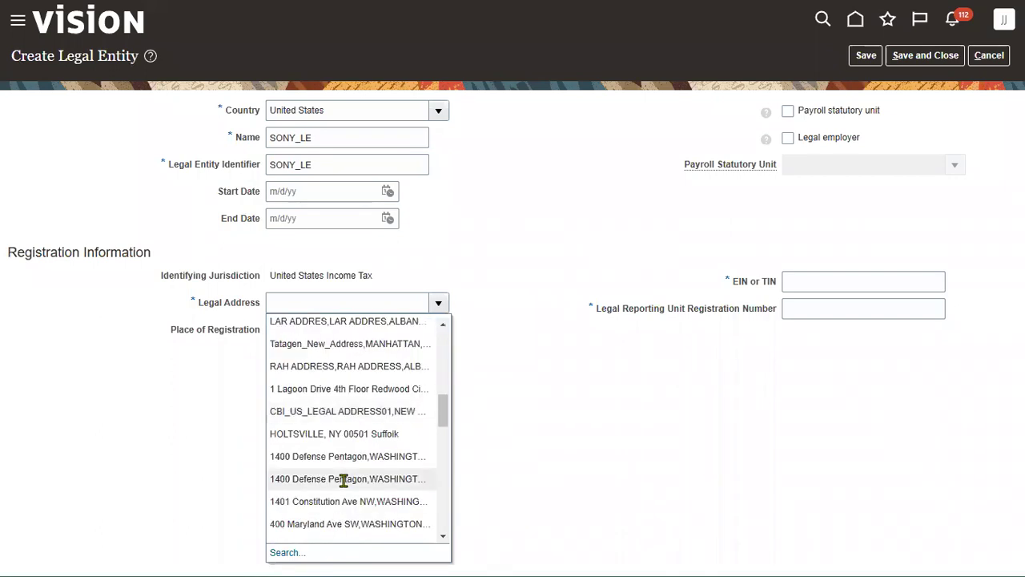
scroll(345, 481, down, 3)
click(297, 547)
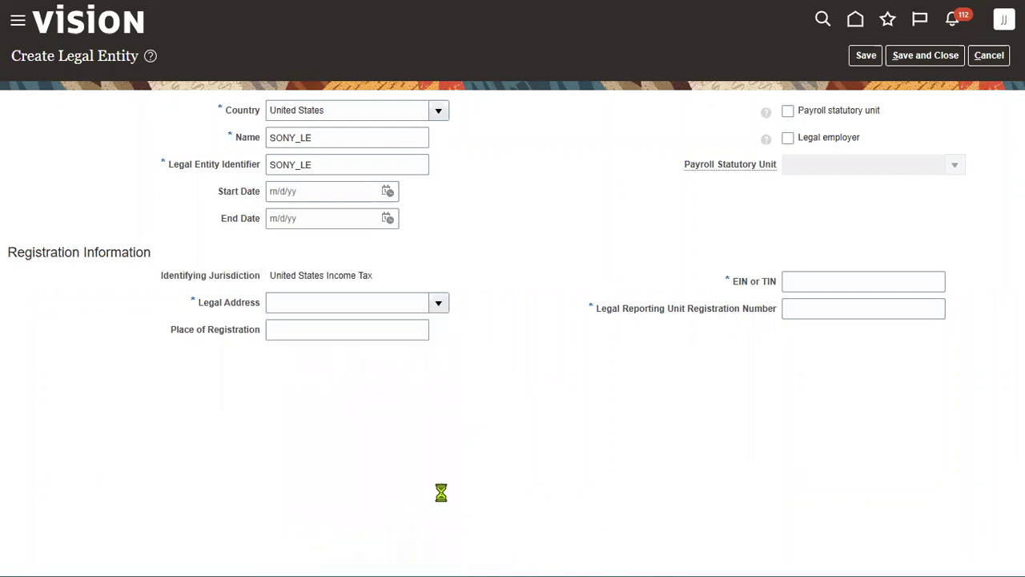
click(502, 234)
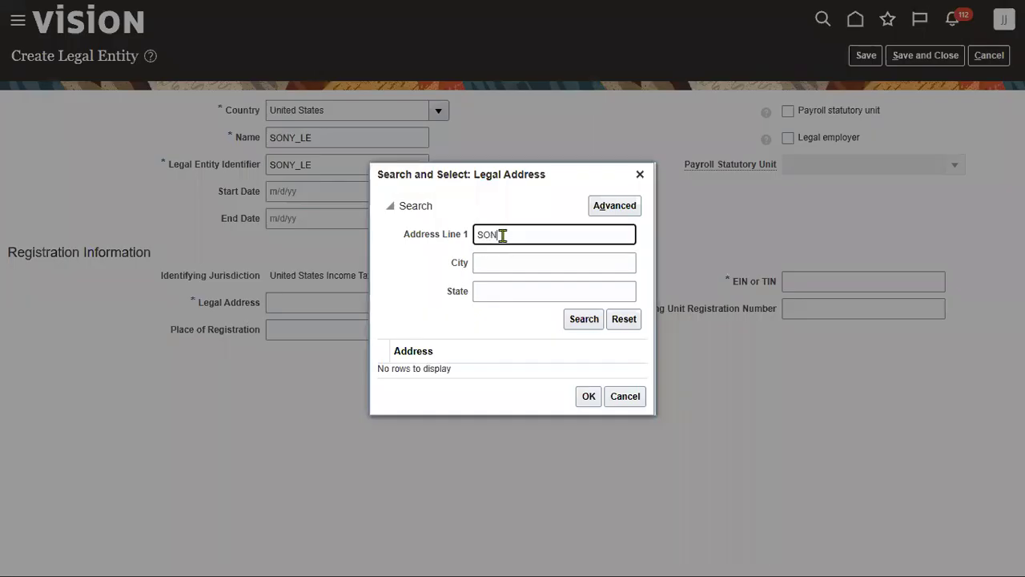
key(Return)
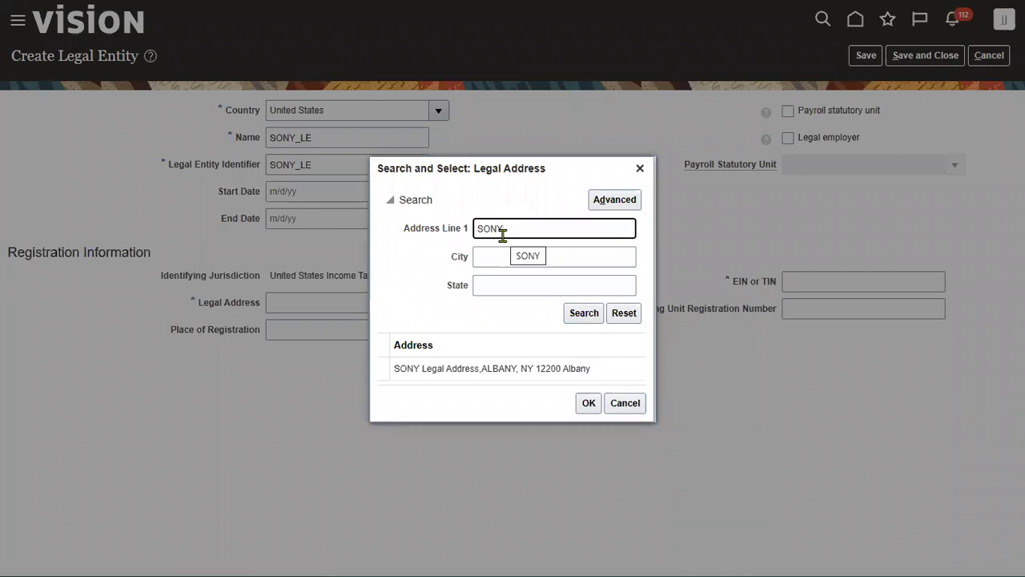
click(535, 368)
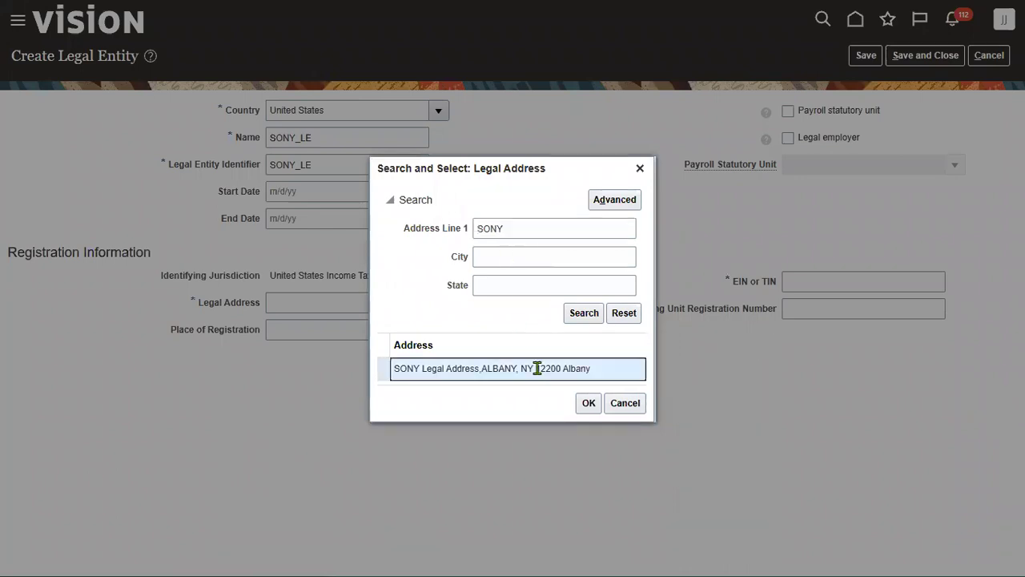
click(588, 403)
Register in NewYork, fill the EIN and registration number, mark payroll statutory unit, and save
click(322, 330)
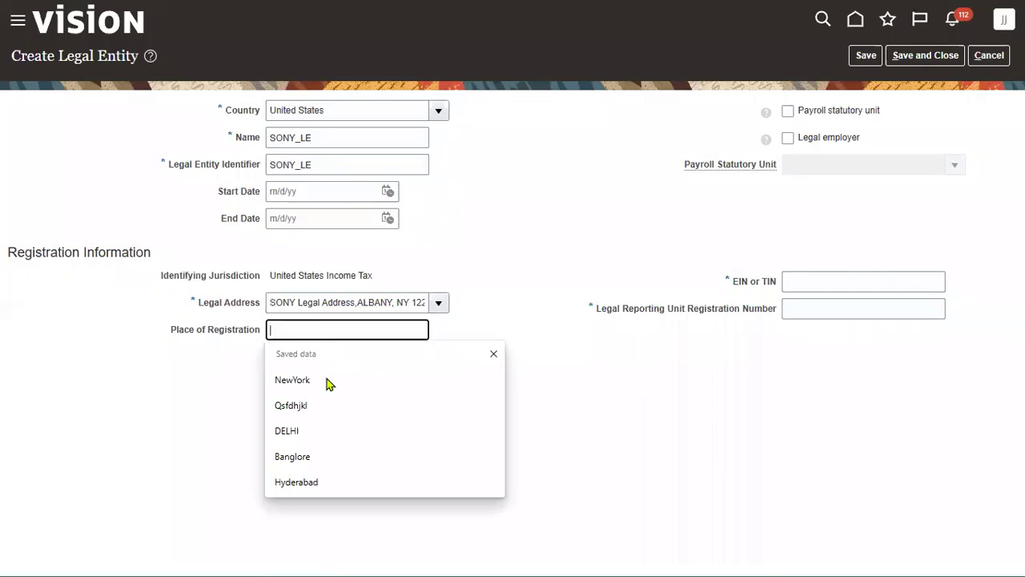
click(328, 380)
click(873, 286)
click(845, 356)
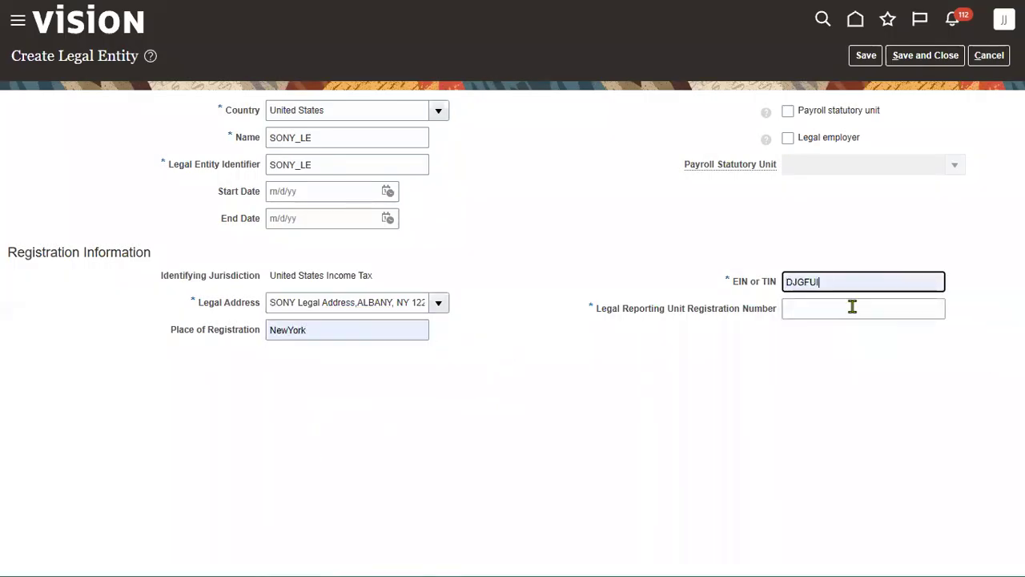
click(851, 309)
click(837, 385)
click(833, 150)
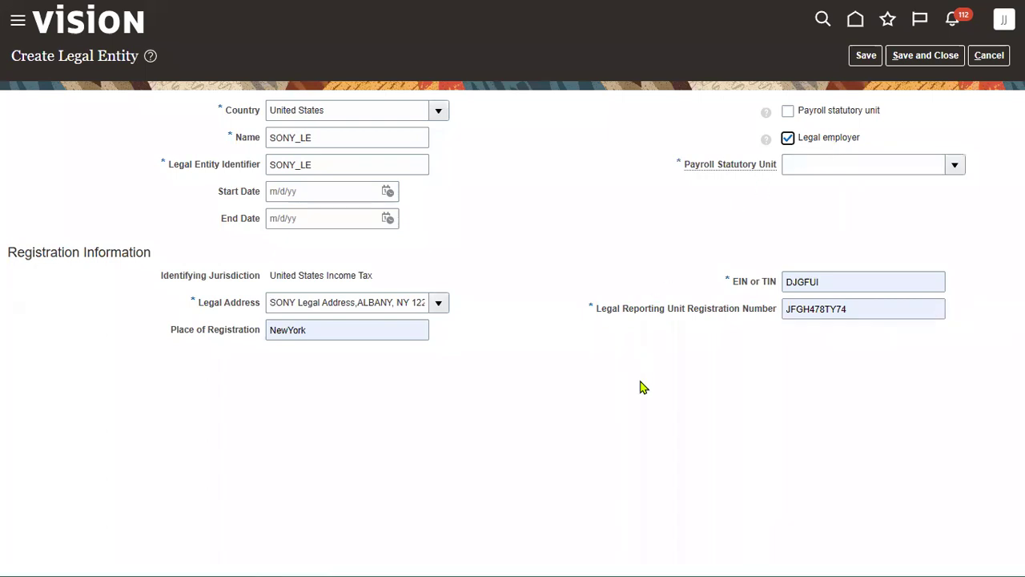
click(840, 111)
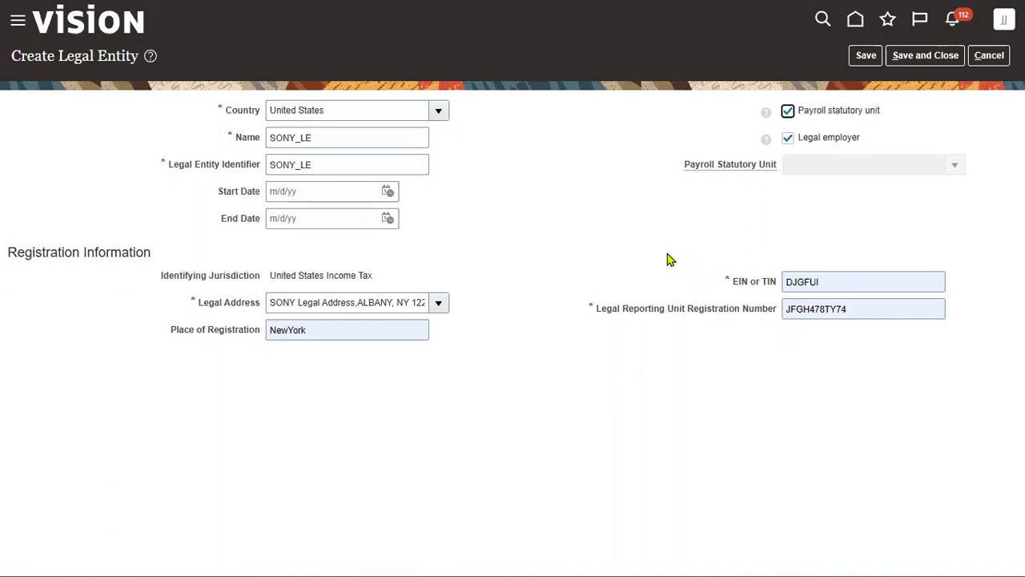
click(922, 58)
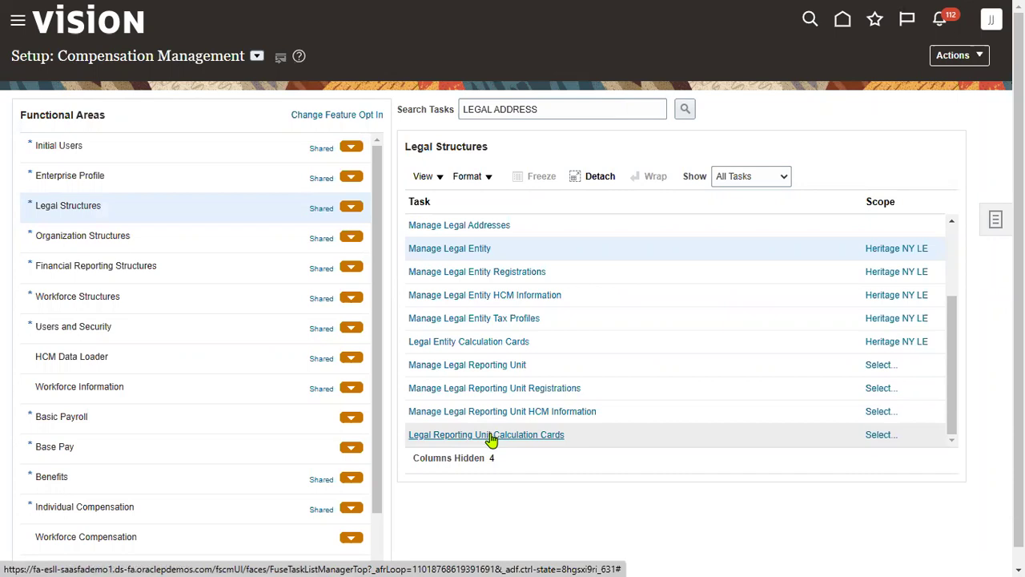
In the Ledger Setup workbook, review the LDG, Ledger and Legal Entity cells on the ESC sheet
key(super+Tab)
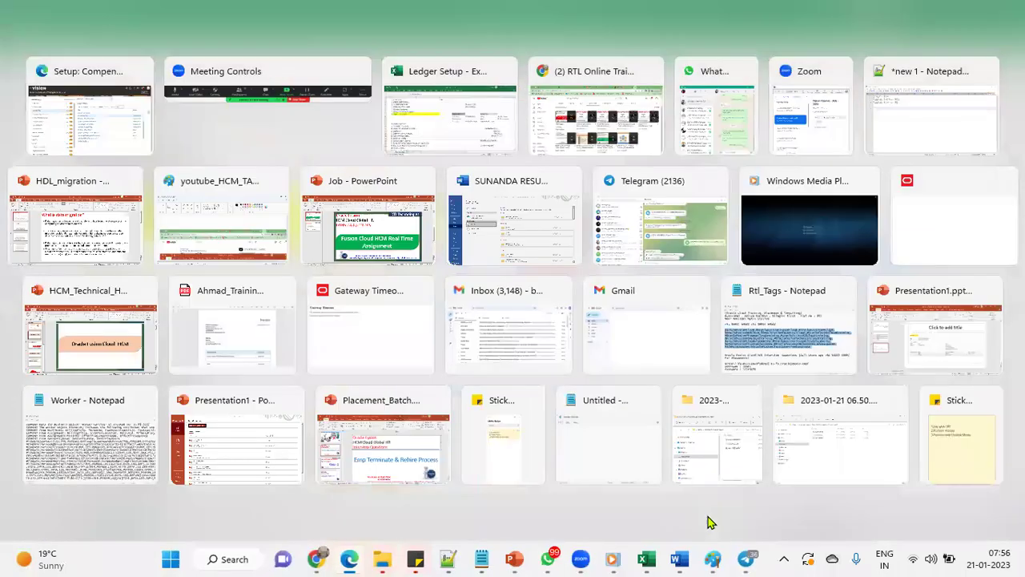
key(alt+Tab)
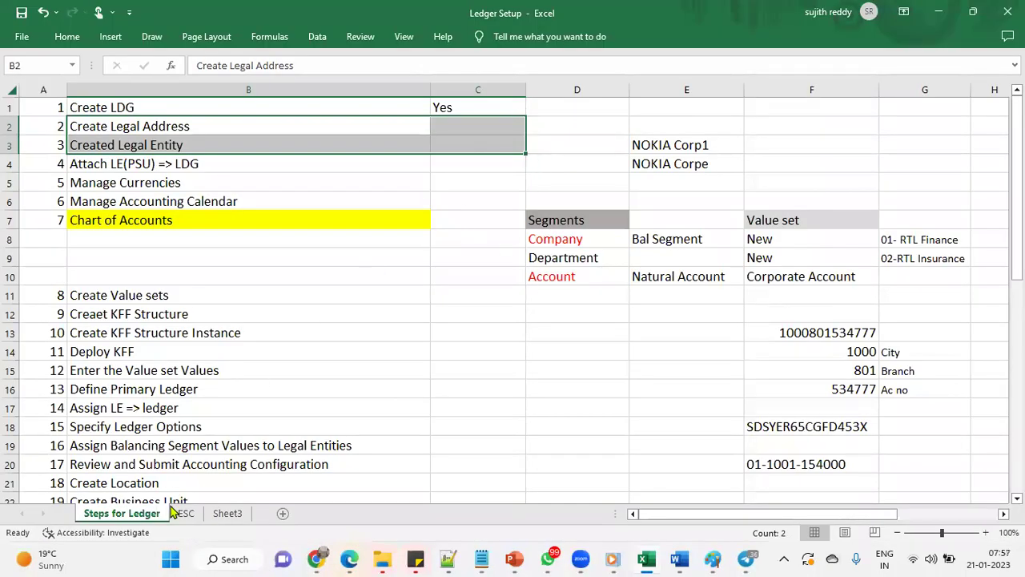
click(185, 513)
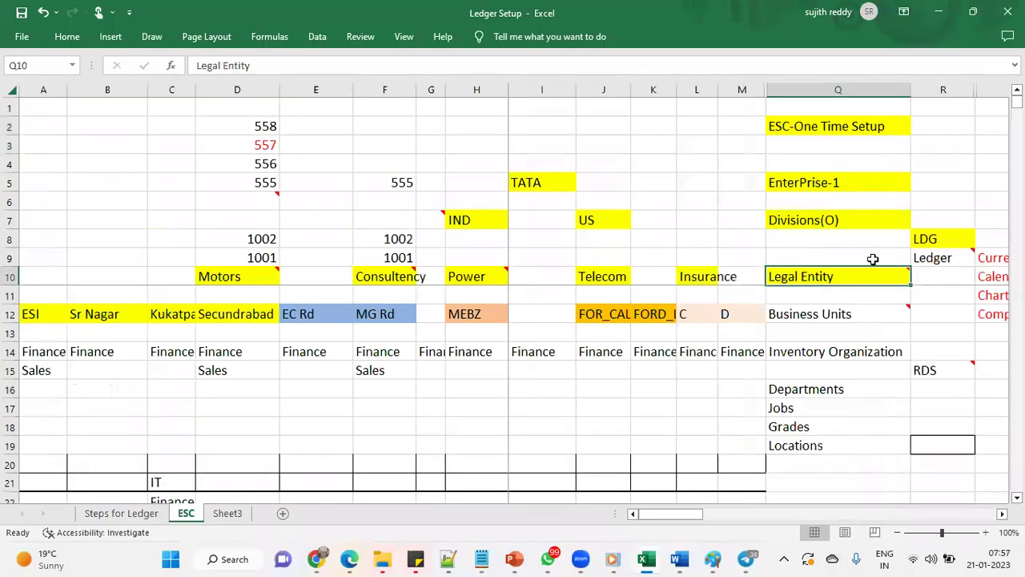
click(927, 255)
click(922, 239)
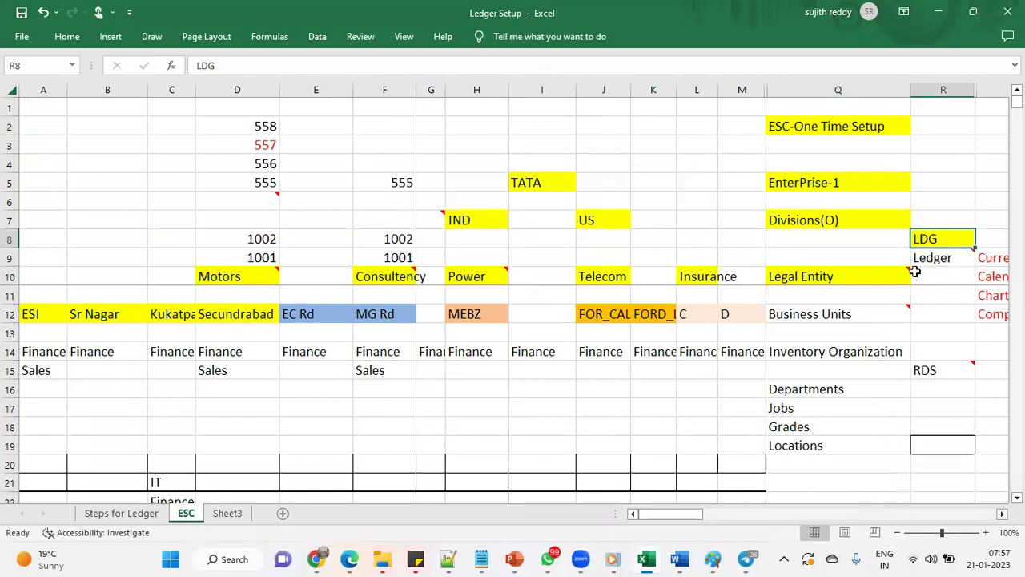
drag(872, 290, 872, 282)
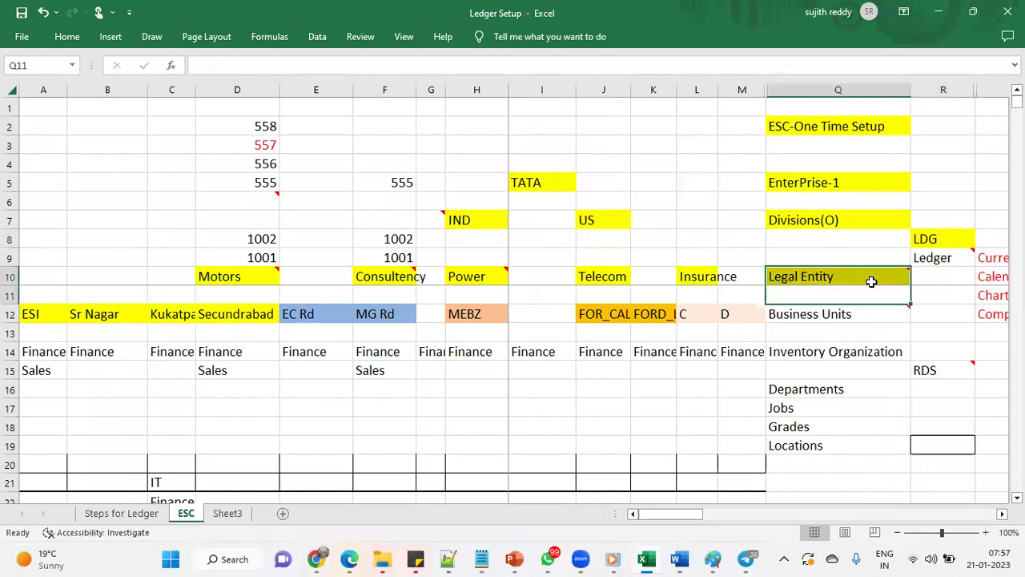
click(860, 274)
click(928, 239)
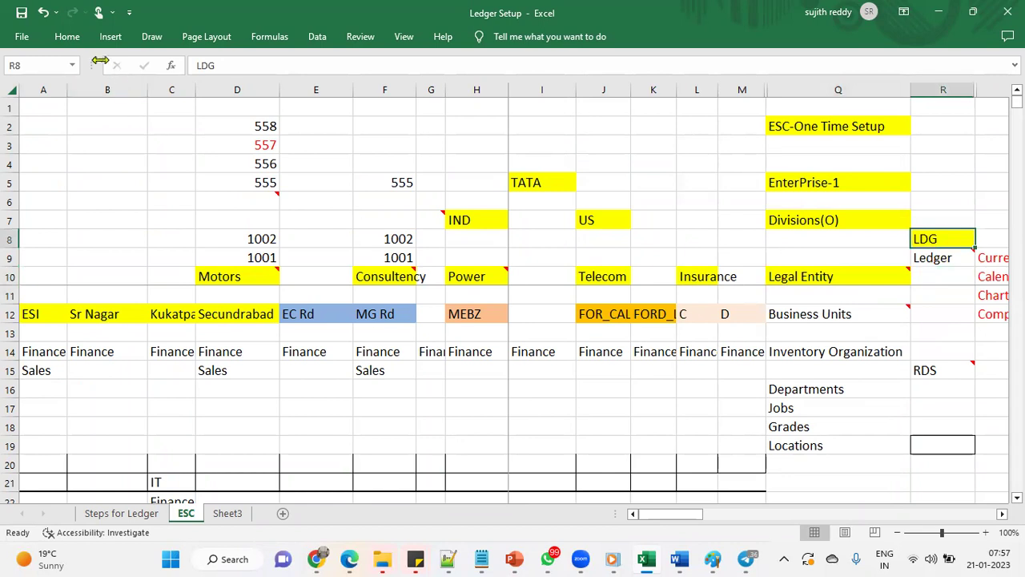
On Steps for Ledger, enter Yes in C2 and C3
click(137, 514)
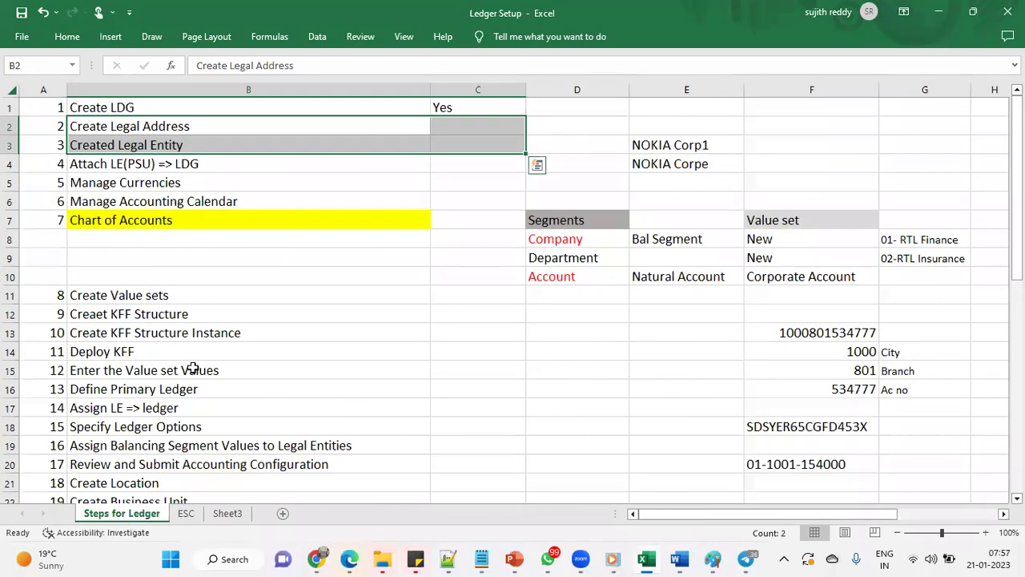
click(462, 127)
text(y)
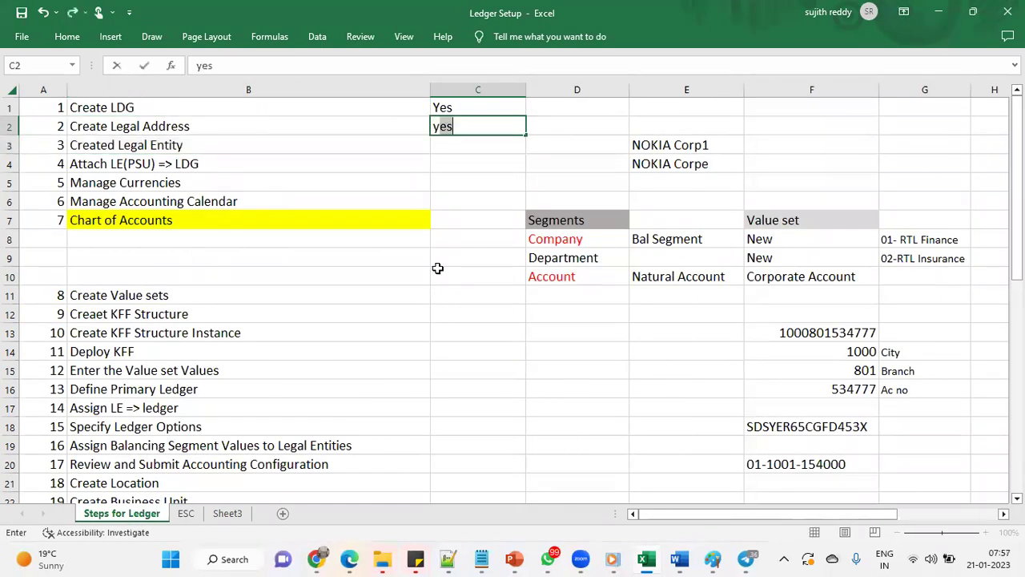
key(Return)
text(y)
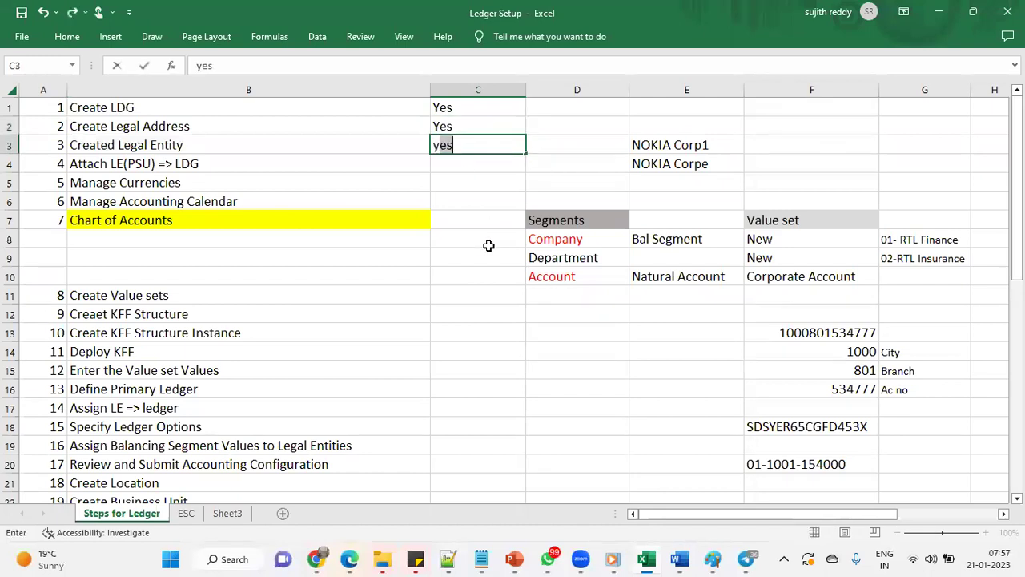
key(Return)
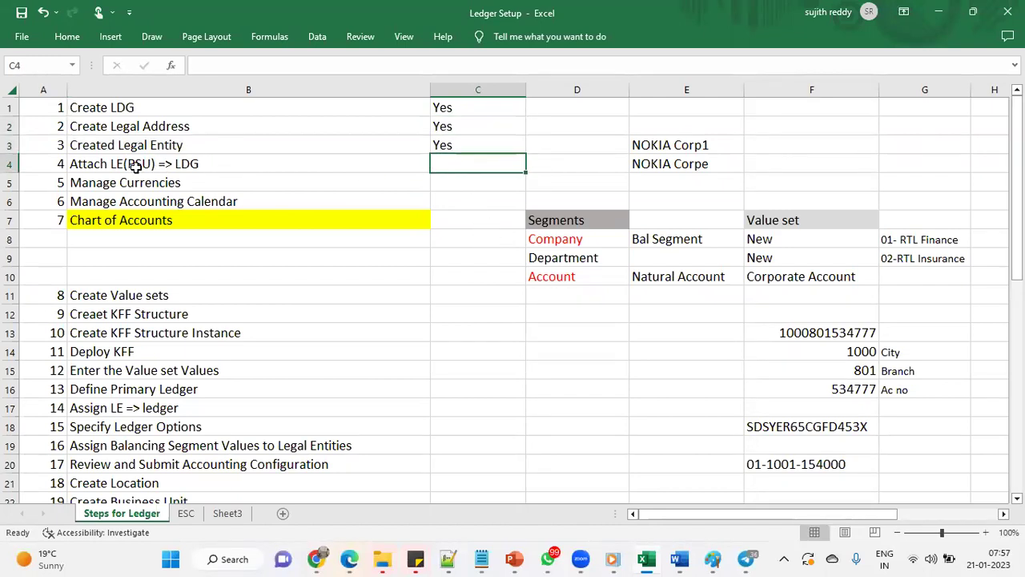
Review the 'Attach LE(PSU) => LDG' step text, then go back to Oracle
click(136, 164)
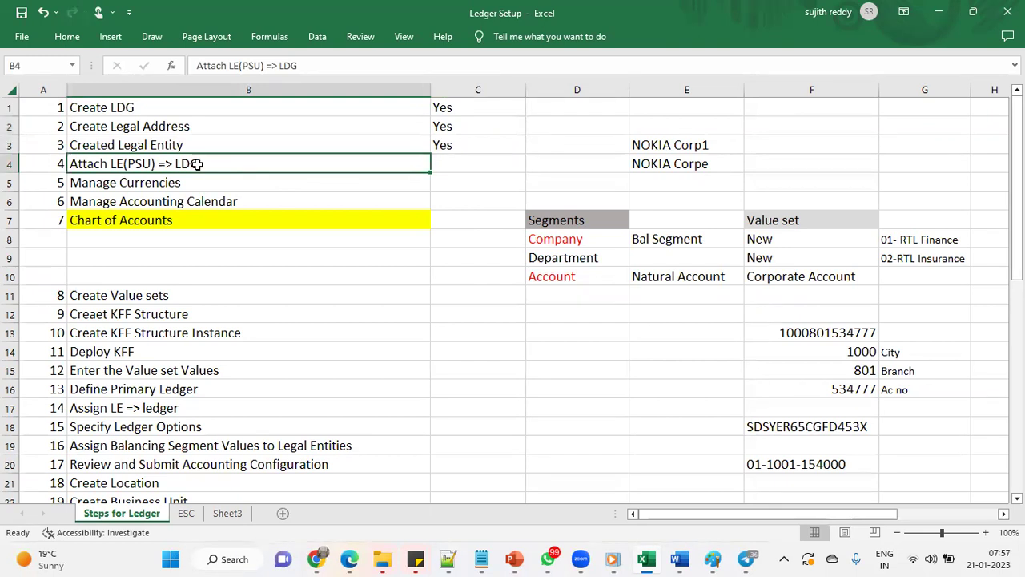
double_click(132, 164)
drag(110, 163, 124, 163)
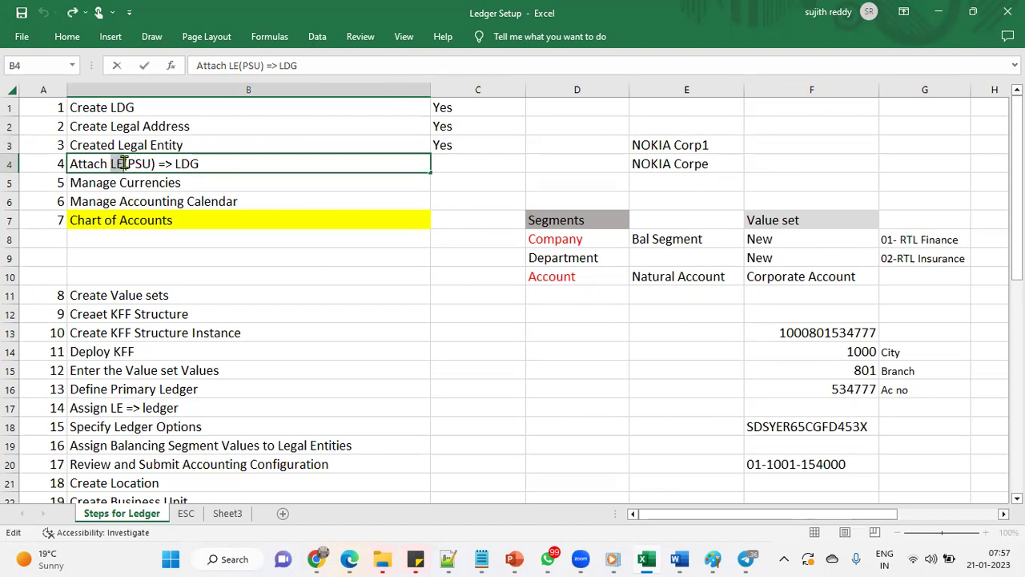
drag(124, 163, 157, 163)
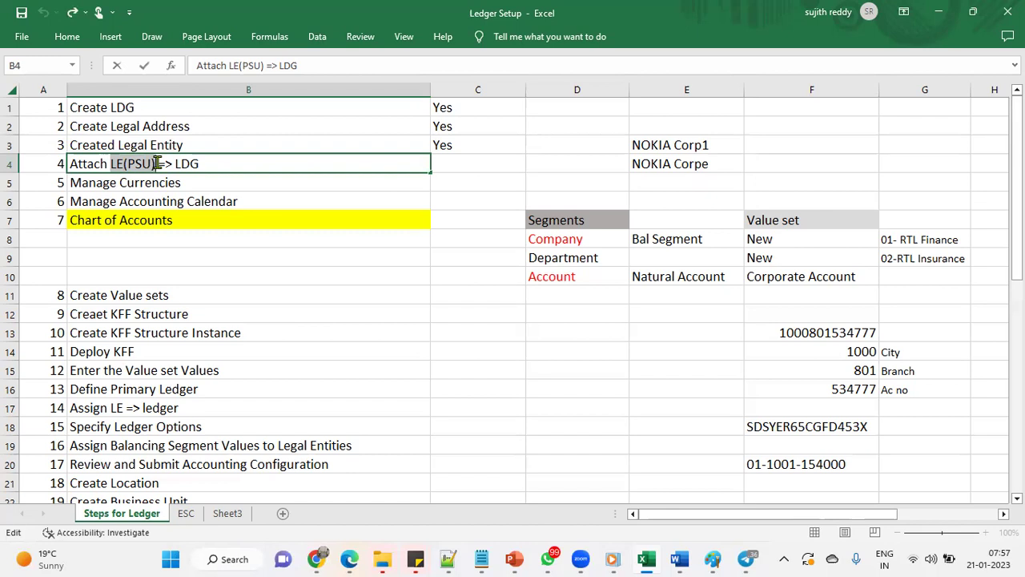
drag(158, 163, 205, 164)
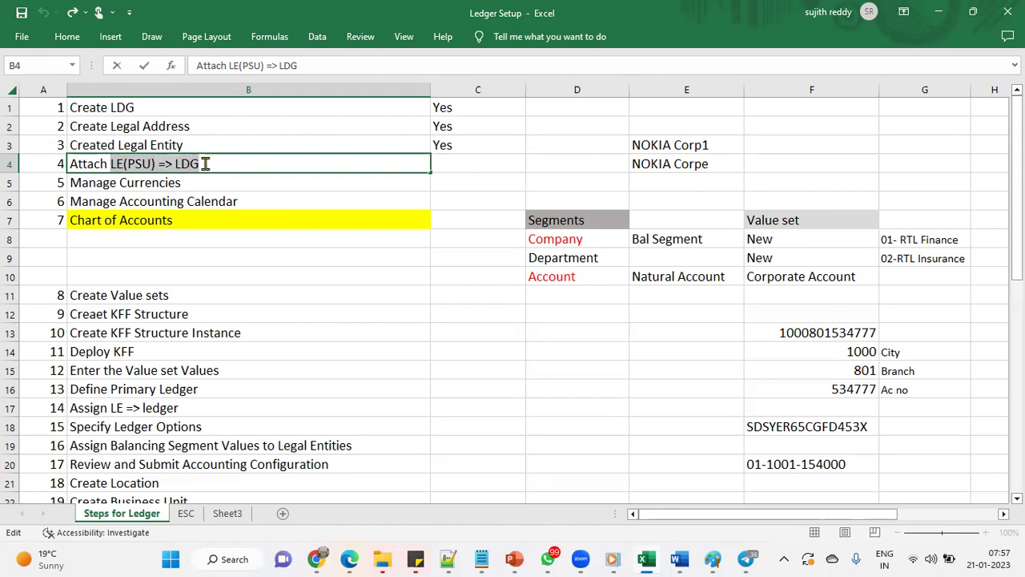
click(462, 165)
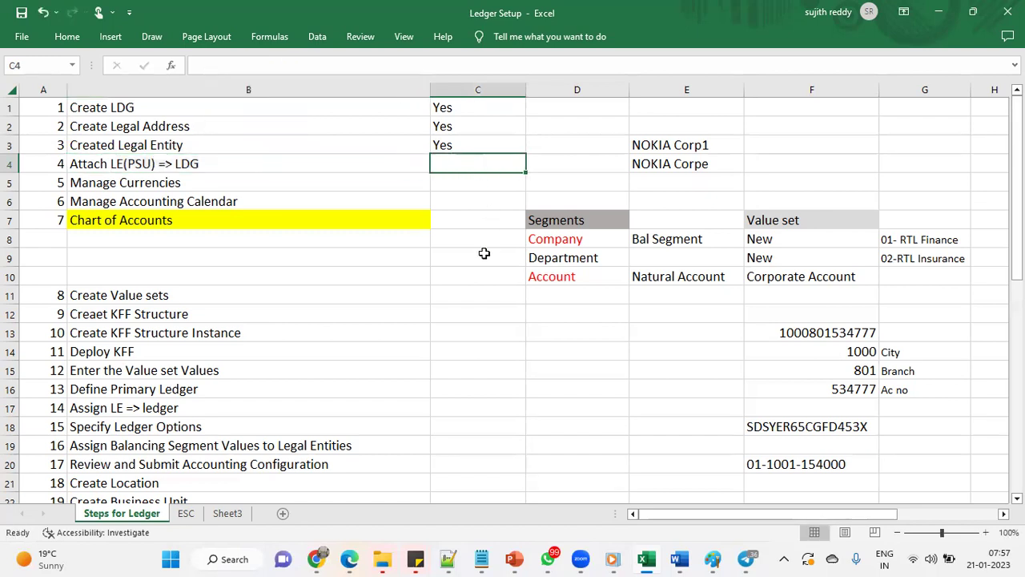
key(alt+Tab)
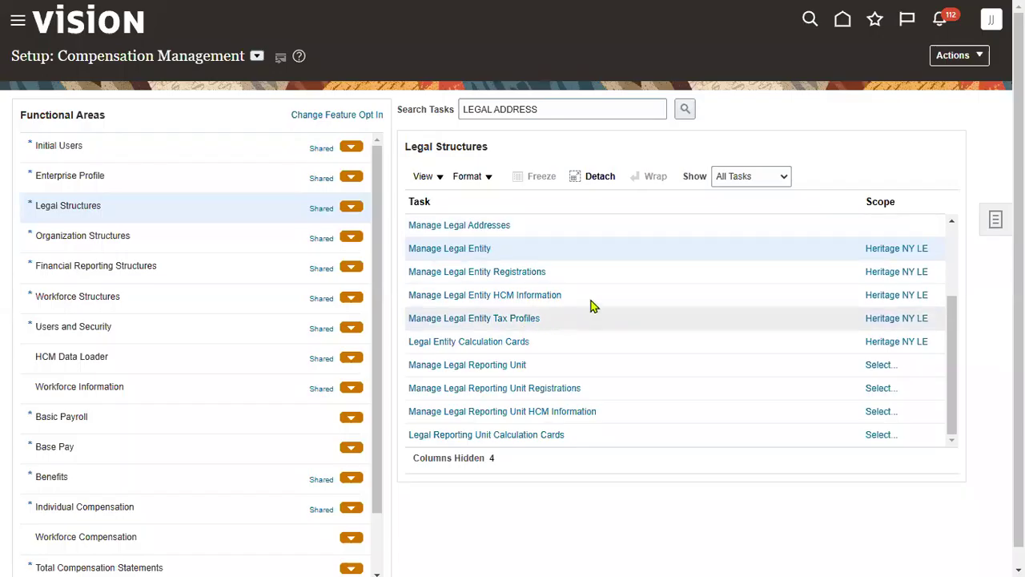
Open the Manage Legal Entity HCM Information task with Heritage NY LE, then return to the list
click(596, 295)
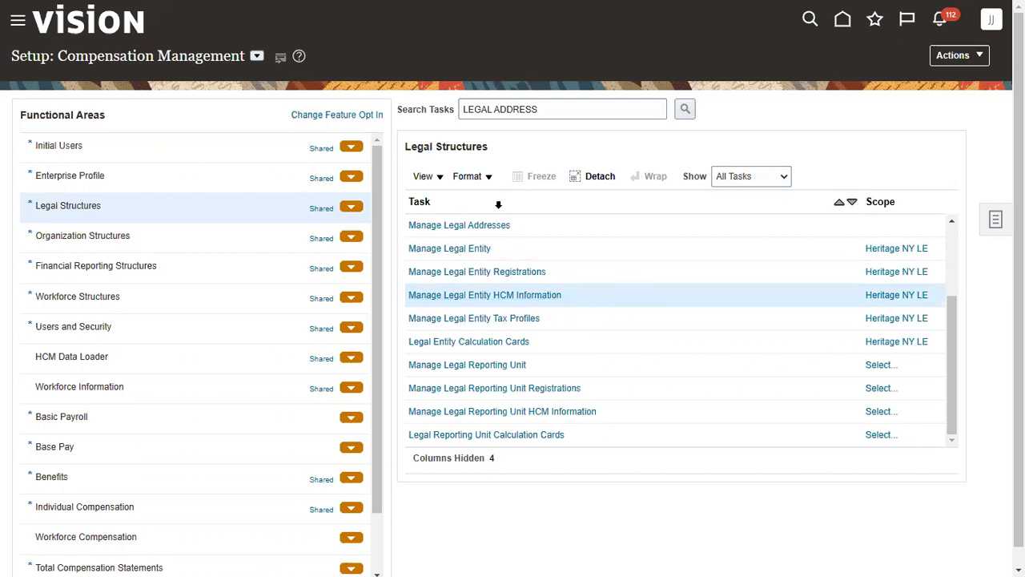
click(897, 294)
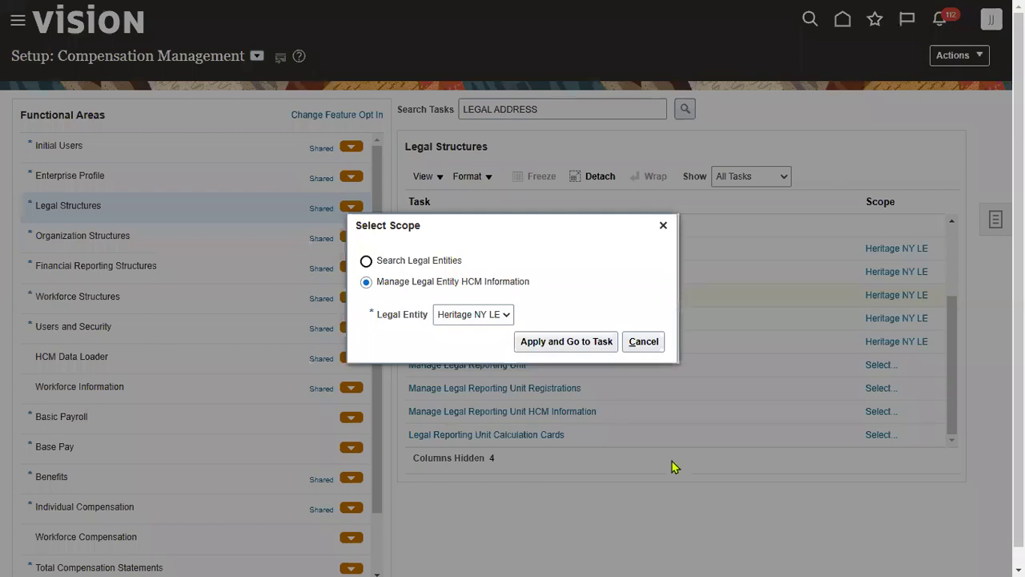
click(488, 314)
click(474, 333)
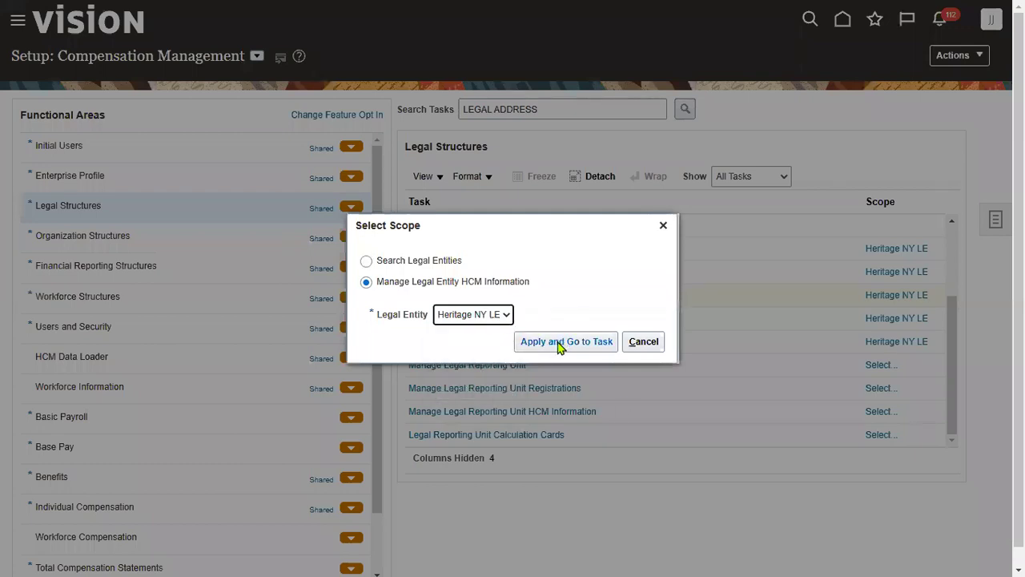
click(560, 343)
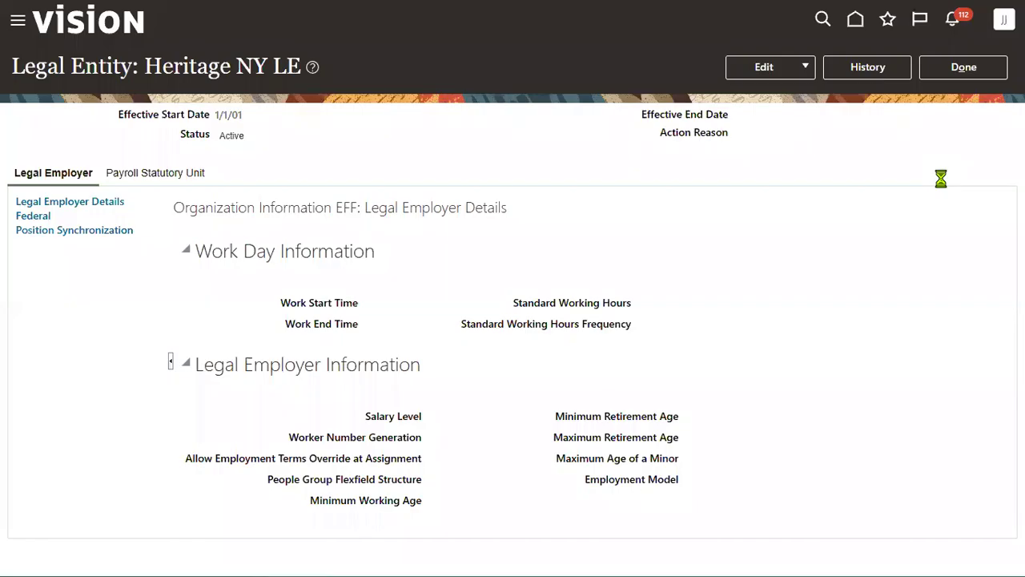
click(962, 71)
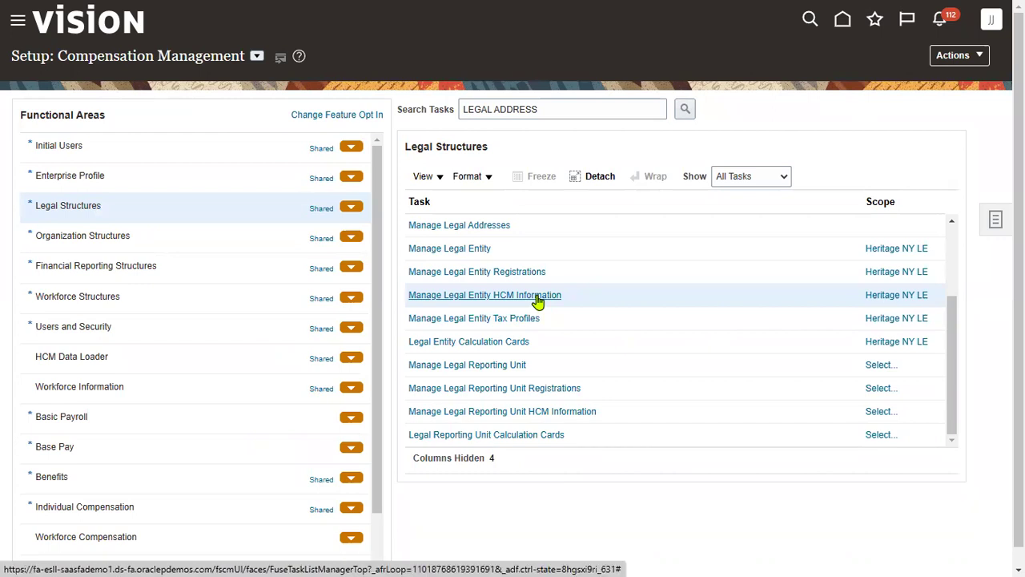
Reopen the HCM task via Select and Add, search names for SONY, and choose SONY_LE
click(917, 296)
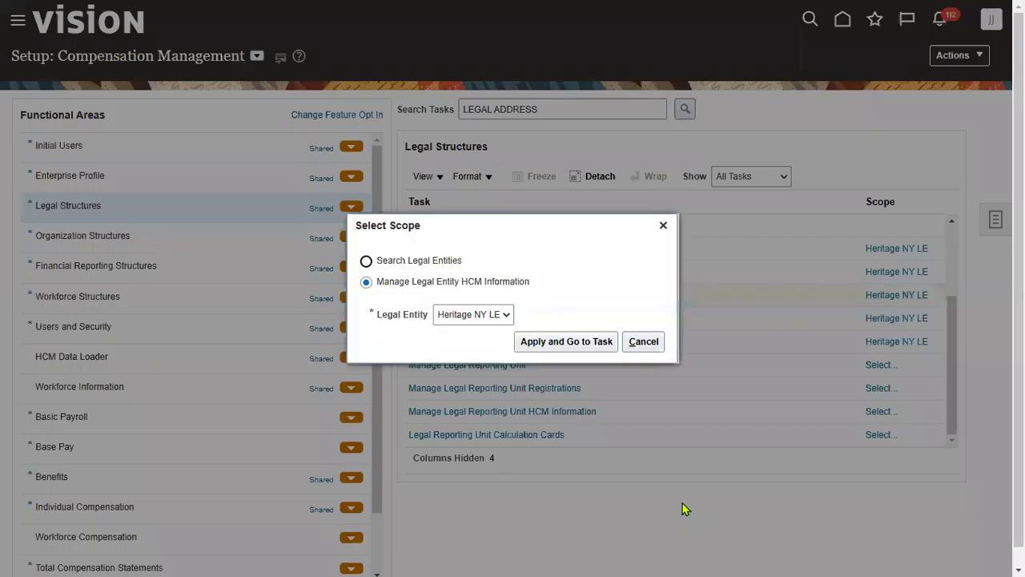
click(476, 318)
click(477, 355)
click(538, 339)
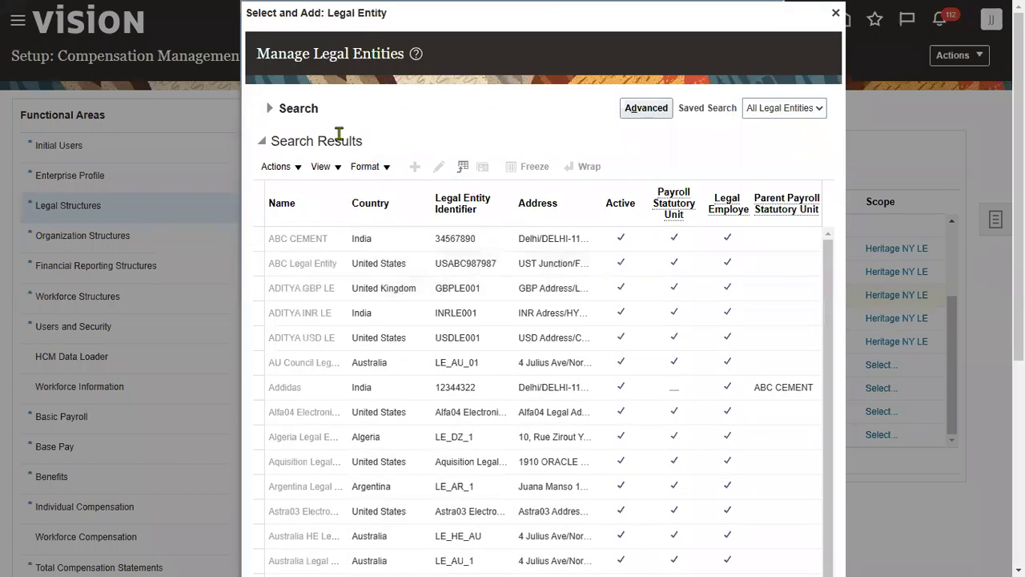
click(273, 108)
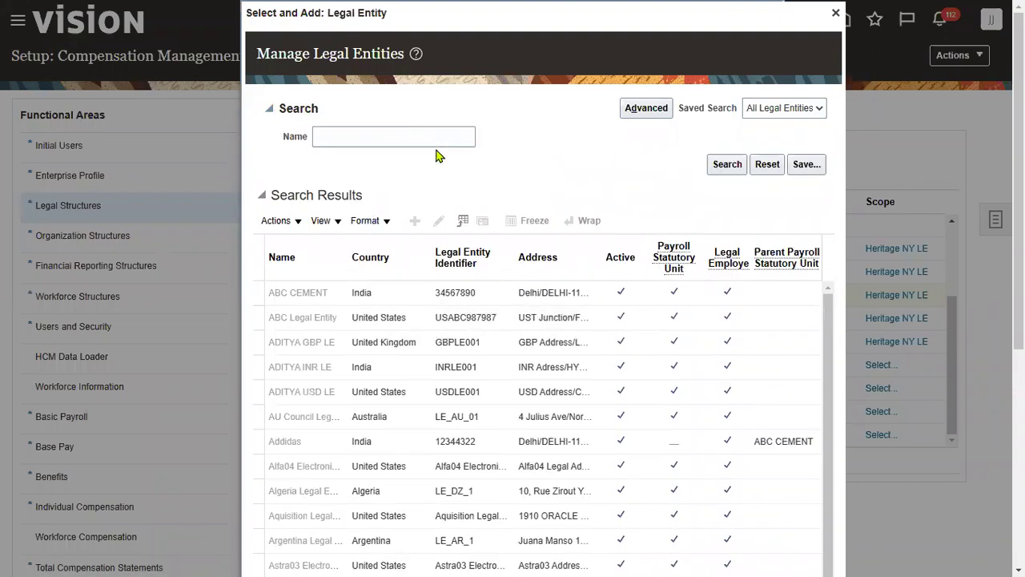
click(443, 133)
text(HE)
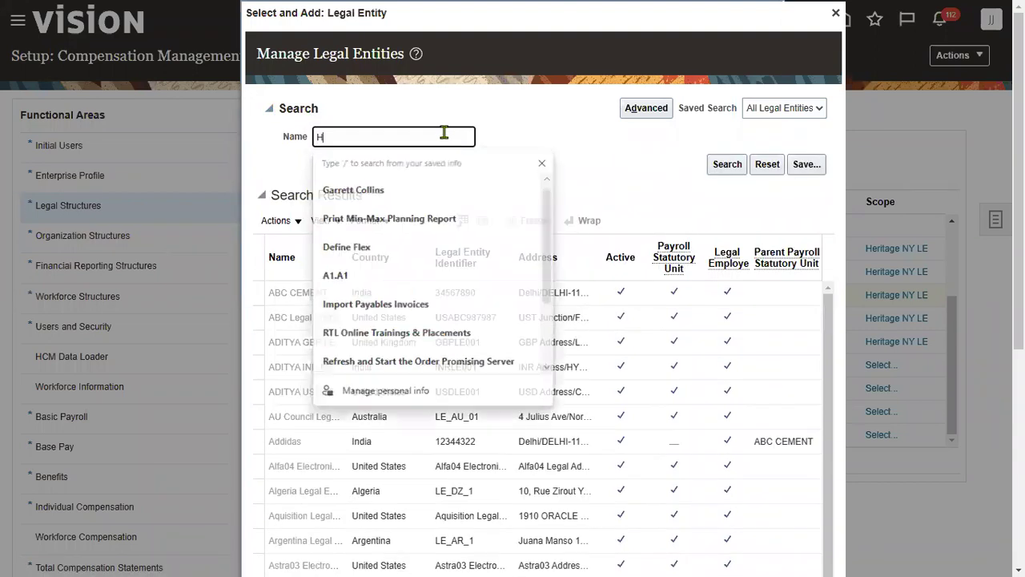
key(BackSpace)
key(BackSpace)
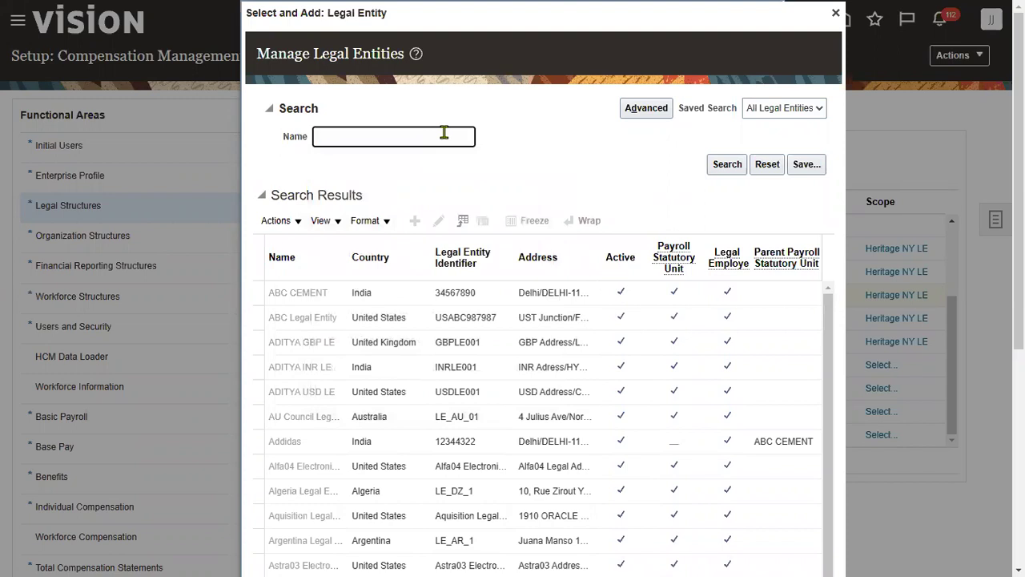
text(SONY)
key(Return)
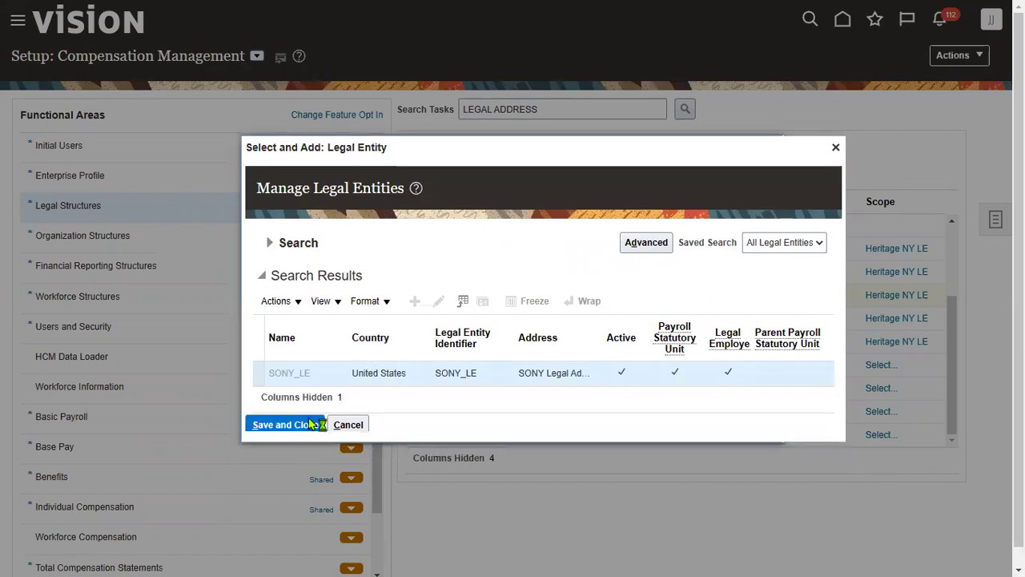
click(317, 425)
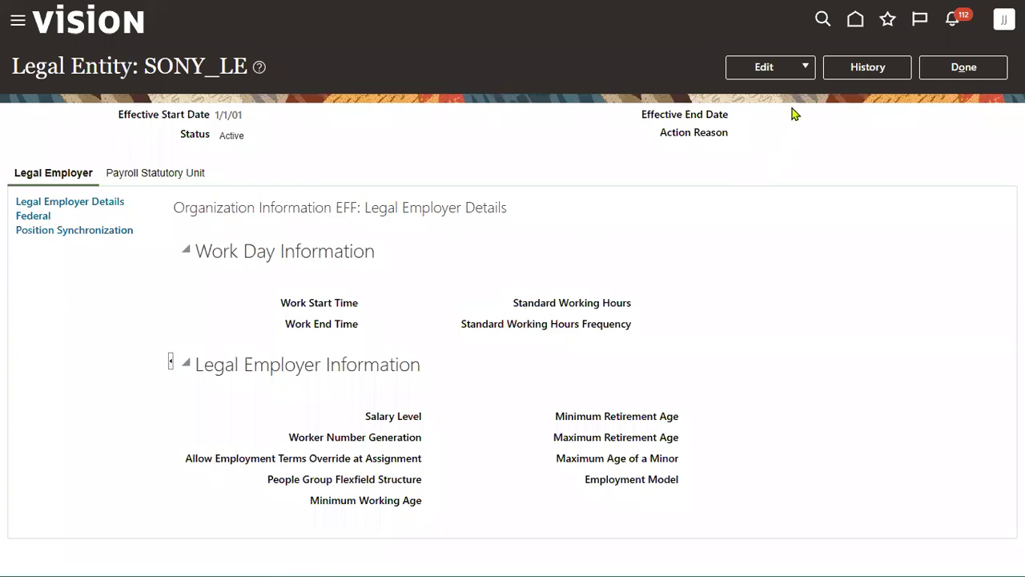
Correct SONY_LE so its payroll statutory unit uses the US Legislative Data Group
click(793, 69)
click(774, 116)
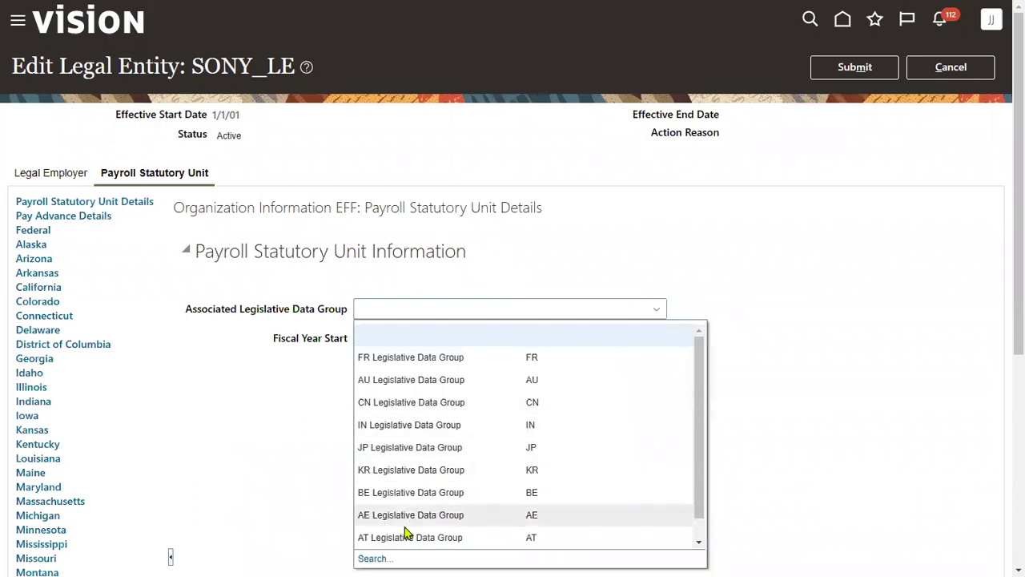
click(371, 558)
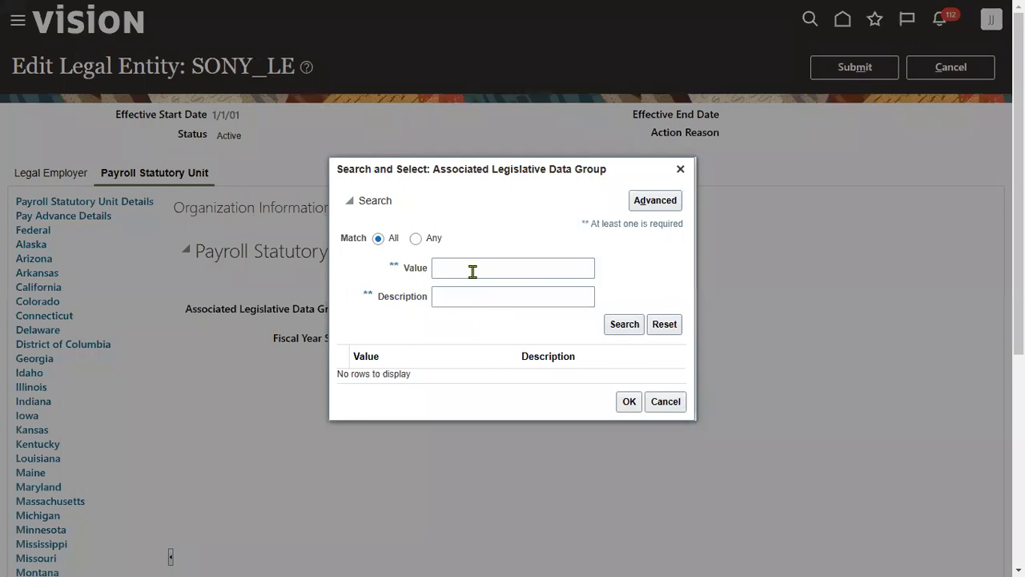
text(US)
key(Return)
click(574, 377)
click(628, 409)
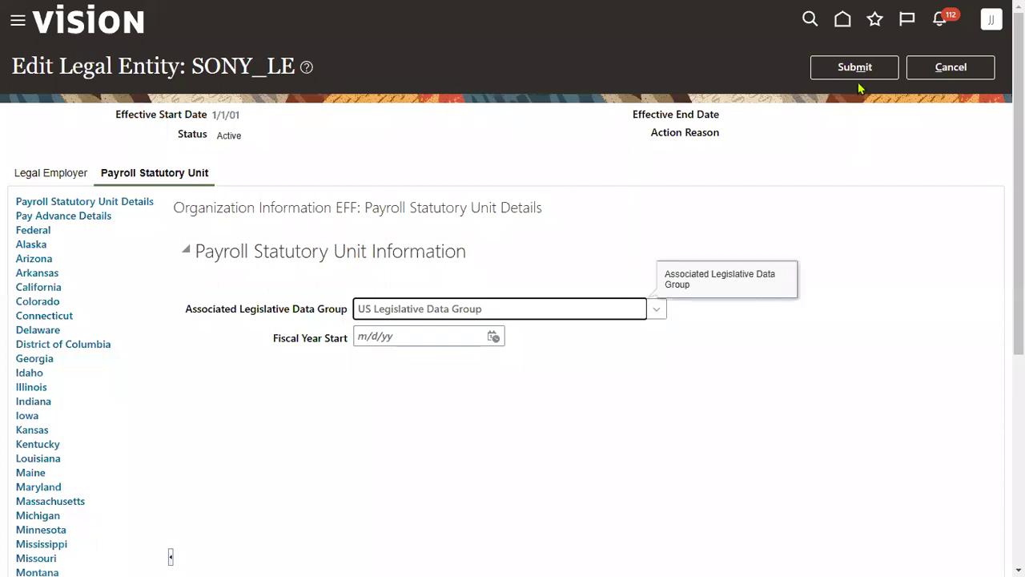
Submit the correction, confirm it, and return to the setup task list
click(856, 76)
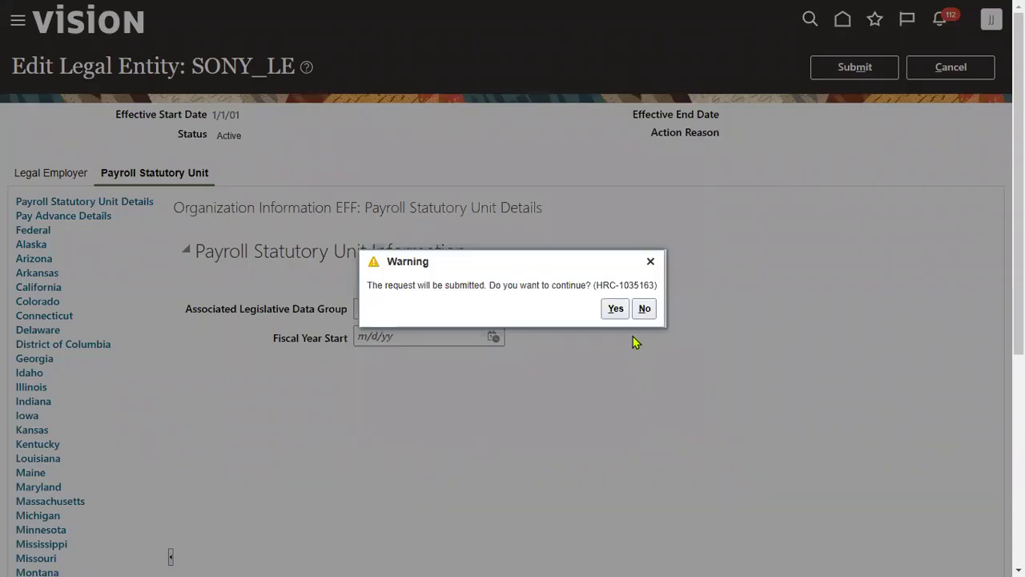
click(615, 311)
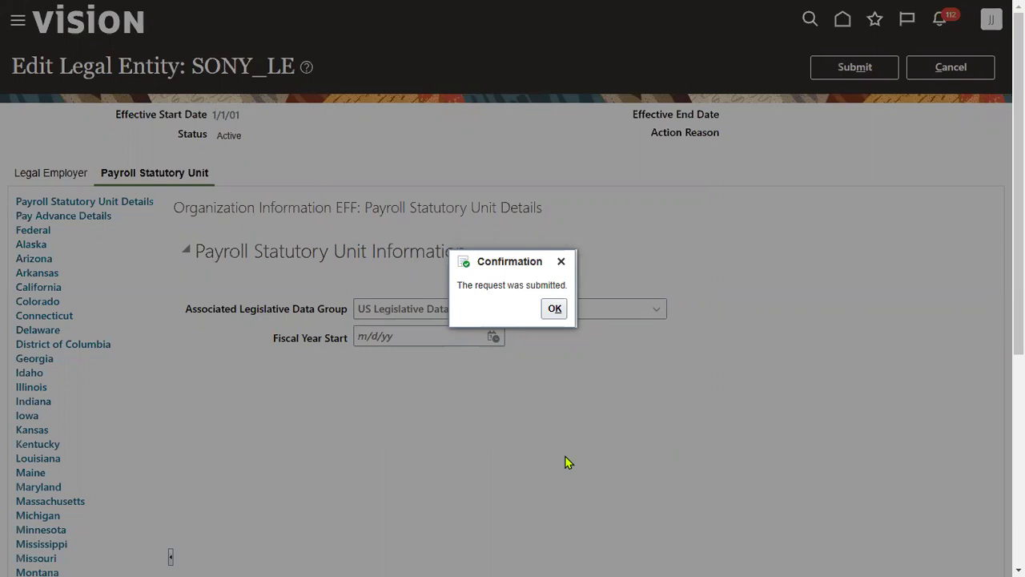
click(552, 308)
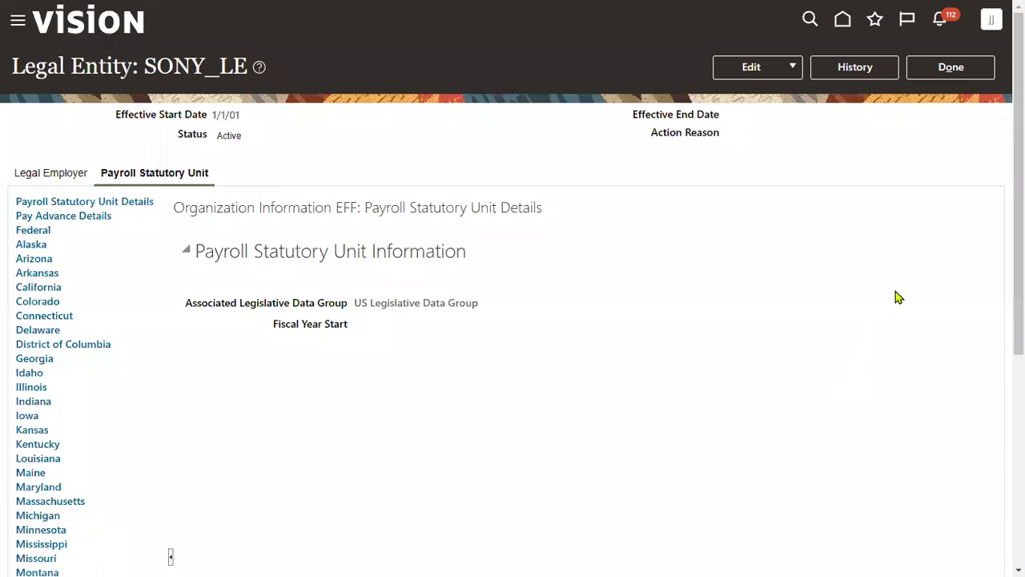
click(970, 80)
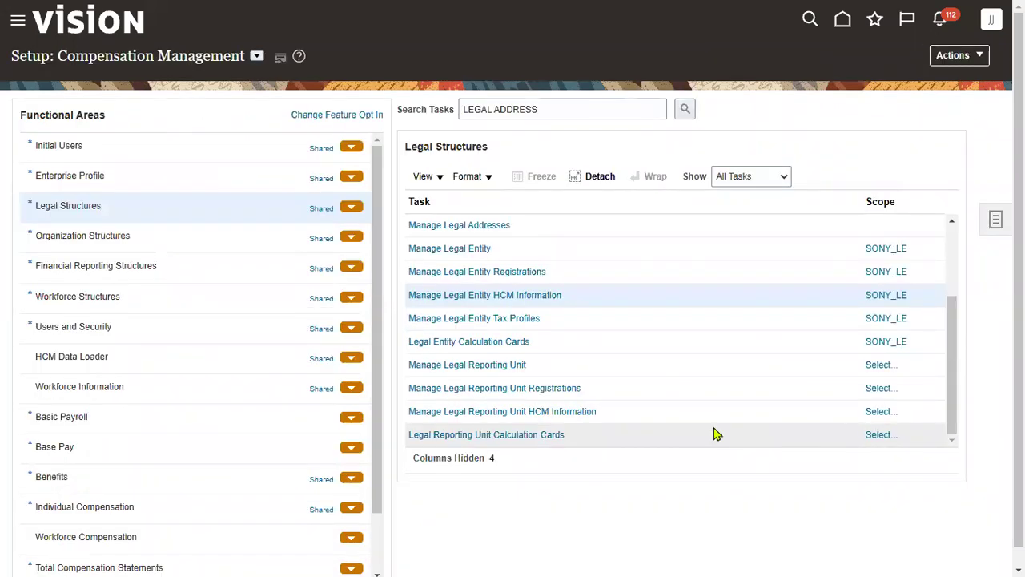
On the Ledger Setup ESC sheet, review cells R9, Q10 with its comment, and R8
key(super+Tab)
key(Right)
key(Return)
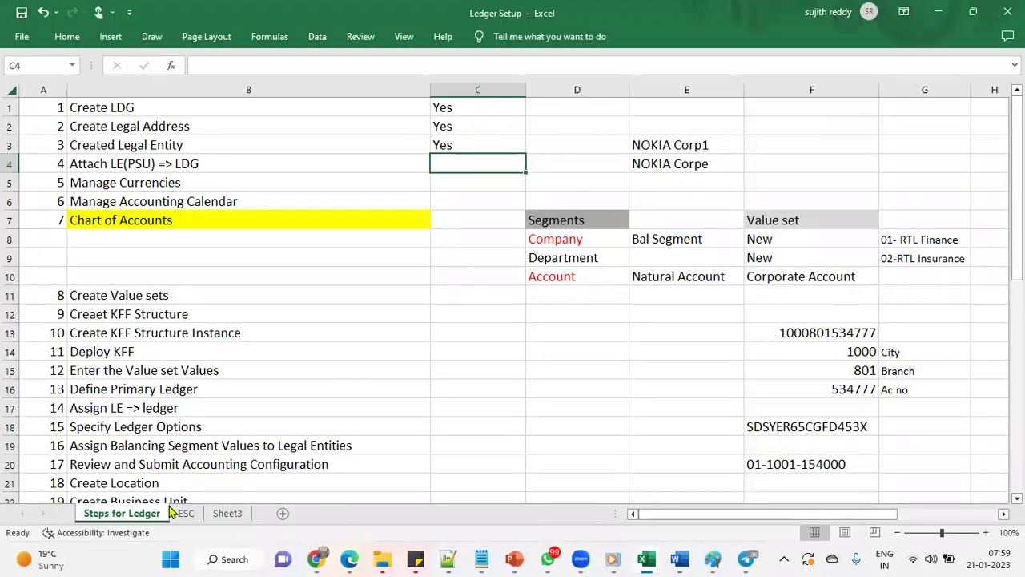
click(183, 513)
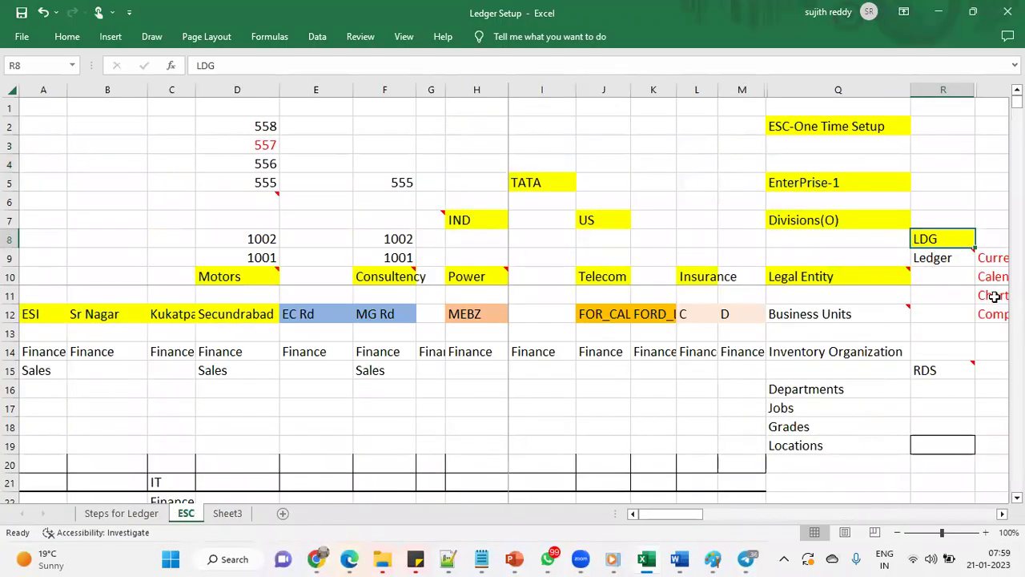
click(934, 257)
click(855, 276)
click(825, 277)
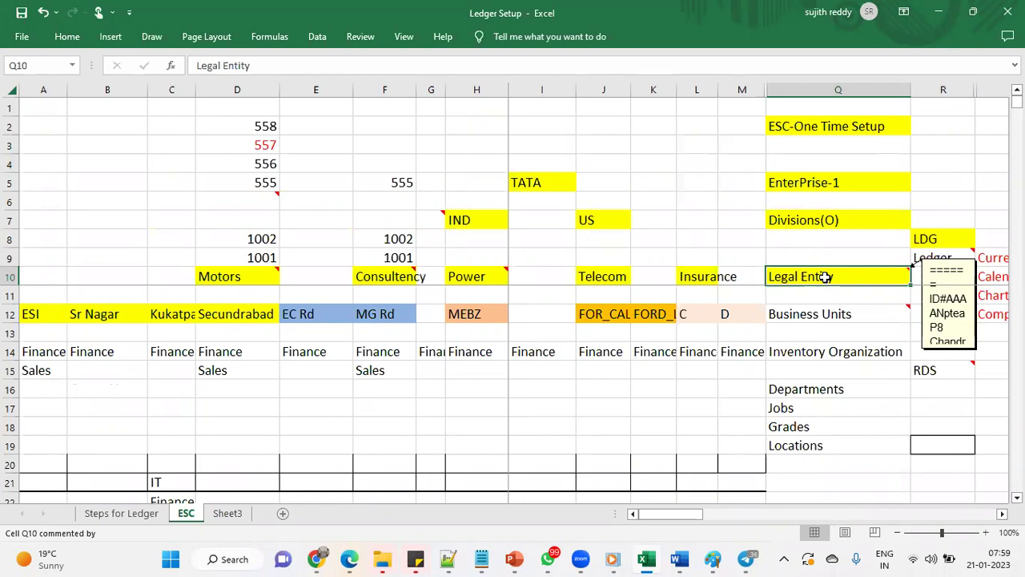
click(927, 240)
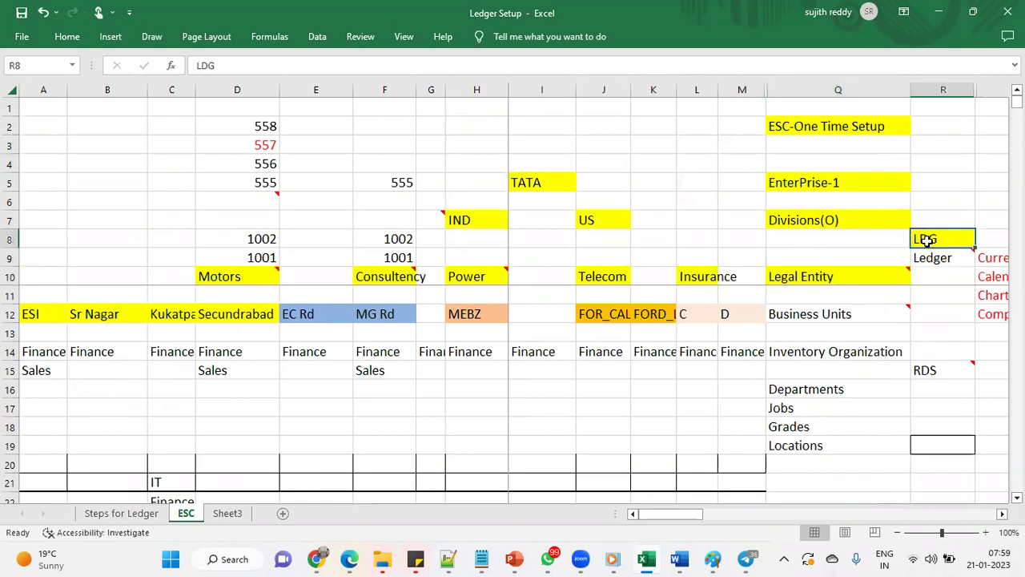
click(934, 258)
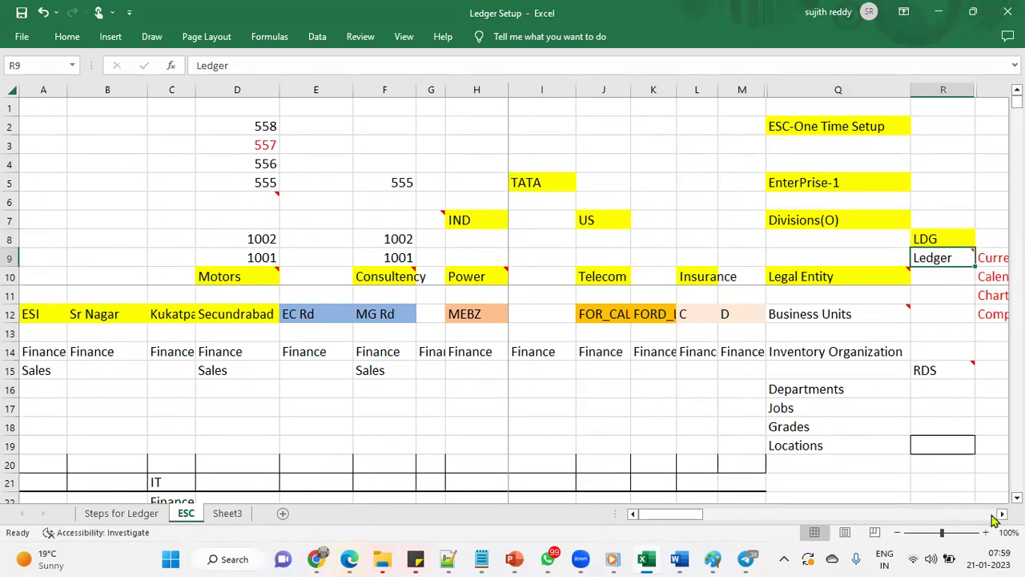
scroll(922, 336, right, 2)
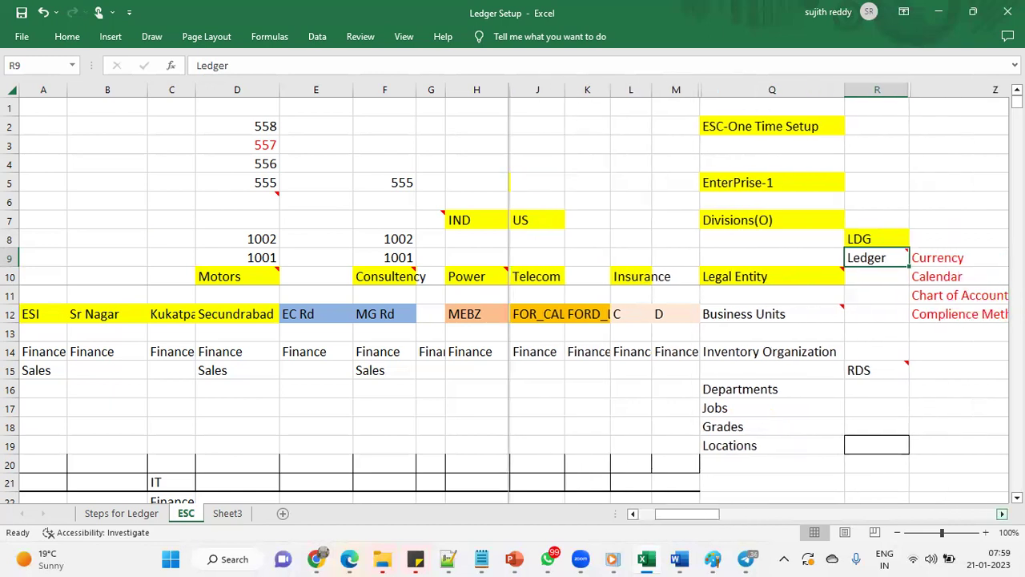
Review the Currency-to-Complience Method list, then enter Yes for Attach LE(PSU) => LDG in C4
drag(894, 251, 896, 314)
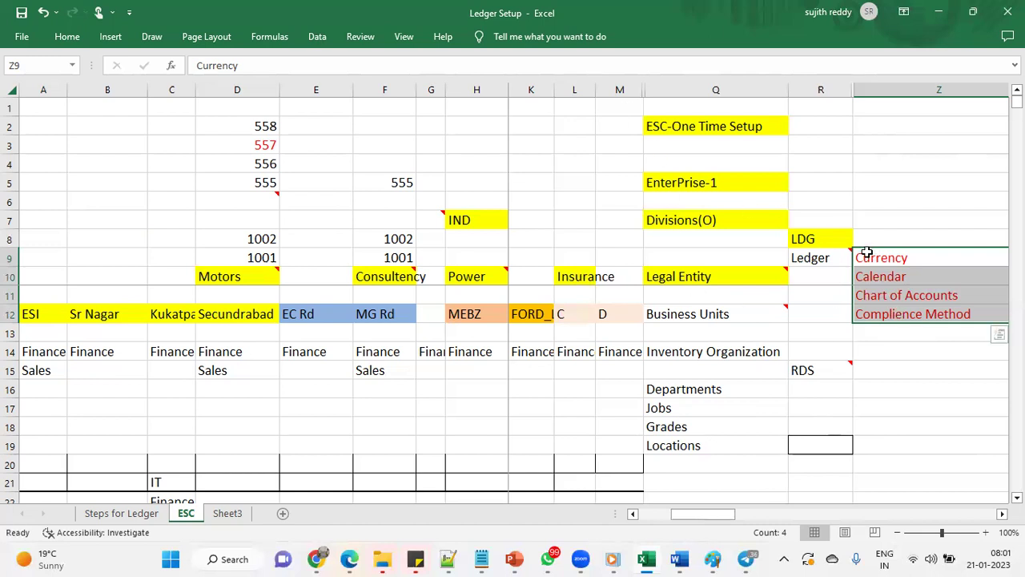
click(834, 259)
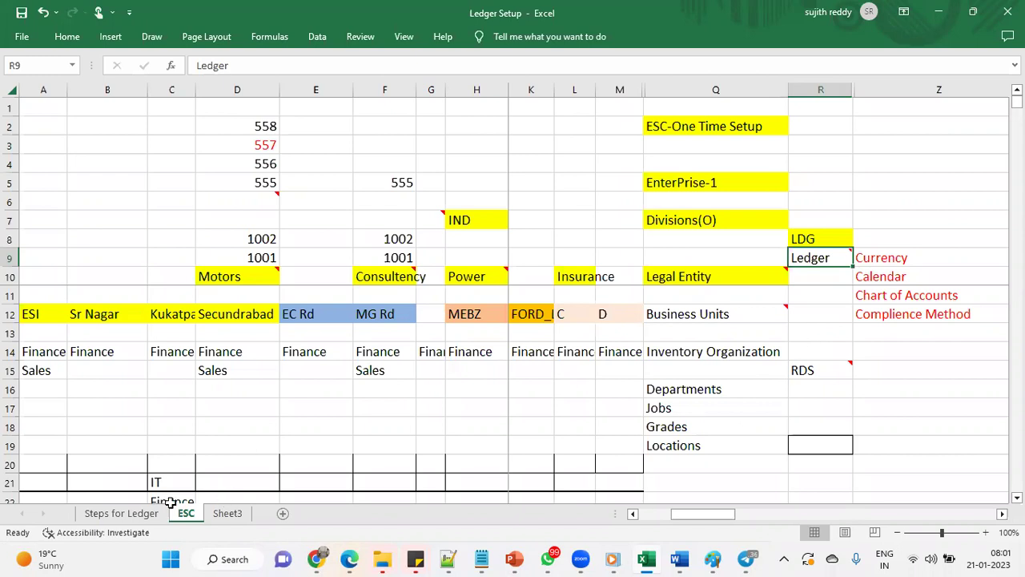
click(141, 513)
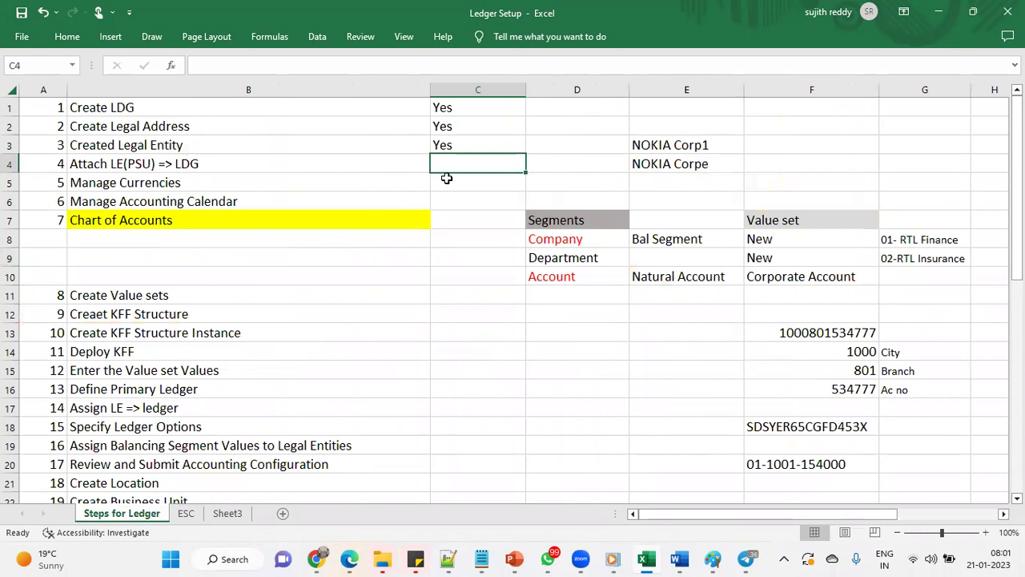
text(yes)
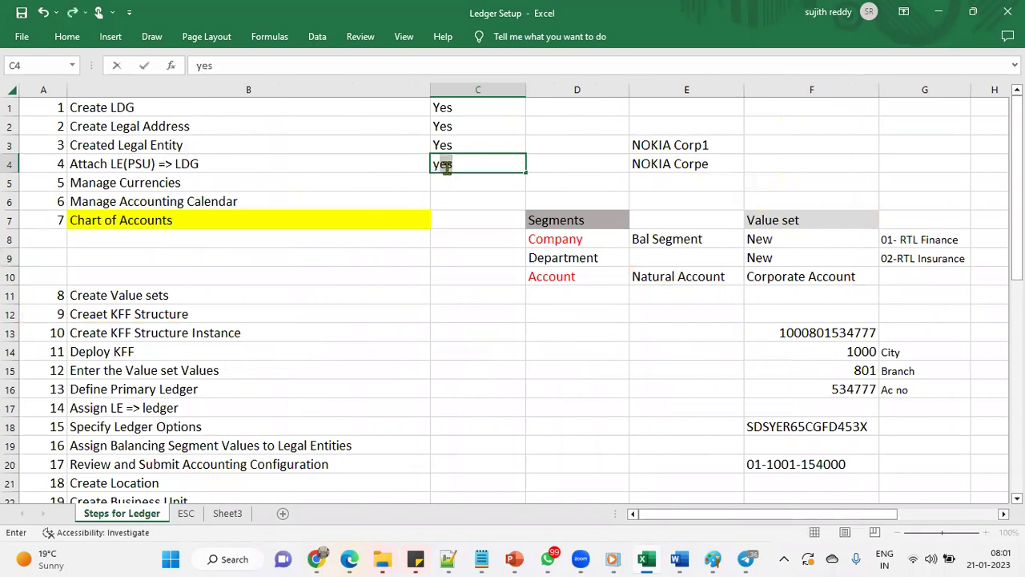
click(405, 182)
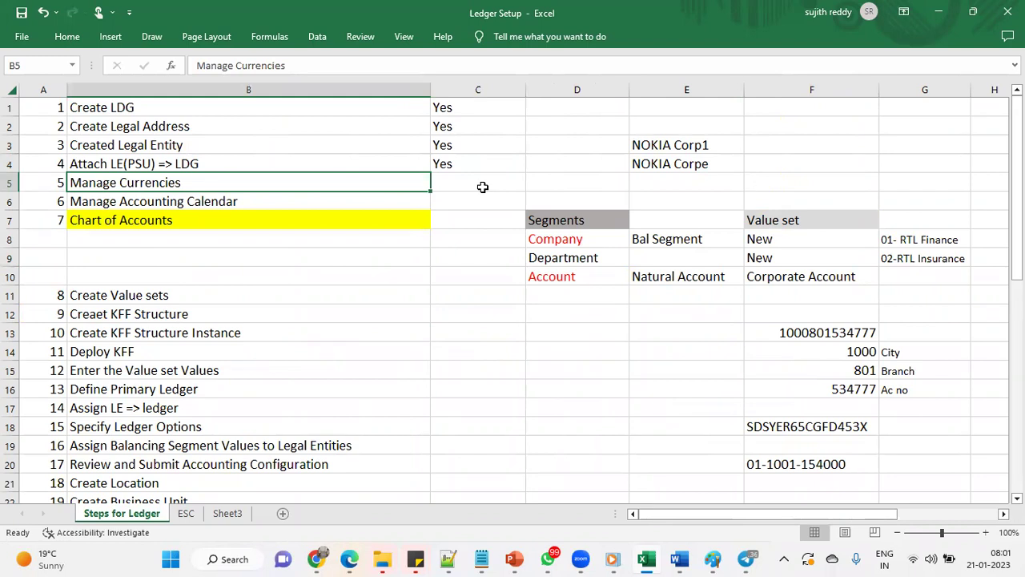
Enter Yes for Manage Currencies in C5 and return to Oracle
click(461, 185)
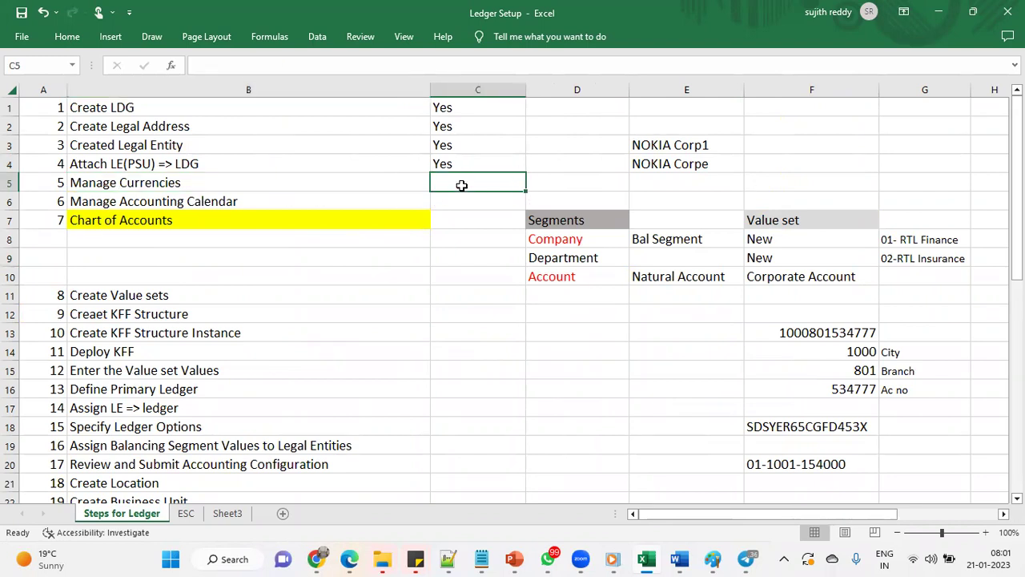
text(y)
key(Return)
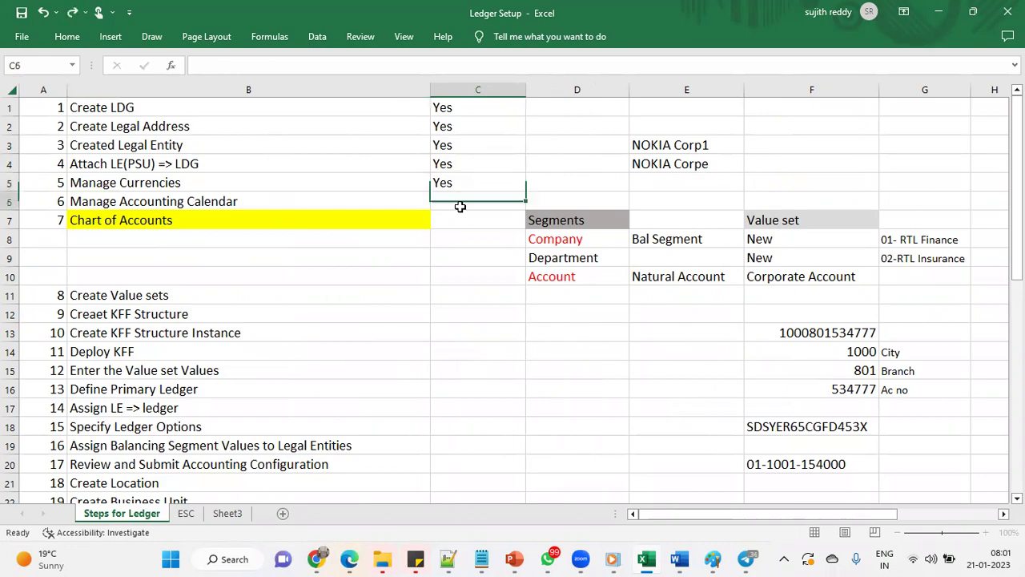
click(349, 559)
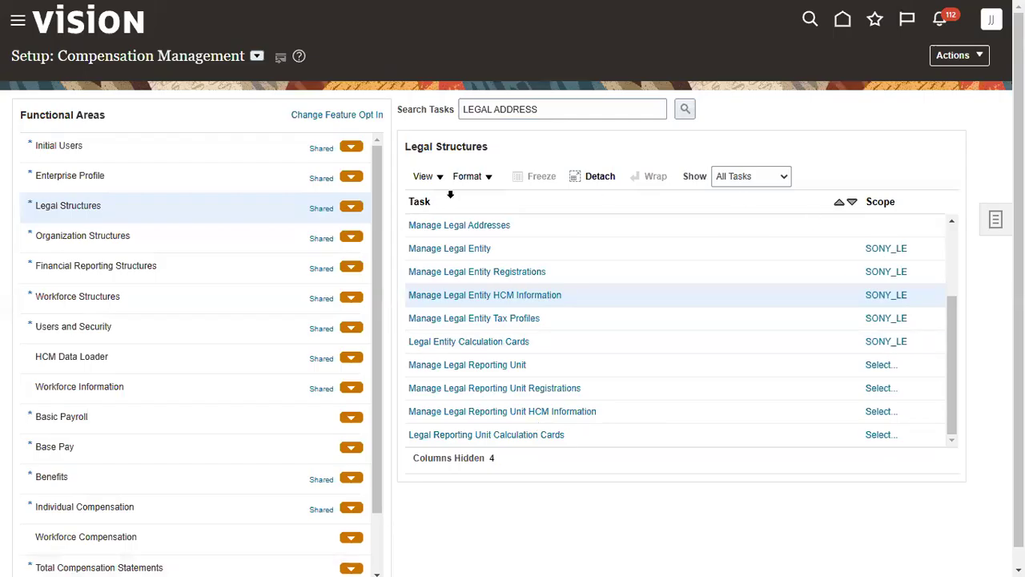
Search setup tasks for CURR and open Manage Currencies under Financial Reporting Structures
click(572, 108)
key(BackSpace)
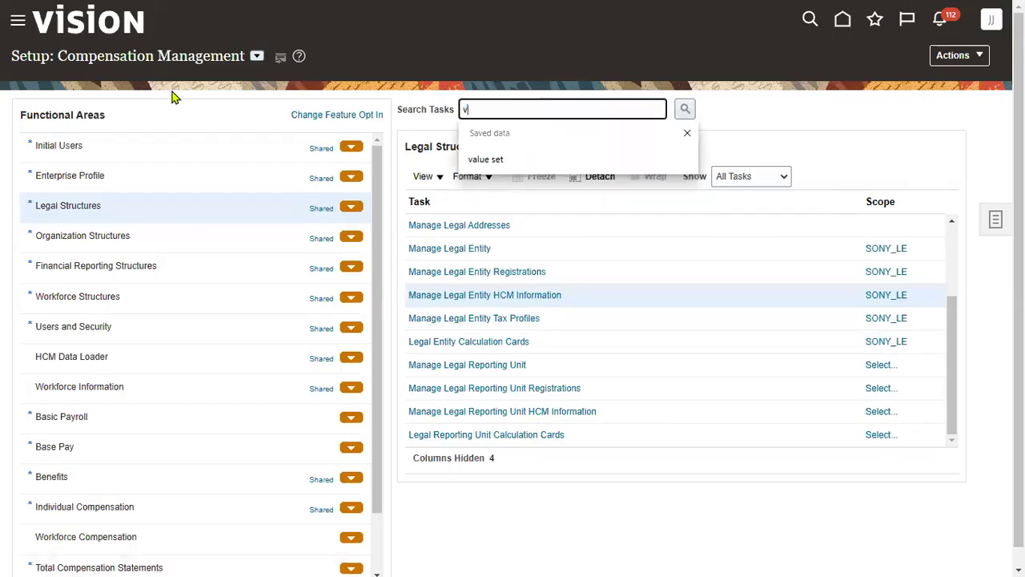
text(cu)
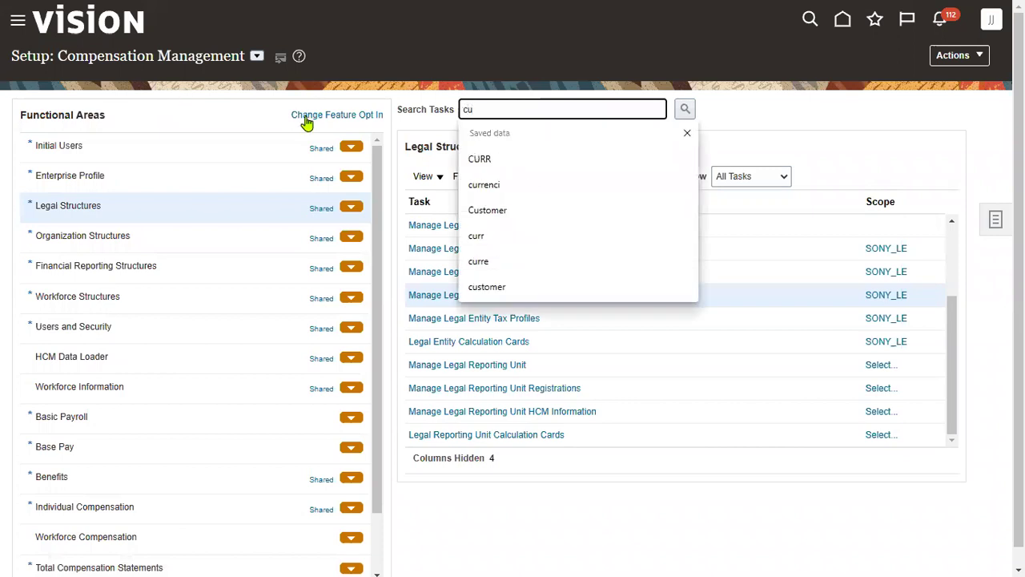
click(505, 160)
click(688, 108)
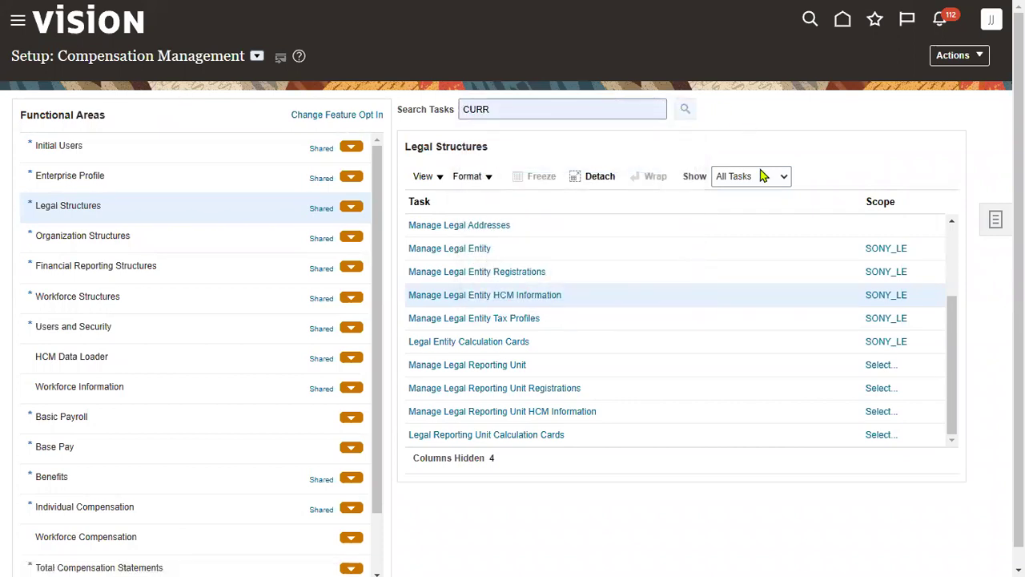
click(325, 274)
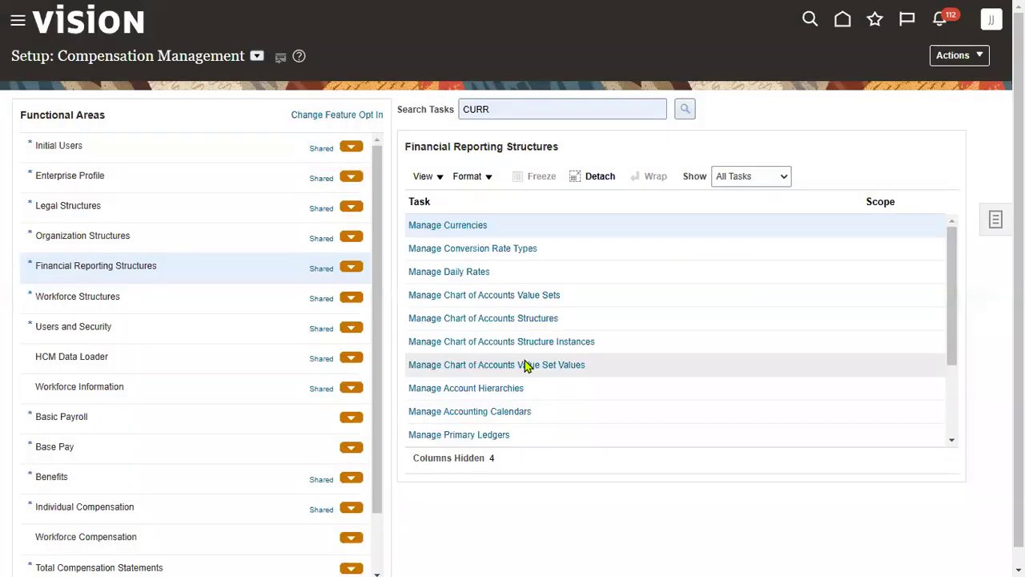
click(463, 227)
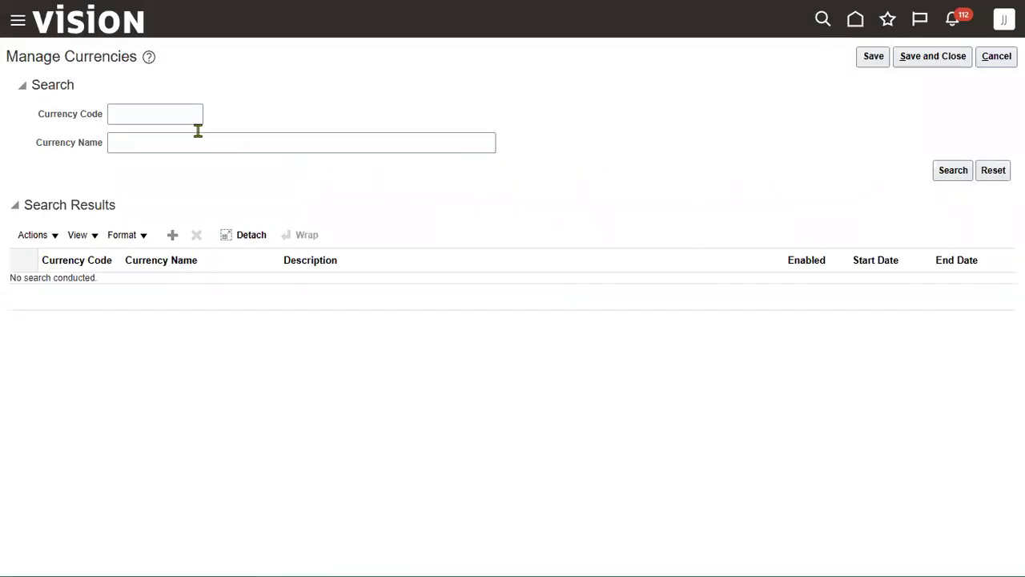
Search currency code USD, confirm US Dollar is enabled, and save and close
click(176, 117)
text(USD)
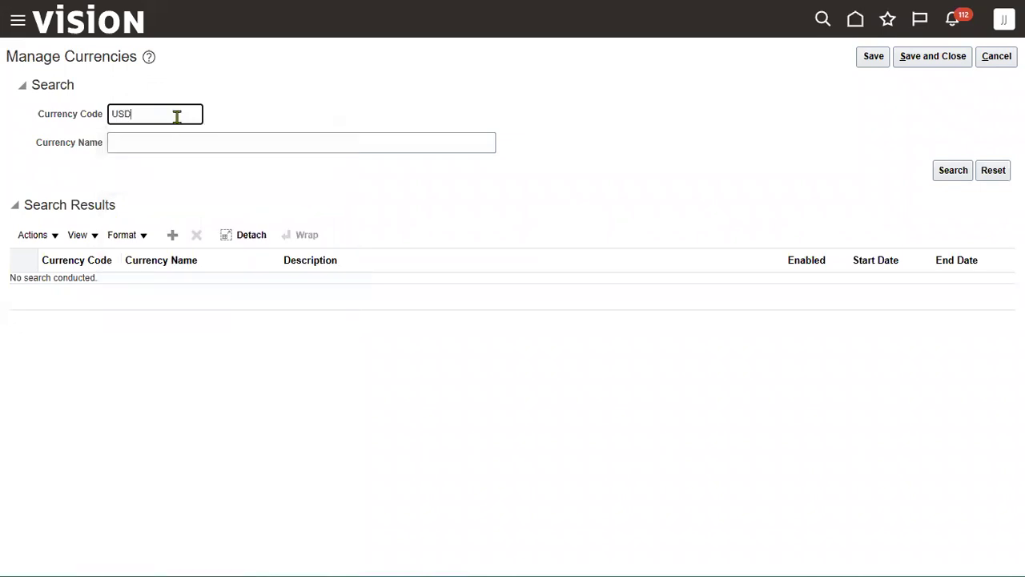
key(Return)
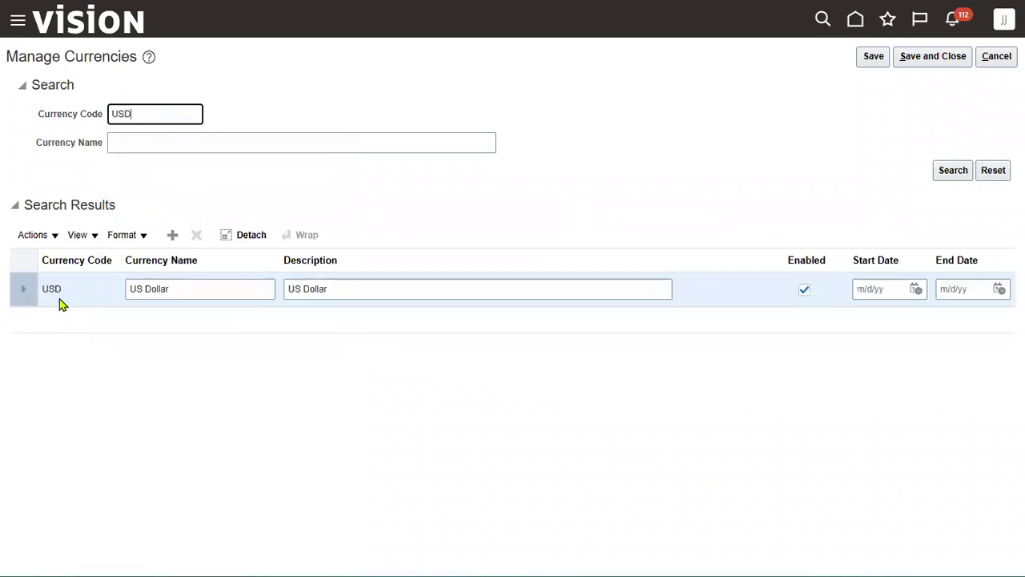
click(943, 58)
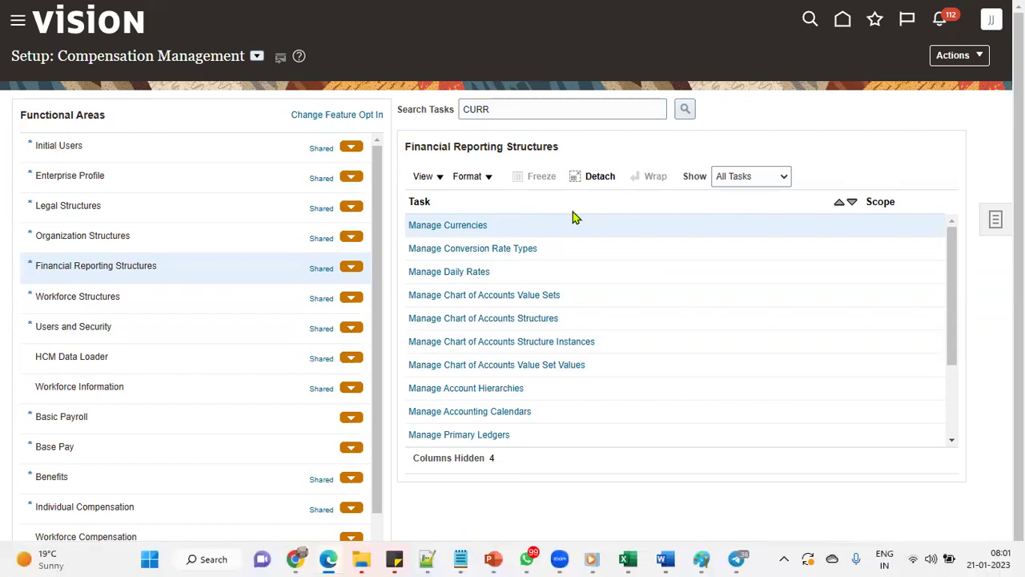
Enter Yes in C6 for Manage Accounting Calendar, then return to the Oracle page
key(alt+Tab)
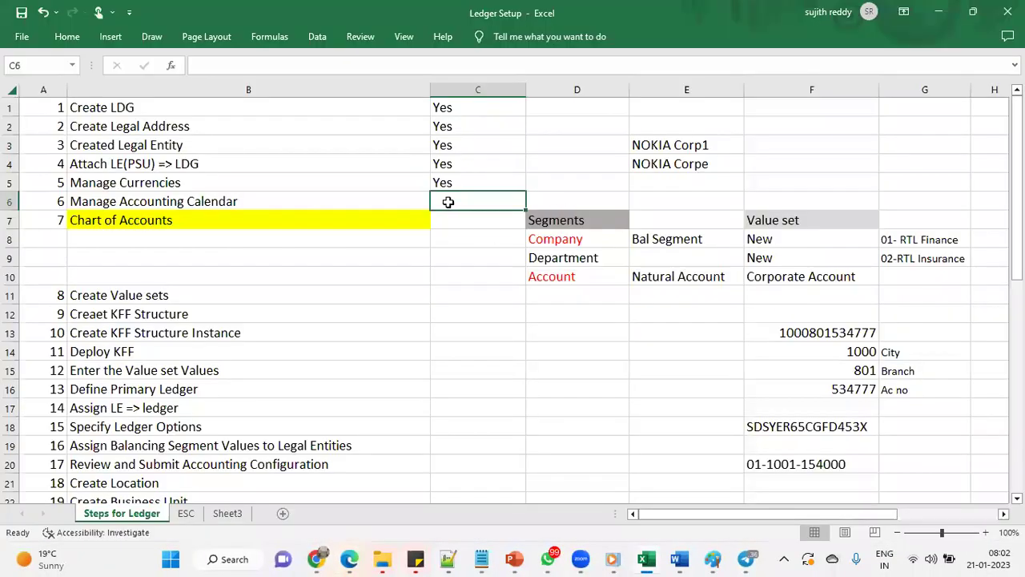
text(Yes)
key(Tab)
click(411, 199)
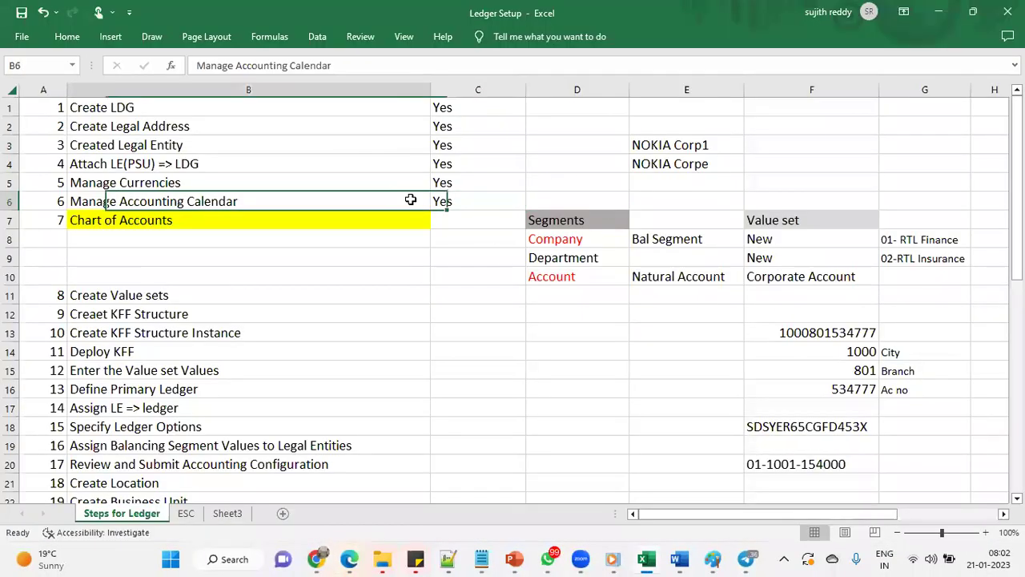
click(470, 197)
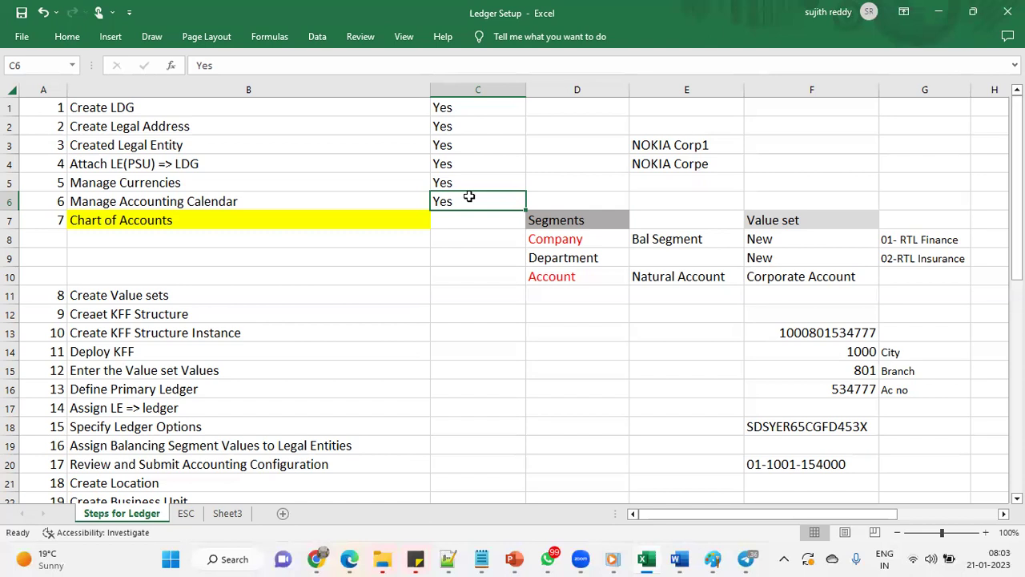
click(349, 559)
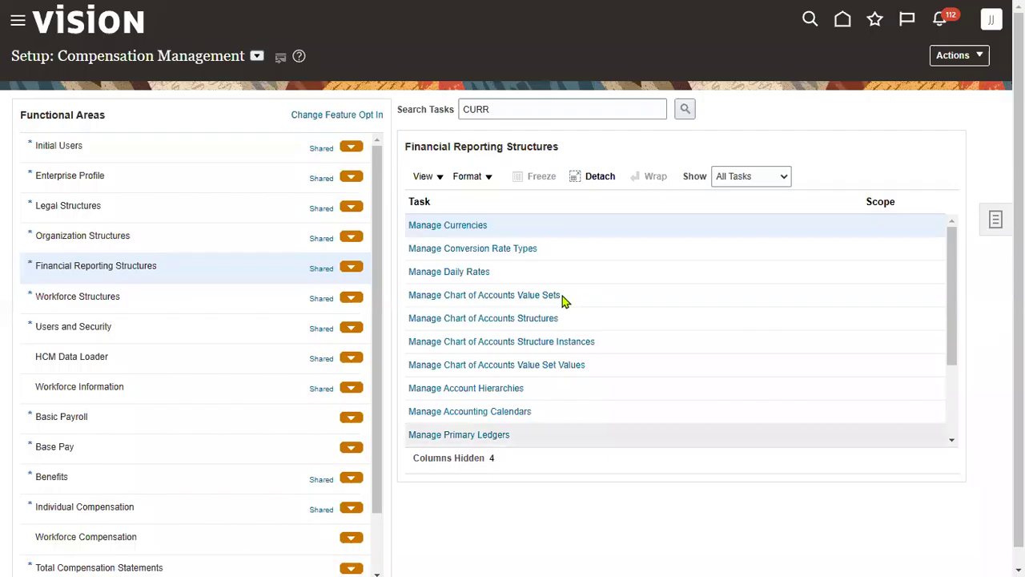
Choose the Financials offering, search tasks for 'accounting cal', and open Manage Accounting Calendars
click(279, 158)
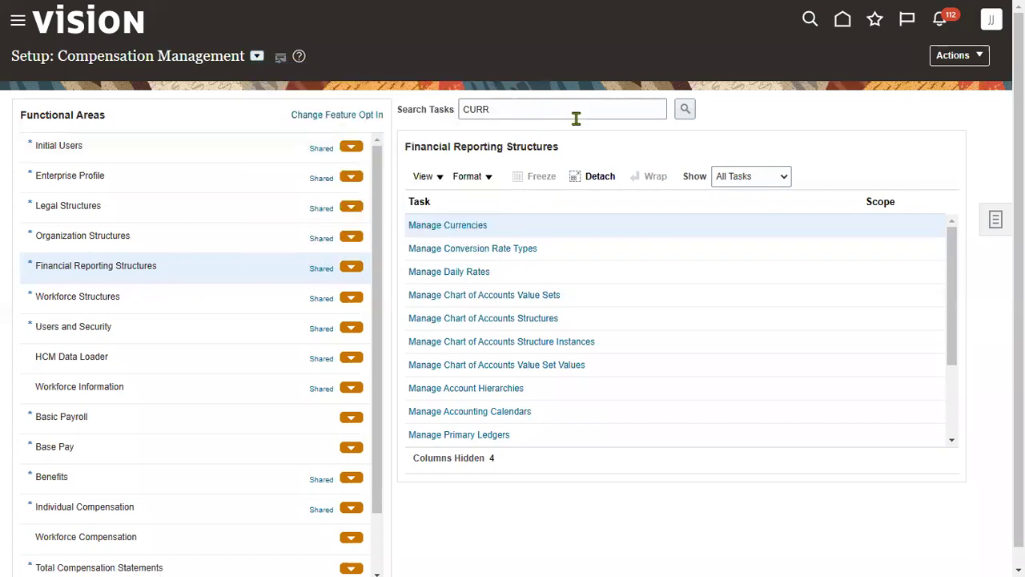
drag(564, 104, 241, 98)
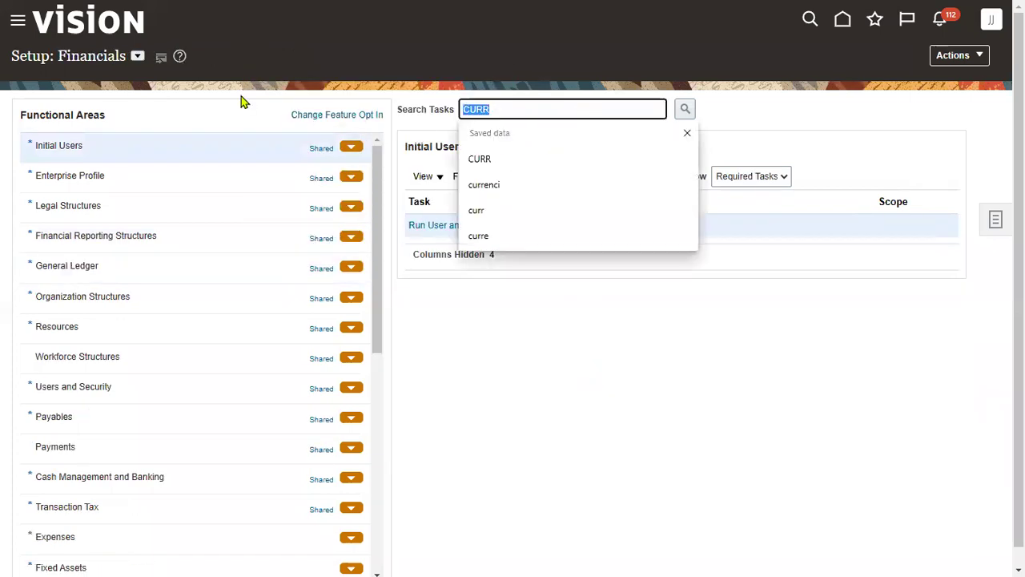
text(f)
key(BackSpace)
text(abc)
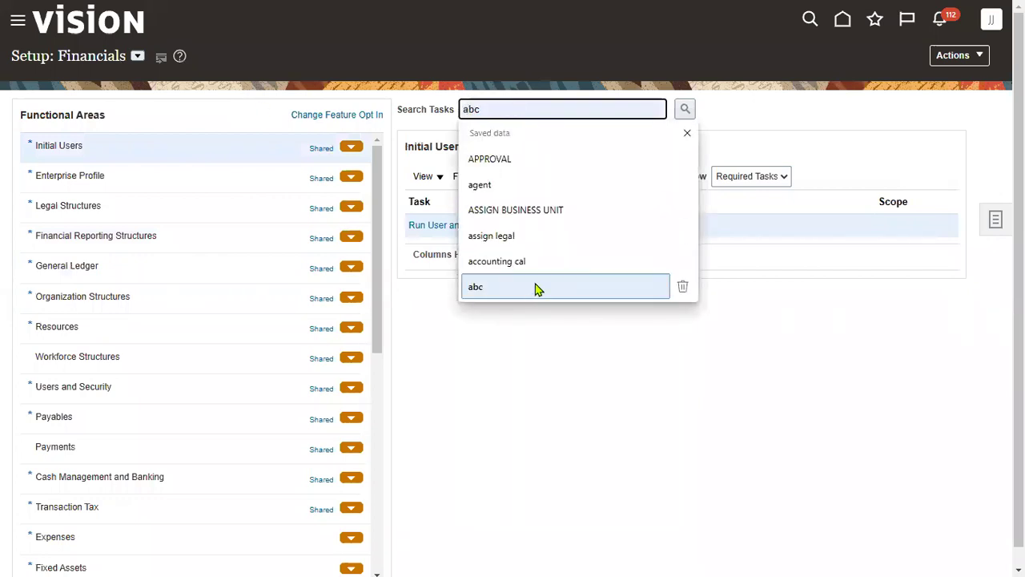
click(560, 261)
click(685, 108)
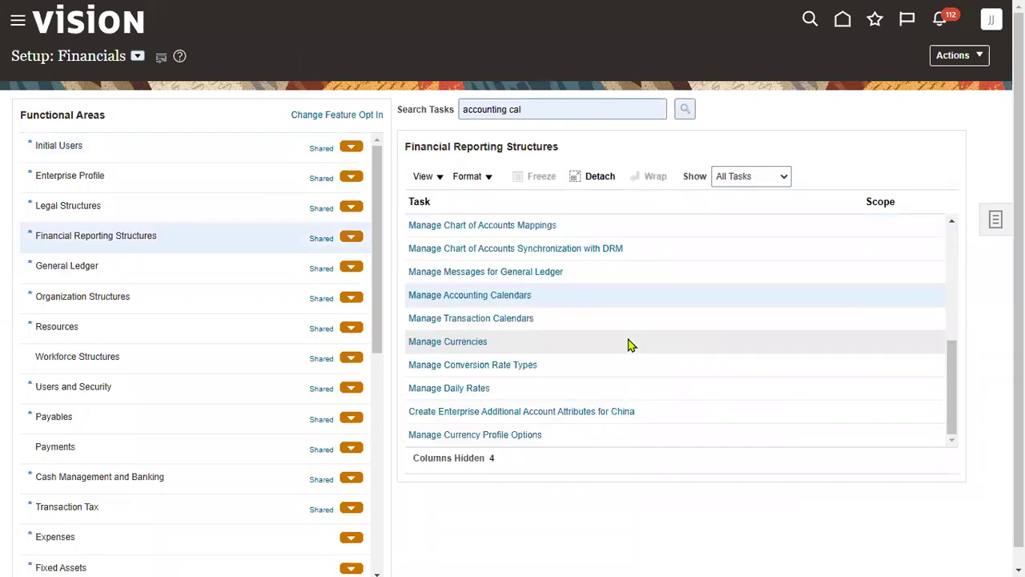
click(499, 296)
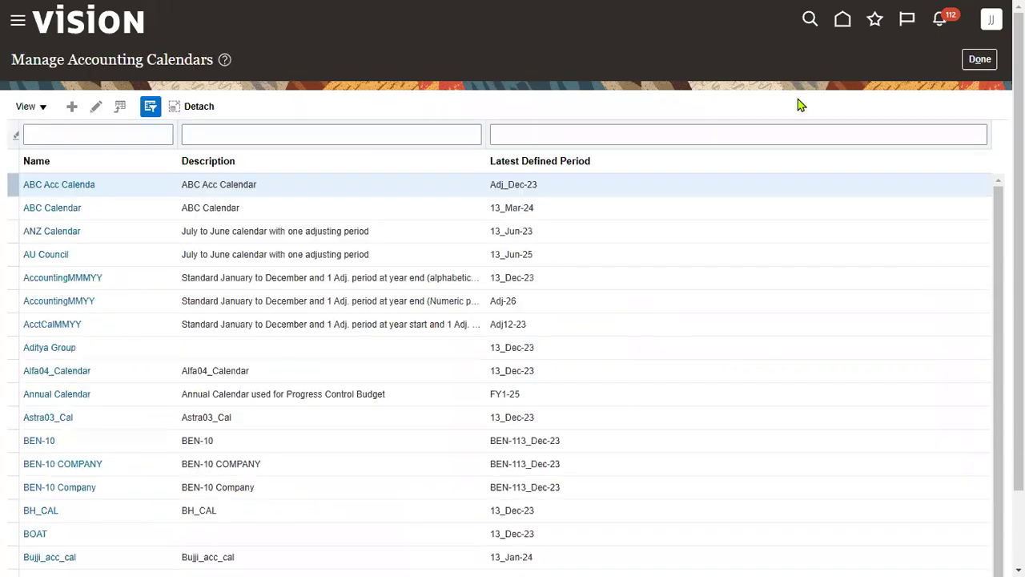
Start a new accounting calendar named SONY_ACC_CAL, with the same description
click(74, 105)
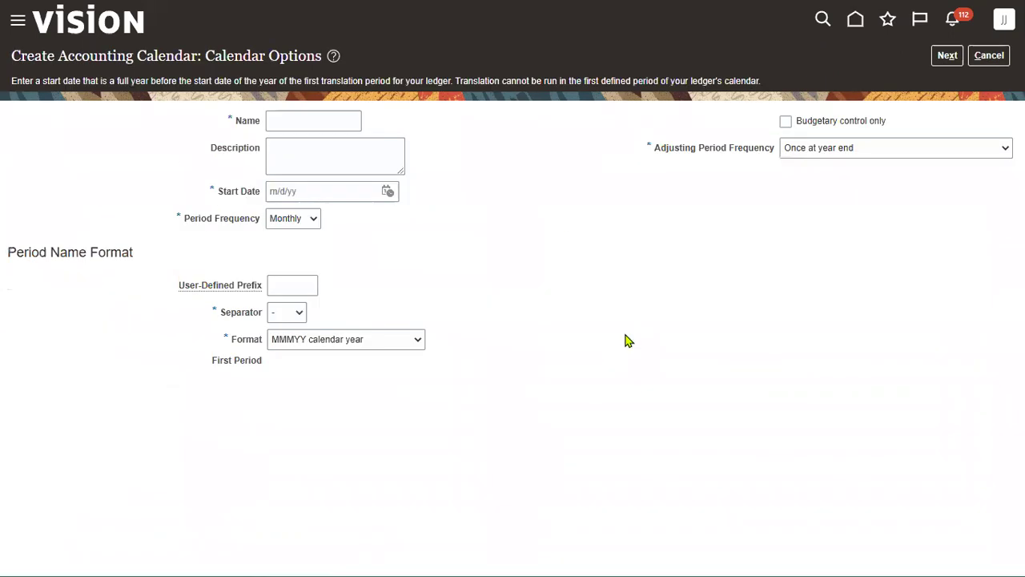
click(320, 117)
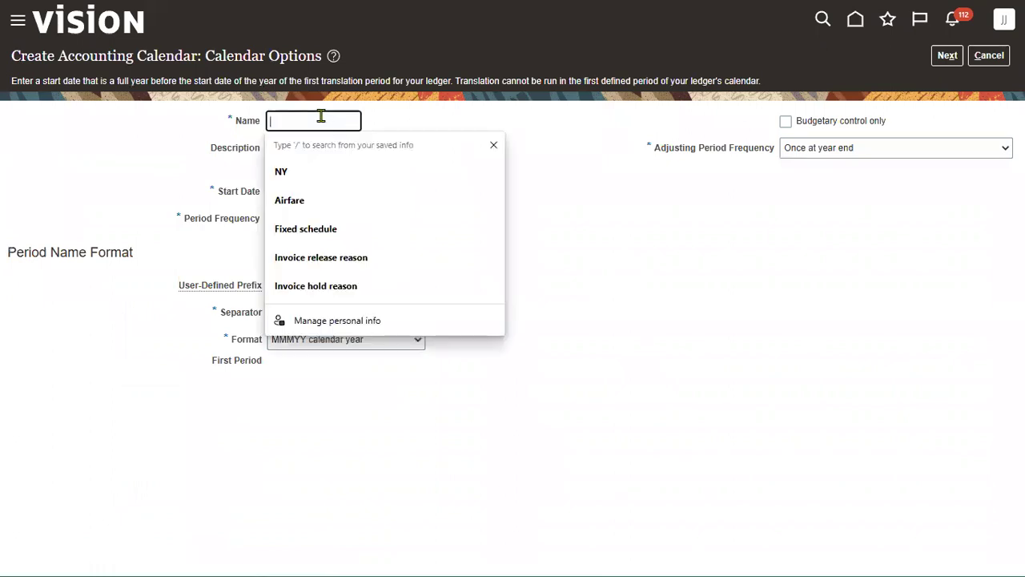
text(SONY_ACC_CAL)
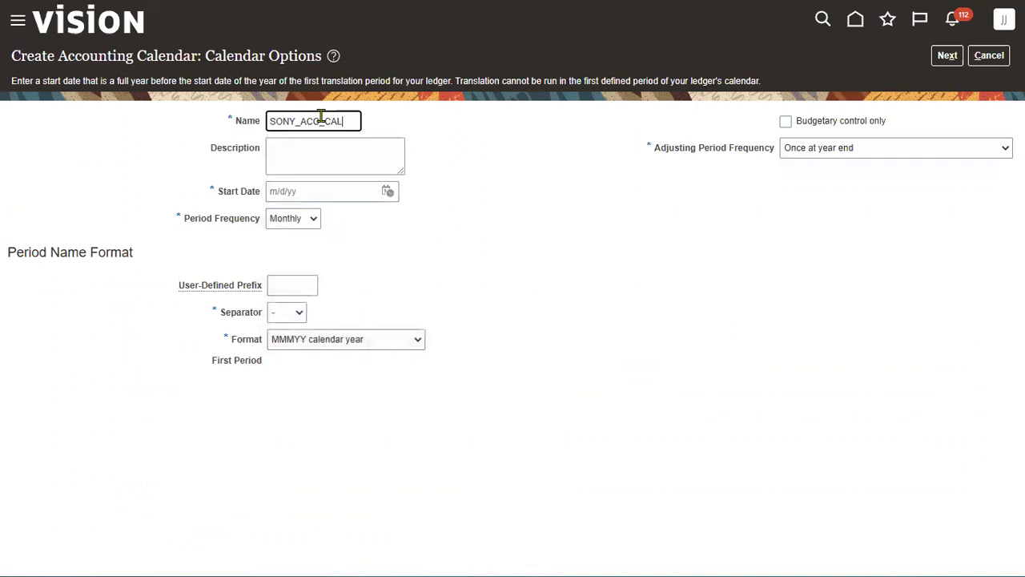
key(ctrl+a)
key(ctrl+c)
key(Tab)
key(ctrl+v)
key(Tab)
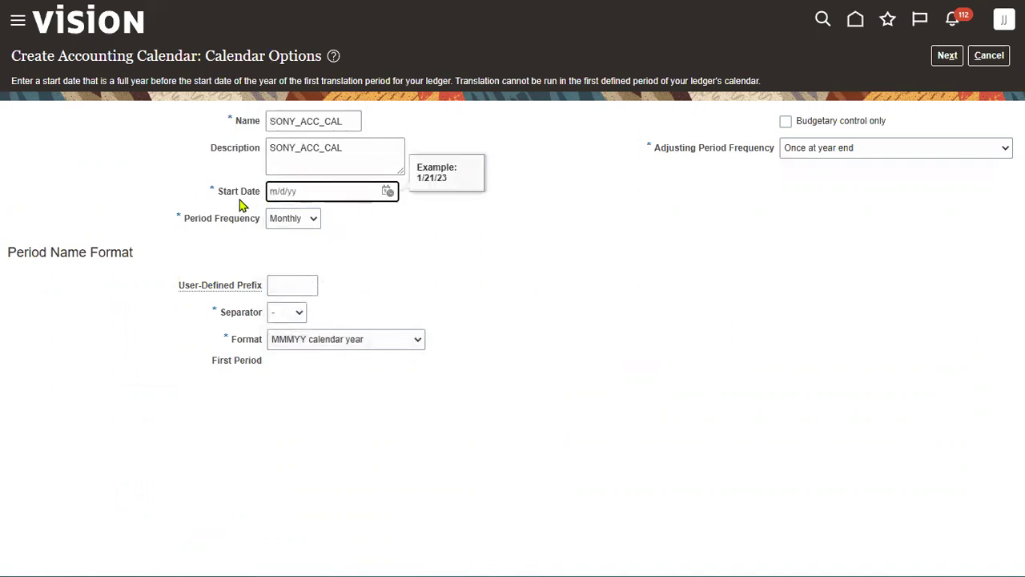
Set start date 1/1/23 and period prefix SONY, then continue to period details
drag(220, 195, 258, 200)
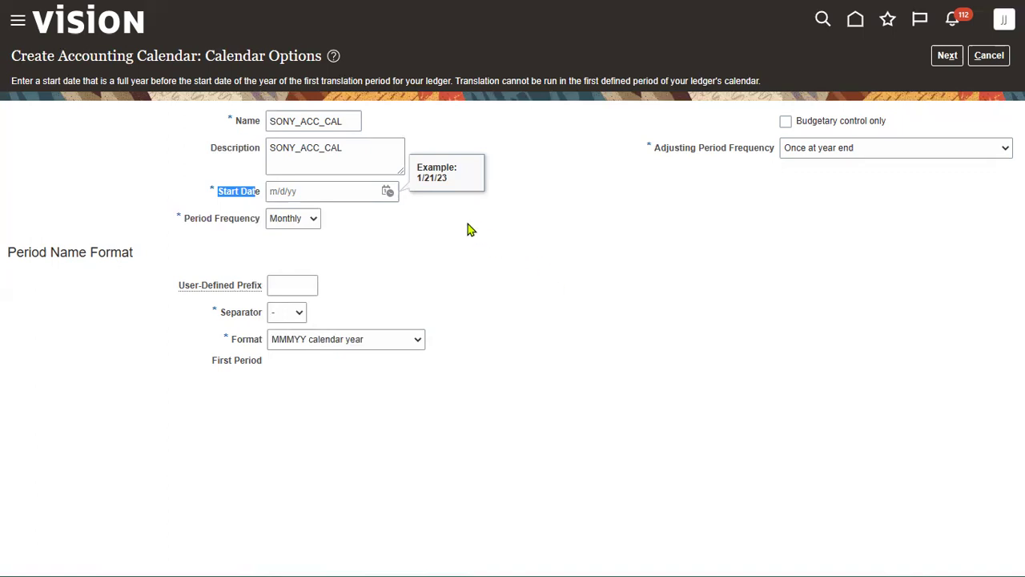
click(386, 192)
click(387, 192)
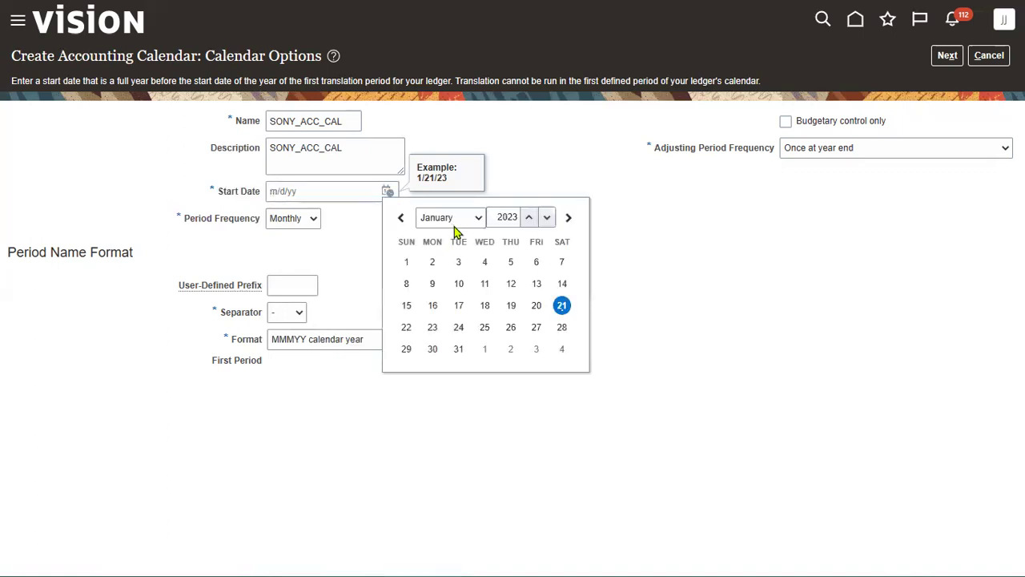
click(407, 261)
click(287, 285)
text(SONY)
key(Tab)
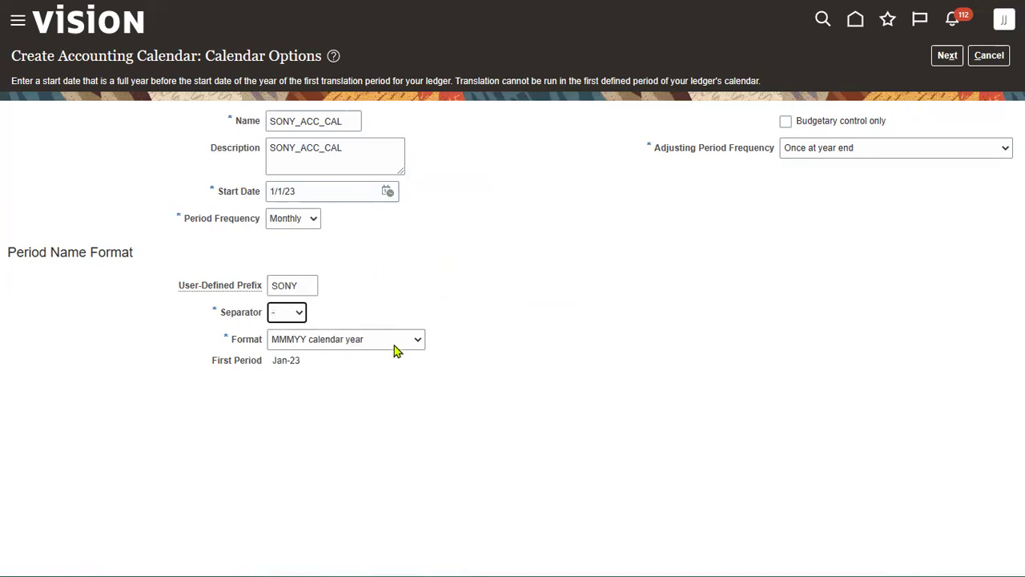
click(16, 252)
drag(16, 252, 378, 279)
click(379, 280)
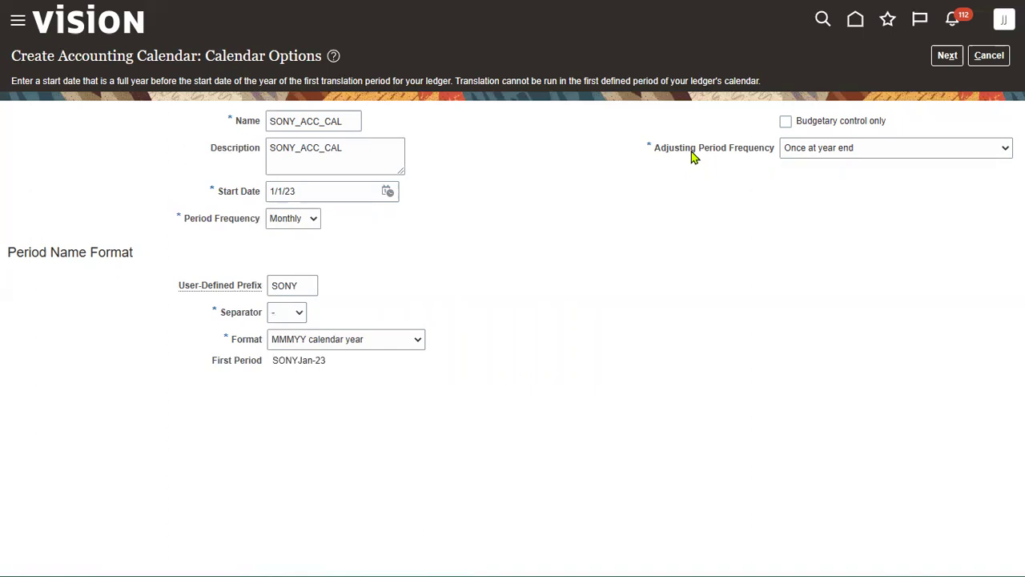
click(947, 55)
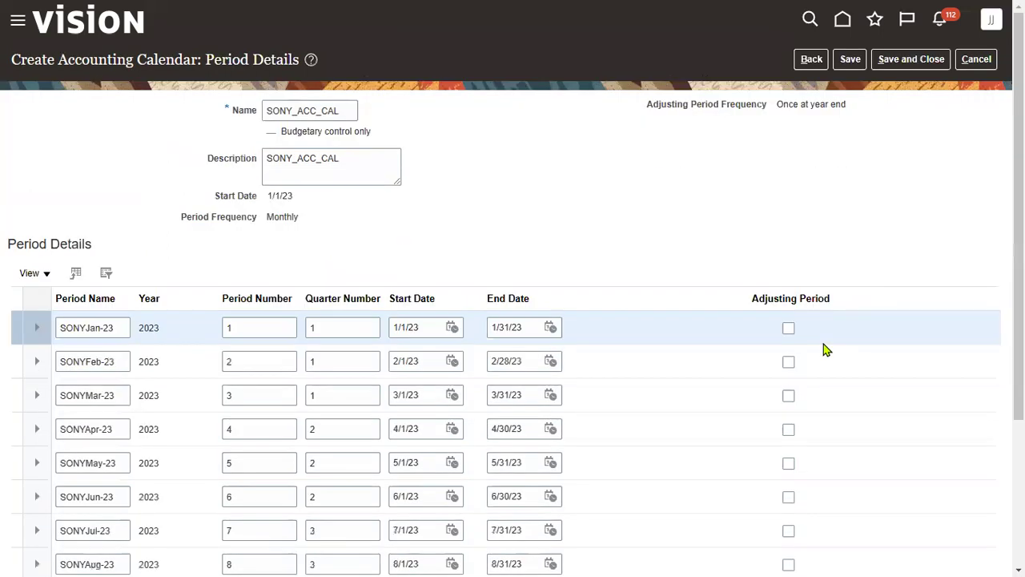
Save and close SONY_ACC_CAL, finish Manage Accounting Calendars, and switch back to Excel
click(903, 62)
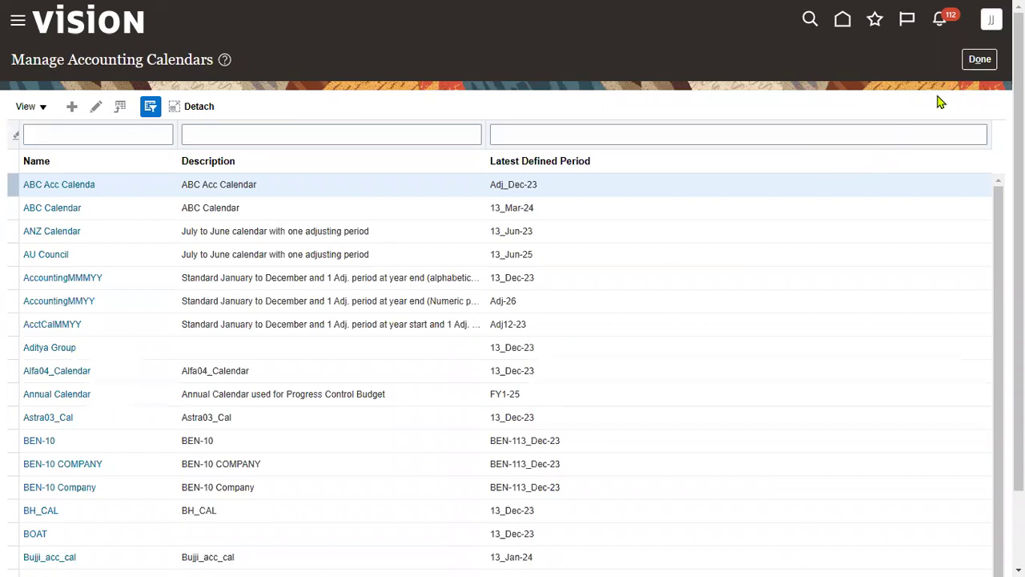
click(980, 59)
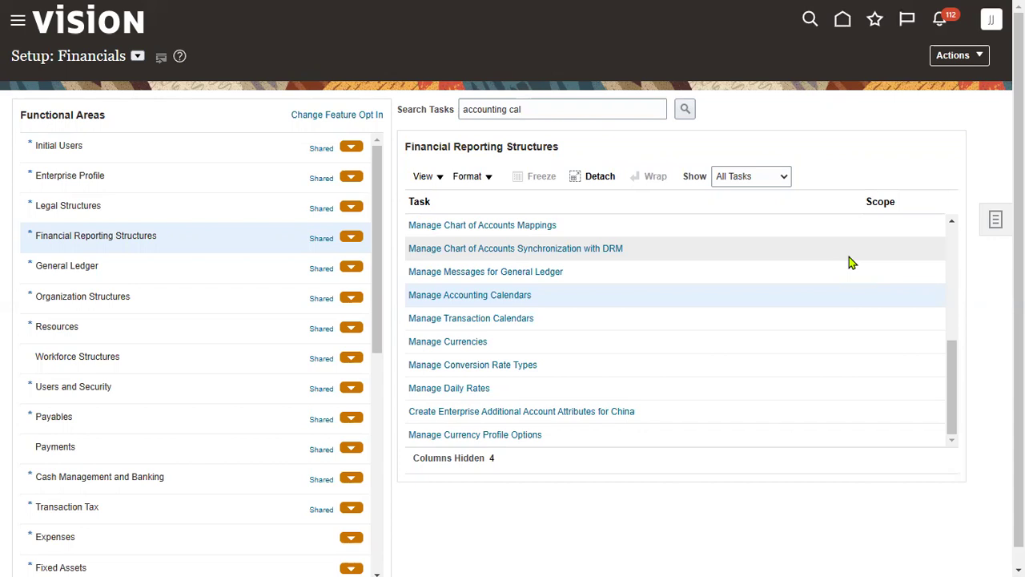
key(alt+Tab)
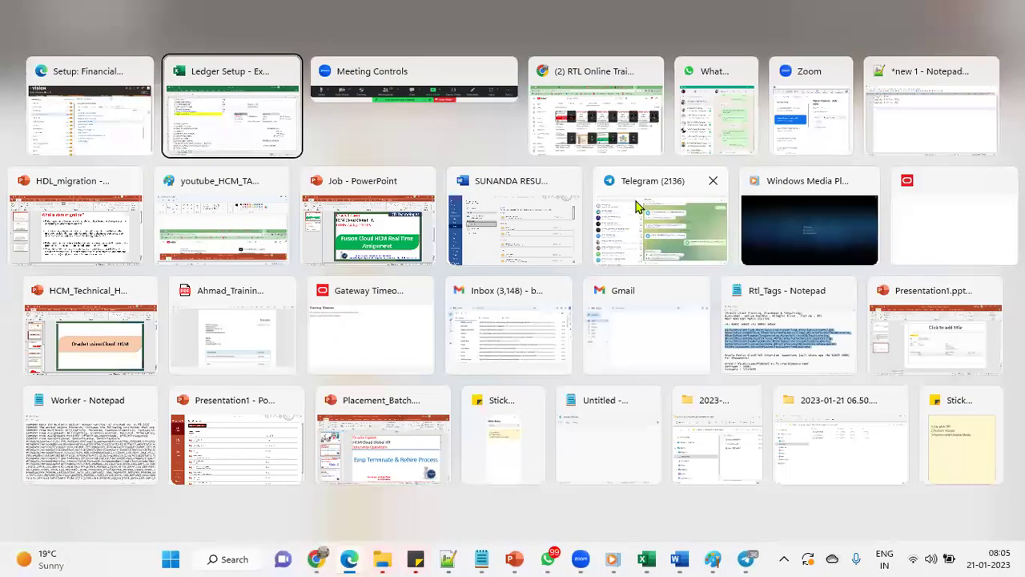
Review the Chart of Accounts step and its segment/value set table, then select C47
click(467, 185)
click(453, 222)
click(404, 222)
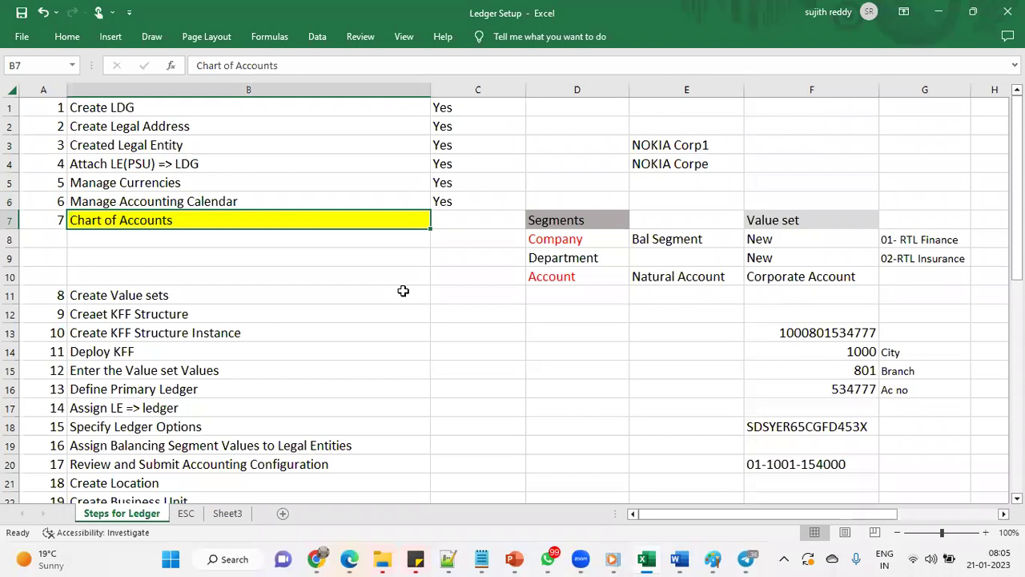
drag(590, 222, 919, 278)
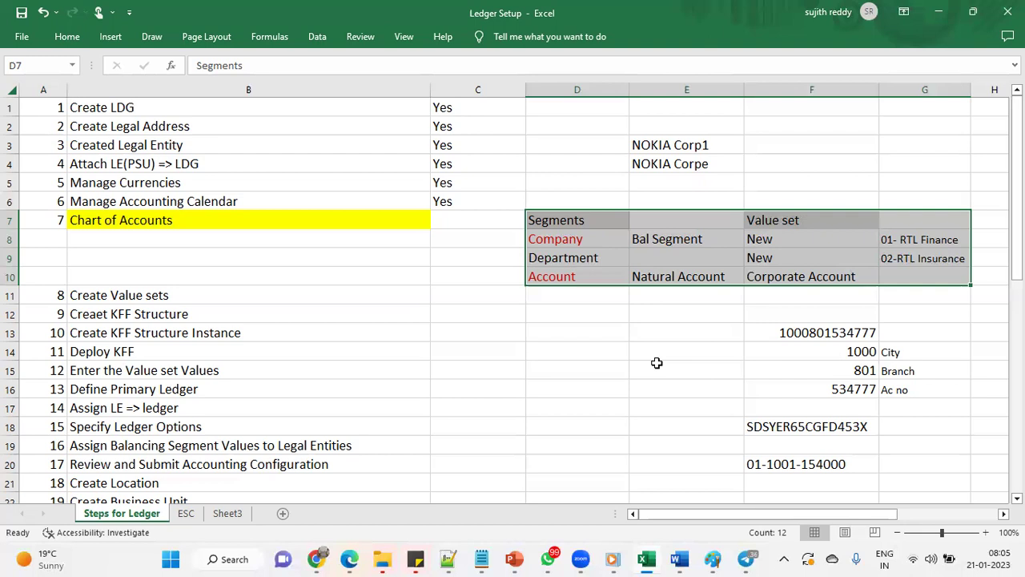
drag(593, 239, 596, 276)
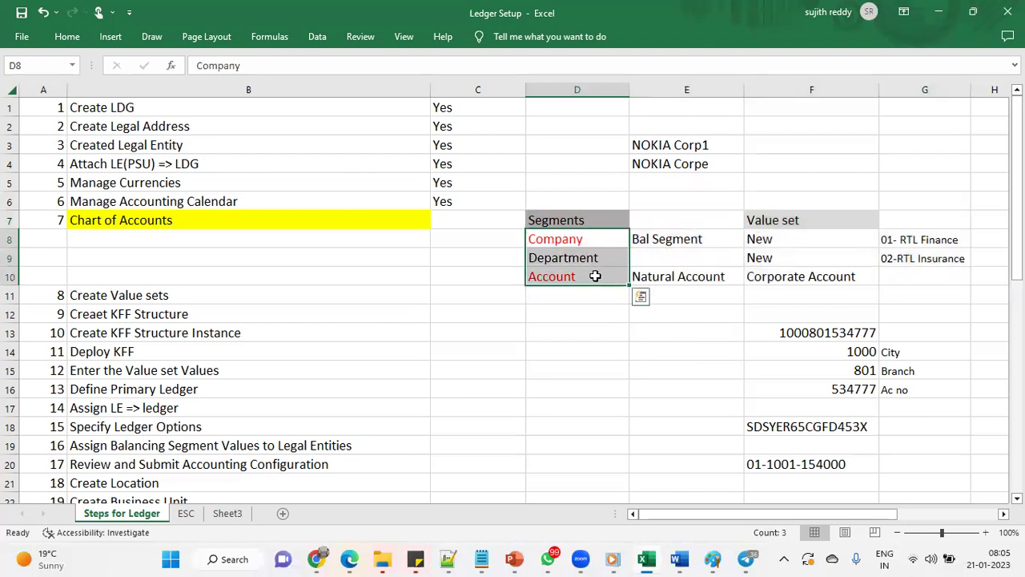
click(178, 221)
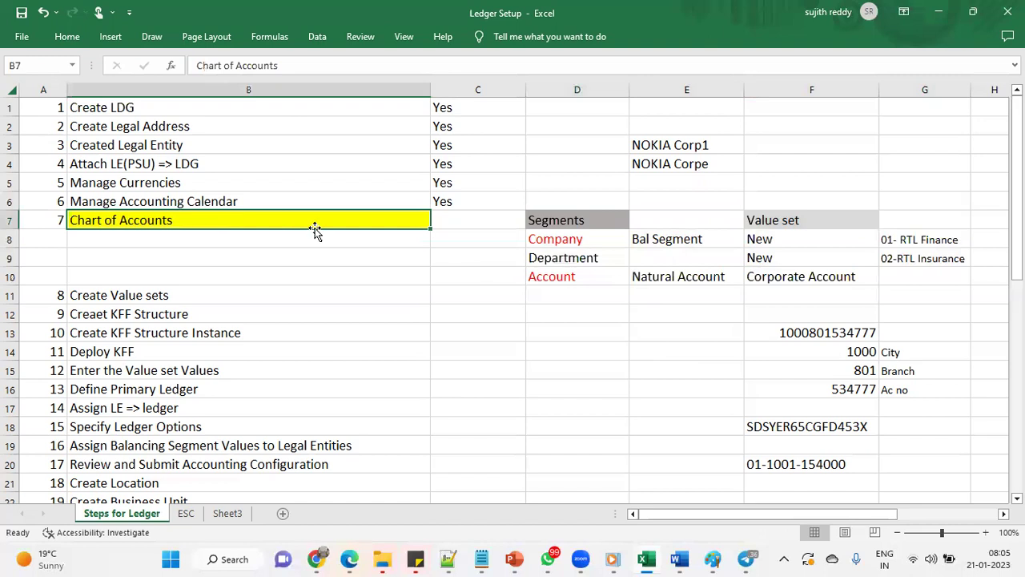
drag(597, 239, 907, 285)
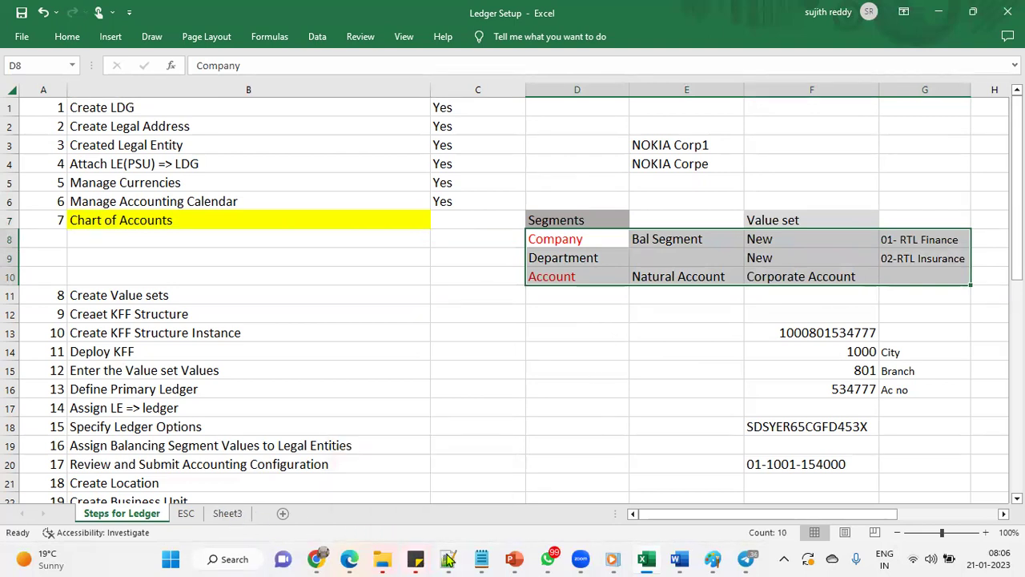
scroll(401, 436, down, 14)
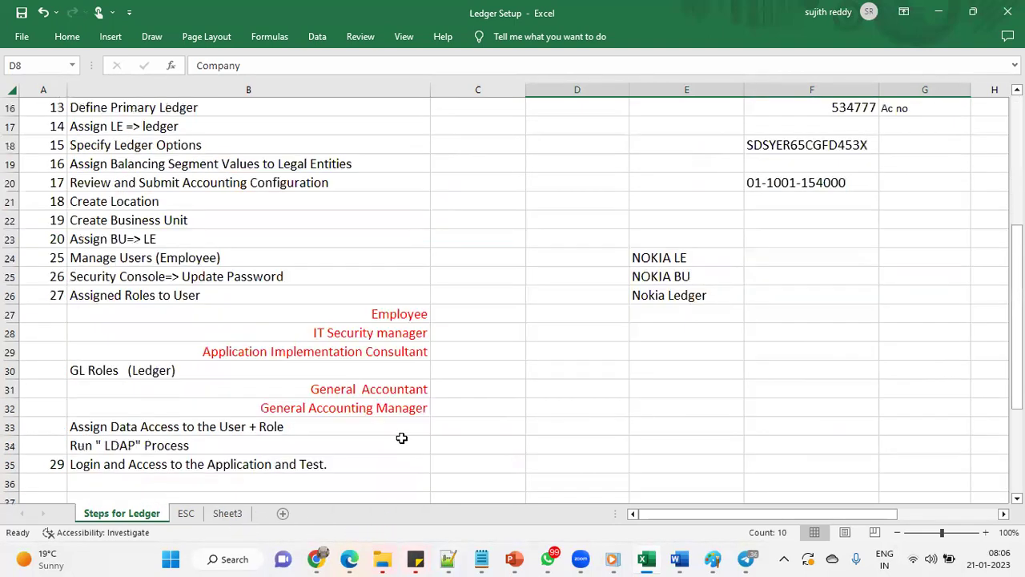
click(500, 176)
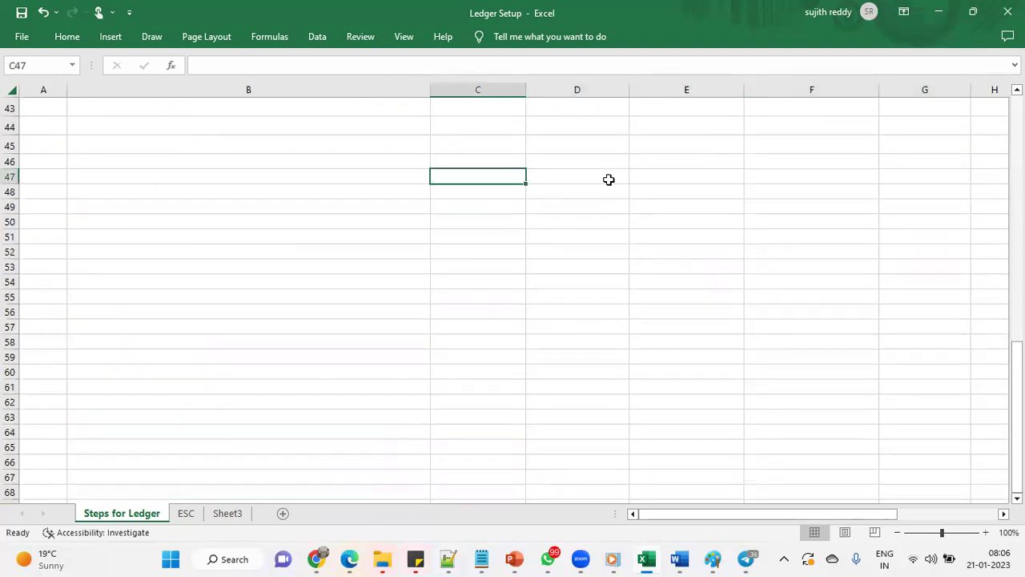
Enter Rent 1000 $ and Electiricy 2000 $ in columns C and D
text(Rent)
click(609, 179)
text(10)
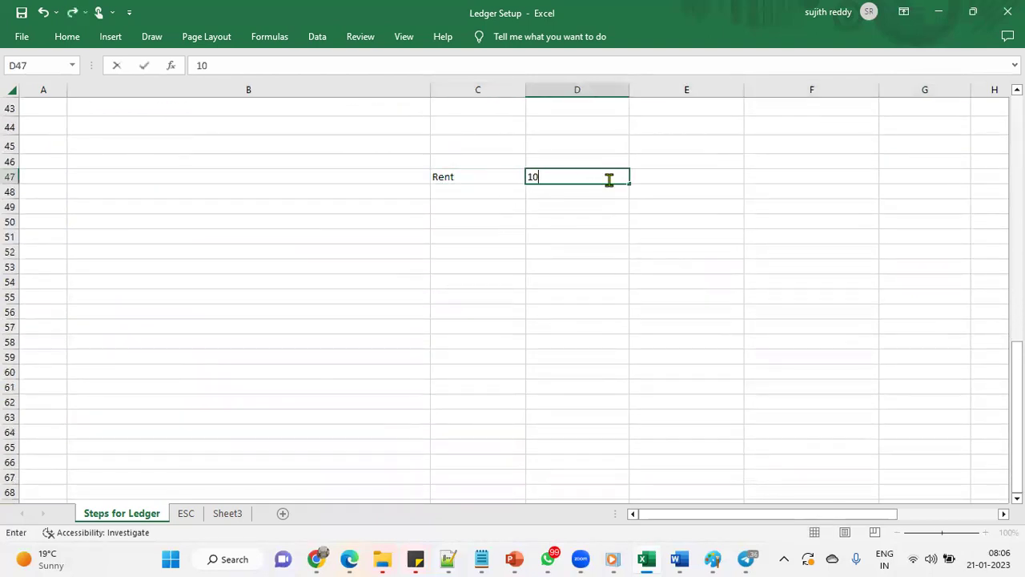
text(00 $)
key(Return)
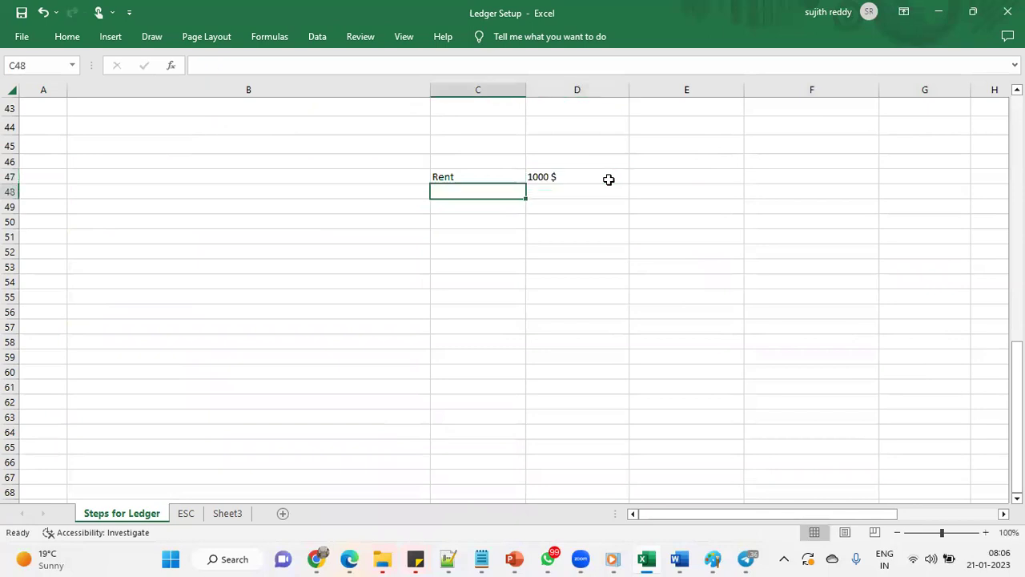
text(Electiricy)
key(Tab)
text(2000 $)
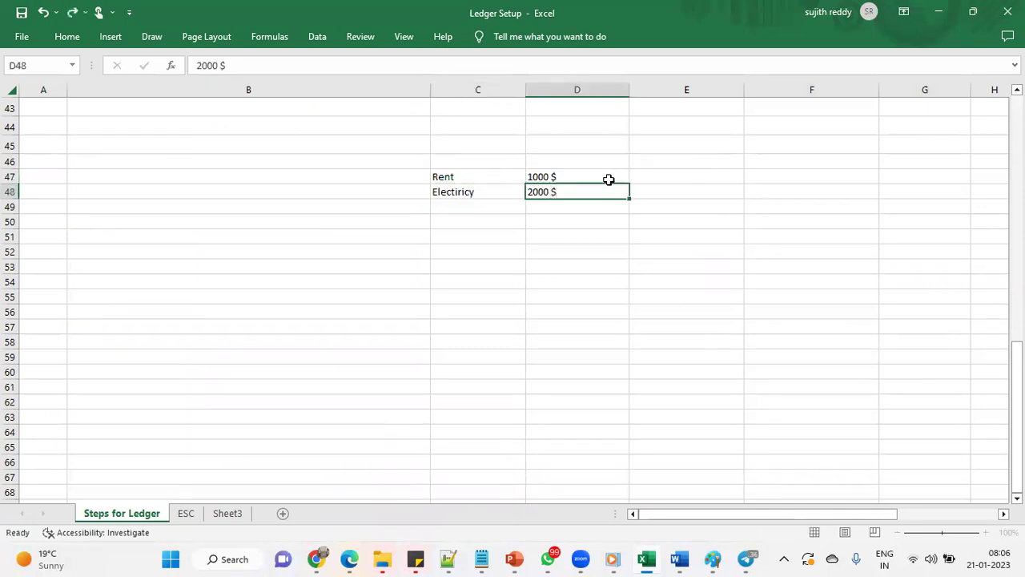
key(Return)
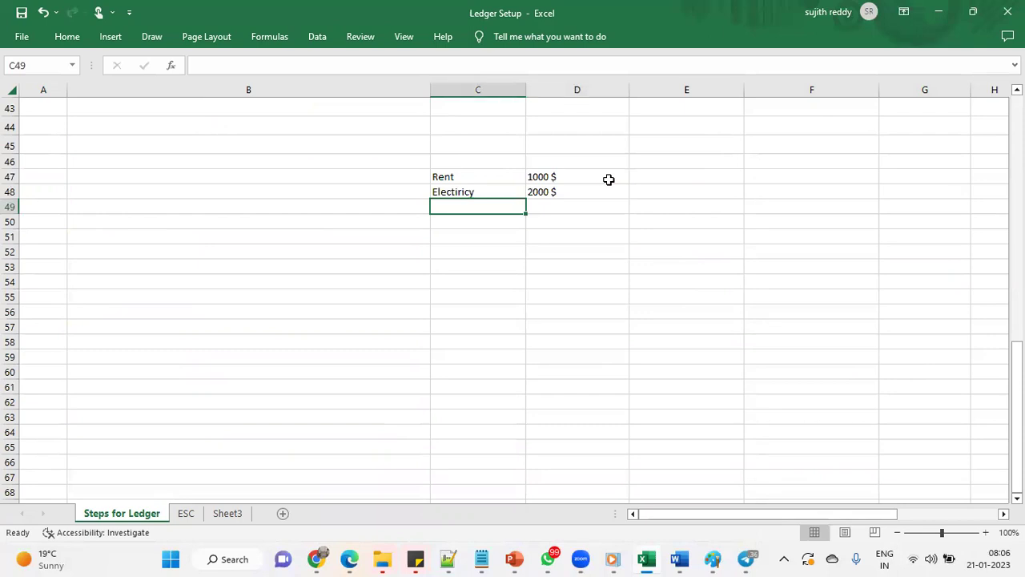
Add Fright Charges 200$ and Mislenious, correcting its amount from 100% to 10$
text(Fright Charges)
key(Tab)
text(200)
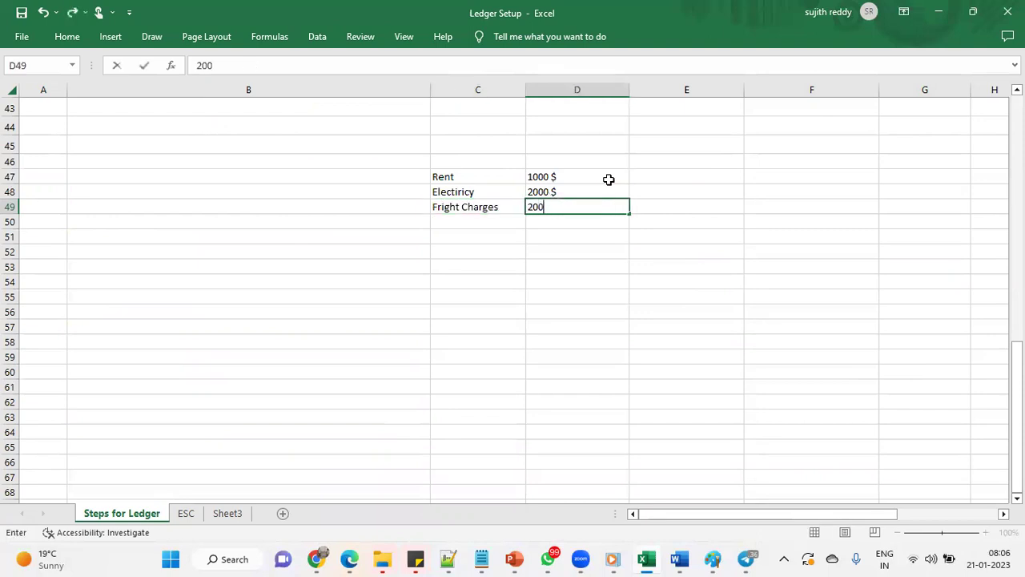
text($)
key(Return)
text(Misle)
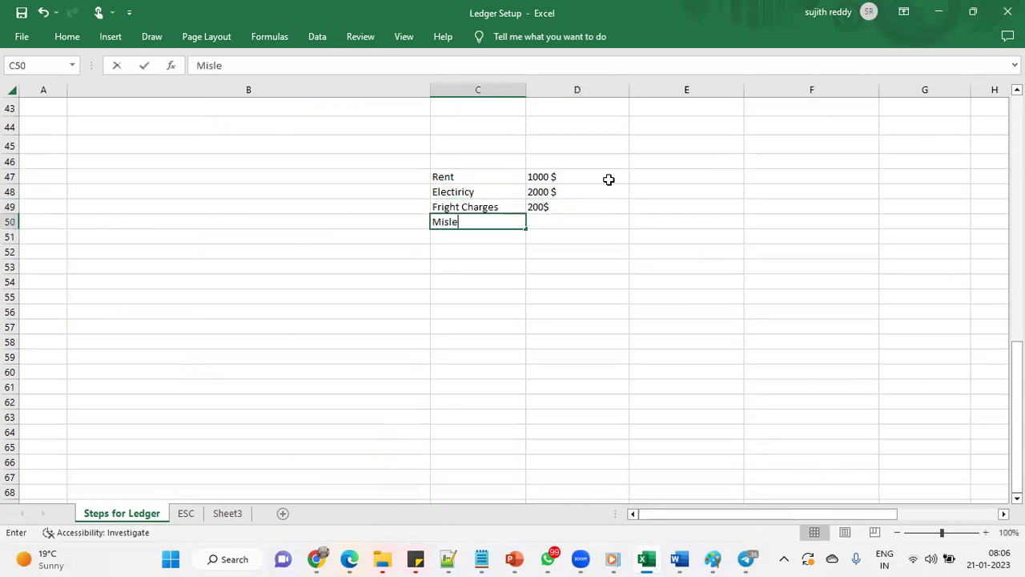
text(nious)
key(Tab)
text(100%)
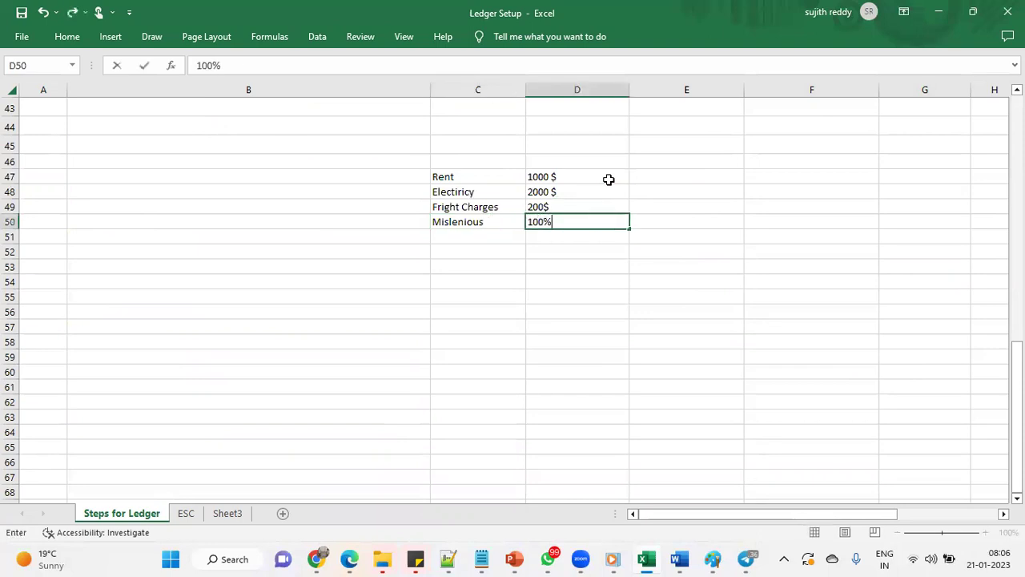
key(Return)
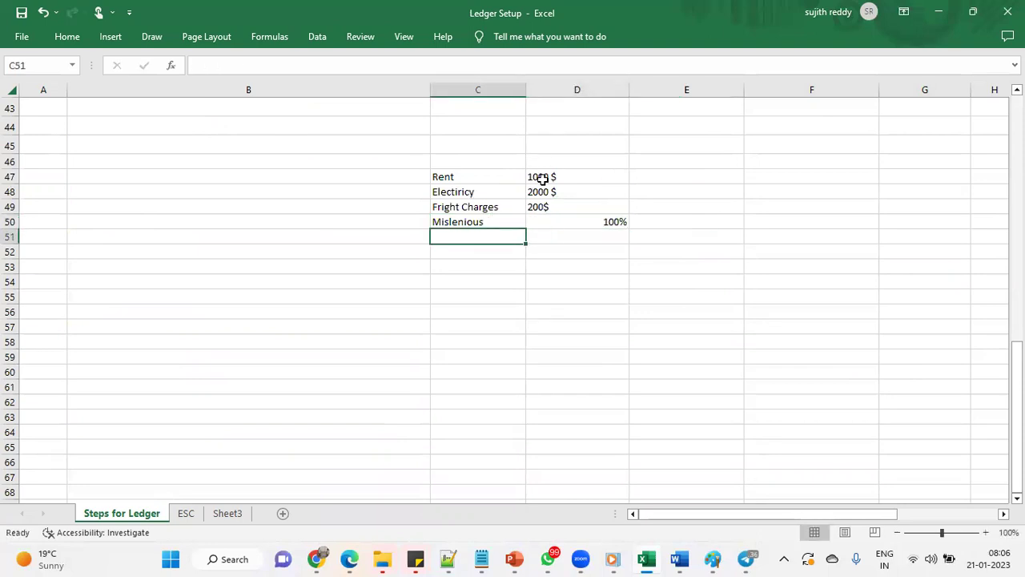
click(561, 223)
text(10%)
key(Delete)
text($)
key(Return)
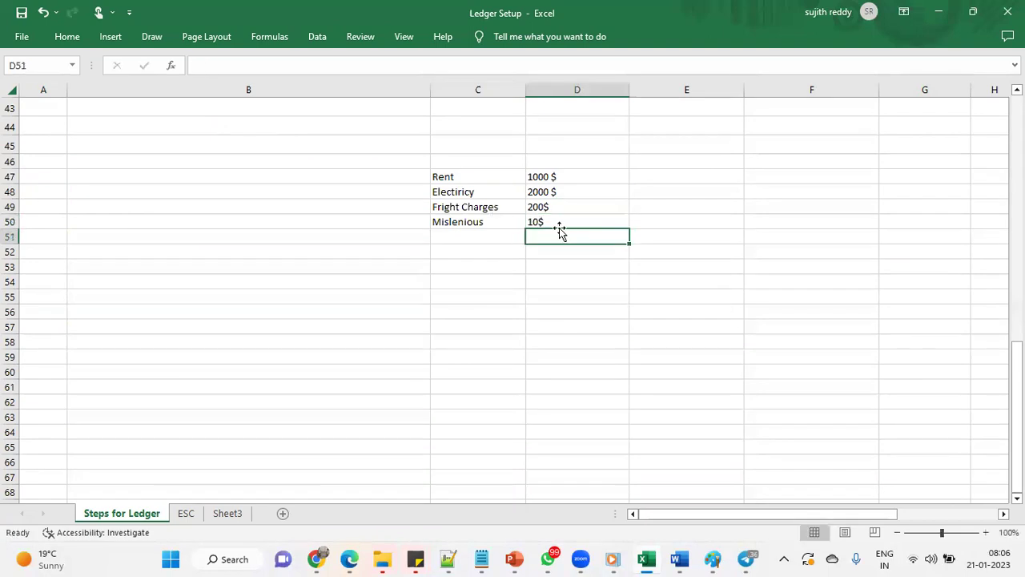
drag(508, 176, 568, 219)
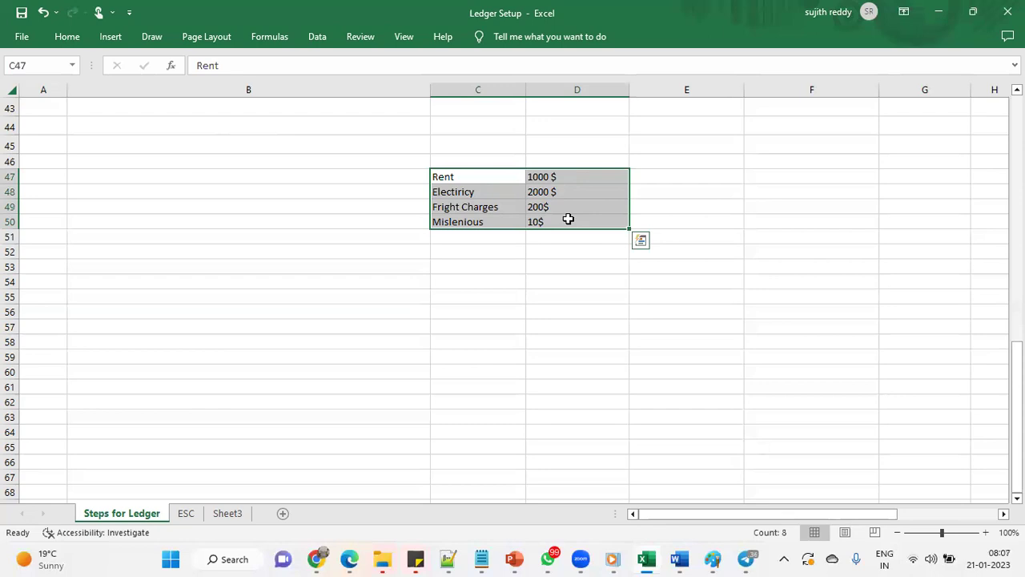
Append - HYD, -BAN and -HYD to the Rent, Electiricy and Fright Charges labels
double_click(464, 175)
text(-)
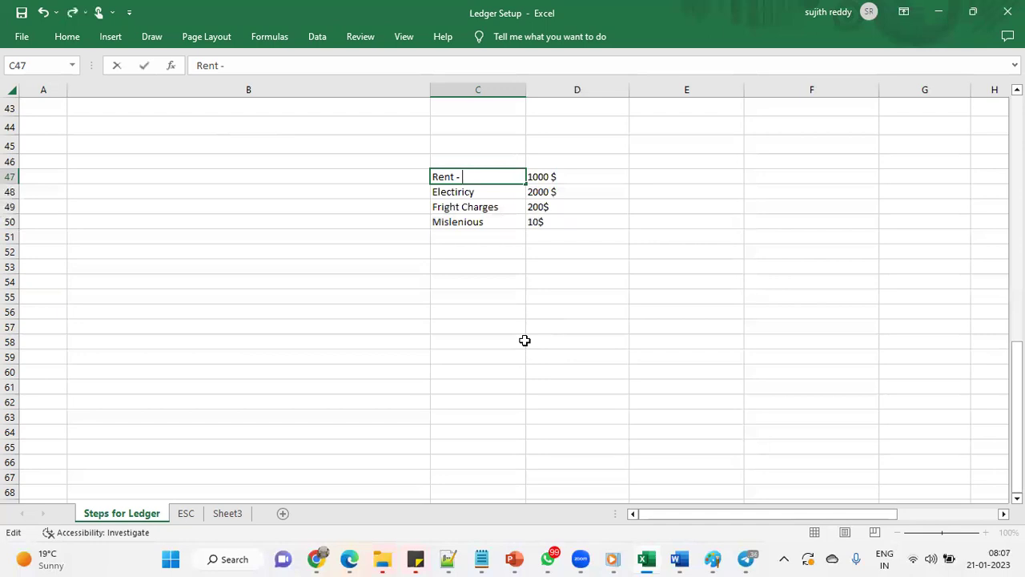
text( HYD)
double_click(495, 192)
text(-BAN)
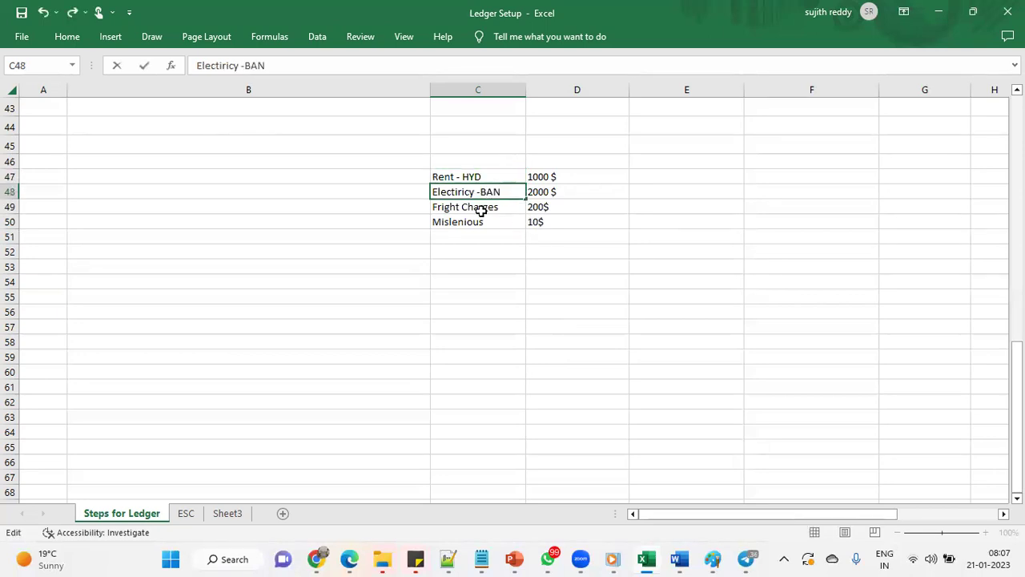
double_click(499, 206)
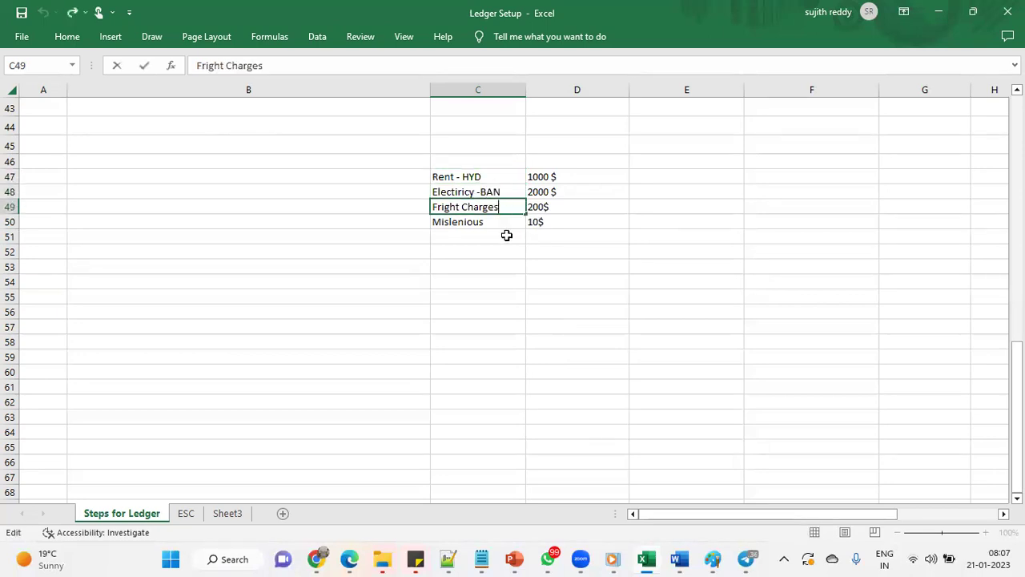
text(-HYD)
click(507, 237)
mouse_move(497, 177)
mouse_down()
mouse_move(508, 201)
mouse_move(508, 176)
mouse_up()
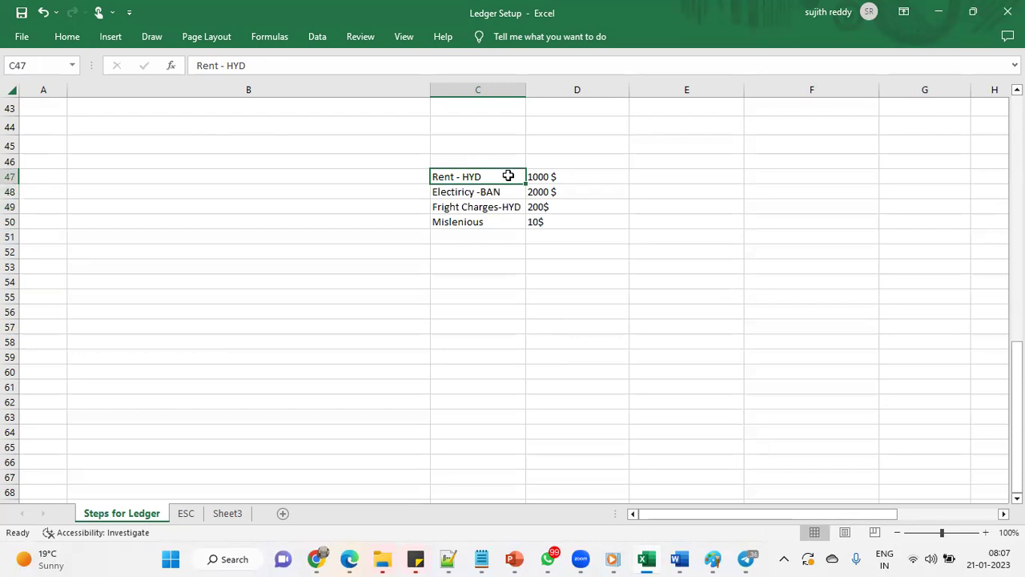
click(519, 207)
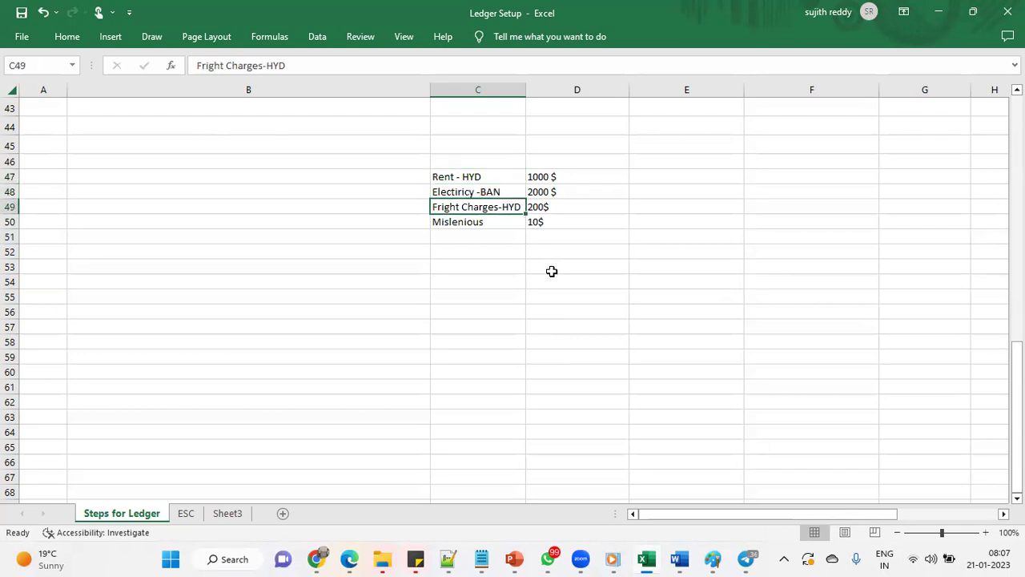
click(504, 175)
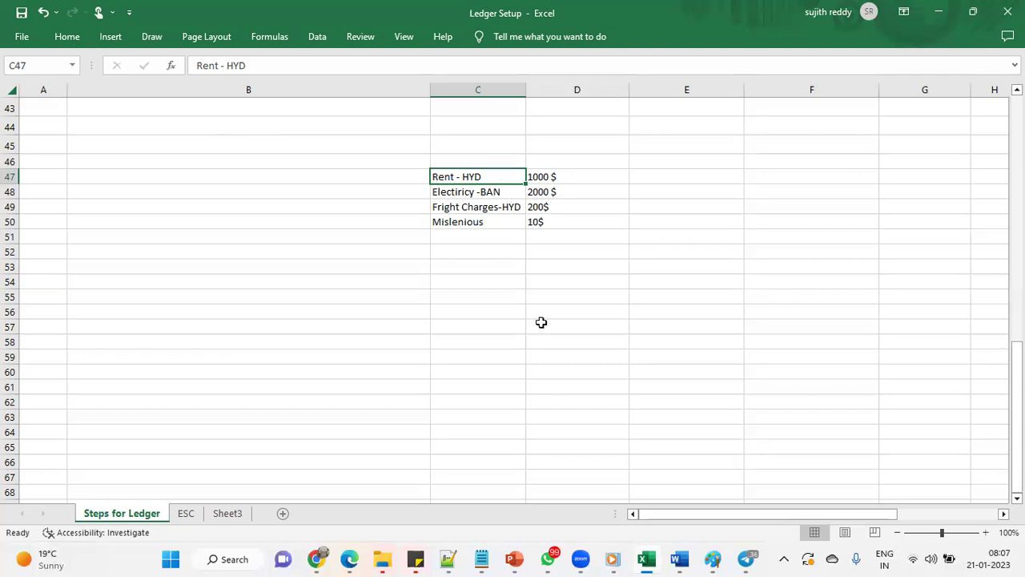
scroll(542, 322, up, 14)
Highlight the segment table, pointing out Company as Bal Segment and Account as Natural Account
drag(584, 242, 888, 276)
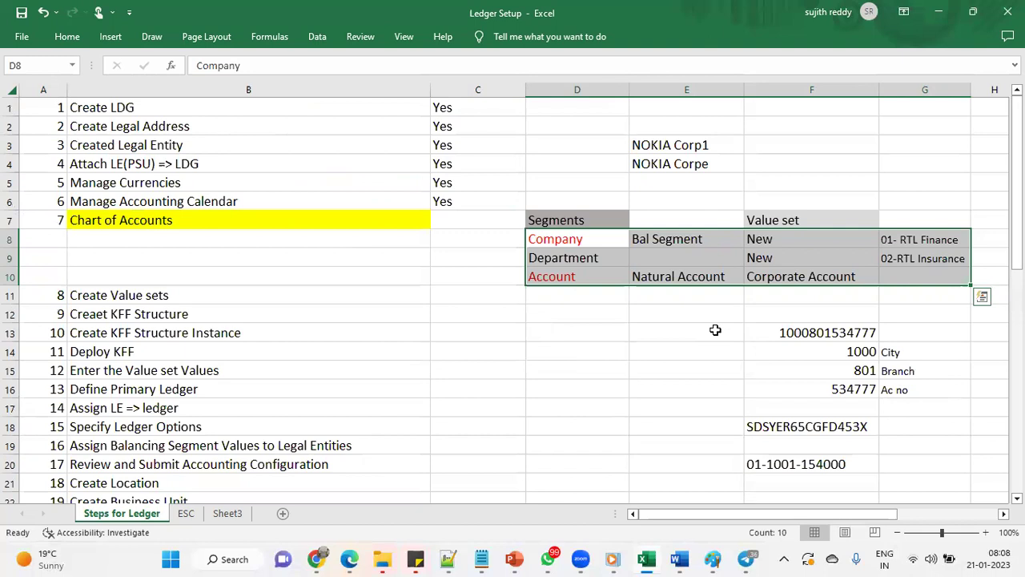
click(601, 242)
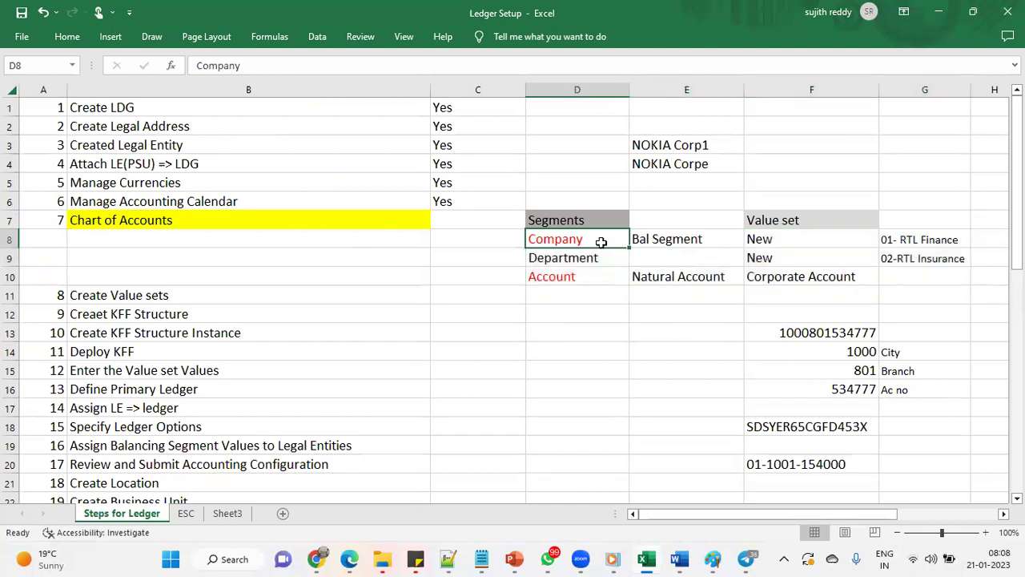
click(600, 278)
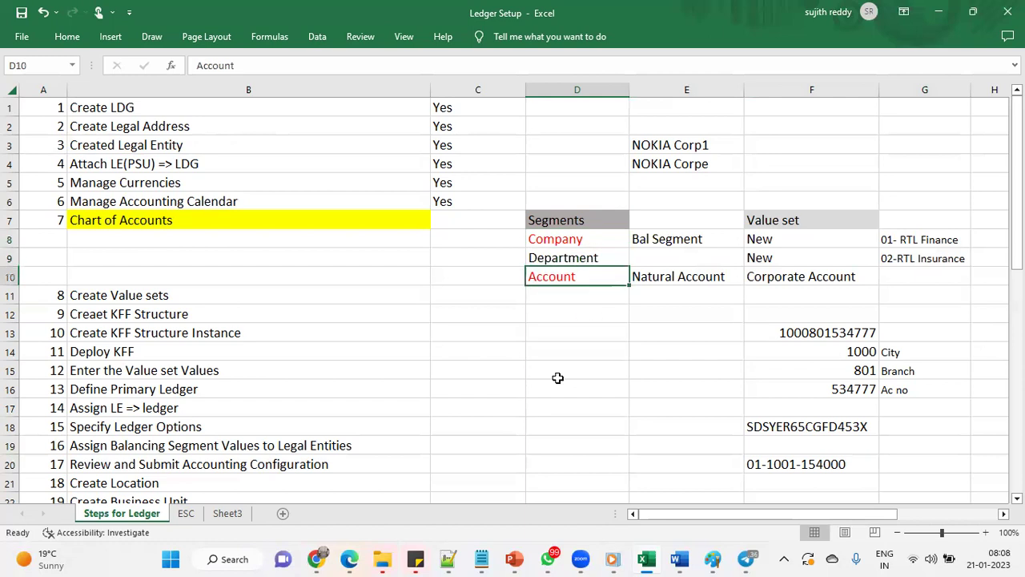
drag(601, 239, 670, 240)
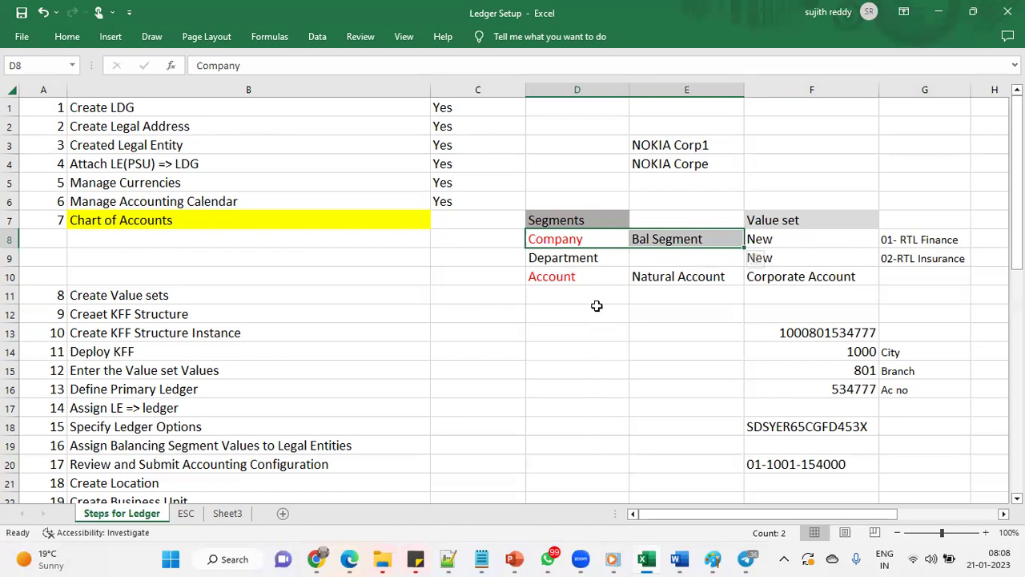
drag(600, 276, 647, 279)
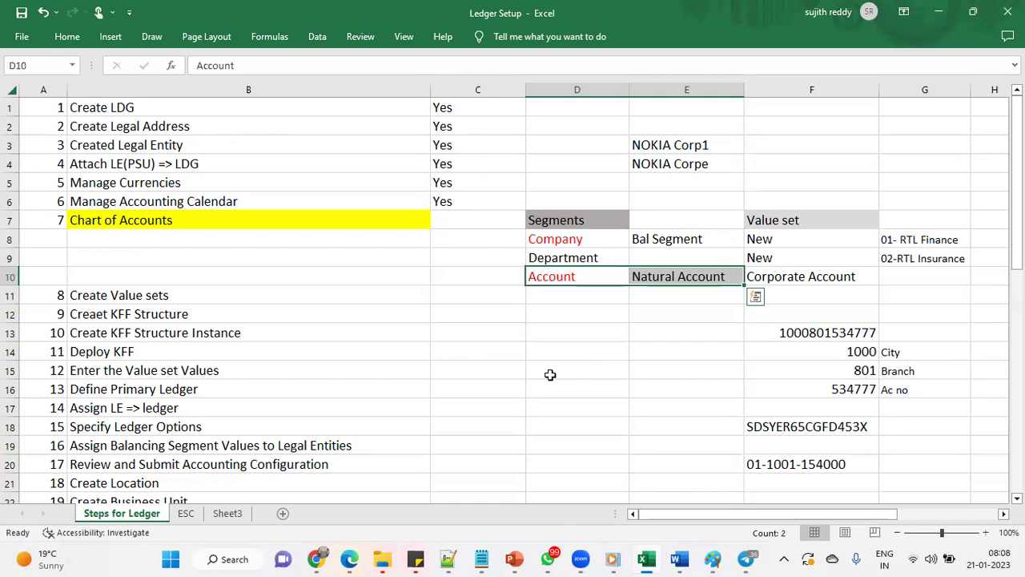
drag(593, 244, 595, 277)
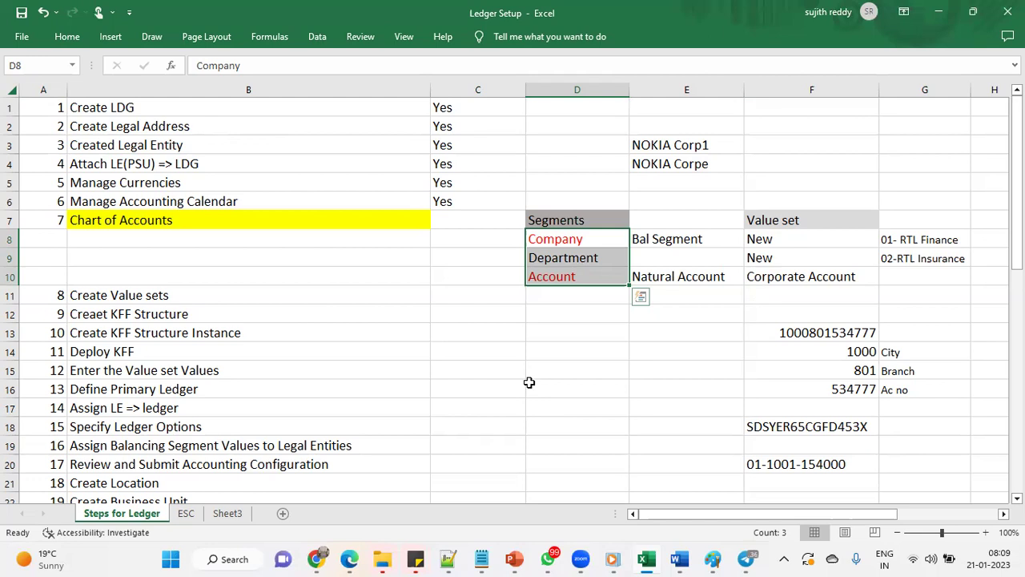
click(611, 314)
drag(540, 242, 579, 275)
click(586, 295)
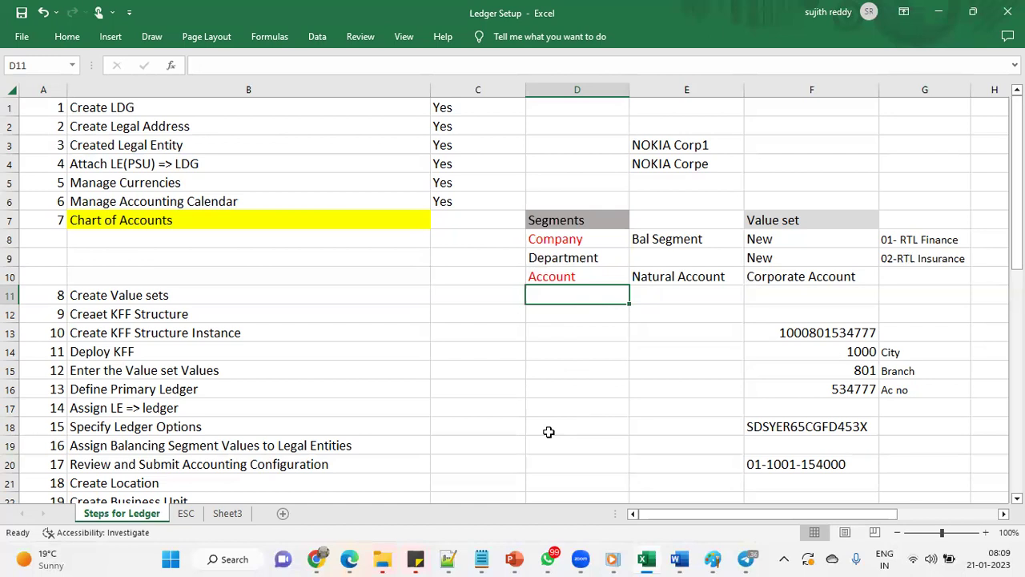
Enter Future1 as the fourth segment with 00000 in the cell beside it
text(Future1)
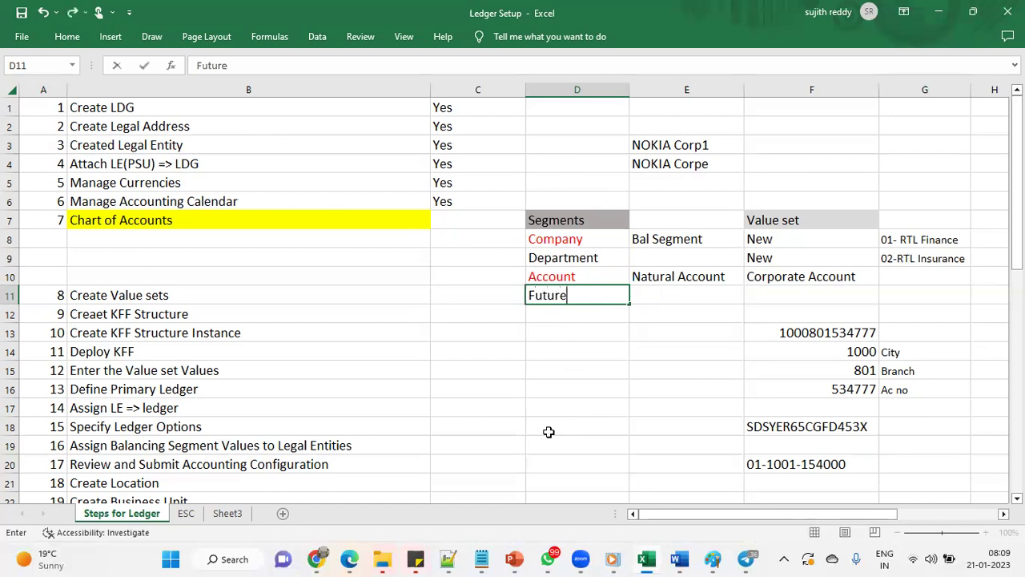
key(Tab)
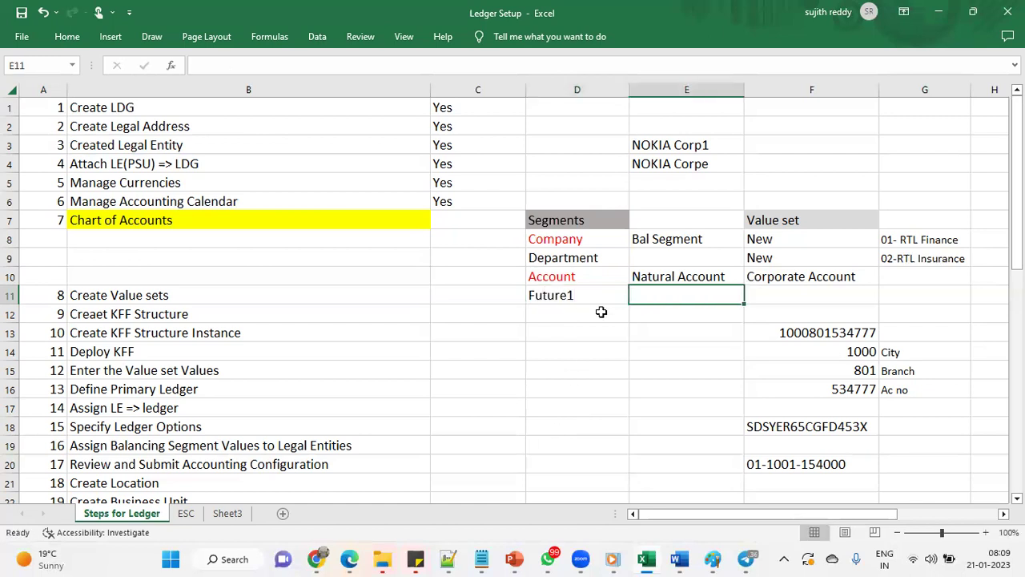
click(603, 295)
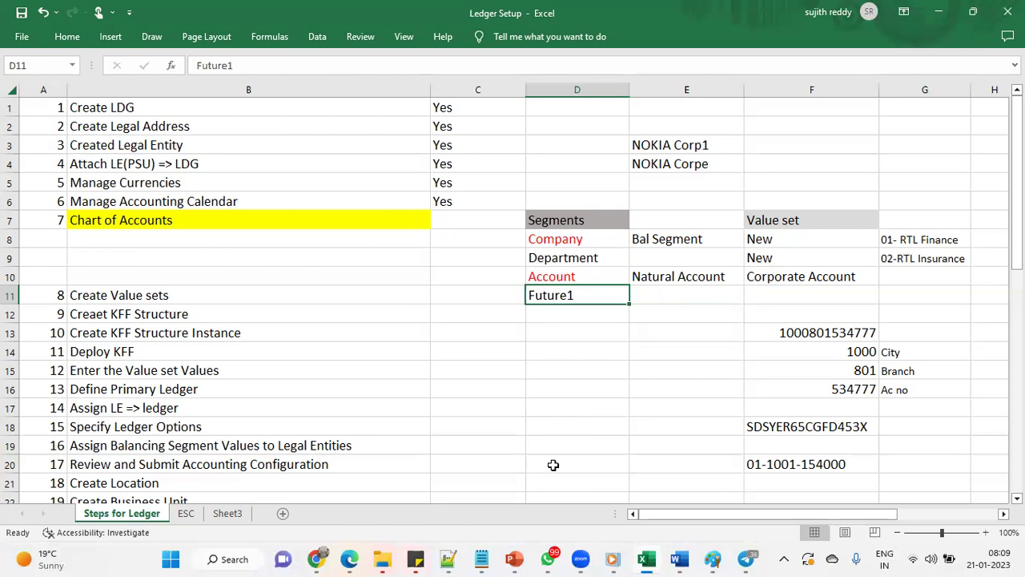
click(662, 293)
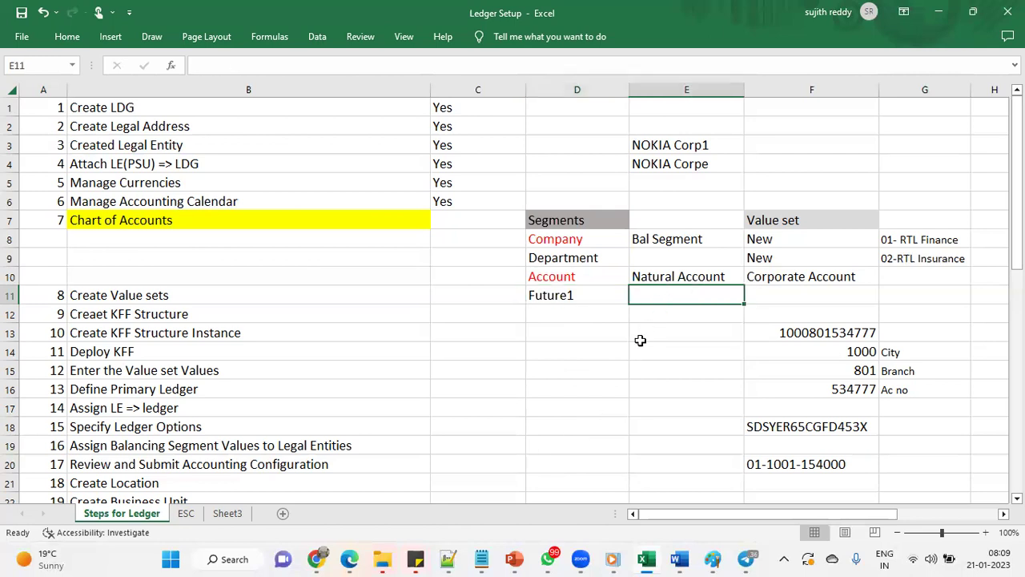
text(00000)
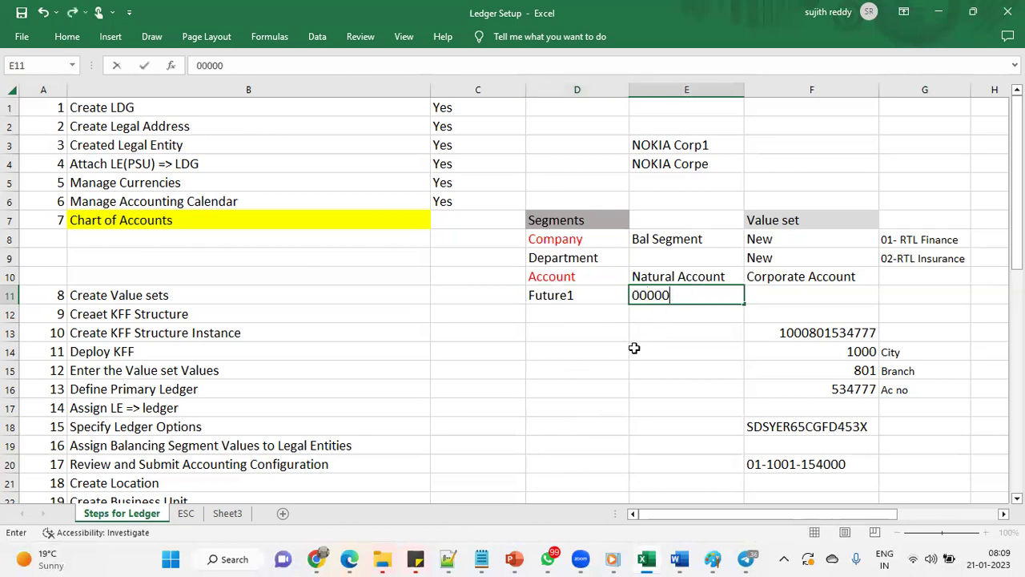
key(Tab)
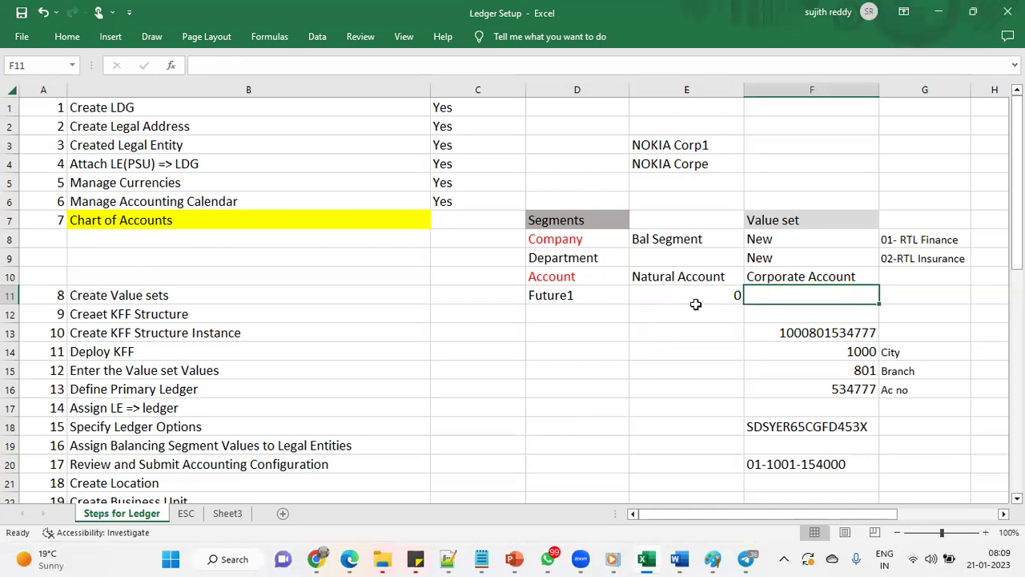
Format cell E11 as Text and re-enter 00000 so the leading zeros stay
right_click(700, 295)
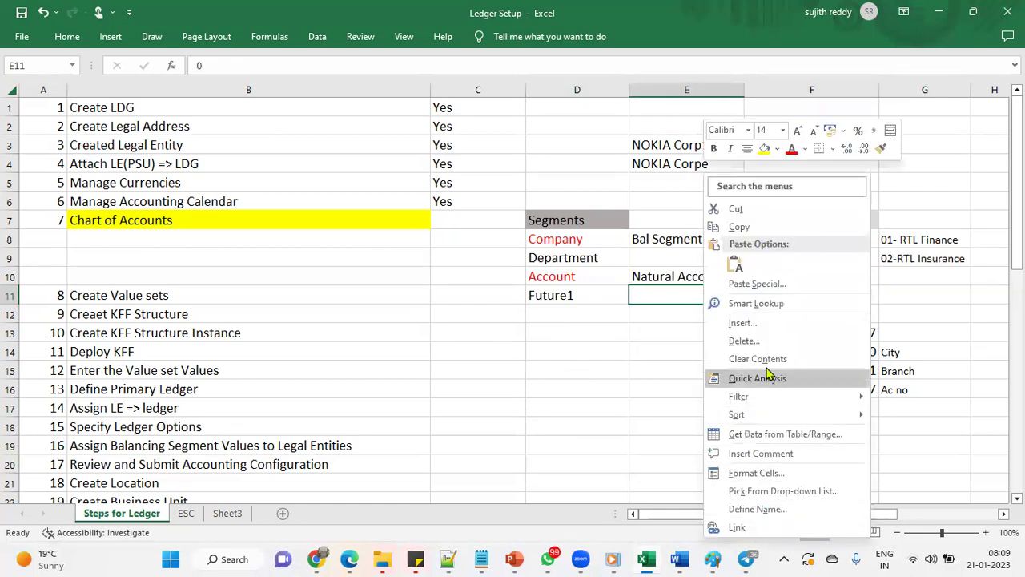
click(765, 474)
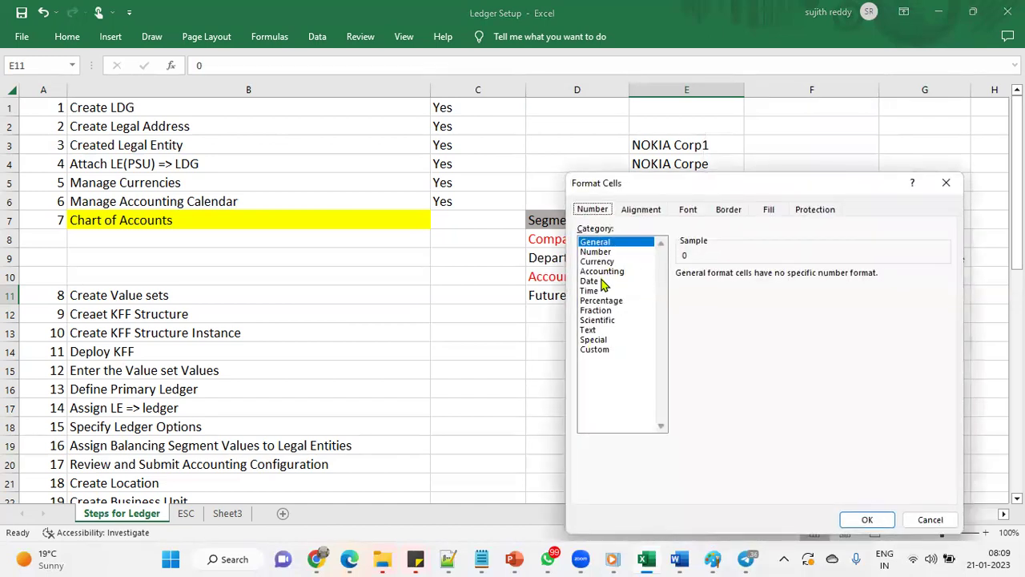
click(607, 330)
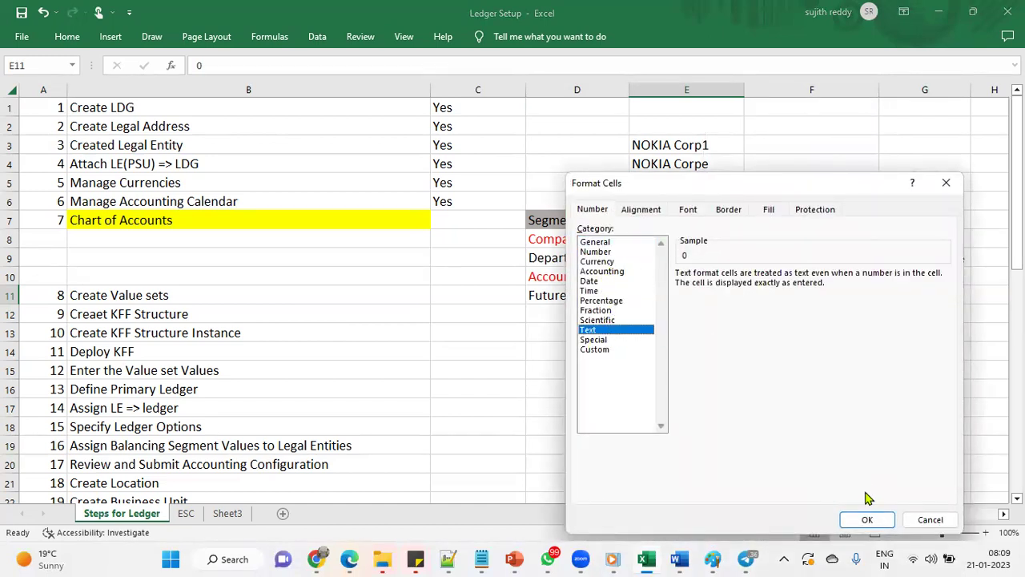
click(867, 519)
text(00000)
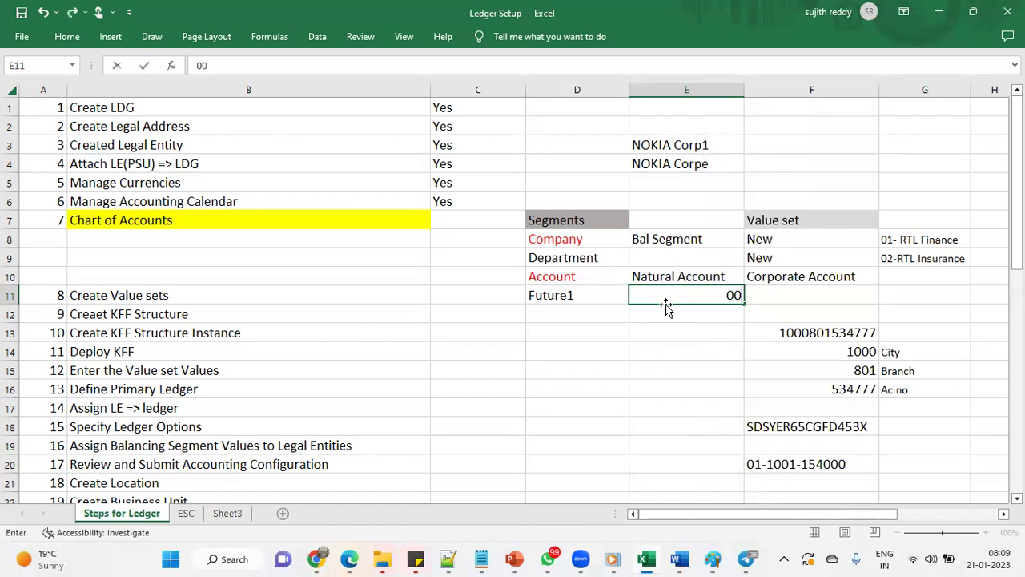
key(Tab)
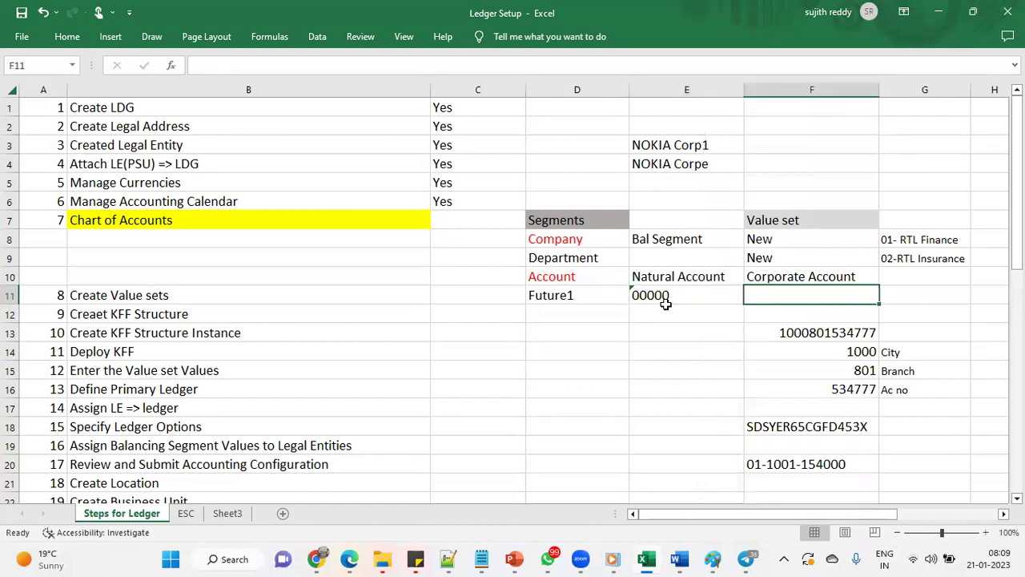
click(589, 293)
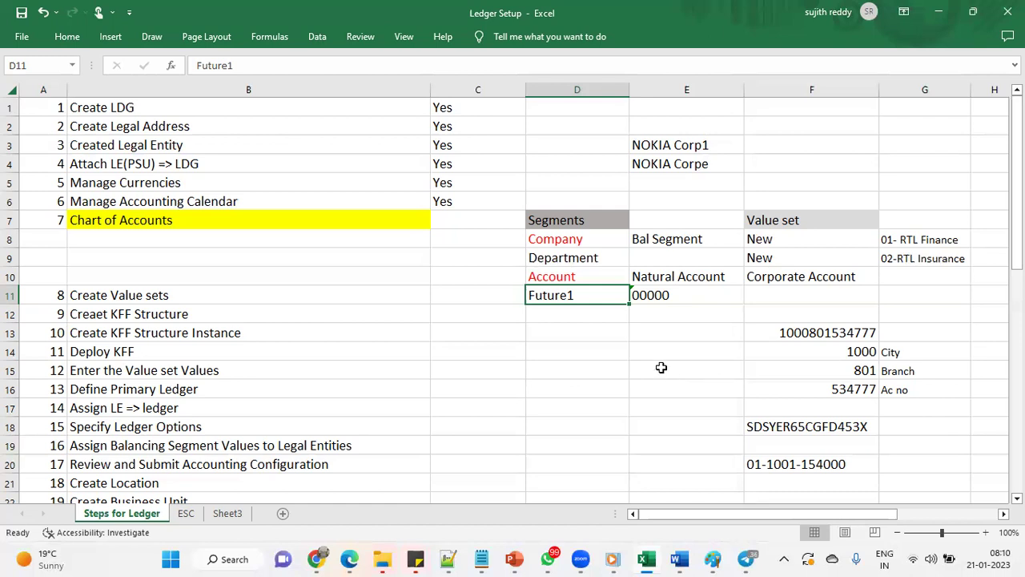
click(593, 314)
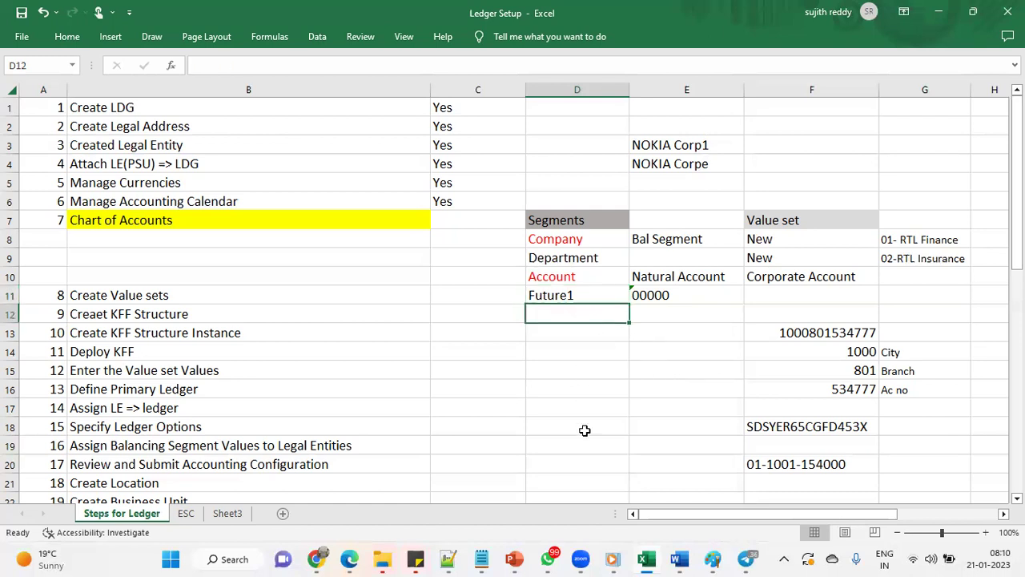
drag(668, 297, 668, 318)
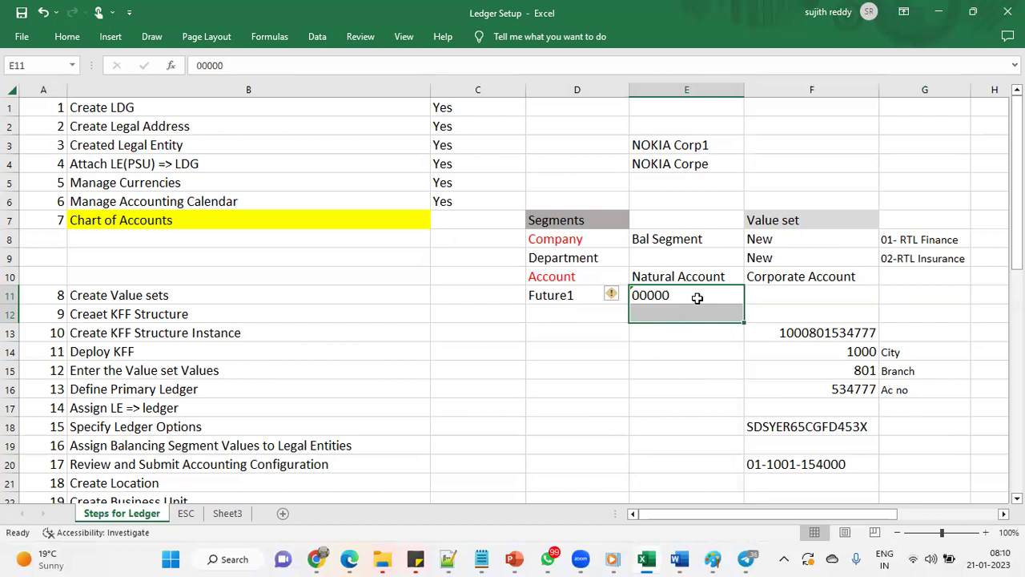
drag(575, 239, 575, 280)
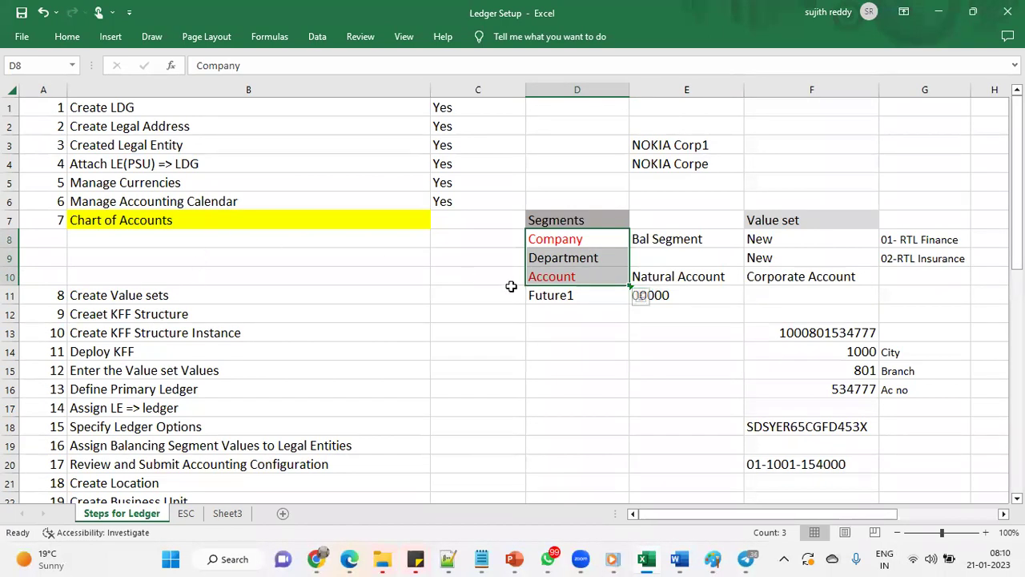
click(141, 221)
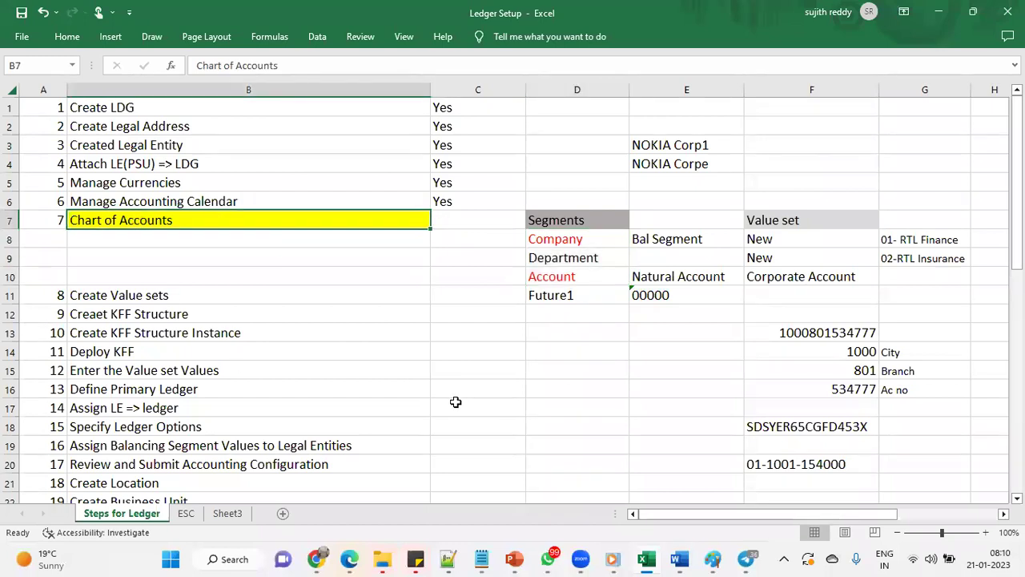
Highlight the Create Value sets step and the Company, Department and Account segments
drag(178, 295, 221, 371)
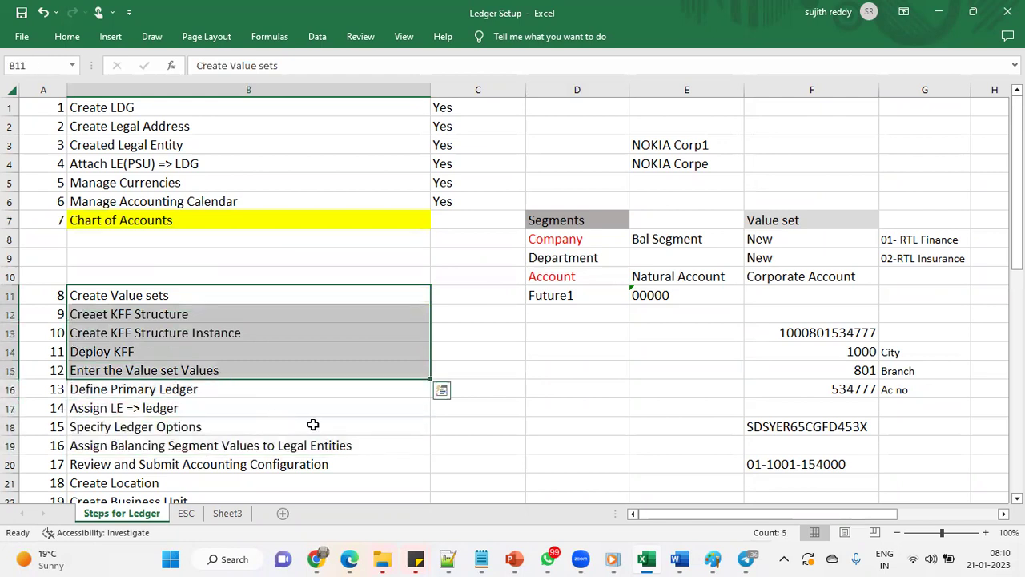
drag(357, 300, 450, 299)
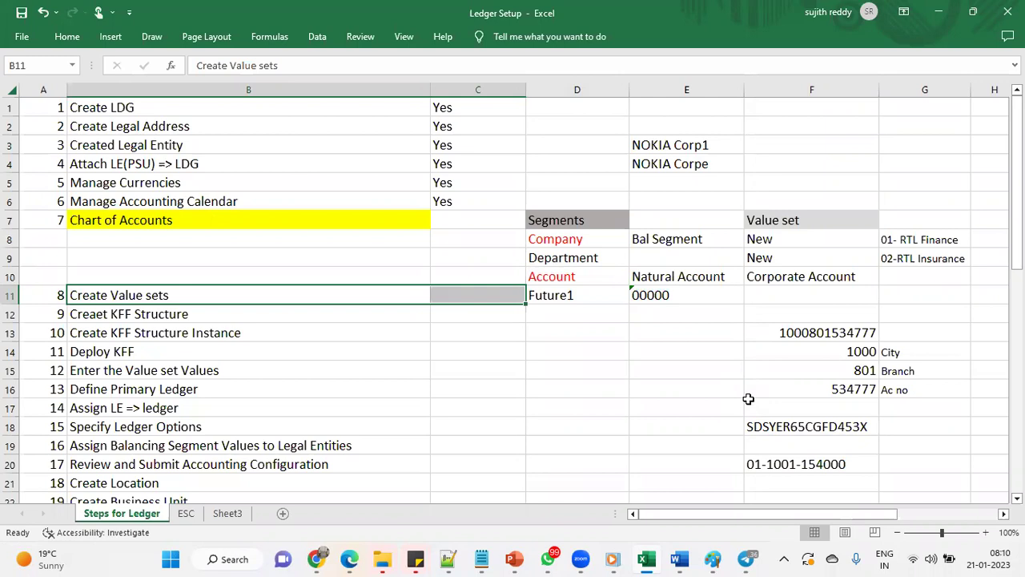
click(621, 259)
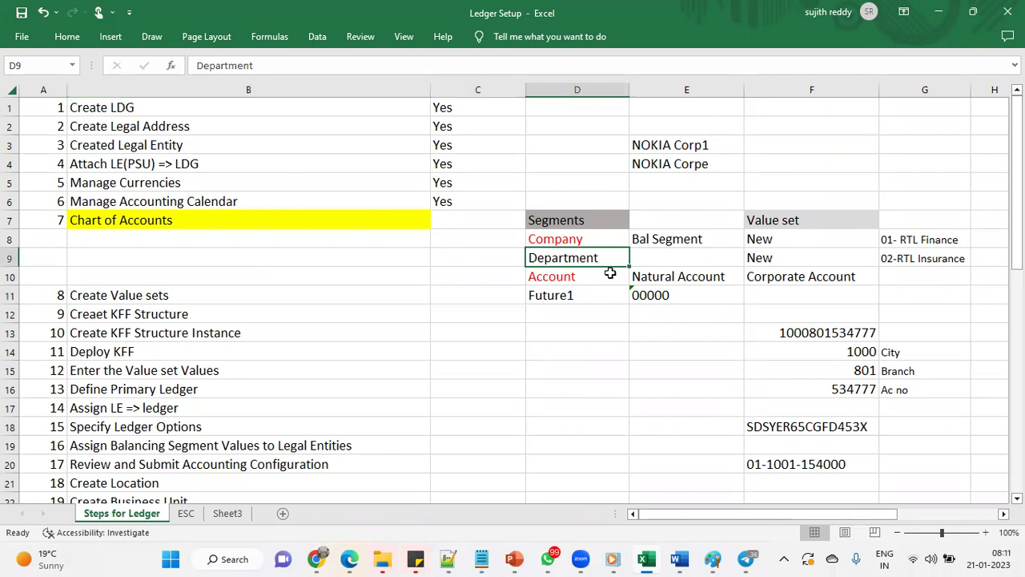
click(599, 278)
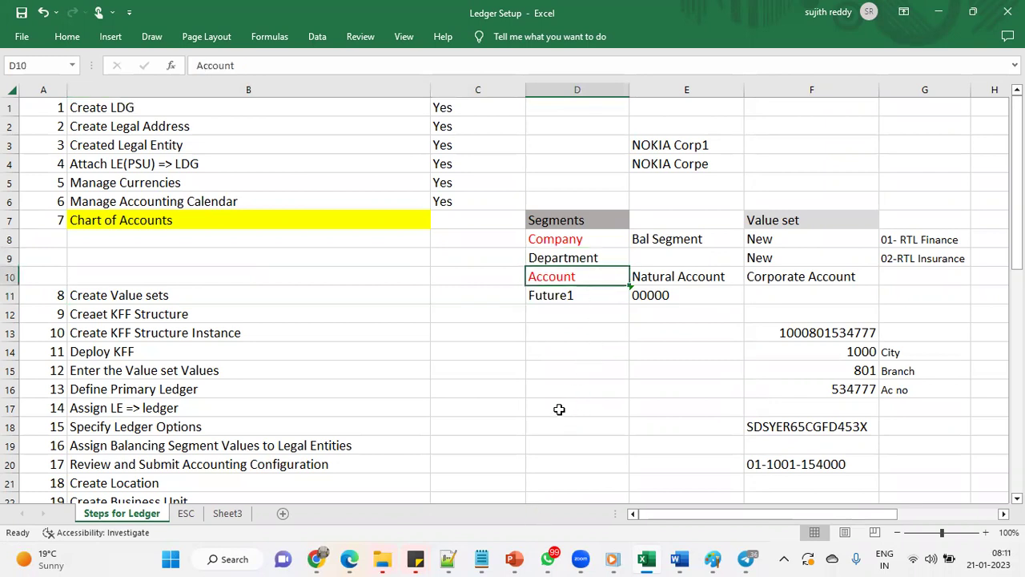
click(595, 242)
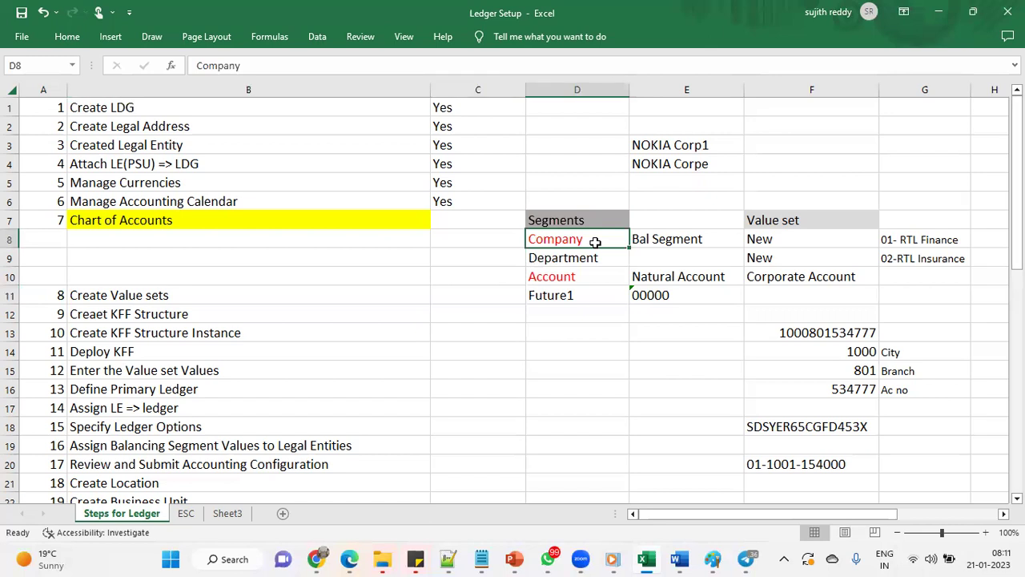
click(594, 259)
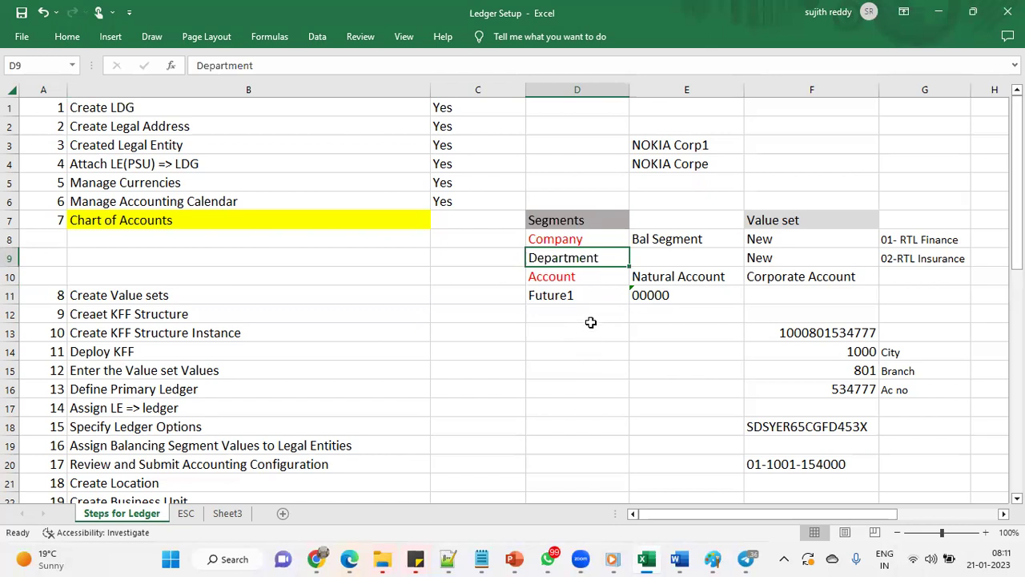
click(592, 276)
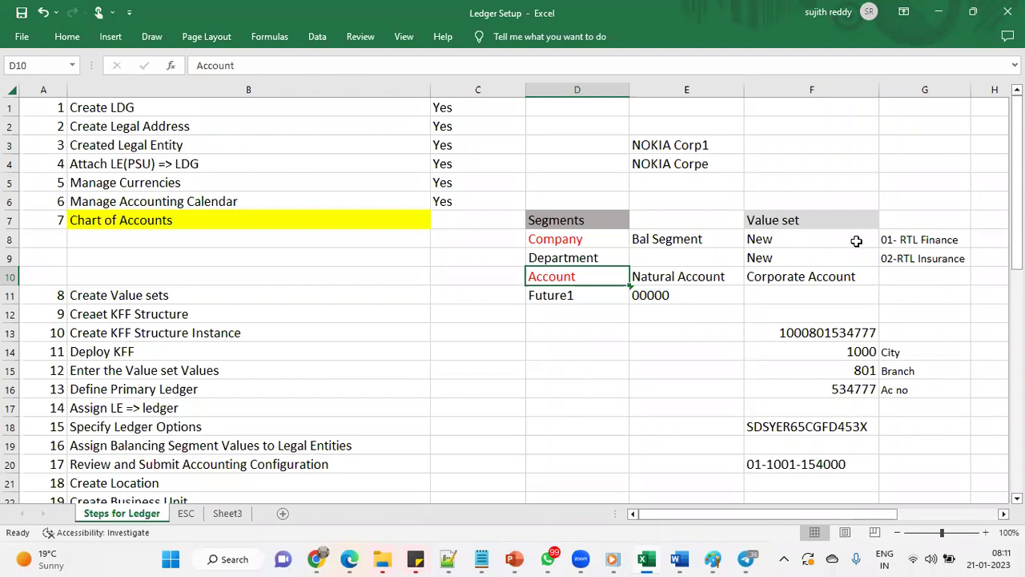
Review value sets New and Corporate Account for the segments, then switch to Oracle
drag(857, 242, 856, 270)
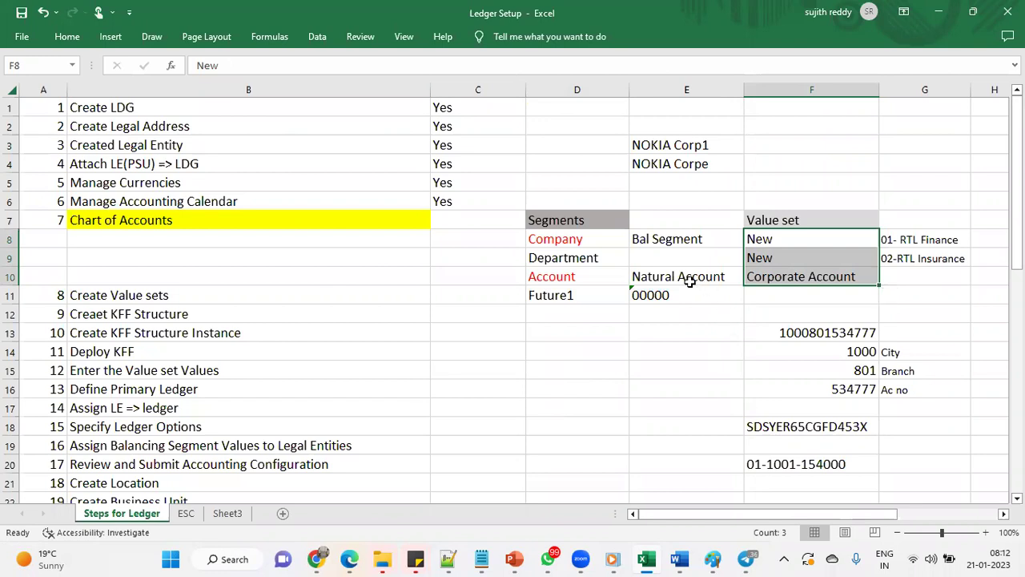
drag(606, 261, 760, 258)
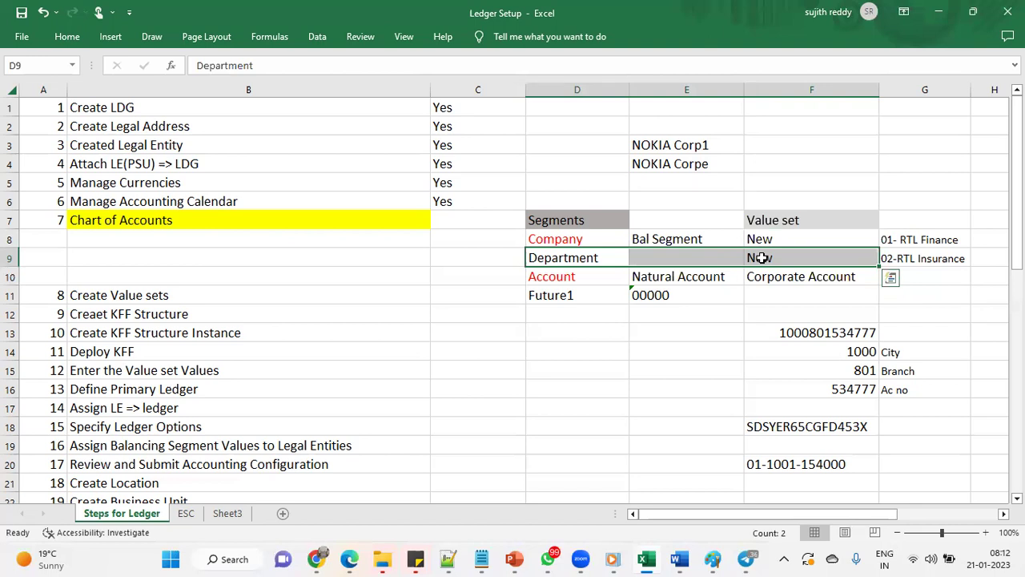
drag(810, 222, 810, 270)
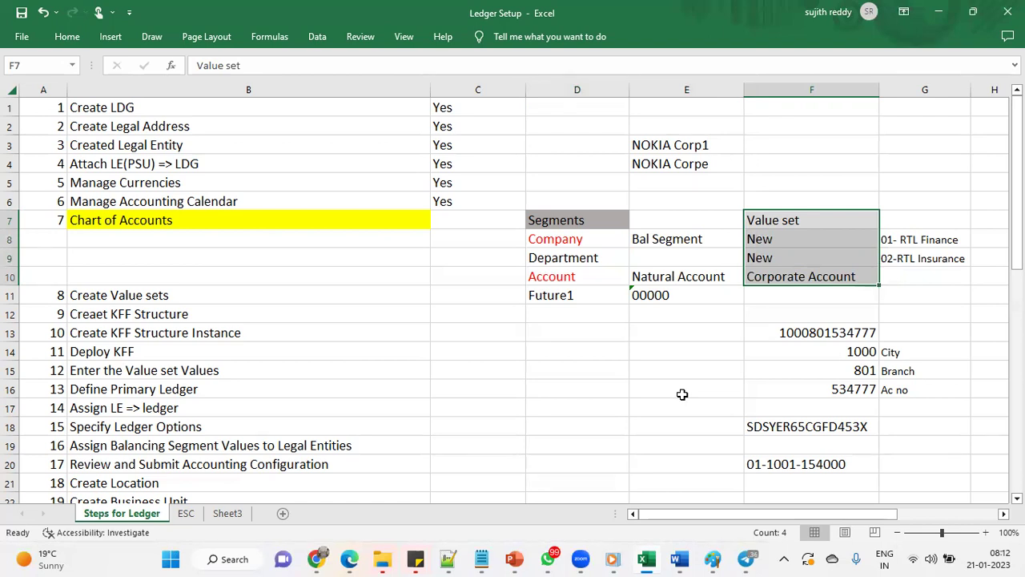
drag(606, 240, 607, 269)
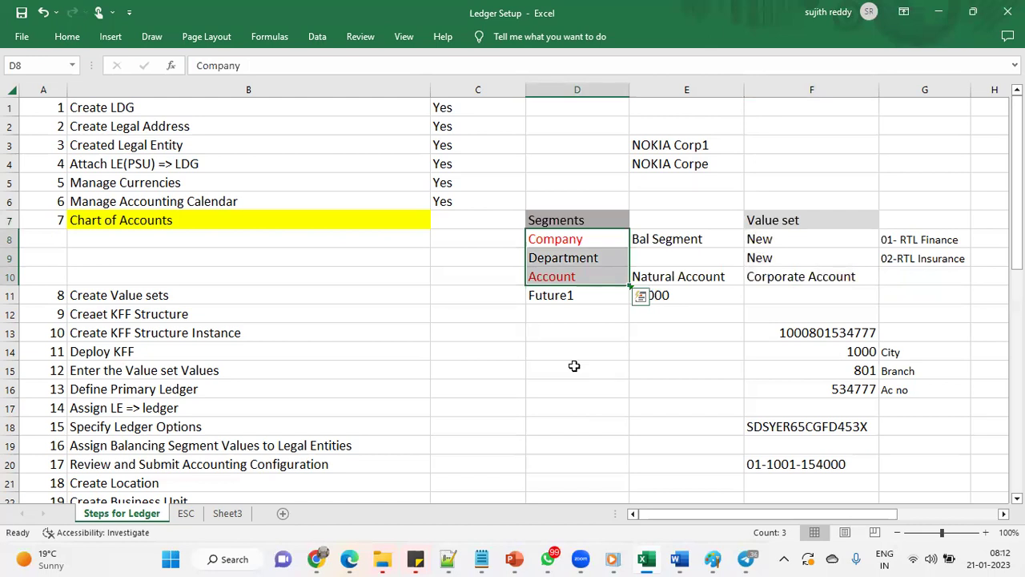
click(472, 296)
drag(775, 239, 775, 254)
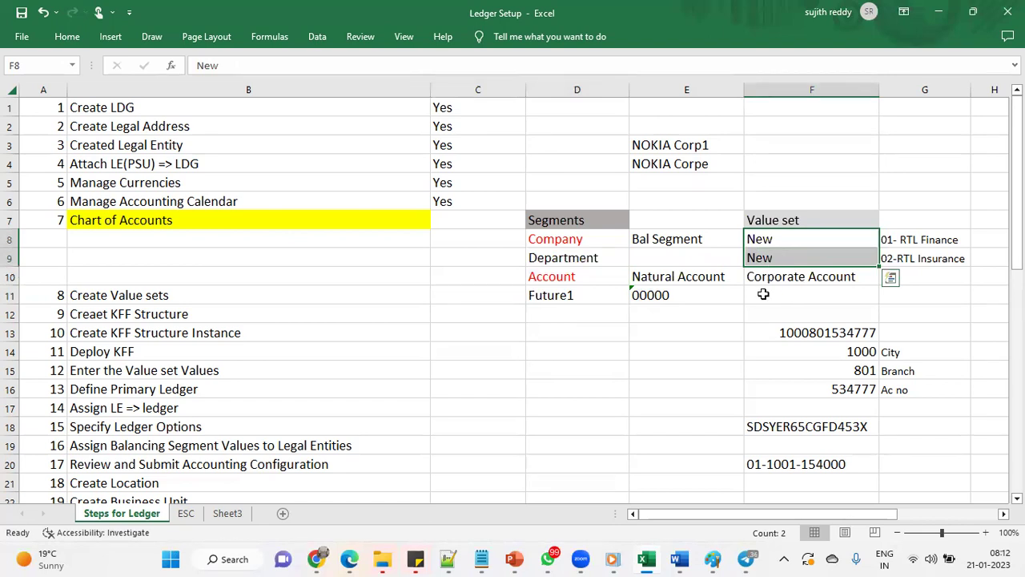
click(777, 277)
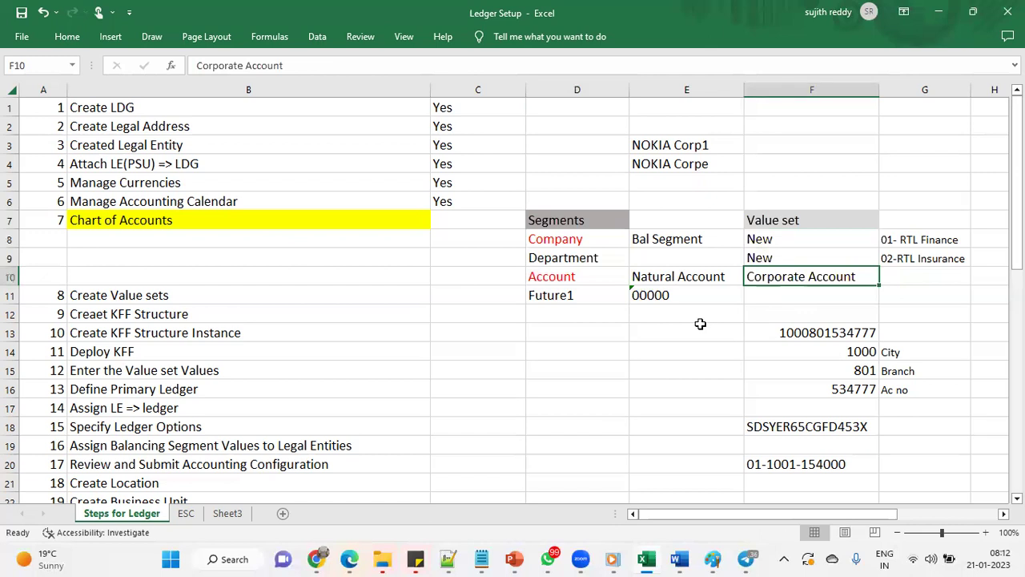
key(alt+Tab)
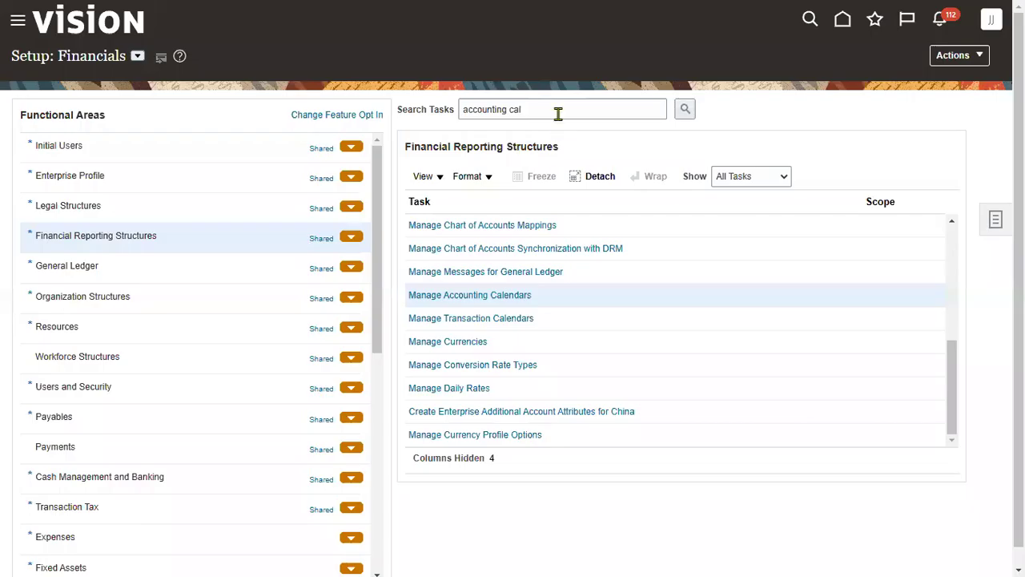
Search tasks for 'chart of acc' and open Manage Chart of Accounts Value Sets
click(559, 114)
key(ctrl+a)
text(val)
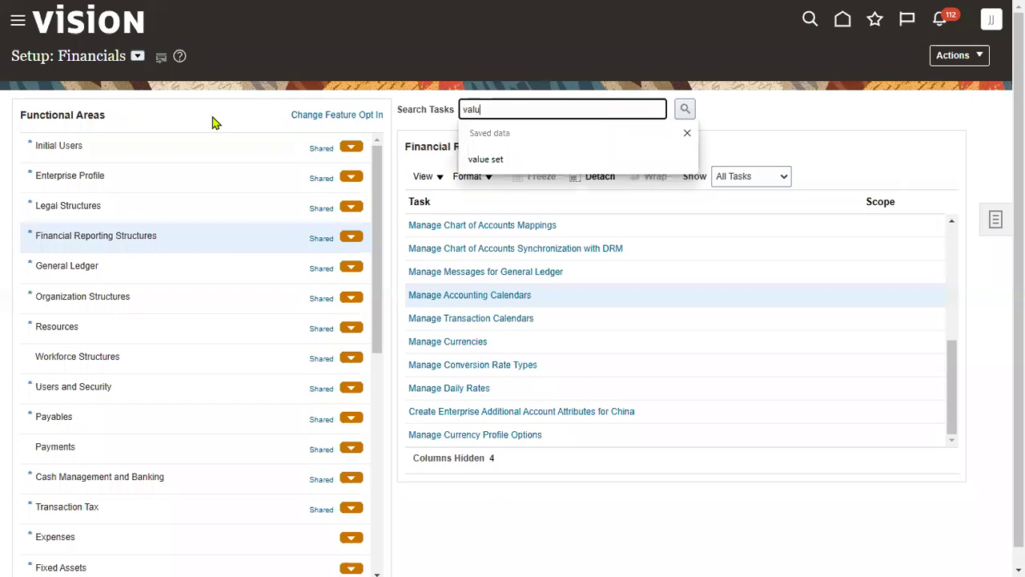
key(BackSpace)
key(BackSpace)
key(BackSpace)
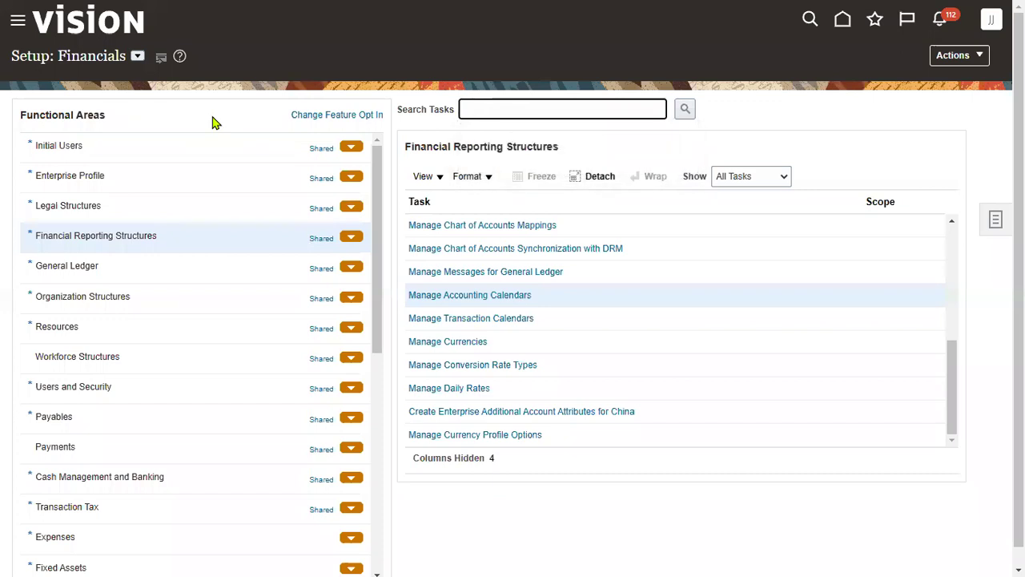
text(chart of acc)
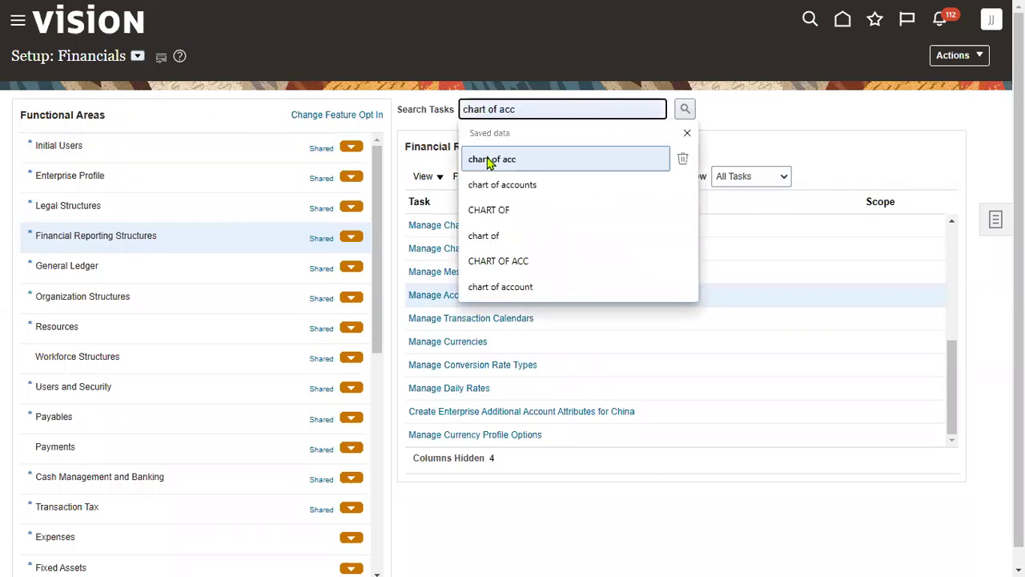
click(488, 159)
click(684, 108)
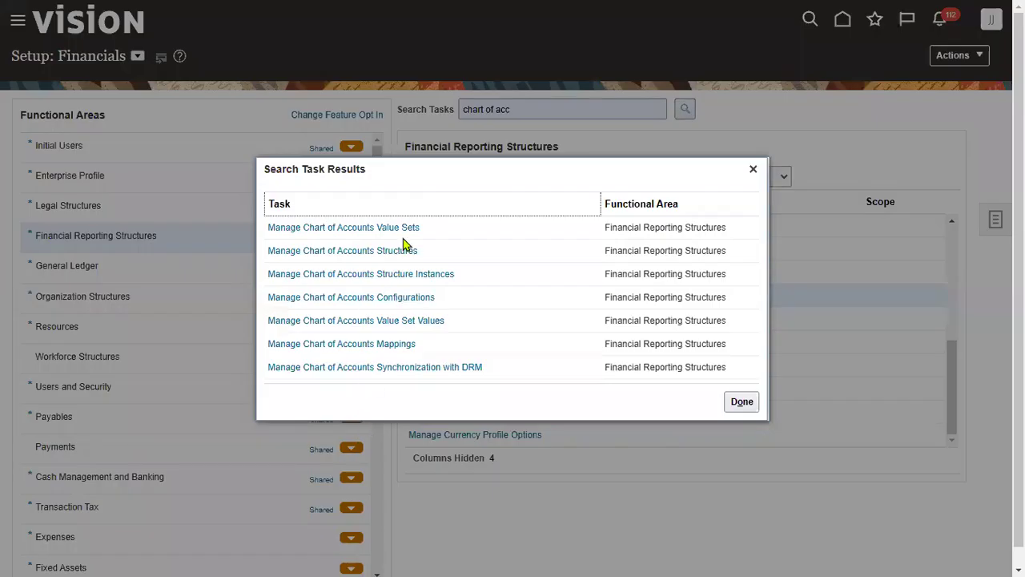
click(406, 227)
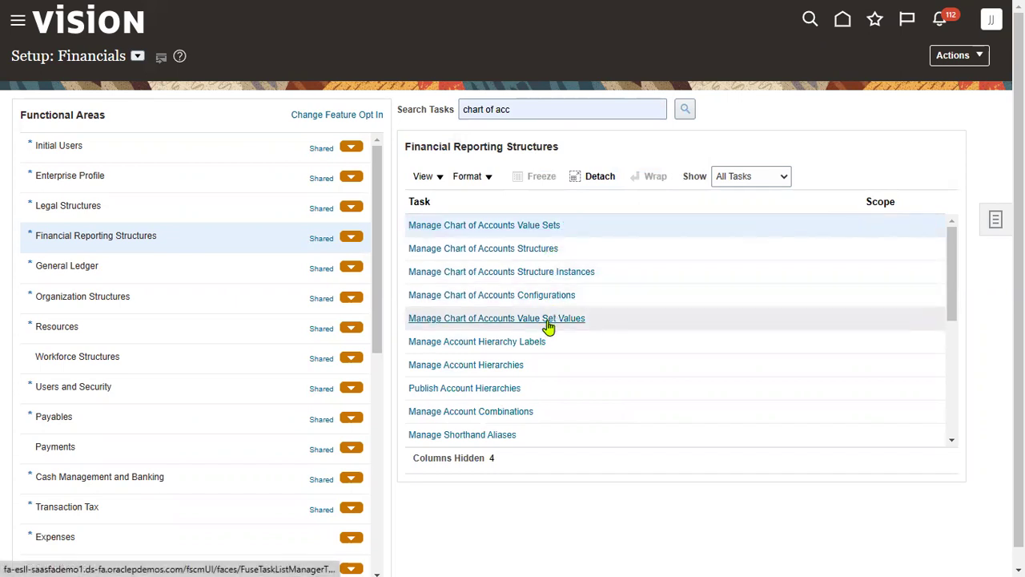
click(533, 228)
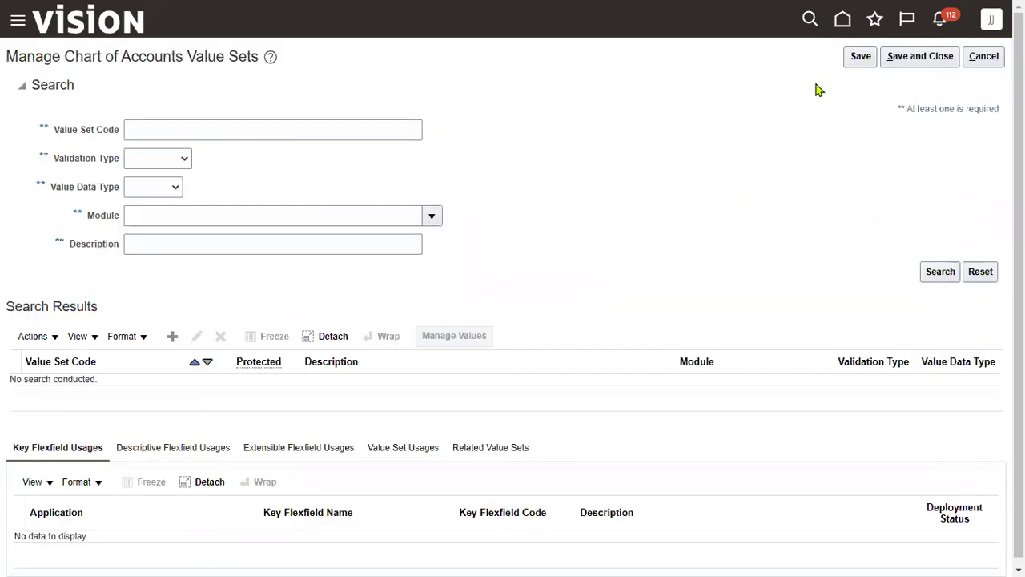
Create a new value set with code and description SONY Company
click(174, 337)
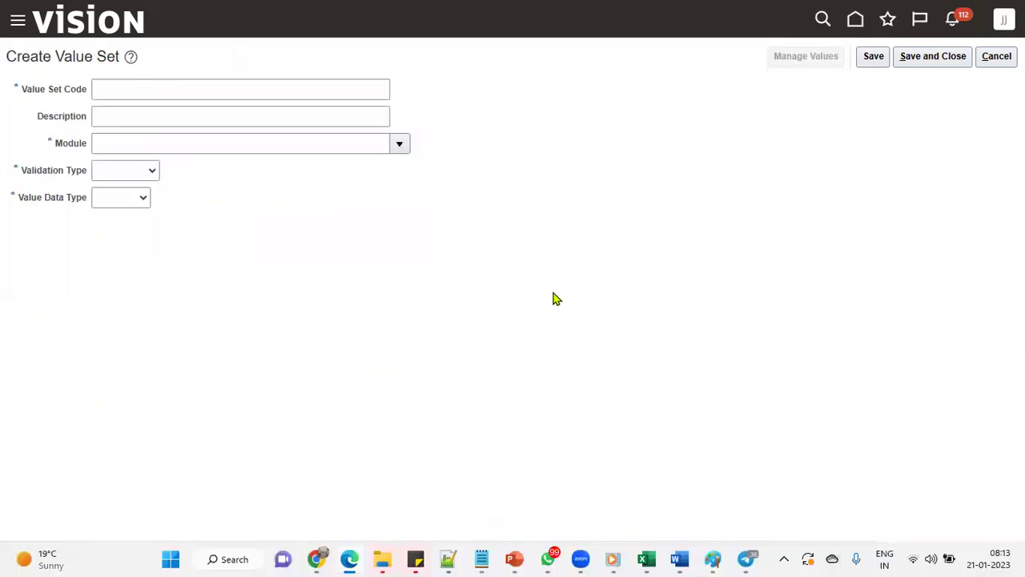
click(192, 86)
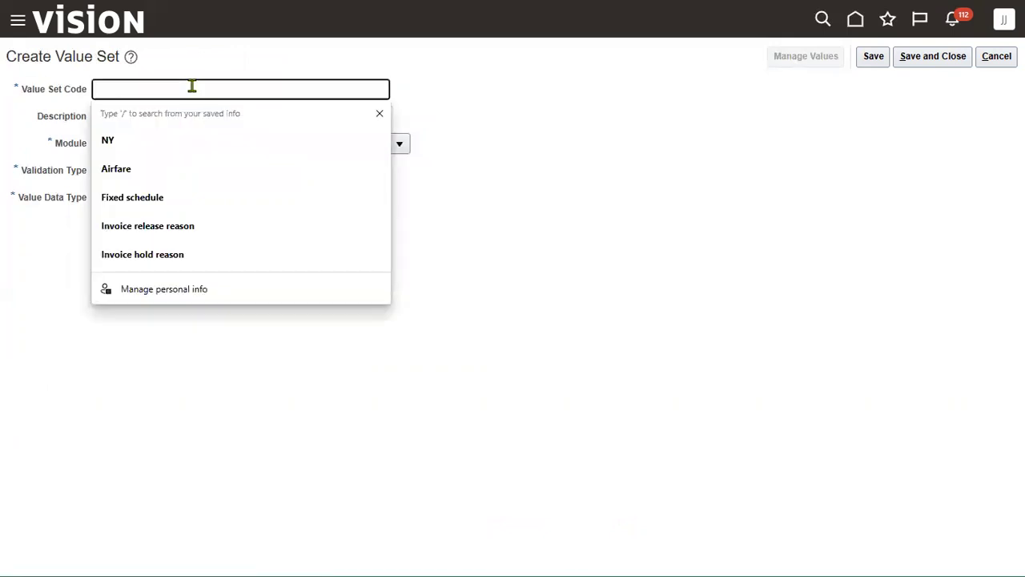
text(SONY)
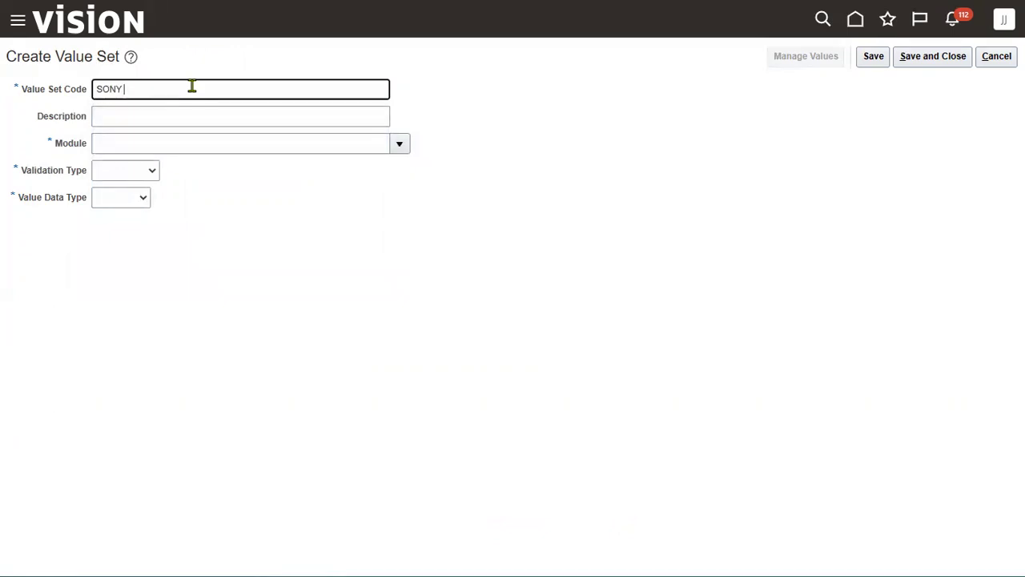
text( Company)
key(ctrl+a)
key(ctrl+c)
key(Tab)
key(ctrl+v)
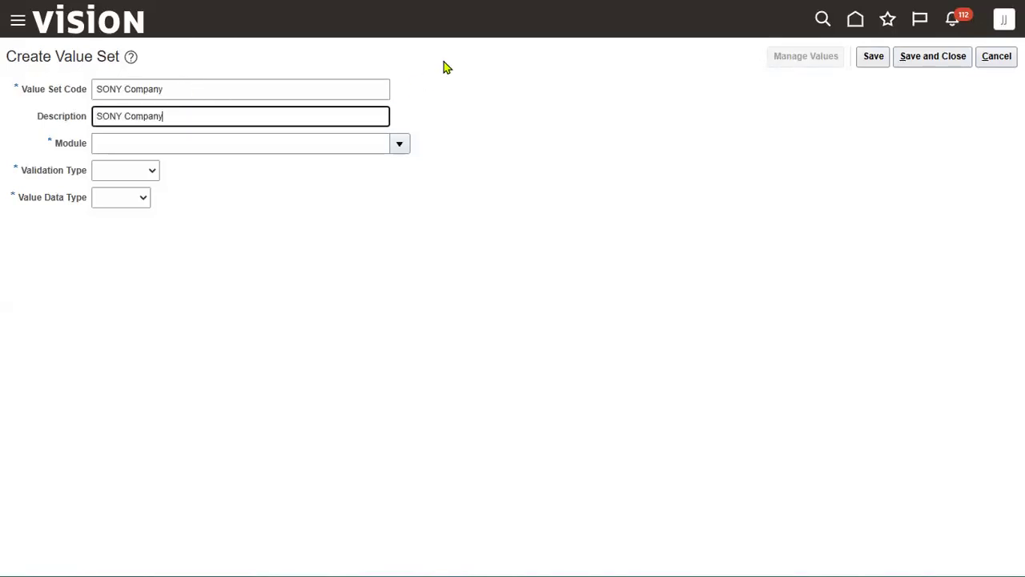
key(super)
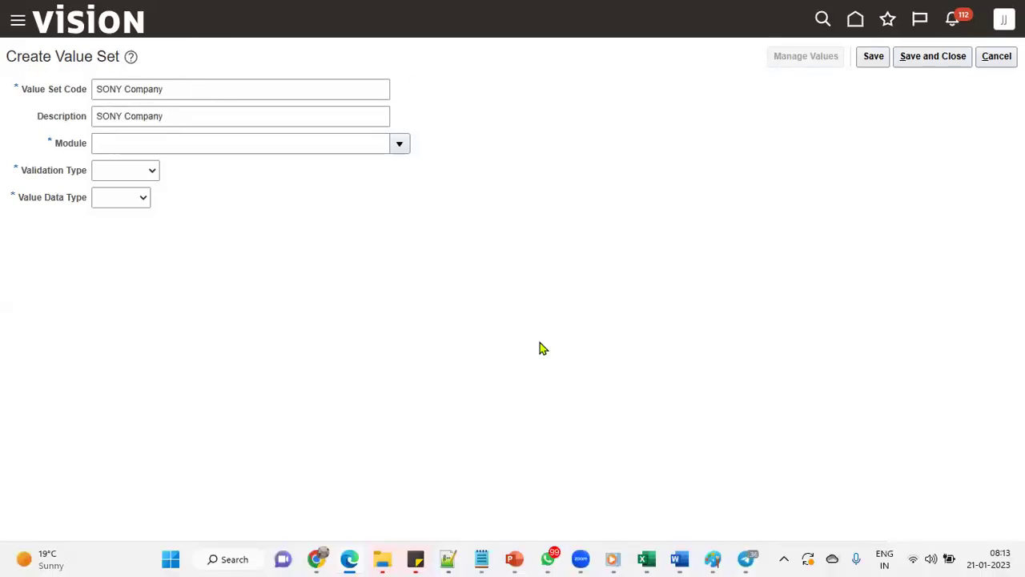
Set General Ledger, Independent, Character Text, maximum length 4, then save and close
click(399, 144)
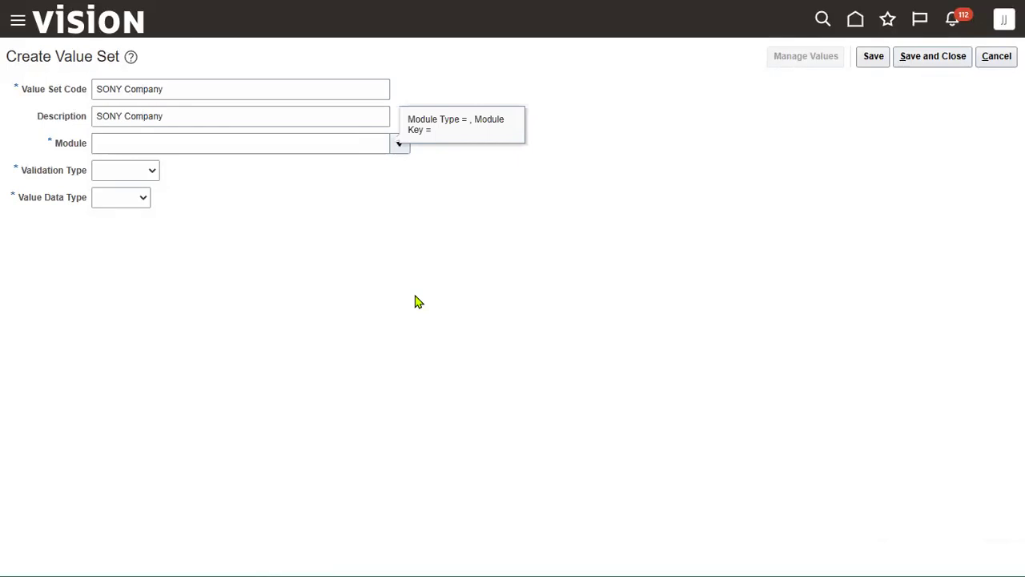
click(152, 355)
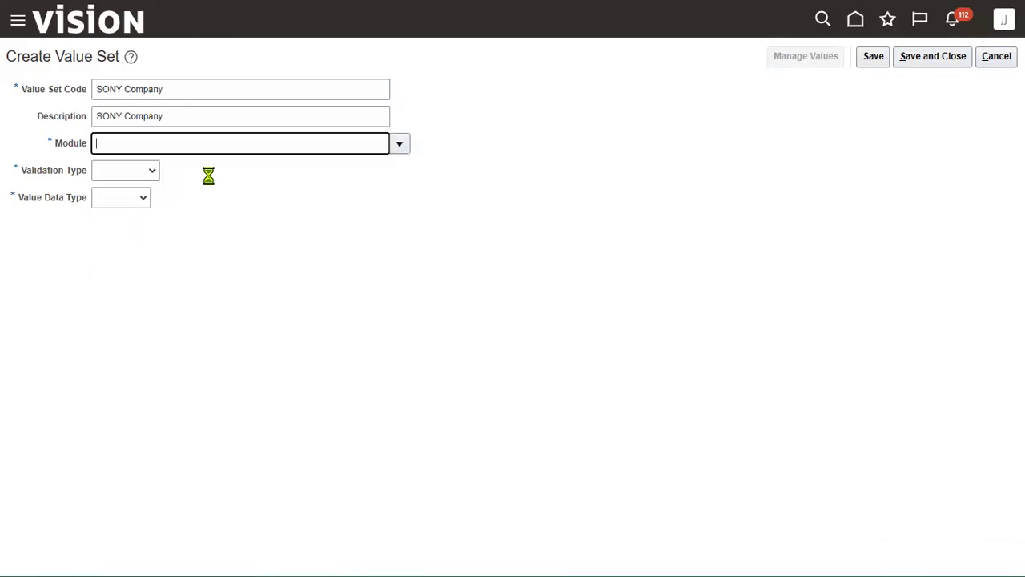
click(153, 171)
click(141, 210)
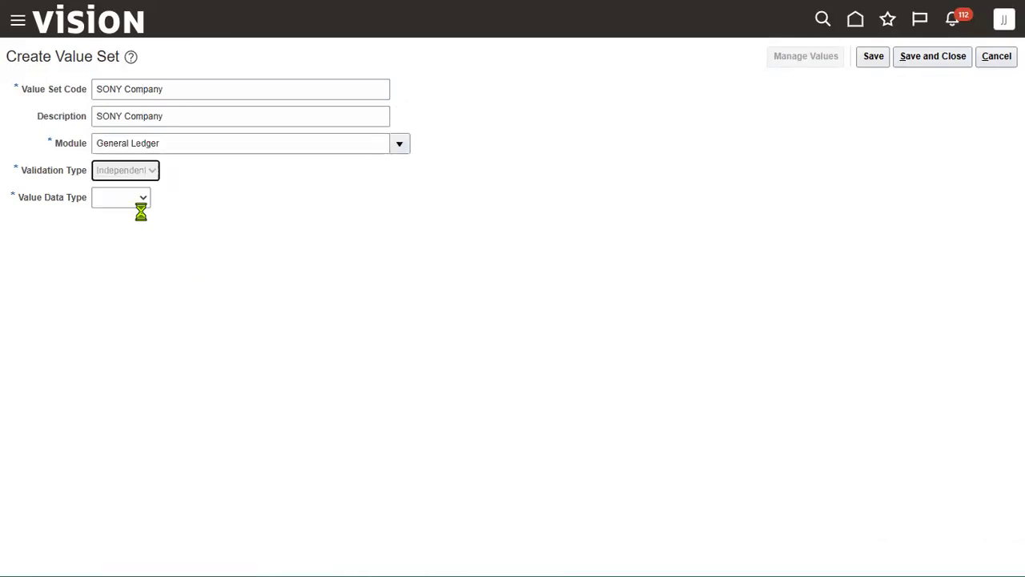
click(195, 198)
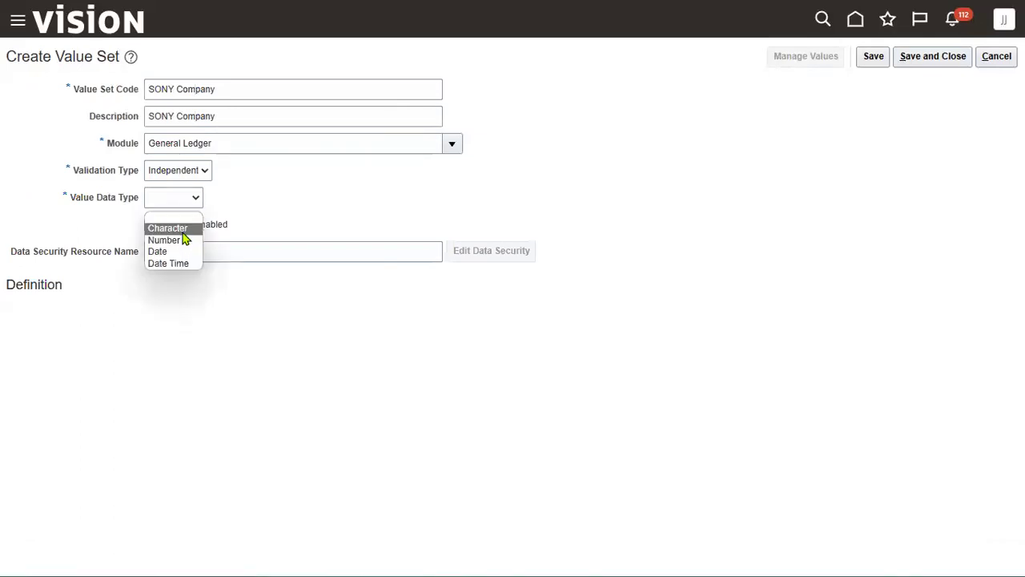
click(183, 232)
click(133, 316)
click(125, 346)
click(120, 340)
text(4)
click(363, 377)
click(873, 57)
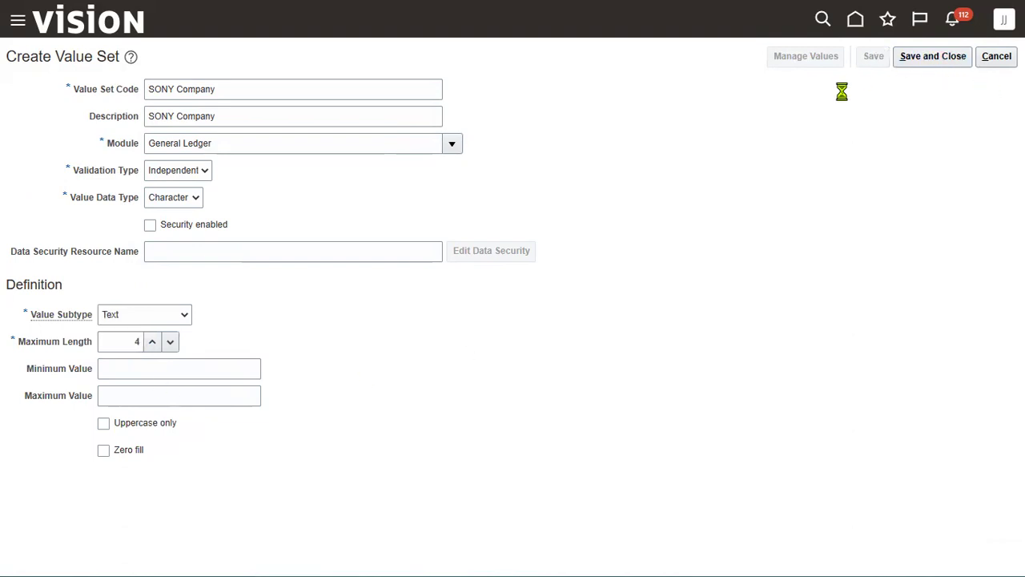
click(921, 60)
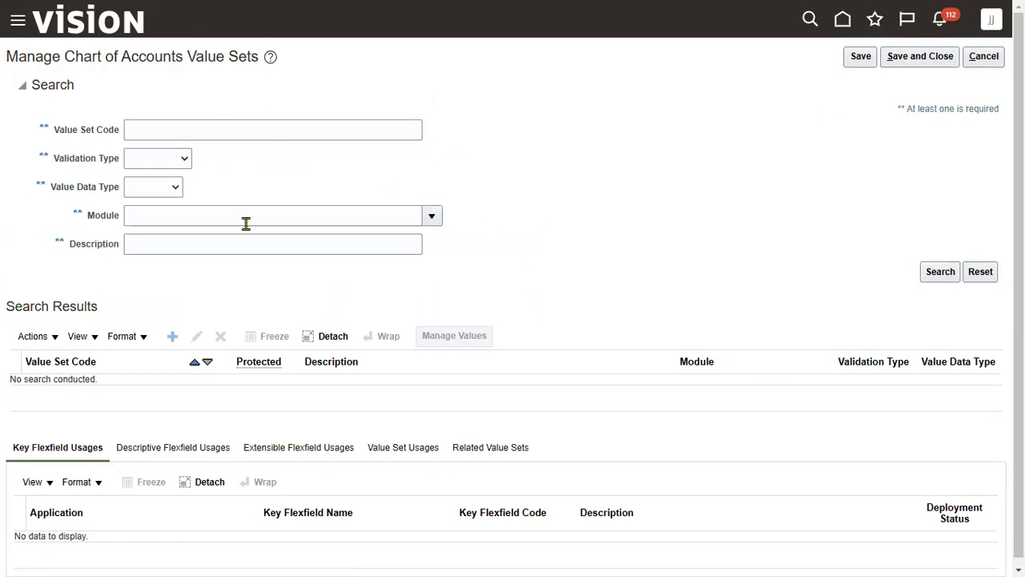
Enter 'SONY Department' as the value set code and description, with module General Ledger
click(207, 80)
text(SONY Department)
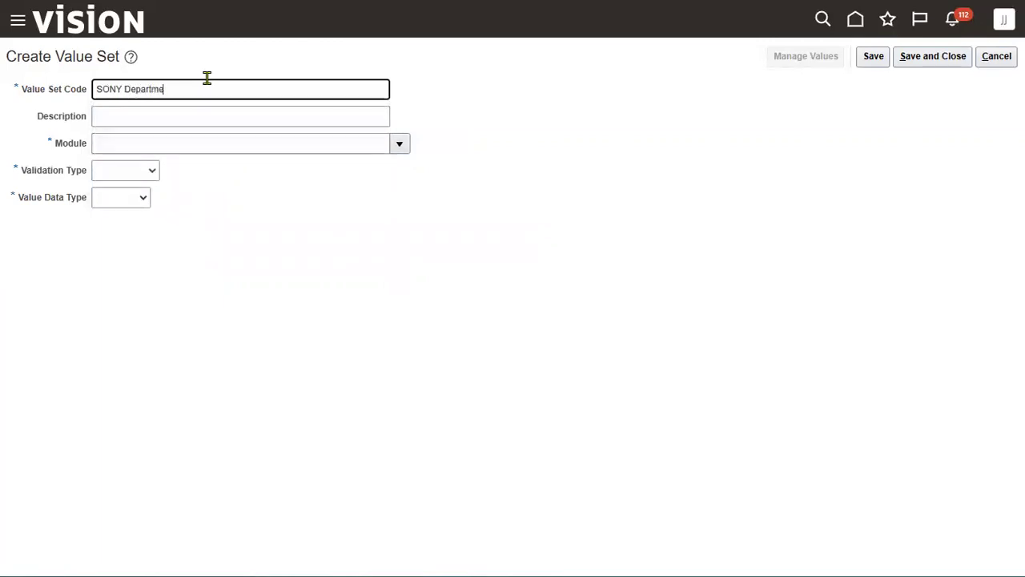
key(ctrl+a)
key(ctrl+c)
key(Tab)
key(ctrl+v)
key(Tab)
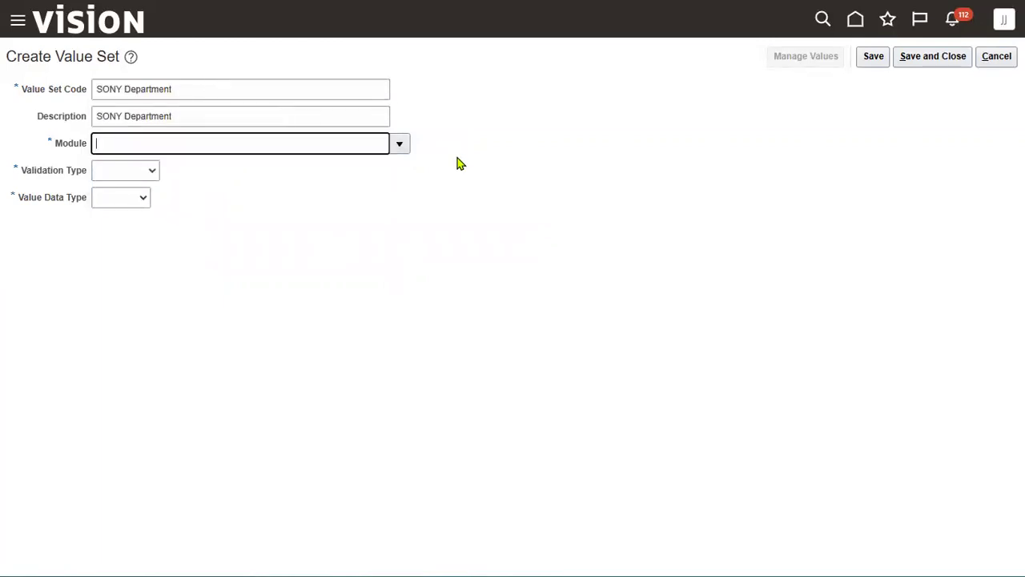
click(402, 150)
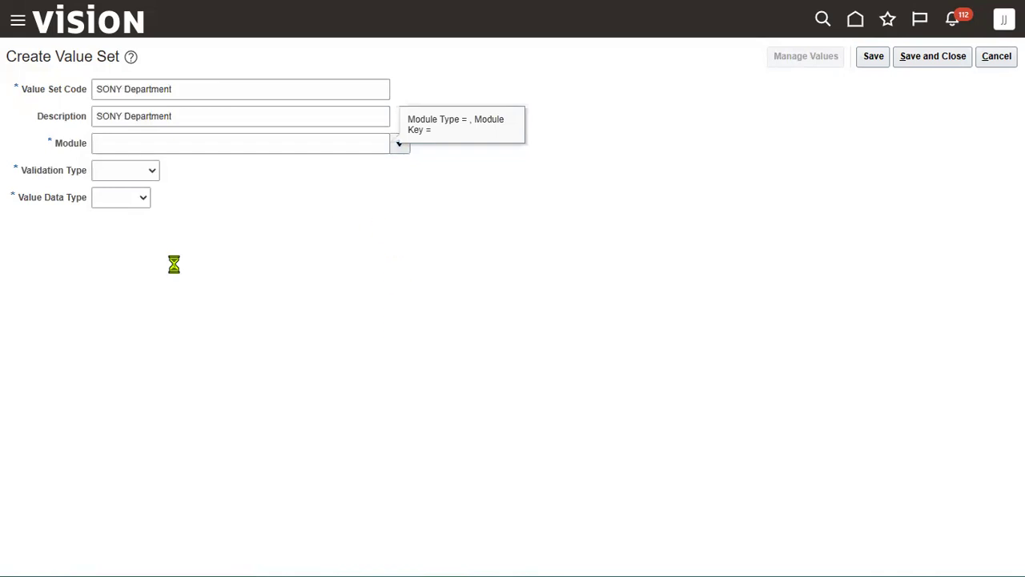
click(149, 205)
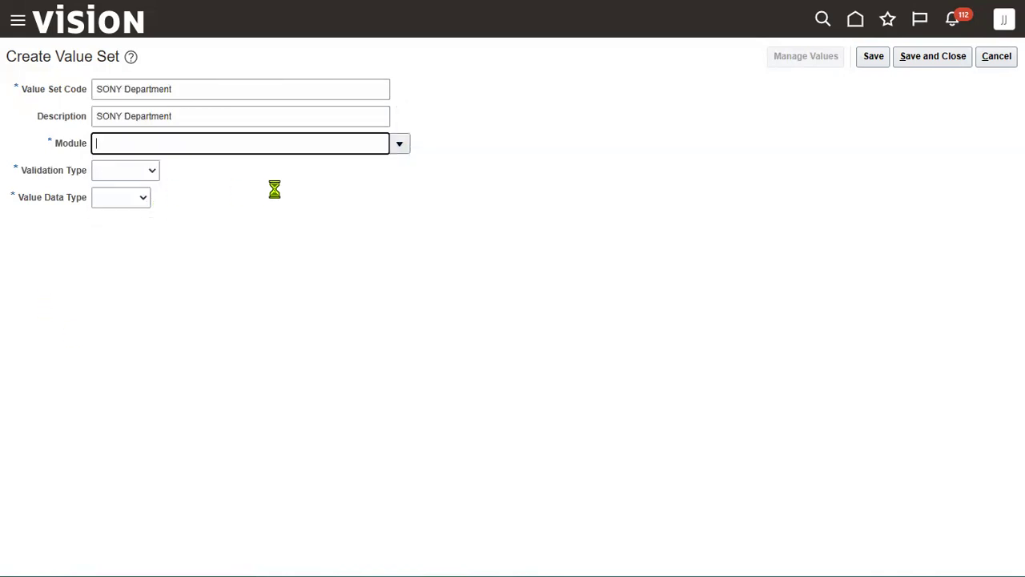
Make it Independent, Character Text with maximum length 5, then save and close to the setup tasks
click(154, 171)
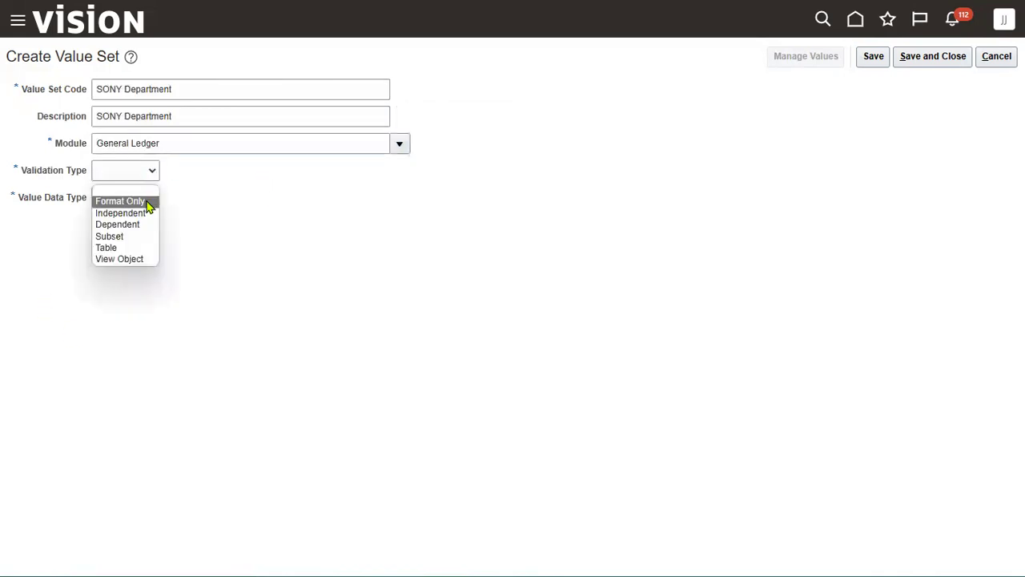
click(147, 213)
click(156, 198)
click(171, 228)
click(161, 317)
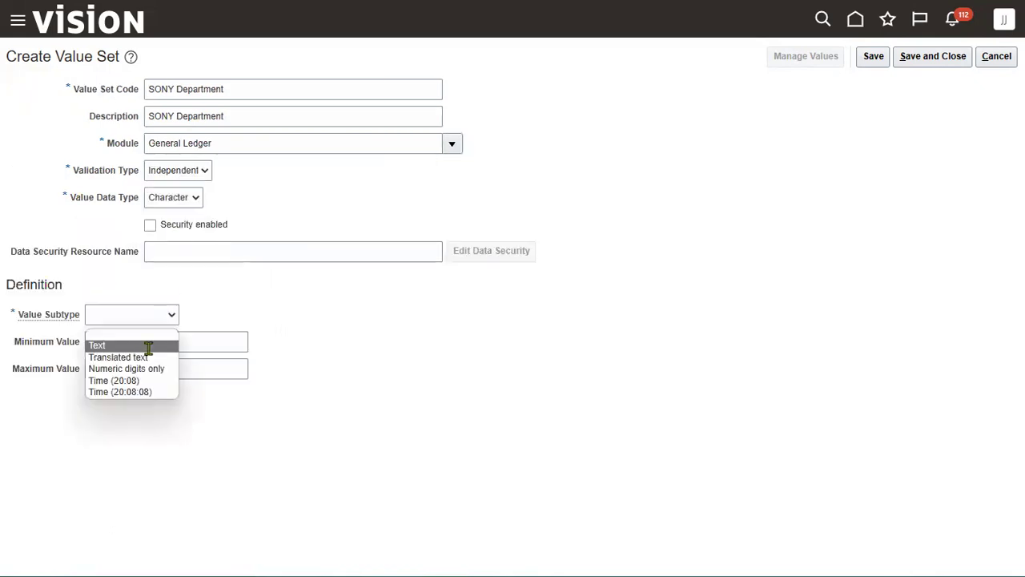
click(144, 345)
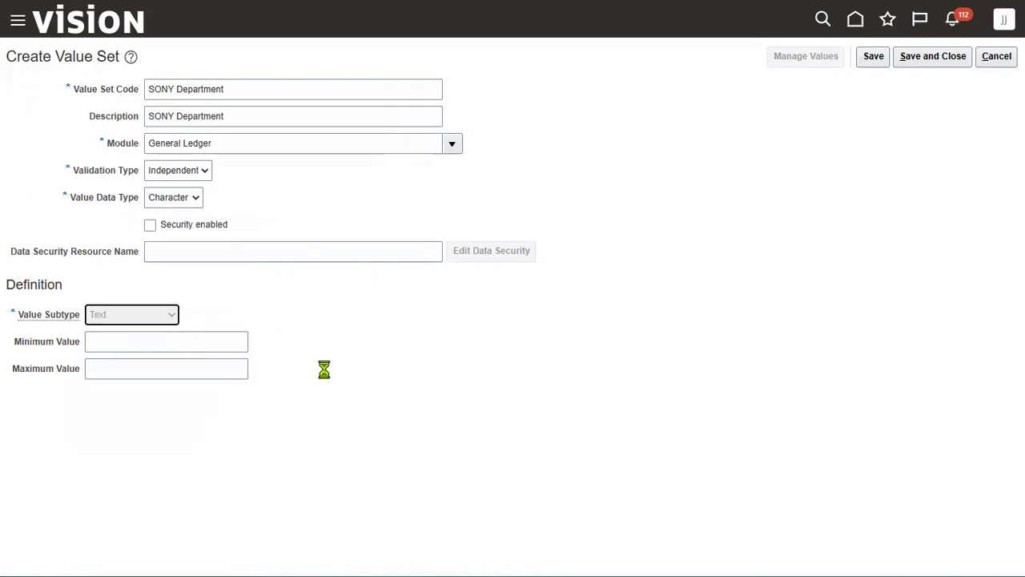
click(131, 345)
text(5)
click(874, 56)
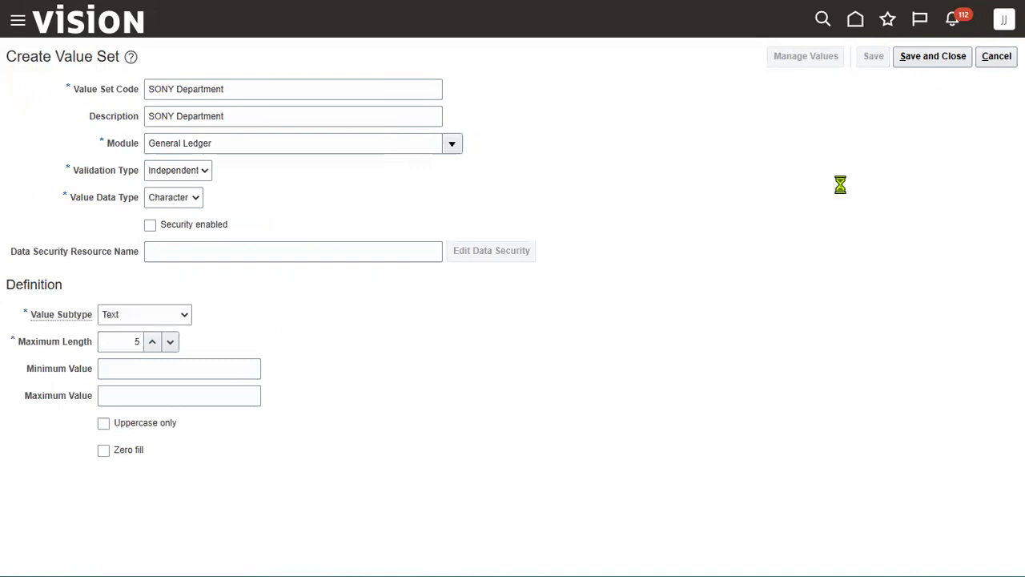
click(939, 57)
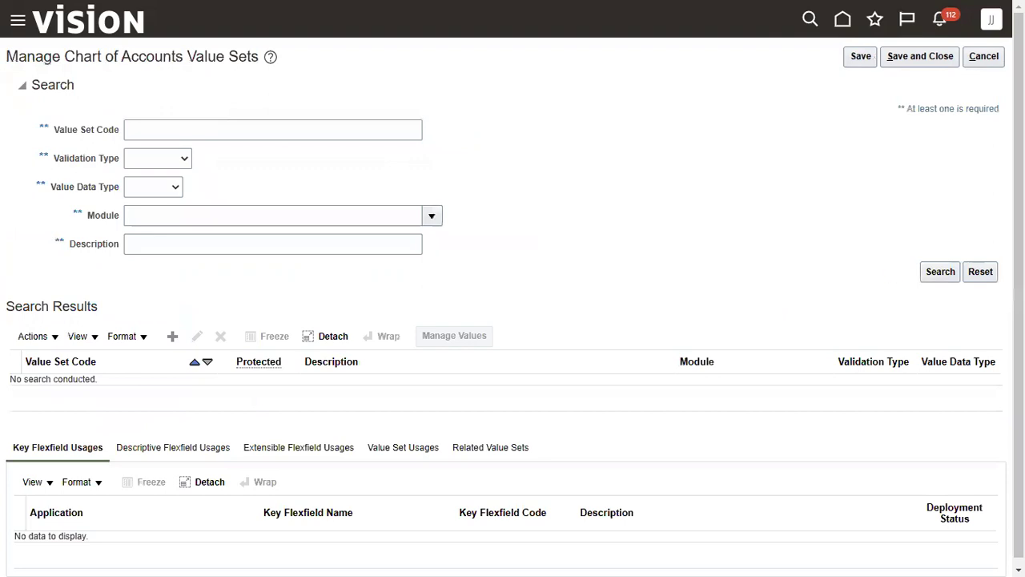
click(932, 59)
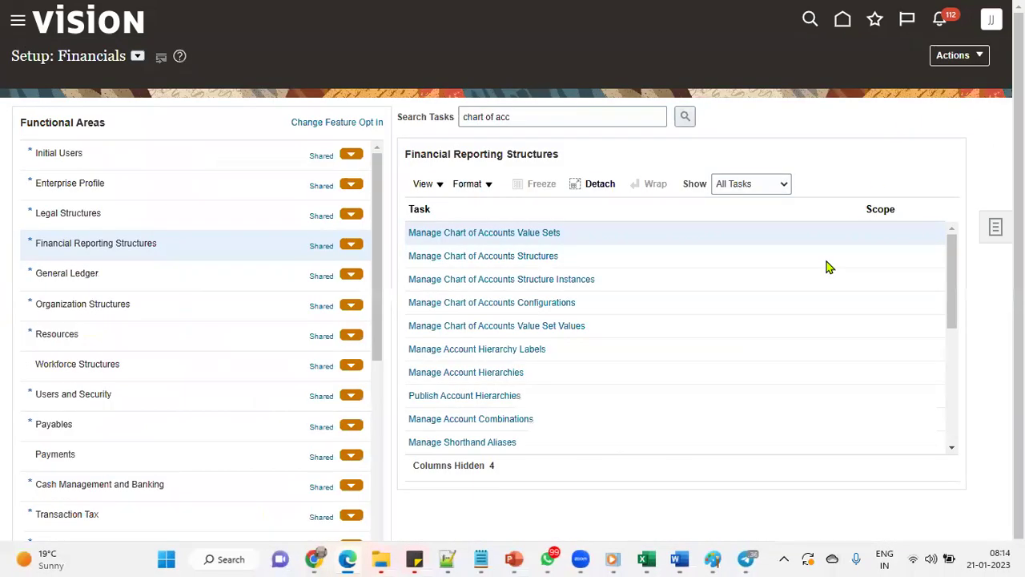
In the Ledger Setup sheet, enter Yes in cell C11 for Create Value sets
key(alt+Tab)
click(469, 305)
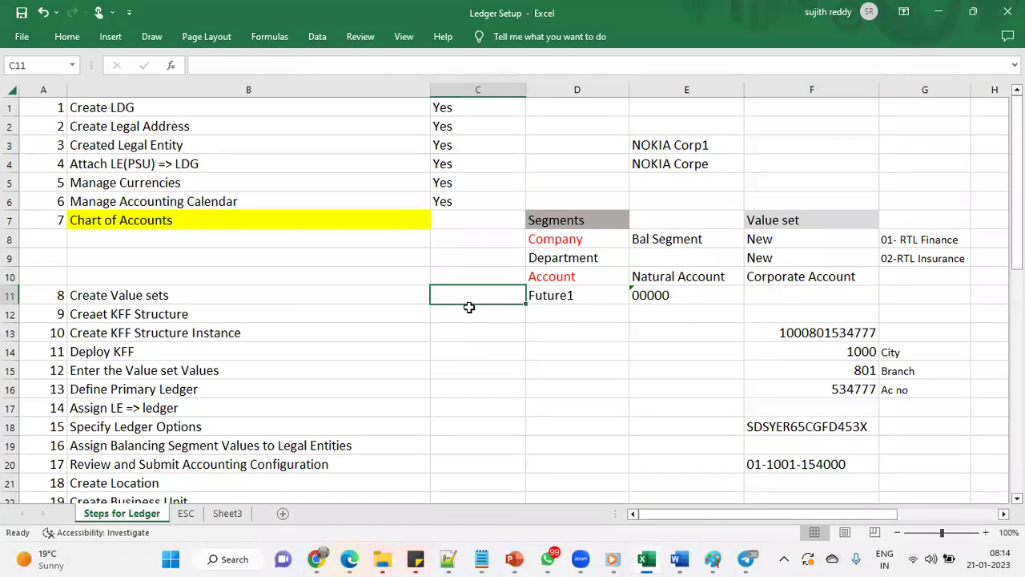
text(Yes)
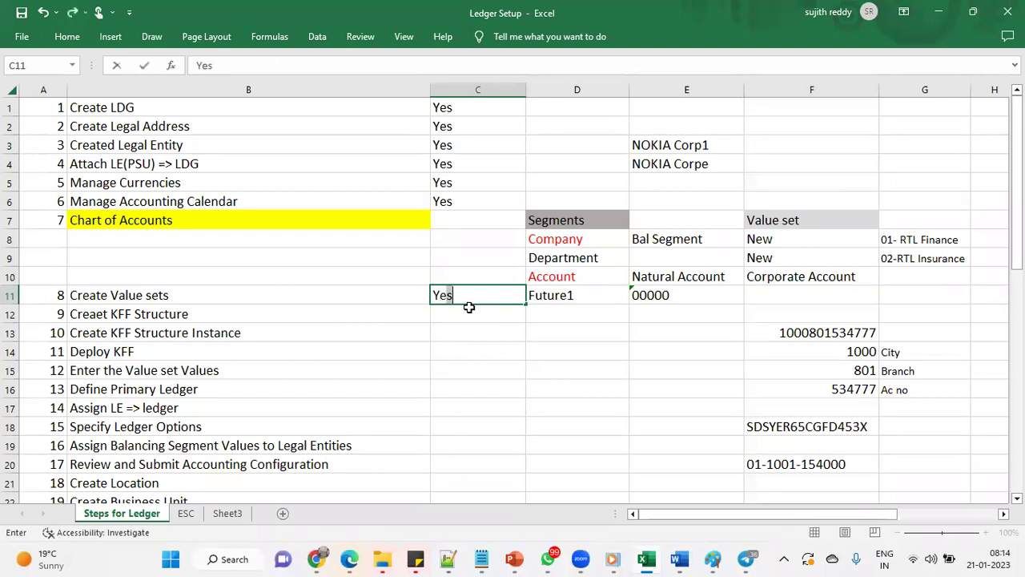
click(457, 369)
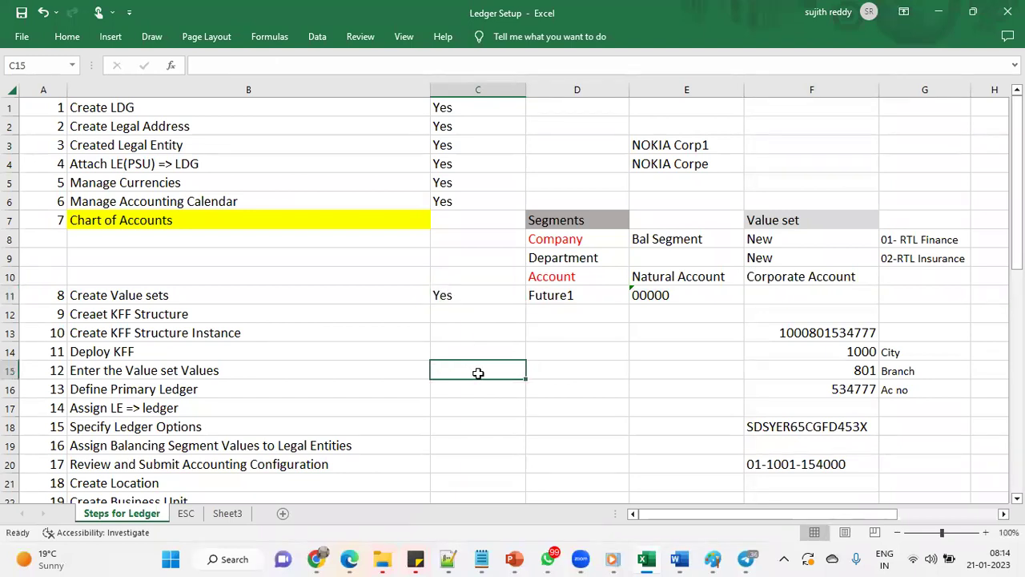
click(462, 292)
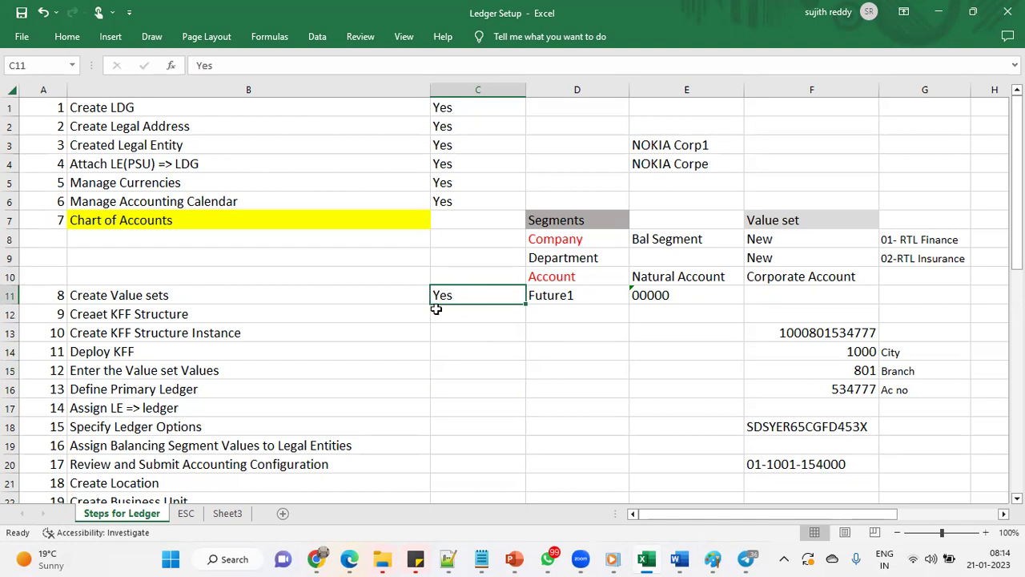
Review the planned Company, Department and Account segments and value sets, then return to Setup: Financials
click(398, 312)
click(483, 313)
drag(783, 239, 785, 274)
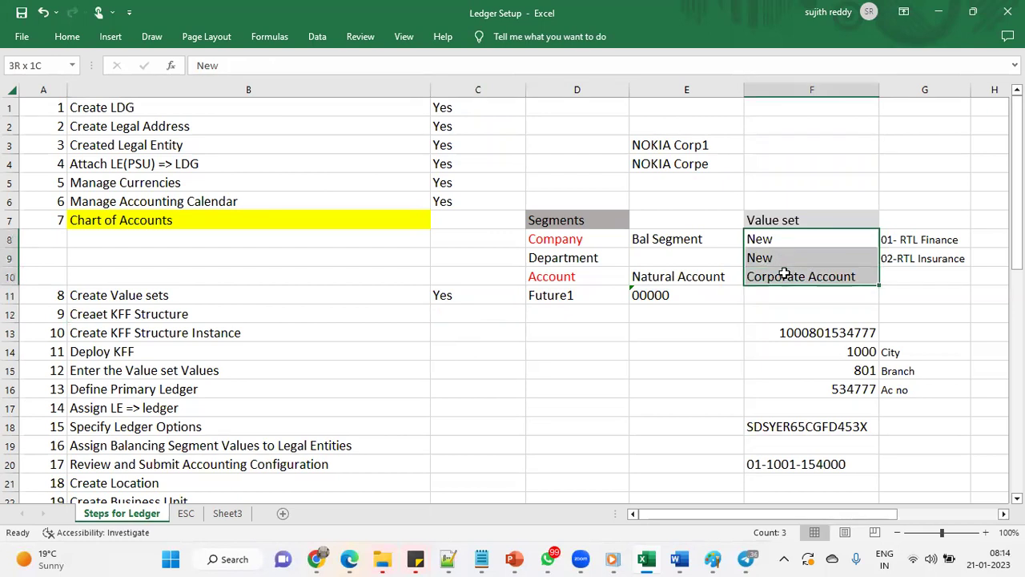
drag(590, 240, 590, 274)
click(513, 310)
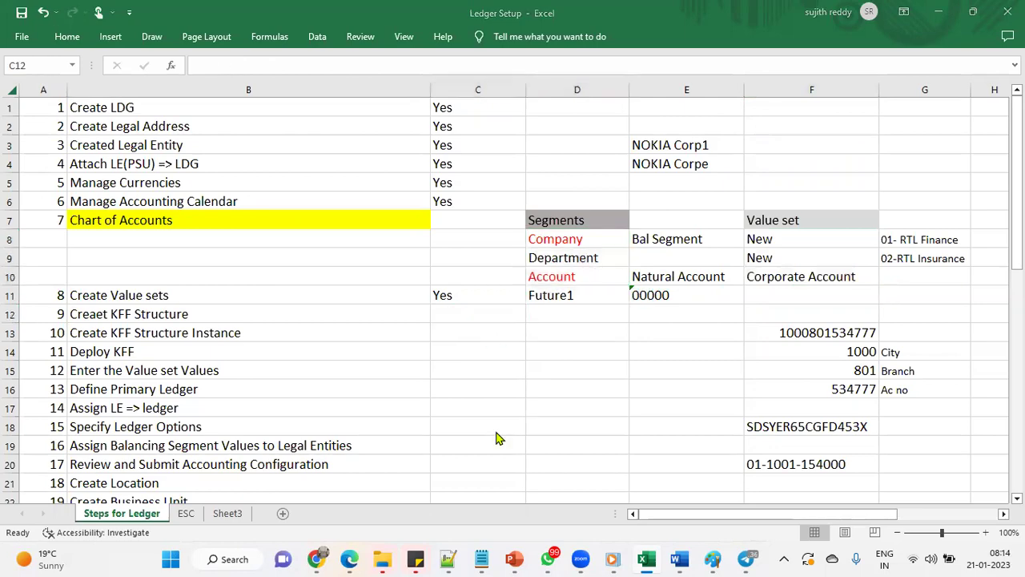
key(super+Tab)
key(Return)
Open Manage Chart of Accounts Structures to see the deployed GL# Accounting Flexfield
click(545, 250)
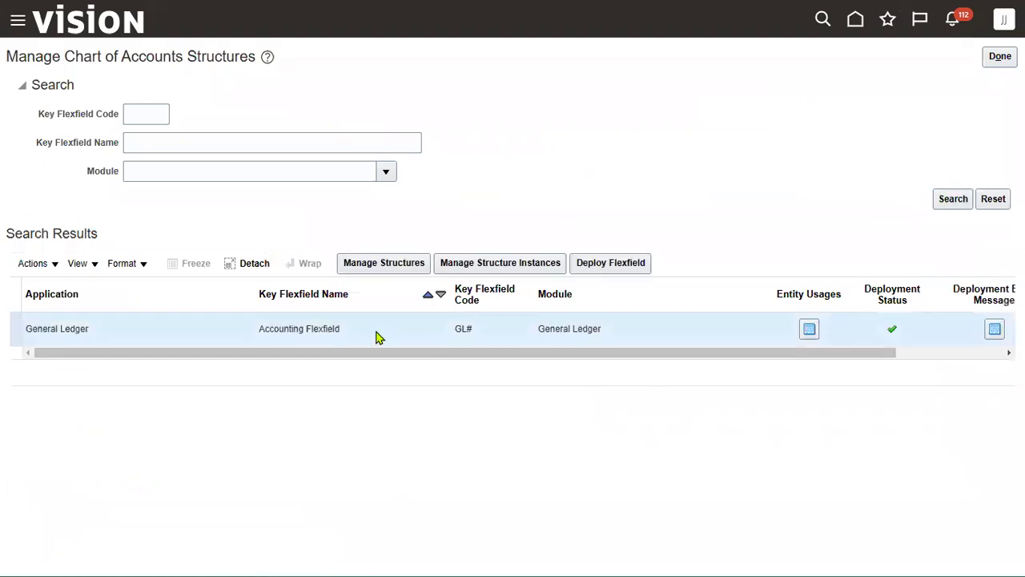
mouse_move(892, 333)
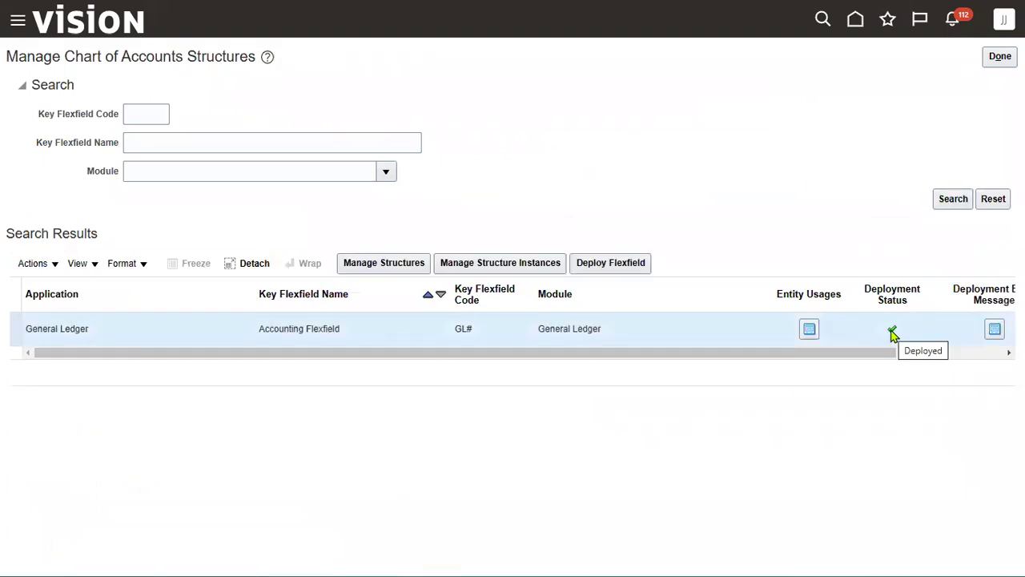
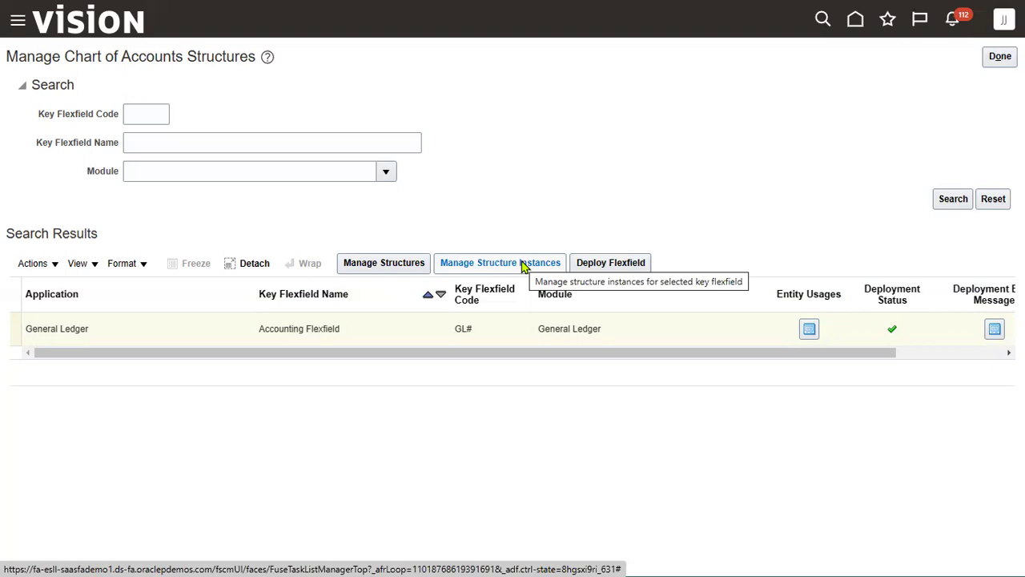
List the accounting flexfield's key flexfield structures and start creating a new one
click(401, 264)
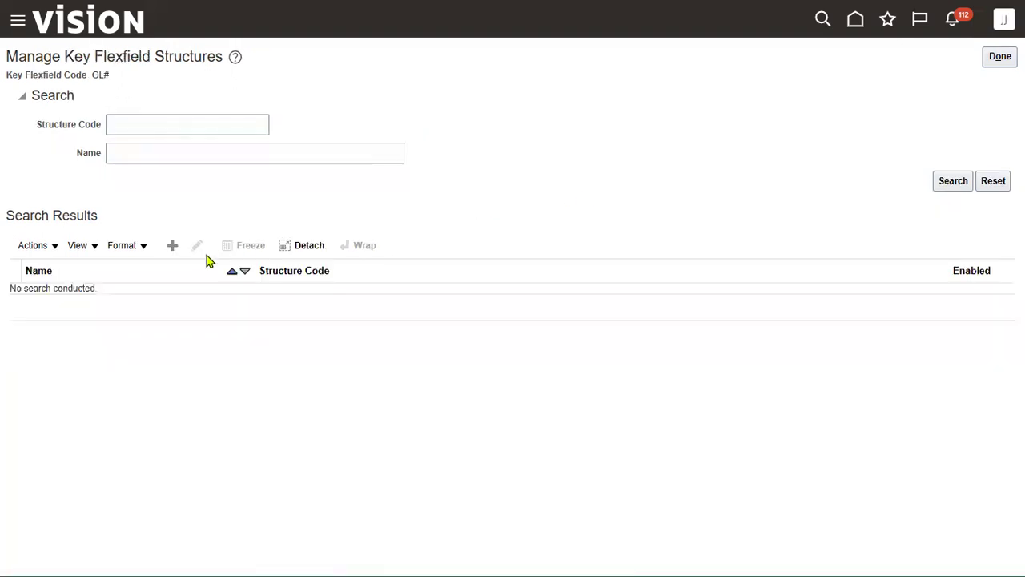
click(945, 181)
click(173, 245)
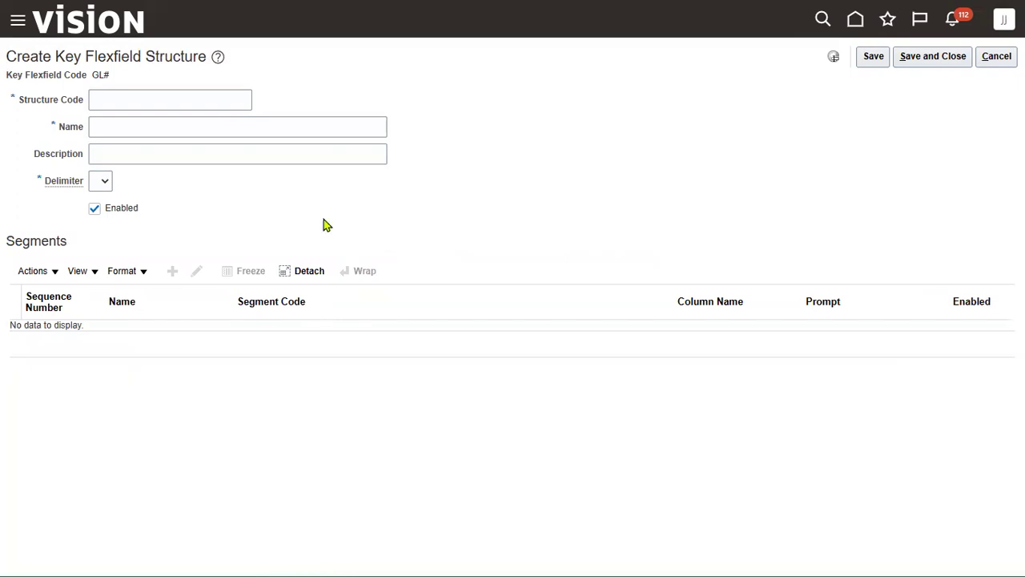
Enter SONY_COA as structure code, name and description, with a hyphen delimiter
click(126, 101)
text(SON)
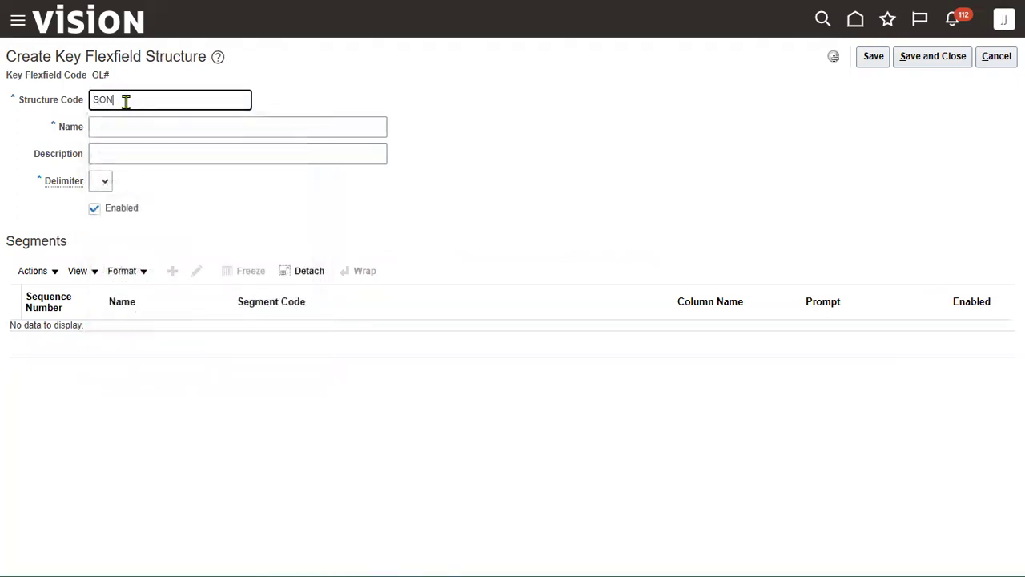
text(Y_COA)
key(ctrl+a)
key(ctrl+c)
key(Tab)
key(ctrl+v)
key(Tab)
key(ctrl+v)
key(Tab)
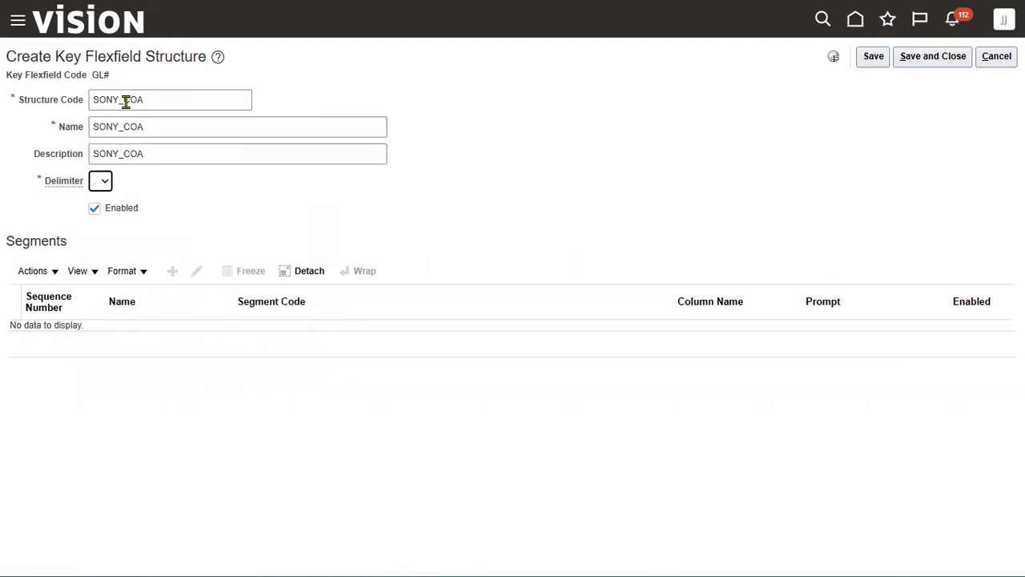
key(minus)
key(alt+Tab)
Review the Rent - HYD expense row in Ledger Setup, then confirm the hyphen delimiter
scroll(609, 401, down, 12)
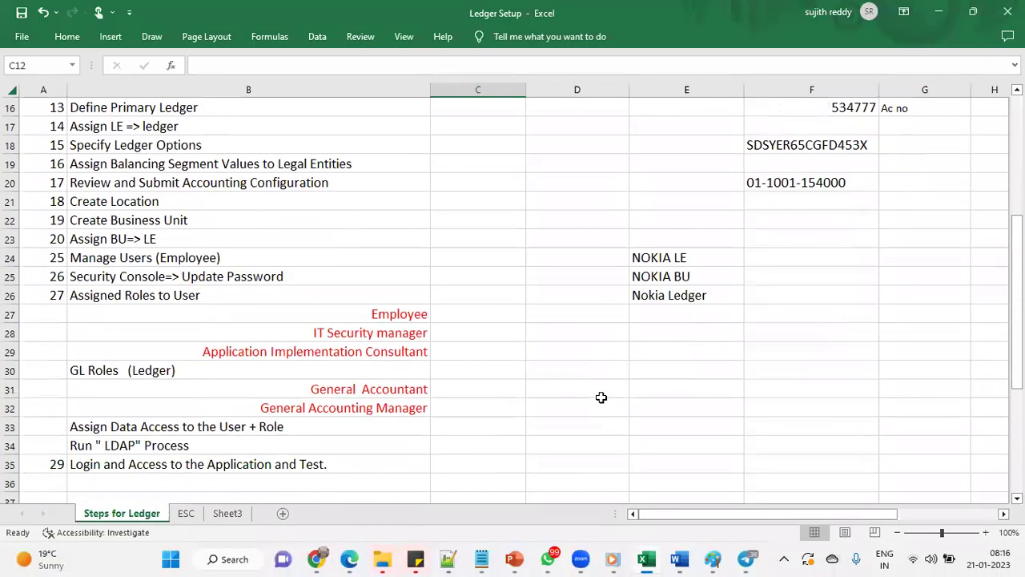
click(442, 294)
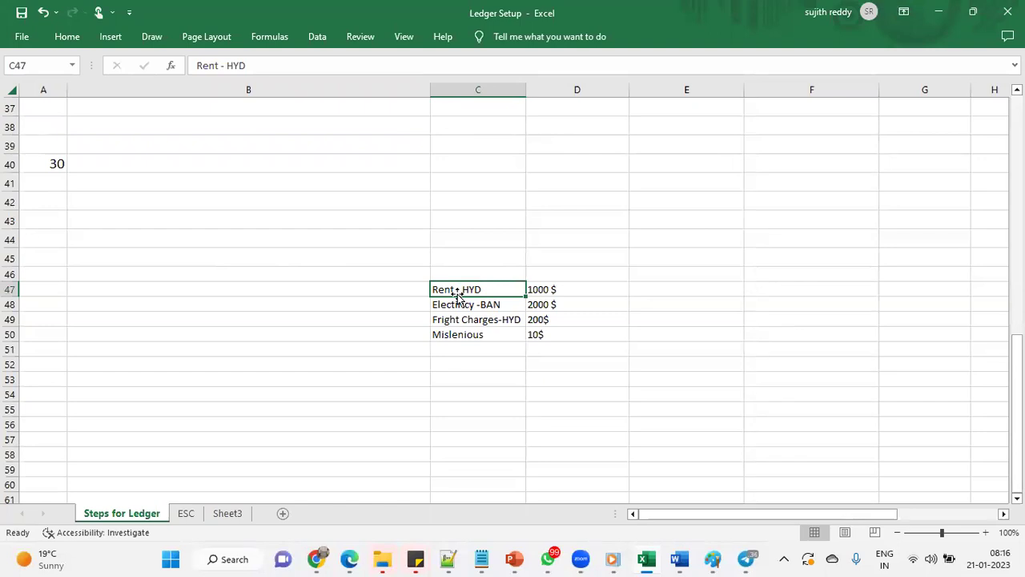
key(alt+Tab)
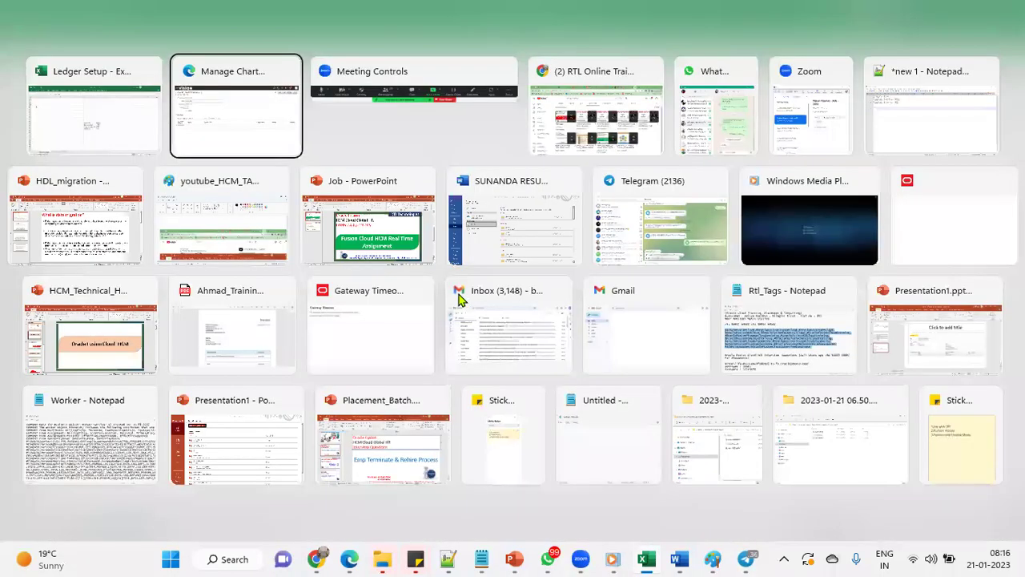
click(109, 203)
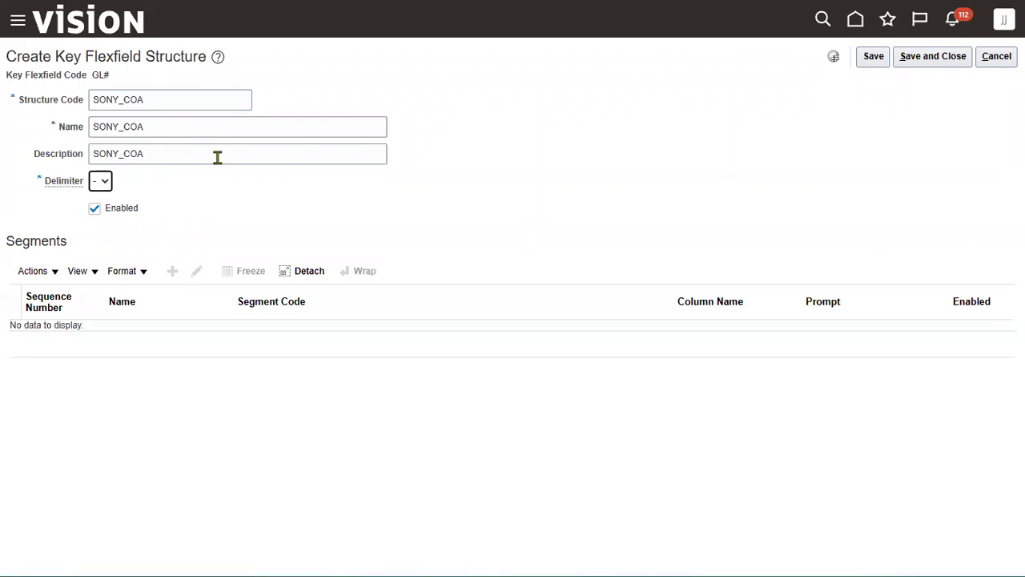
Save the structure and add segment SONY Company, sequence 1, as code, name, description and prompts
click(872, 56)
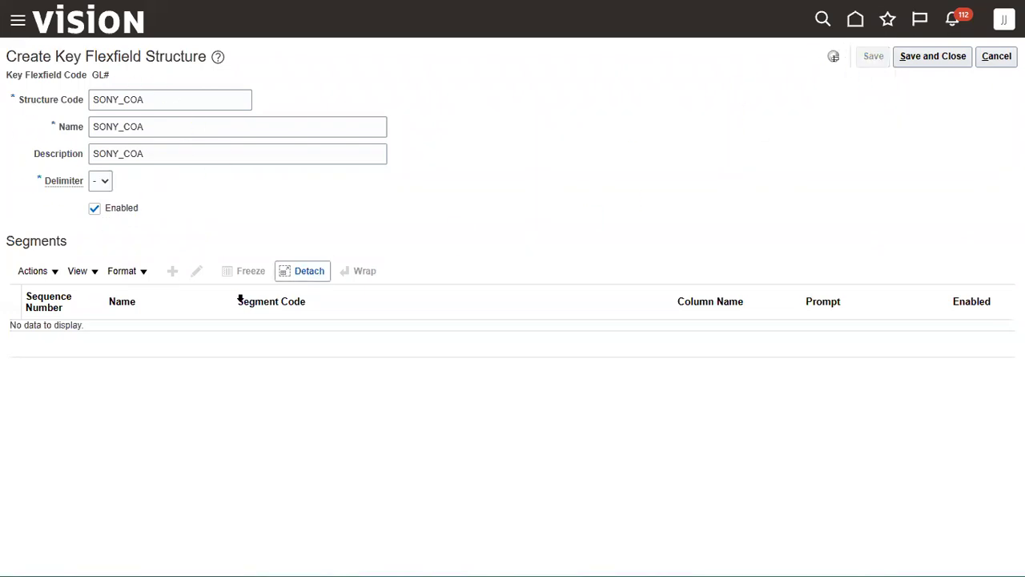
click(172, 265)
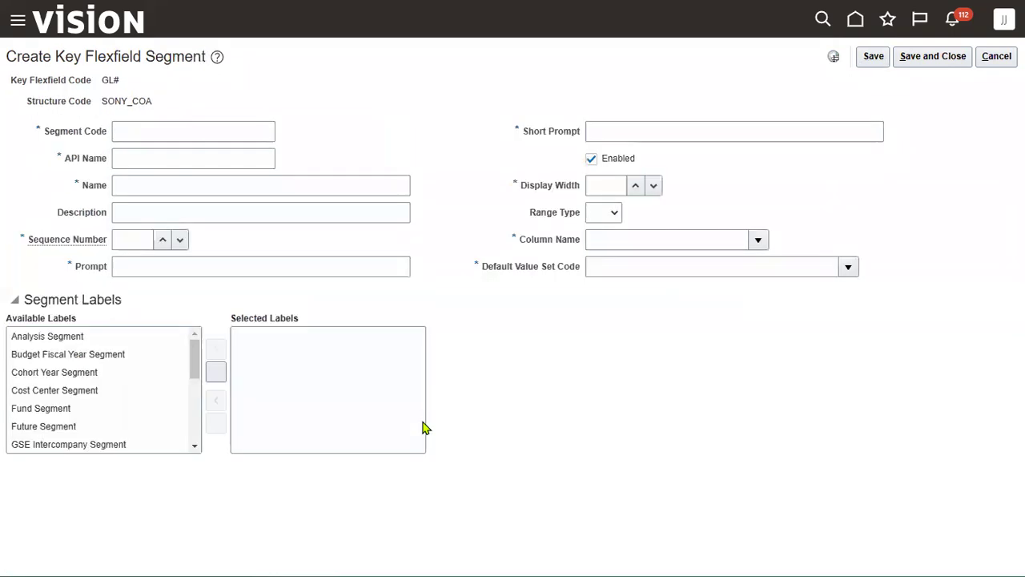
click(202, 133)
text(SON)
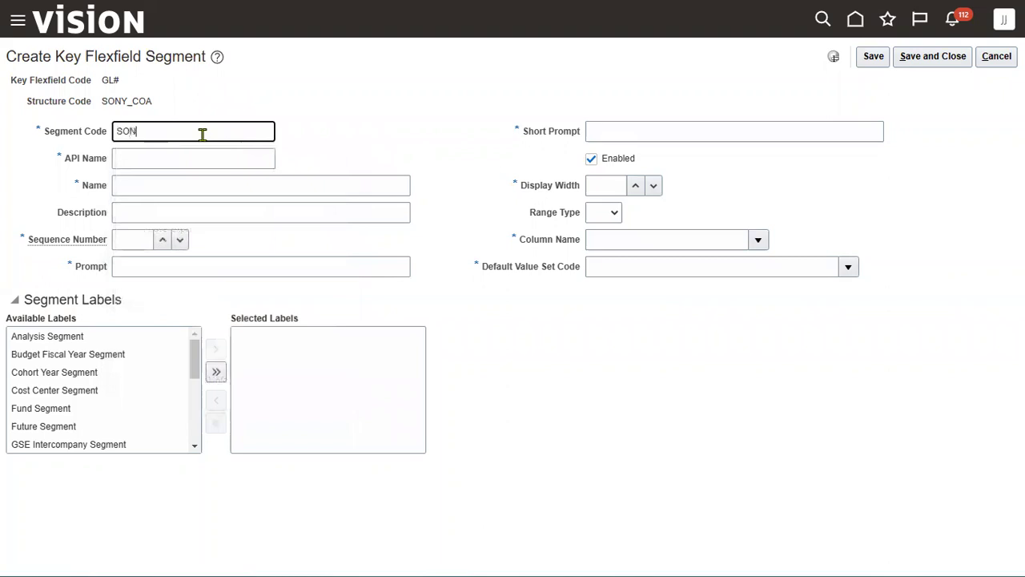
text(Y Company)
key(ctrl+a)
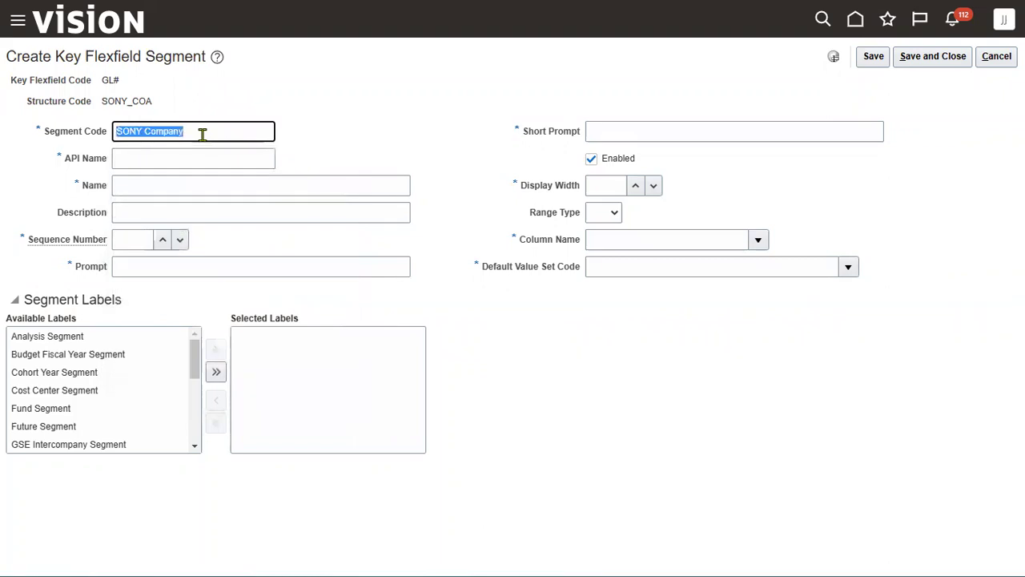
key(Tab)
key(Tab)
key(ctrl+v)
key(Tab)
key(ctrl+v)
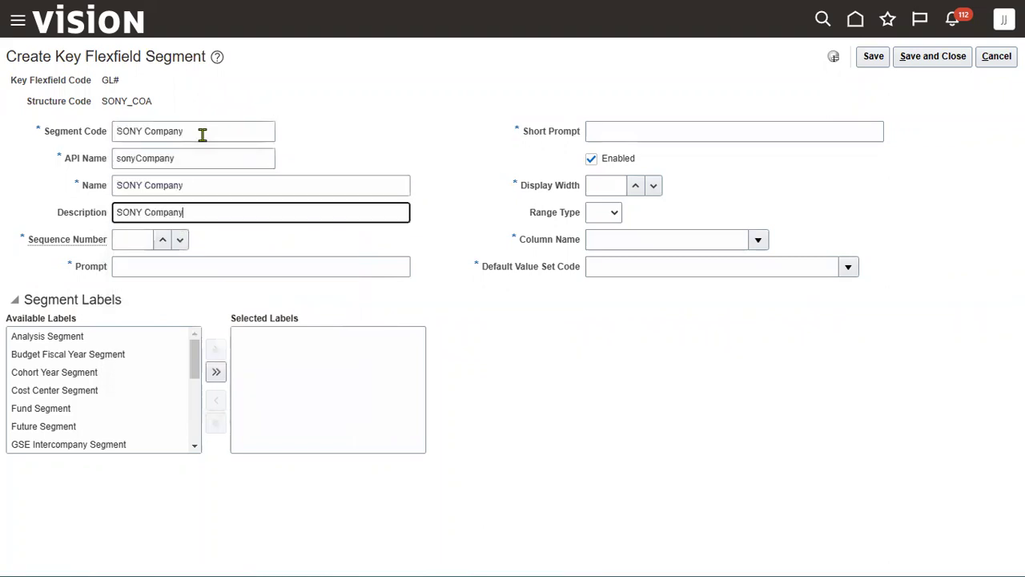
key(Tab)
text(1)
key(Tab)
key(ctrl+v)
key(Tab)
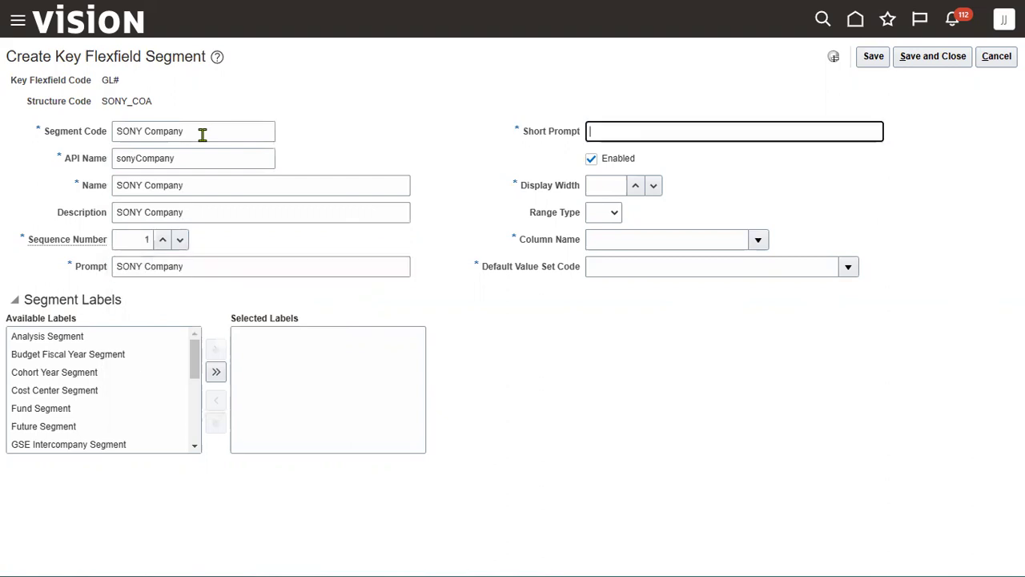
key(ctrl+v)
key(Tab)
key(Tab)
Map SONY Company to SEGMENT1 with the SONY Company value set and Primary Balancing Segment label
click(758, 241)
click(641, 287)
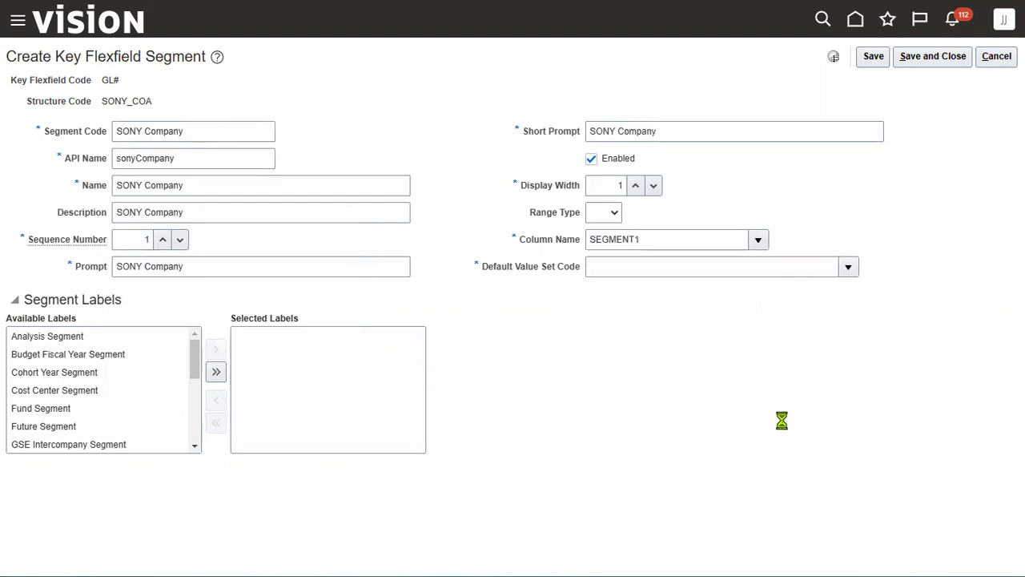
click(605, 516)
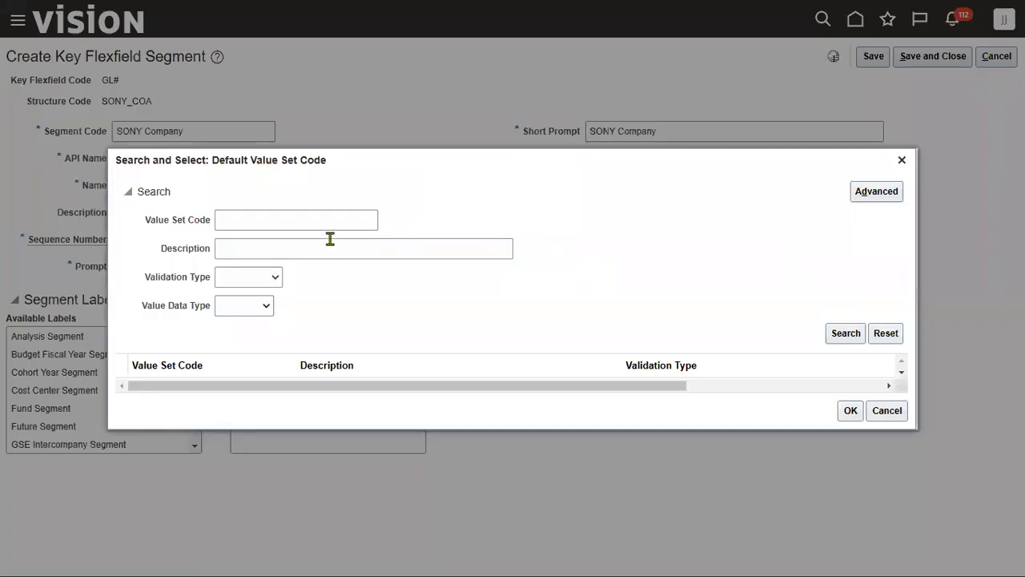
click(314, 221)
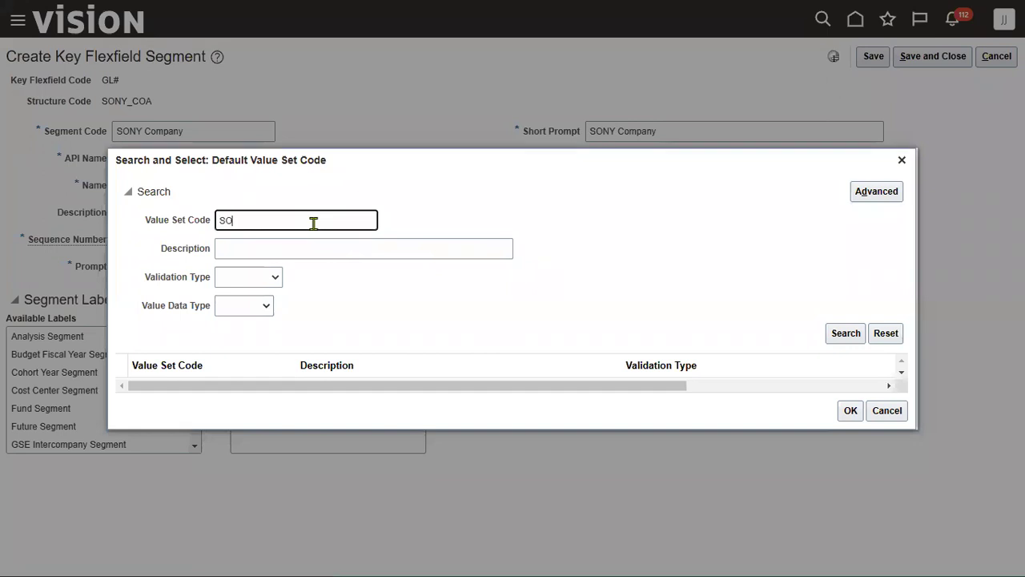
key(Return)
click(286, 368)
click(849, 437)
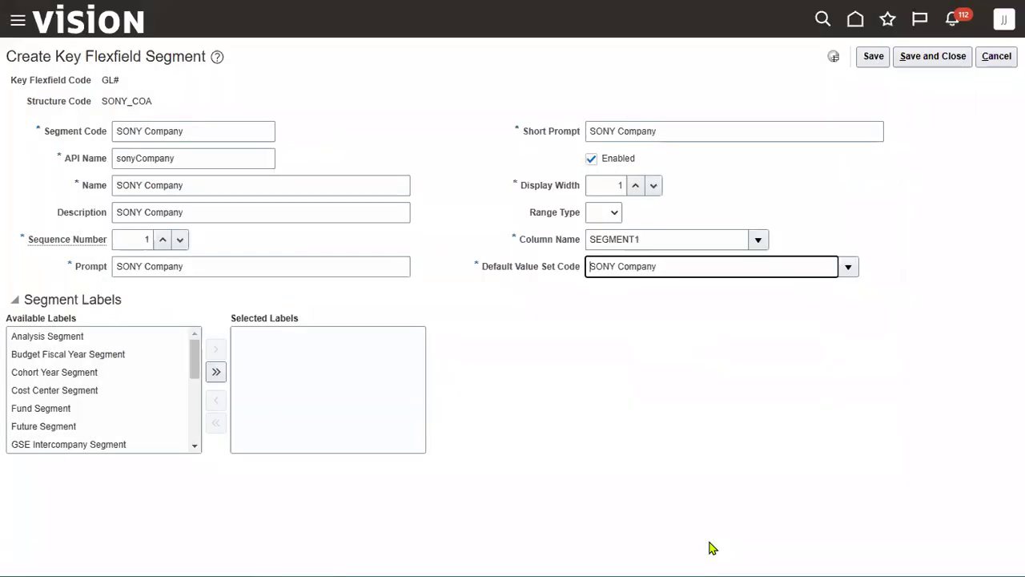
drag(196, 370, 197, 424)
click(103, 397)
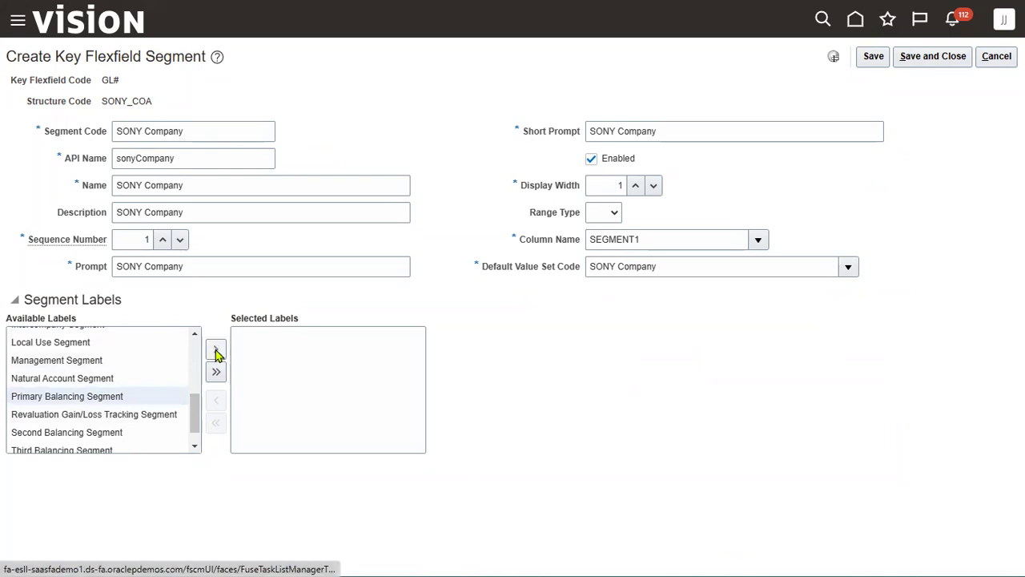
click(216, 353)
click(911, 58)
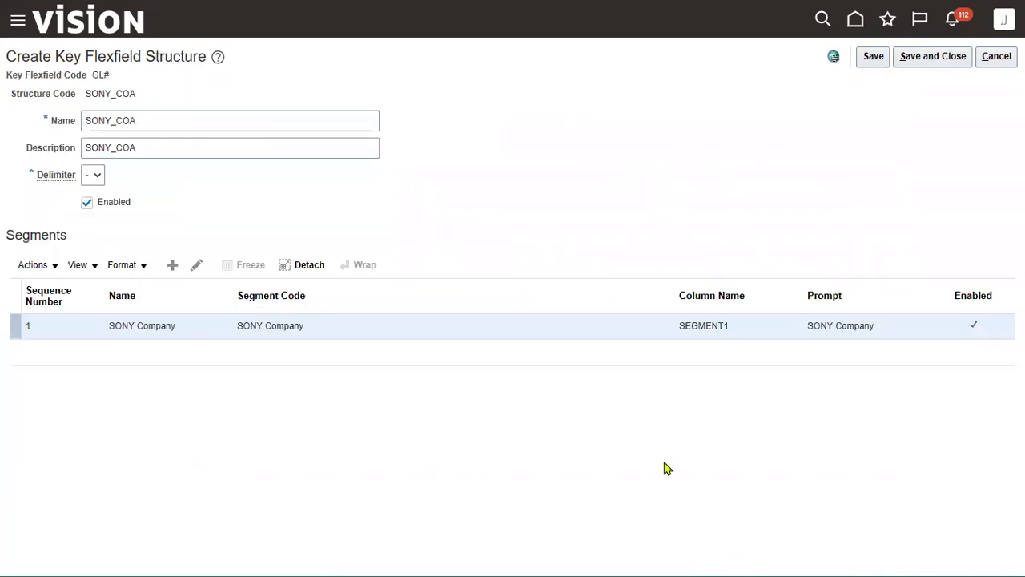
Add segment SONY Department, sequence 2, using it as code, name, description and prompts
click(169, 268)
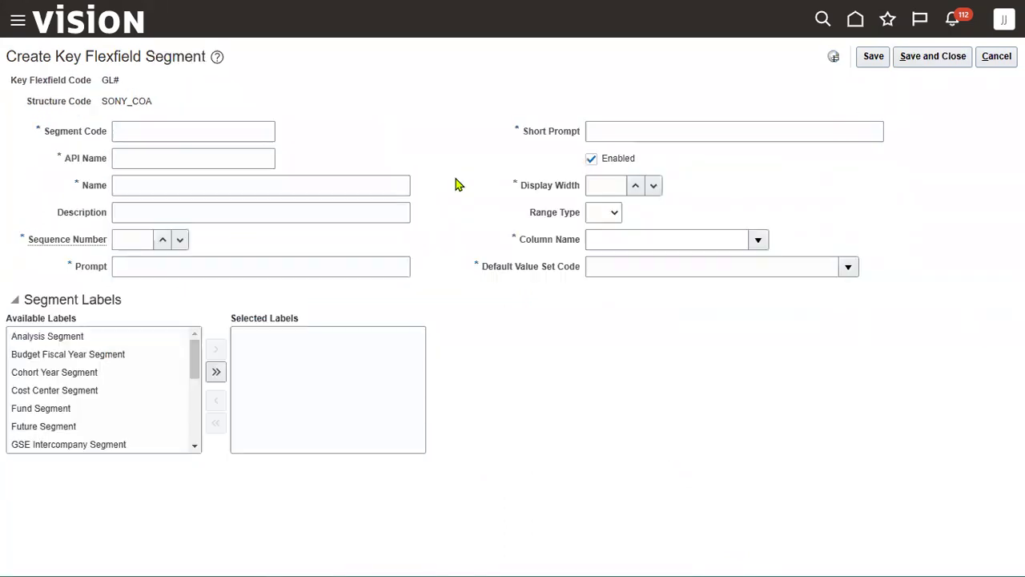
click(228, 128)
key(ctrl+v)
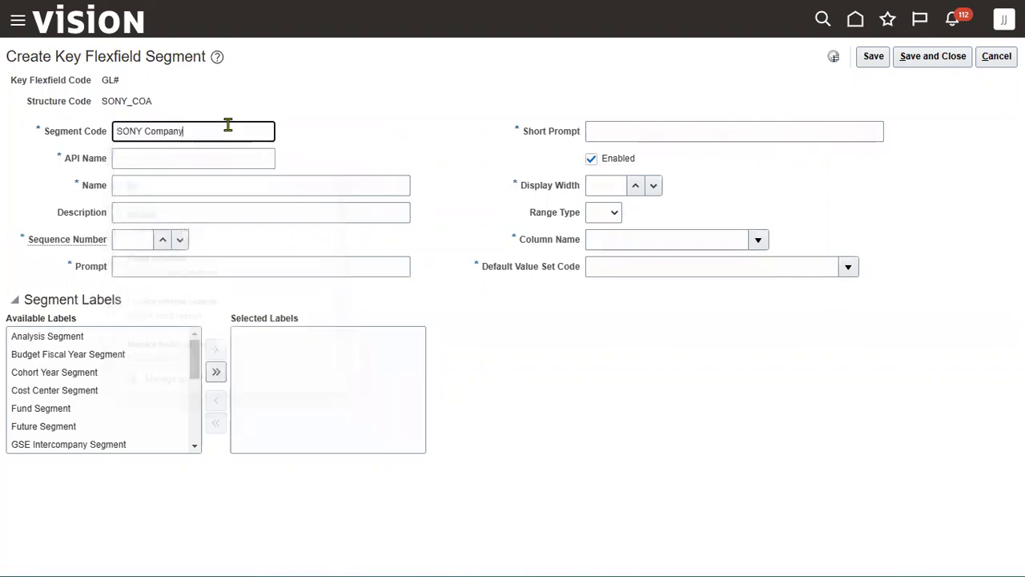
drag(149, 131, 249, 129)
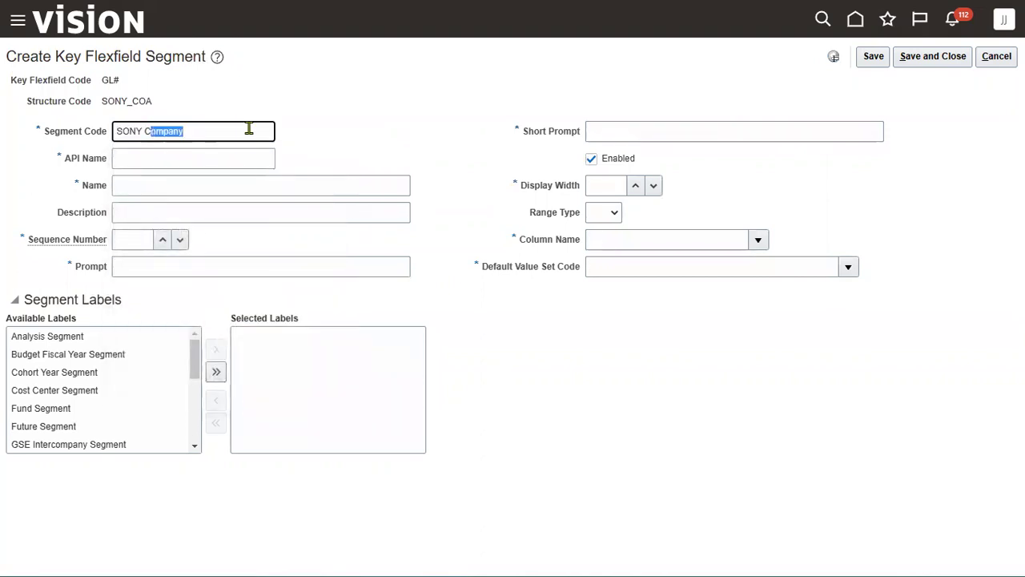
key(BackSpace)
key(BackSpace)
text(dEPART)
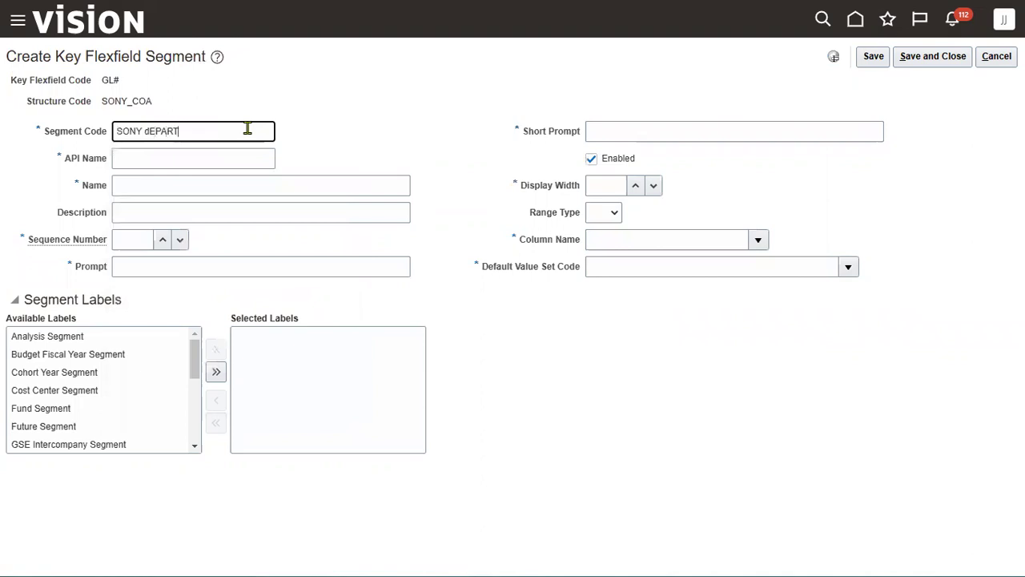
key(BackSpace)
key(BackSpace)
key(BackSpace)
key(ctrl+a)
key(ctrl+c)
key(Tab)
key(Tab)
key(ctrl+v)
key(Tab)
key(ctrl+v)
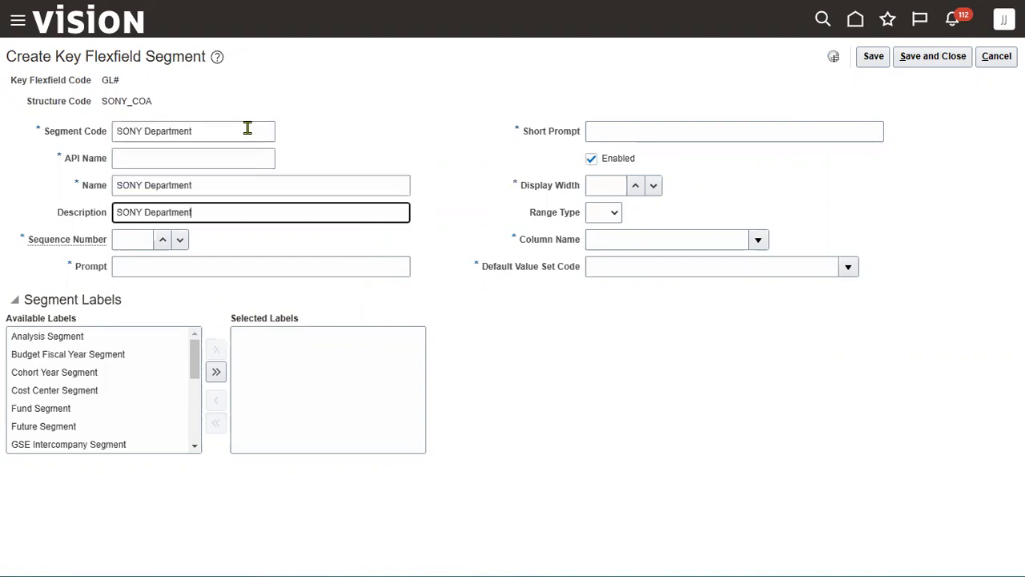
key(Tab)
text(2)
key(Tab)
key(ctrl+v)
key(Tab)
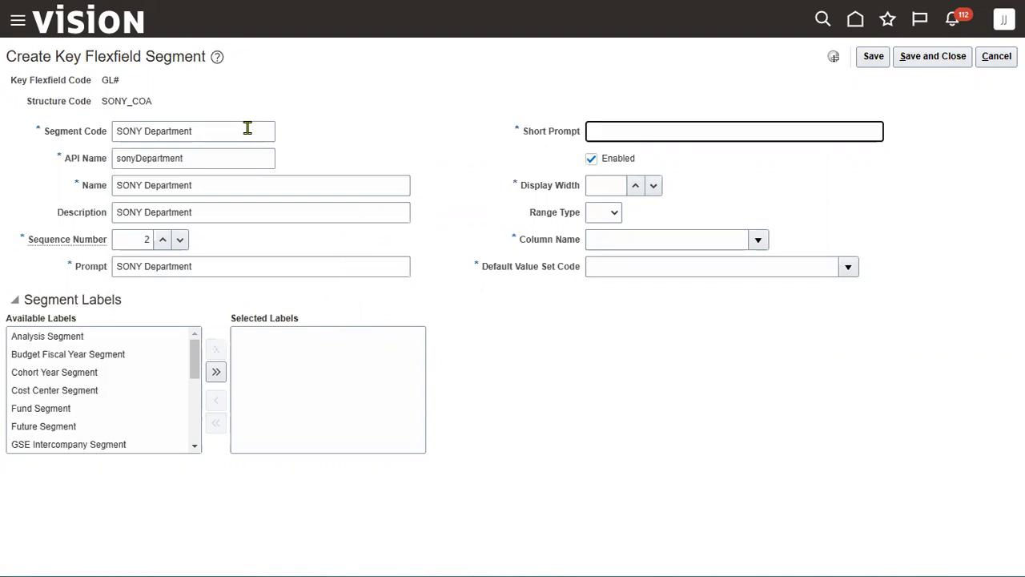
key(ctrl+v)
key(Tab)
key(Tab)
key(Tab)
key(shift+Tab)
text(2)
key(Tab)
key(Tab)
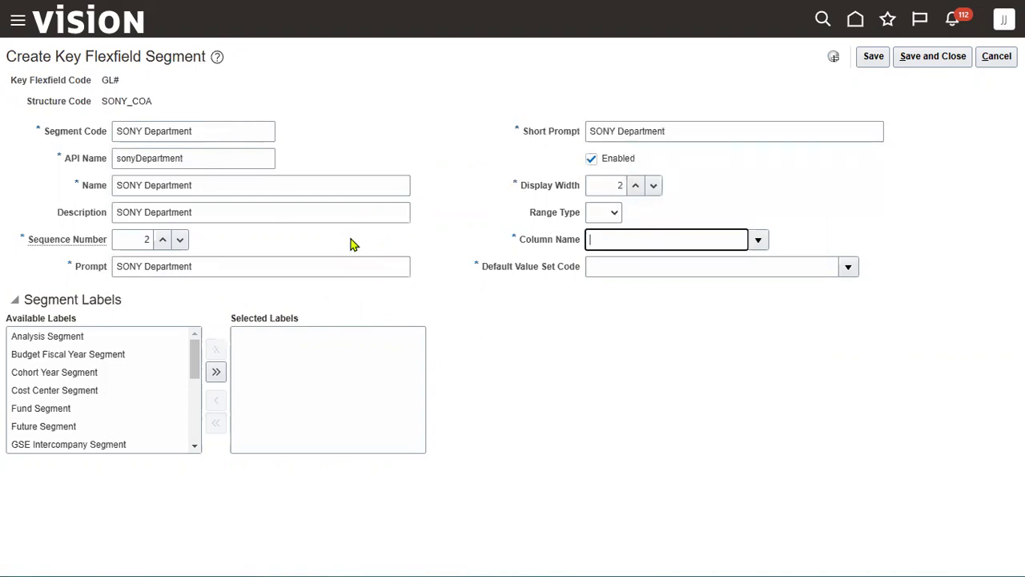
Map SONY Department to SEGMENT2 with the SONY Department value set and save it
click(764, 238)
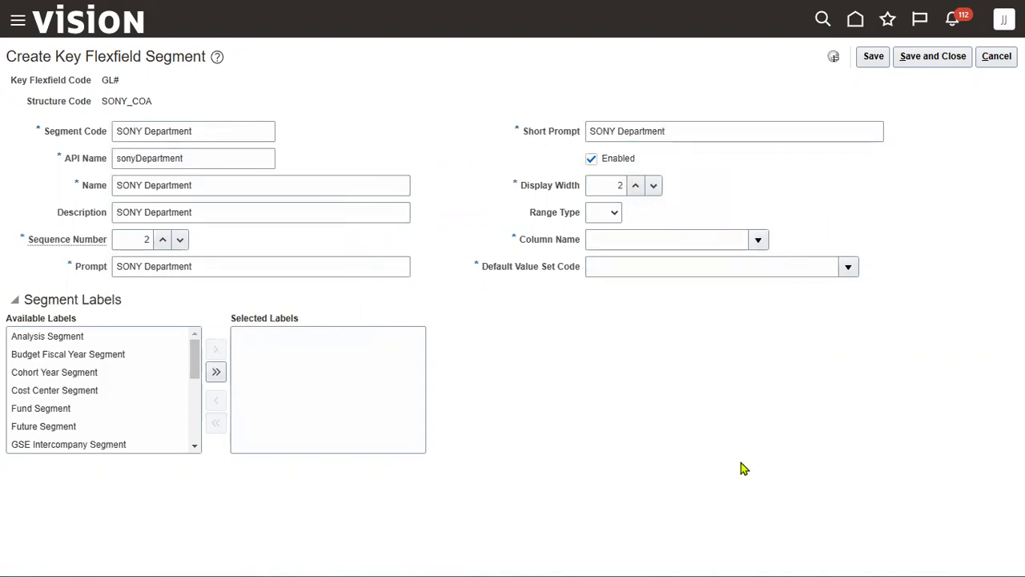
click(643, 321)
key(Tab)
click(851, 268)
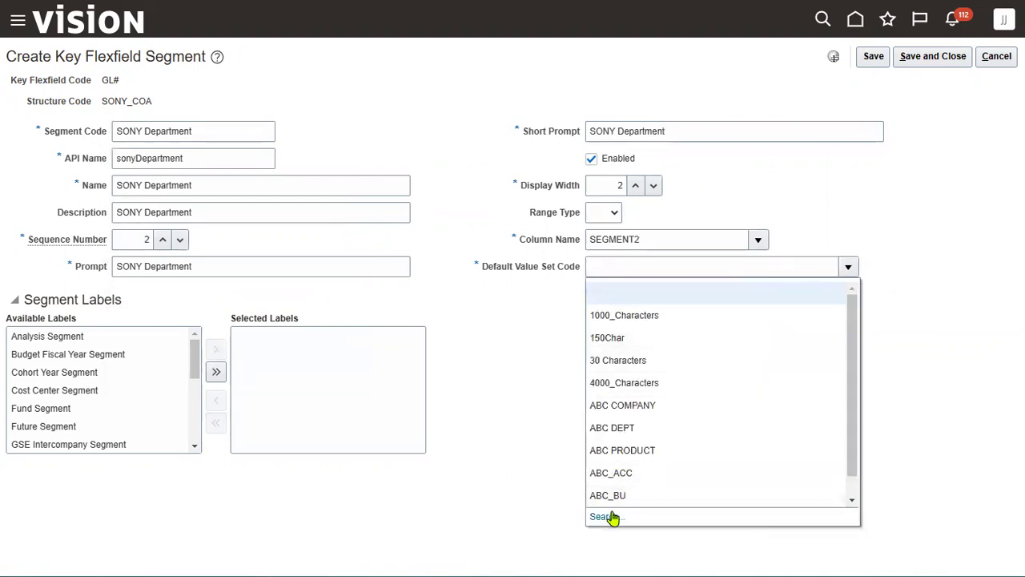
click(610, 515)
click(313, 221)
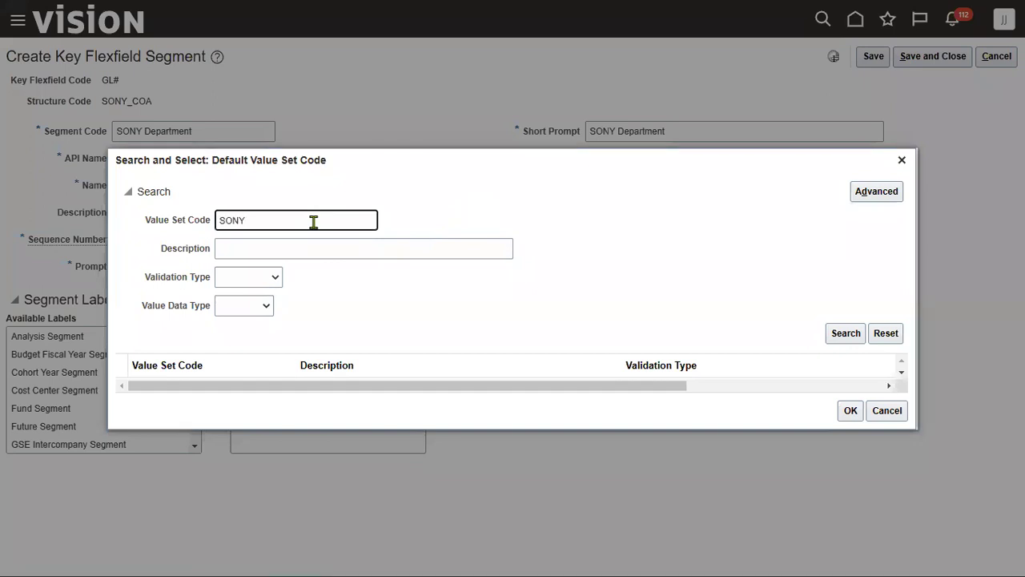
key(Return)
click(299, 386)
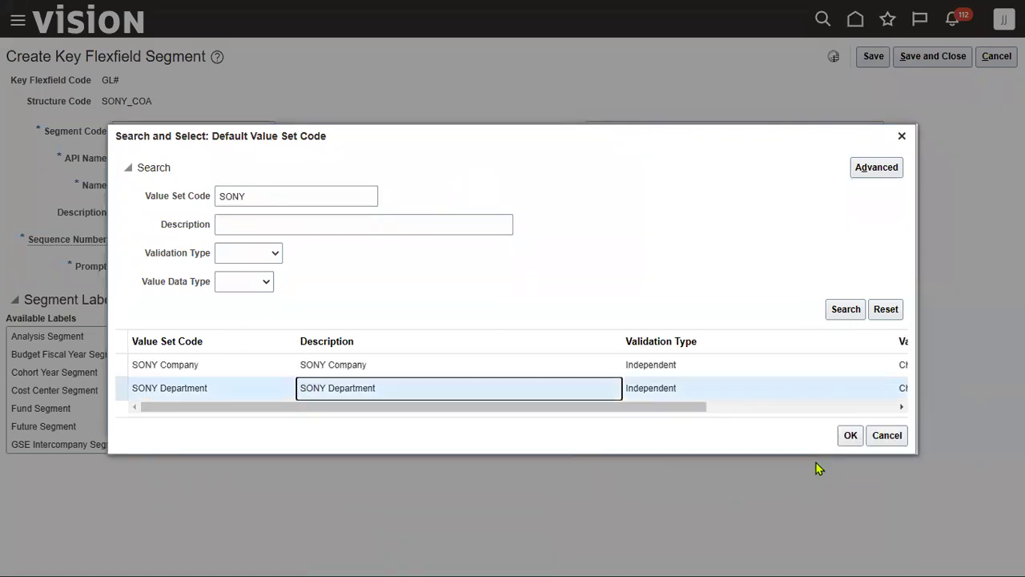
click(847, 435)
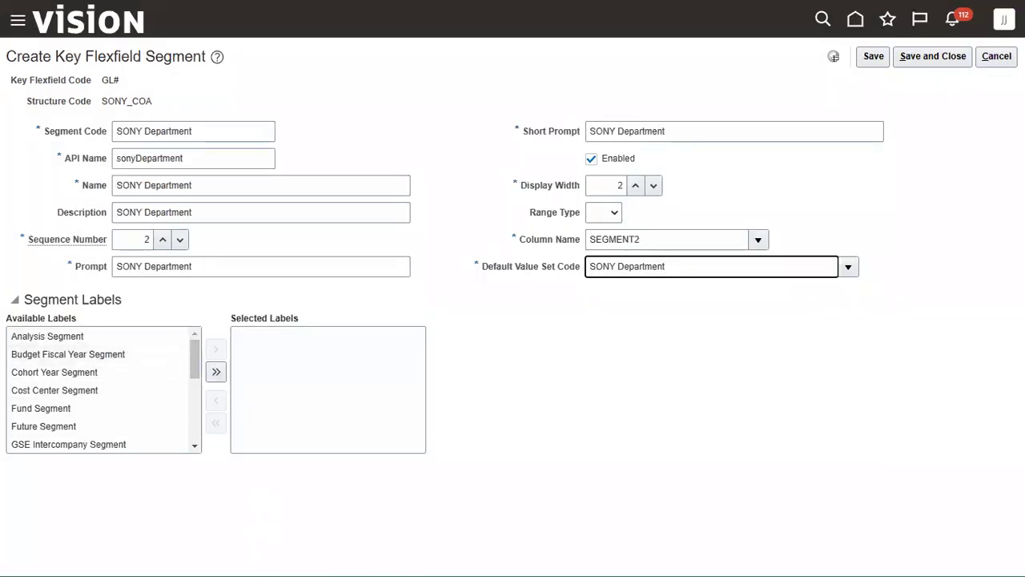
click(935, 57)
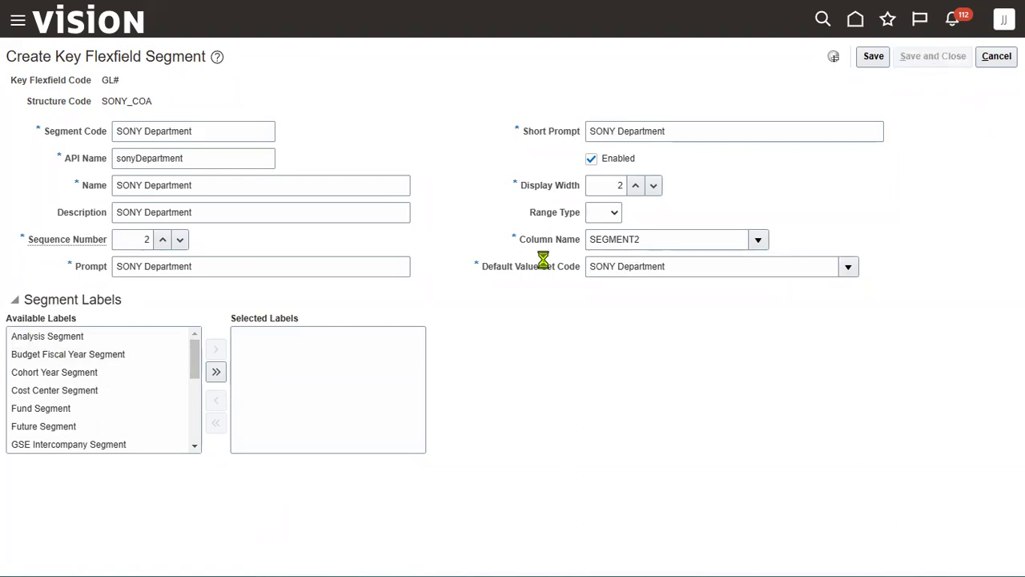
click(171, 265)
Enter the SONY Account segment with sequence 3 and set its display width
click(198, 132)
key(ctrl+v)
drag(145, 132, 331, 135)
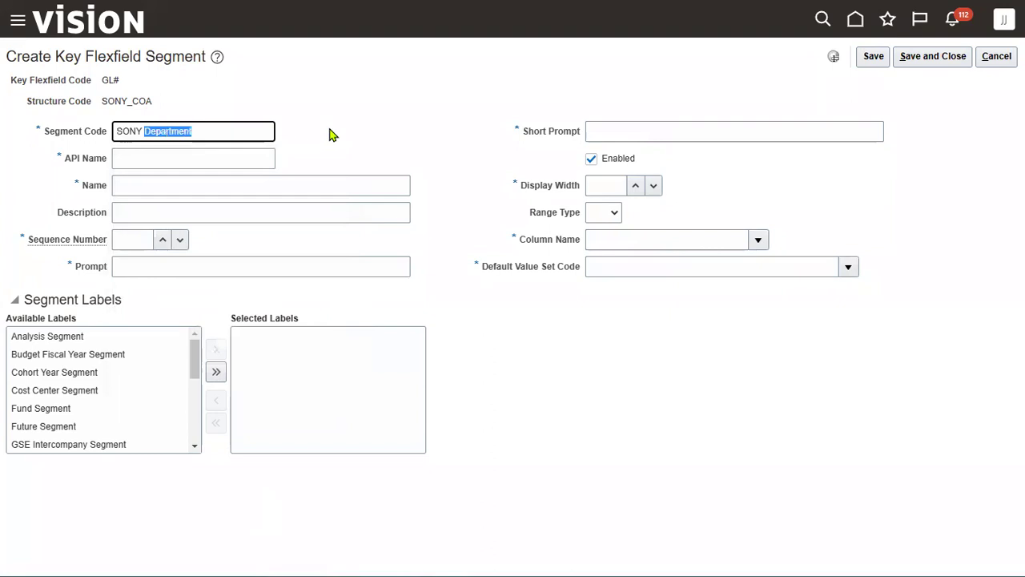
text(Account)
key(Tab)
key(Tab)
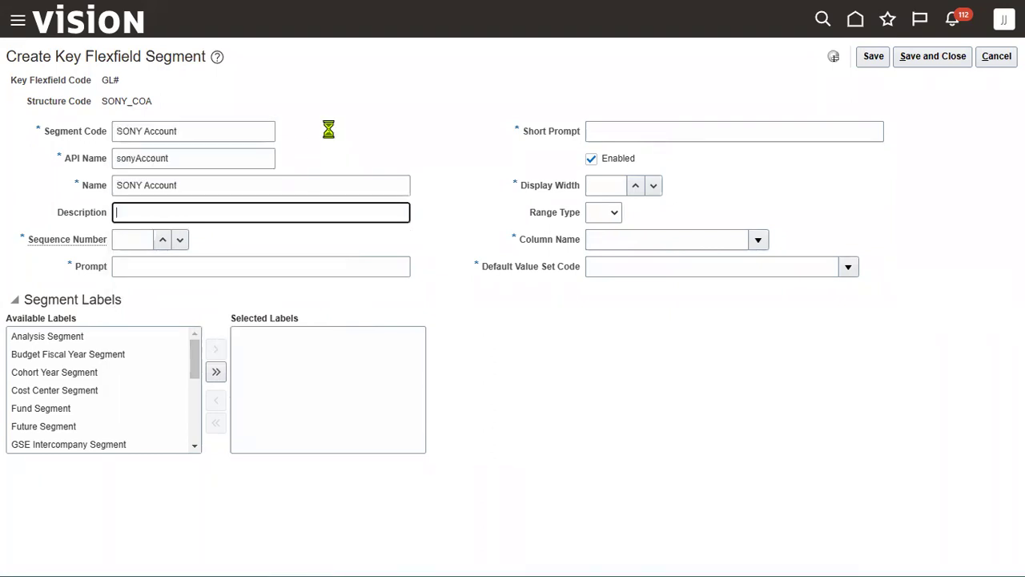
key(Tab)
text(3)
key(Tab)
key(Tab)
key(Tab)
key(Tab)
text(3)
click(760, 244)
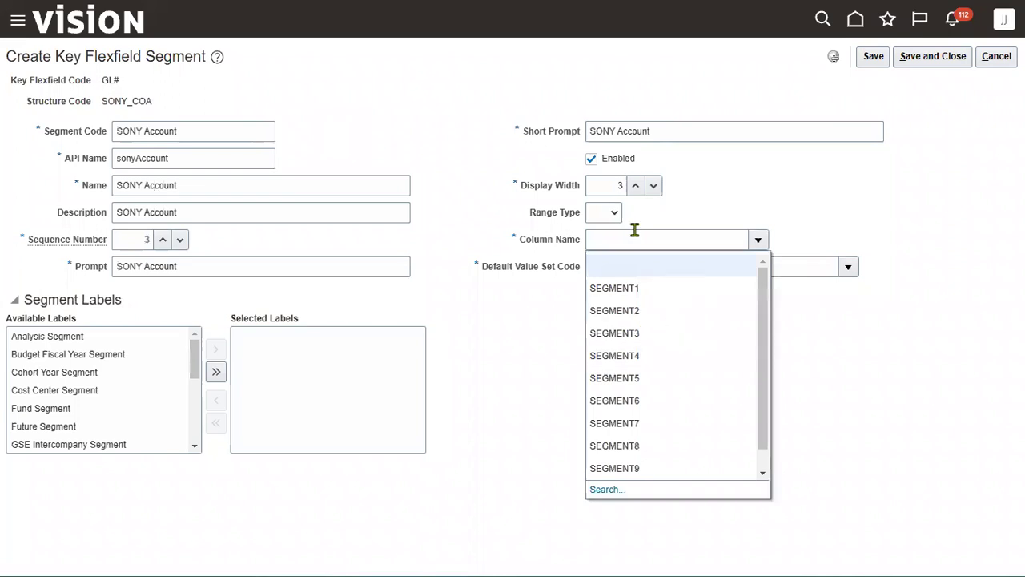
double_click(616, 185)
text(5)
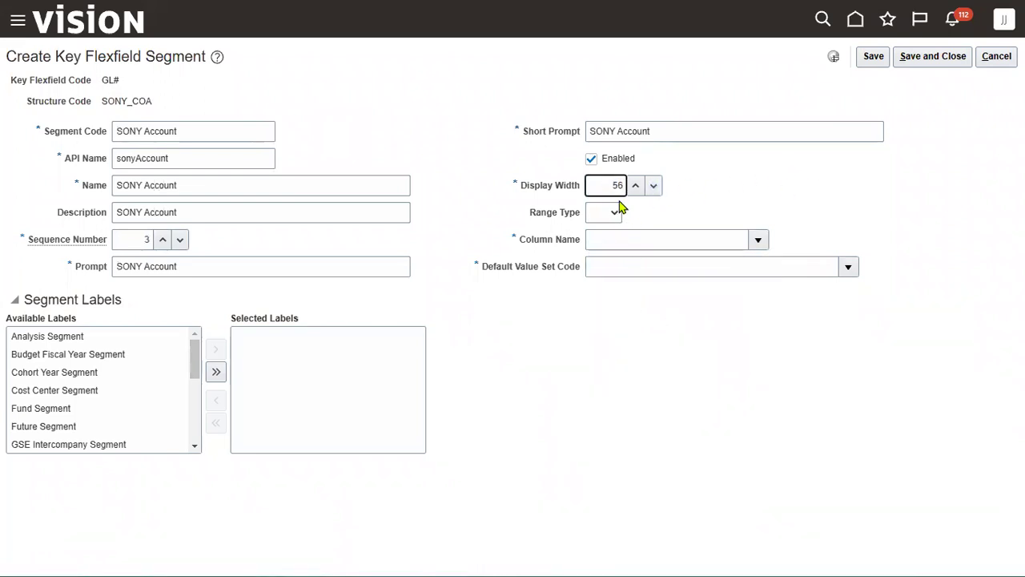
text(6)
Map SONY Account to SEGMENT3 with the Corporate Account value set and Natural Account Segment label
click(758, 240)
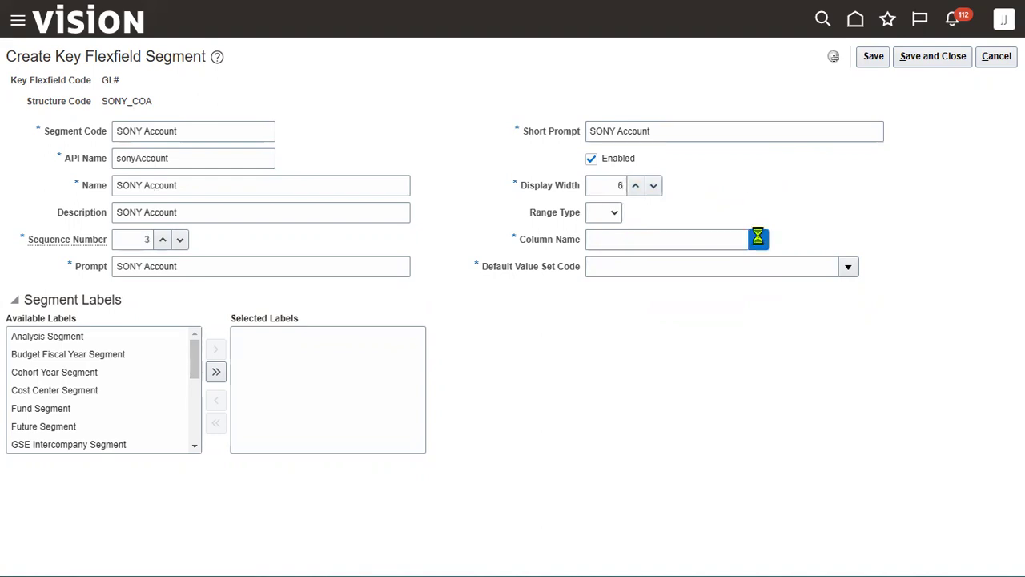
click(636, 333)
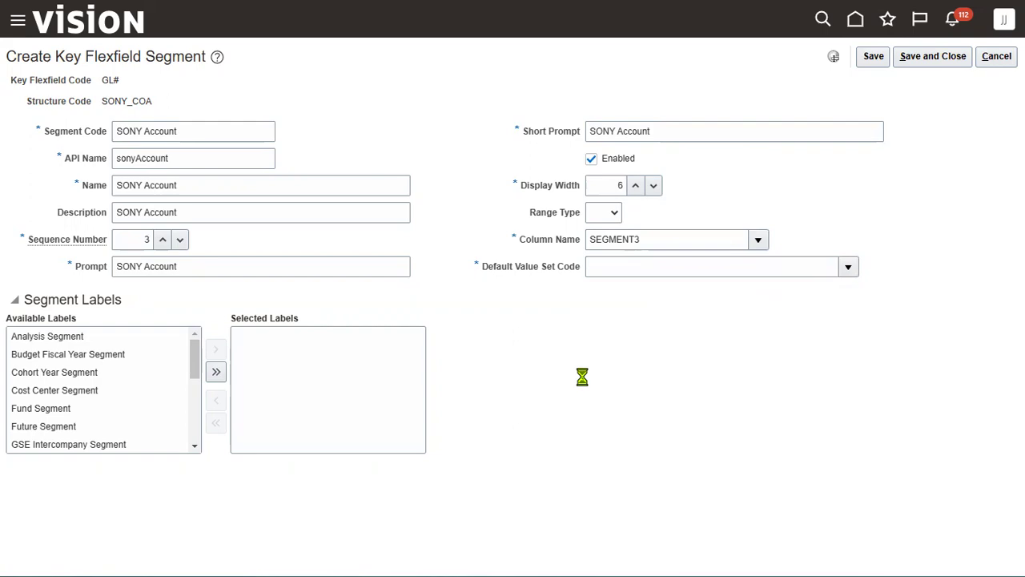
click(606, 518)
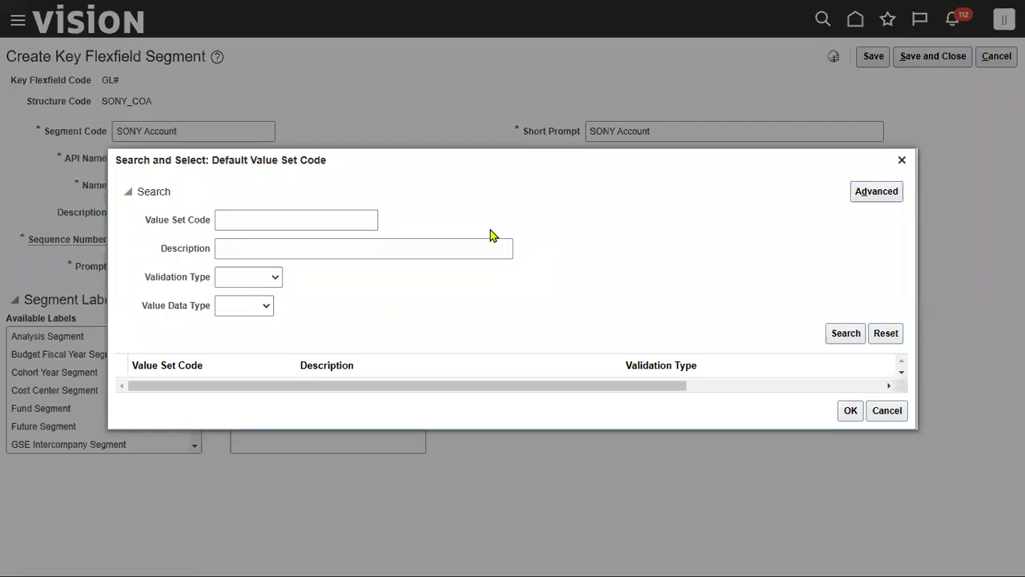
click(338, 220)
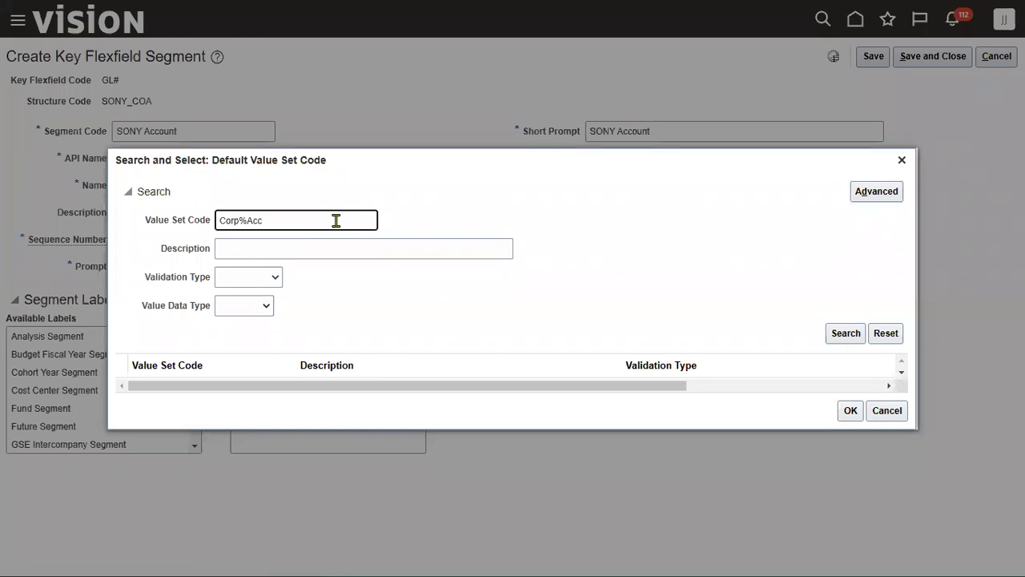
text(Corp%Acc)
key(Return)
click(366, 375)
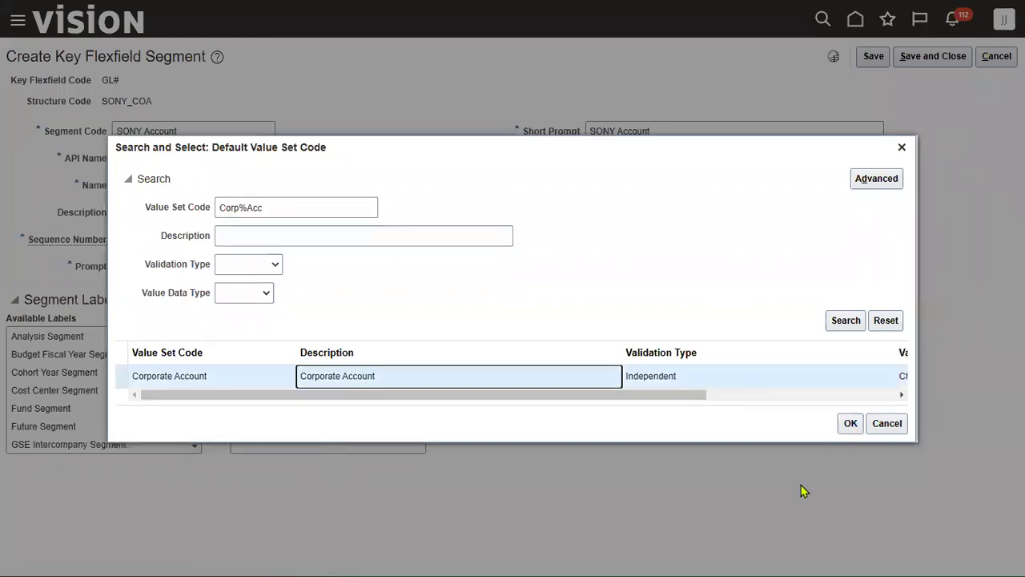
click(851, 423)
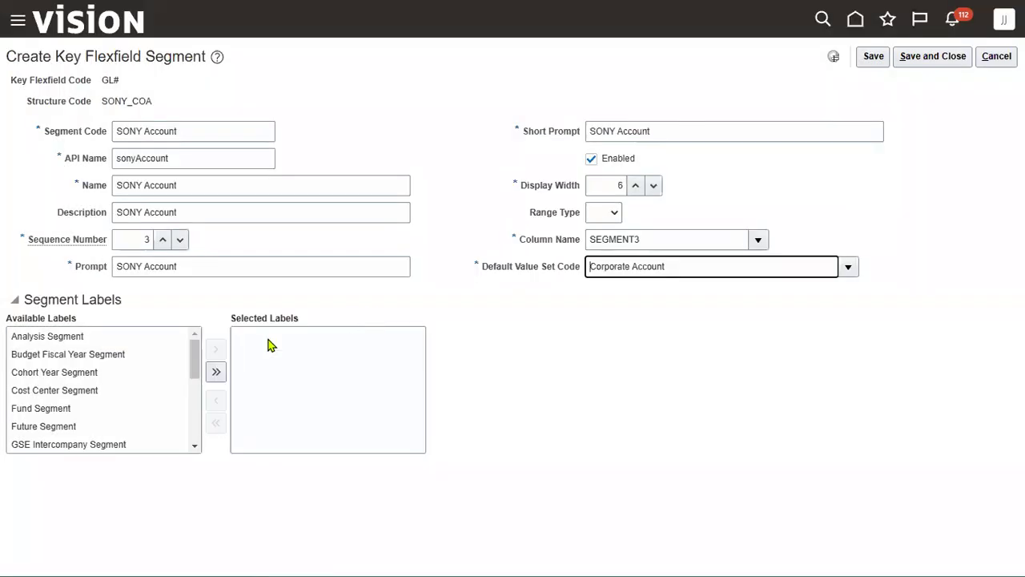
scroll(197, 389, down, 3)
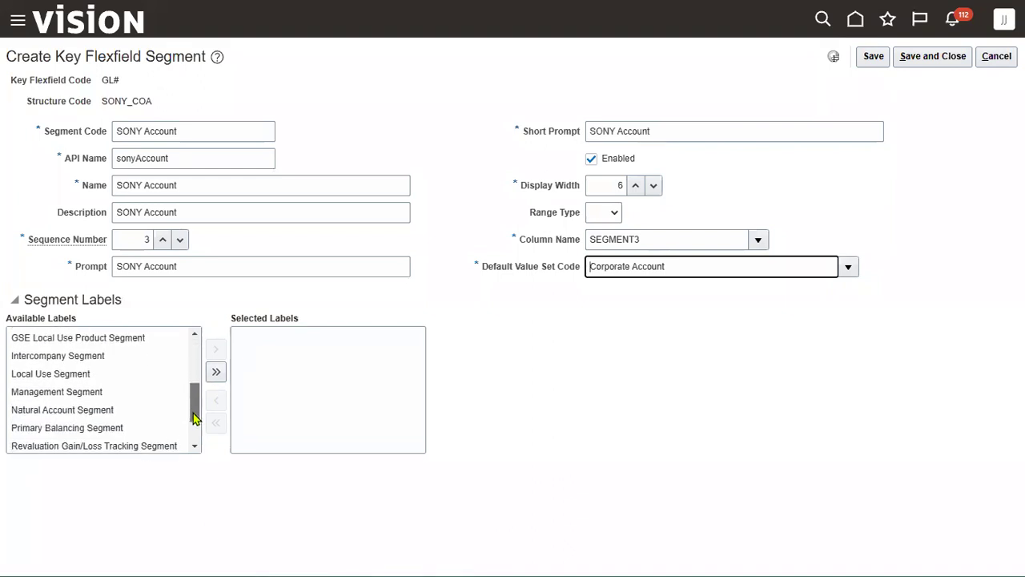
click(78, 410)
click(215, 348)
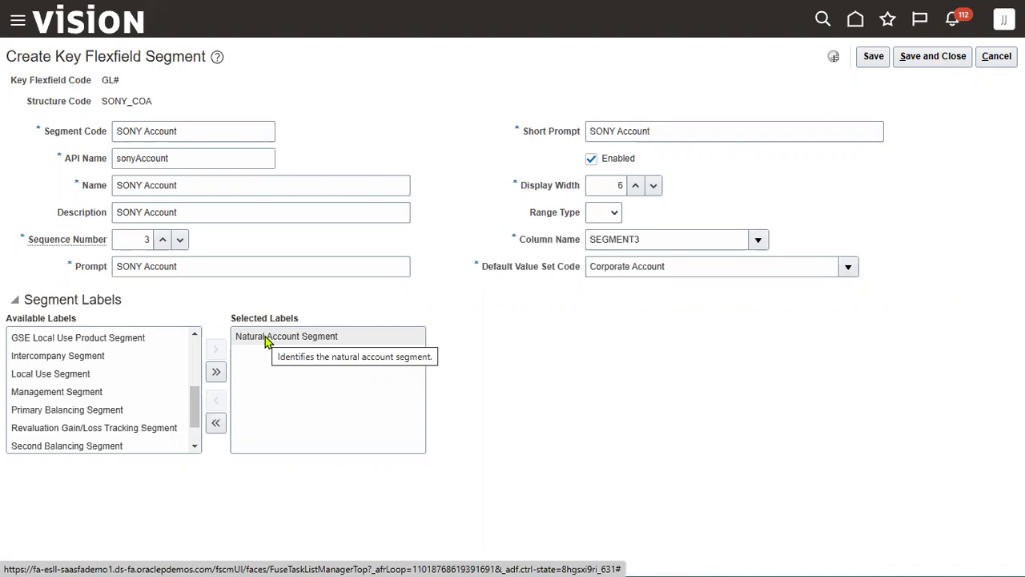
click(939, 58)
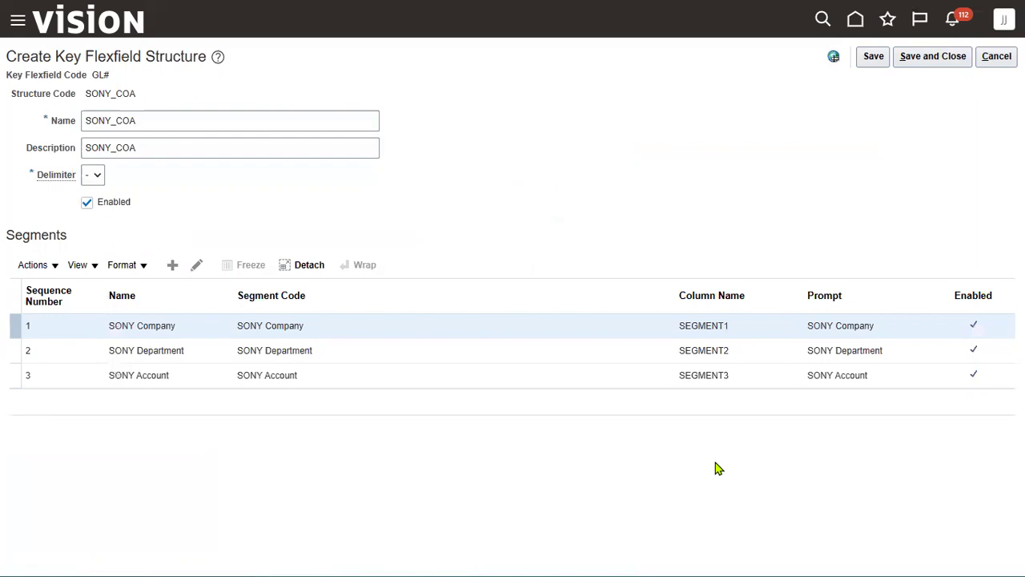
Save the SONY_COA structure and start a new structure instance
click(931, 68)
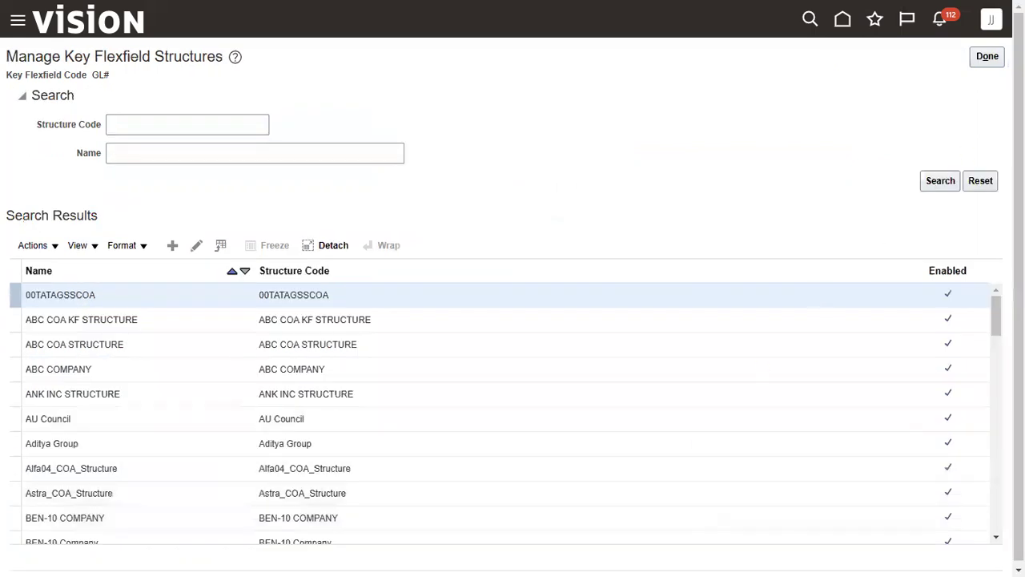
click(498, 263)
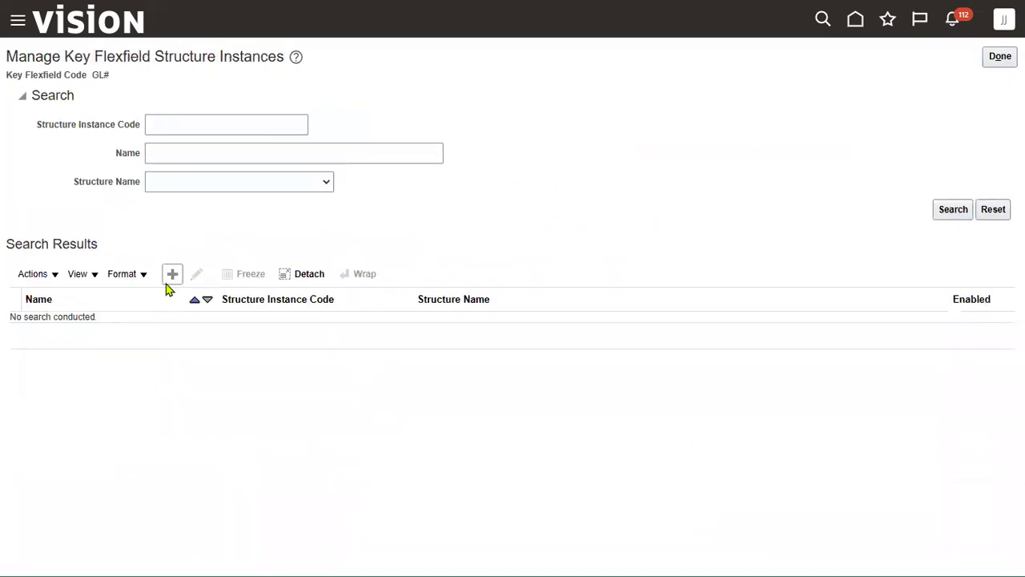
click(171, 276)
Fill the instance code, name and description as SONY_COA Instance with shorthand aliases enabled
click(206, 97)
text(SONY Accoun)
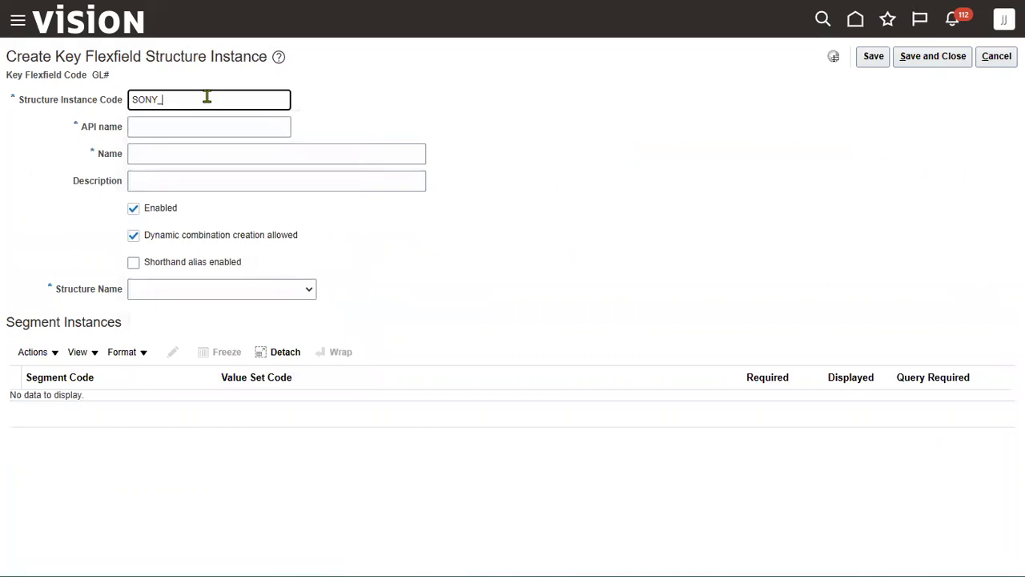
text( Instance)
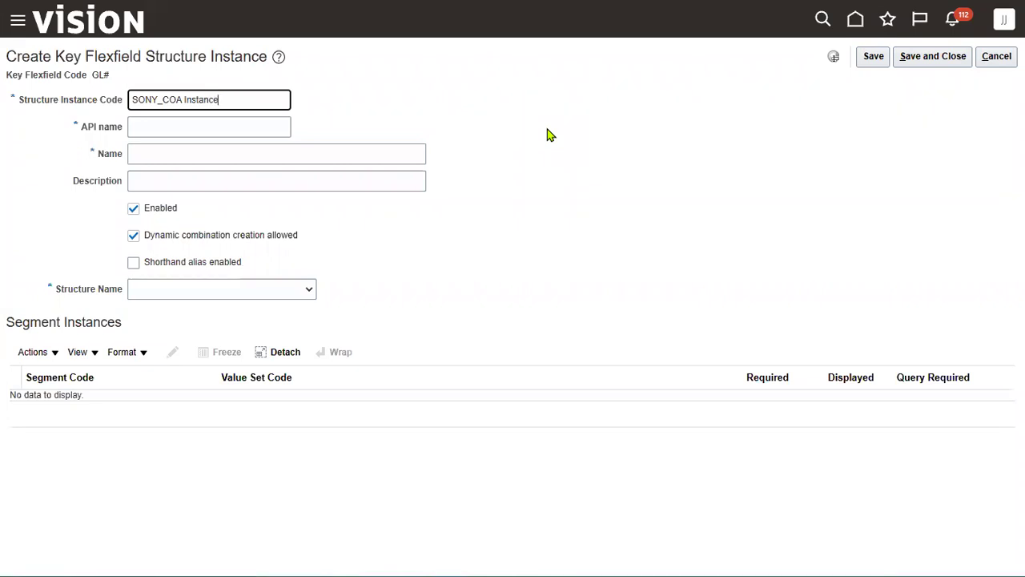
key(ctrl+a)
key(ctrl+c)
key(Tab)
key(Tab)
key(ctrl+v)
key(Tab)
key(ctrl+v)
key(Tab)
click(166, 266)
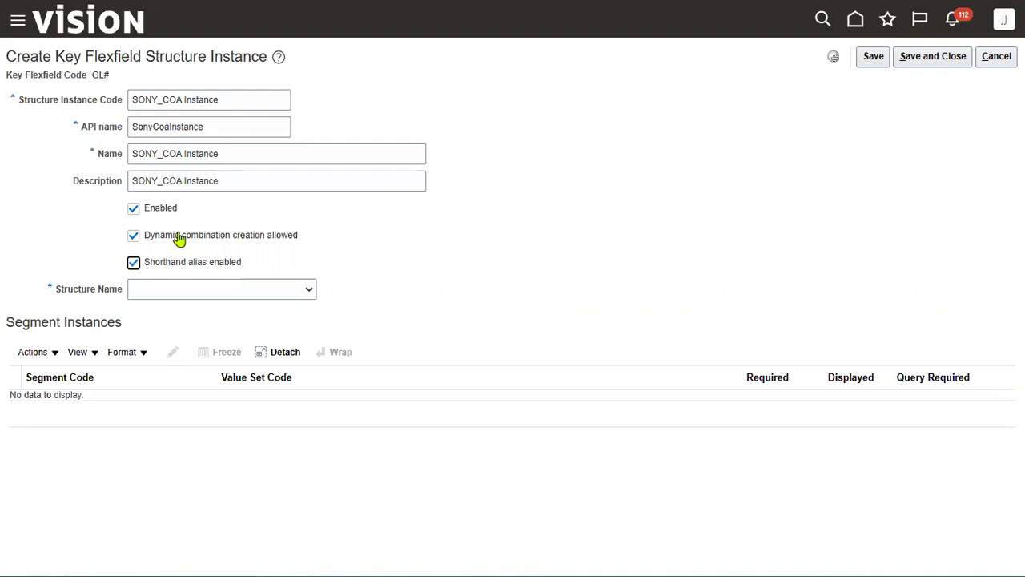
Base the instance on SONY_COA, make the SONY Company segment instance required, and save
click(183, 289)
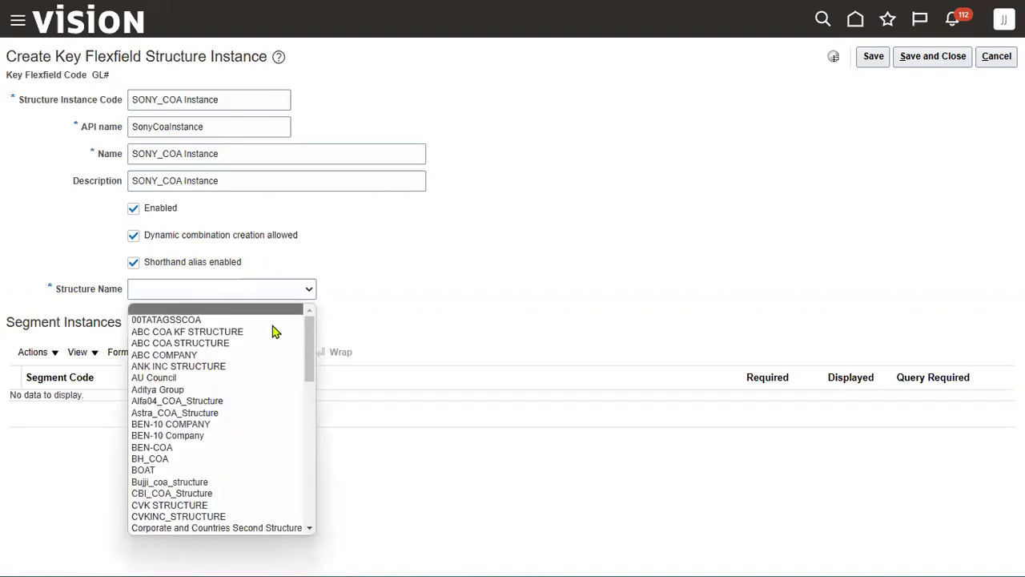
drag(311, 358, 297, 485)
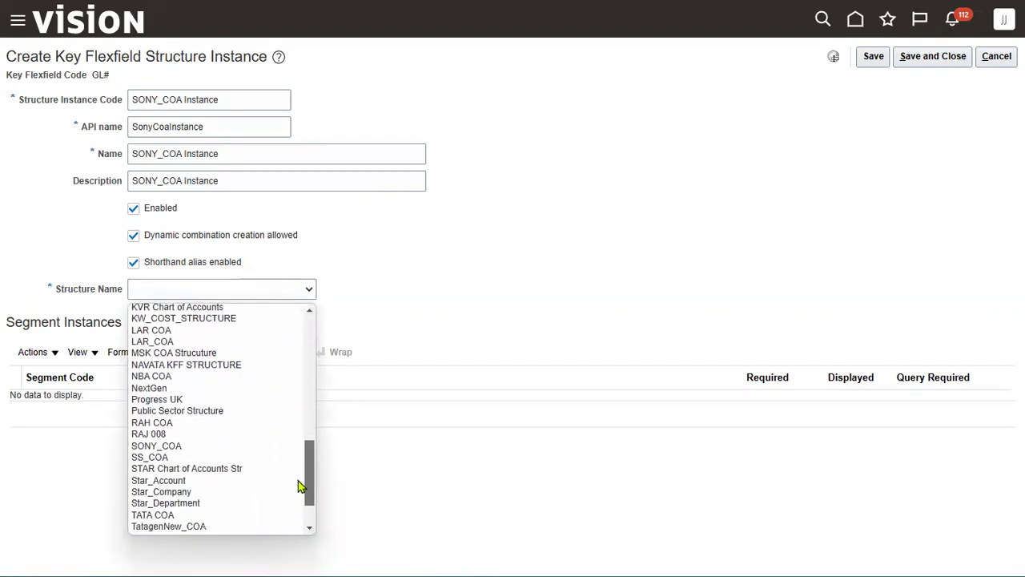
click(216, 450)
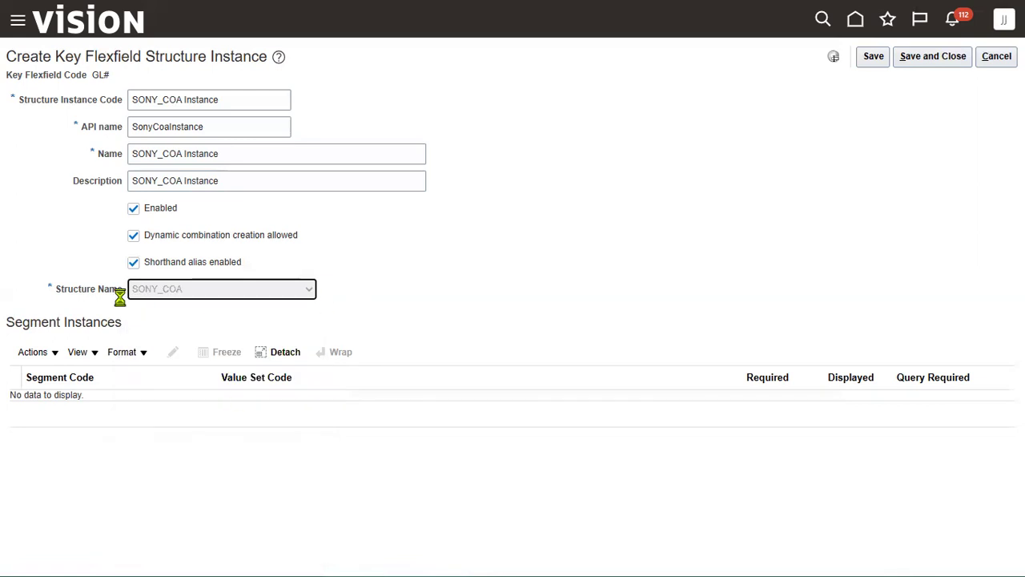
drag(65, 322, 123, 321)
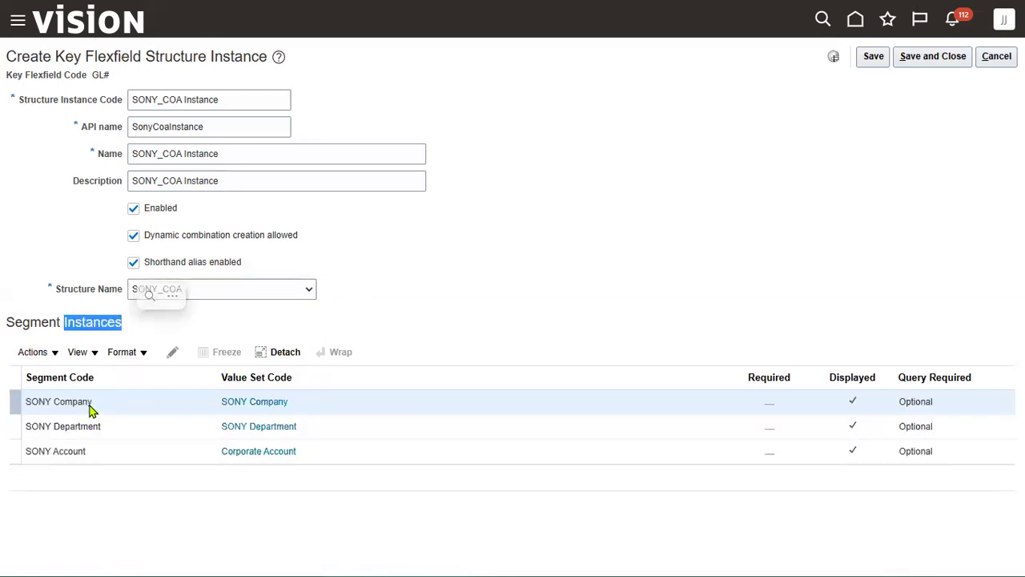
click(391, 302)
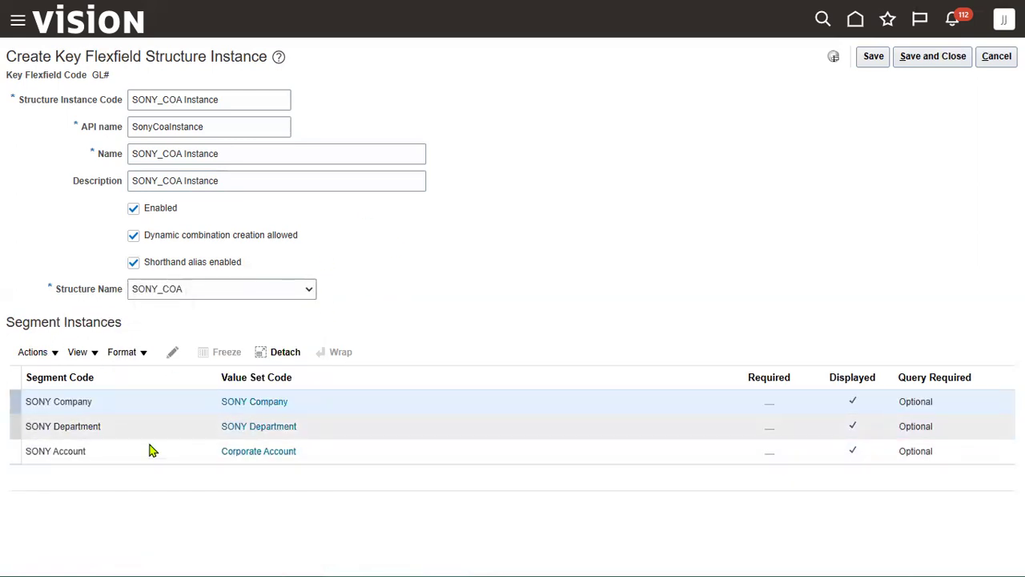
click(873, 56)
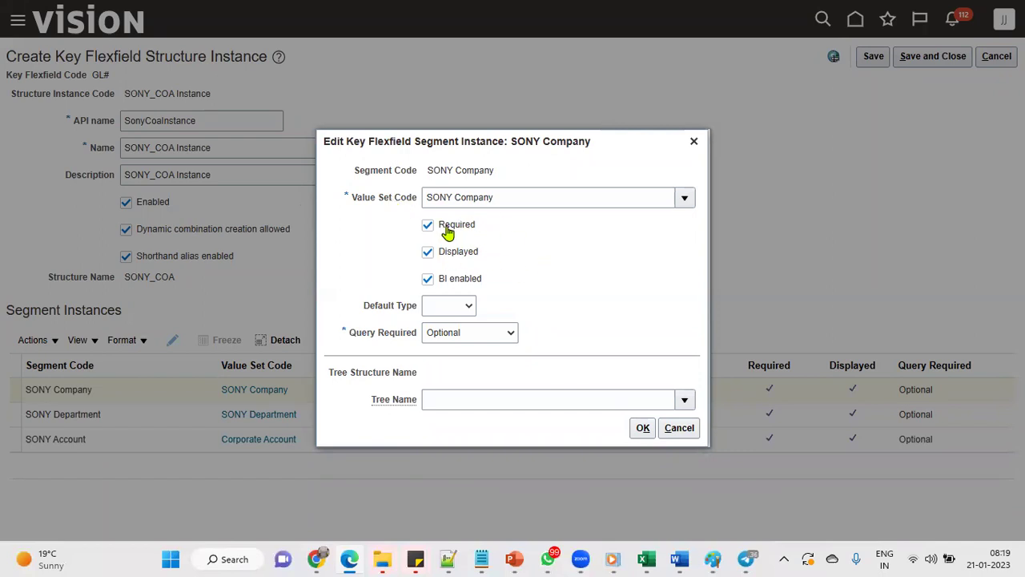
click(643, 426)
click(933, 56)
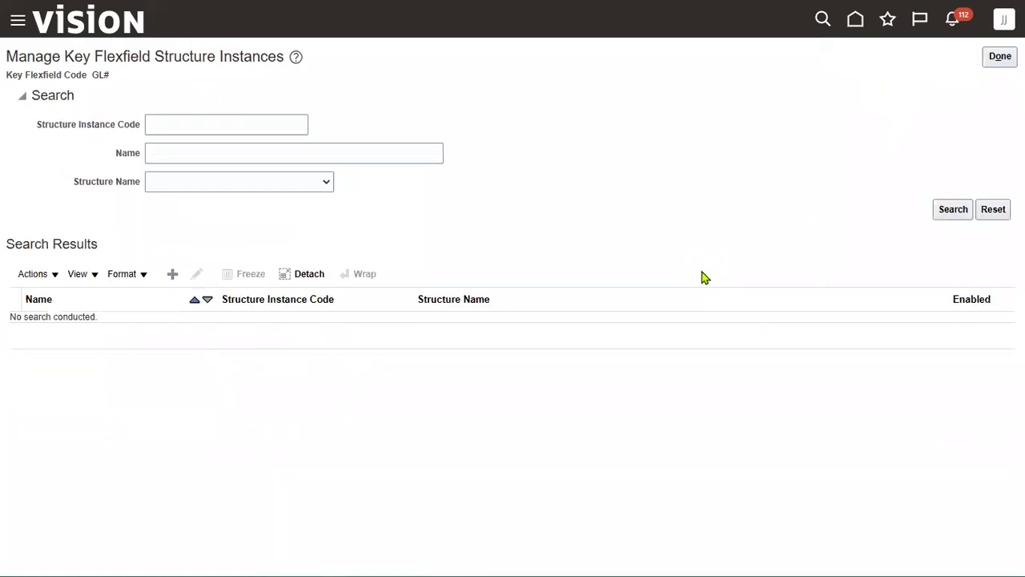
Return to Manage Chart of Accounts Structures and deploy the General Ledger GL# flexfield
click(1000, 56)
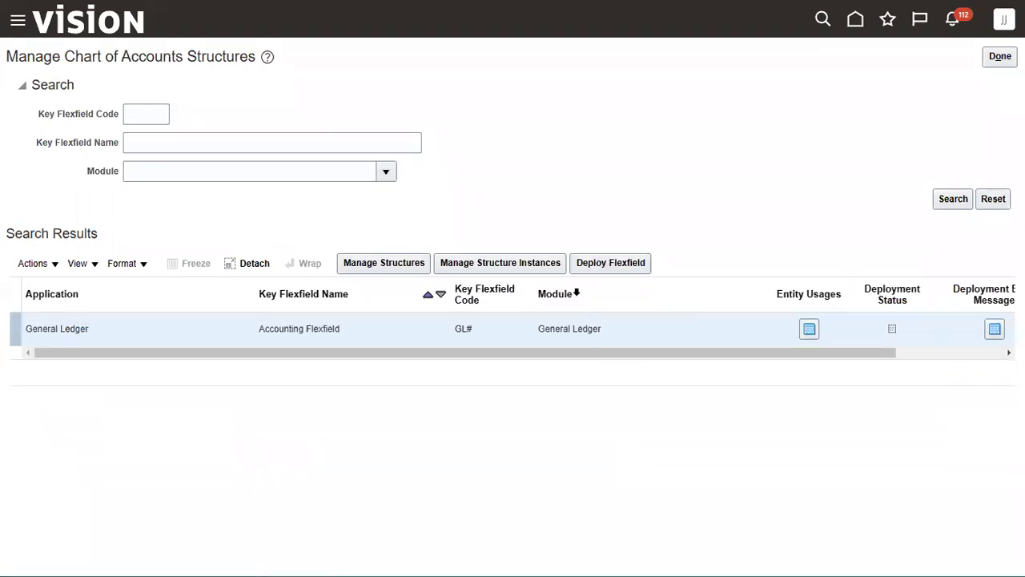
click(618, 266)
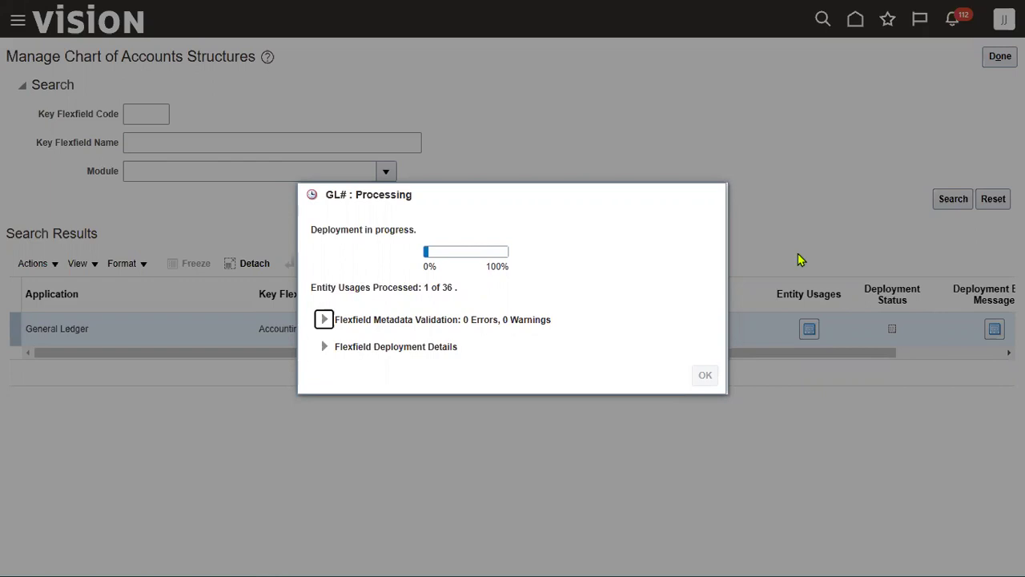
Wait while the GL# deployment processes all 36 entity usages with 0 errors
drag(441, 287, 454, 287)
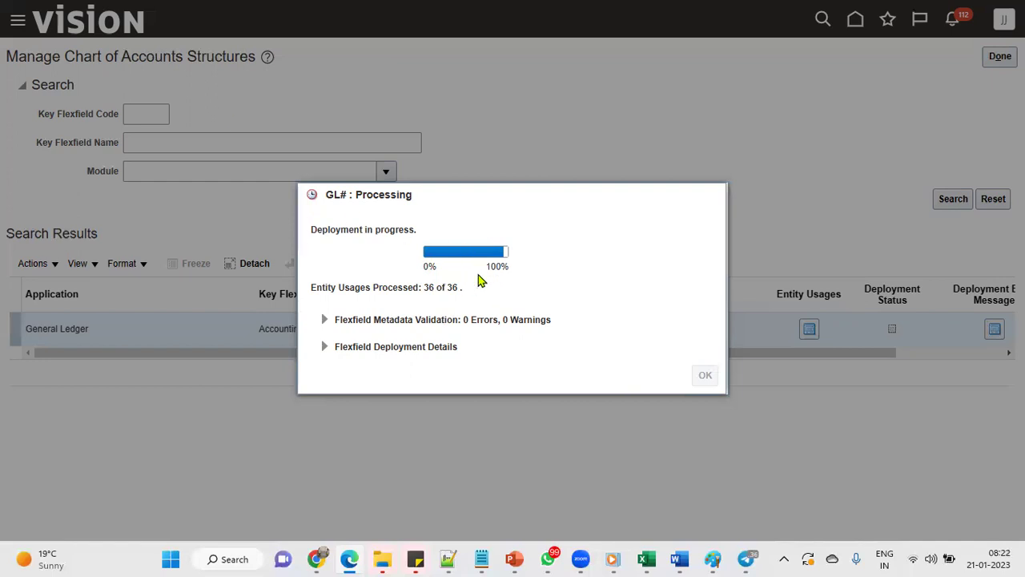
Acknowledge the successful GL# deployment, confirm its Deployed status, and exit the structures page
drag(423, 288, 461, 290)
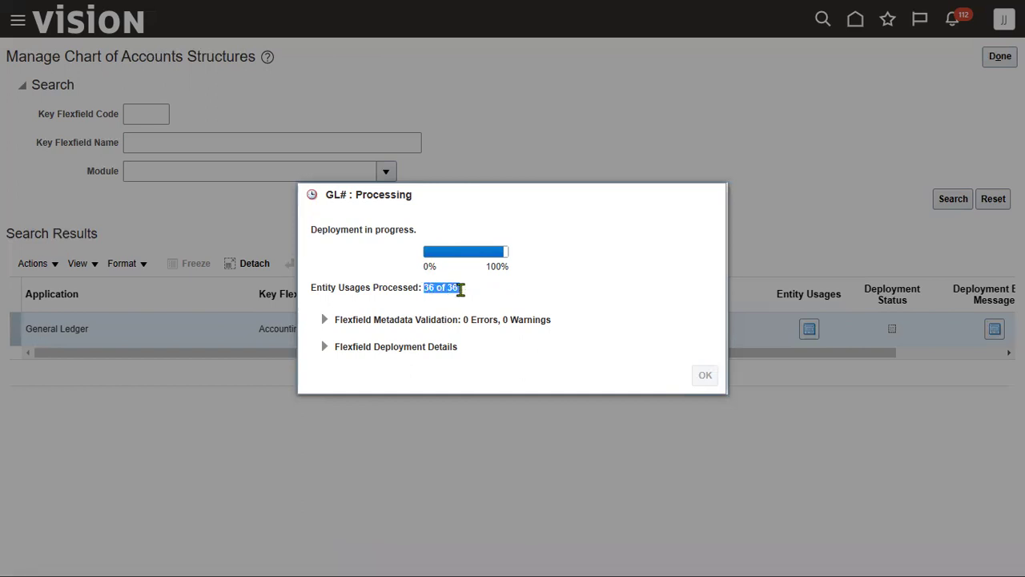
click(577, 291)
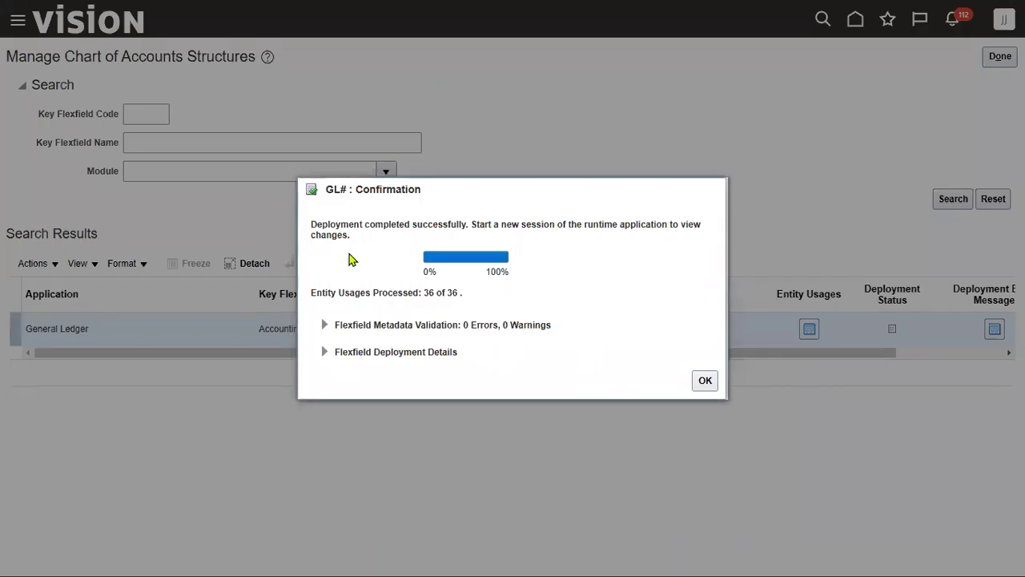
drag(311, 224, 467, 225)
click(542, 277)
click(705, 382)
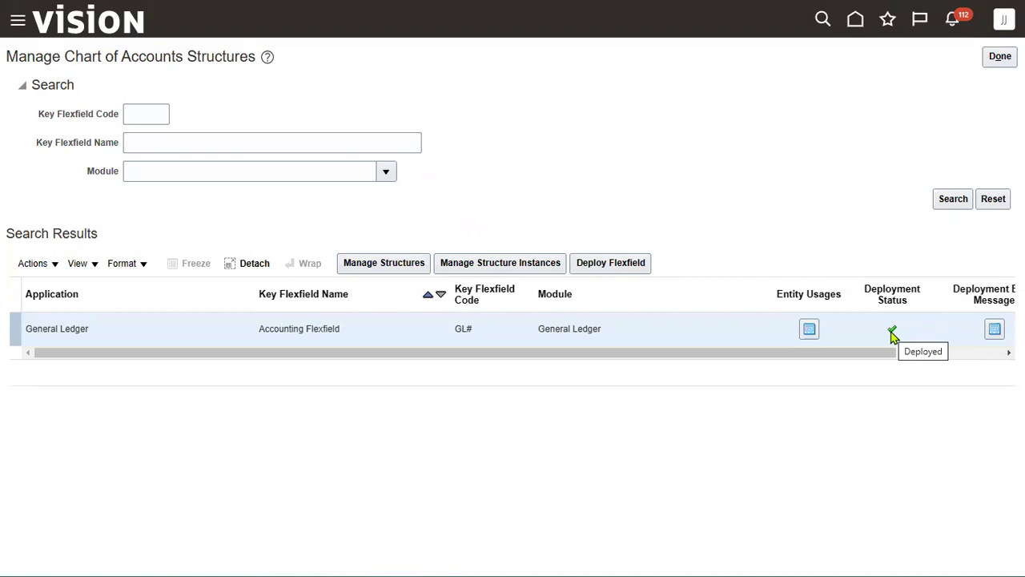
click(1000, 56)
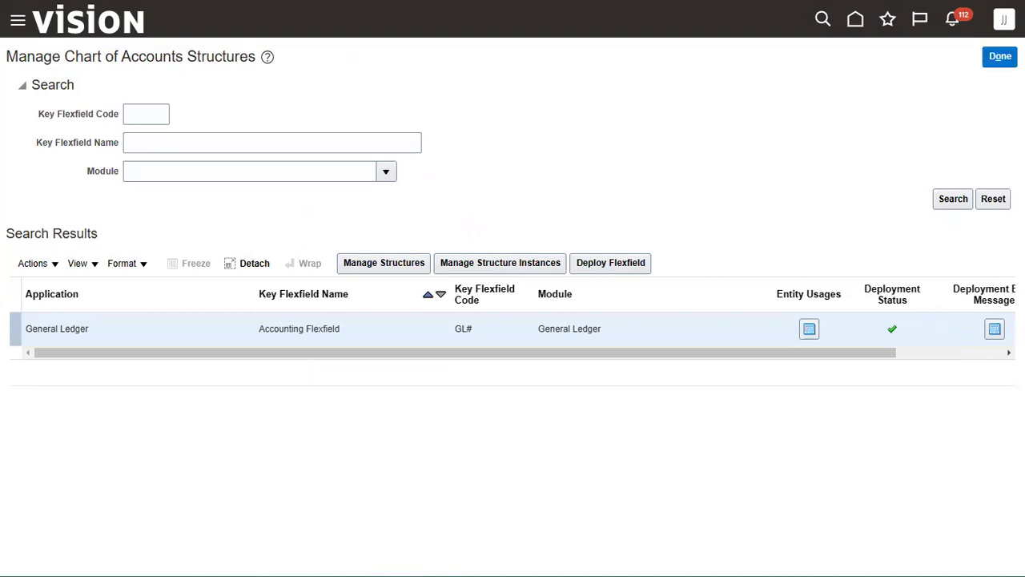
Enter Yes in C12, C13 and C14 for the KFF structure, structure instance and Deploy KFF steps
key(alt+Tab)
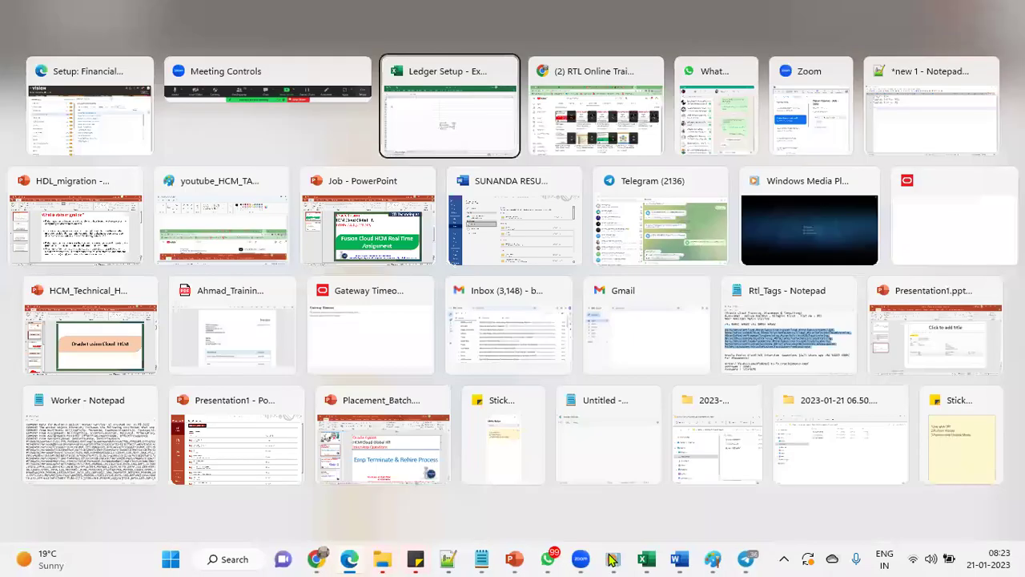
scroll(521, 425, up, 5)
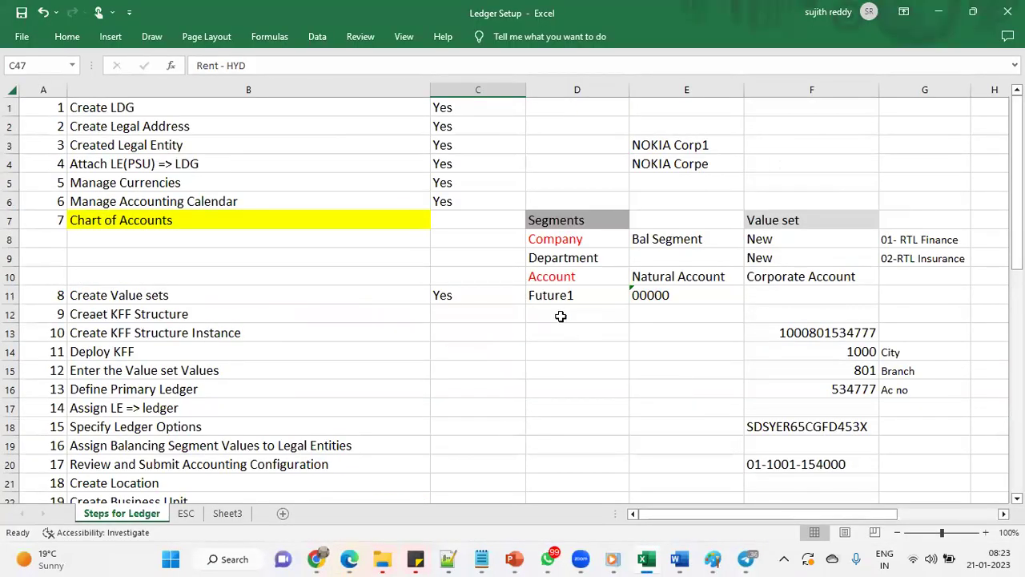
click(458, 310)
text(Yes)
key(Return)
text(Yes)
key(Return)
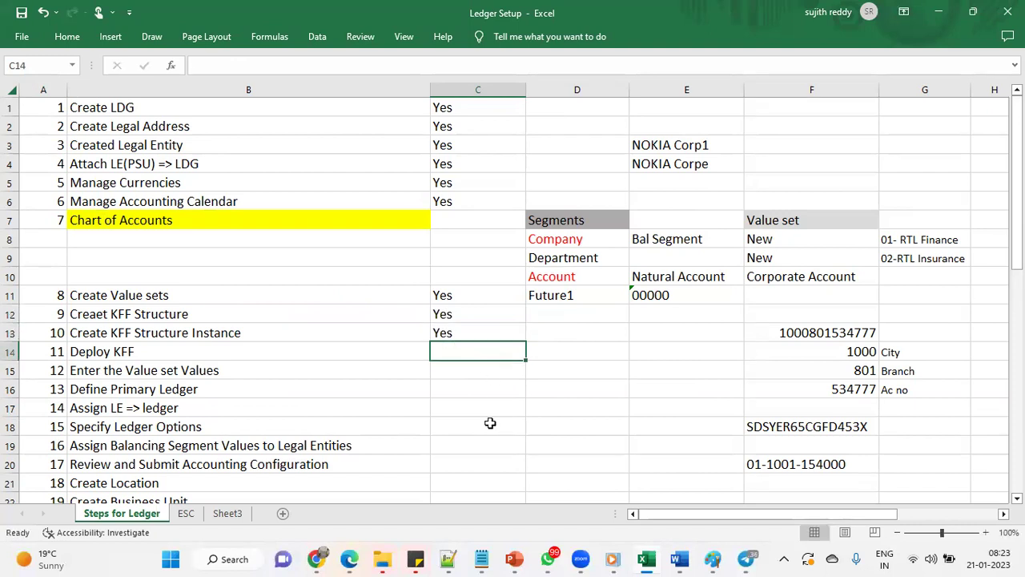
text(Yes)
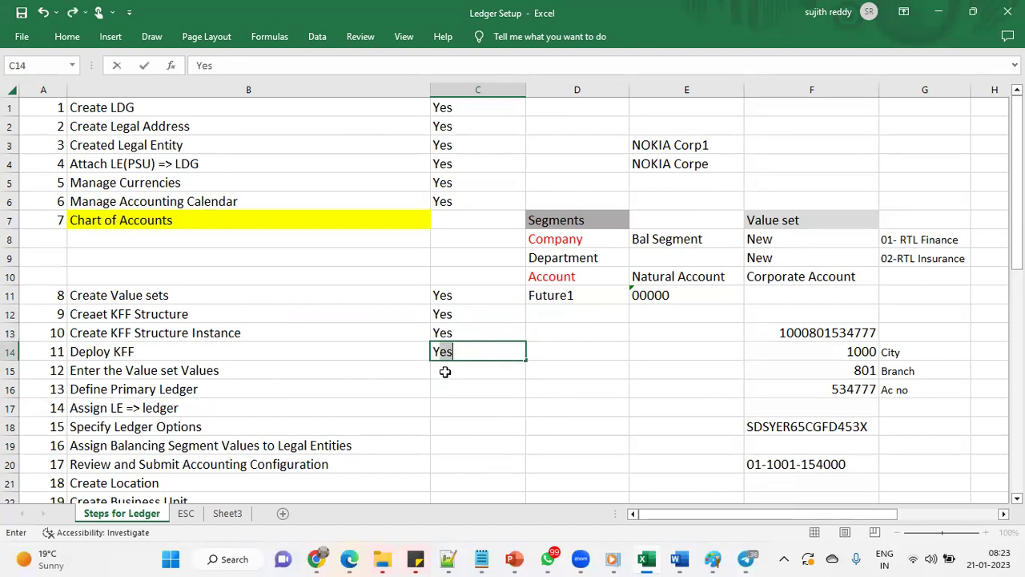
key(Return)
Highlight the Enter the Value set Values step and the two New value set entries
drag(408, 369, 453, 370)
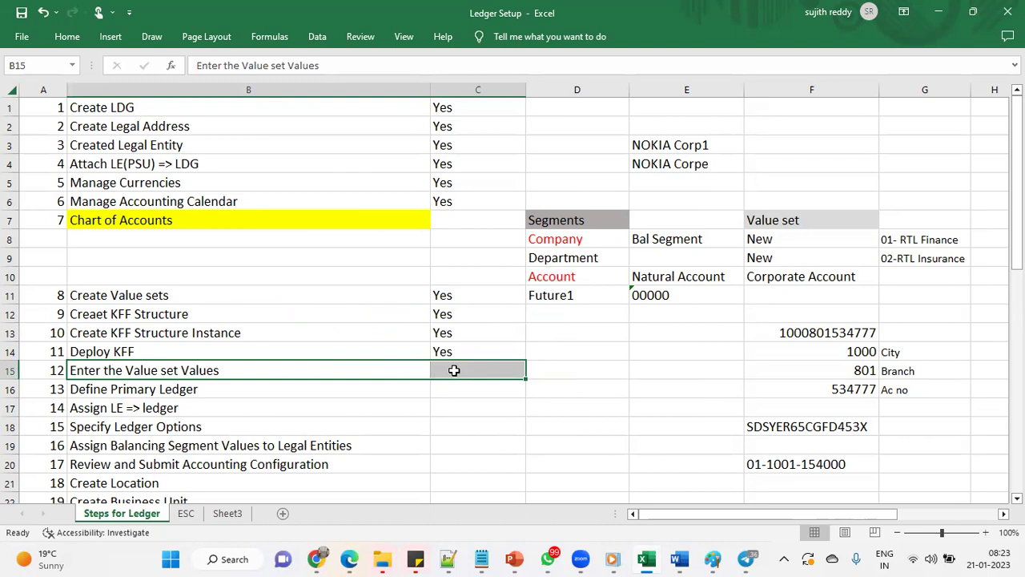
drag(805, 241, 805, 257)
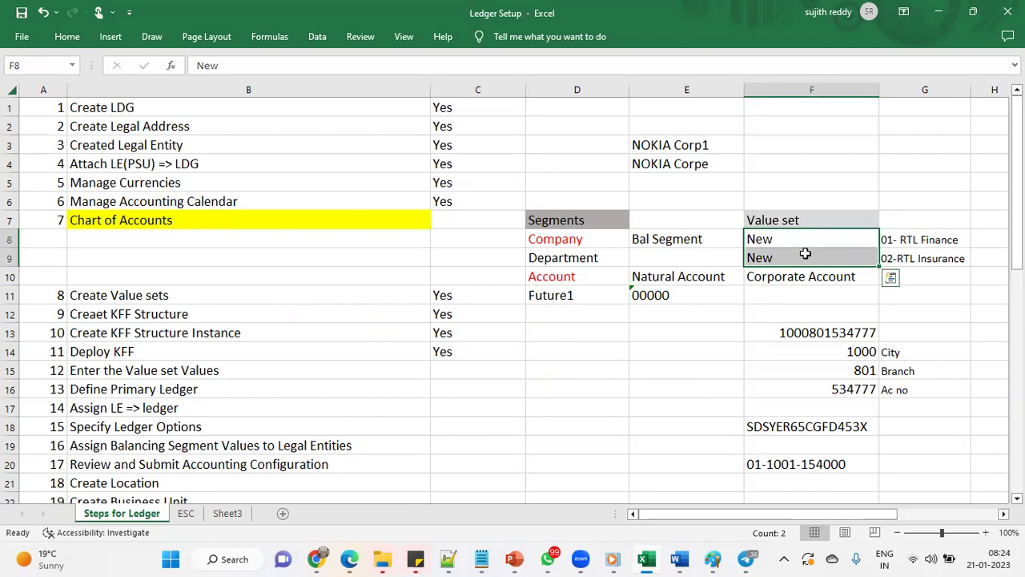
key(alt+Tab)
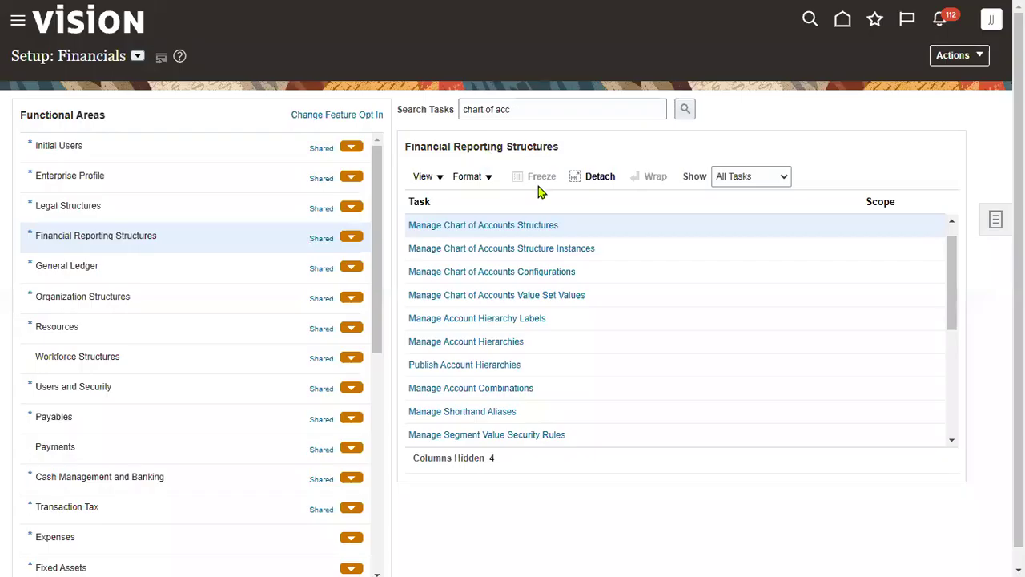
Find the SONY Company value set under Manage Chart of Accounts Value Set Values and open its values
click(548, 295)
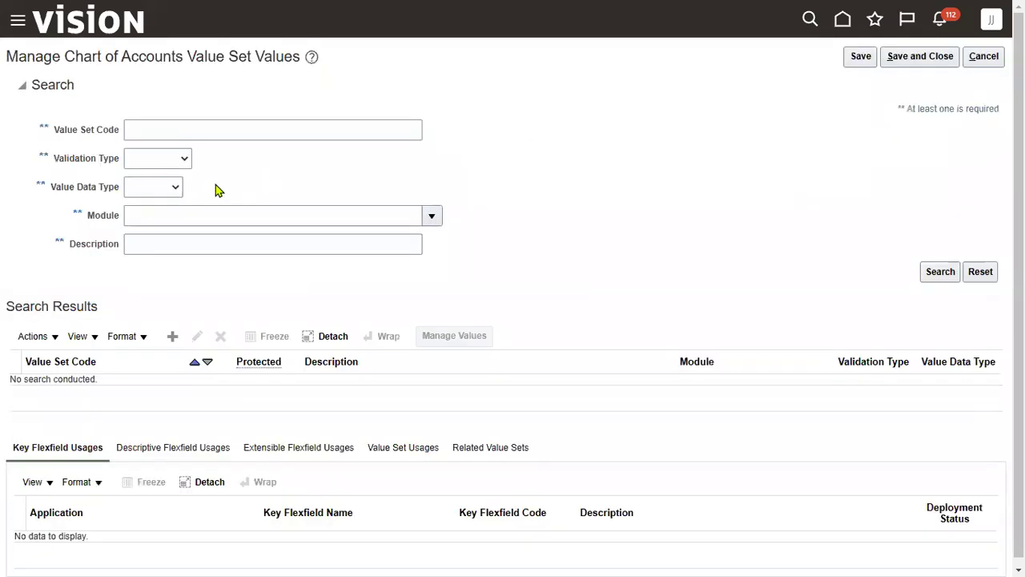
click(201, 129)
text(SONY)
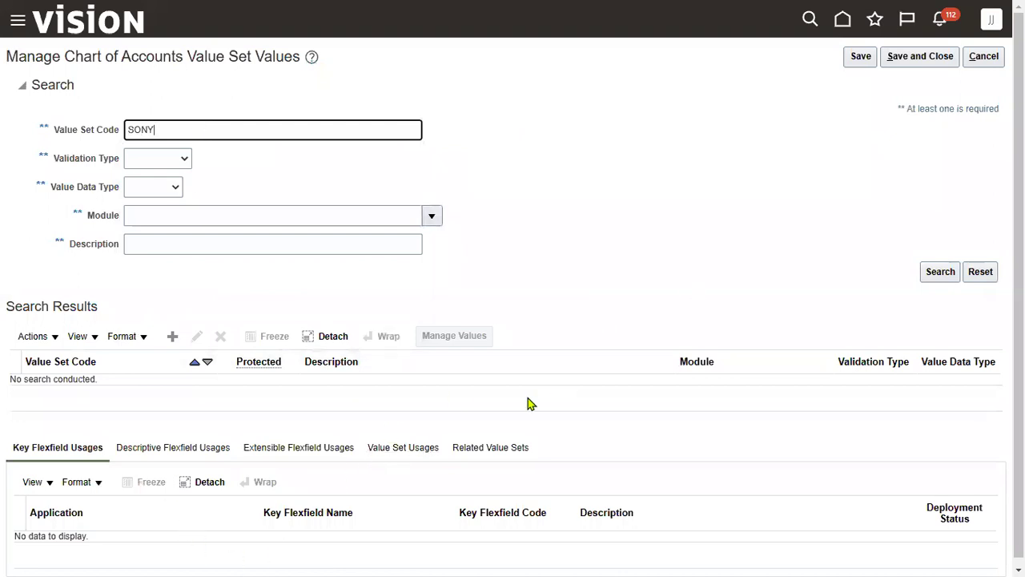
click(480, 381)
click(485, 338)
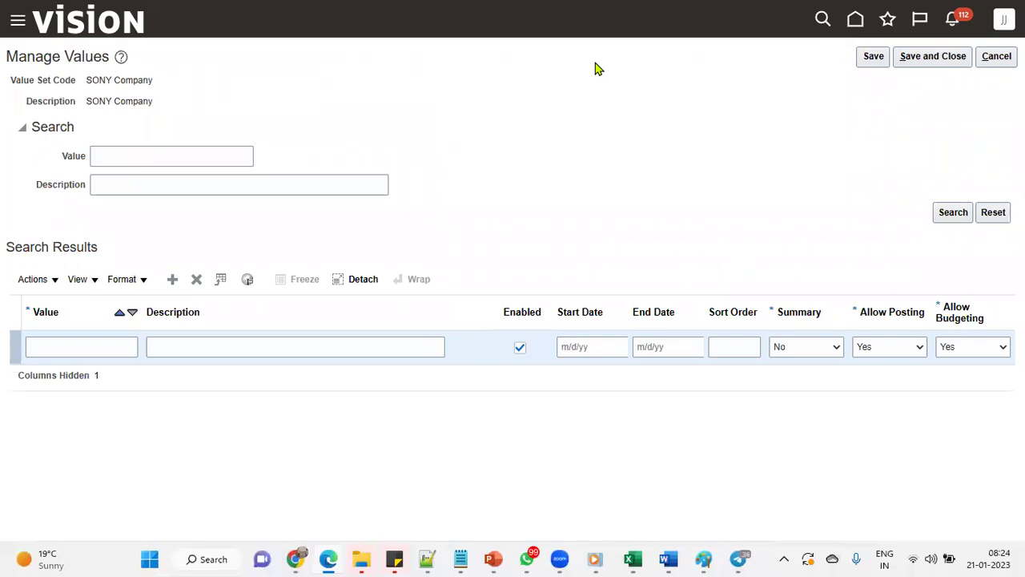
drag(825, 250, 1024, 445)
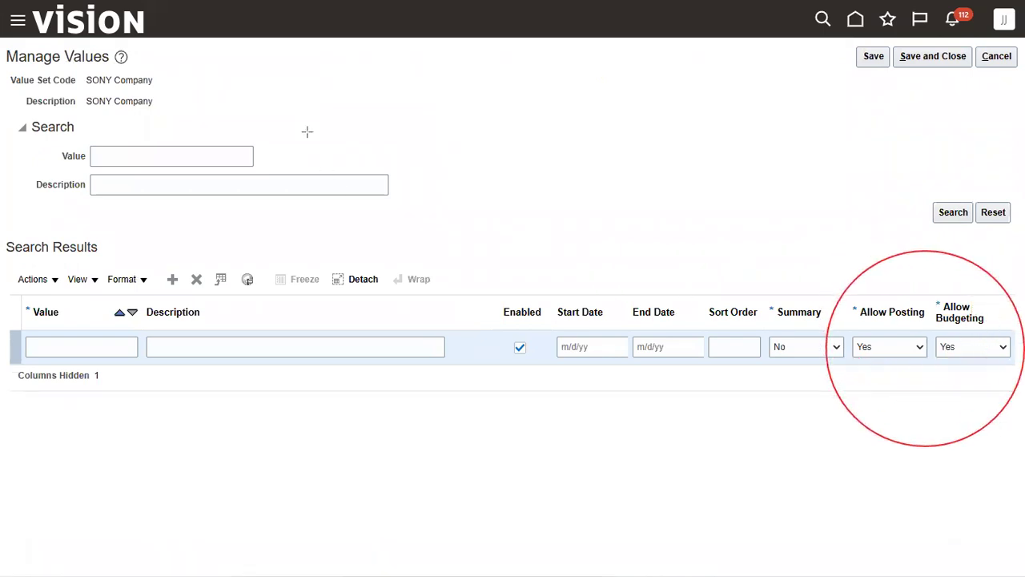
Add company values 101 SONY Electronics and 102 SONY Consulting
click(33, 352)
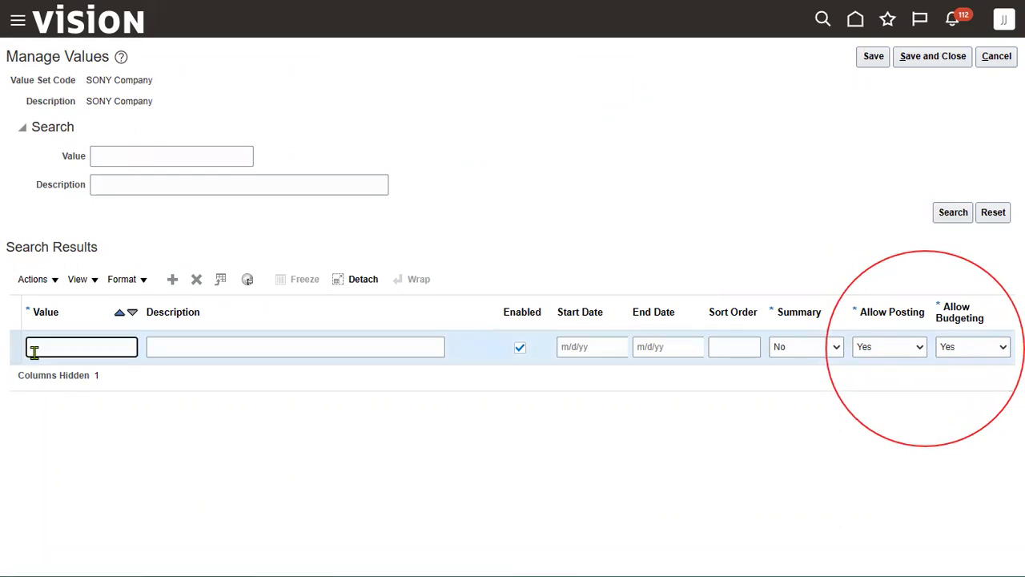
text(101)
key(Tab)
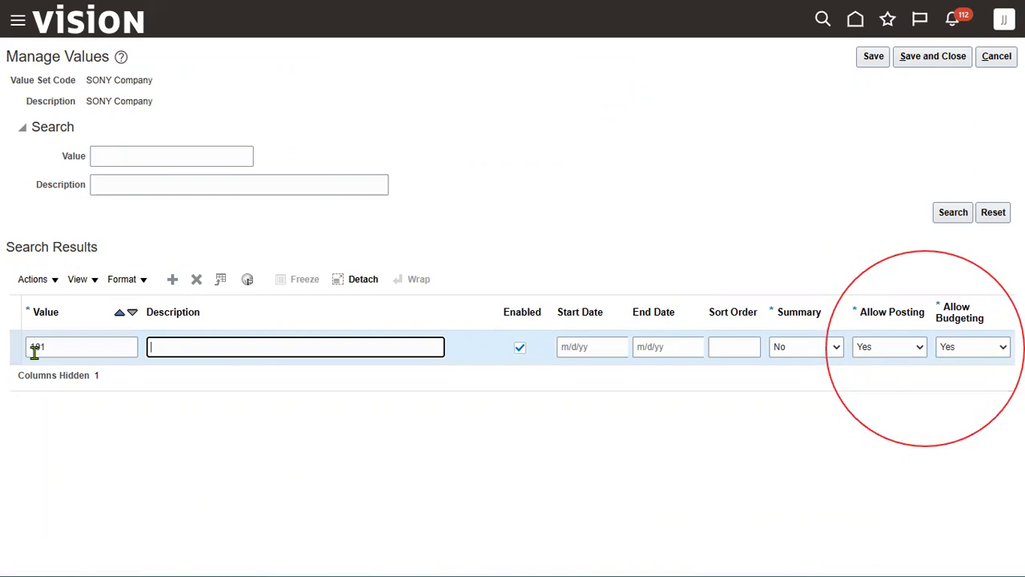
text(SONY Electronics)
click(173, 279)
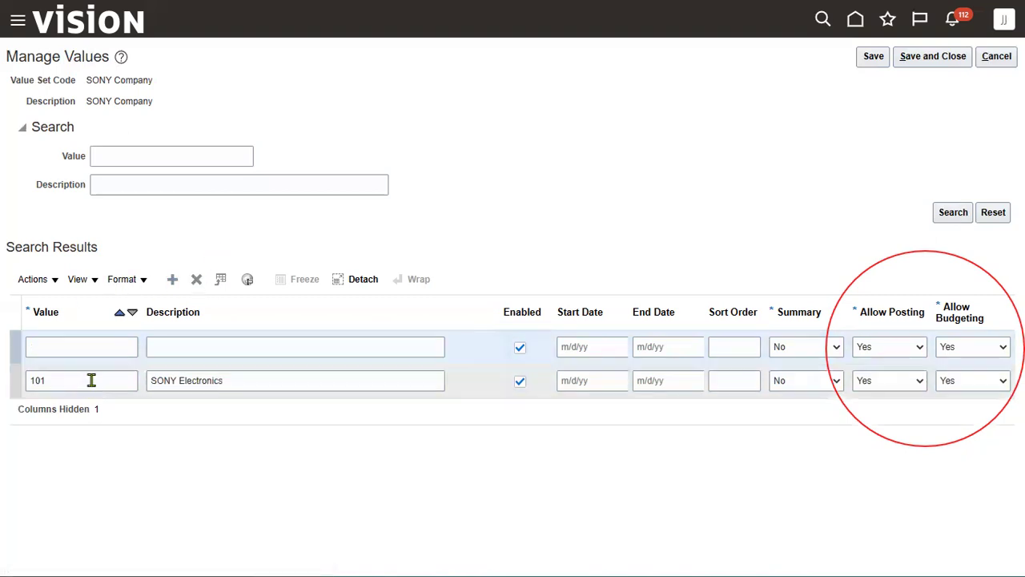
click(93, 346)
key(Tab)
text(SONY Consulting)
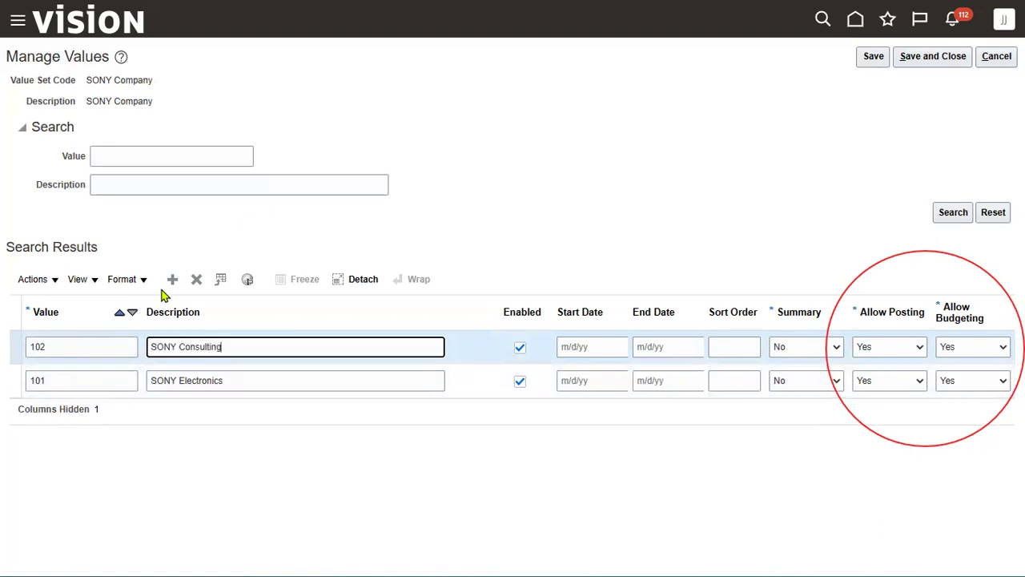
Add value 103 SONY Cars and save the SONY Company values
click(172, 279)
click(87, 344)
text(103)
key(Tab)
text(SONY)
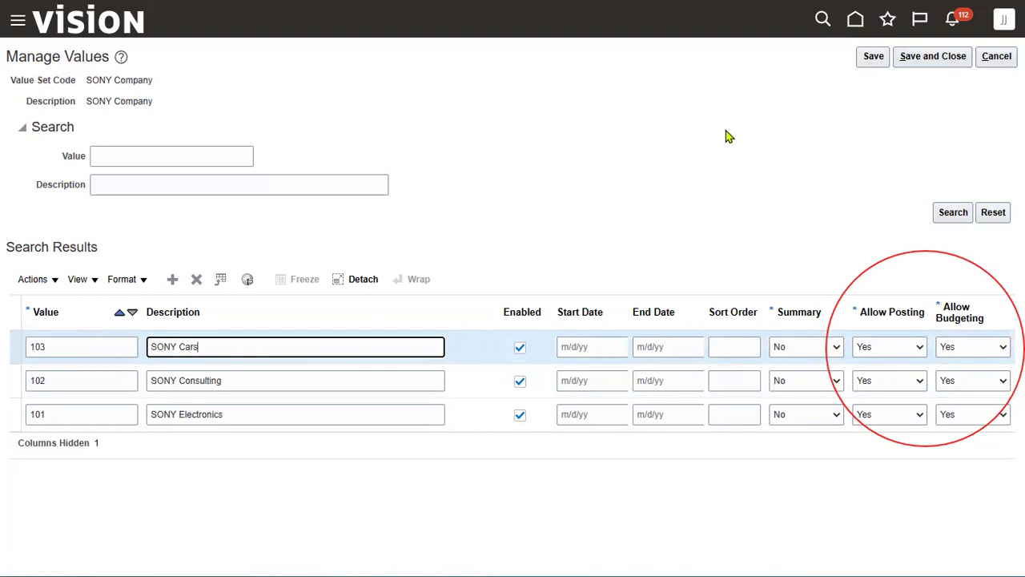
click(914, 62)
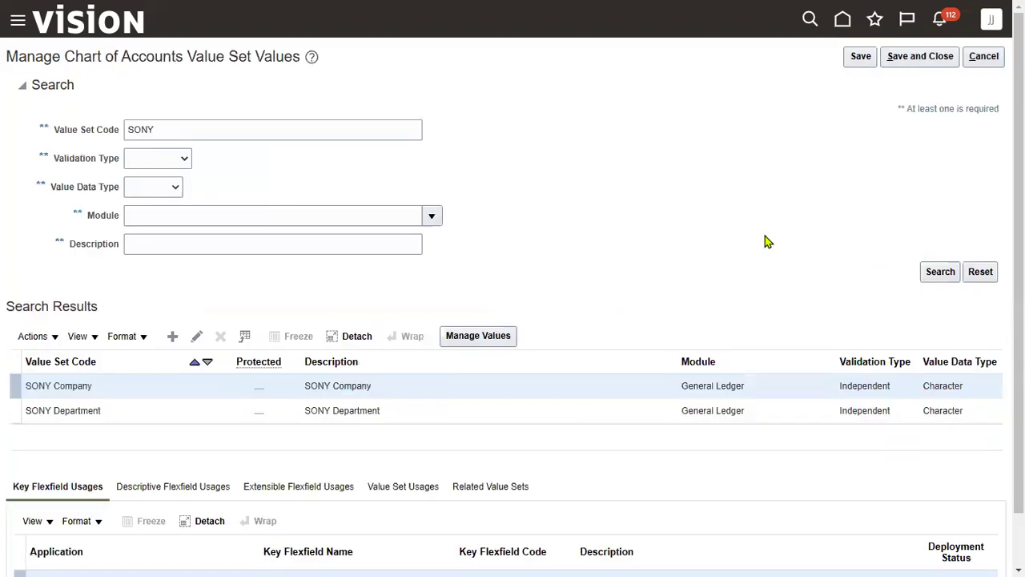
Open the SONY Department value set and add value 1001 Finance
click(373, 412)
click(480, 335)
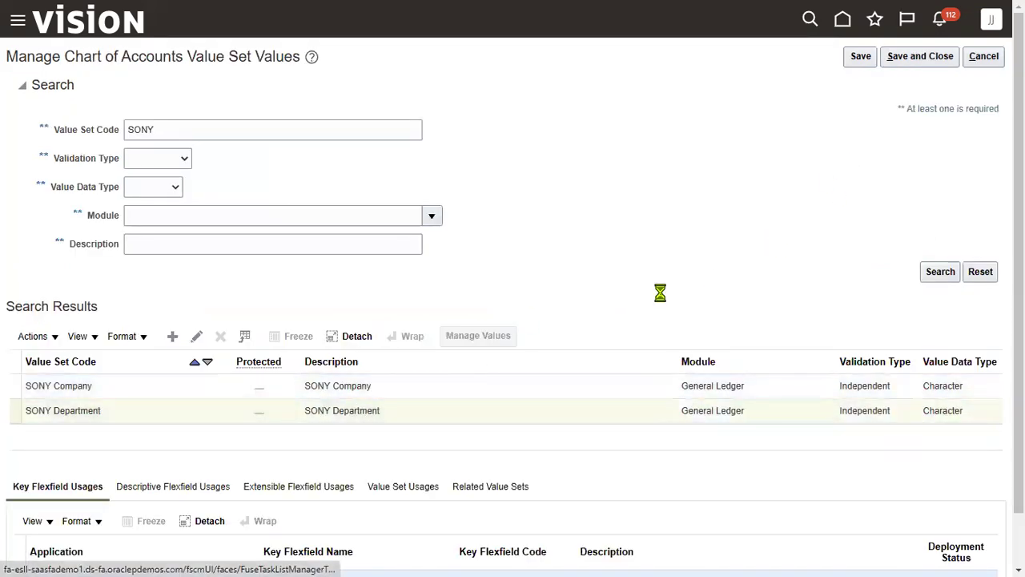
click(172, 281)
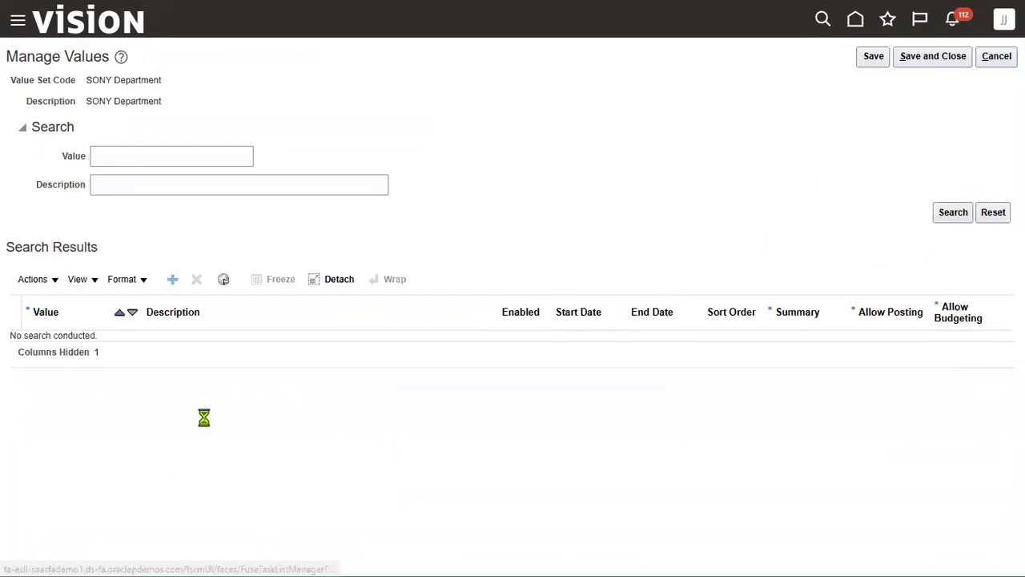
text(1001)
key(Tab)
text(Fina)
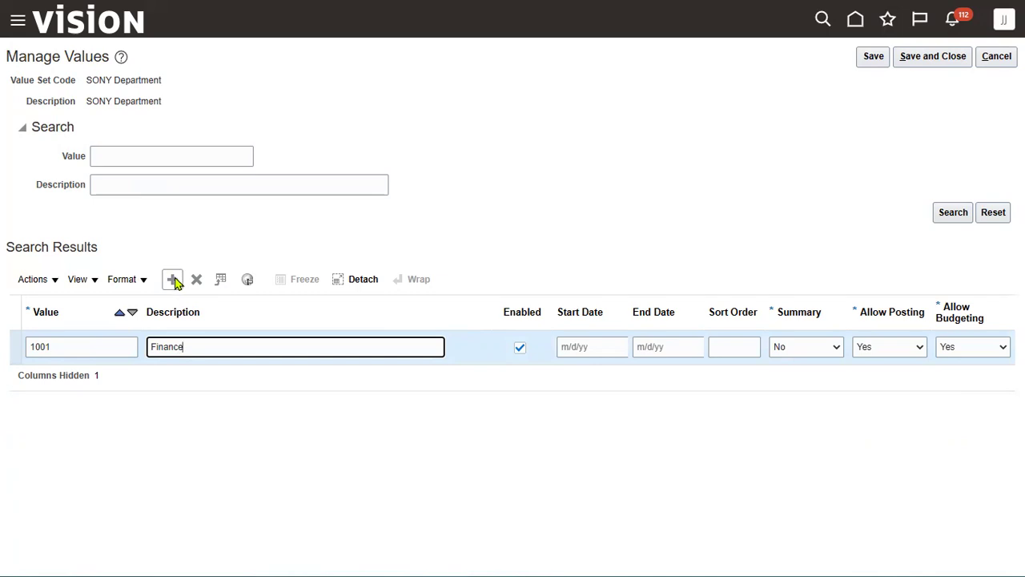
Add department values 1002 Sales and 1003 Admin
click(232, 230)
click(172, 280)
click(93, 356)
text(1002)
key(Tab)
text(Sales)
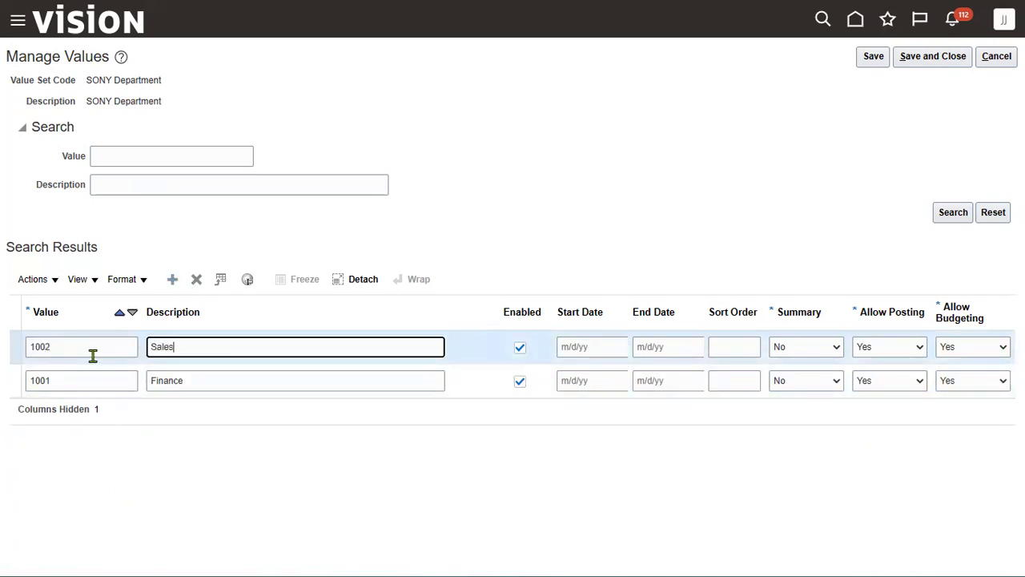
click(212, 228)
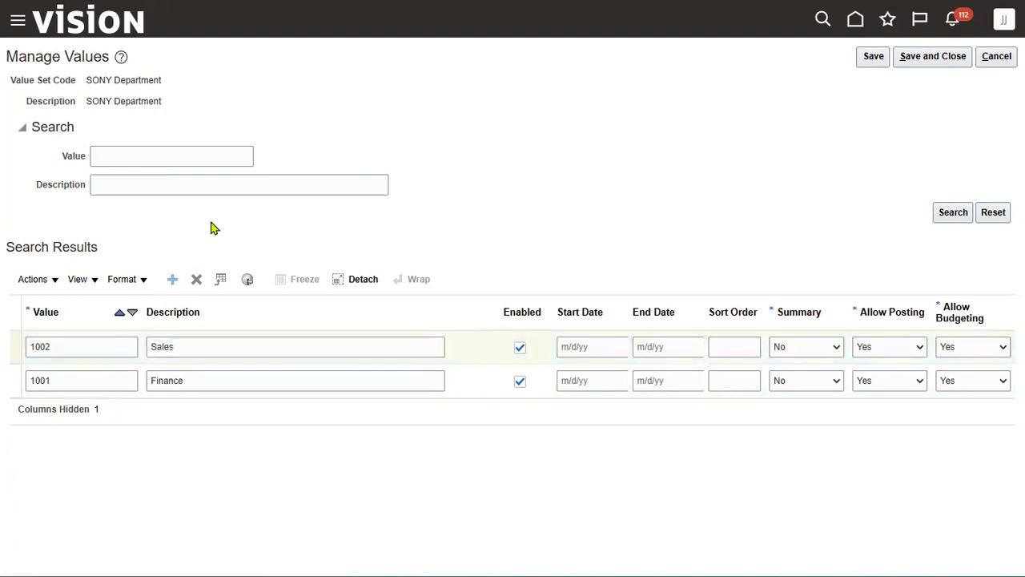
click(173, 279)
click(103, 345)
text(1003)
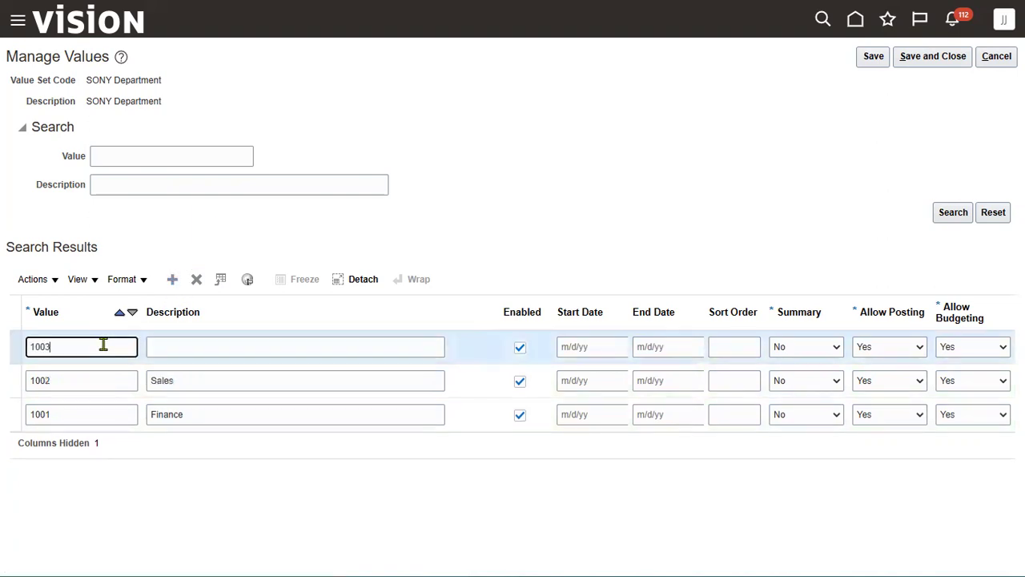
key(Tab)
text(Admin)
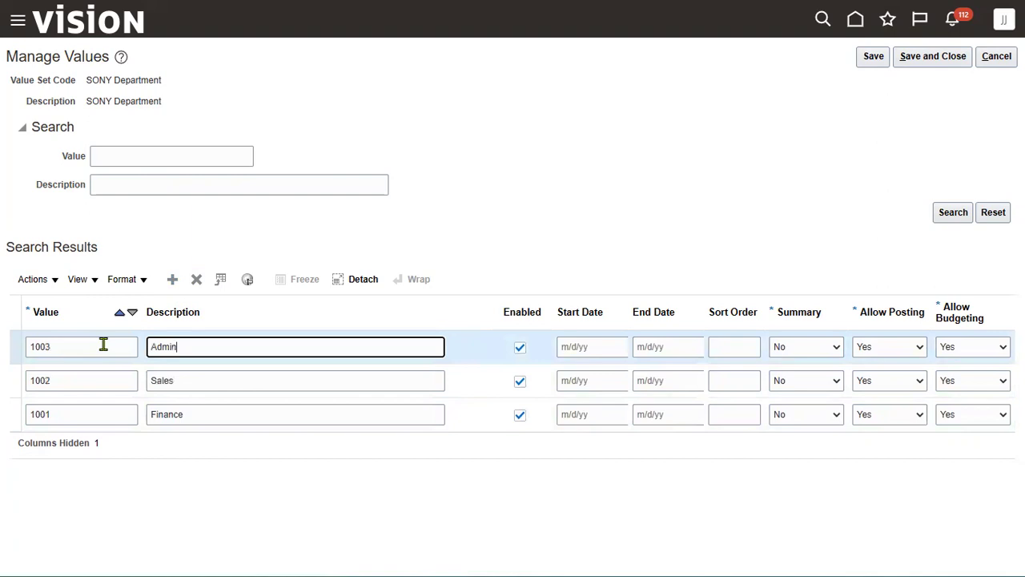
Add value 0000 described as No Department and save the SONY Department values
click(172, 279)
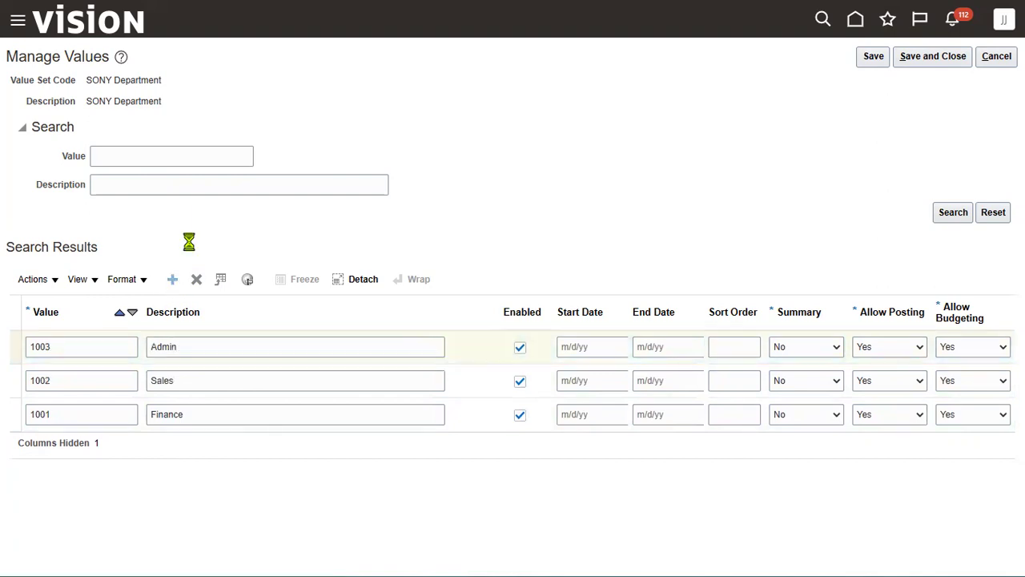
click(88, 346)
text(00)
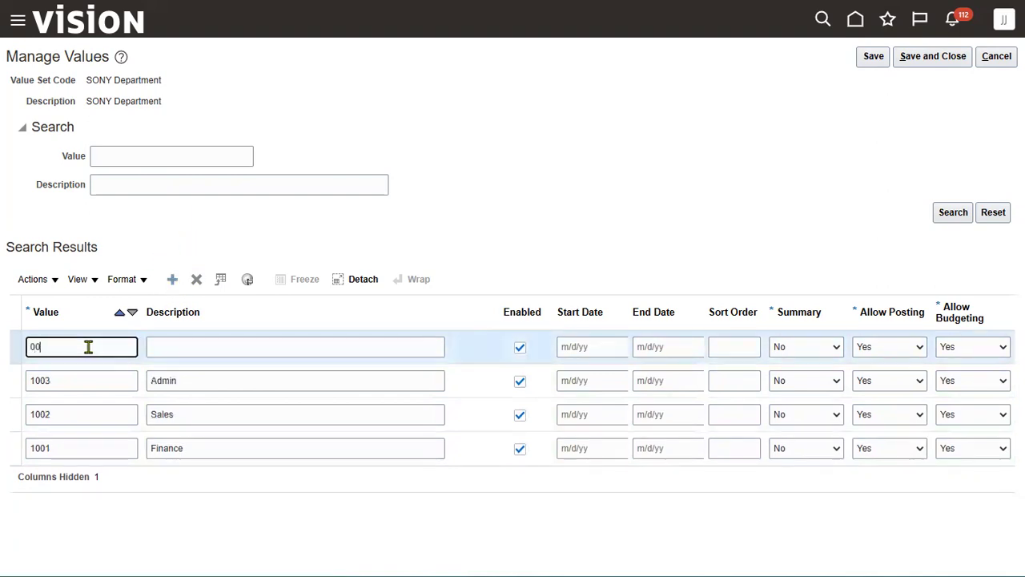
key(Tab)
text(All Depar)
key(BackSpace)
key(BackSpace)
key(BackSpace)
key(BackSpace)
key(BackSpace)
key(BackSpace)
key(BackSpace)
key(BackSpace)
key(BackSpace)
text(No De)
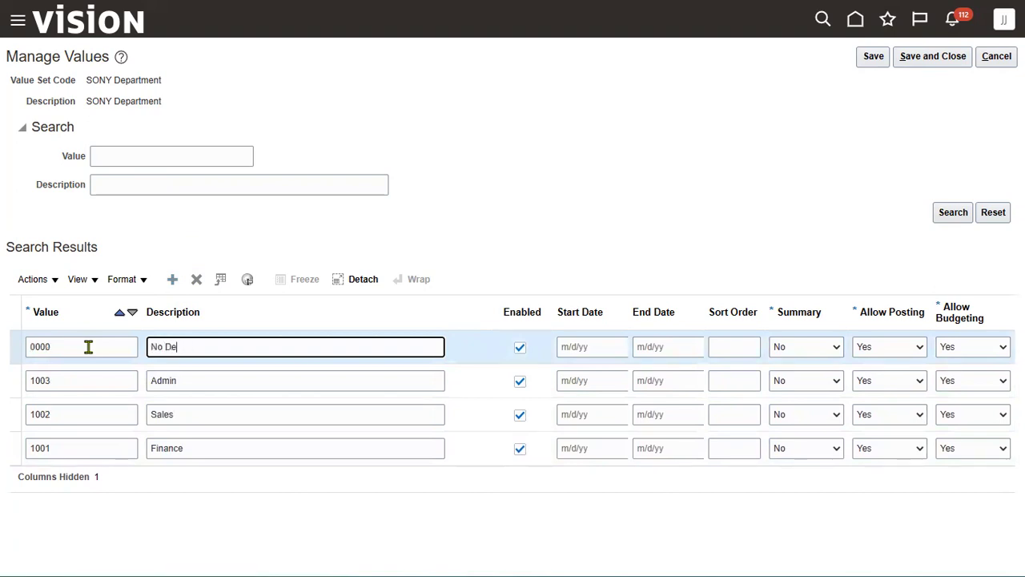
text(partment)
click(934, 57)
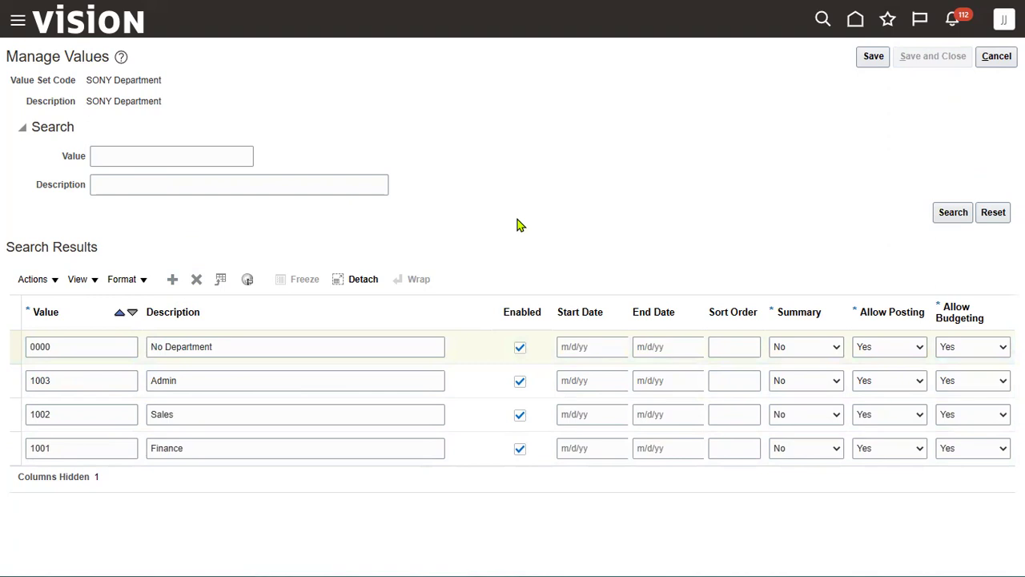
double_click(231, 127)
Look up the Corporate Account value set and list its existing values, such as 10000 Assets
text(Cor)
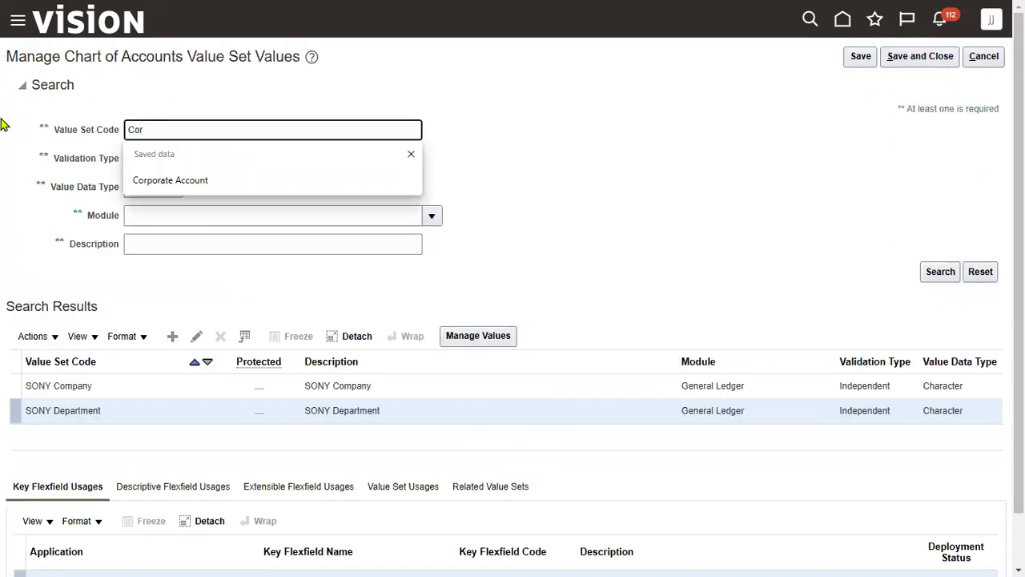
click(401, 180)
click(925, 272)
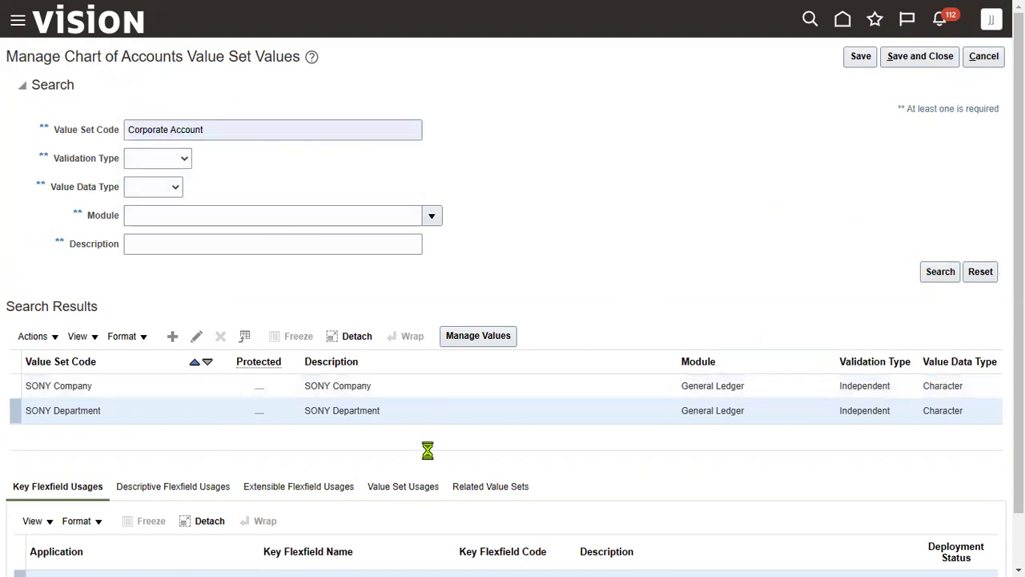
click(495, 345)
click(953, 214)
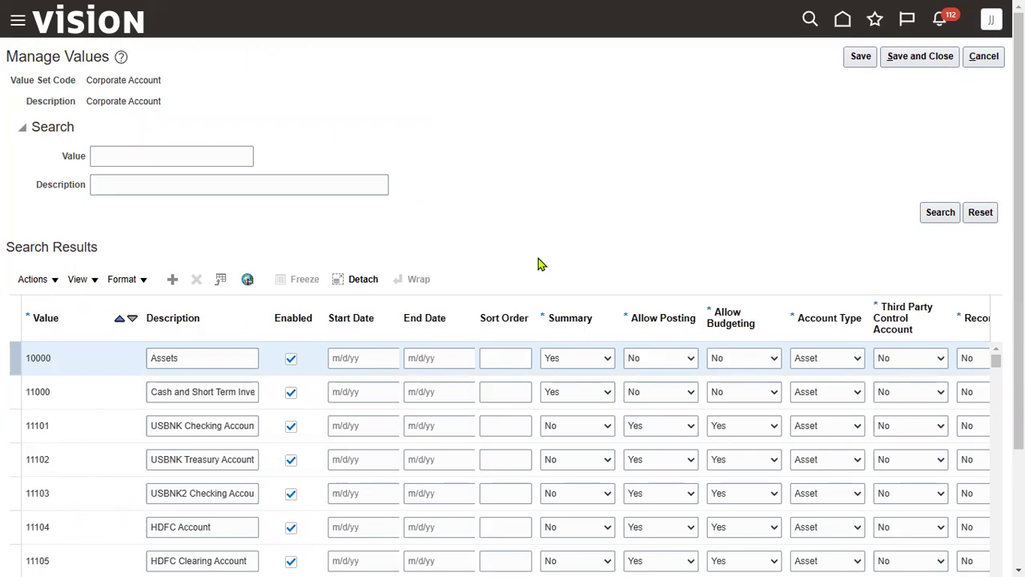
click(920, 57)
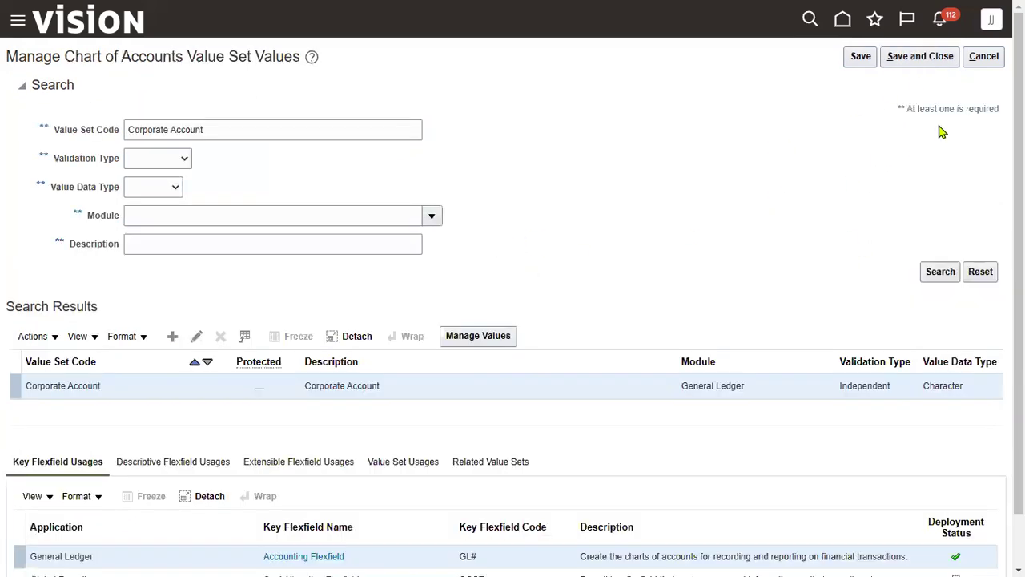
click(920, 60)
Mark cell C15 of the Ledger Setup checklist as Yes
key(alt+Tab)
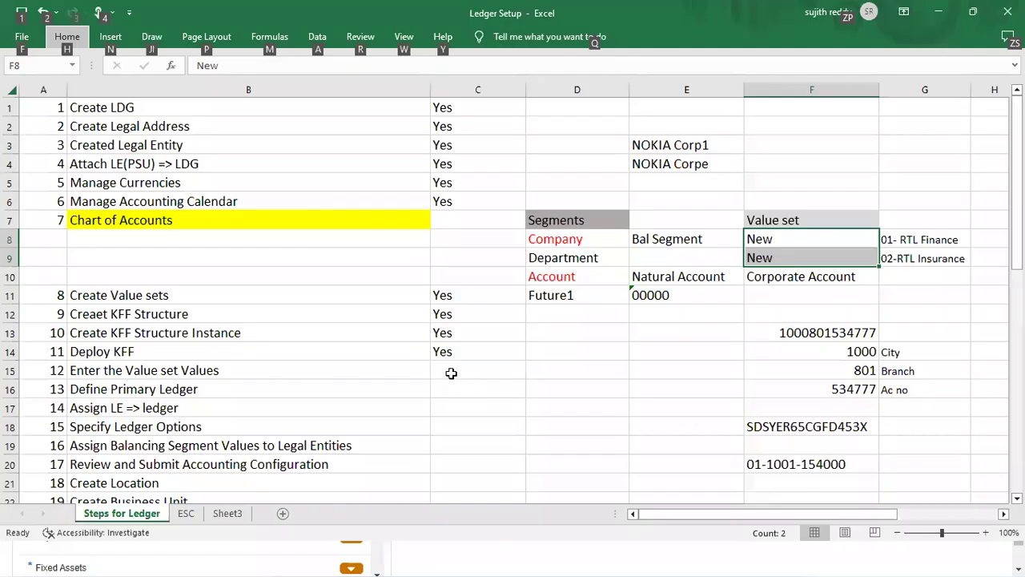
click(451, 373)
text(Yes)
click(600, 377)
Review the Currency, Calendar, Chart of Accounts and Complience Method notes on the ESC sheet
click(186, 513)
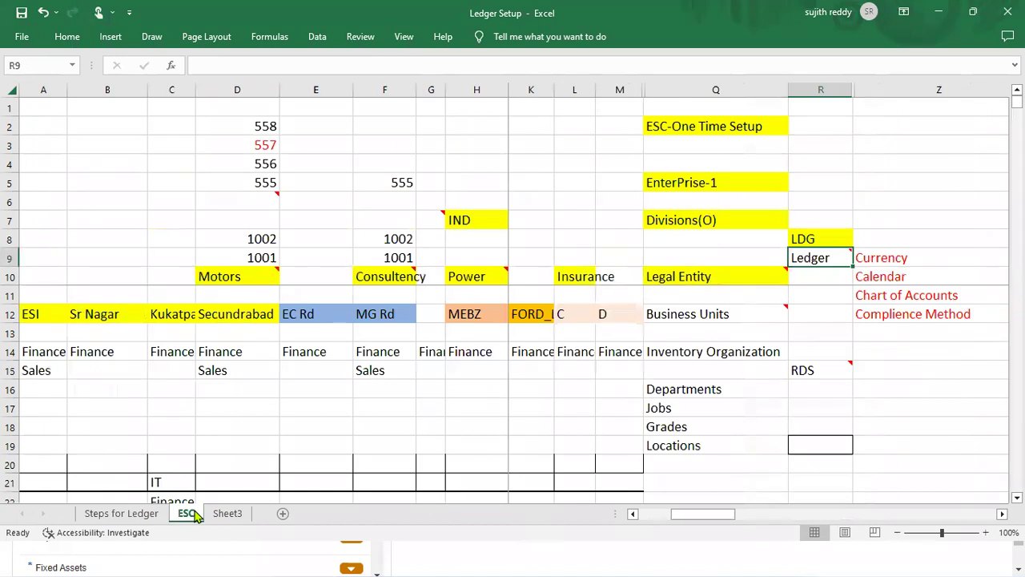
drag(877, 260, 882, 292)
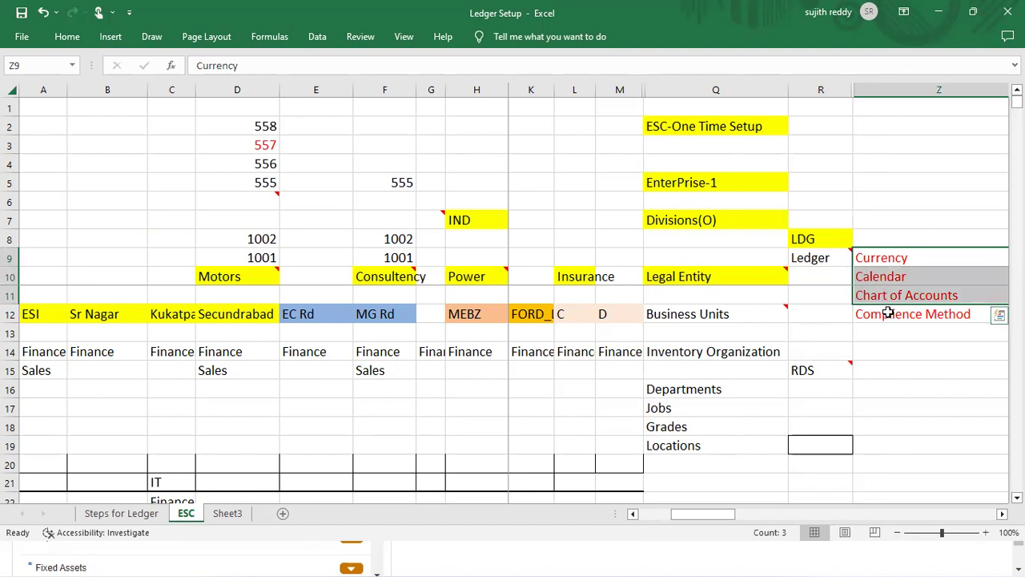
click(888, 314)
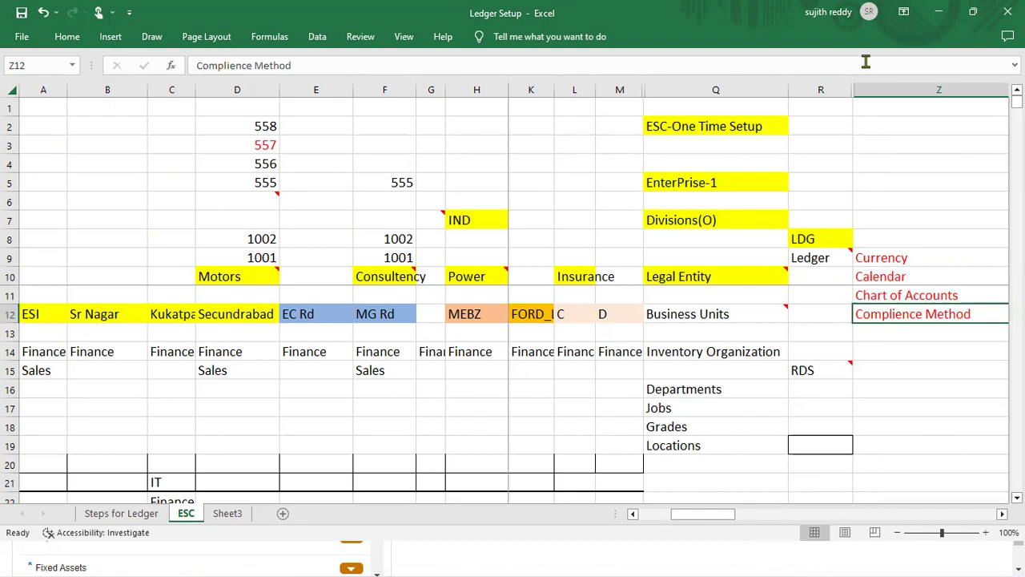
click(941, 13)
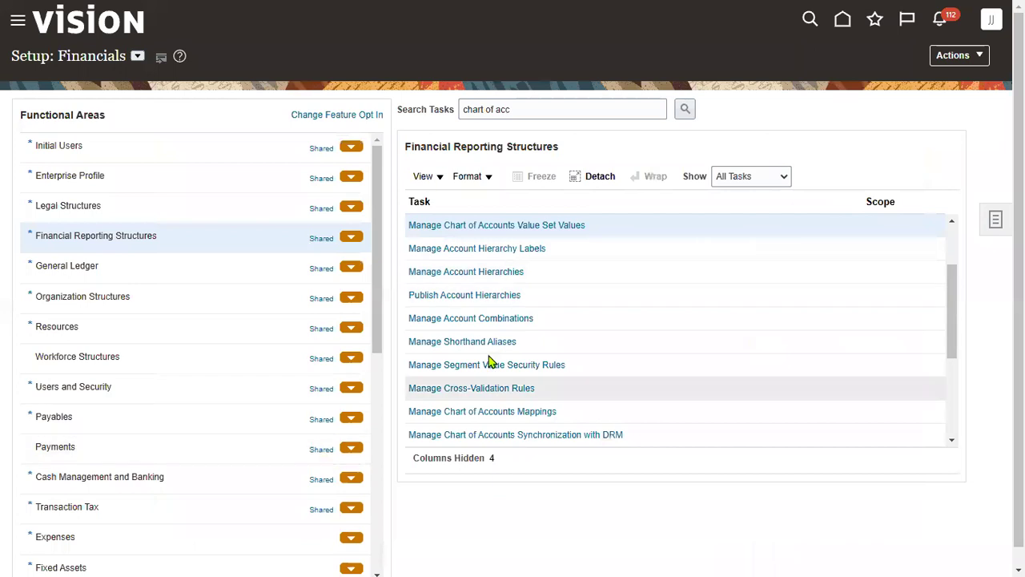
Mark cell C16 on the Steps for Ledger sheet as Yes
key(alt+Tab)
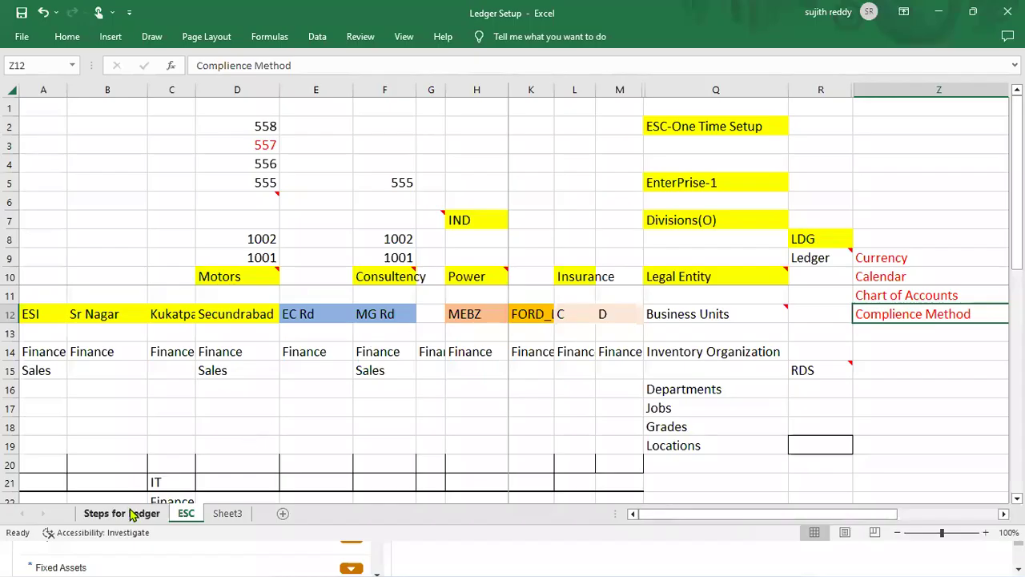
click(131, 513)
click(453, 392)
text(yes)
key(Tab)
key(alt+Tab)
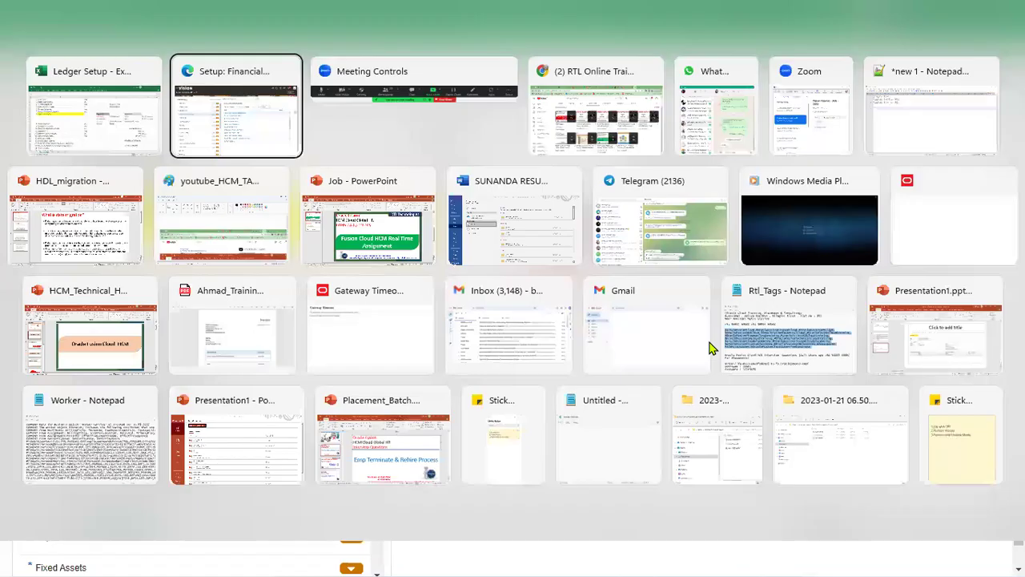
key(ctrl+a)
Search the setup tasks for PRIMARY LEDGER and start a new primary ledger from Manage Primary Ledgers
text(pri)
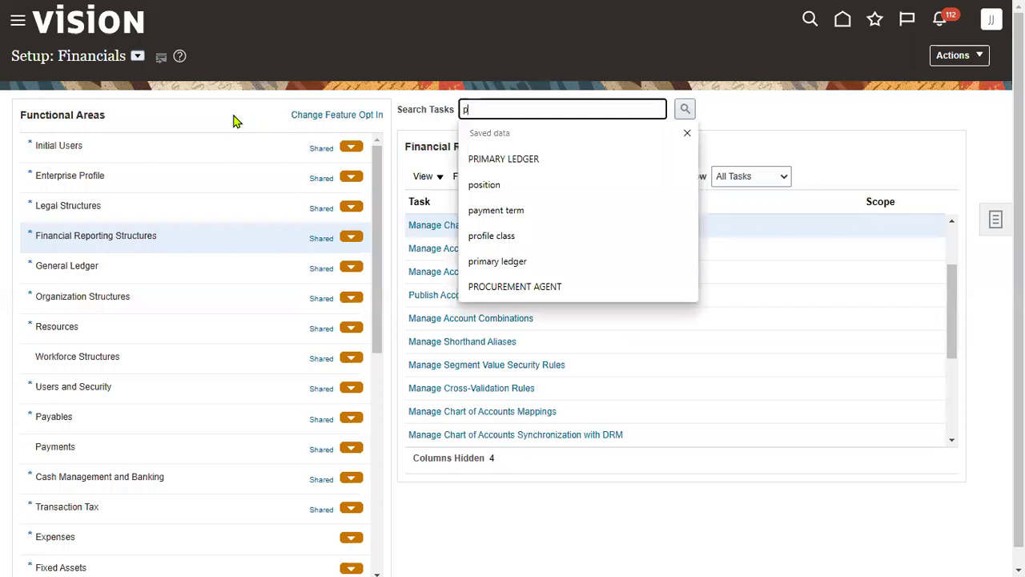
click(600, 160)
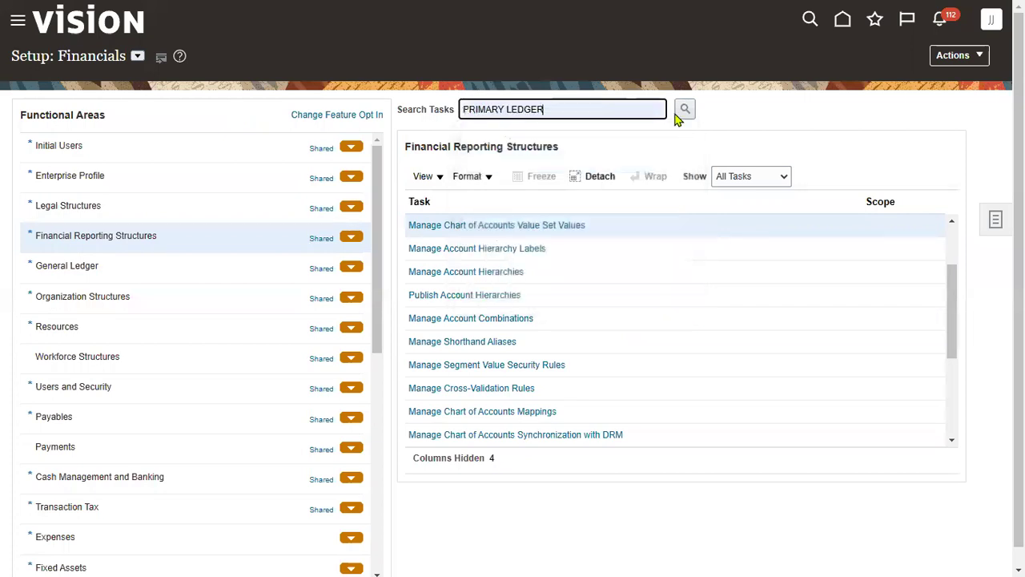
click(682, 110)
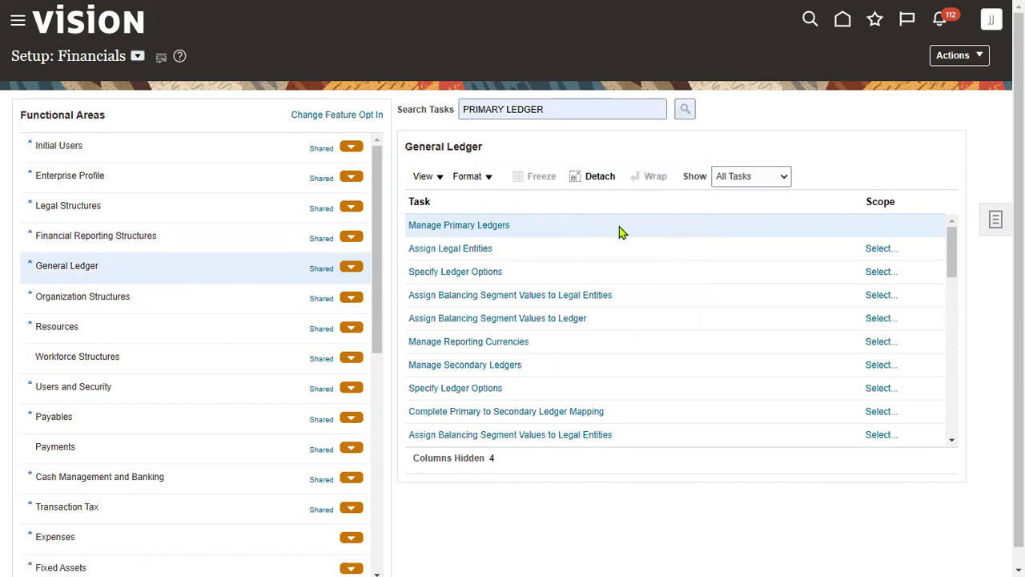
click(479, 226)
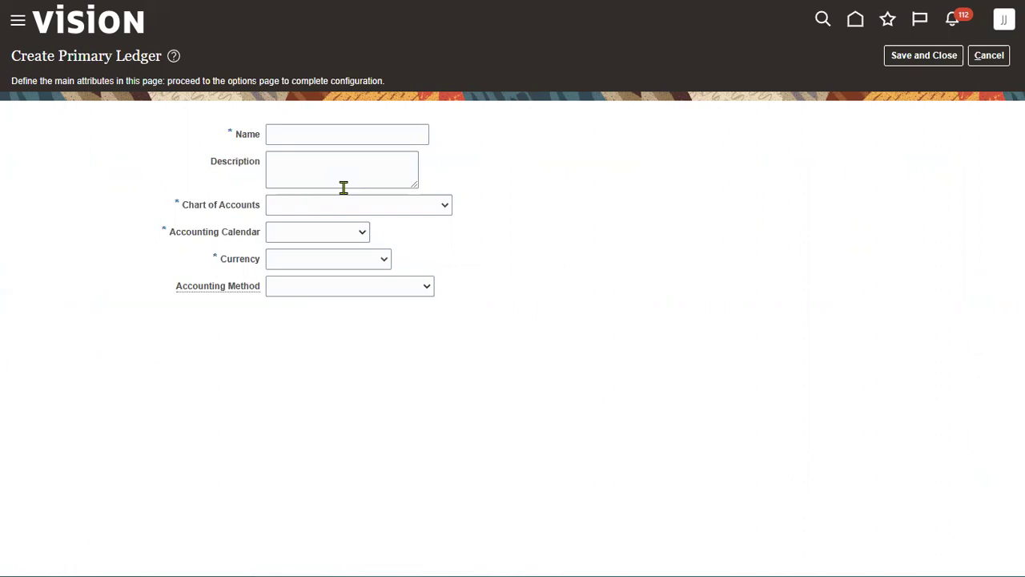
Name the ledger SONY Primary Ledger and reuse that name as its description
click(358, 138)
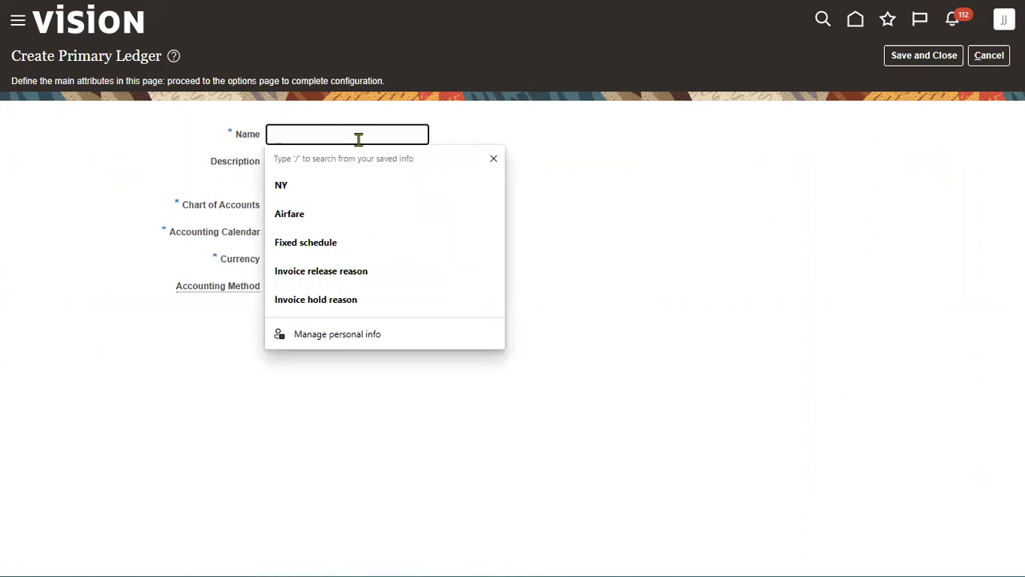
text(SONY)
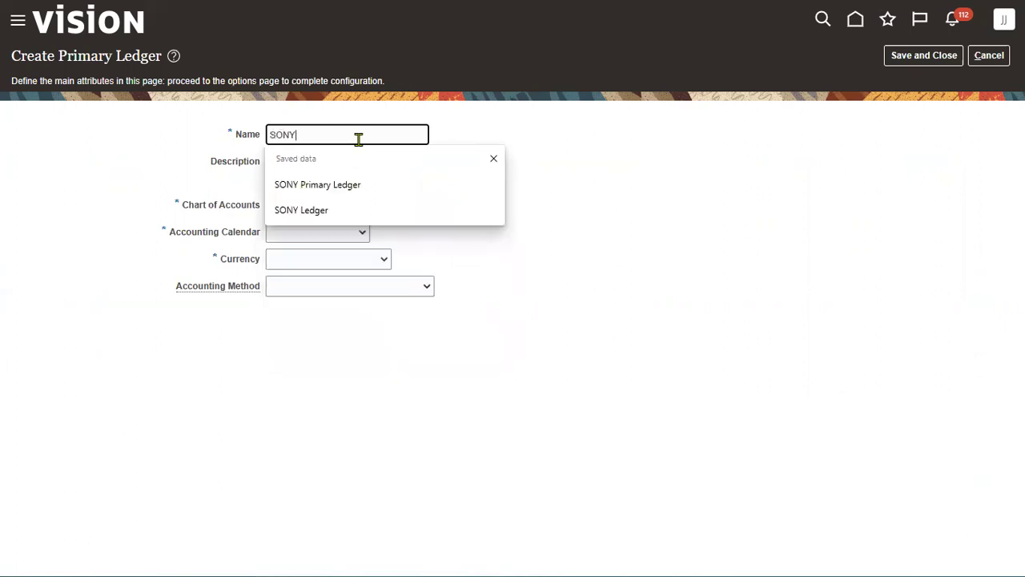
click(354, 185)
key(ctrl+a)
key(ctrl+c)
key(Tab)
key(ctrl+v)
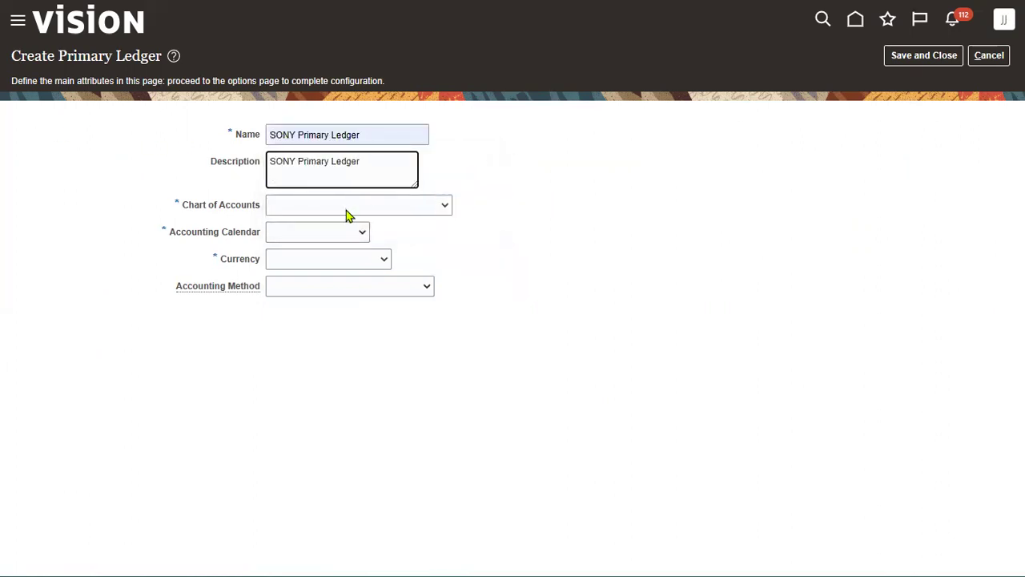
Choose SONY_COA Instance, SONY_ACC_CAL, USD - US Dollar and Standard Accrual, then save the ledger
key(Tab)
key(s)
key(s)
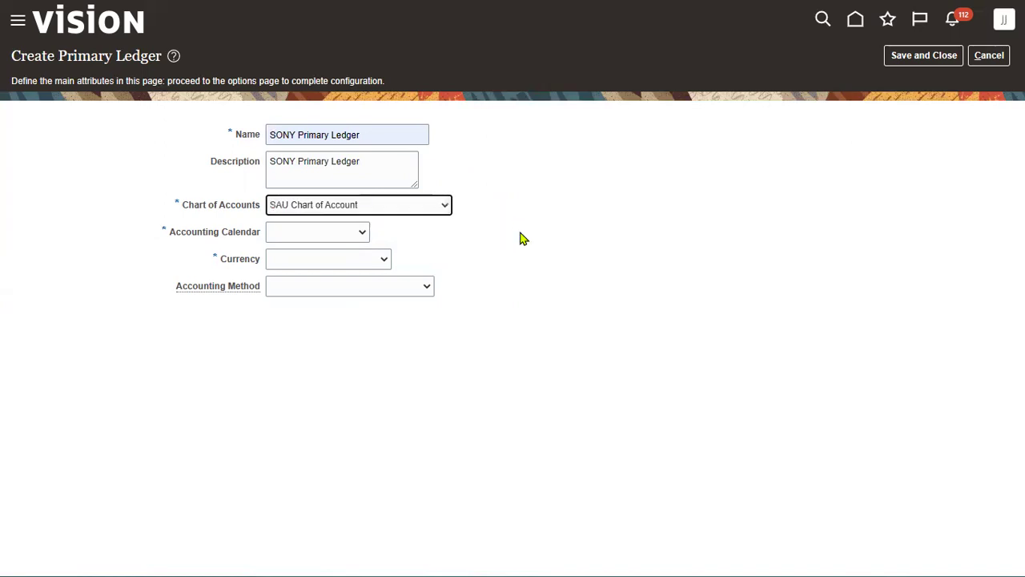
key(s)
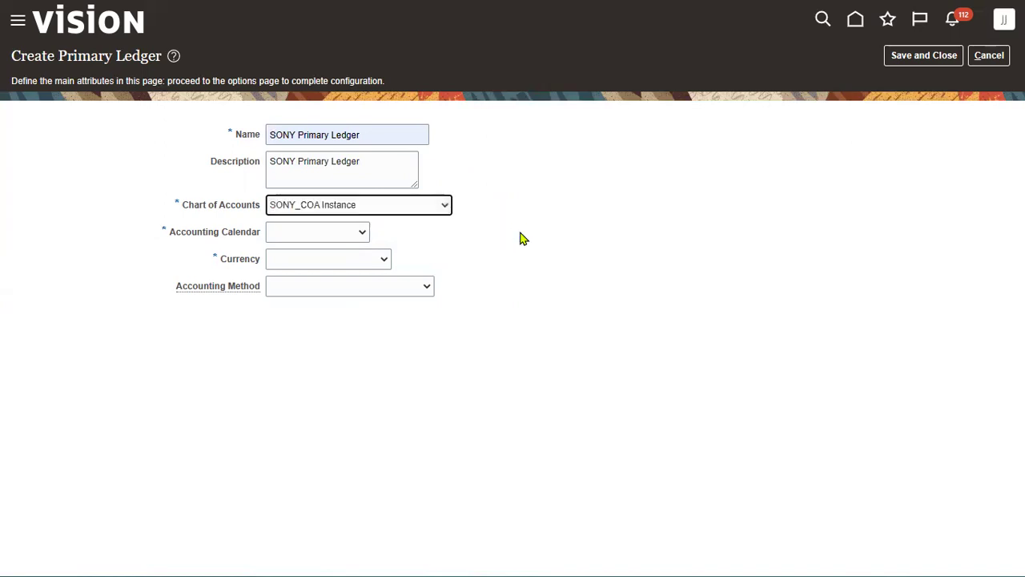
key(Tab)
key(s)
key(Tab)
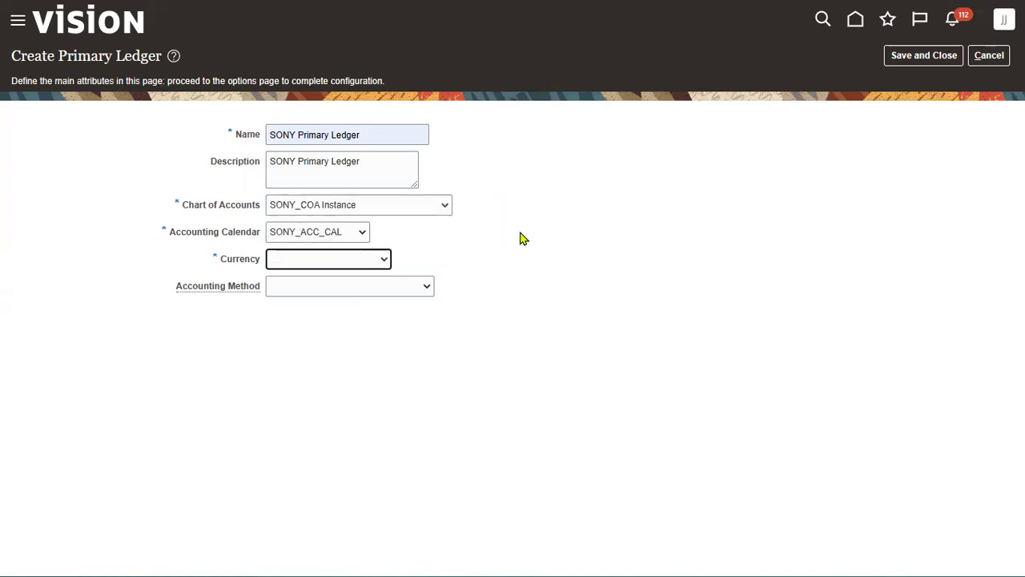
key(u)
key(Tab)
click(321, 288)
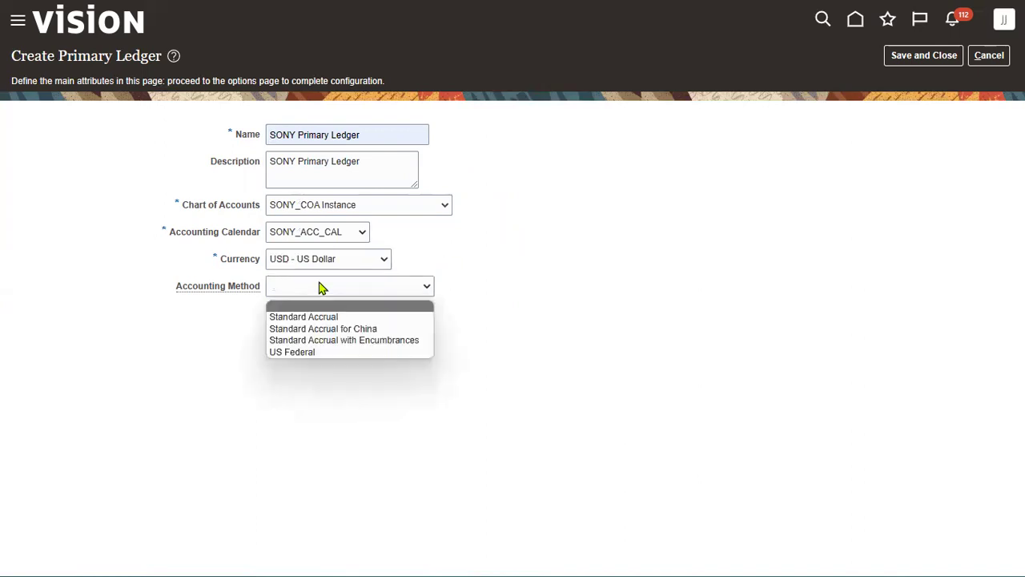
click(314, 318)
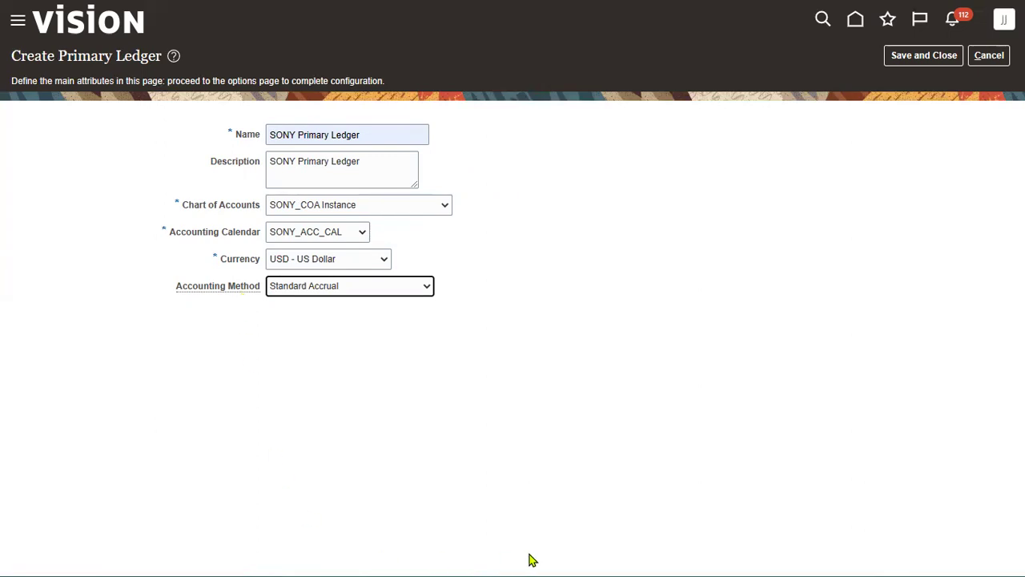
click(921, 56)
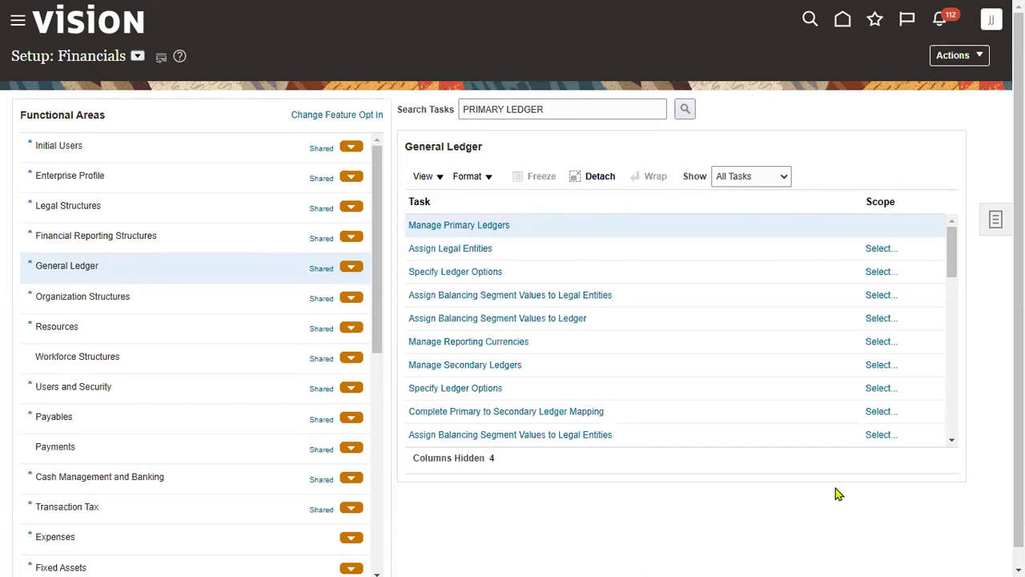
Filter Manage Primary Ledgers to SONY to confirm SONY Primary Ledger is In Process, then go to Excel
click(478, 226)
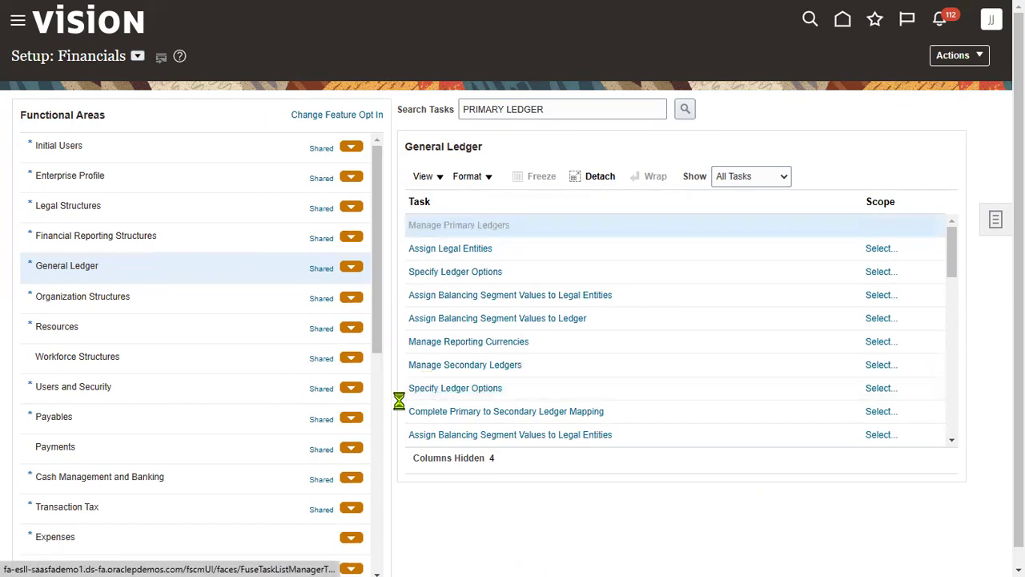
click(128, 144)
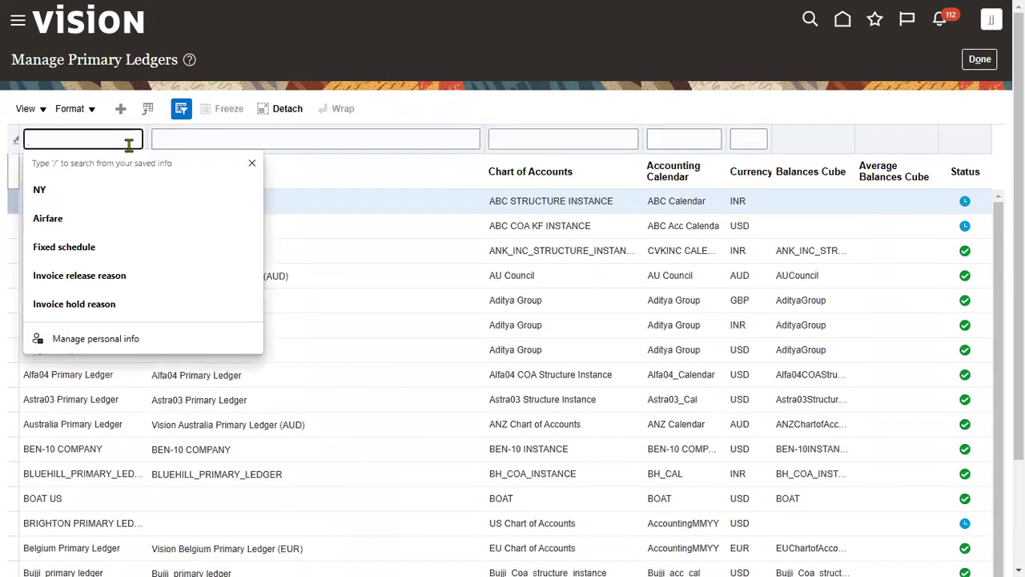
text(SONY)
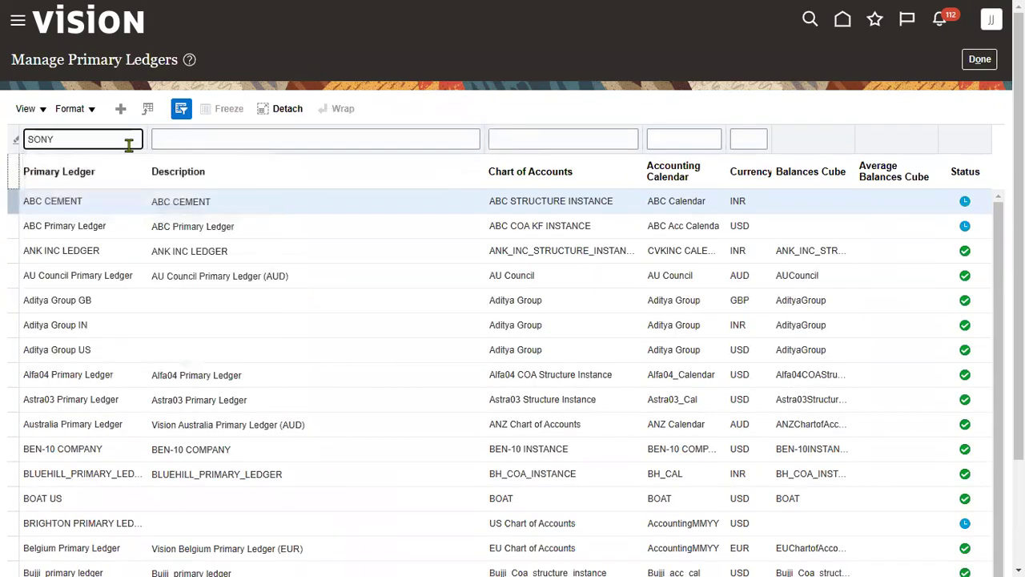
key(Return)
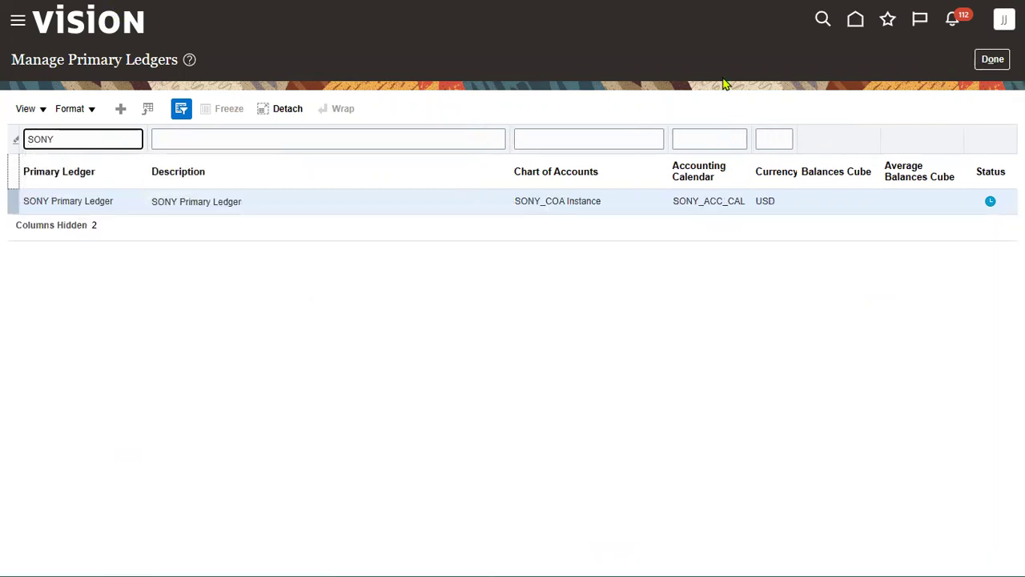
mouse_move(994, 207)
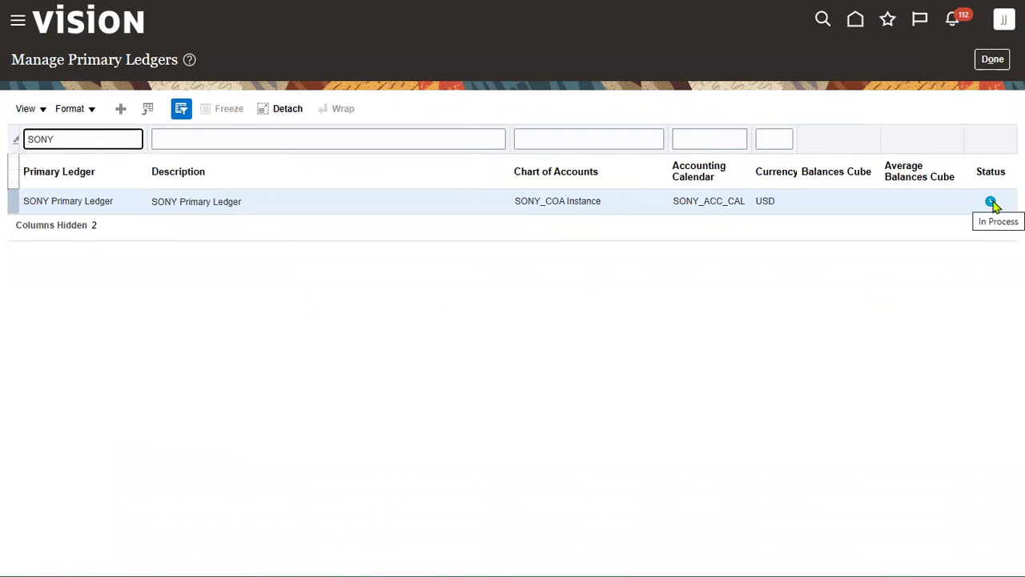
key(alt+Tab)
key(alt+Tab)
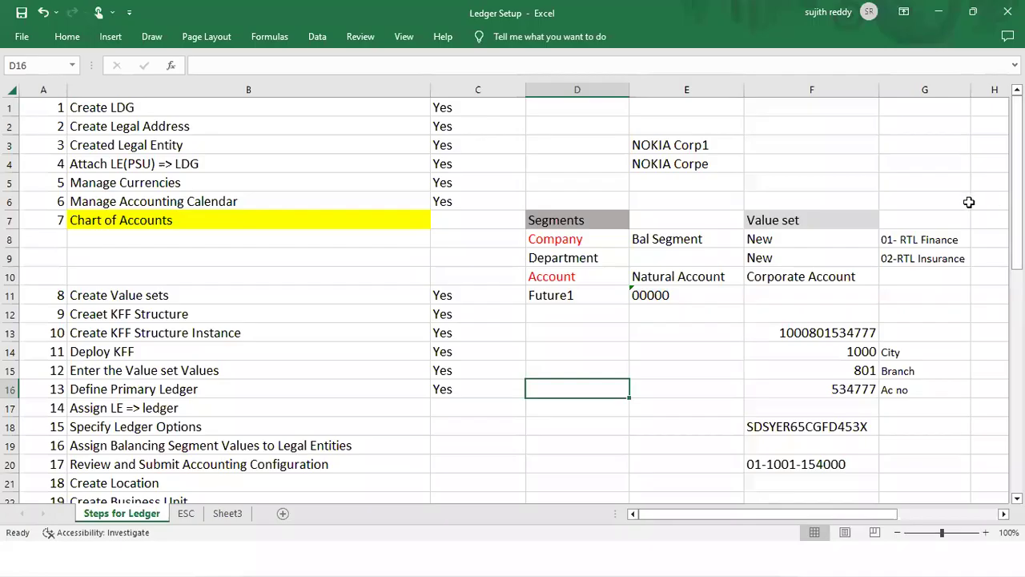
Review the remaining checklist steps, from Assign LE => ledger to Review and Submit Accounting Configuration
click(472, 410)
scroll(540, 424, down, 1)
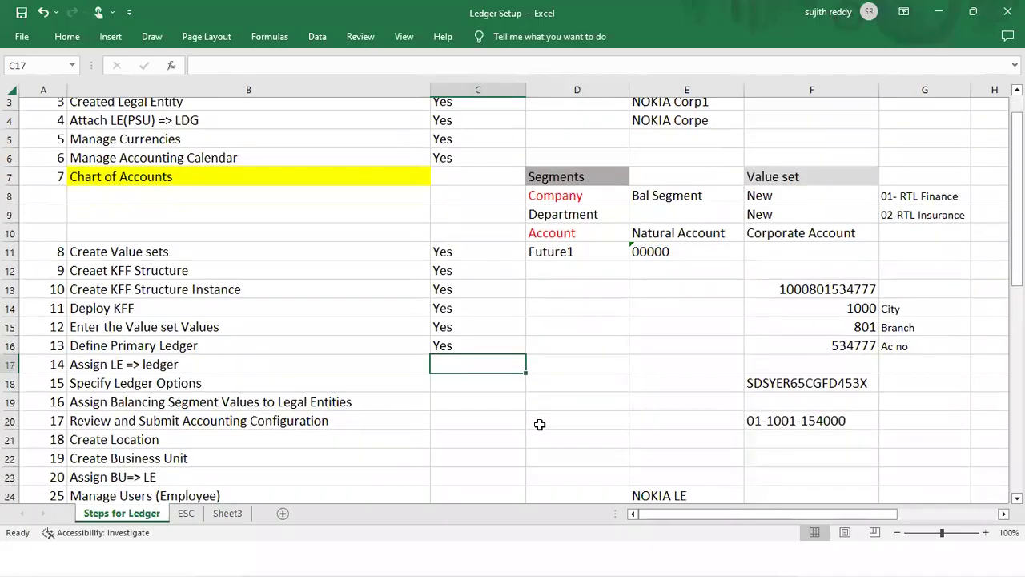
scroll(540, 425, down, 1)
click(168, 352)
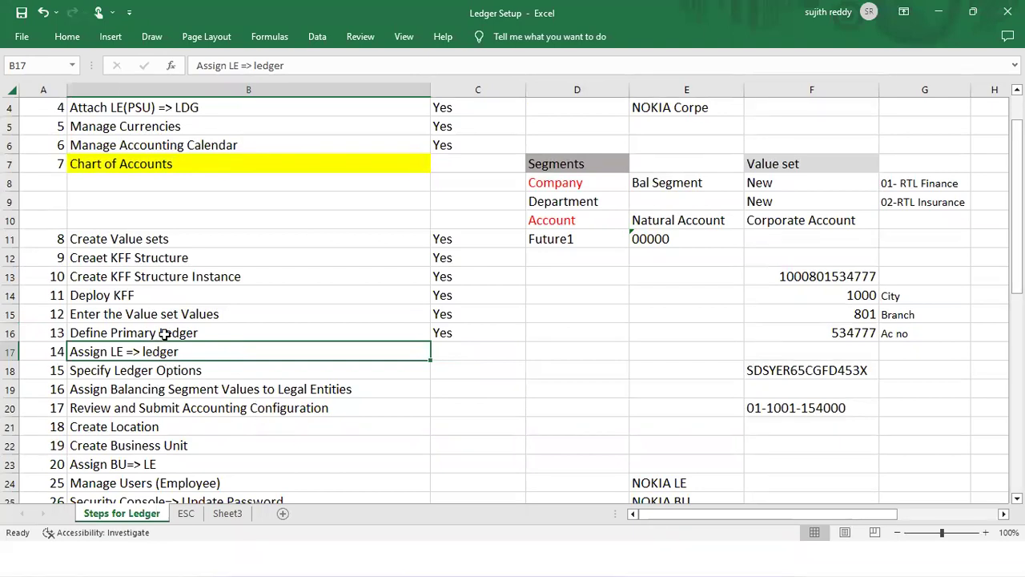
click(138, 371)
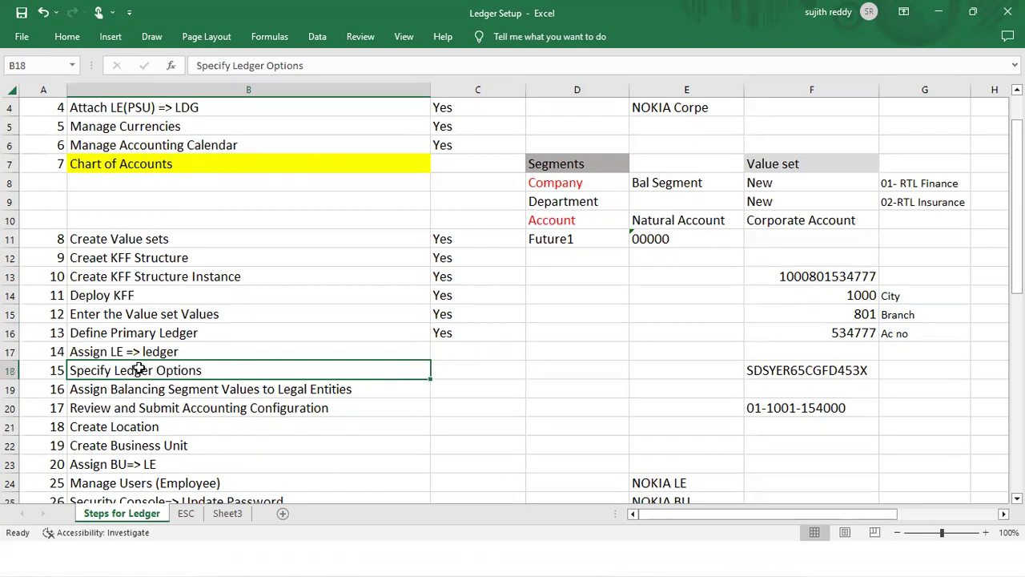
click(155, 391)
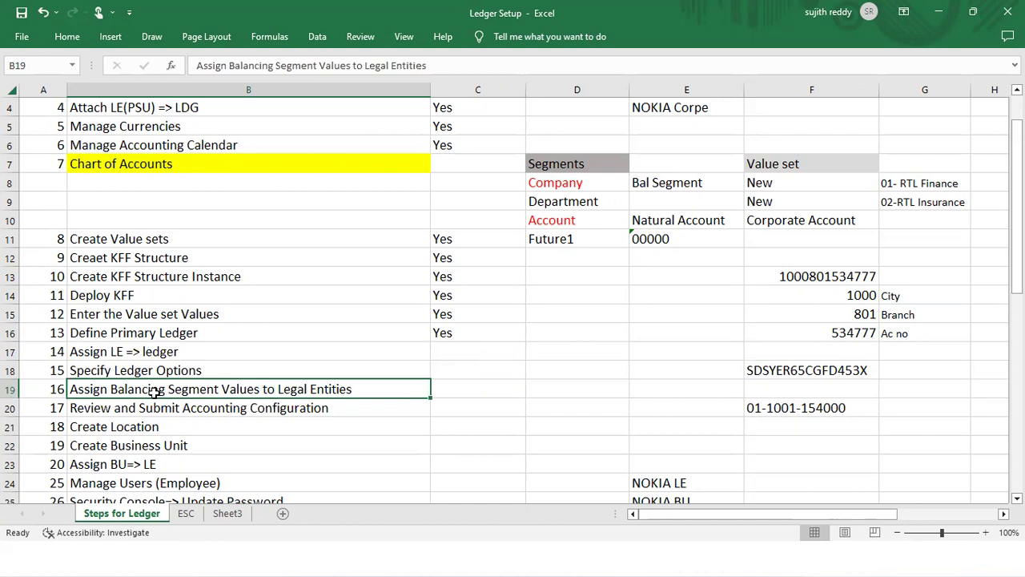
click(283, 409)
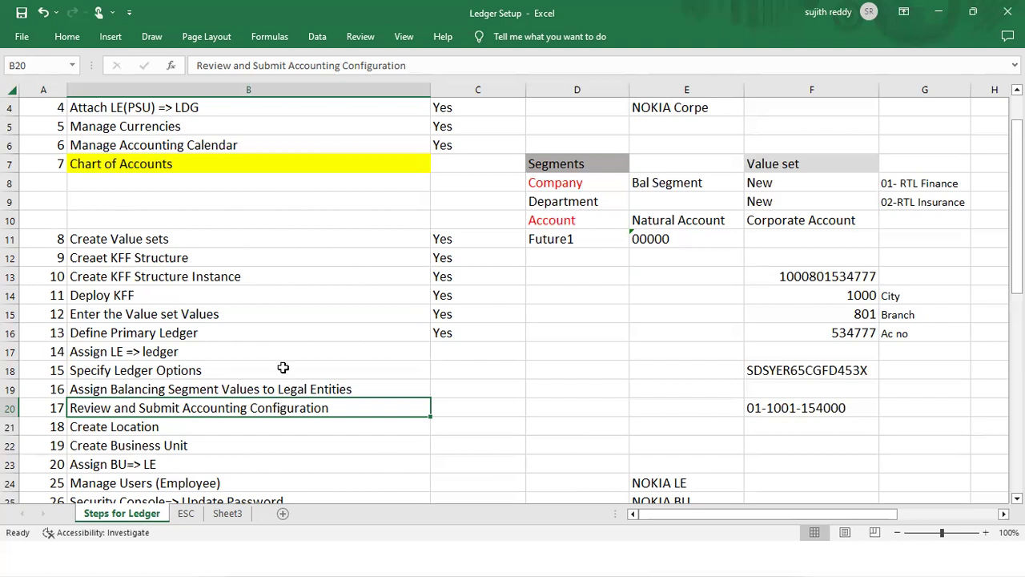
Mark step 14, Assign LE => ledger, as Yes in cell C17
click(489, 356)
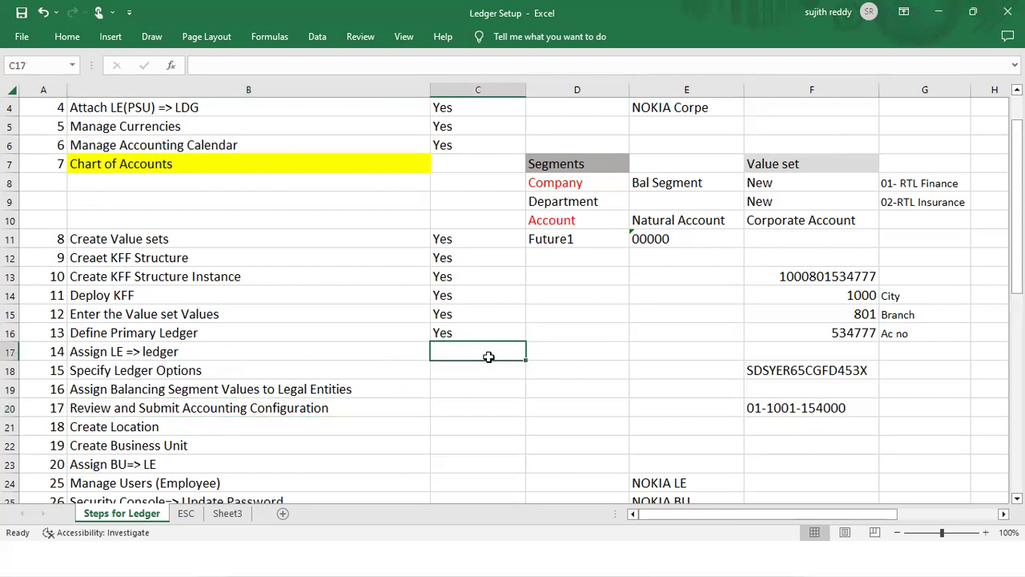
text(yes)
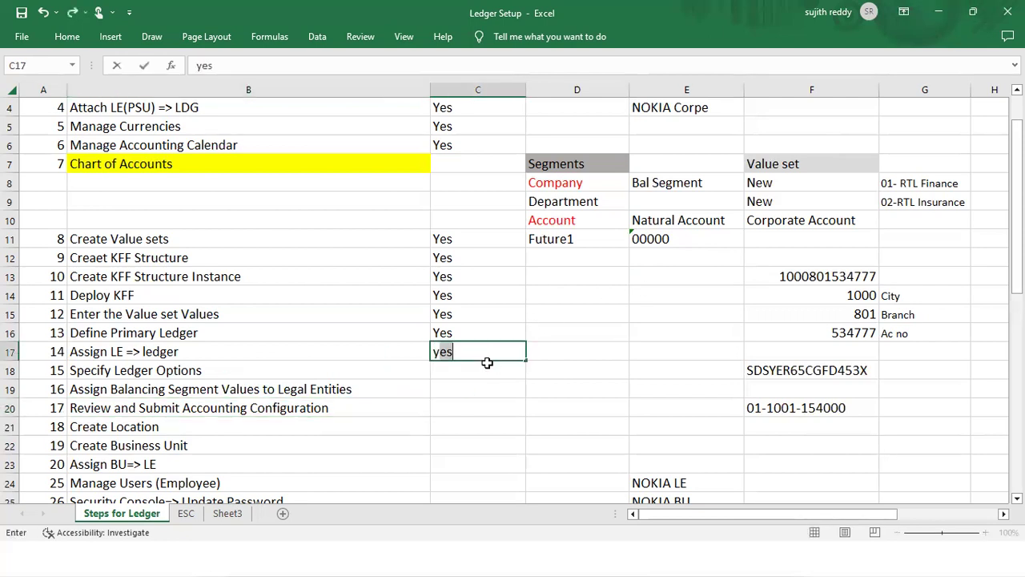
key(Return)
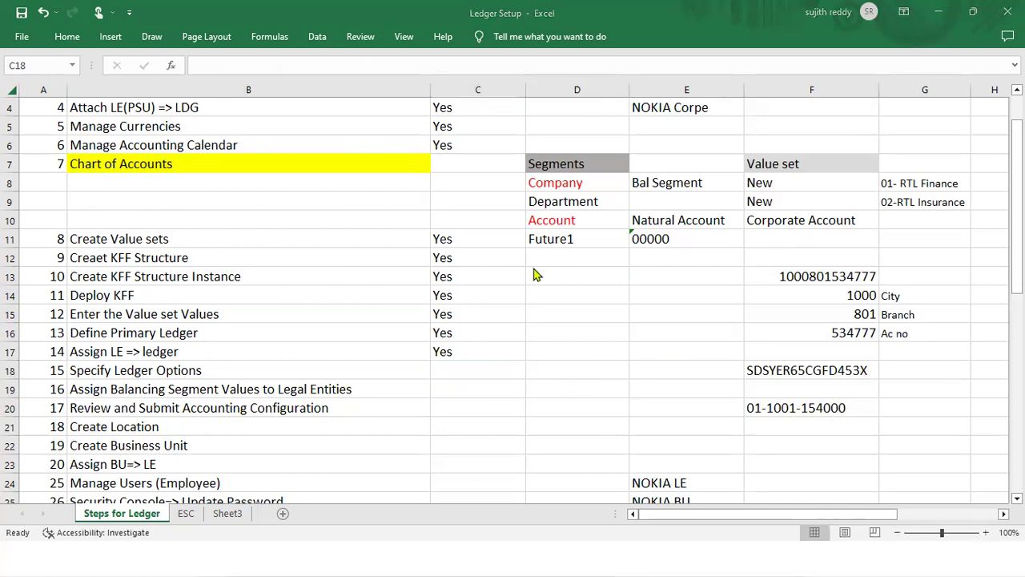
key(alt+Tab)
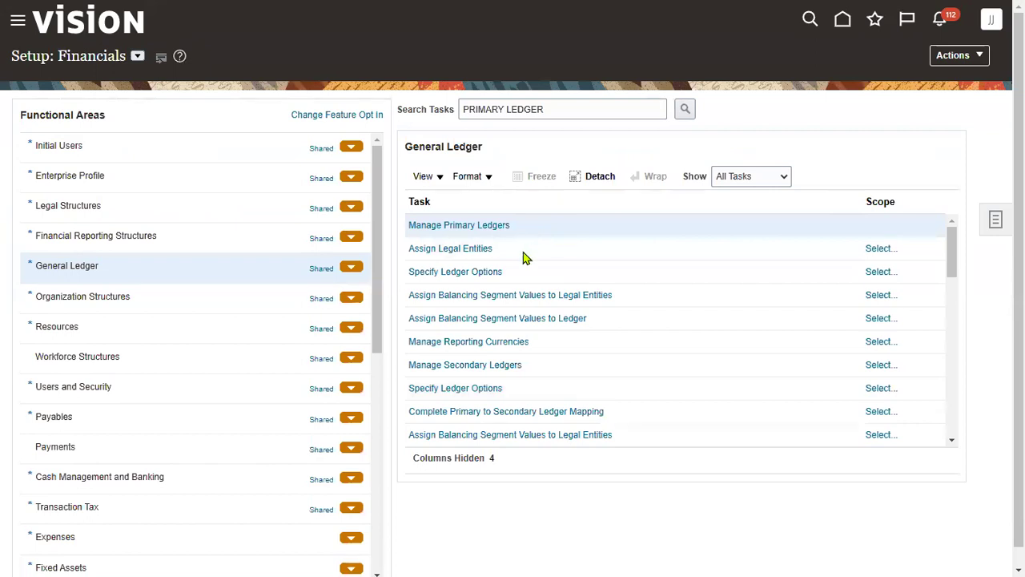
Set SONY Primary Ledger as the scope for the Assign Legal Entities task
click(465, 255)
click(881, 250)
click(463, 315)
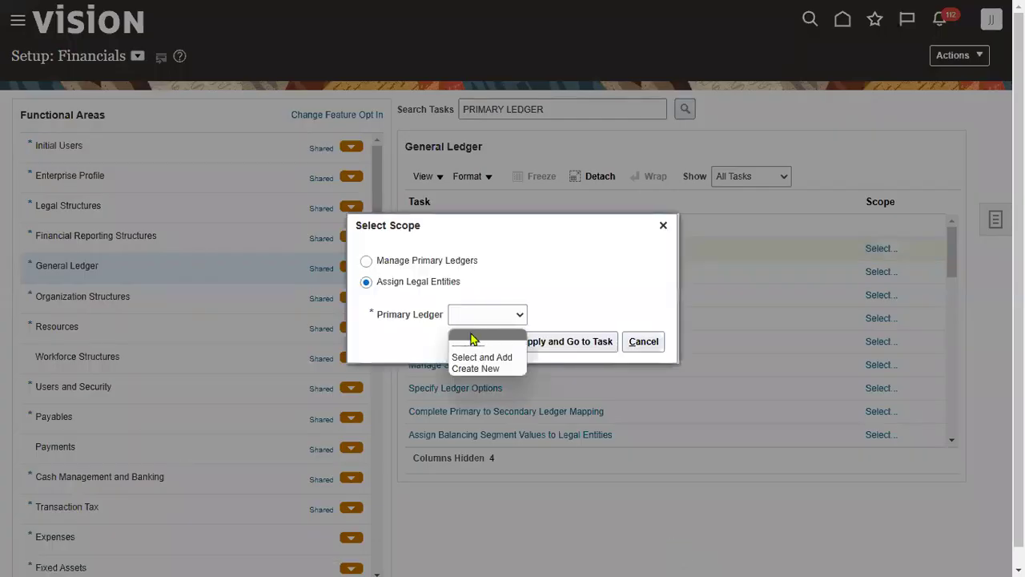
click(483, 357)
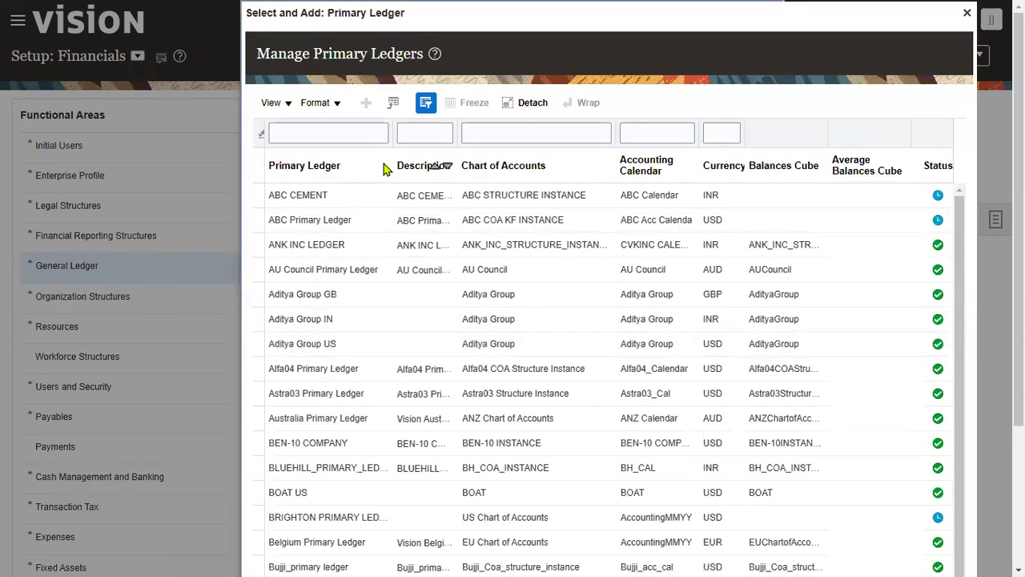
click(348, 132)
text(SONY)
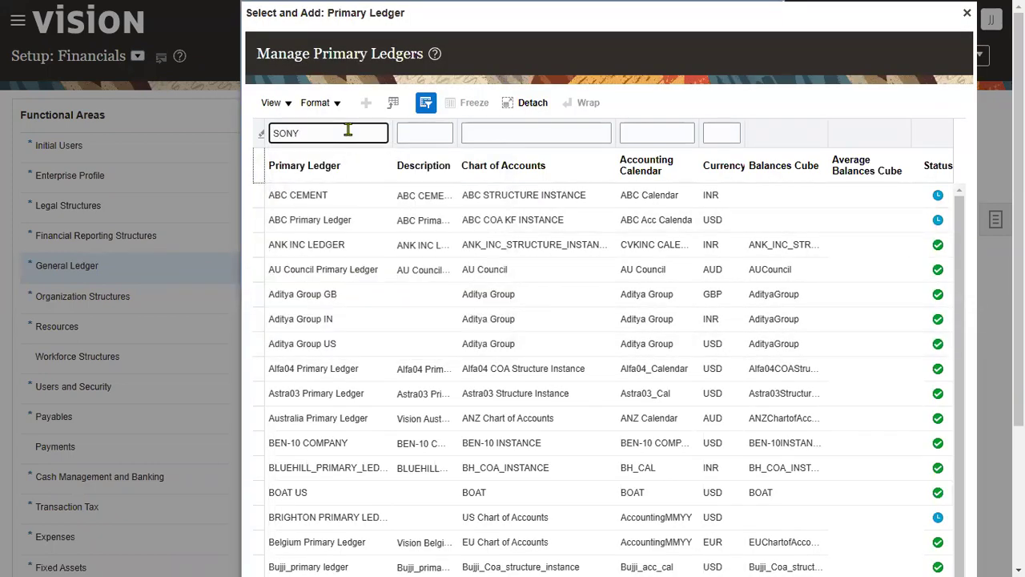
key(Return)
click(405, 357)
click(286, 403)
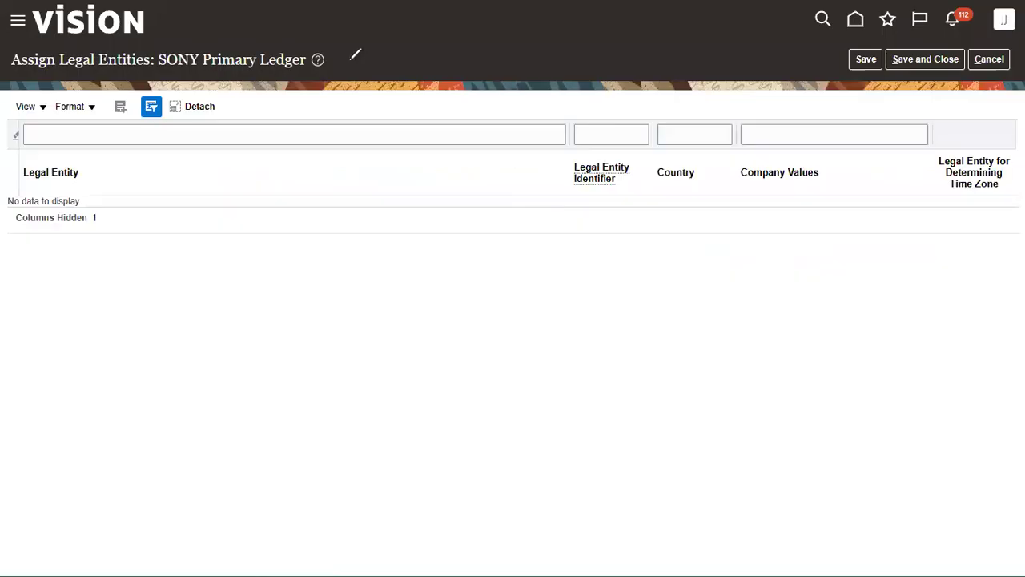
drag(133, 47, 312, 72)
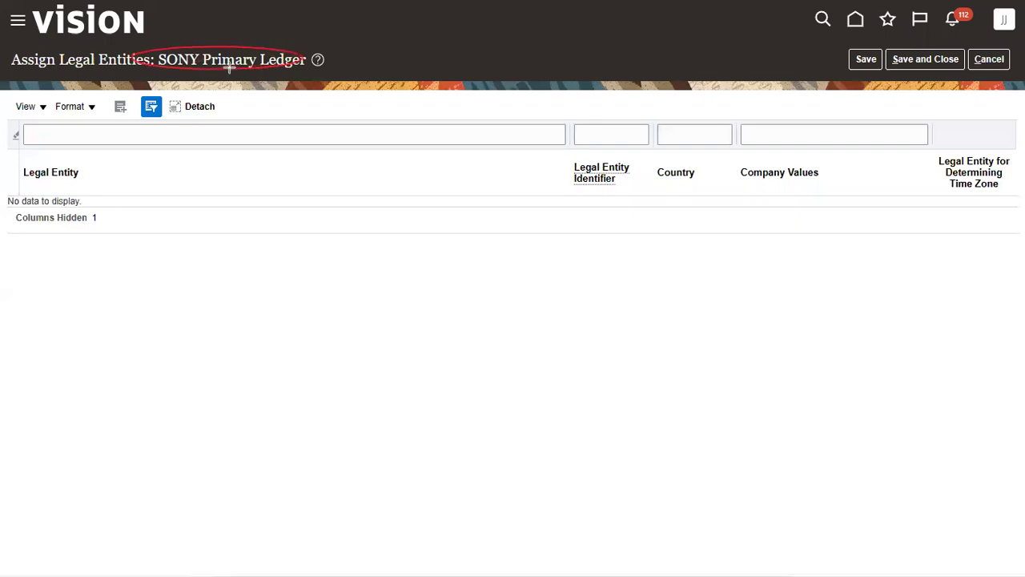
Add the SONY_LE legal entity to the ledger and save the assignment
click(121, 109)
click(339, 205)
text(SONY)
key(Return)
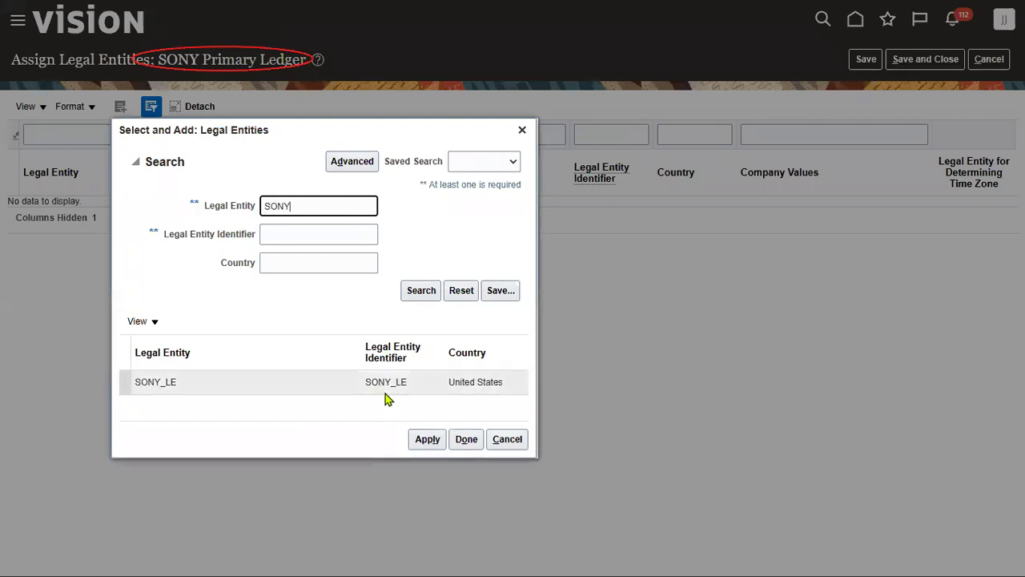
click(386, 383)
click(467, 438)
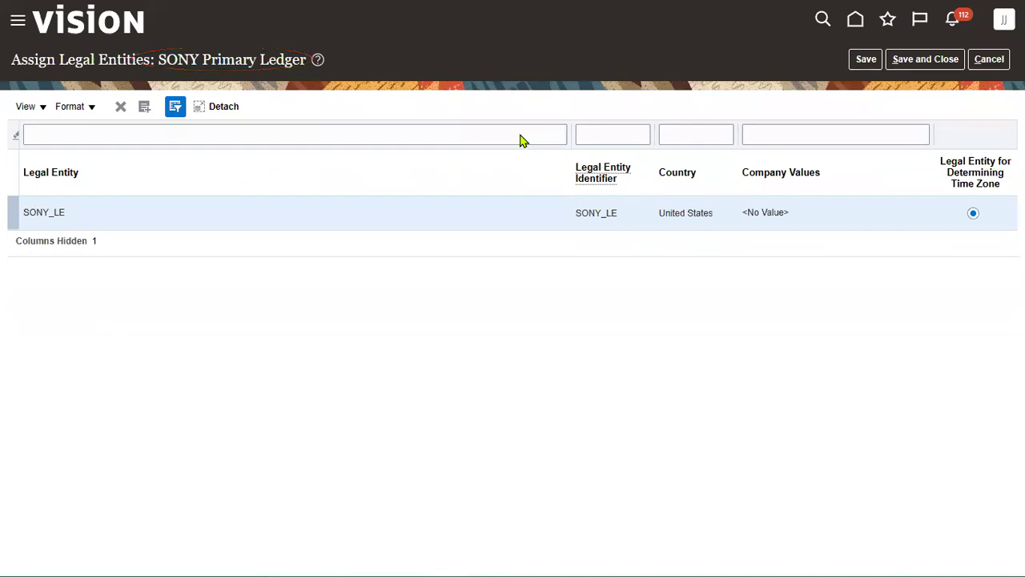
click(852, 65)
click(892, 62)
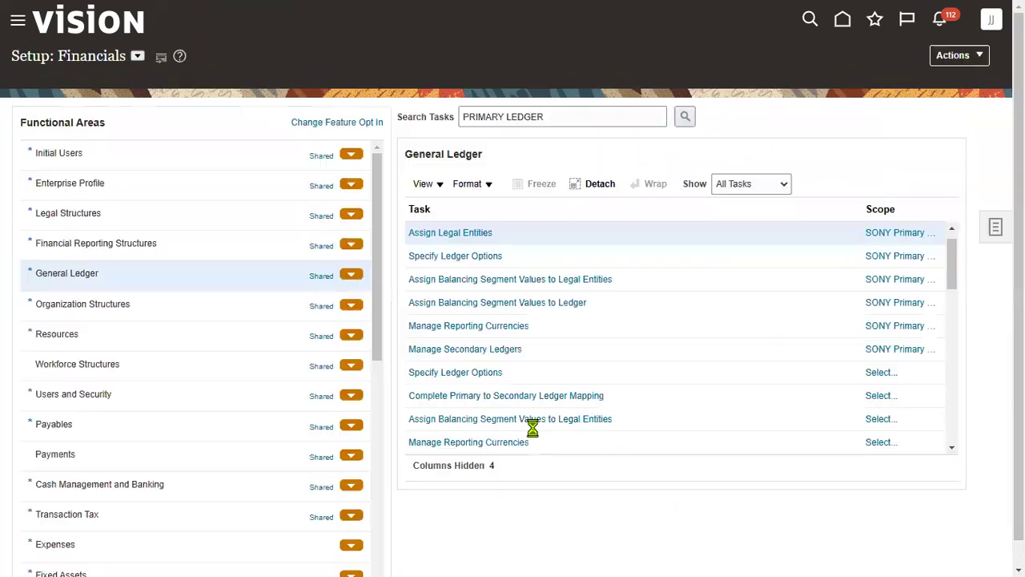
Open the Specify Ledger Options task for SONY Primary Ledger
click(483, 249)
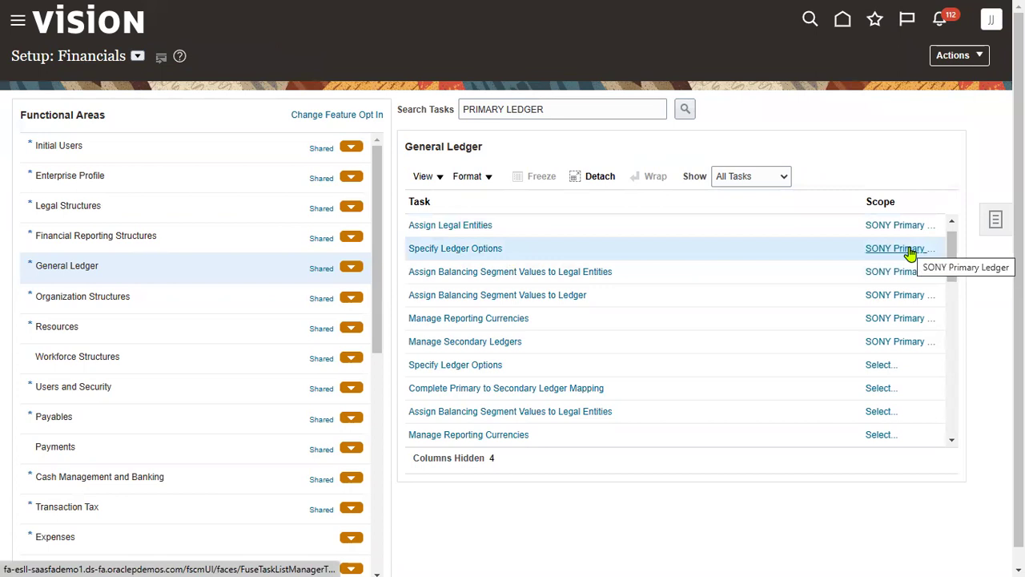
click(490, 249)
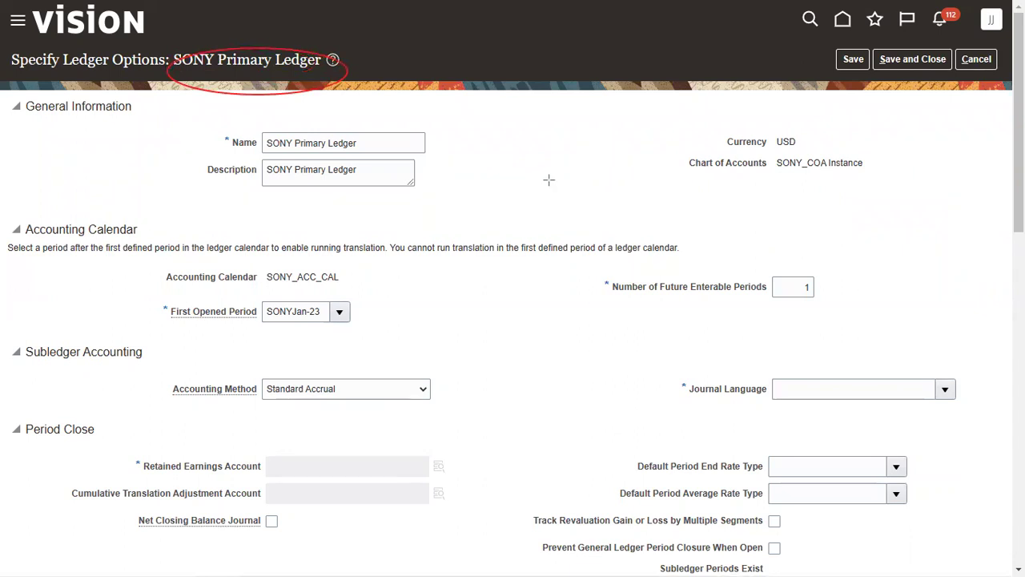
drag(723, 125, 888, 191)
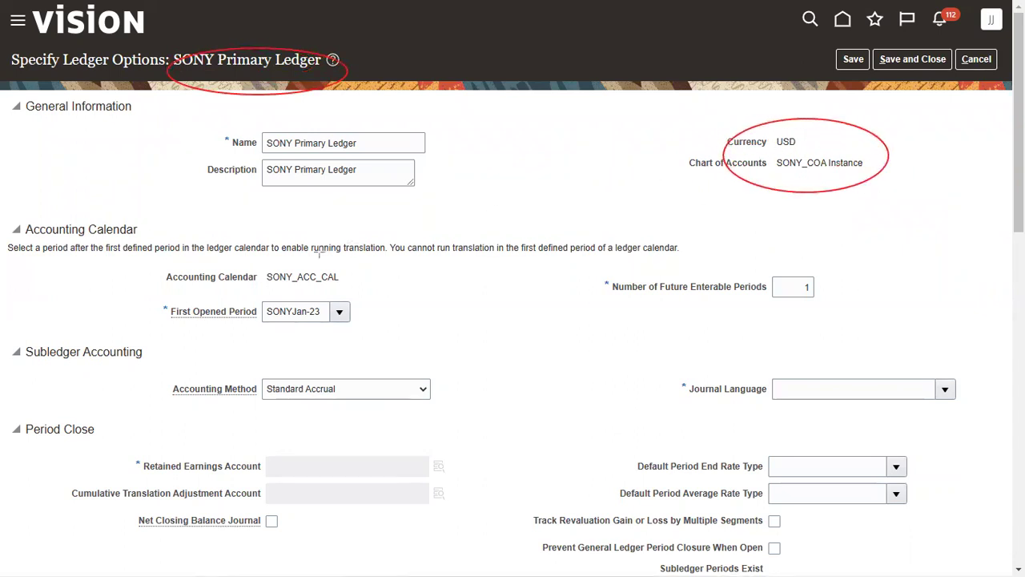
drag(261, 259, 316, 288)
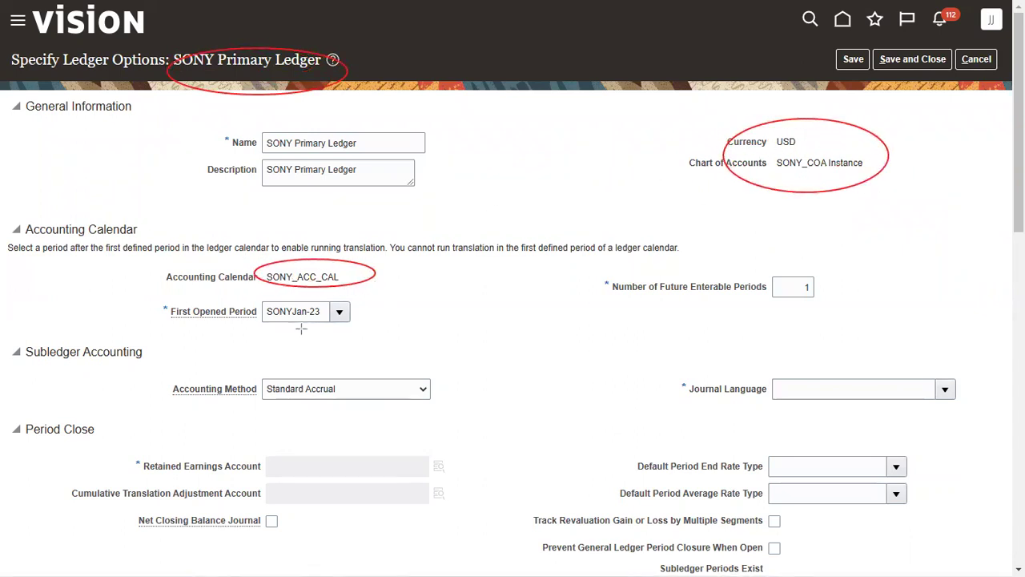
mouse_move(249, 299)
mouse_down()
mouse_move(308, 319)
mouse_move(370, 311)
mouse_move(367, 326)
mouse_up()
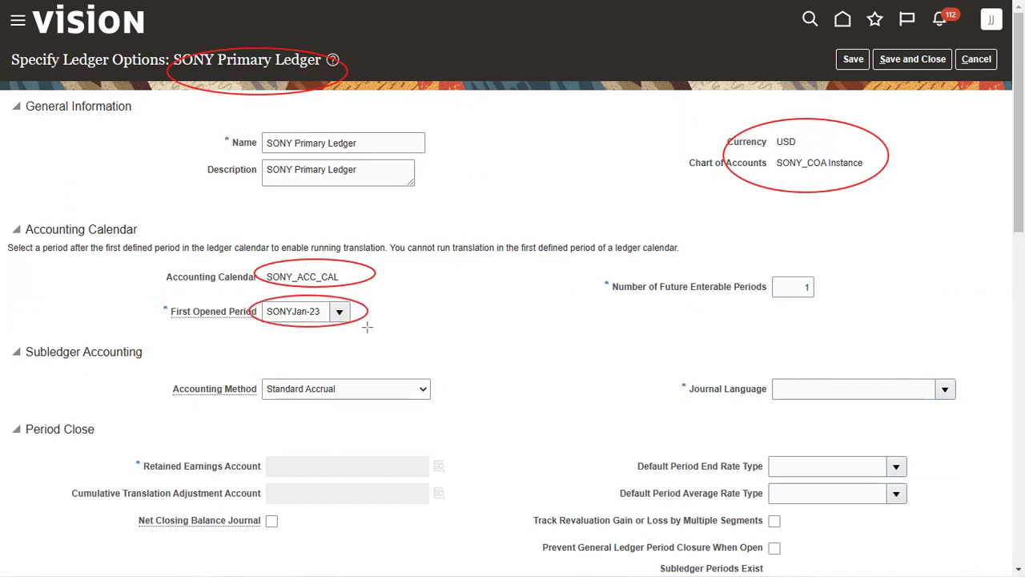
Keep SONYJan-23 as the first opened period and bring up the journal language choices
click(339, 312)
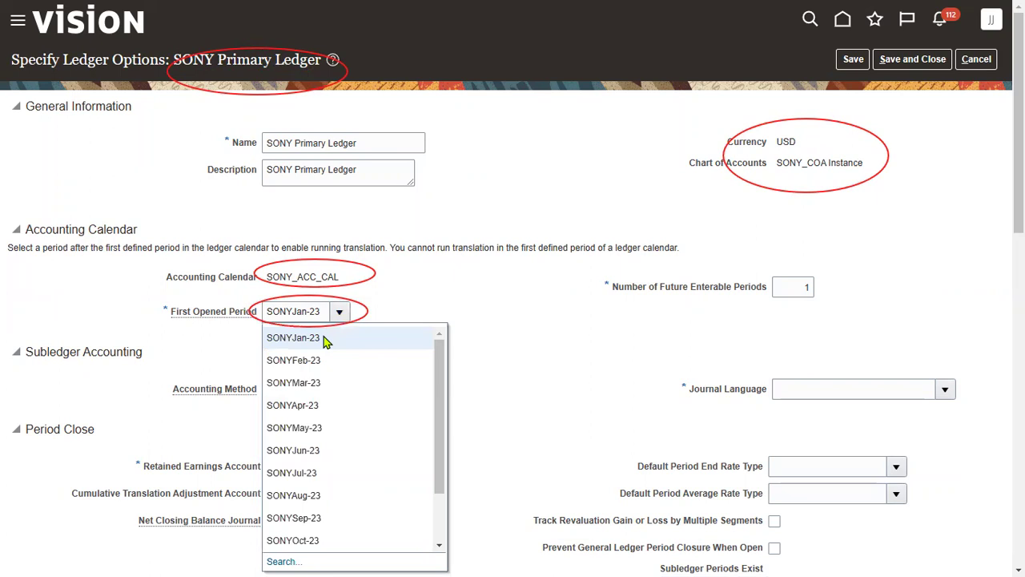
click(323, 337)
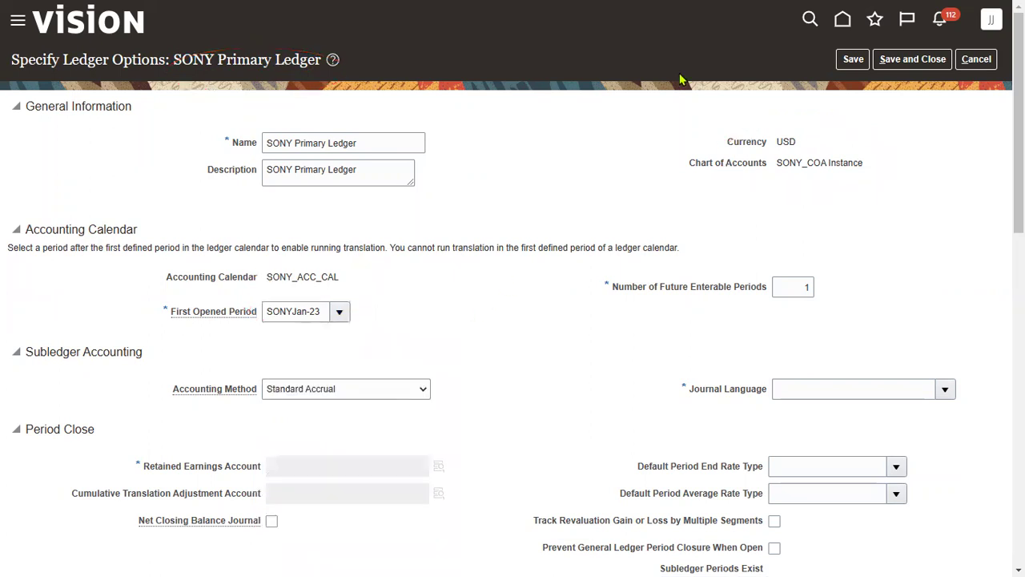
drag(617, 286, 720, 295)
click(683, 343)
click(950, 393)
Search for the US language and set American English as the journal language
click(632, 364)
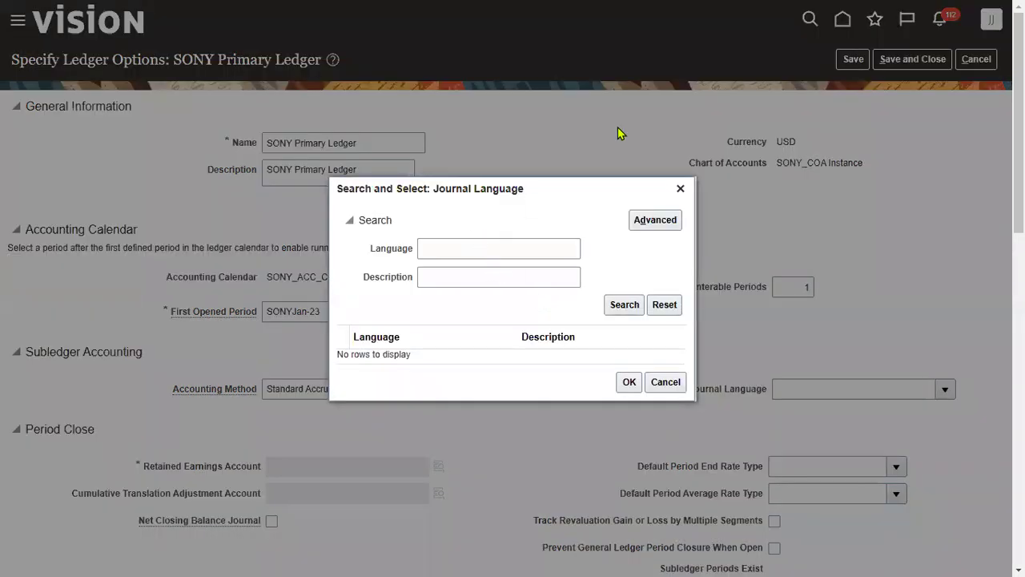
click(523, 250)
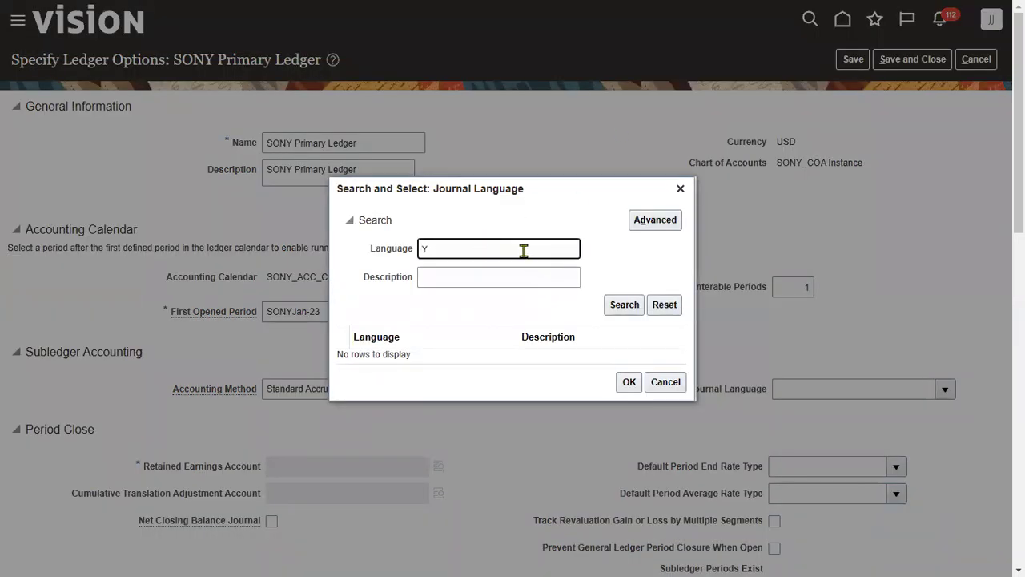
key(Return)
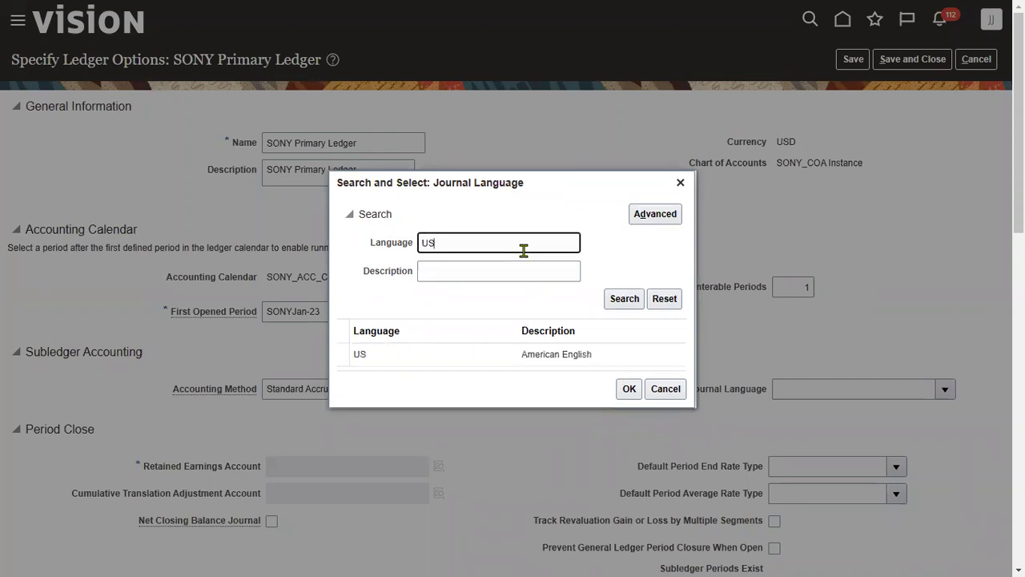
click(513, 360)
click(629, 388)
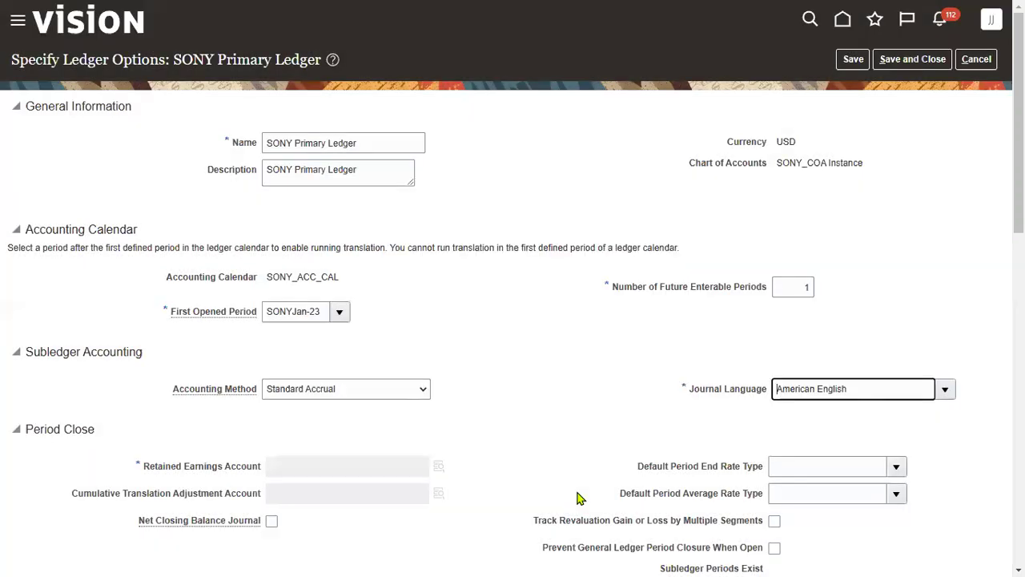
Look up a retained earnings account, then cancel the ledger options without saving
scroll(500, 464, down, 1)
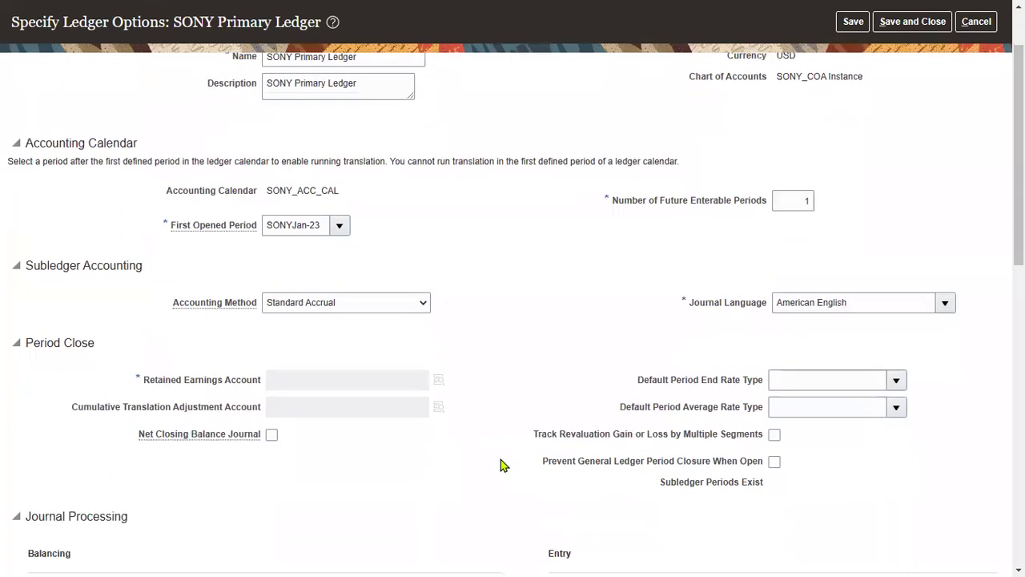
click(441, 380)
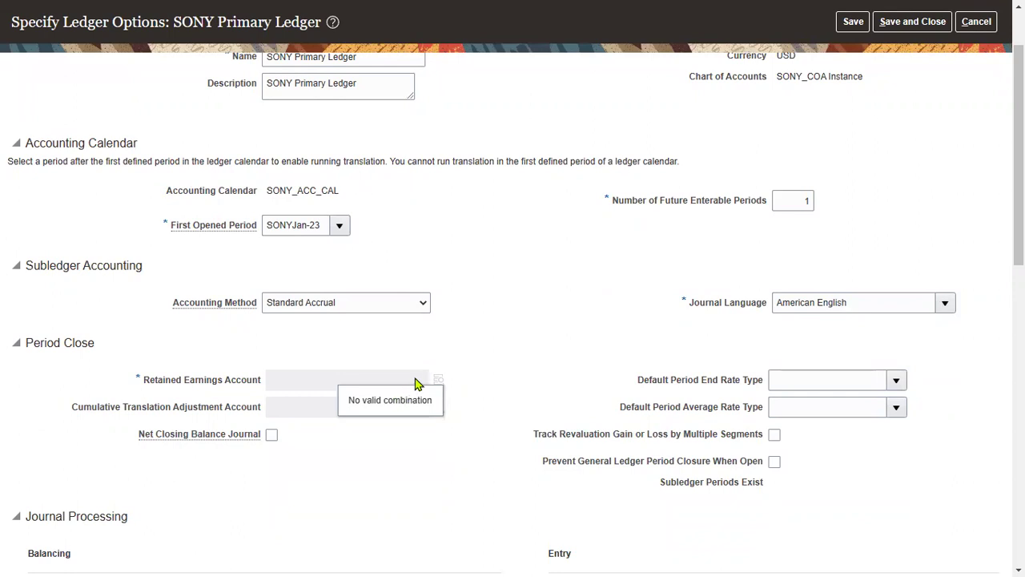
drag(145, 383, 252, 386)
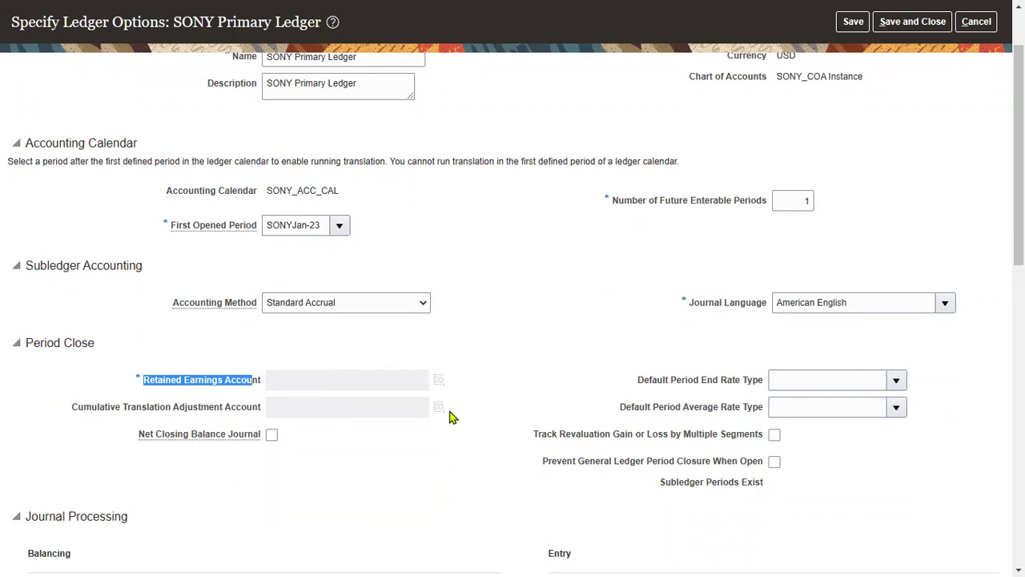
click(557, 357)
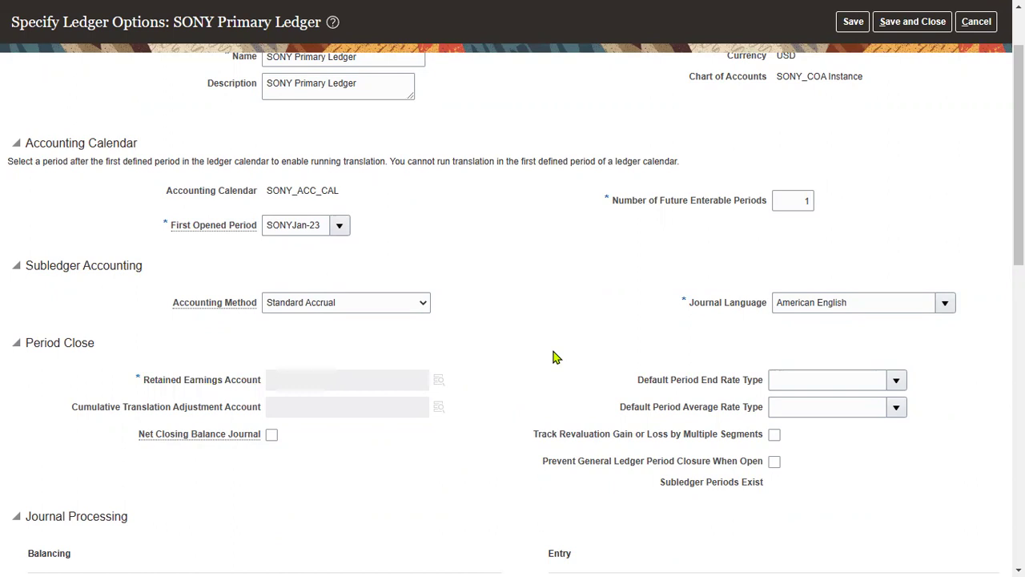
scroll(497, 448, up, 2)
click(977, 59)
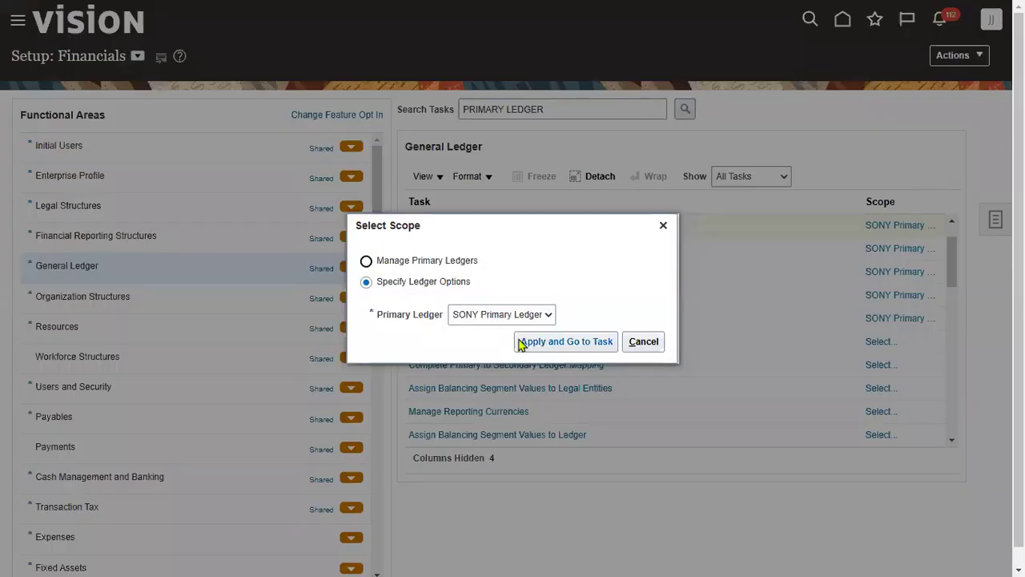
Scope to SONY Primary Ledger, attempt Save and Close, dismiss the missing Retained Earnings error, and cancel
click(508, 316)
click(496, 333)
click(531, 344)
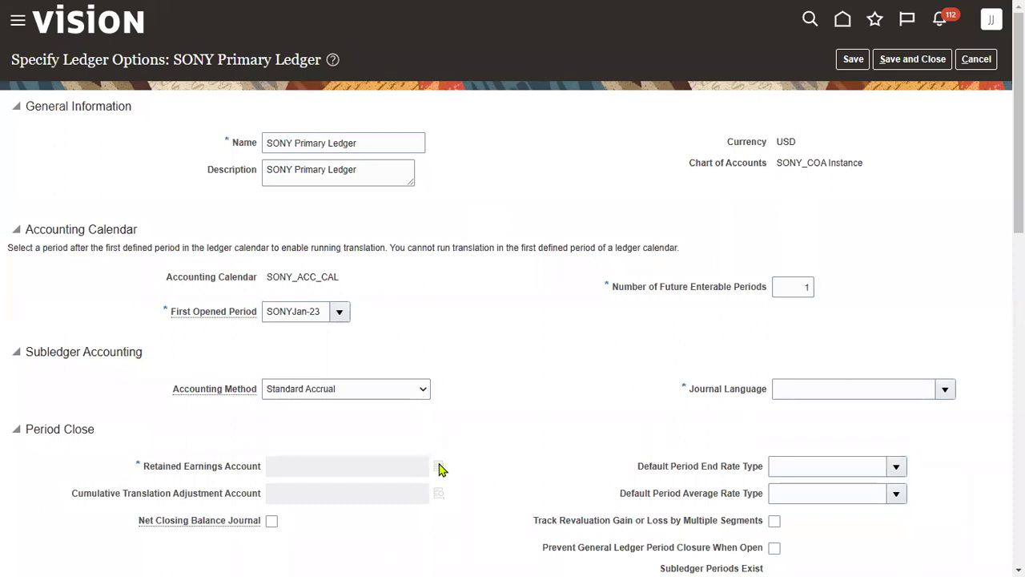
click(929, 61)
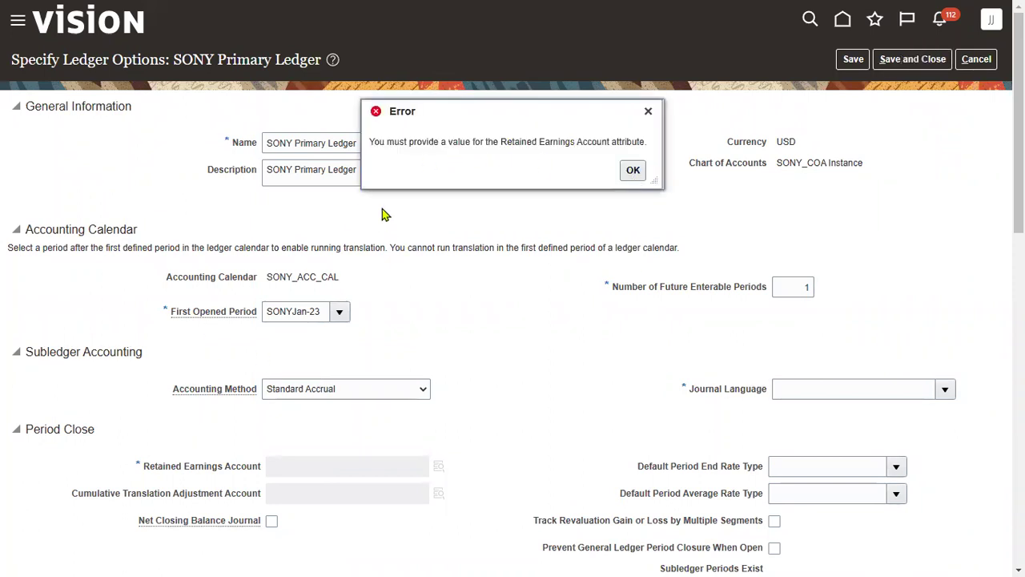
click(631, 169)
drag(145, 471, 264, 471)
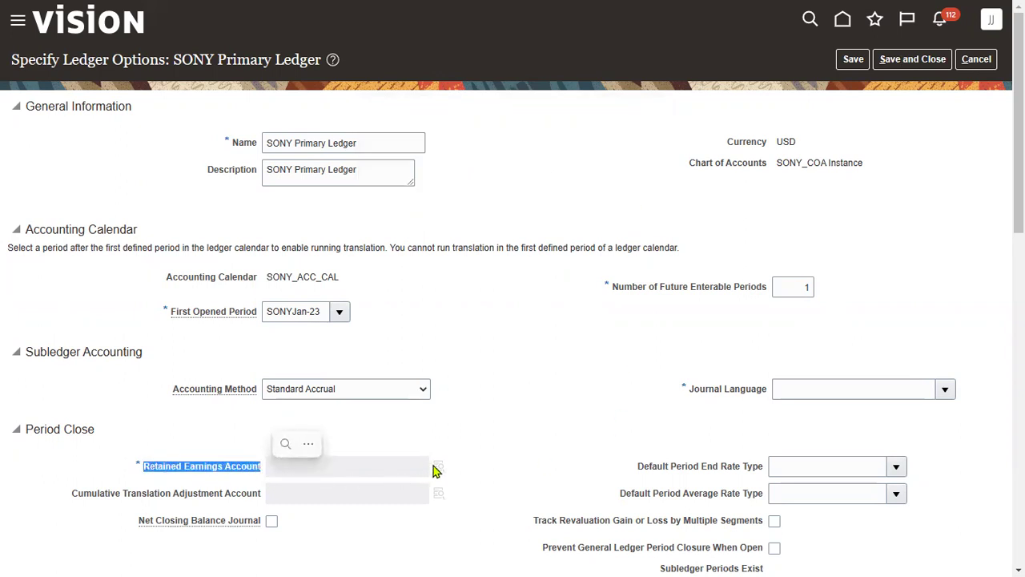
click(976, 59)
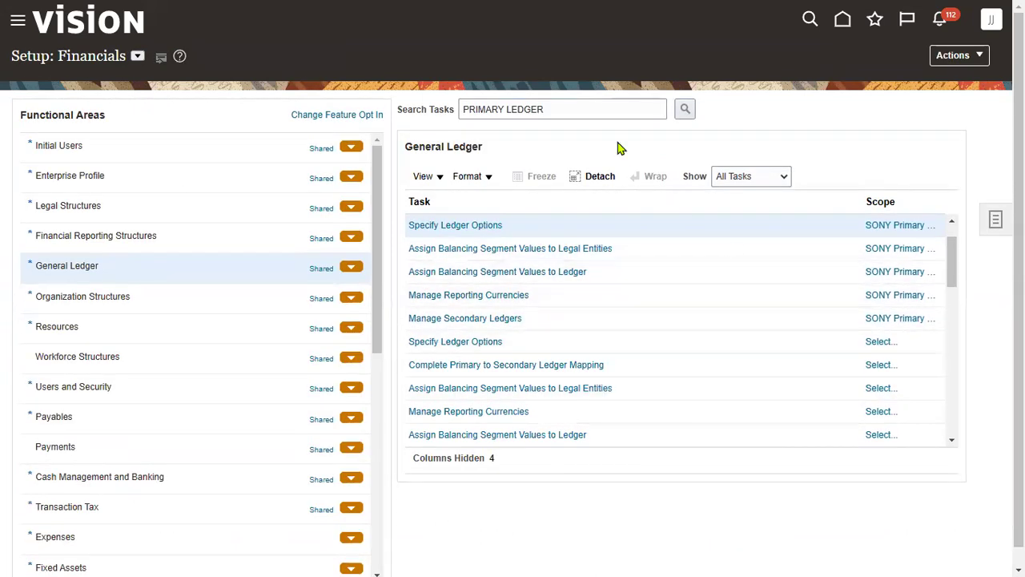
Search the setup tasks for 'CHA'
triple_click(531, 109)
text(CHART)
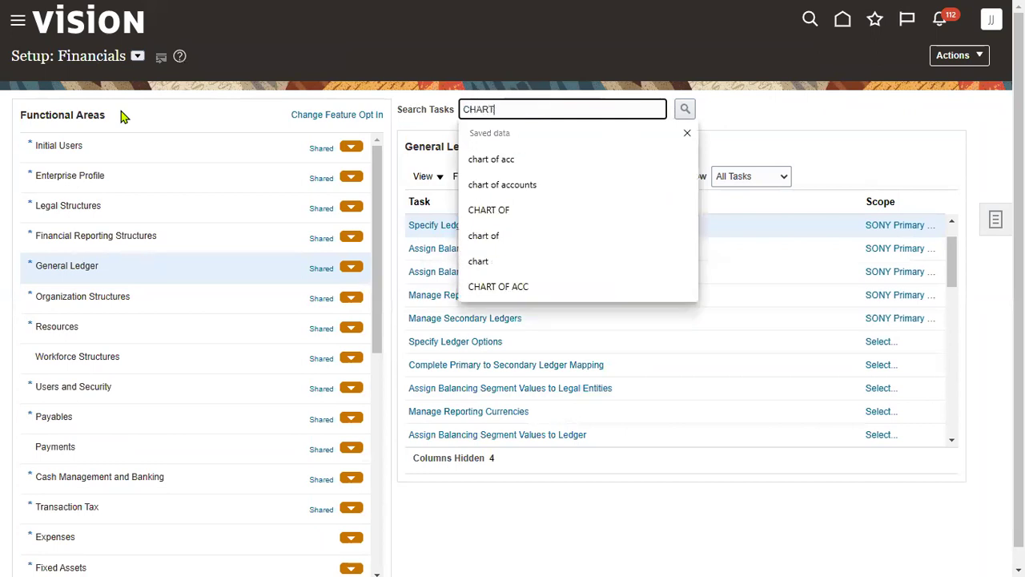
key(Return)
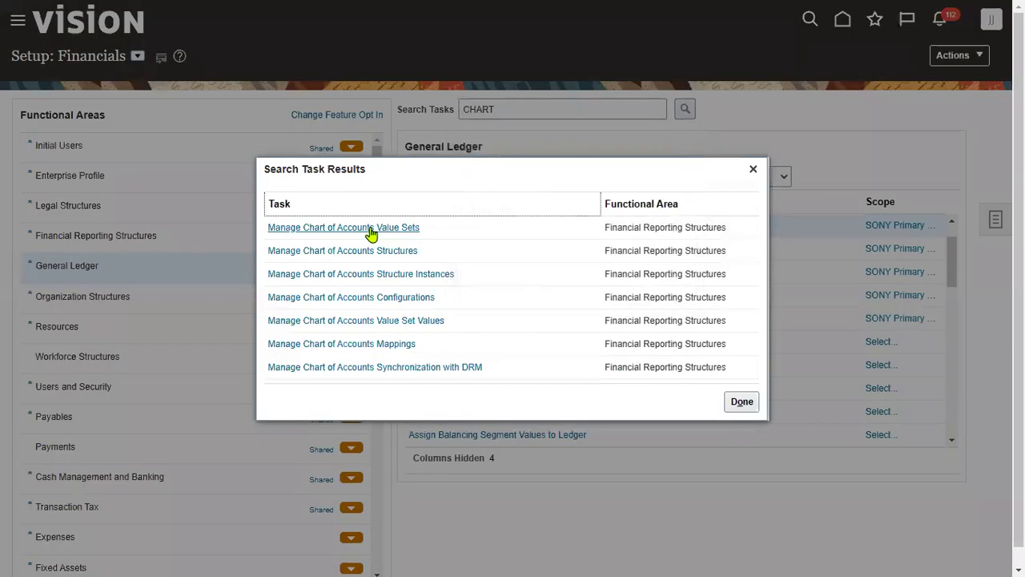
Open Manage Chart of Accounts Structures and manage the Accounting Flexfield's structures
click(370, 254)
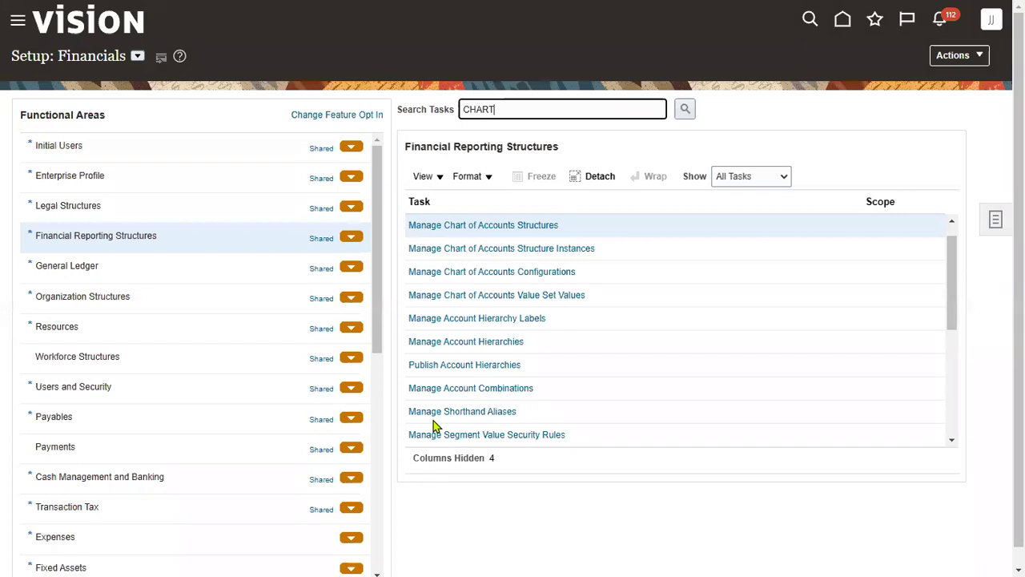
click(556, 234)
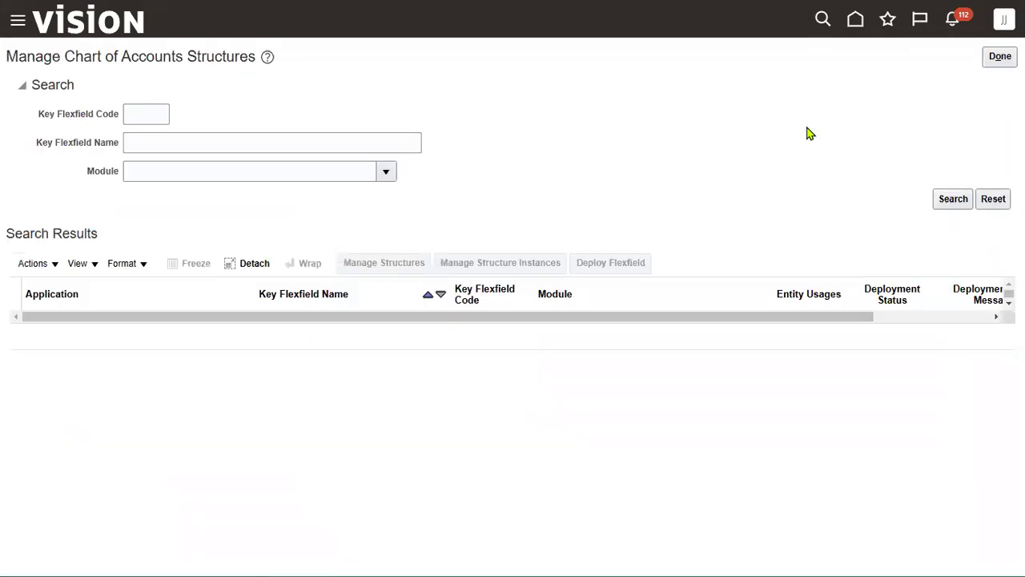
click(952, 201)
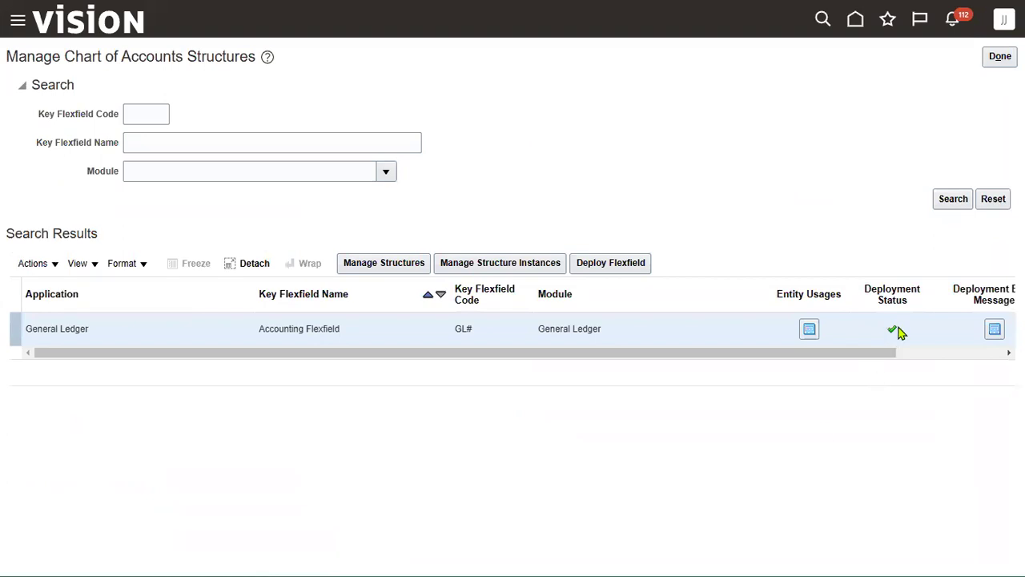
click(413, 265)
Search structure code 'SO' and edit the SONY_COA structure
click(220, 125)
text(SONY)
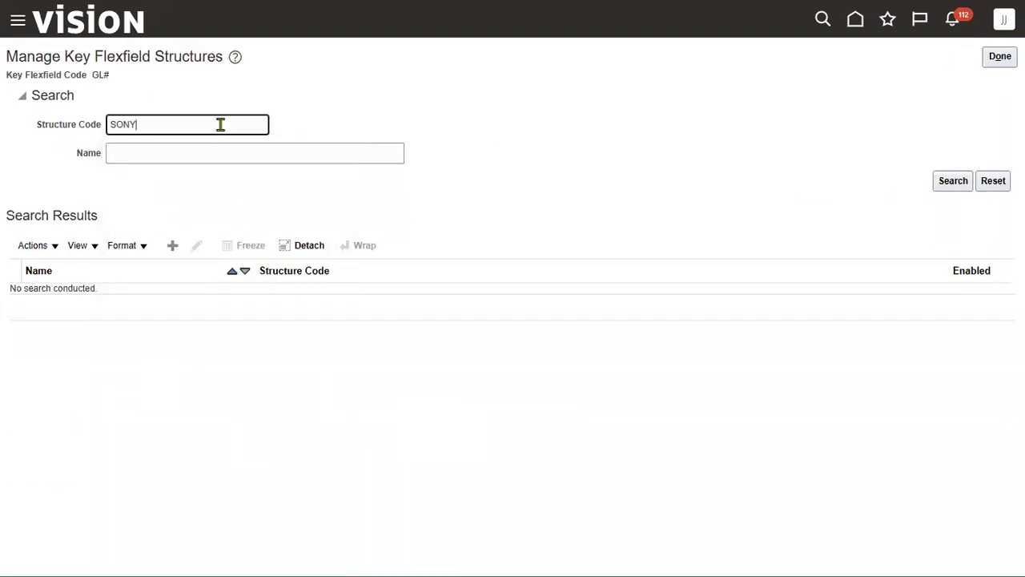
key(Return)
click(268, 295)
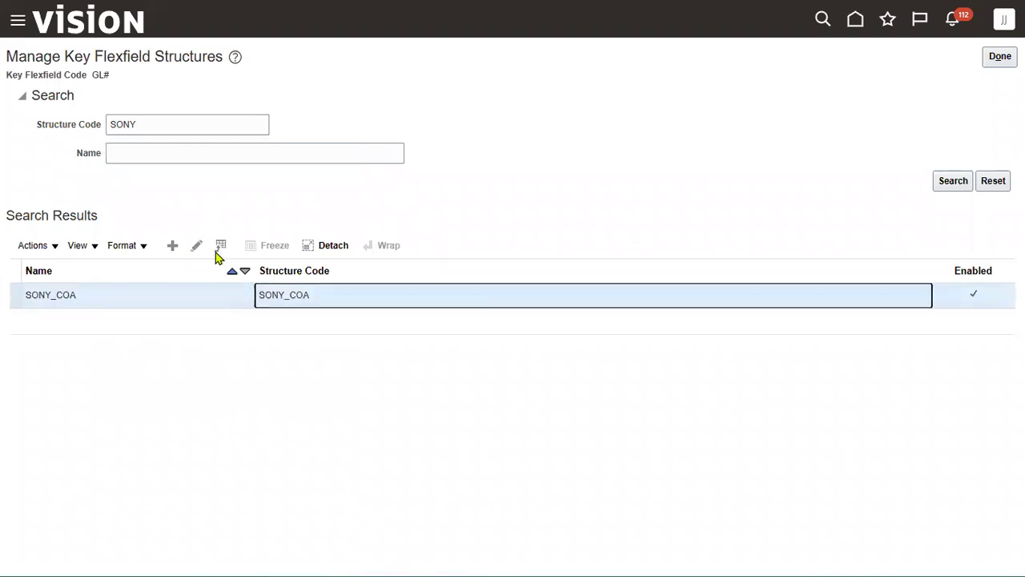
click(197, 245)
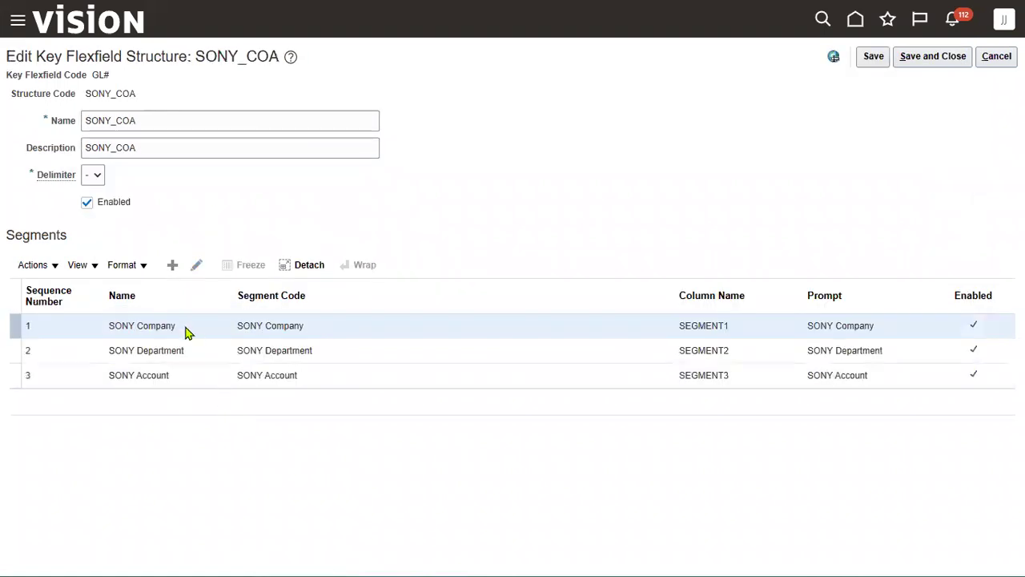
Set the SONY Company segment's display width to 4 and save it
click(174, 327)
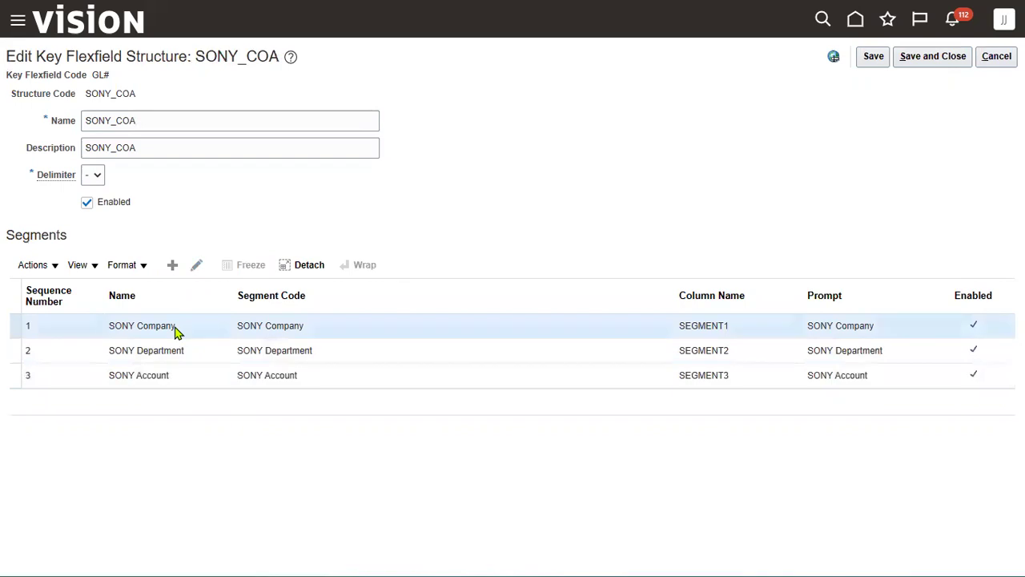
click(197, 265)
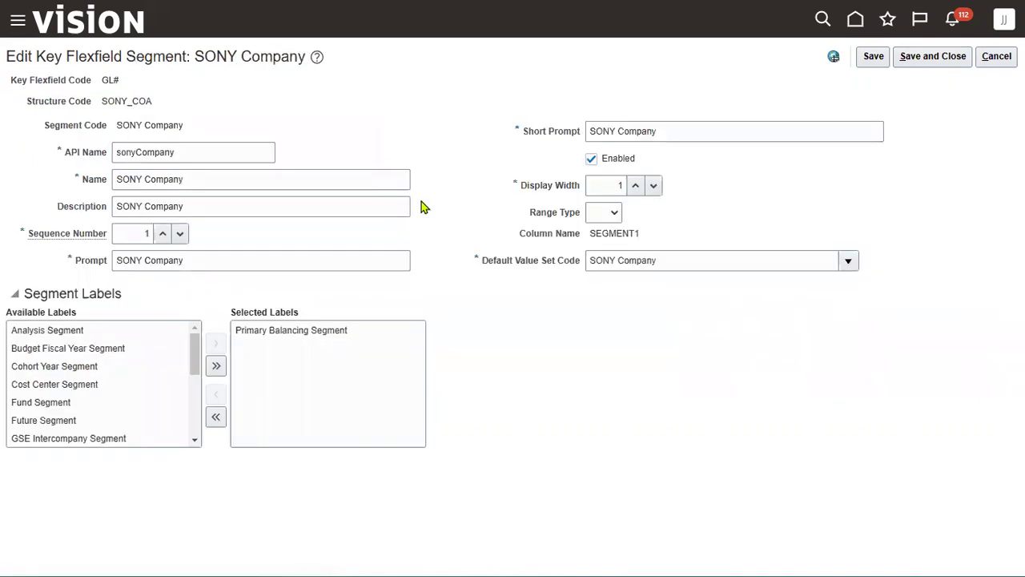
click(920, 60)
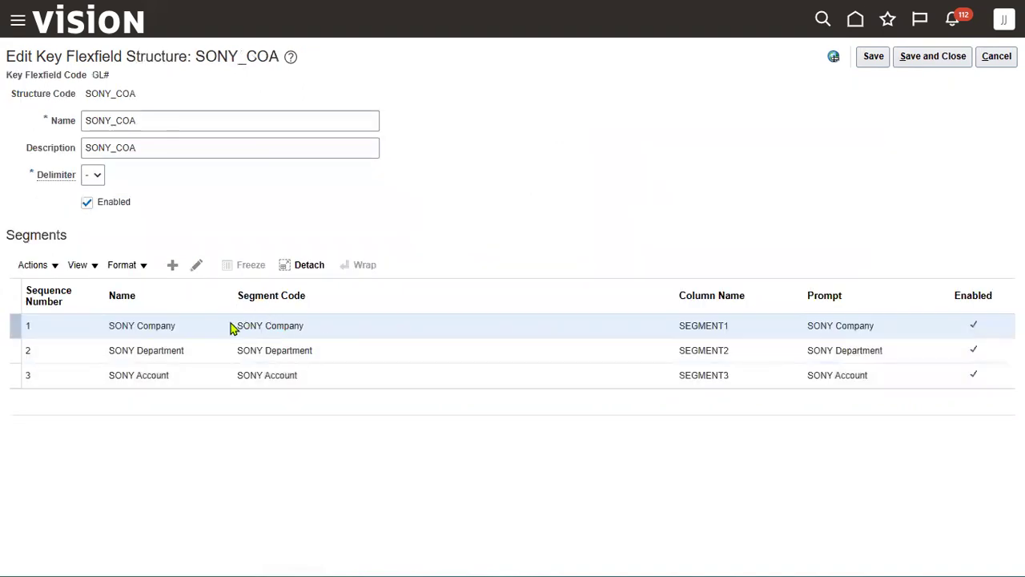
click(197, 265)
double_click(619, 185)
text(4)
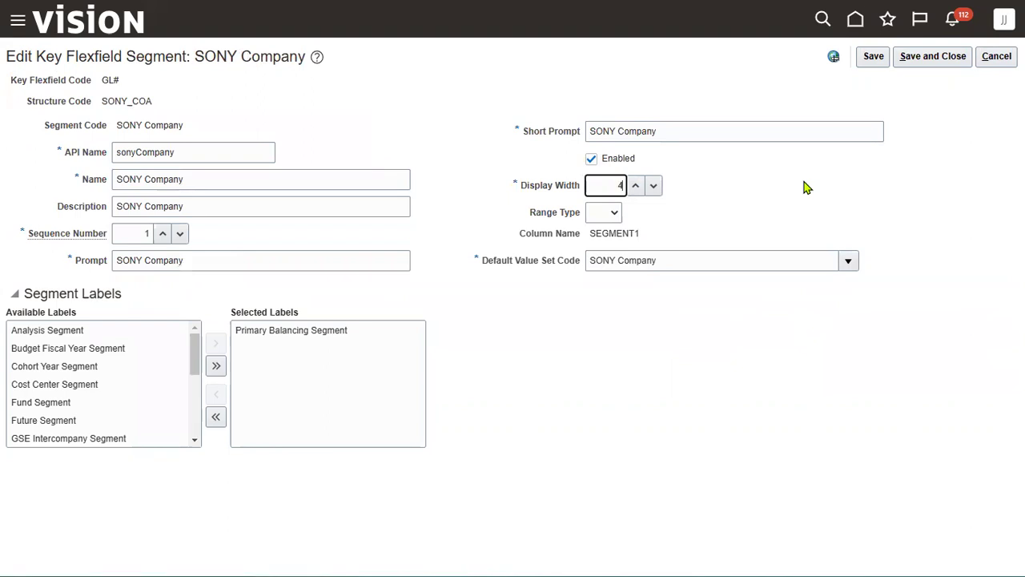
click(933, 56)
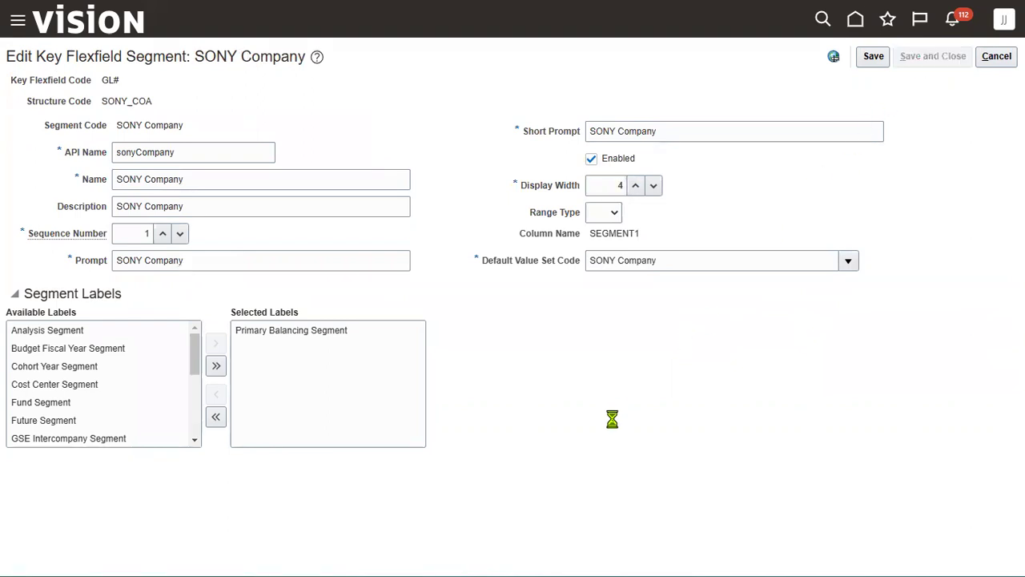
Adjust the SONY Department segment's display width and save it
click(311, 352)
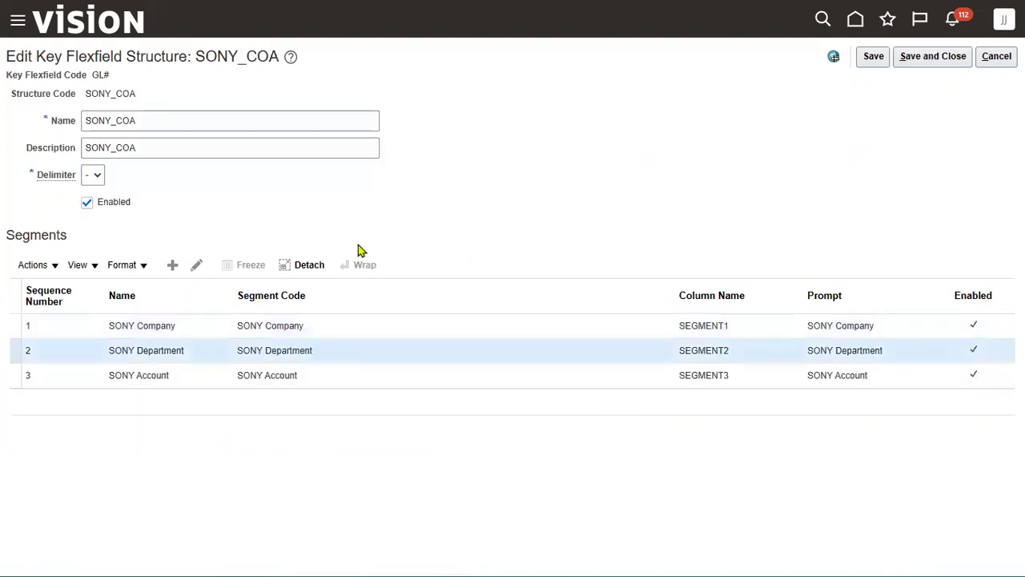
click(197, 267)
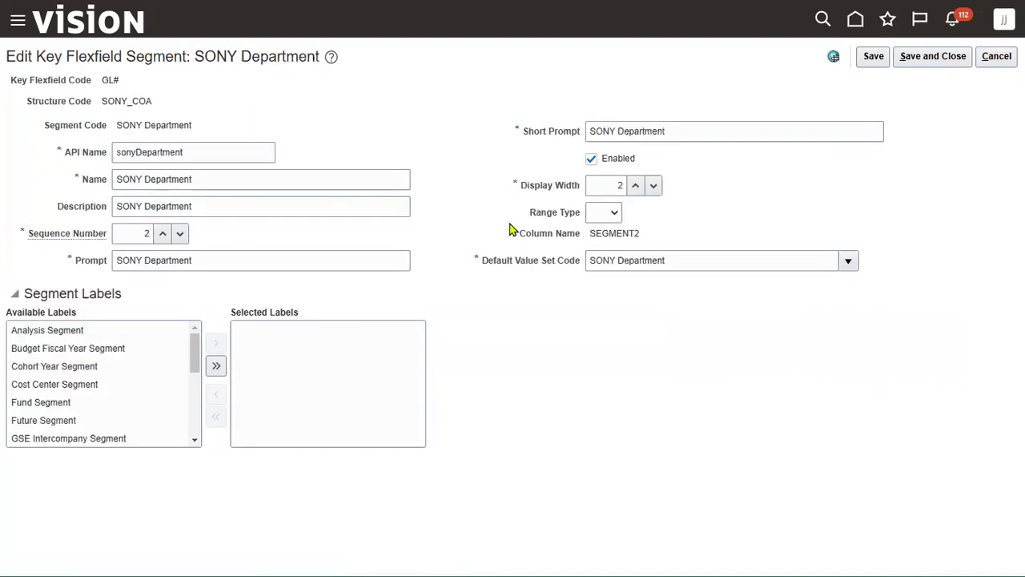
click(620, 186)
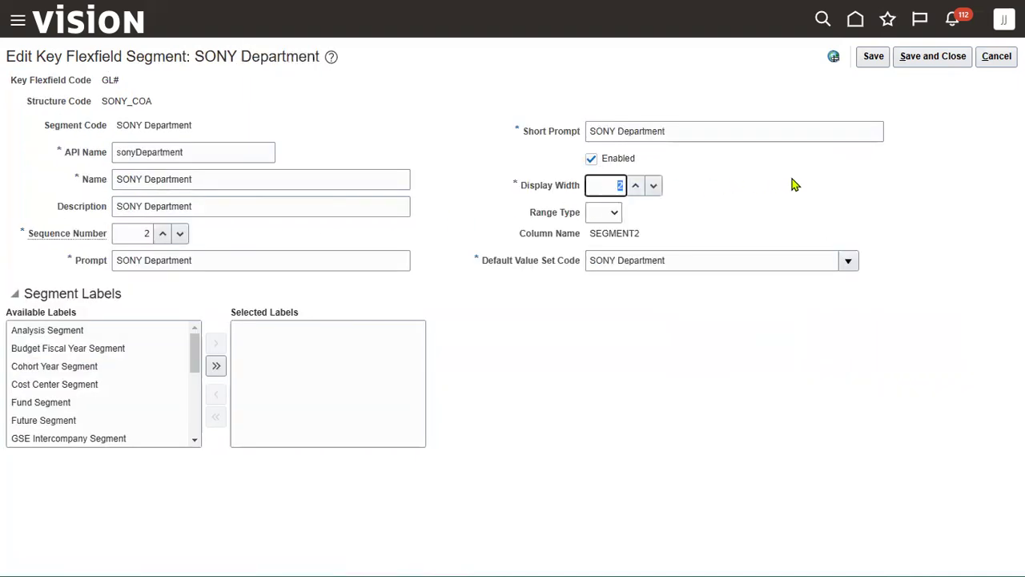
click(935, 56)
Review the SONY Account segment, then save the SONY_COA structure and finish
click(203, 378)
click(197, 265)
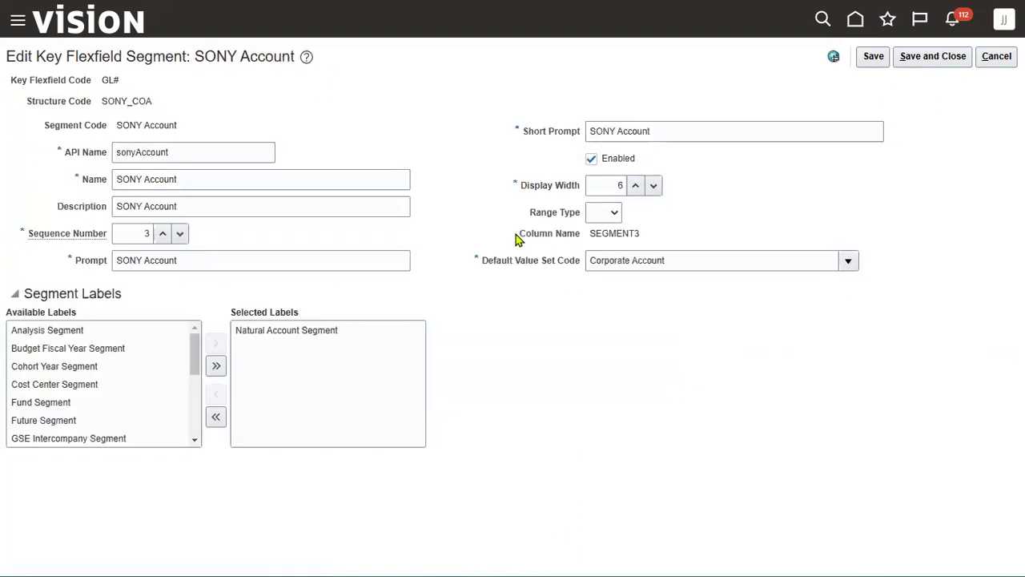
click(950, 56)
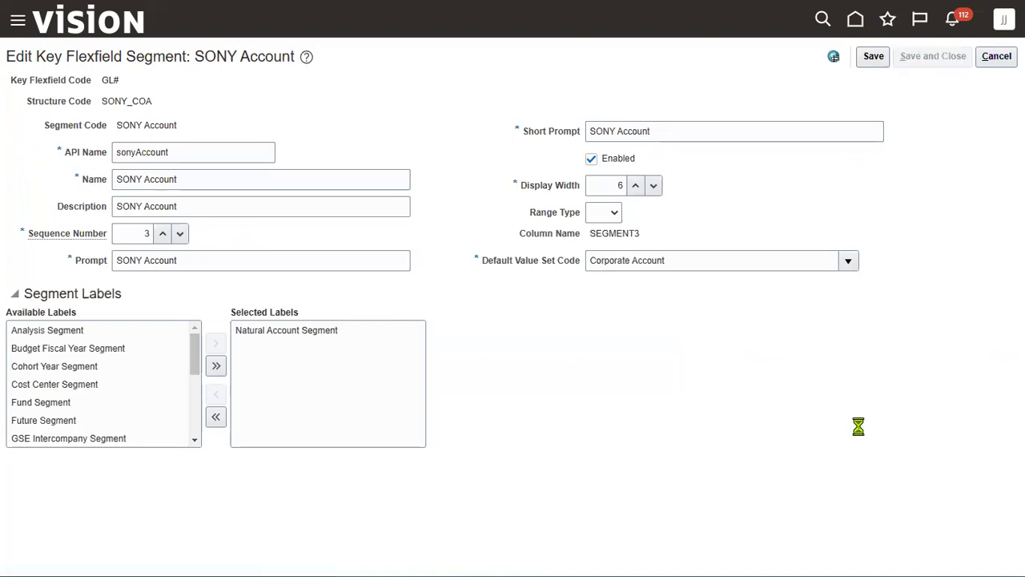
click(935, 61)
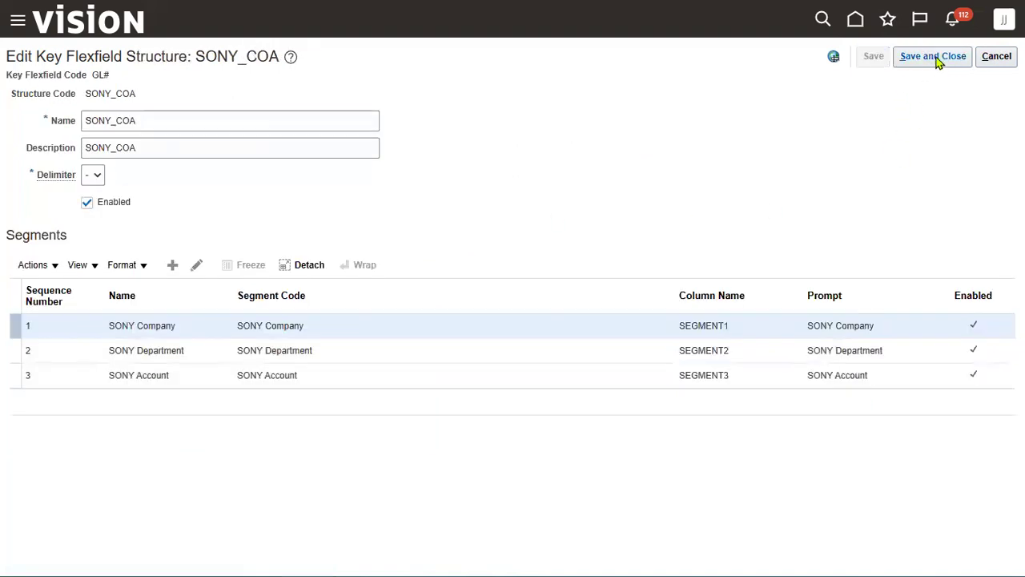
click(999, 56)
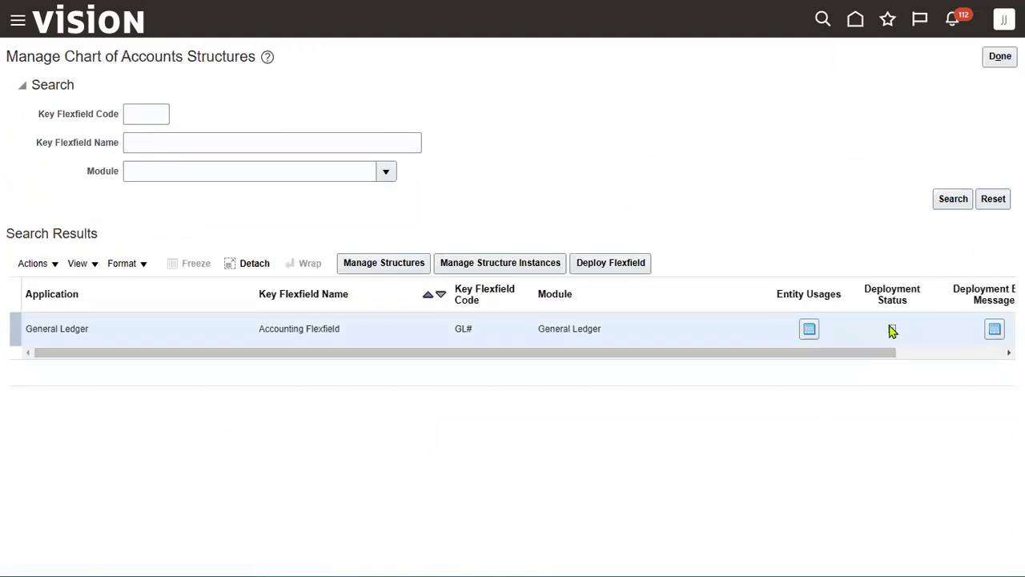
Deploy the GL# Accounting Flexfield, acknowledge the successful deployment, and return to Setup: Financials
click(607, 266)
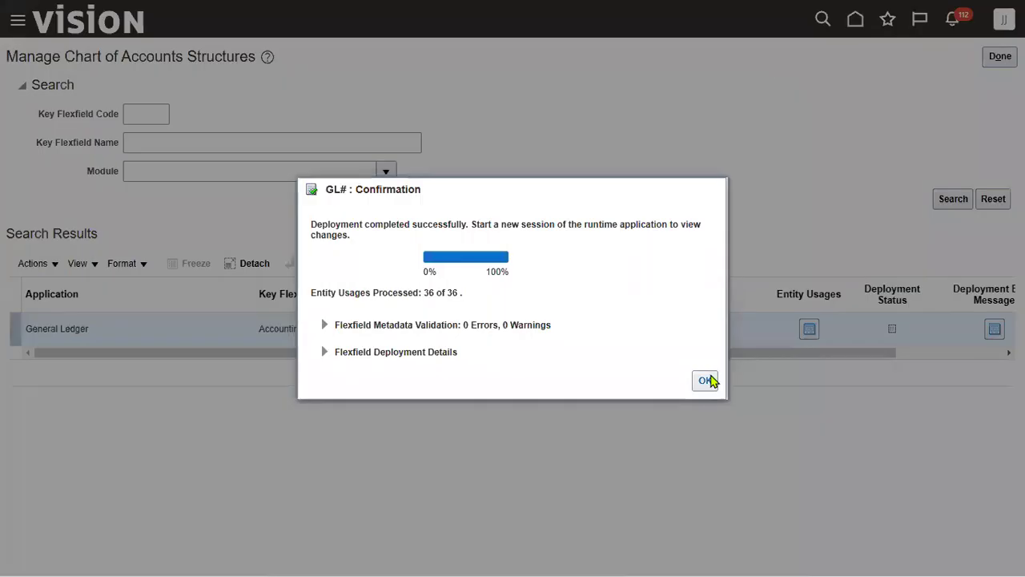
click(709, 380)
click(1001, 56)
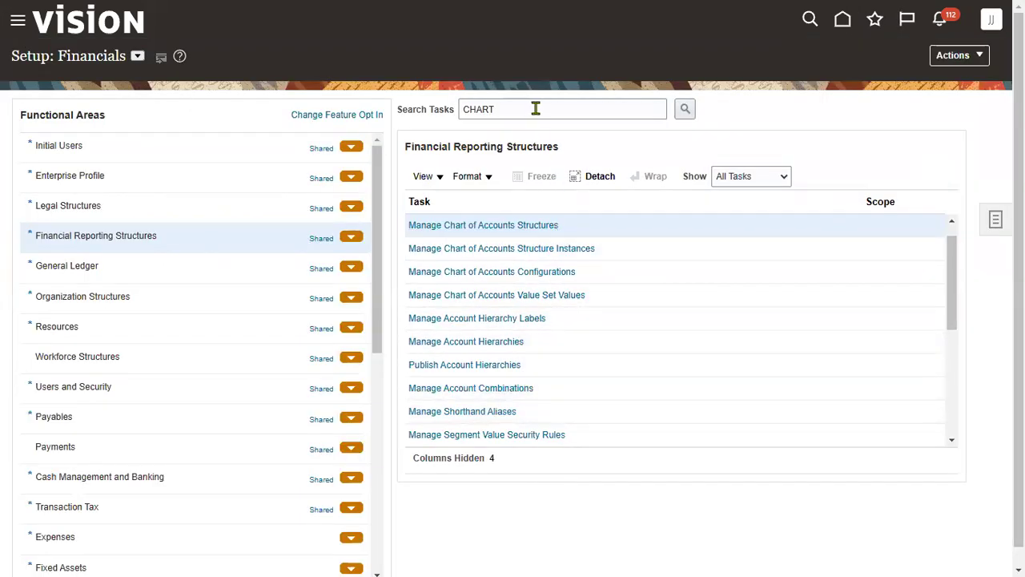
Search tasks for 'SPECIFY LEDGER OP' and open Specify Ledger Options for SONY Primary Ledger
click(954, 425)
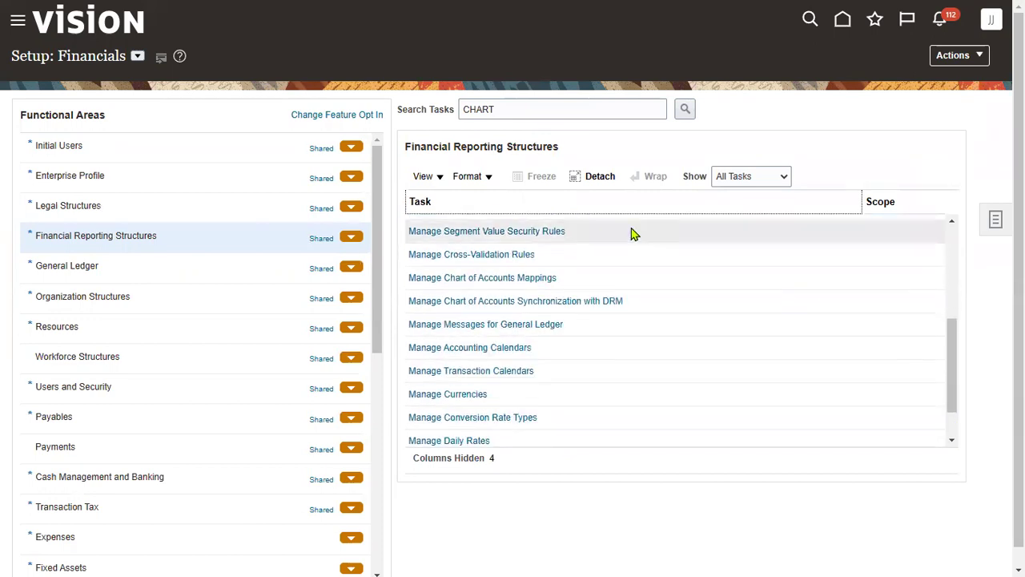
double_click(536, 109)
text(S)
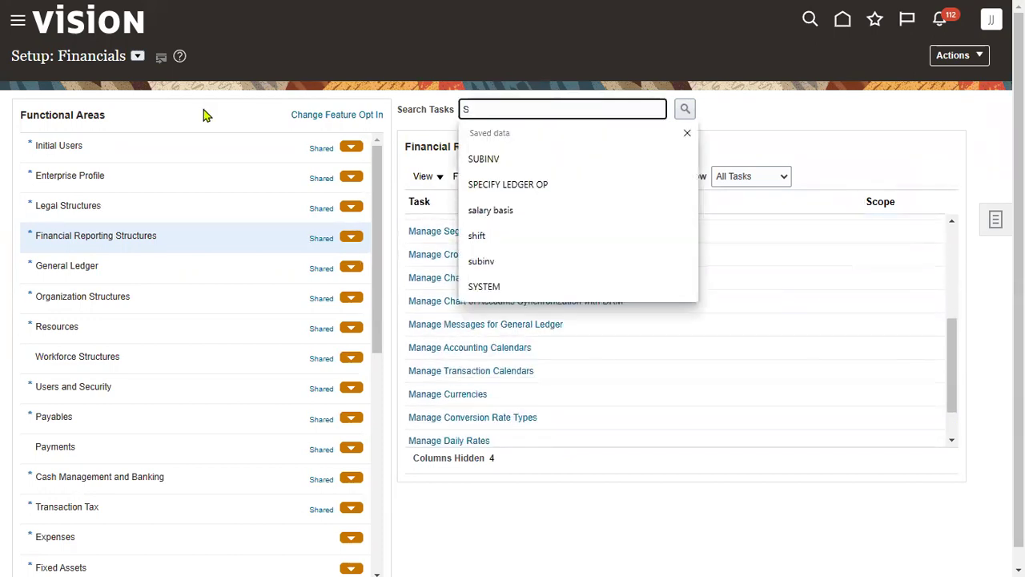
text(P)
click(607, 163)
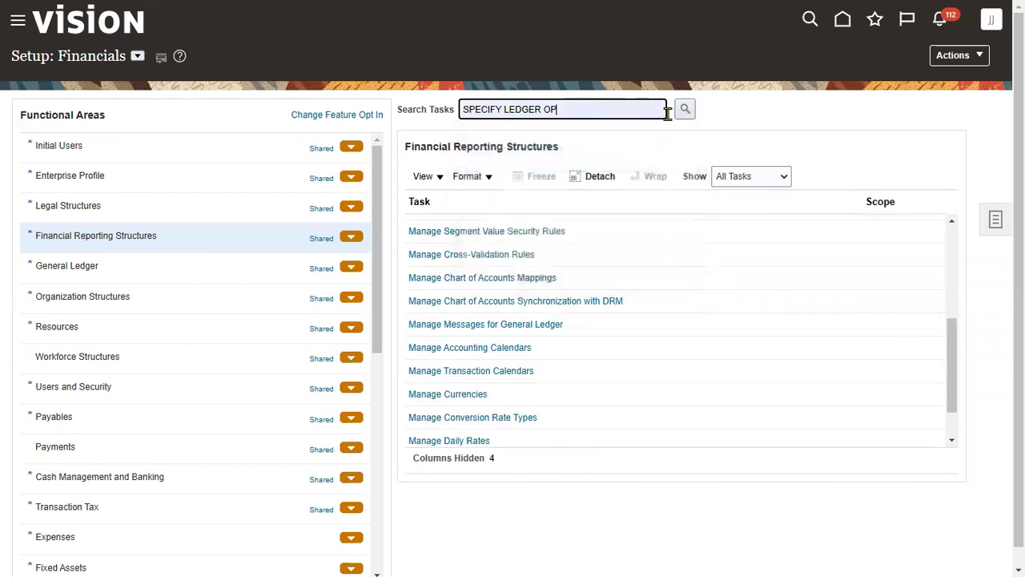
click(684, 109)
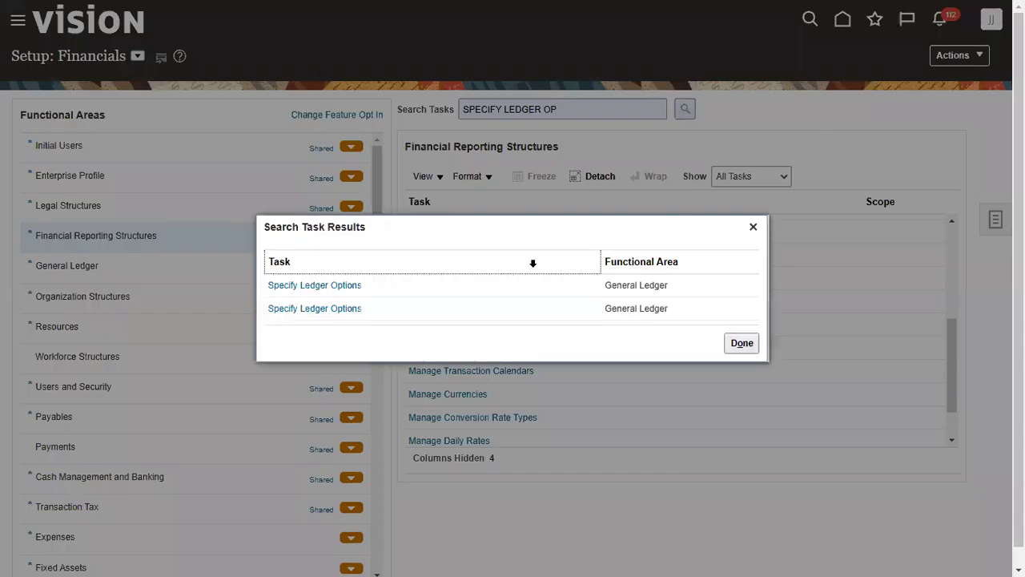
click(345, 287)
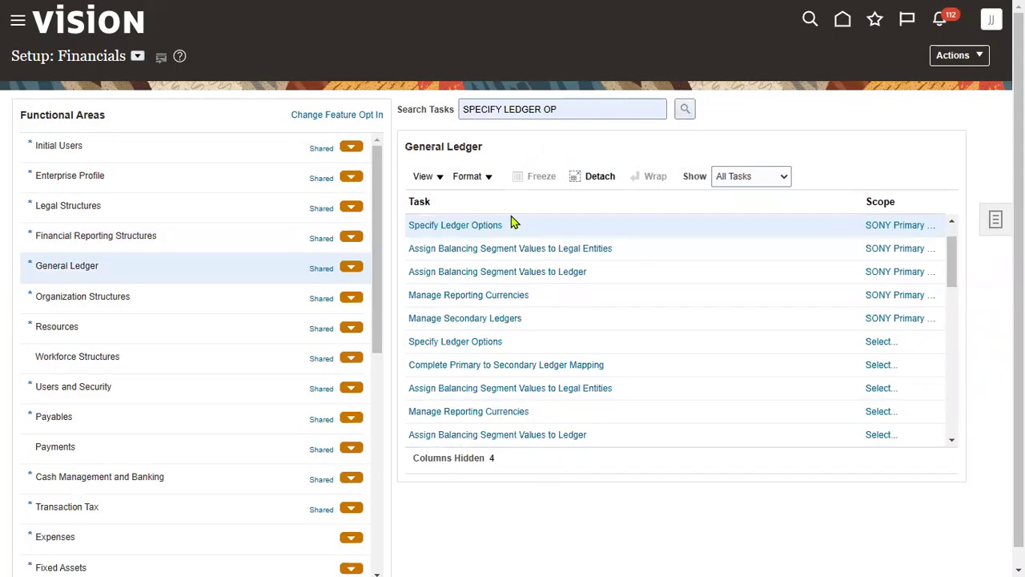
click(468, 229)
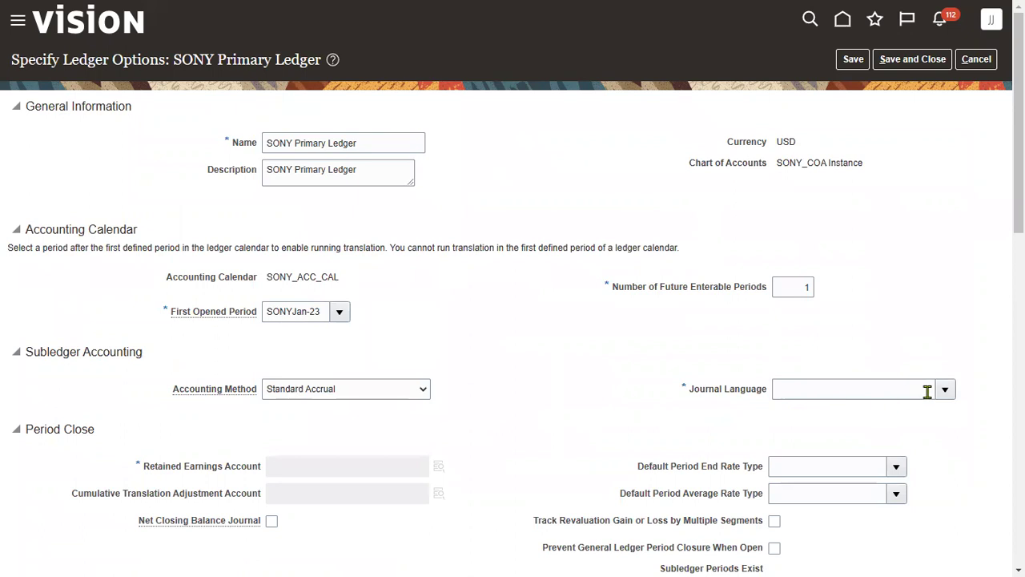
Look up a Retained Earnings Account combination
click(438, 470)
drag(143, 468, 258, 471)
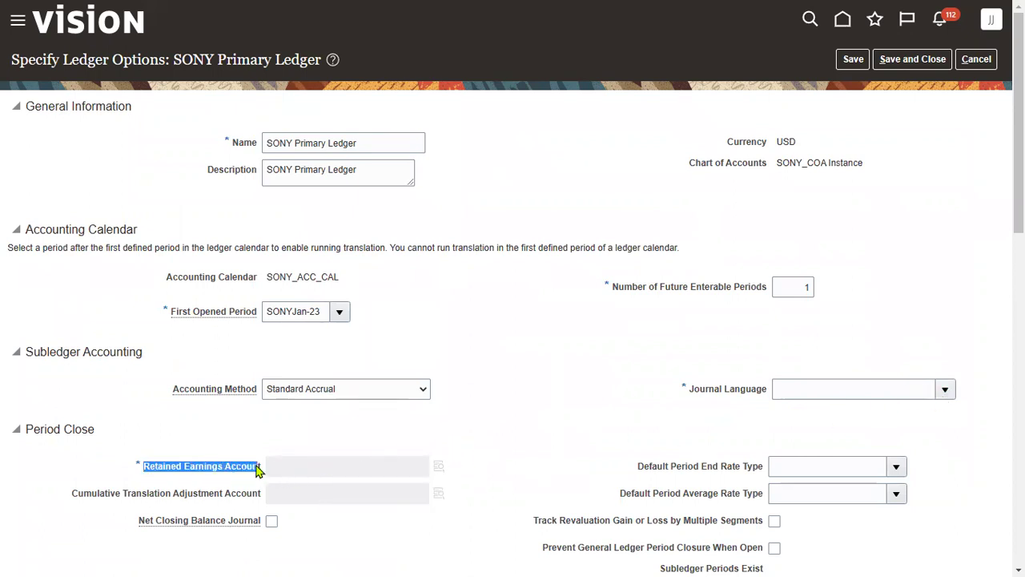
click(597, 392)
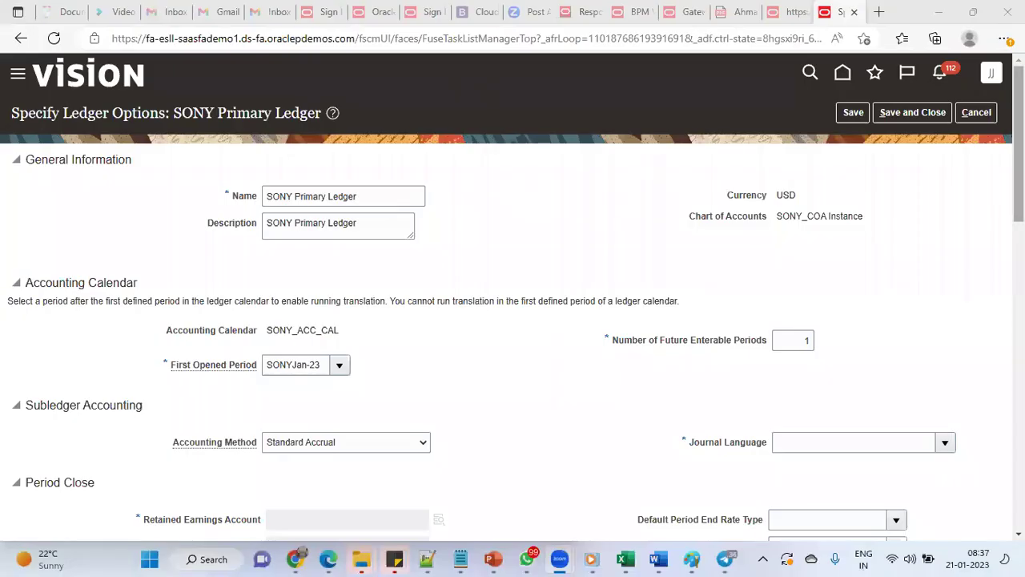
Cancel ledger options, check step 16 in the Ledger Setup Excel checklist, and return to Oracle
click(985, 59)
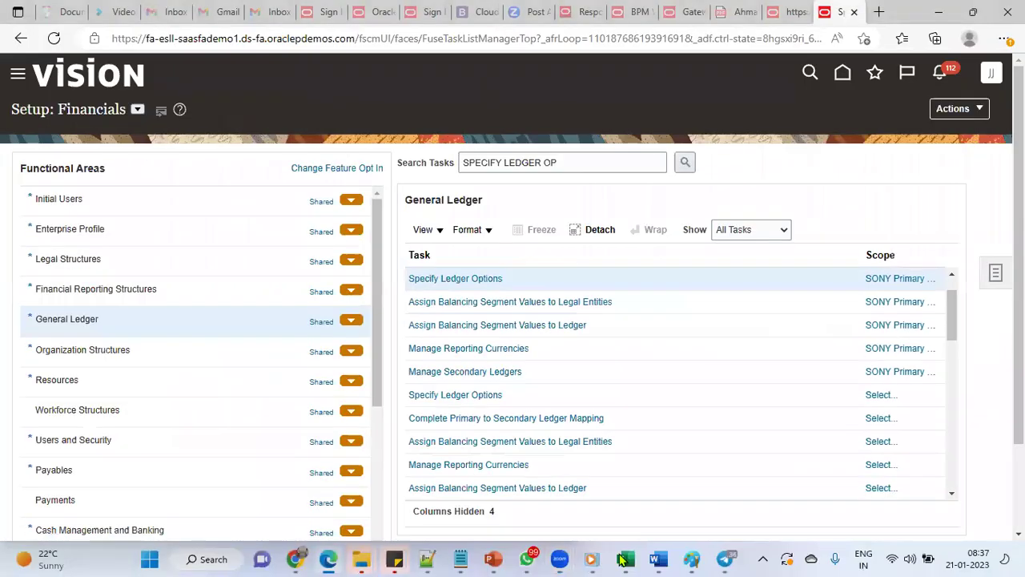
click(626, 559)
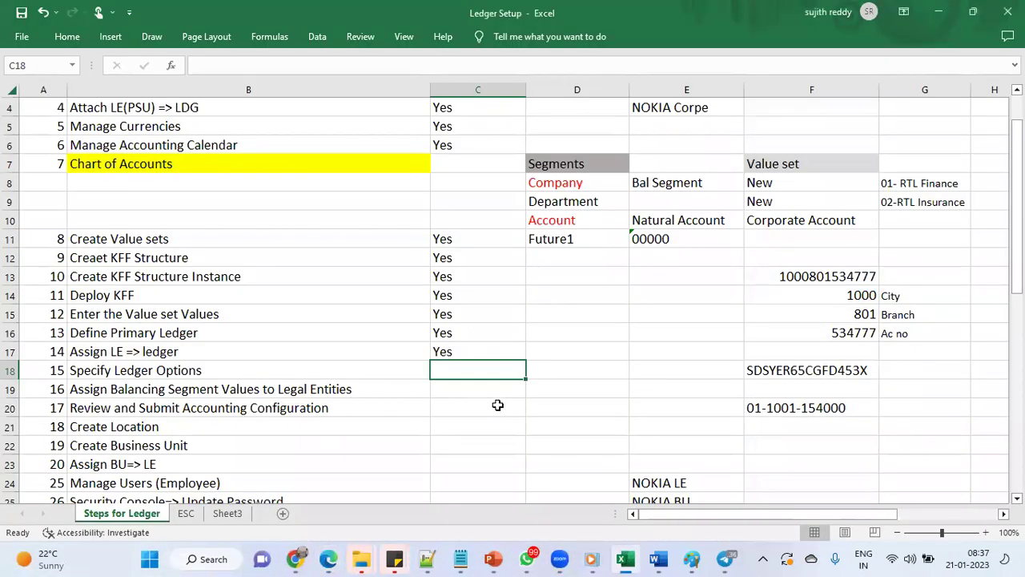
click(359, 395)
click(452, 389)
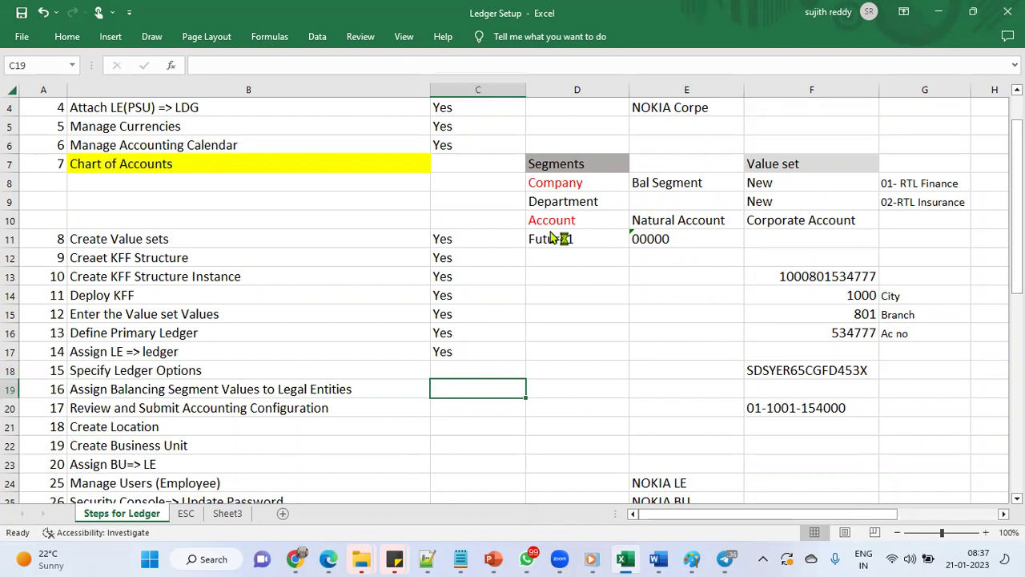
key(alt+Tab)
click(633, 302)
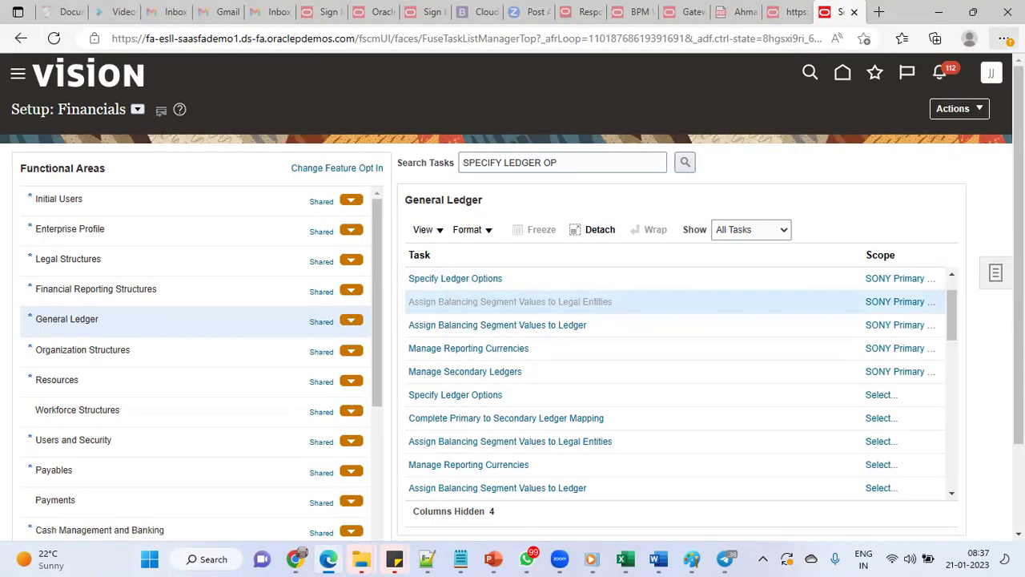
Open Assign Balancing Segment Values to Legal Entities and add company value 101 for SONY_LE
click(1005, 39)
click(983, 119)
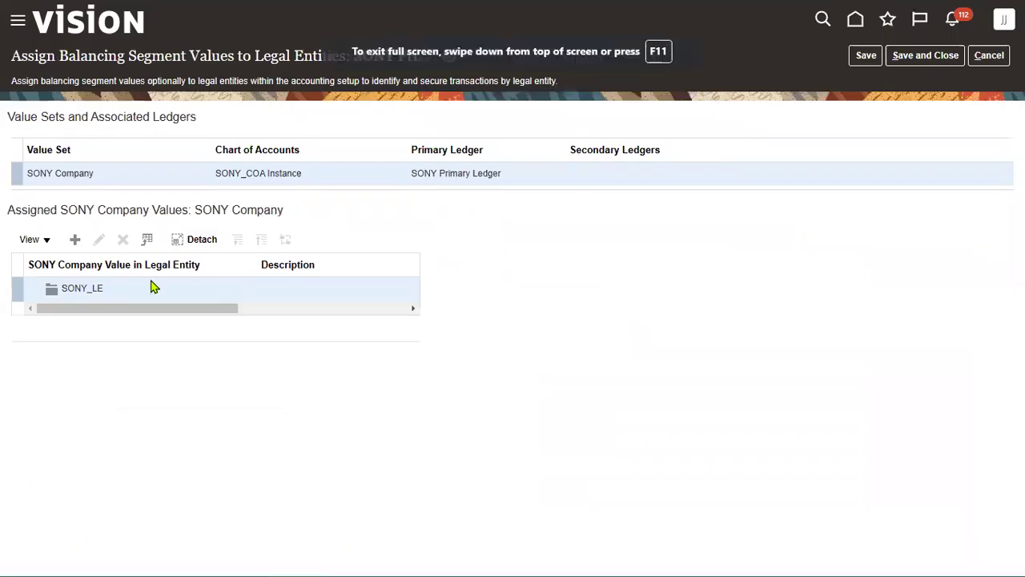
click(75, 238)
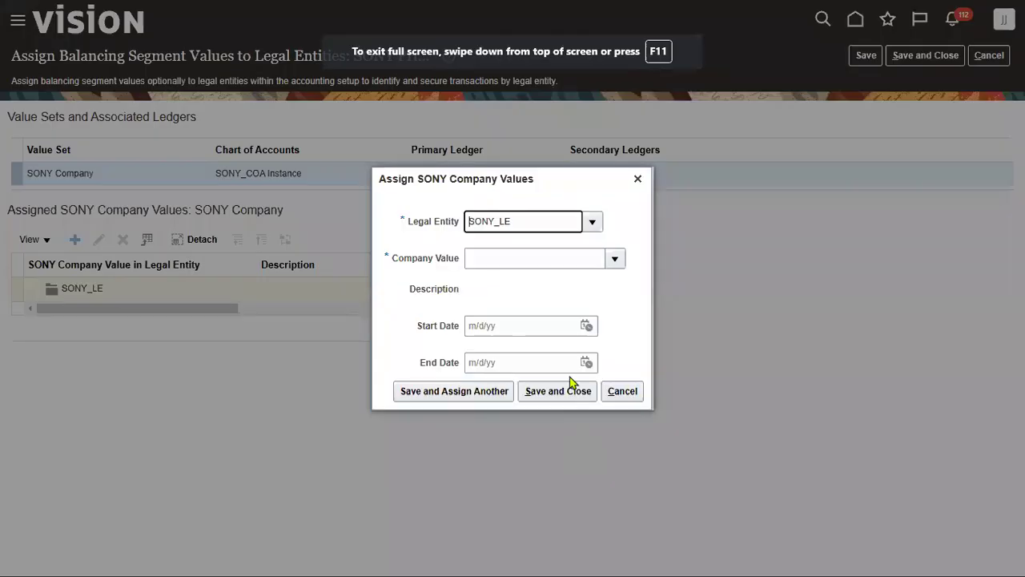
click(614, 258)
click(529, 285)
Attempt saving the assignment, dismiss error GL-781444, and close the dialog unsaved
click(472, 398)
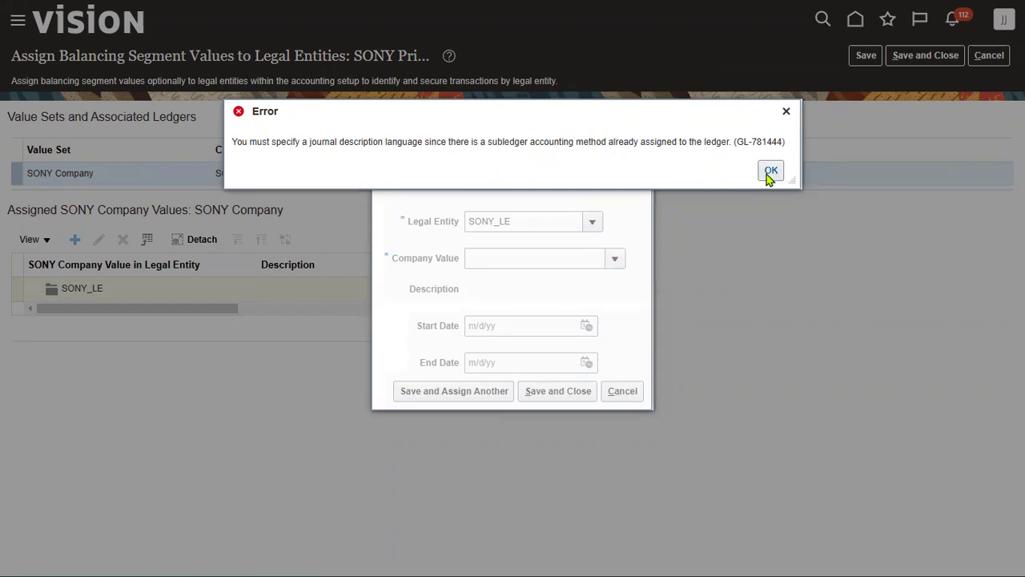
click(771, 171)
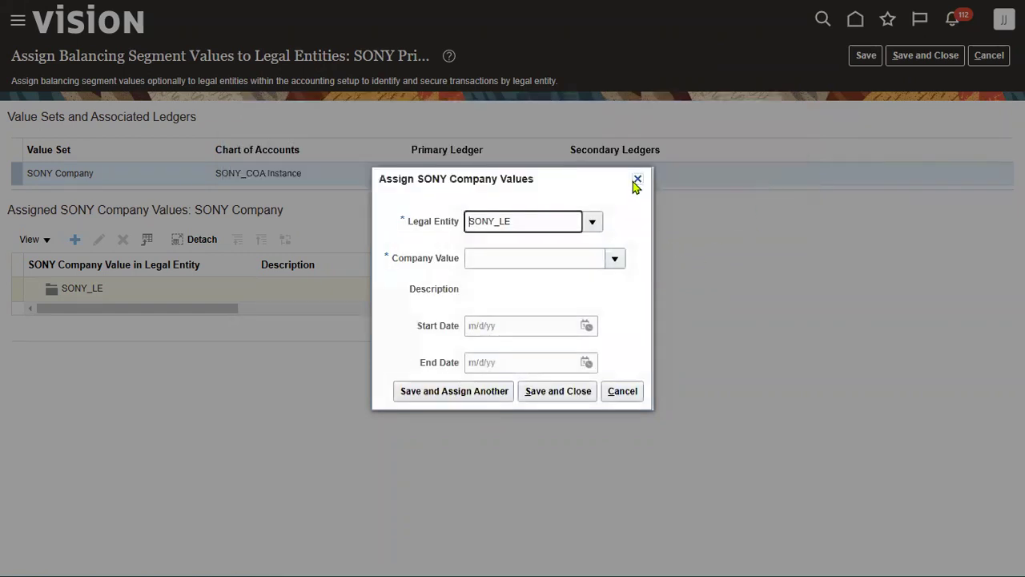
click(638, 178)
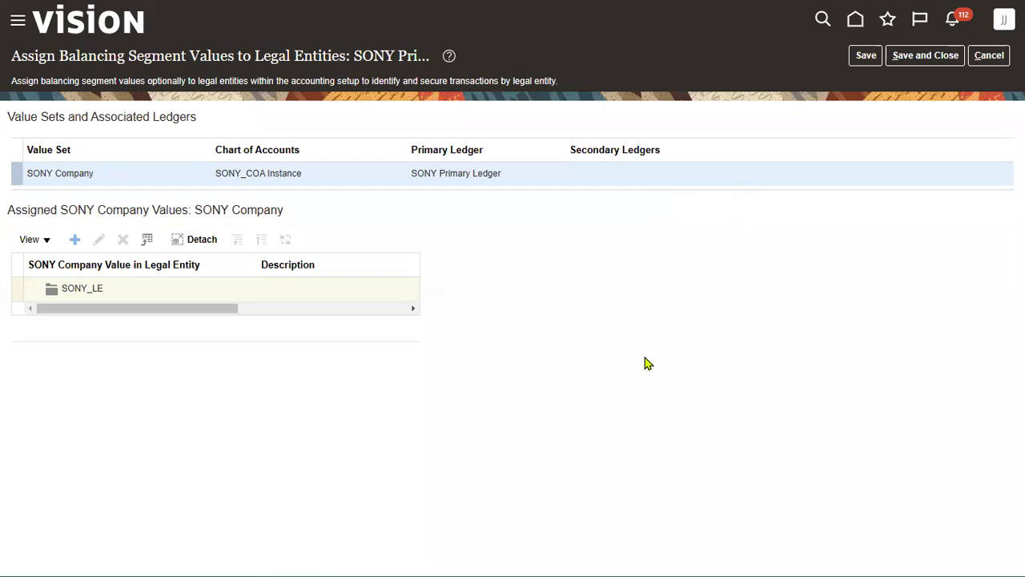
key(super+Tab)
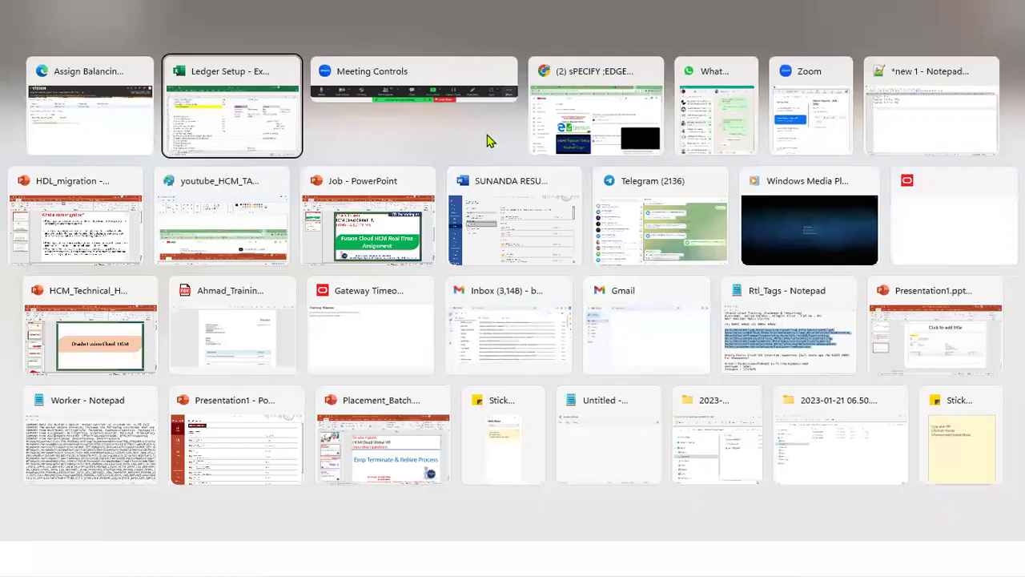
Switch via Task View to Excel and back, then Save and Close the balancing segment page
key(Return)
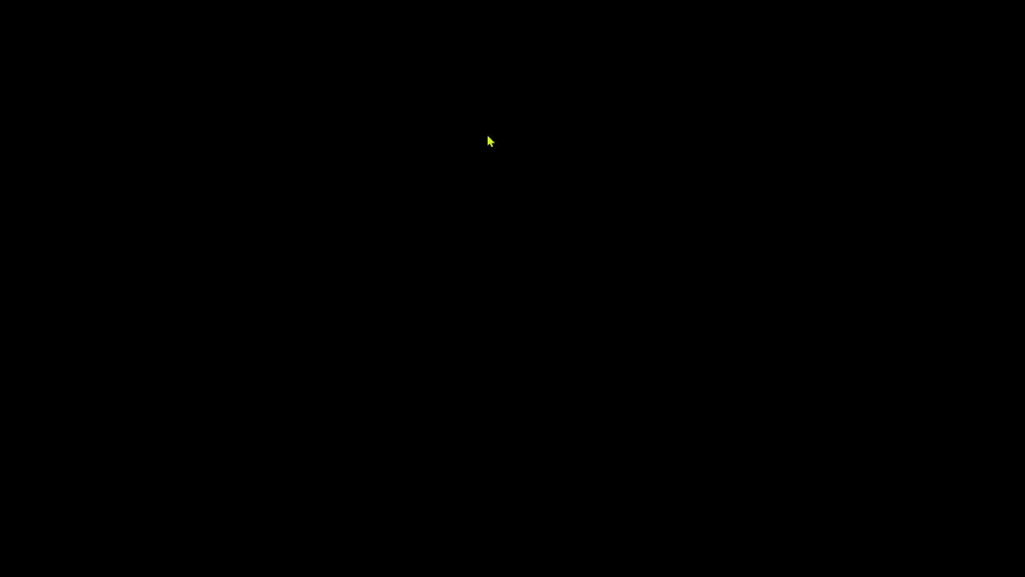
key(super+Tab)
key(Right)
key(Right)
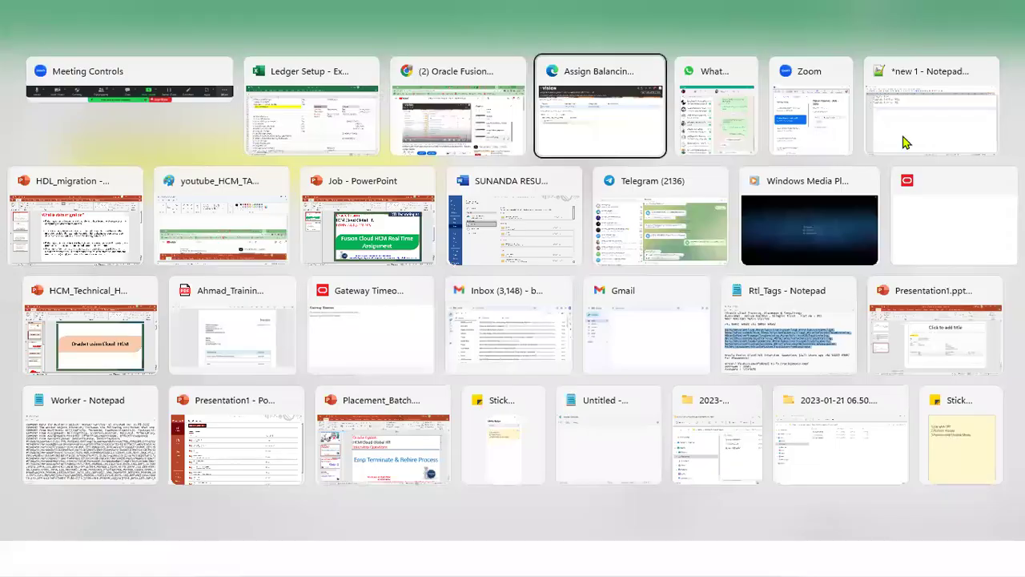
key(Return)
click(922, 55)
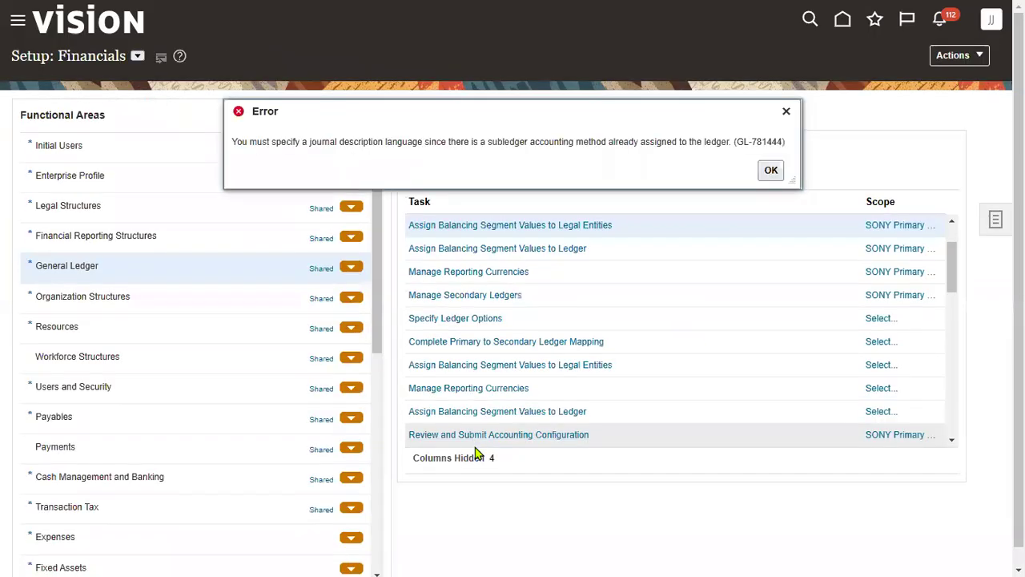
Dismiss error GL-781444, browse the Navigator's Tools group, and exit full-screen mode
click(763, 176)
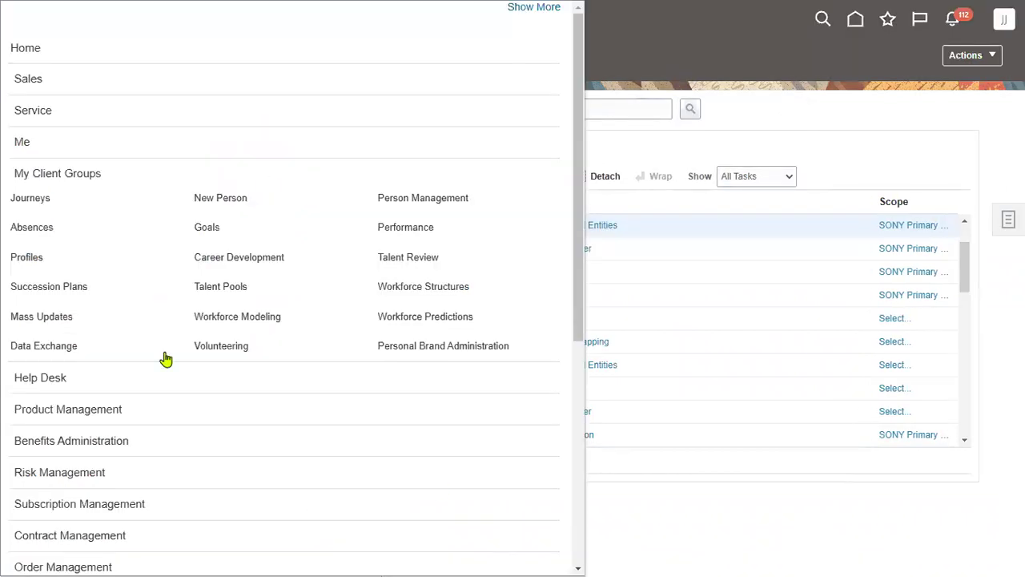
click(48, 179)
scroll(168, 481, down, 3)
click(60, 465)
scroll(238, 489, down, 3)
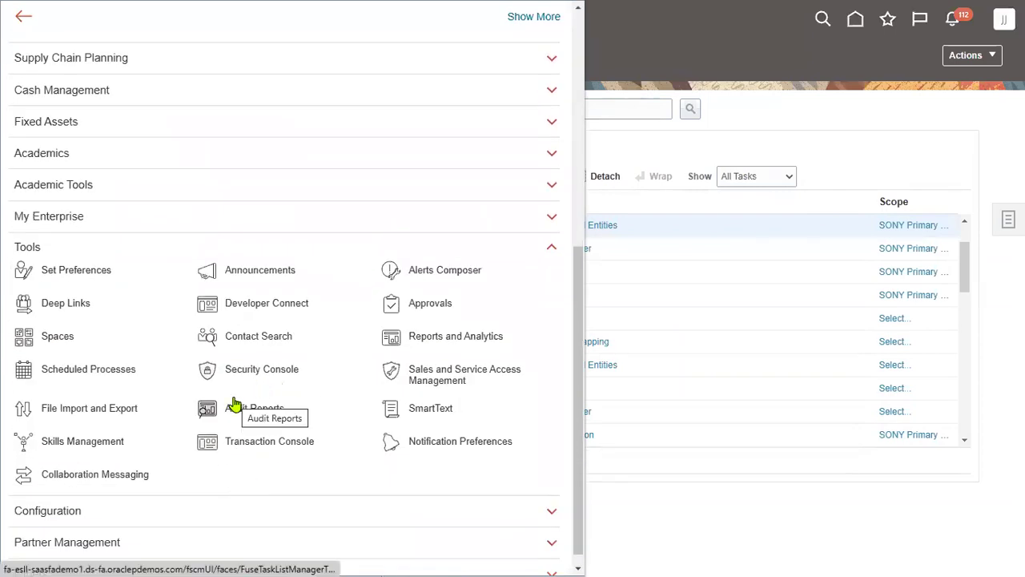
click(808, 120)
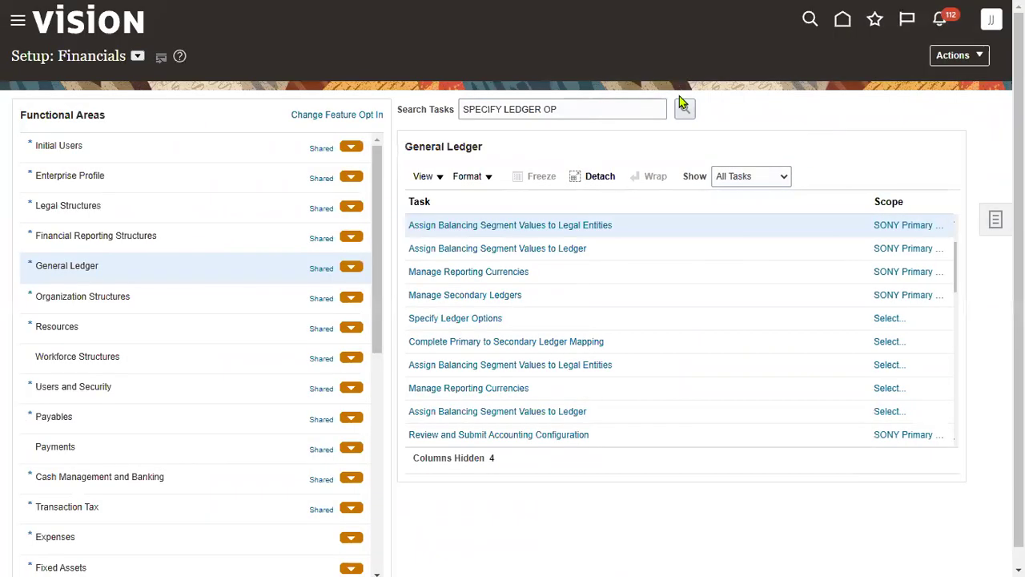
key(F11)
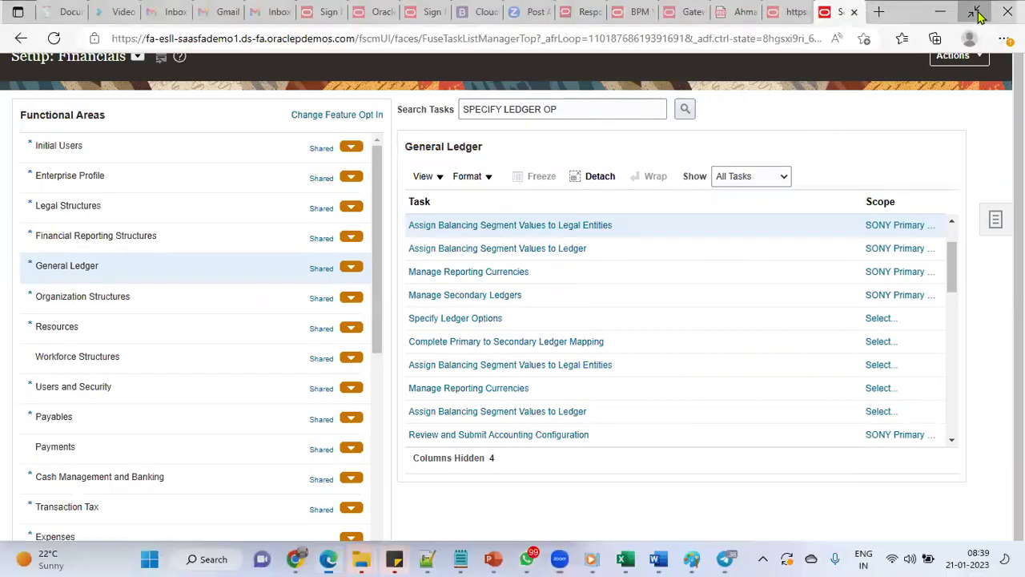
Bring up the YouTube tutorial and highlight 'Ledger Options' in its title
click(301, 558)
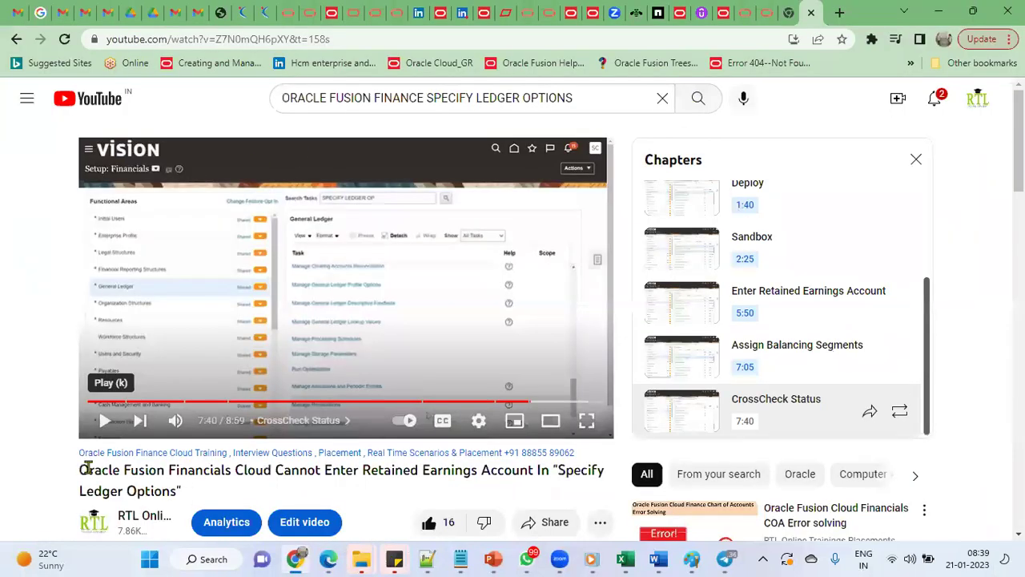
scroll(150, 462, down, 1)
scroll(145, 432, down, 1)
scroll(240, 340, up, 2)
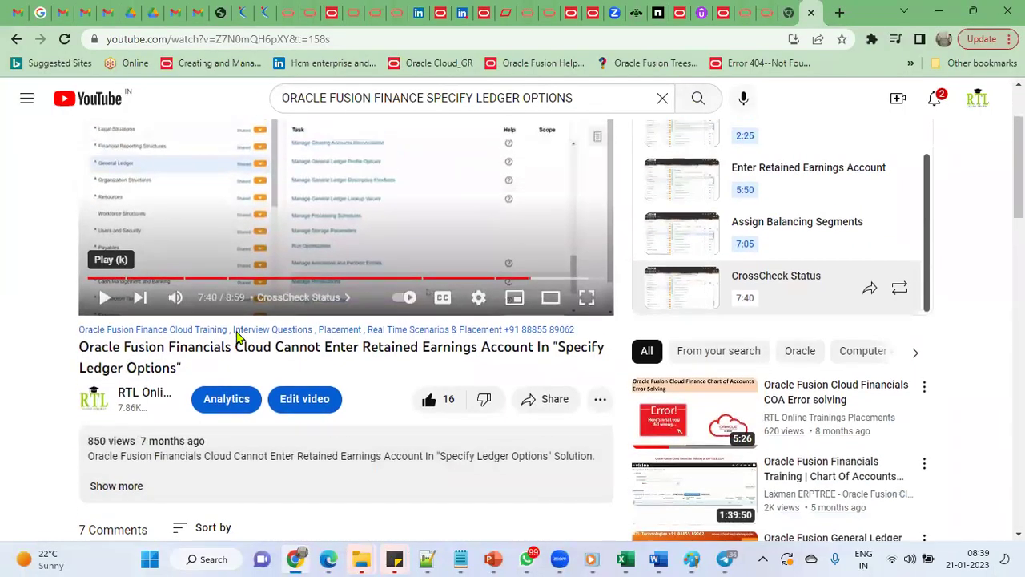
drag(243, 394, 606, 395)
drag(81, 415, 259, 422)
click(259, 421)
Play the tutorial, seek through the Sandbox chapter back to about 4:48, pause, and return to Oracle
click(106, 346)
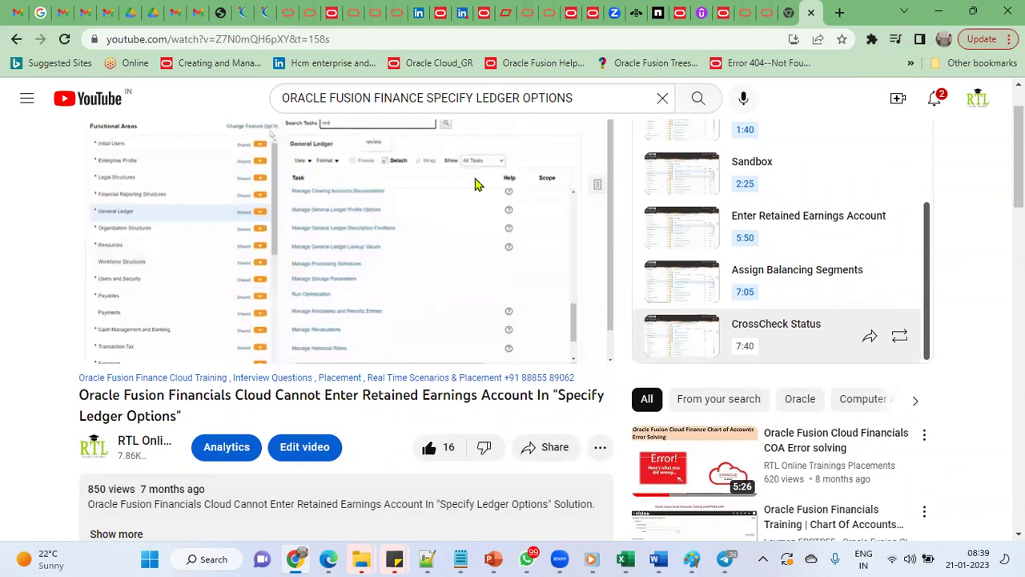
click(471, 326)
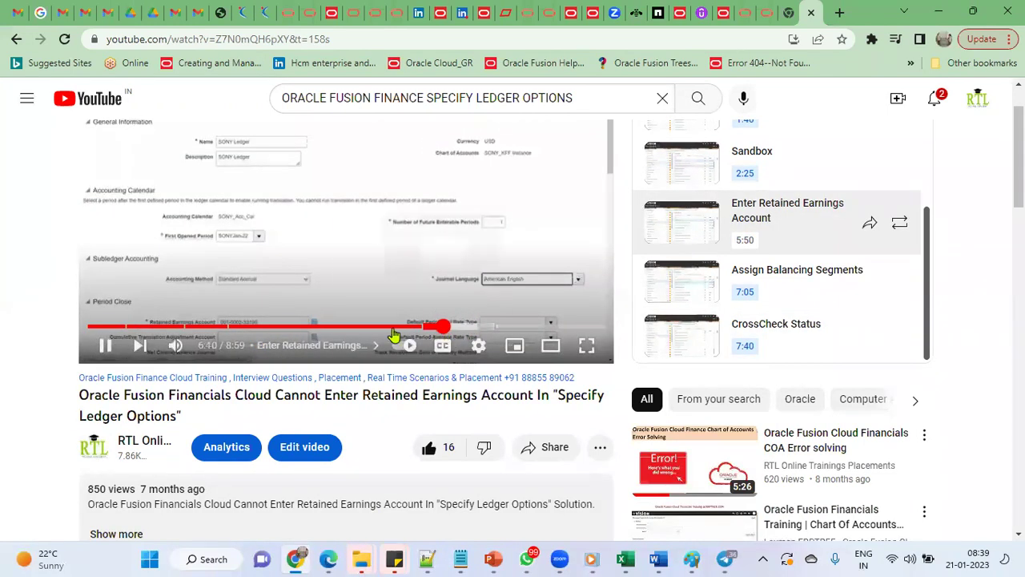
click(366, 328)
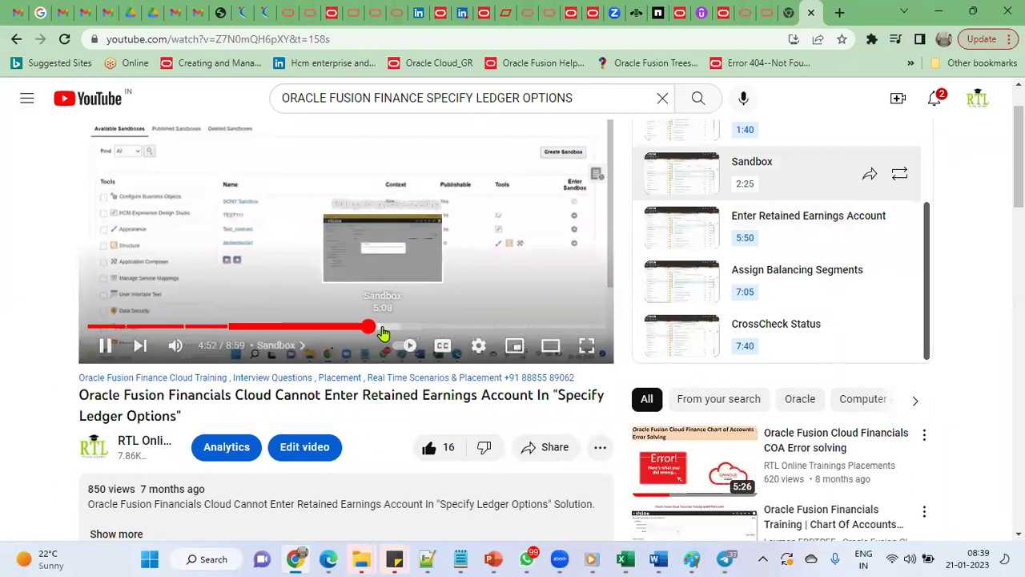
click(383, 327)
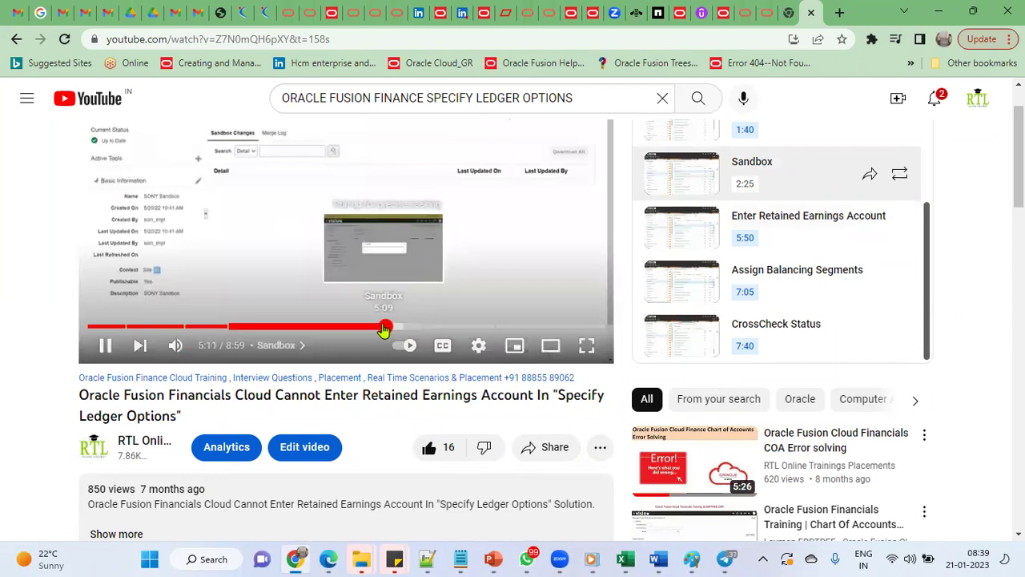
click(375, 328)
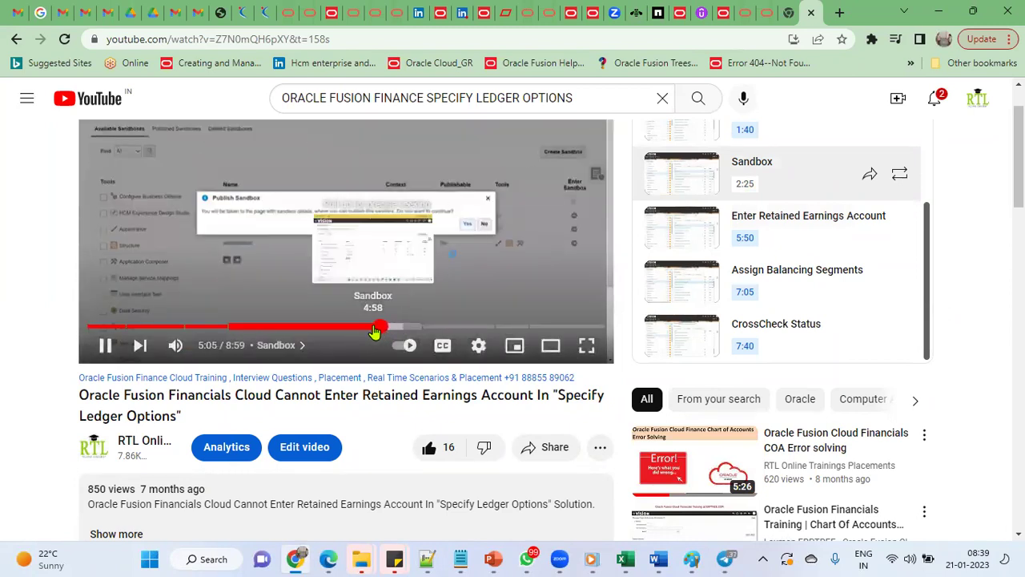
click(373, 328)
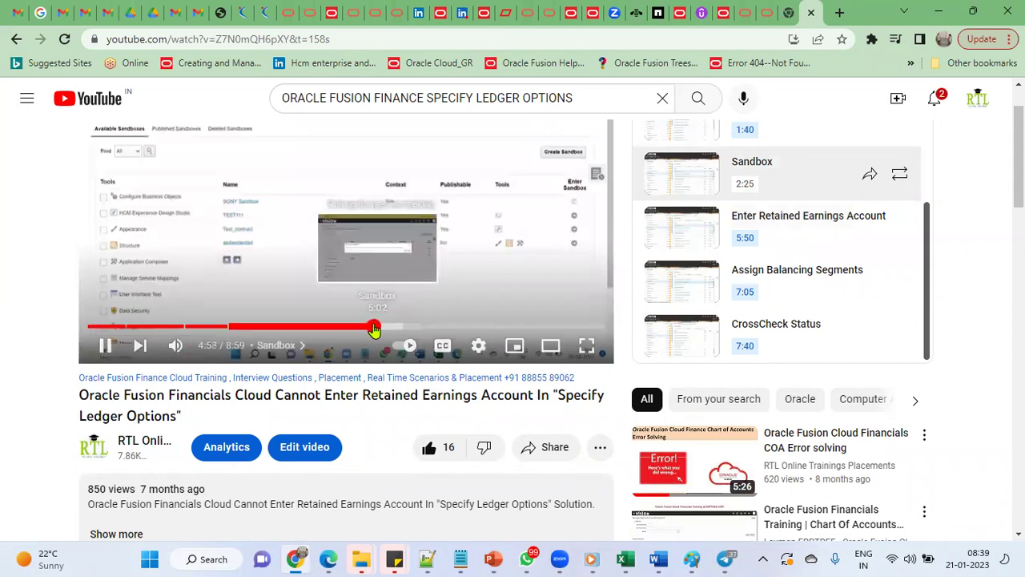
click(364, 327)
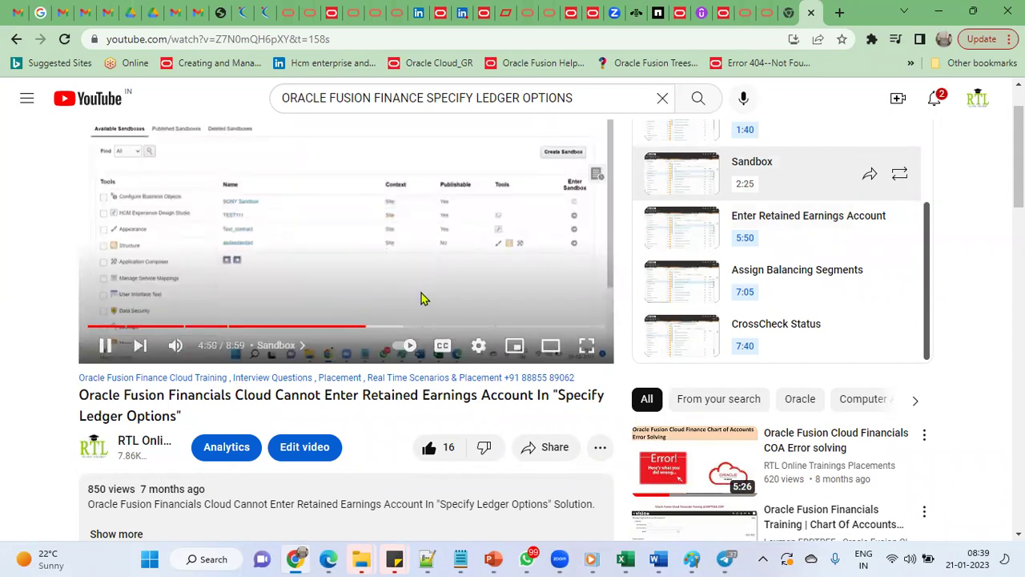
scroll(474, 245, up, 1)
click(480, 252)
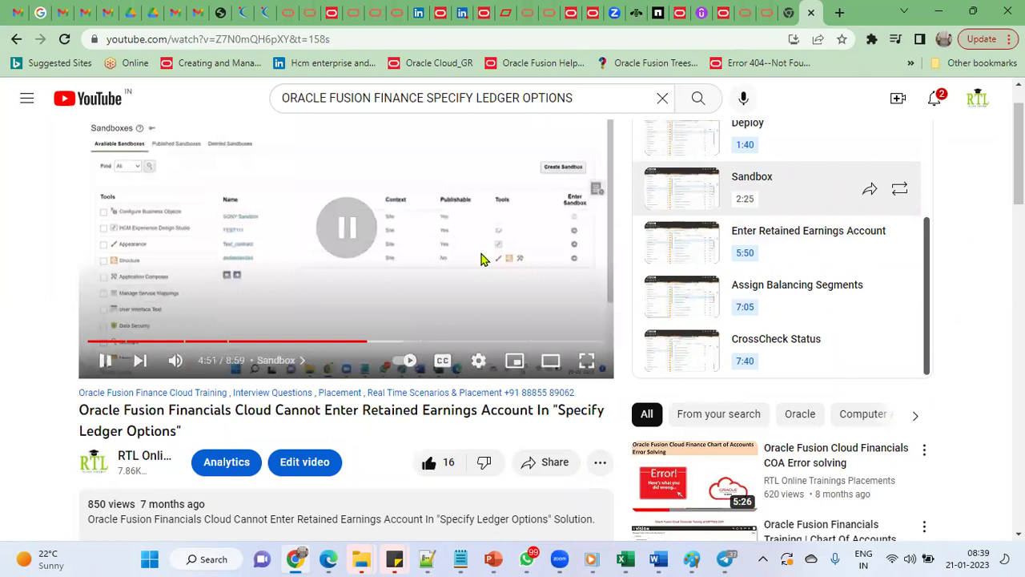
click(327, 559)
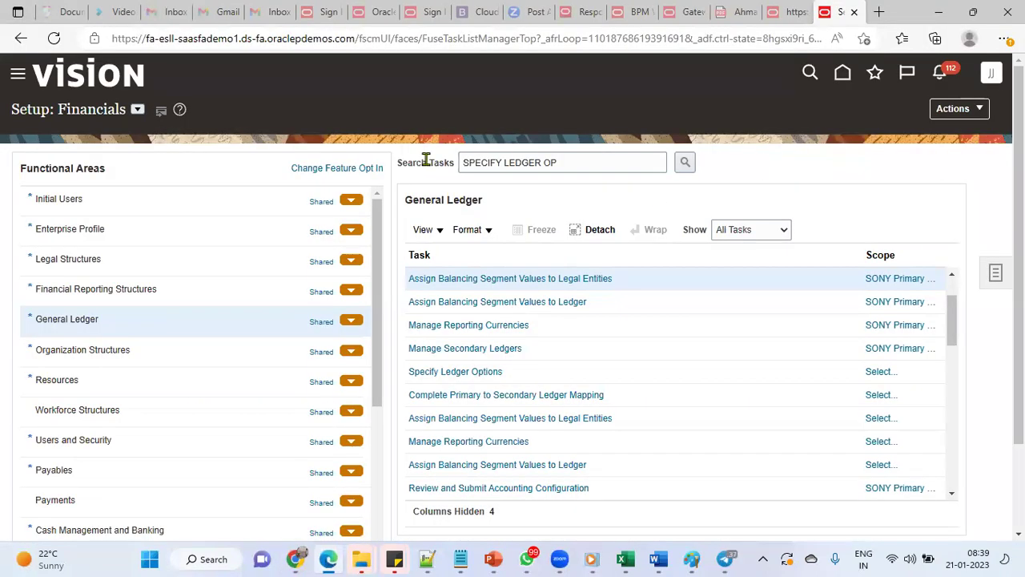
Switch the browser to full screen and open Sandboxes from the Navigator's Configuration group
key(alt+f)
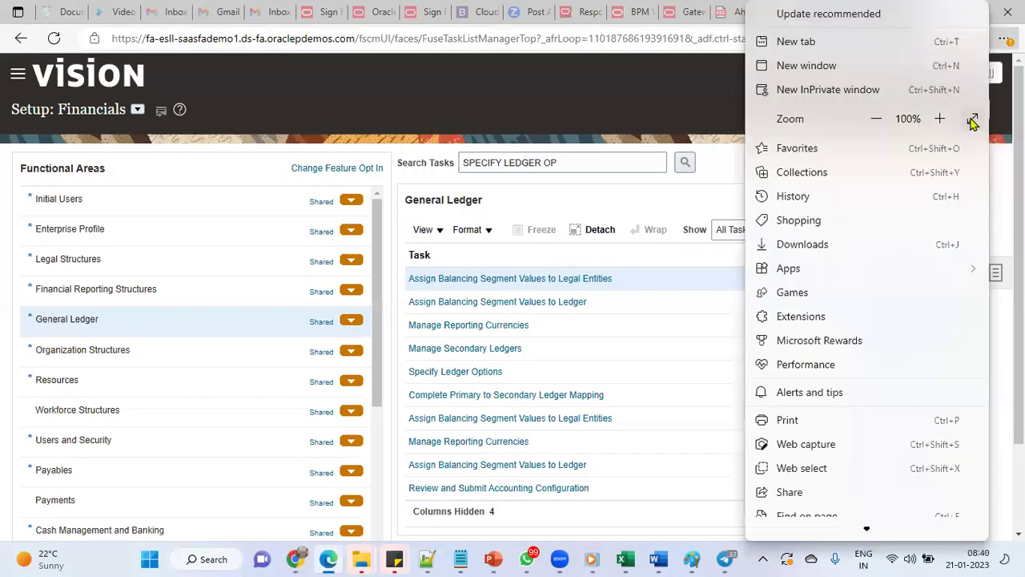
click(973, 119)
click(16, 17)
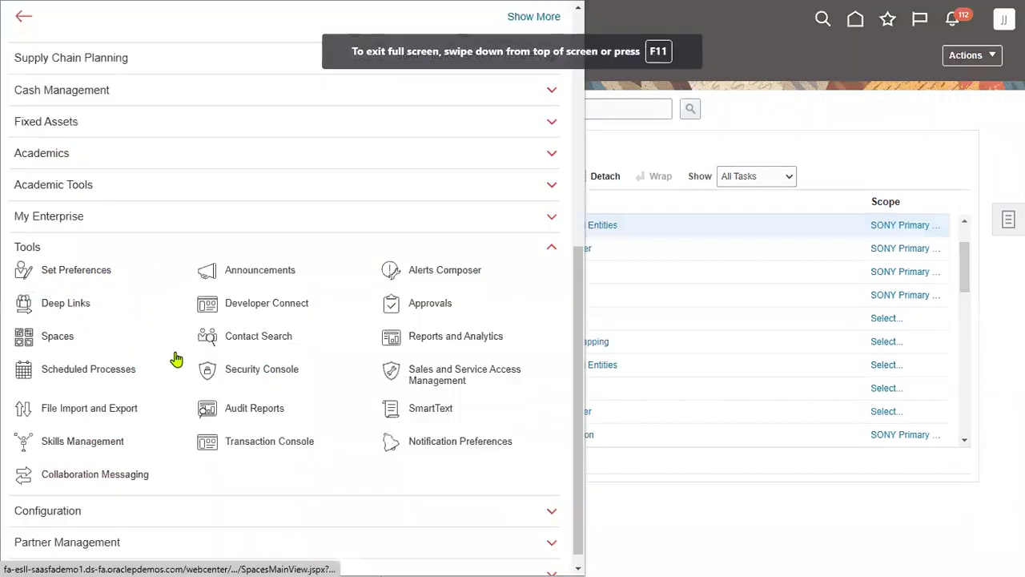
scroll(298, 500, down, 1)
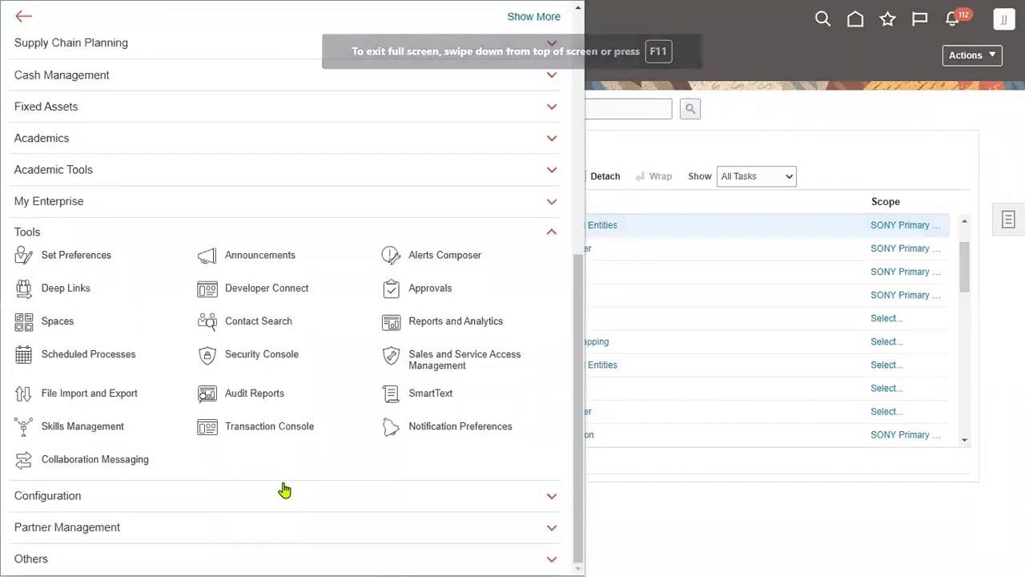
click(280, 495)
click(254, 391)
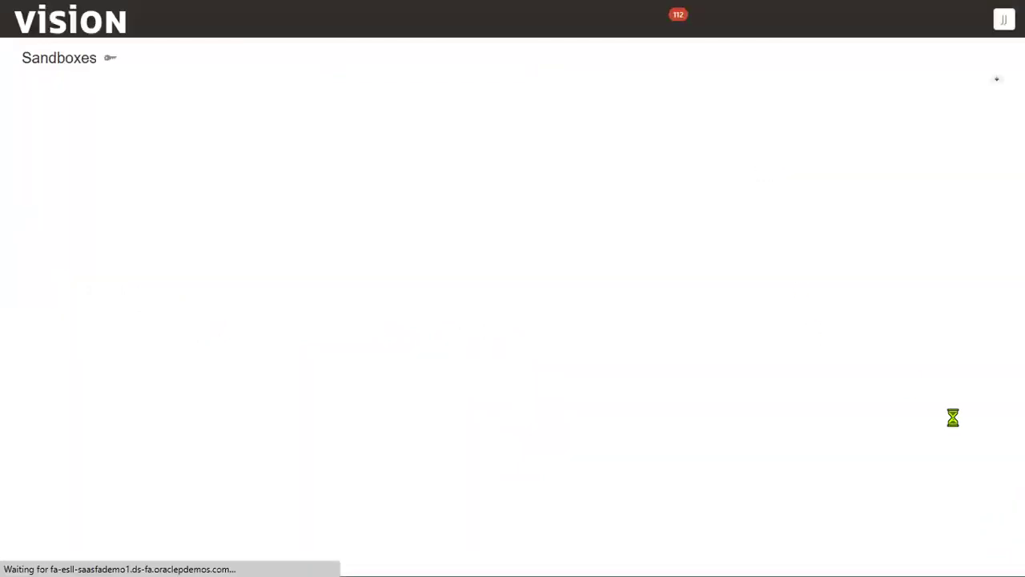
Create a sandbox named 'SONY Sandbox' and enter it
click(886, 131)
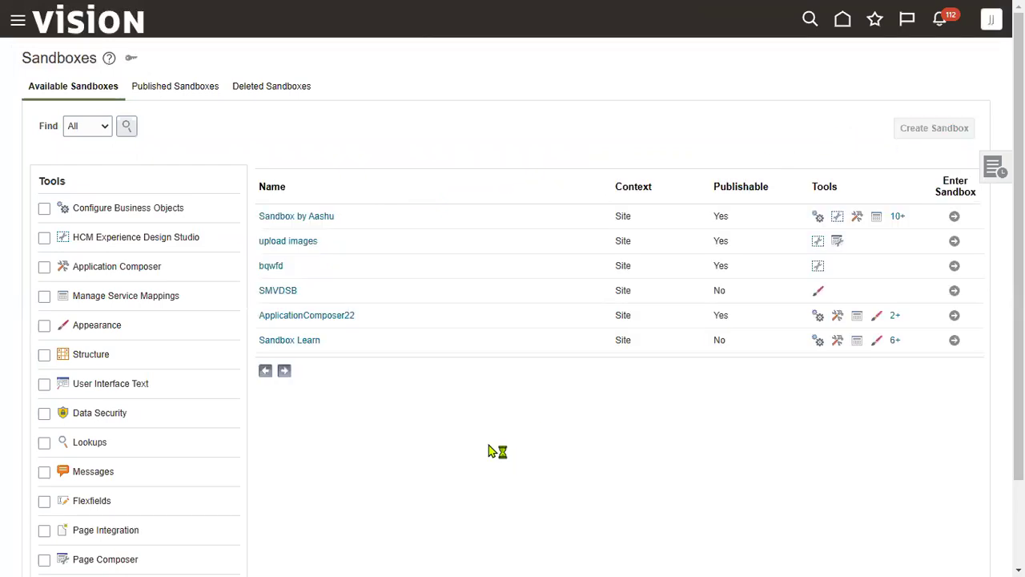
click(188, 97)
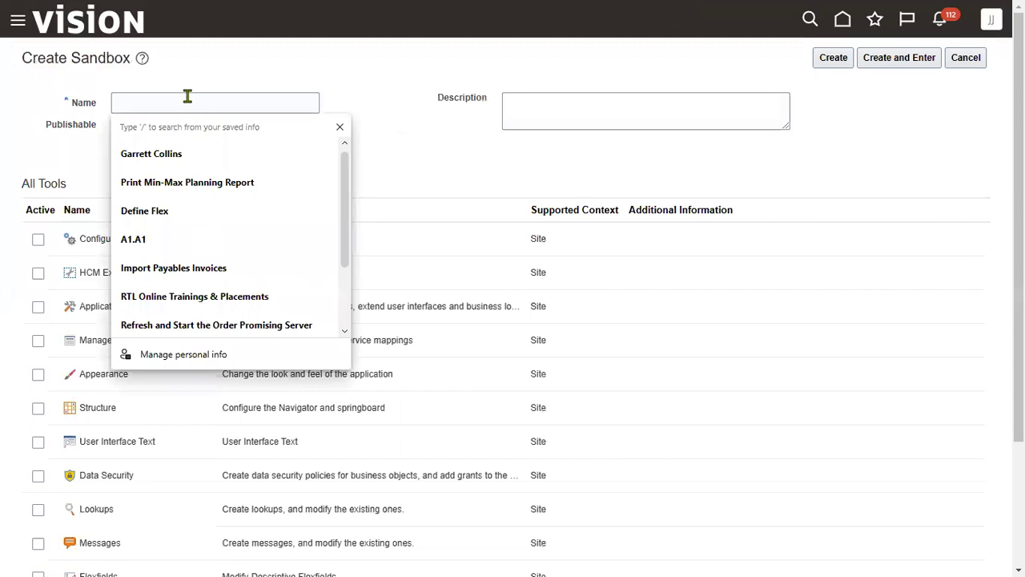
text(SON)
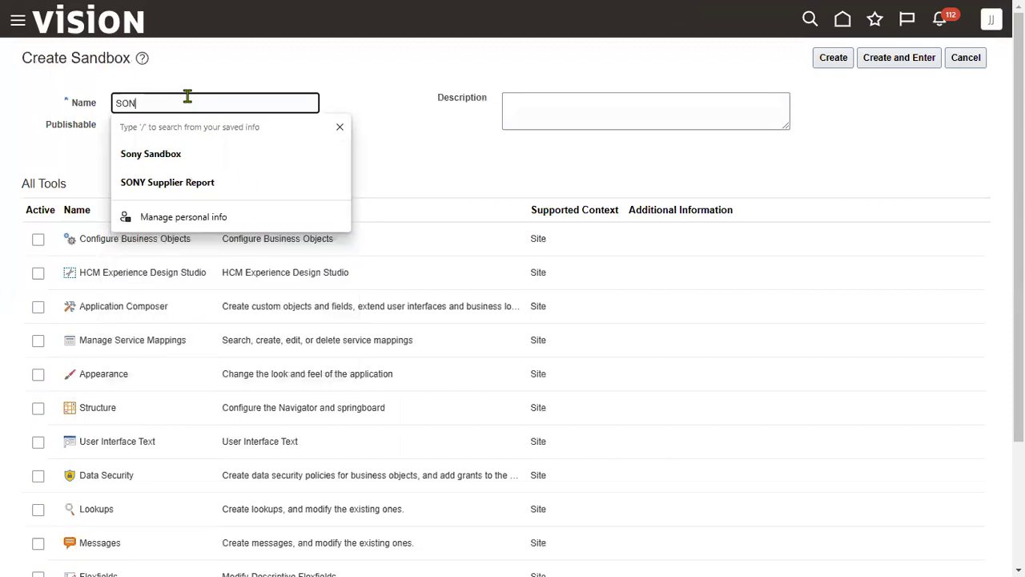
text(Y Sandbox)
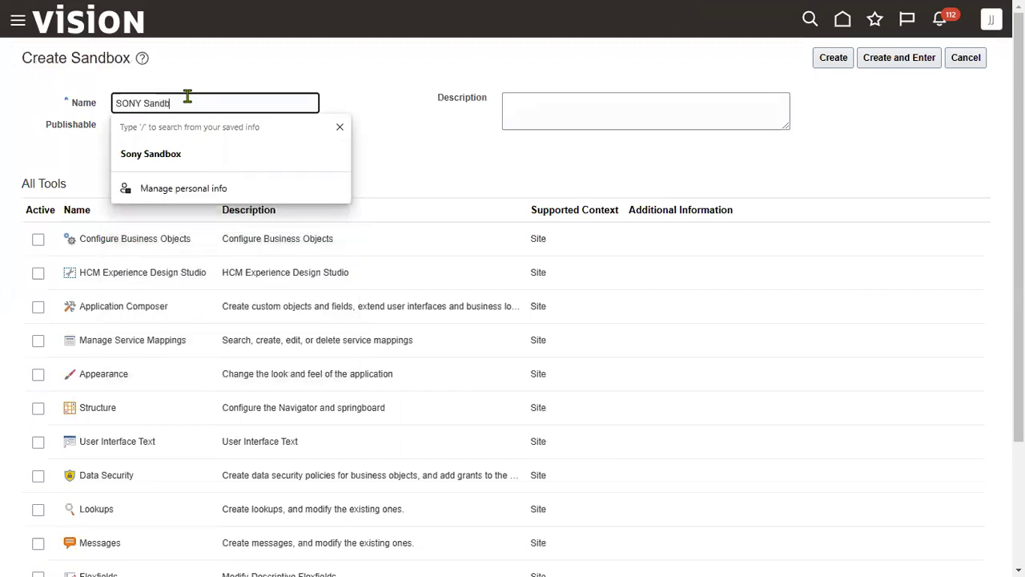
click(899, 64)
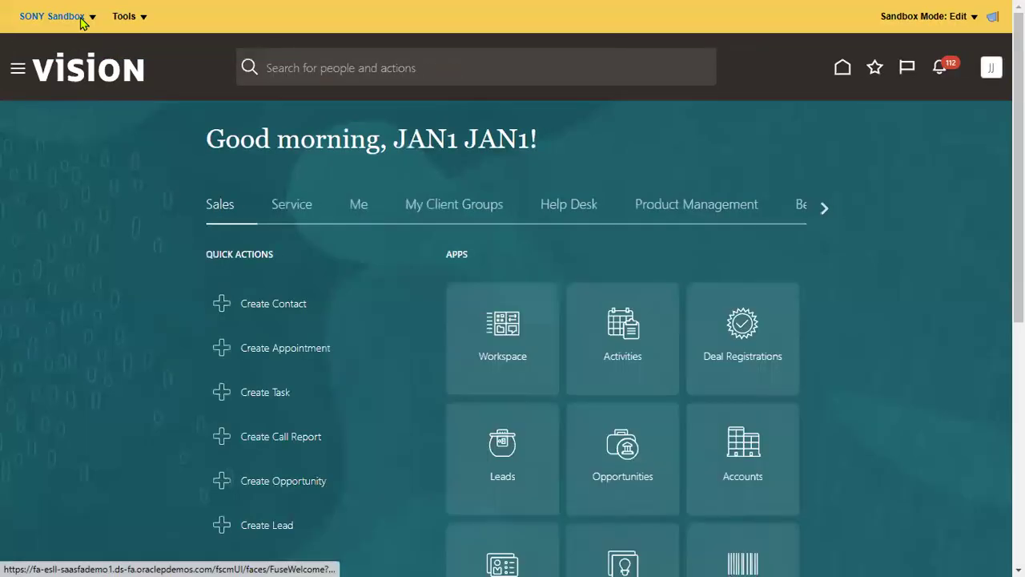
Try publishing SONY Sandbox three times, dismissing each can't-publish warning
click(82, 17)
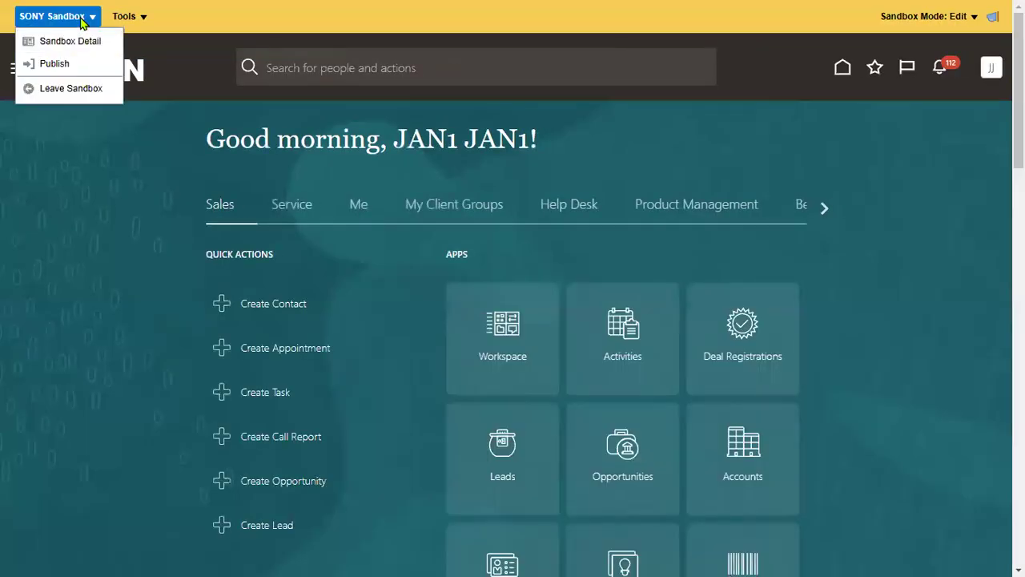
click(64, 66)
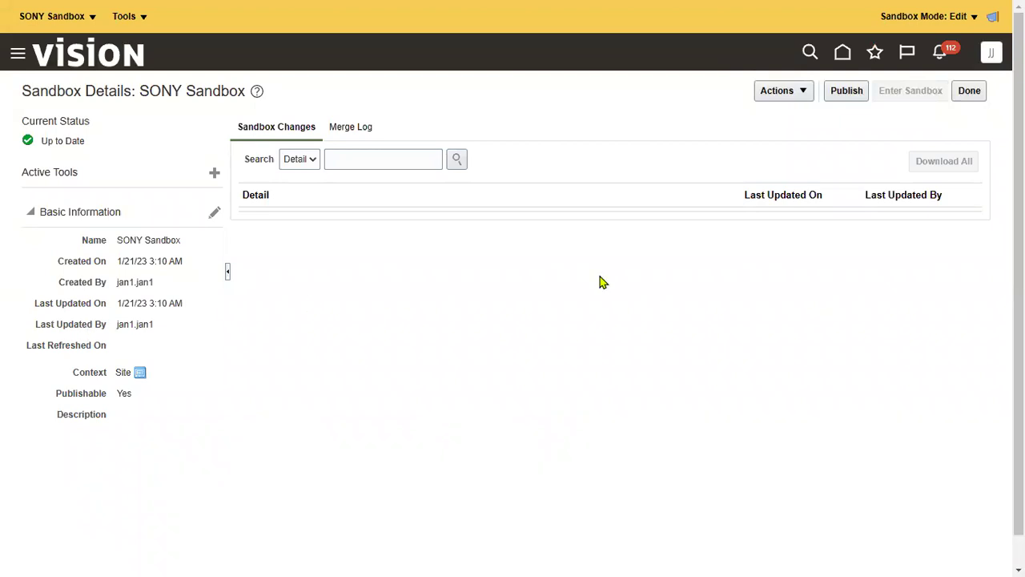
click(841, 93)
click(672, 314)
click(850, 93)
click(673, 318)
click(847, 99)
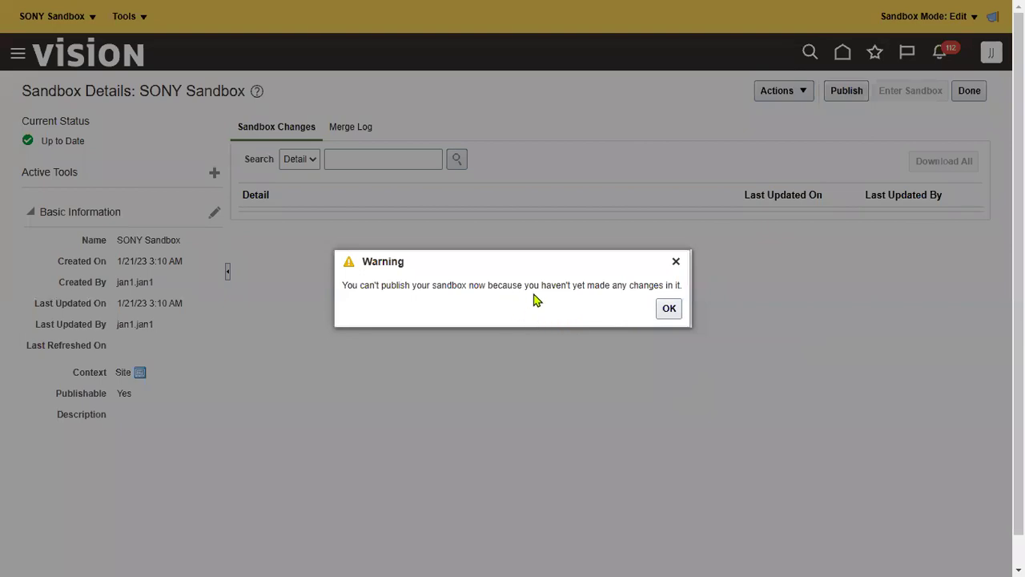
click(668, 309)
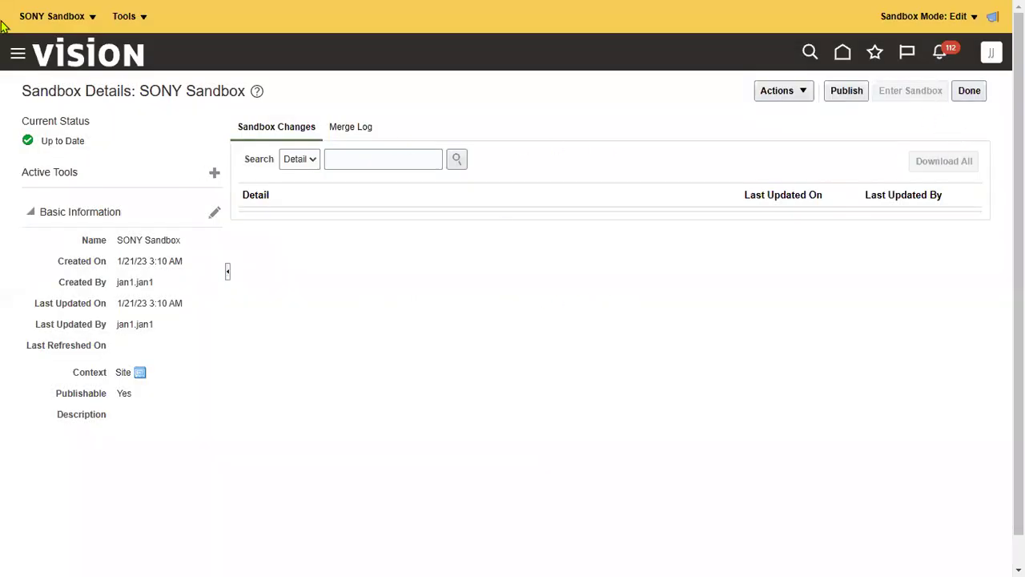
Add the Structure tool to SONY Sandbox through Add More and open it
click(124, 16)
click(132, 39)
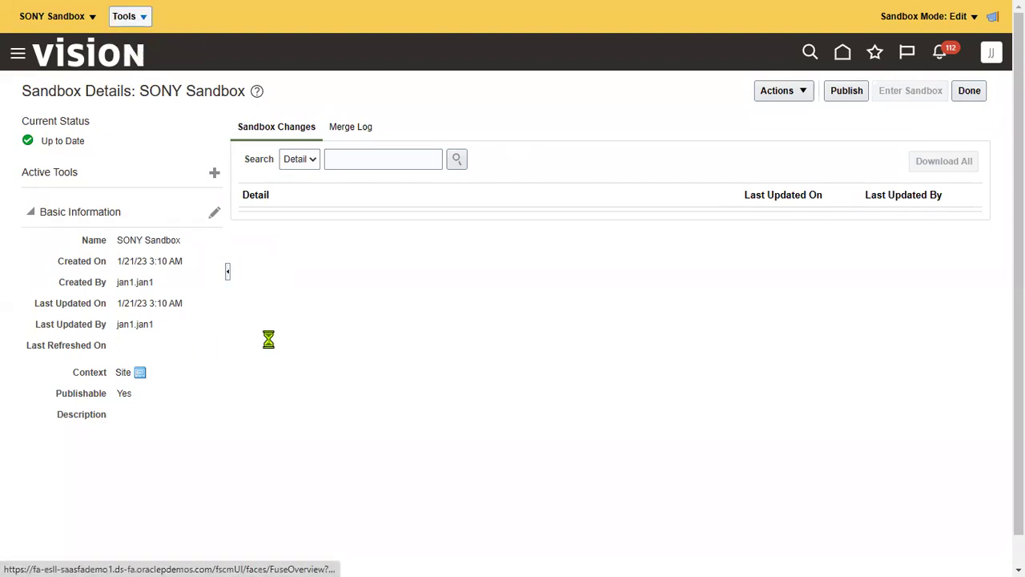
click(702, 308)
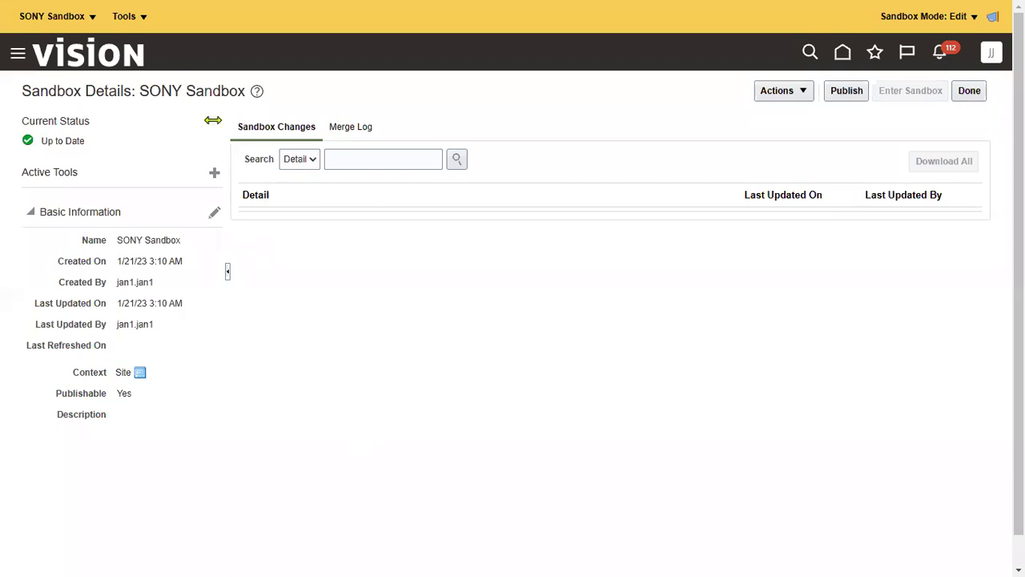
click(215, 175)
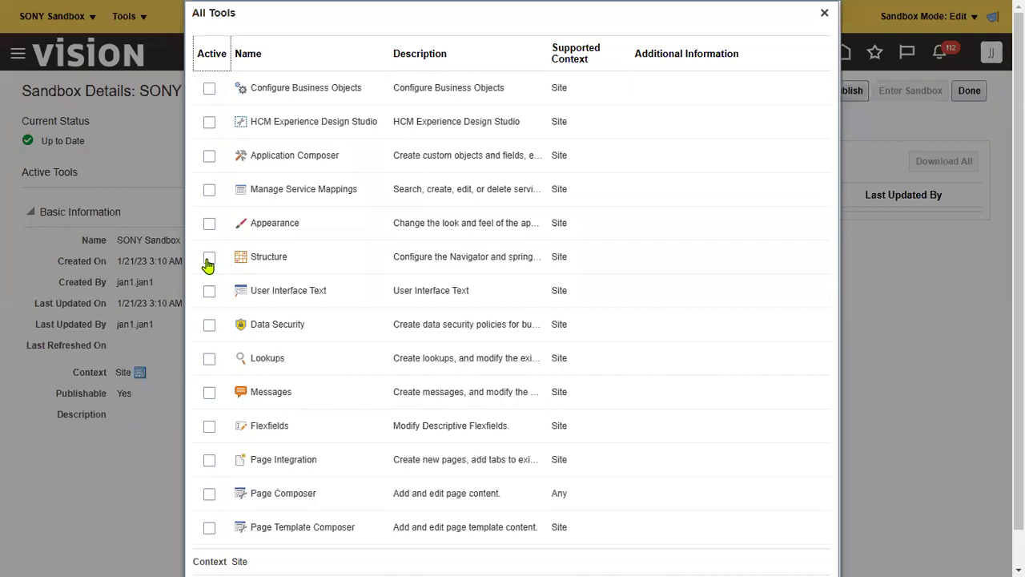
click(209, 258)
scroll(824, 512, down, 1)
click(773, 557)
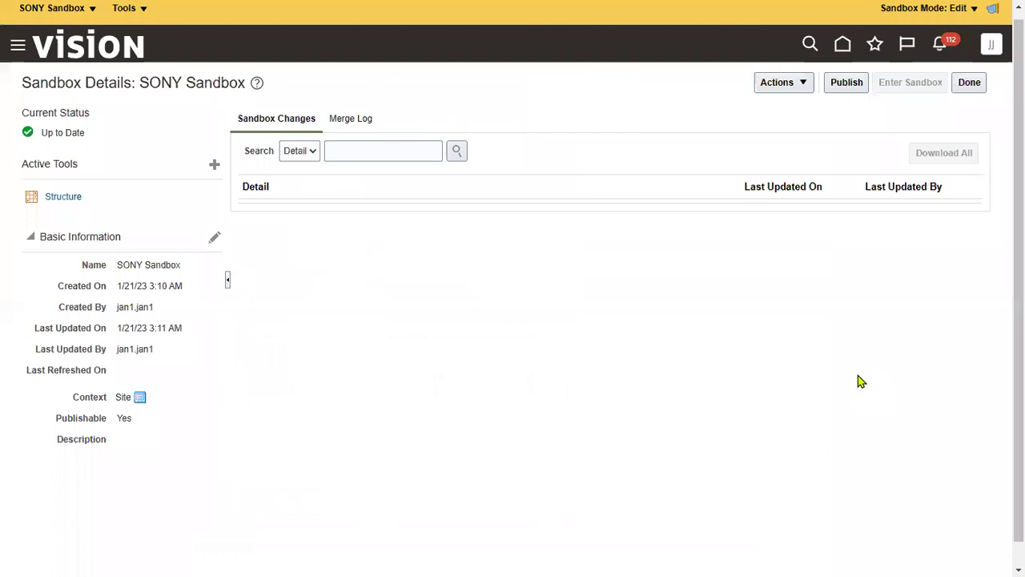
click(66, 198)
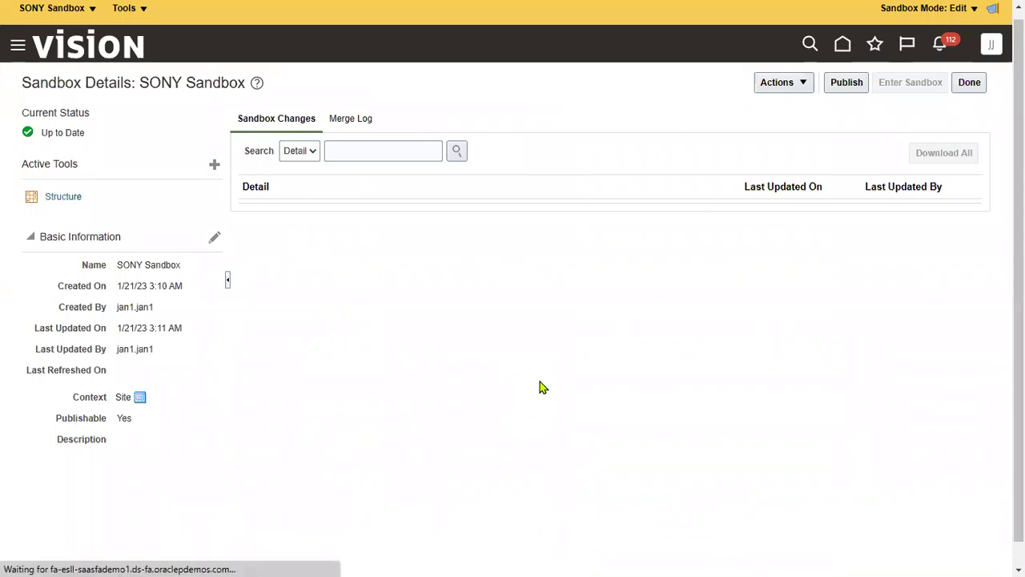
In Structure, create a page entry named 'SONY Page' and bring up its icon choices
click(63, 197)
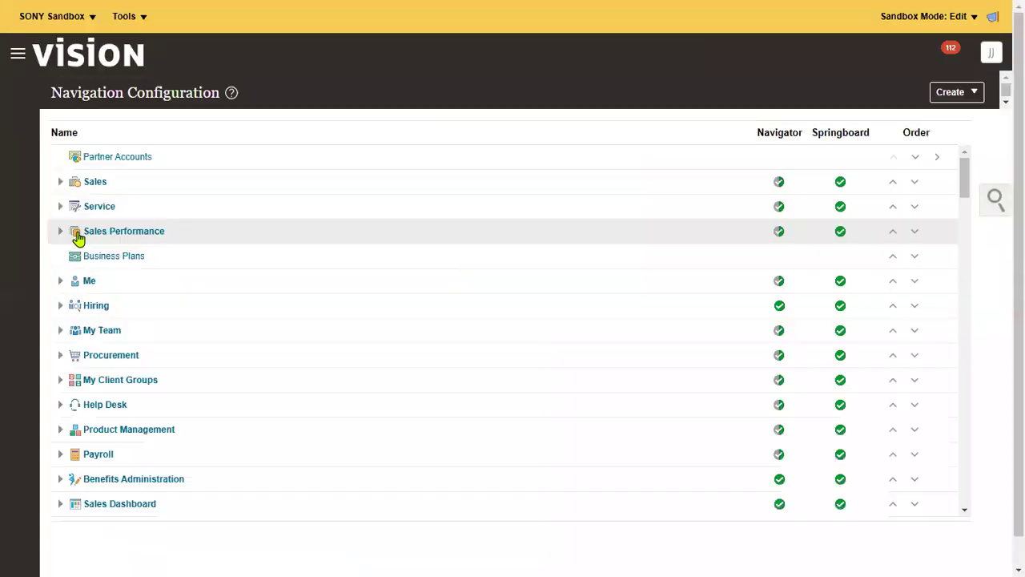
click(960, 98)
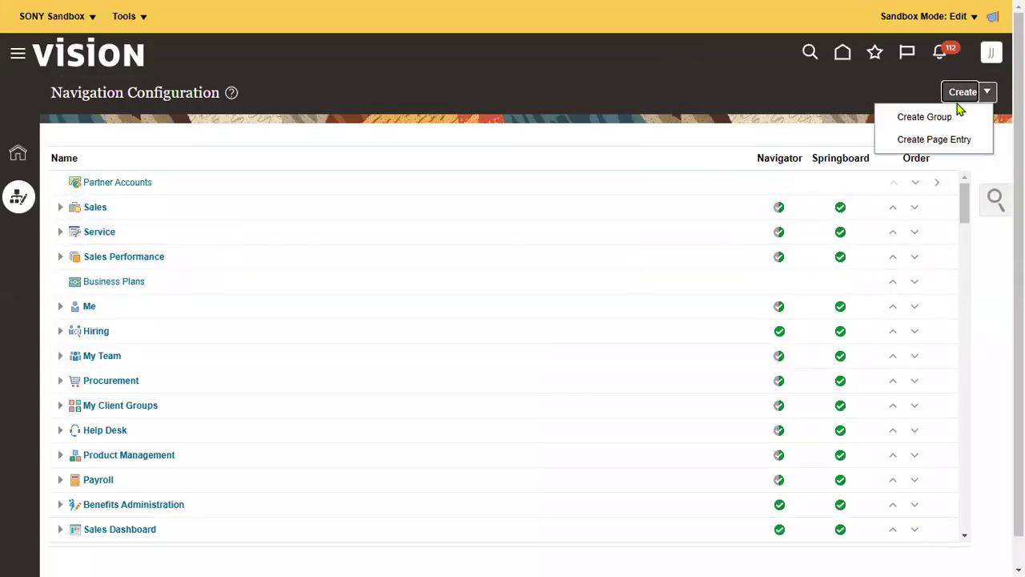
click(933, 142)
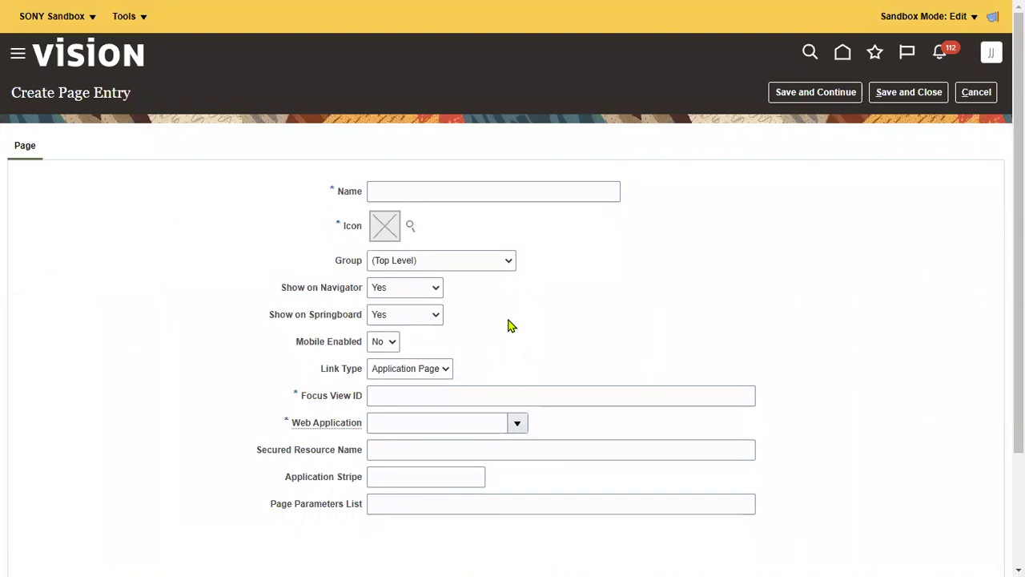
click(417, 187)
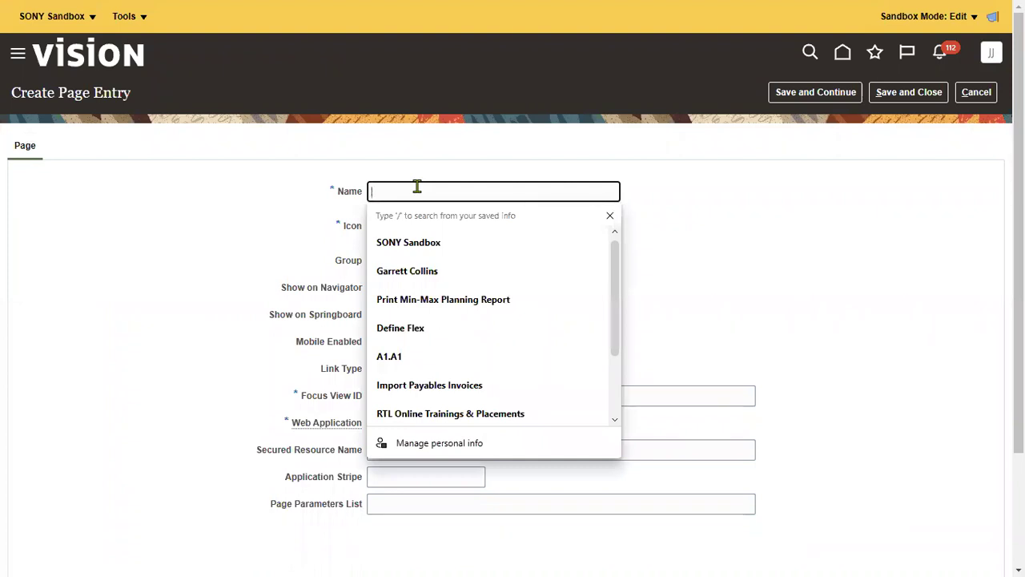
text(S)
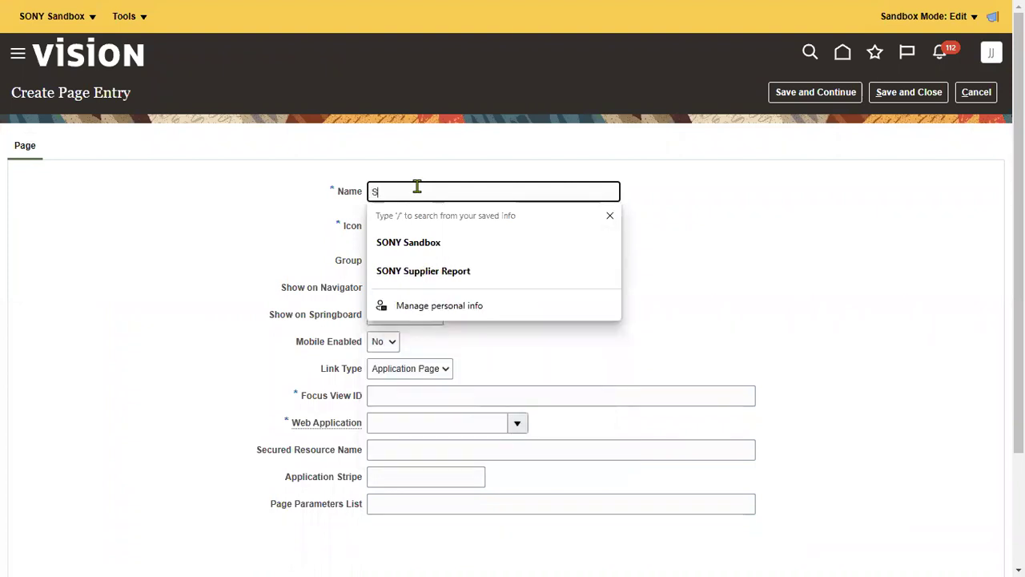
text(ONY Page)
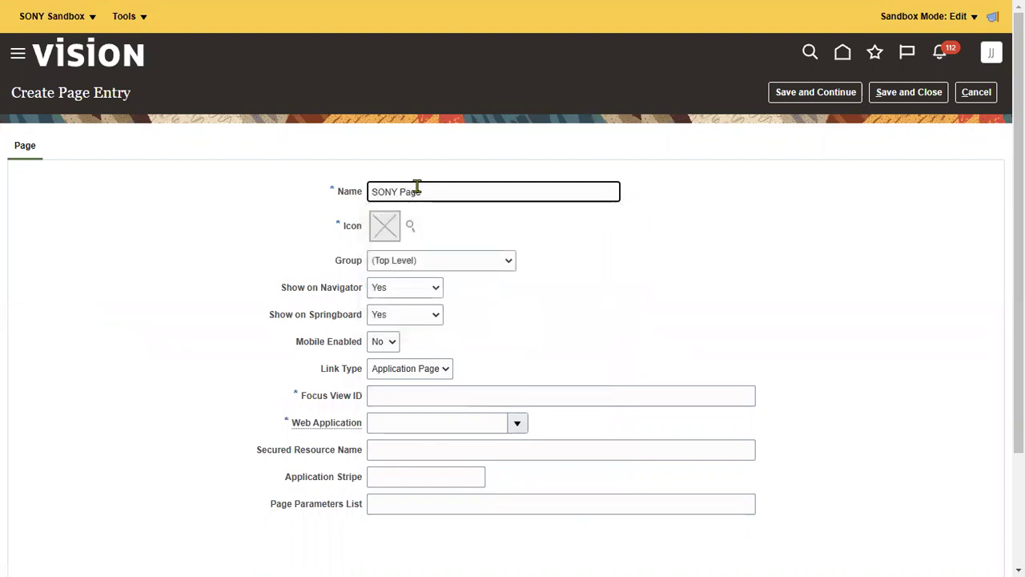
click(515, 394)
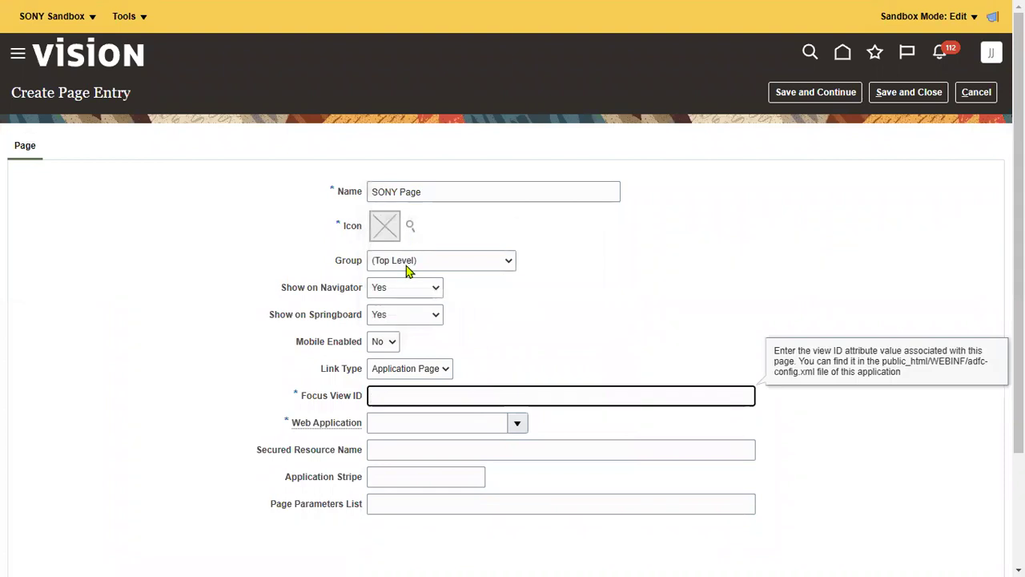
click(391, 231)
click(409, 230)
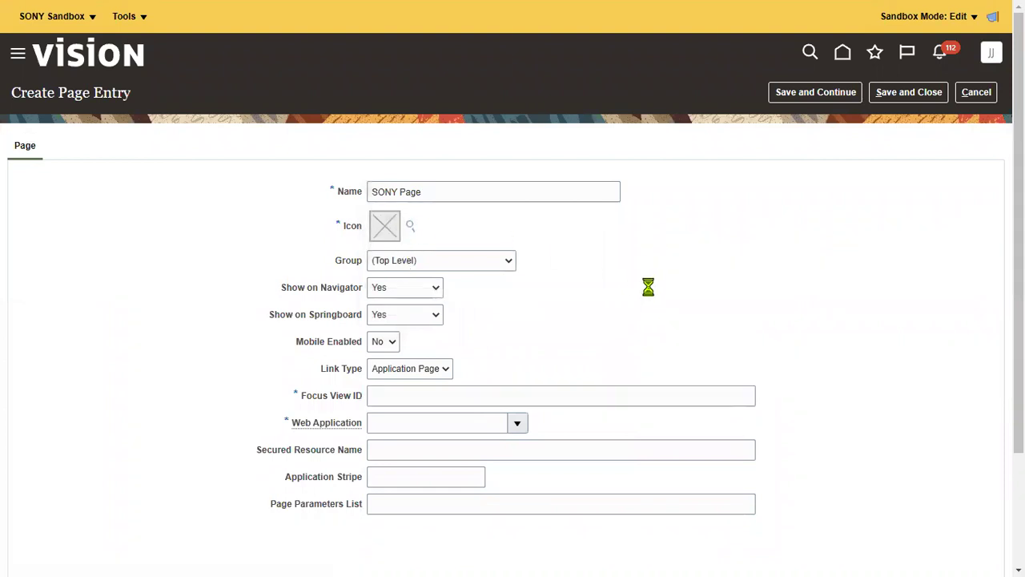
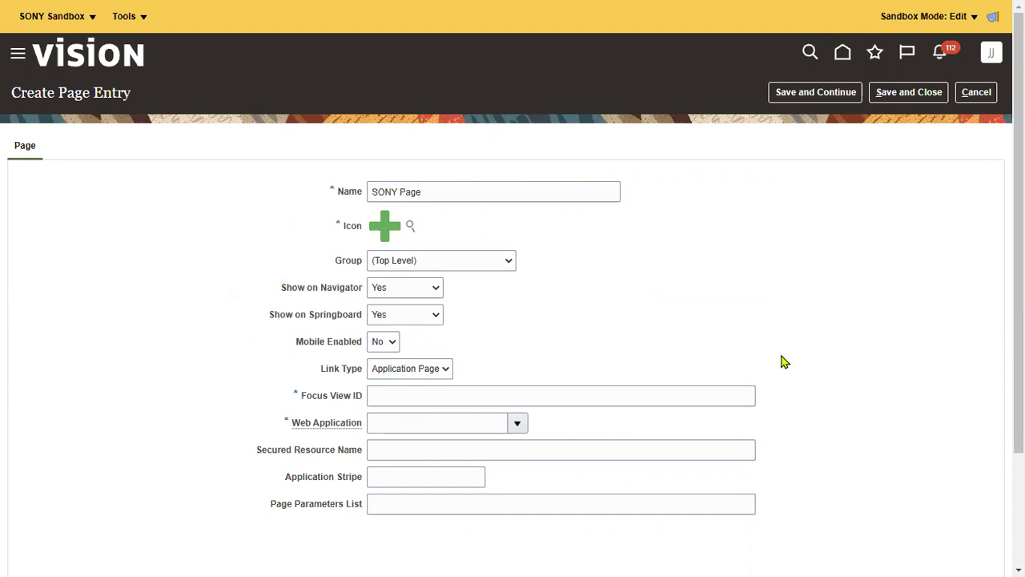
click(425, 265)
click(576, 270)
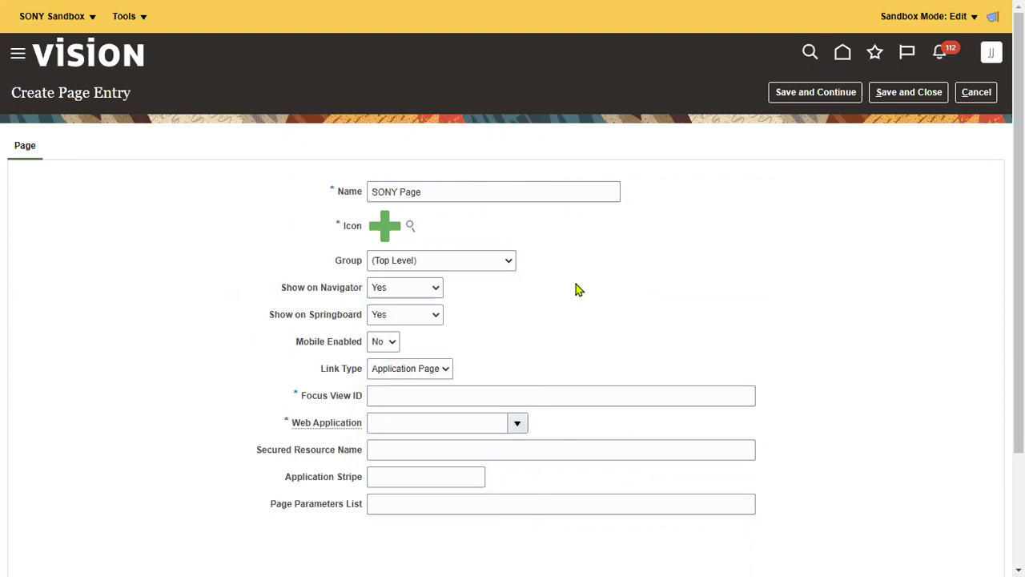
click(425, 369)
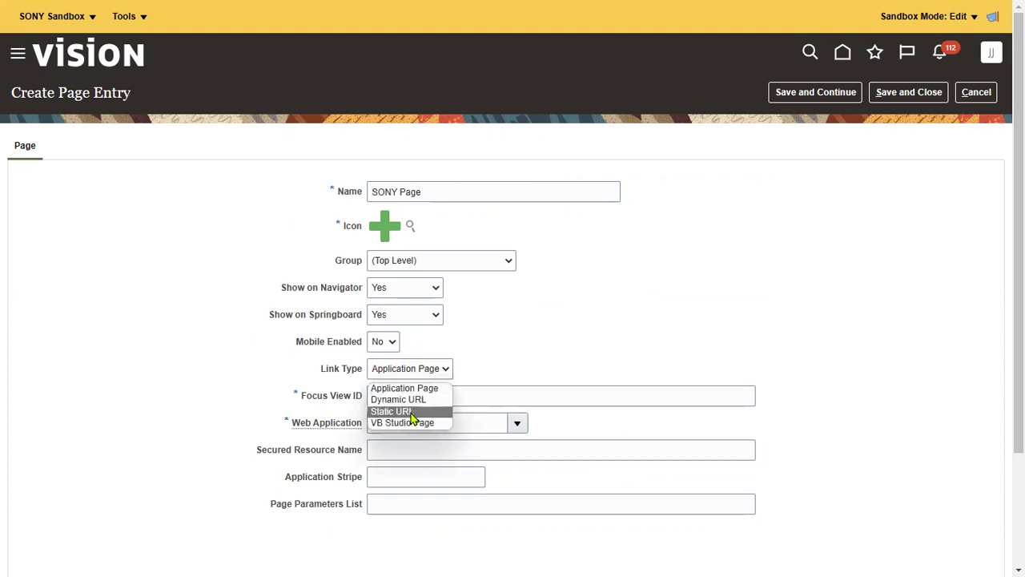
click(412, 412)
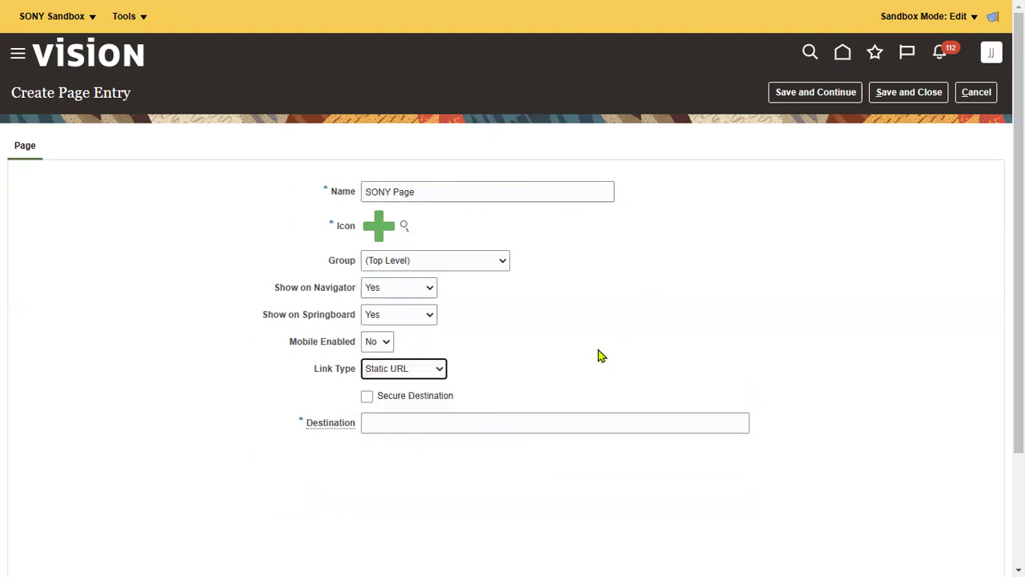
click(417, 423)
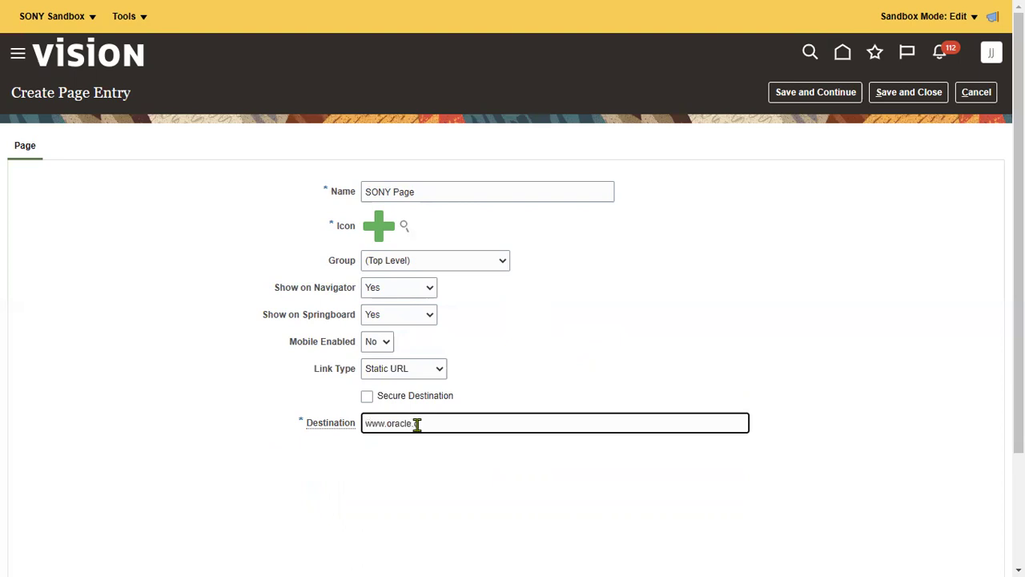
text(www.oracle.com)
click(910, 92)
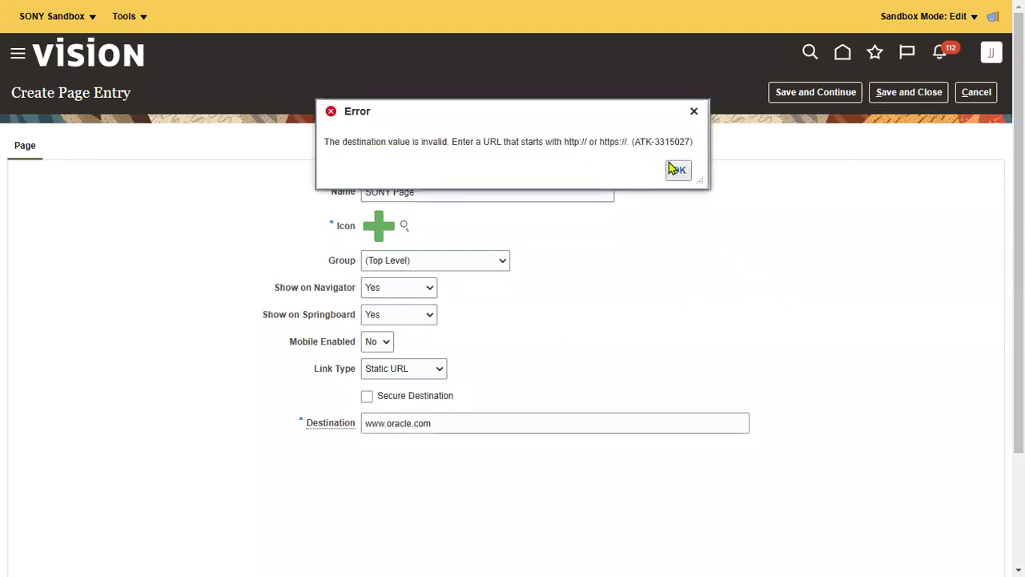
click(677, 171)
click(365, 423)
text(https)
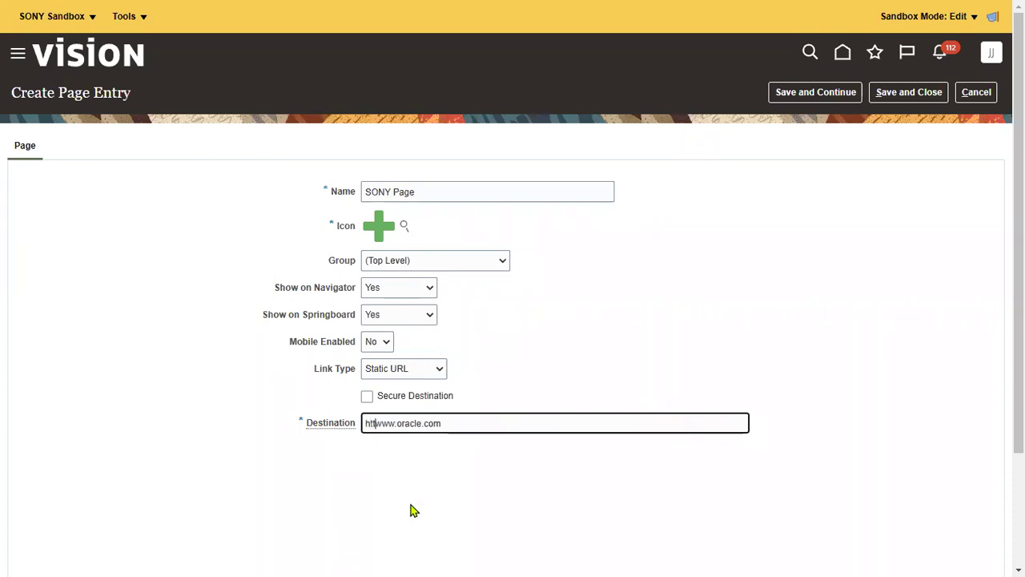
text(://)
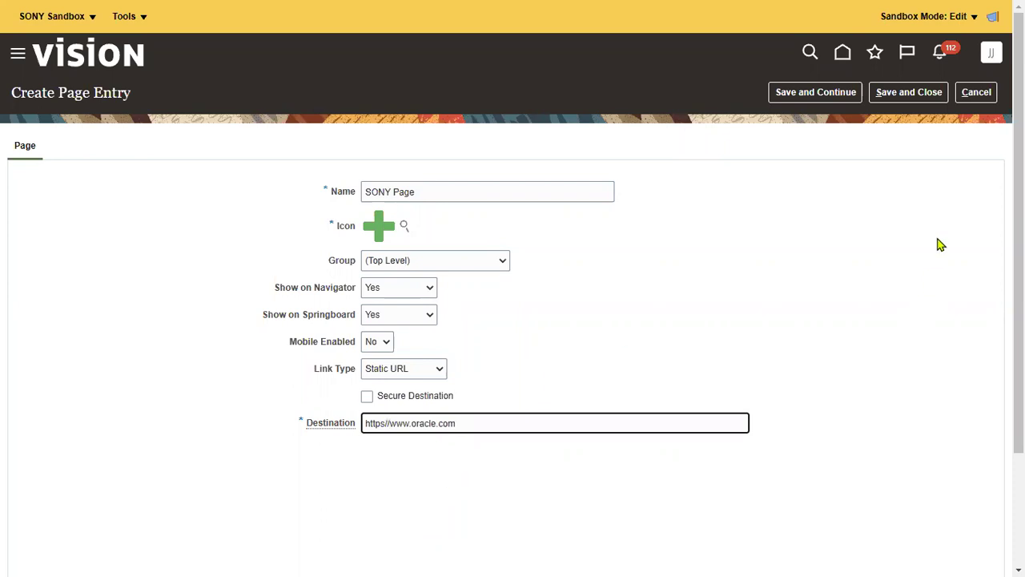
click(911, 98)
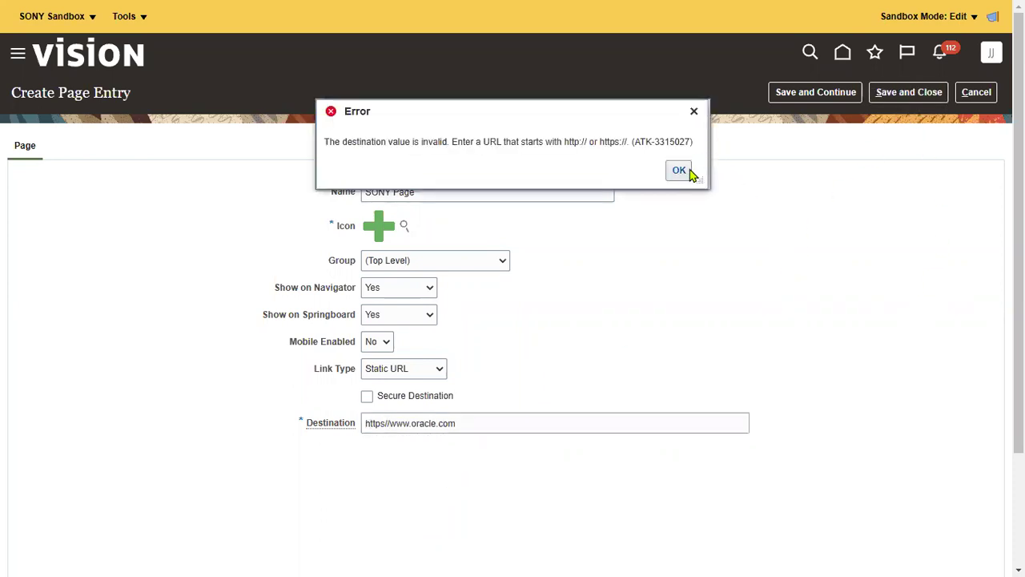
click(675, 172)
click(390, 423)
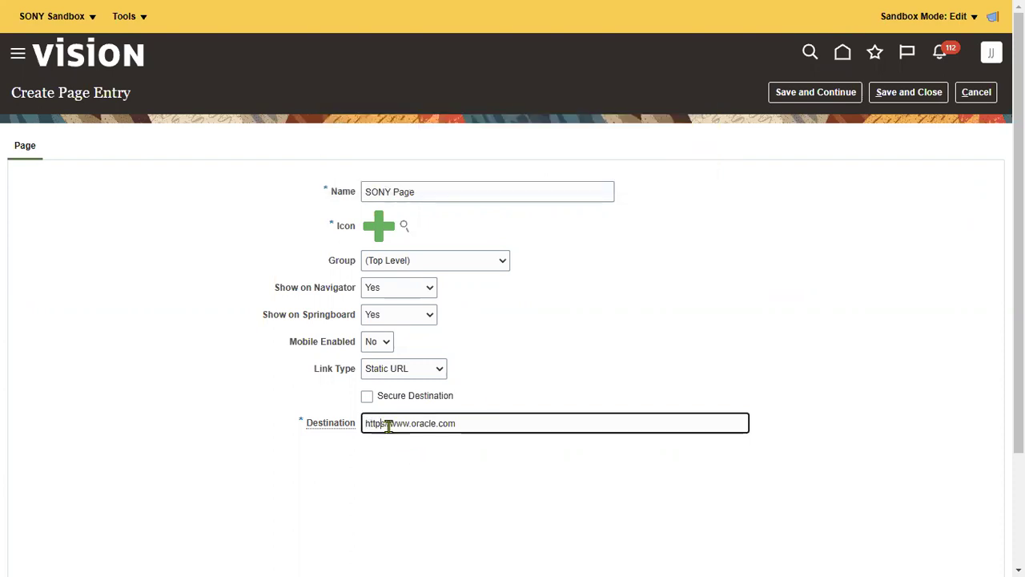
text(:)
click(901, 94)
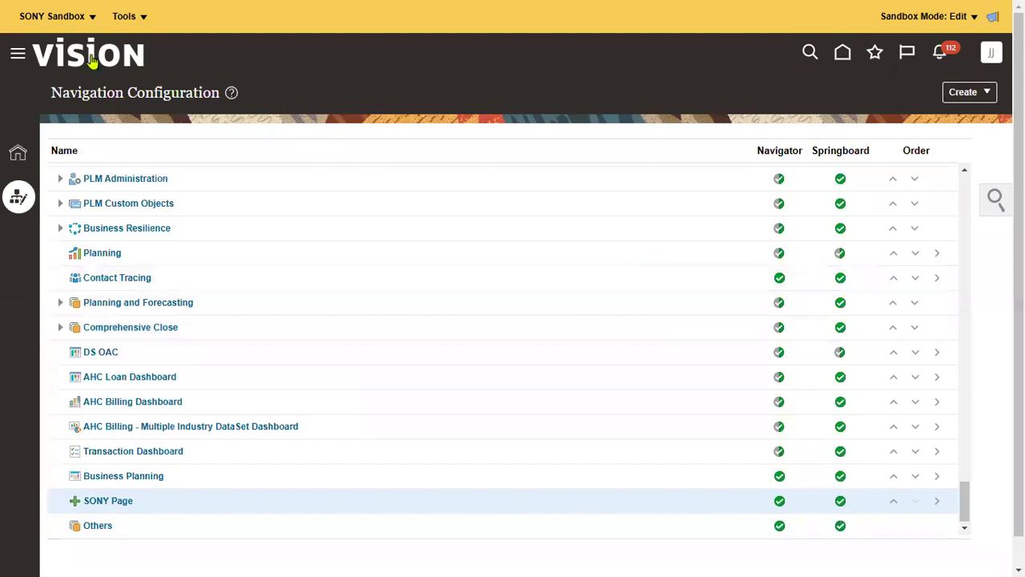
Publish SONY Sandbox from its details page, confirming the prompts, then go to Setup and Maintenance
click(70, 17)
click(63, 64)
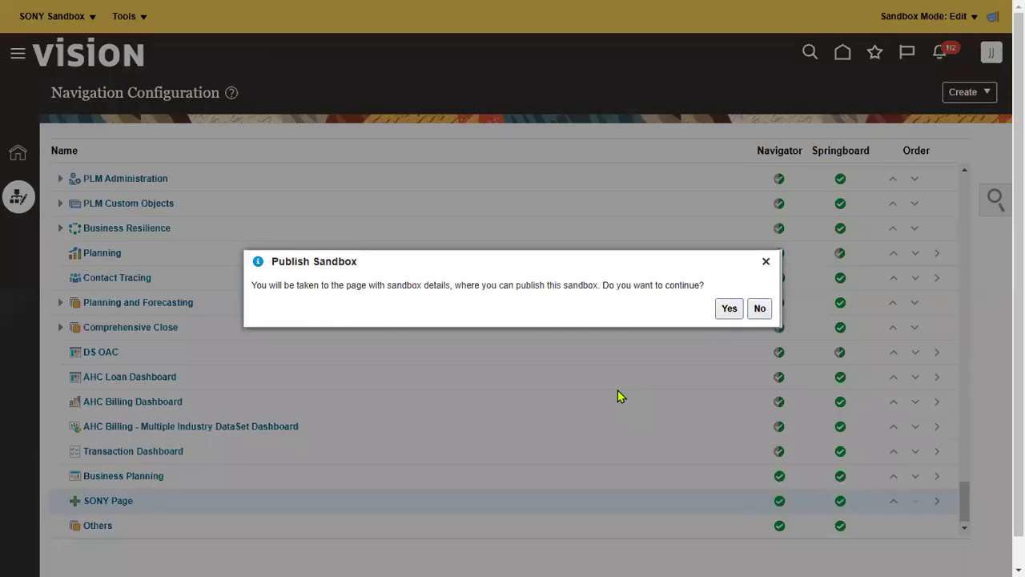
click(729, 310)
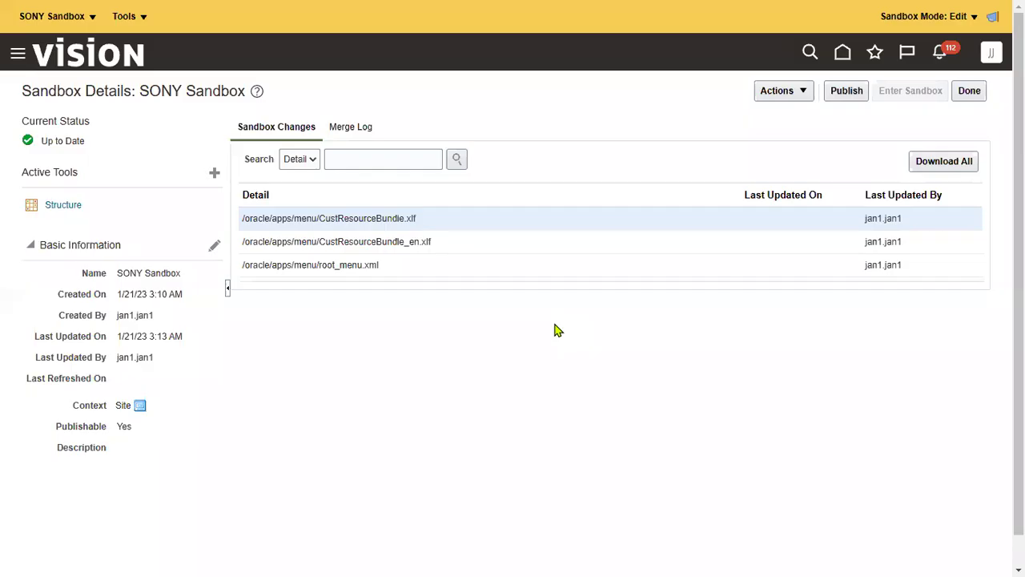
click(839, 92)
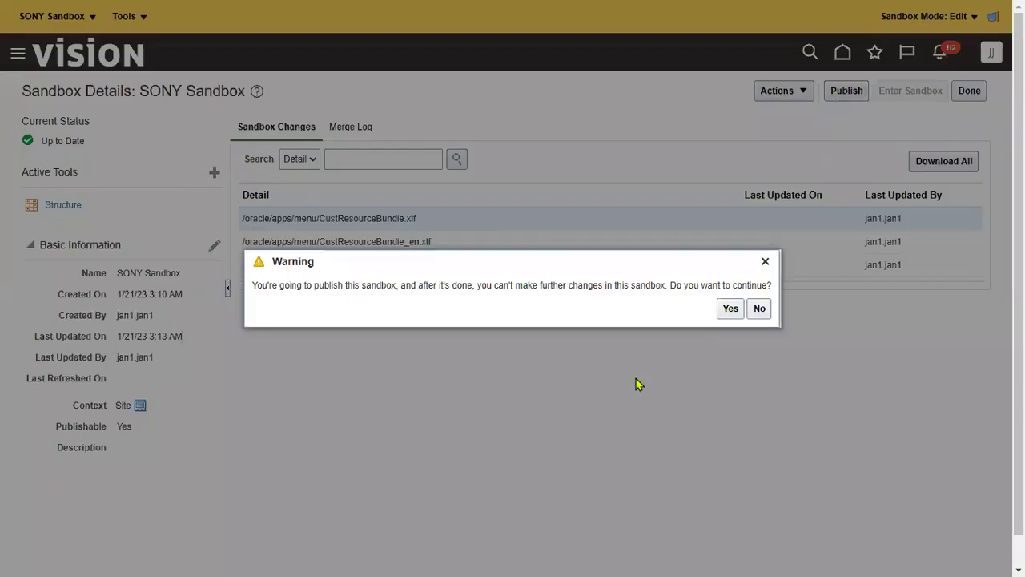
click(731, 309)
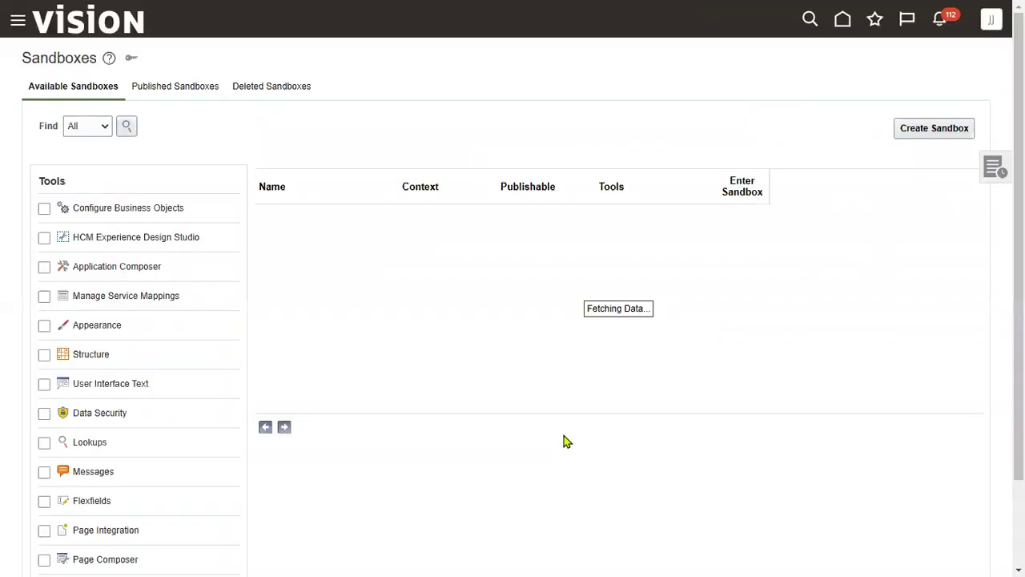
click(991, 19)
click(749, 250)
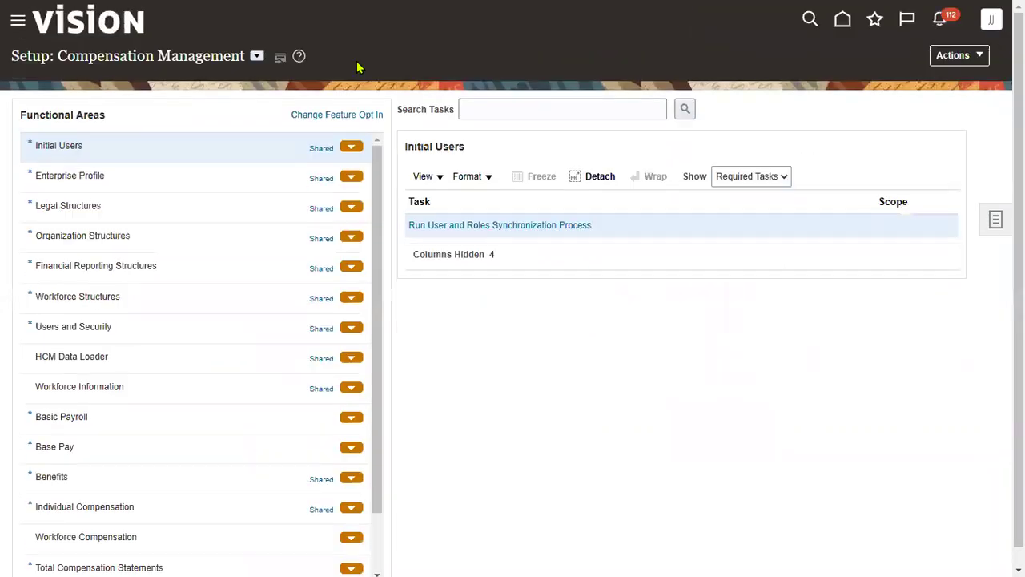
Switch the offering to Financials and open the Specify Ledger Options task for SONY Primary Ledger
click(257, 57)
click(569, 112)
click(569, 112)
text(sp)
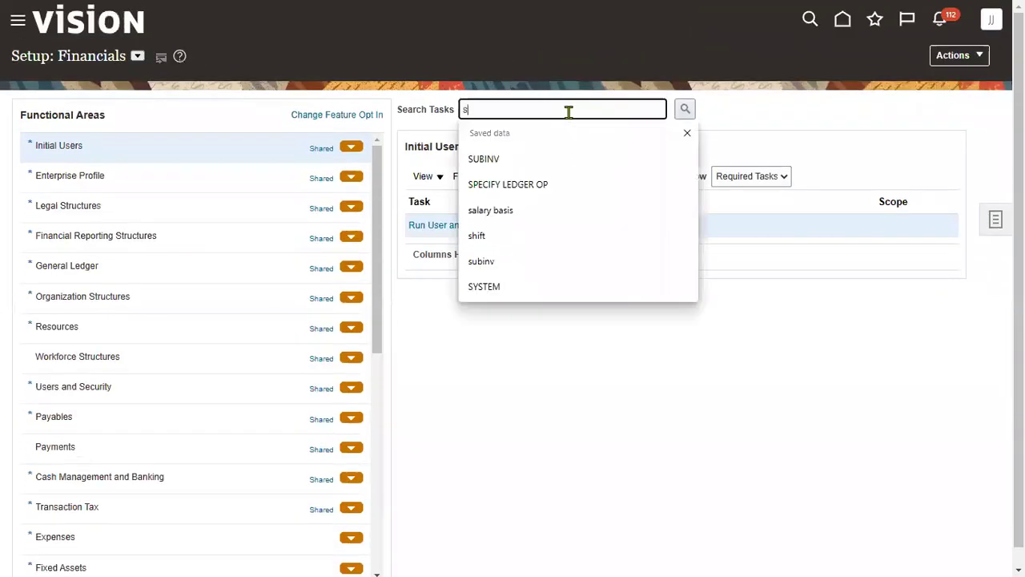
click(564, 160)
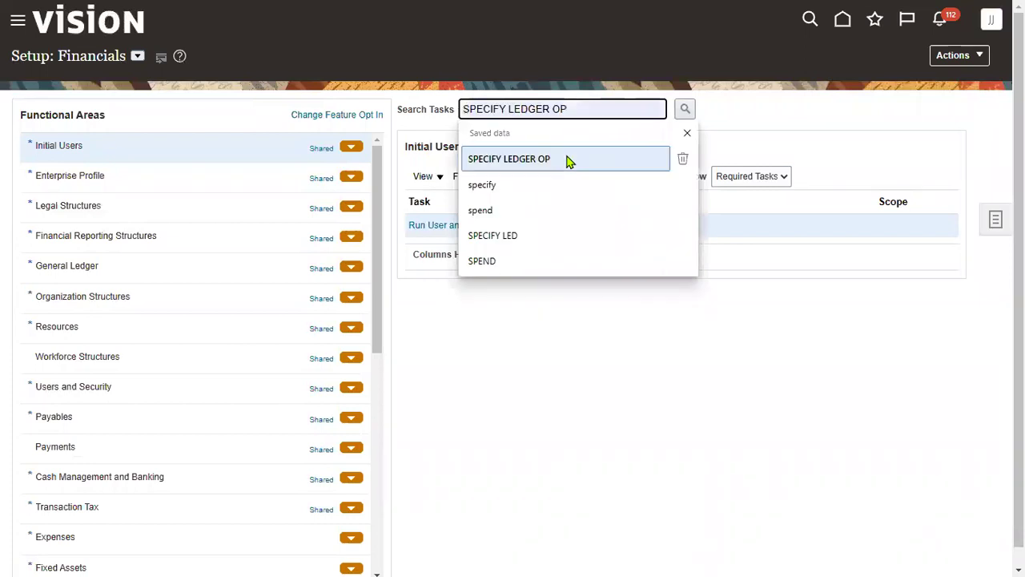
click(687, 109)
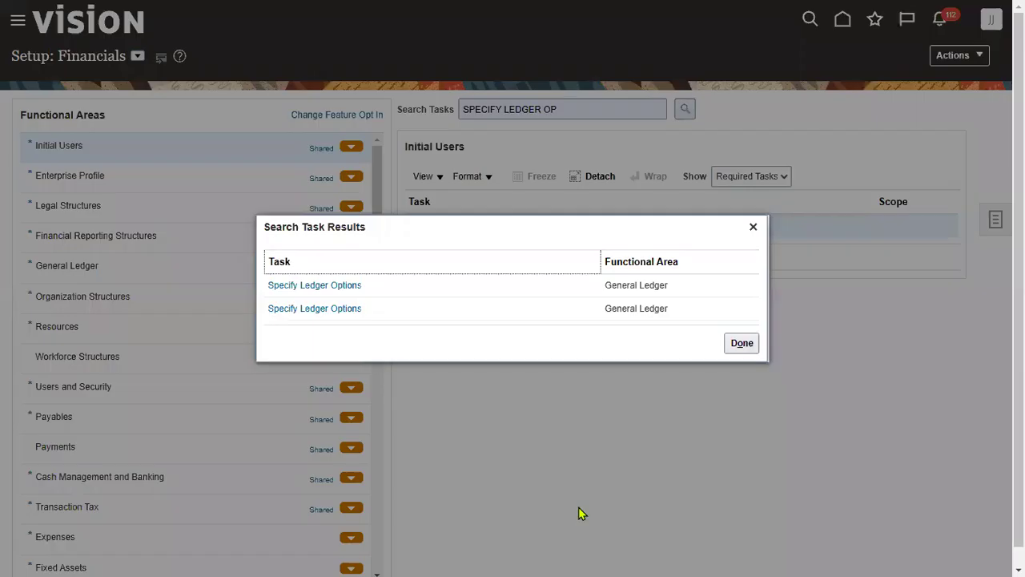
click(342, 286)
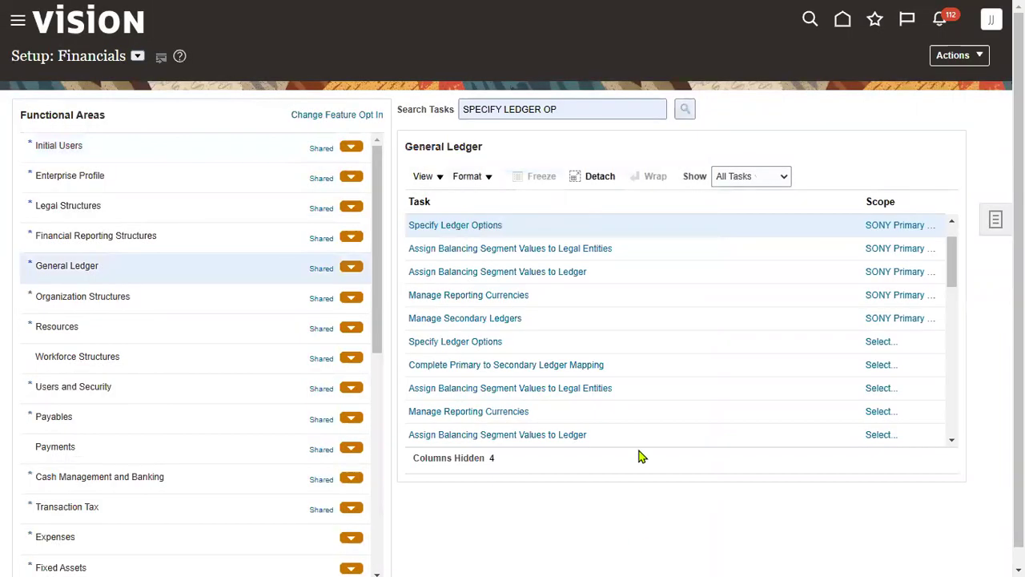
click(488, 227)
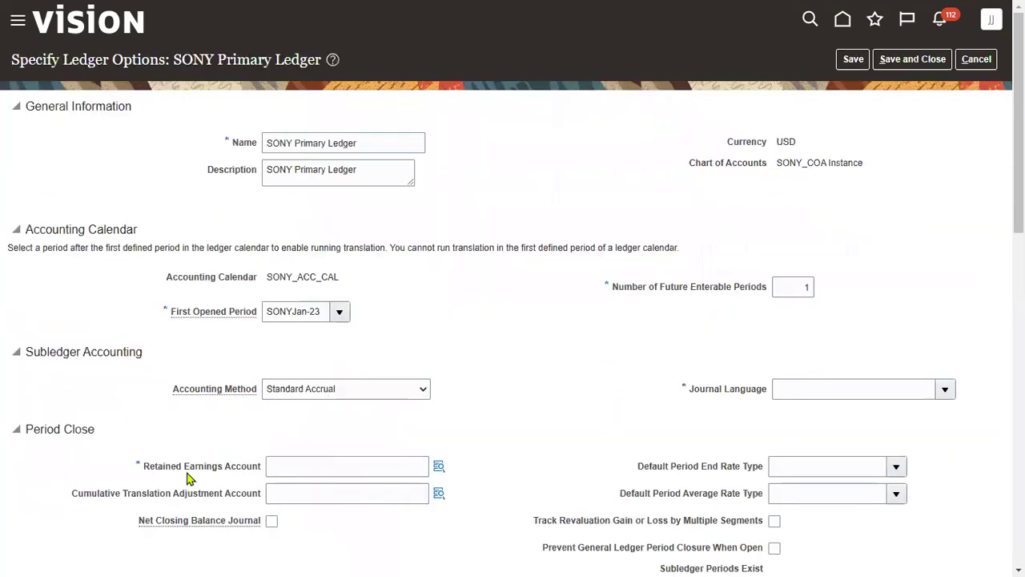
Select the Retained Earnings Account label and bring the YouTube tutorial window forward
drag(147, 473, 260, 468)
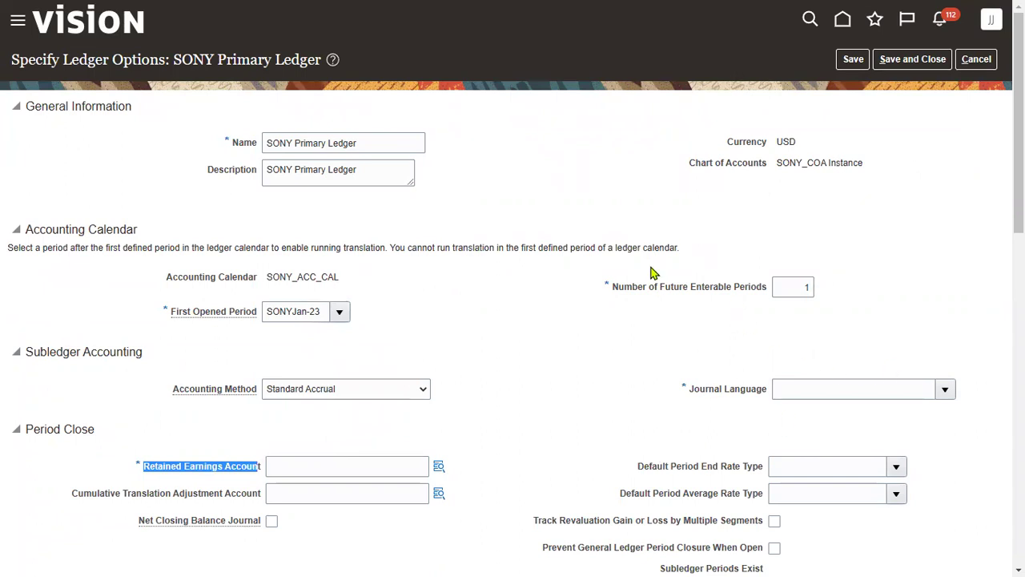
mouse_move(330, 560)
key(super)
click(307, 553)
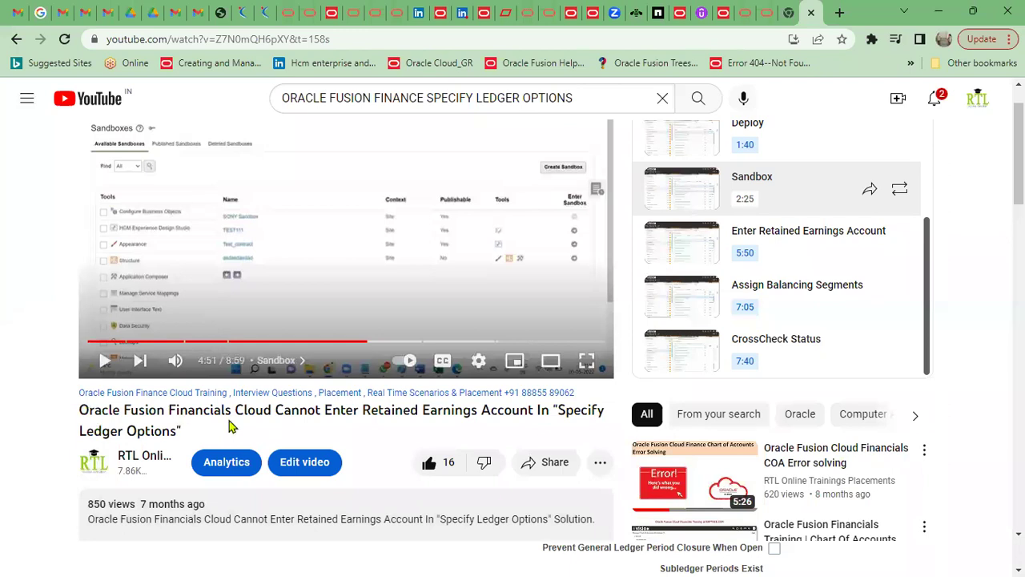
Scroll through the Retained Earnings Account tutorial page, then return to Specify Ledger Options
scroll(229, 423, down, 2)
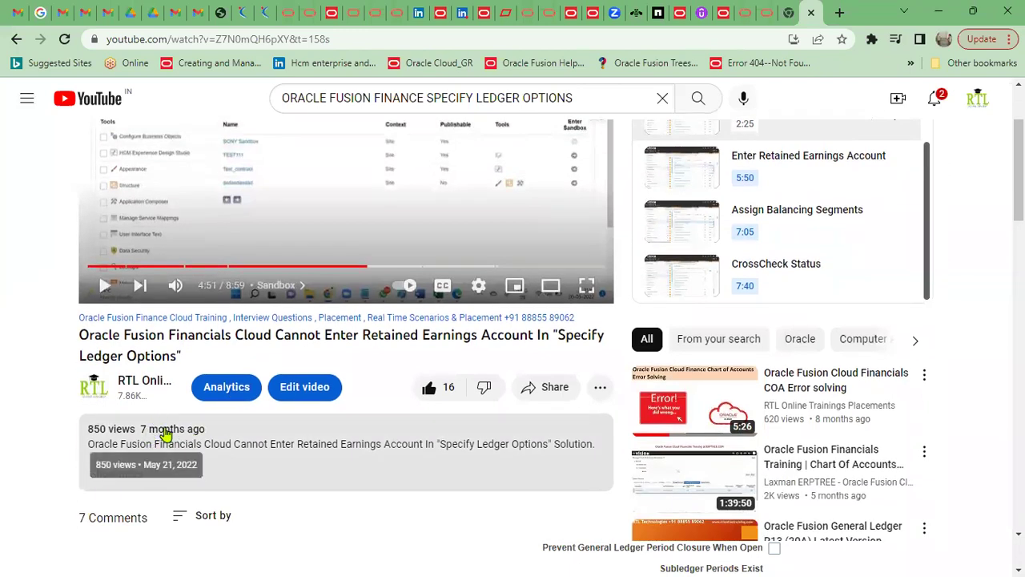
scroll(332, 252, up, 2)
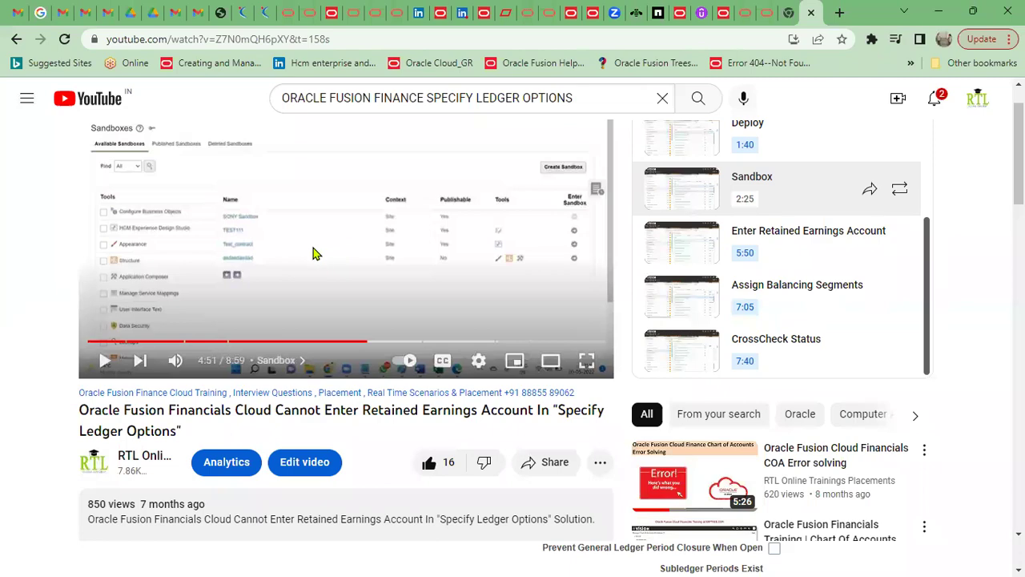
key(alt+Tab)
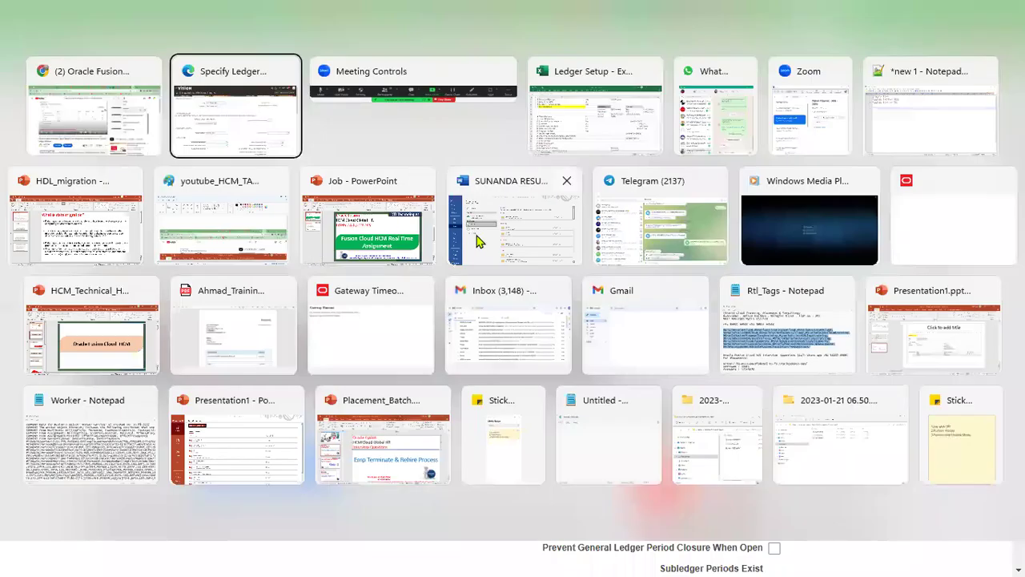
click(211, 94)
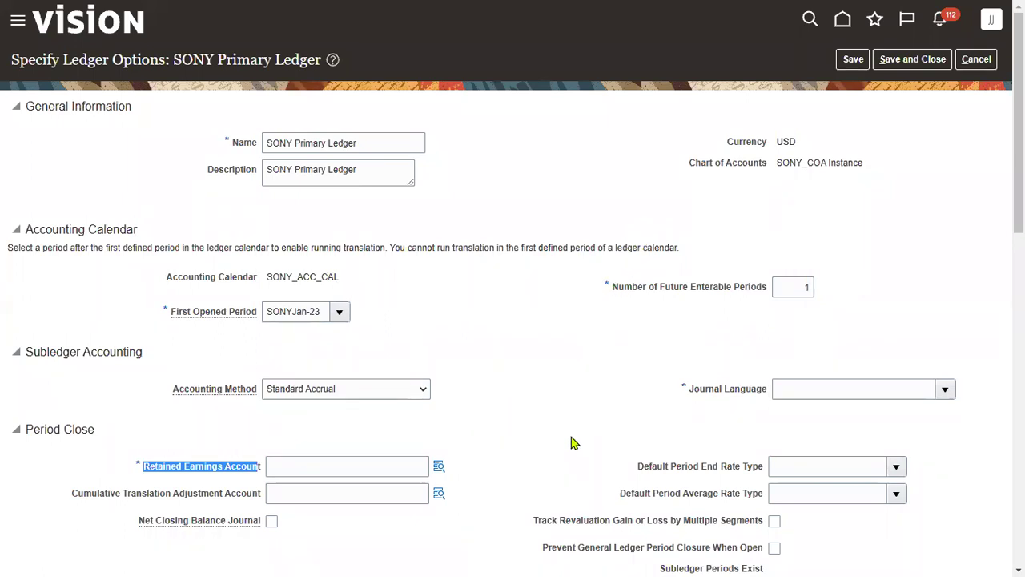
Set journal language to American English; choose company 101 and department 0000 for retained earnings
click(946, 389)
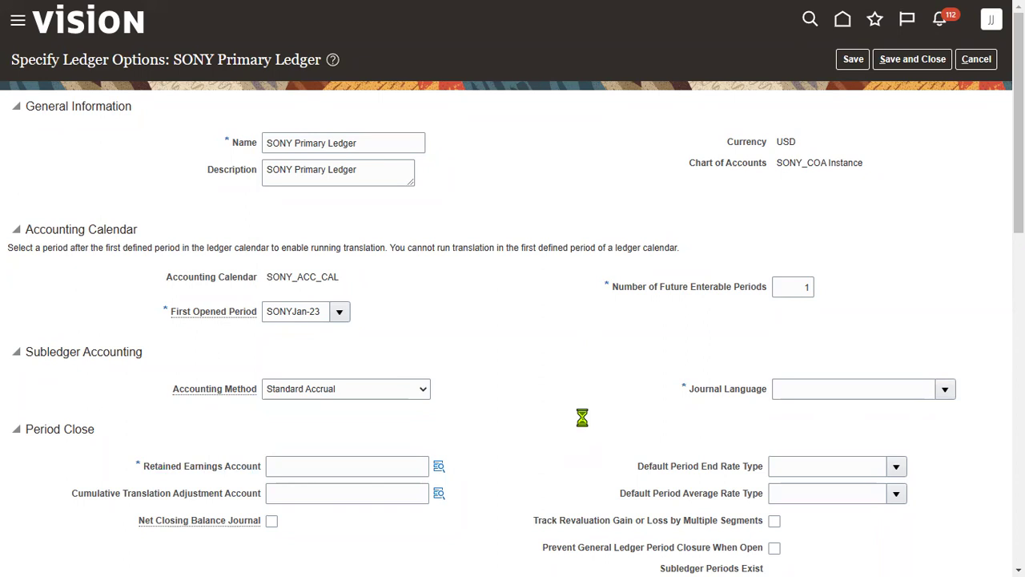
click(658, 161)
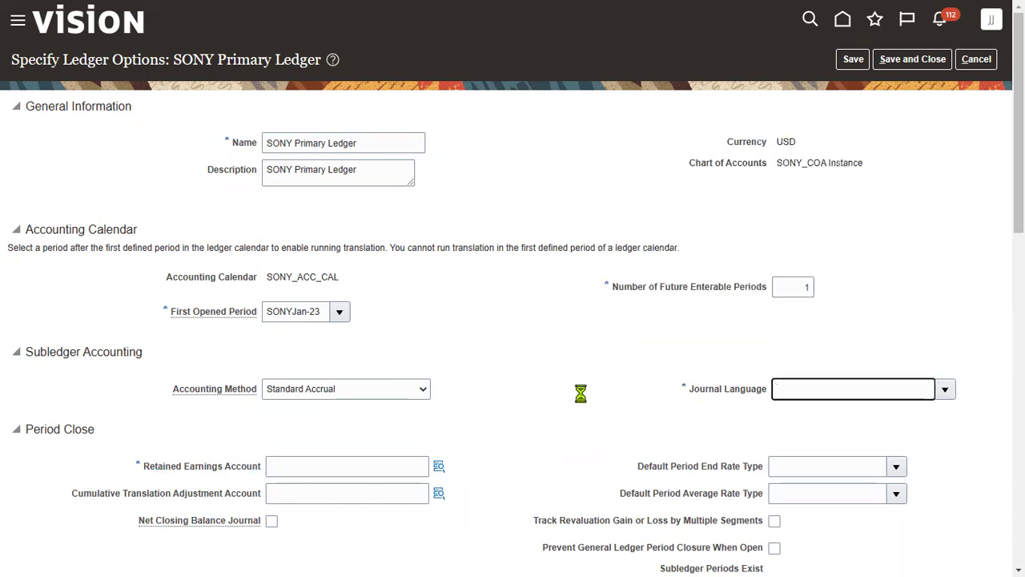
click(440, 467)
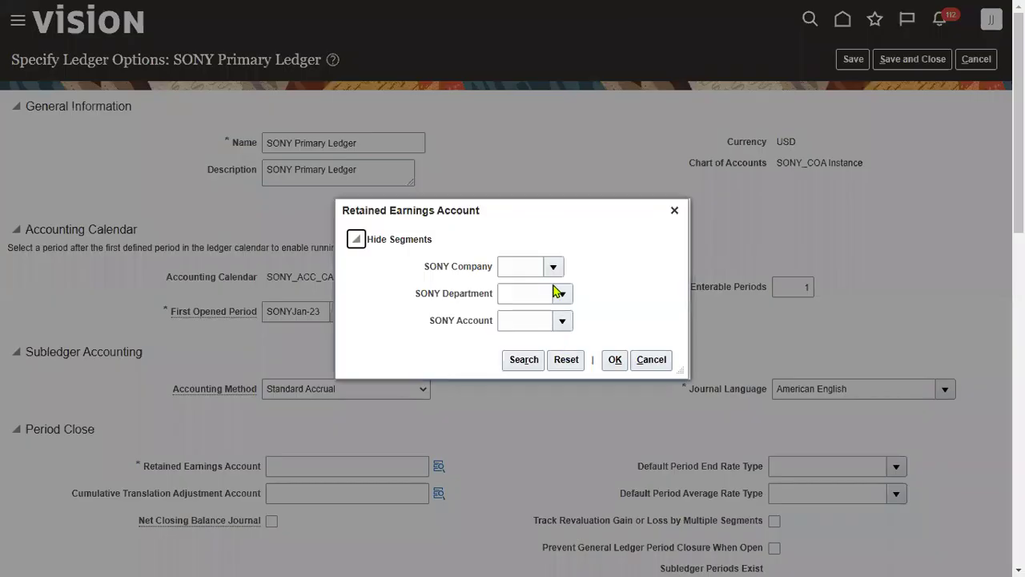
click(554, 266)
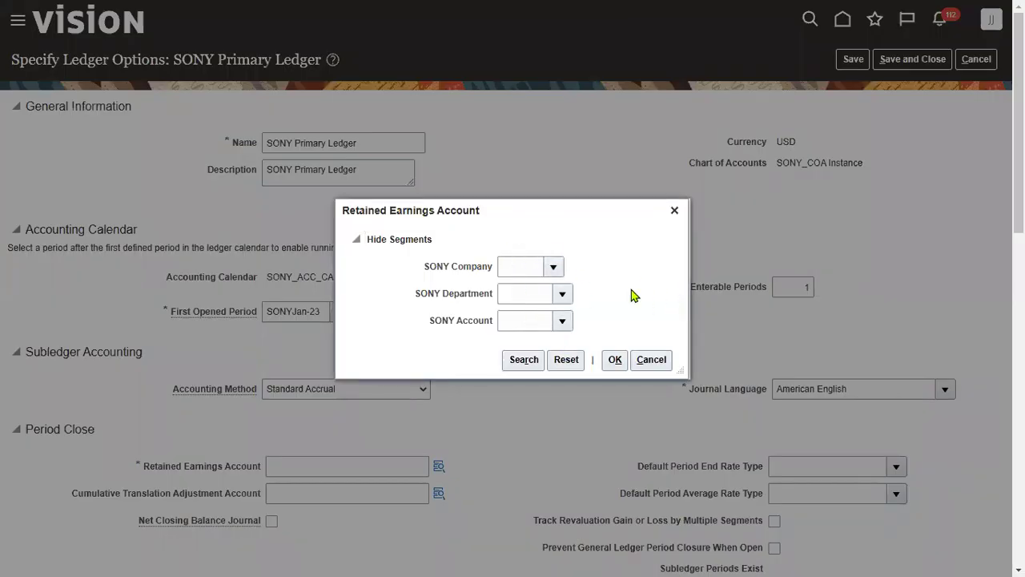
click(608, 292)
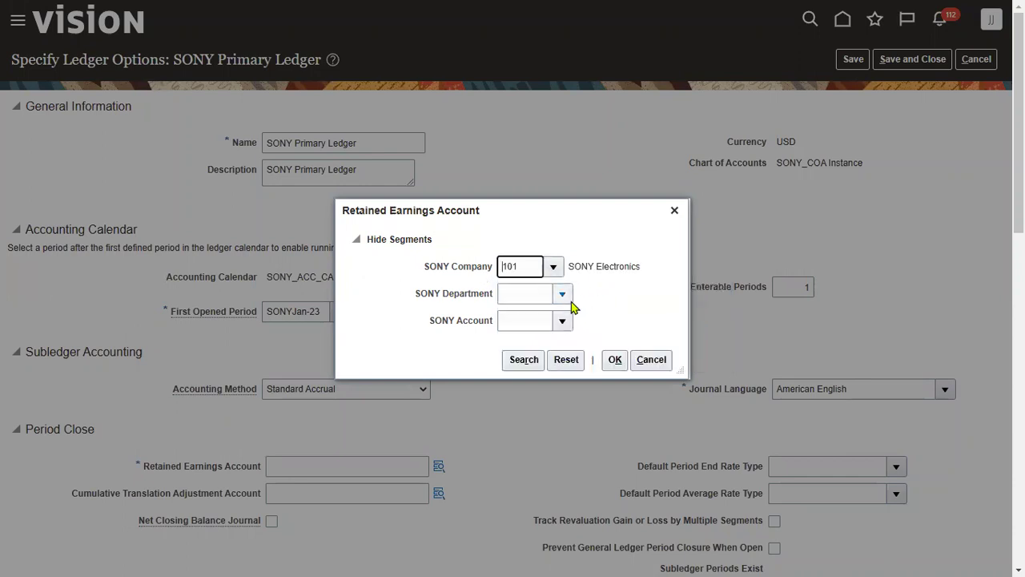
click(605, 317)
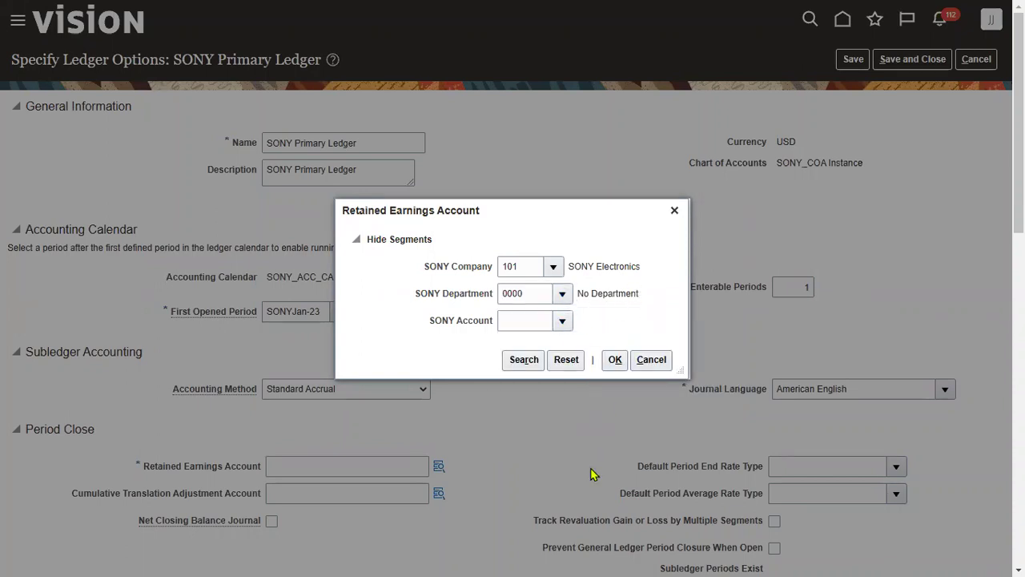
Find account 33100 Retained Earnings by description 'Reta', confirm the combination, and save the ledger options
click(522, 297)
click(526, 288)
text(Reta)
click(568, 318)
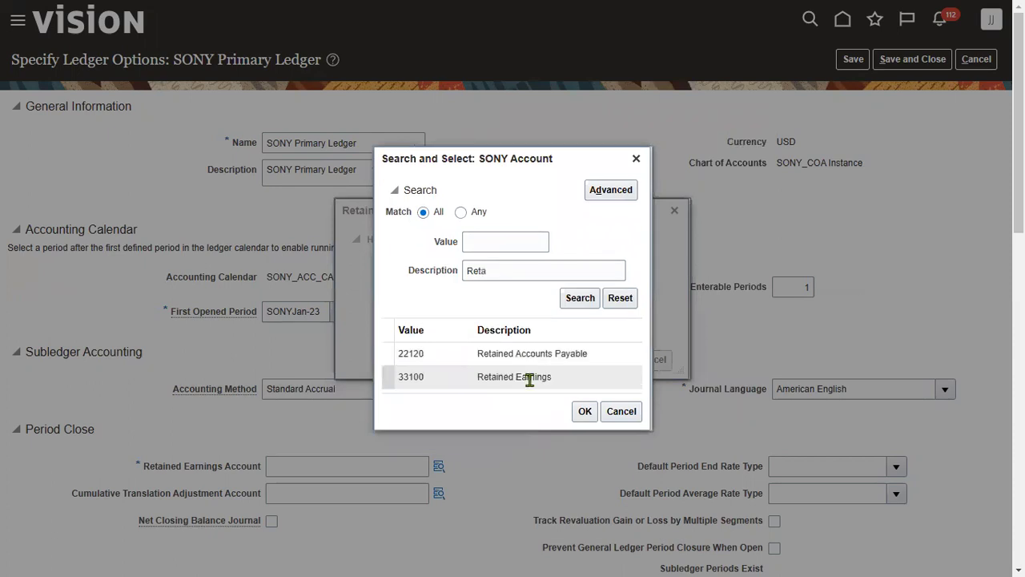
click(585, 412)
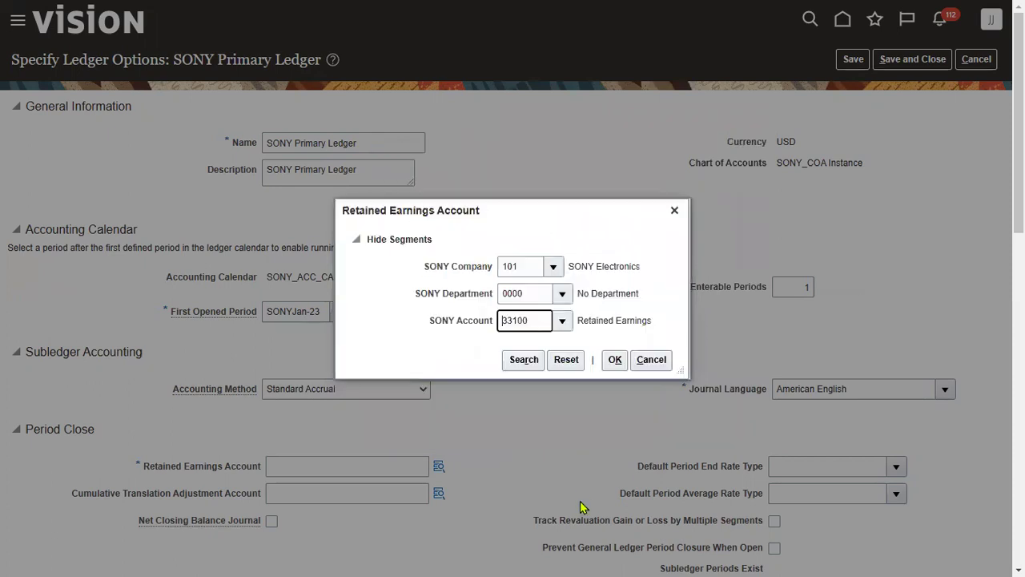
click(616, 360)
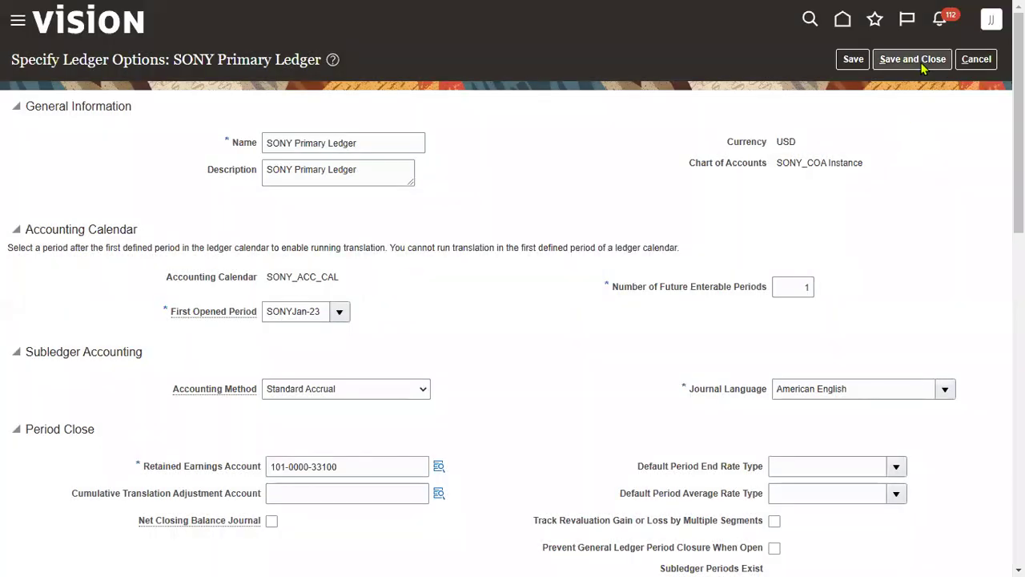
click(913, 60)
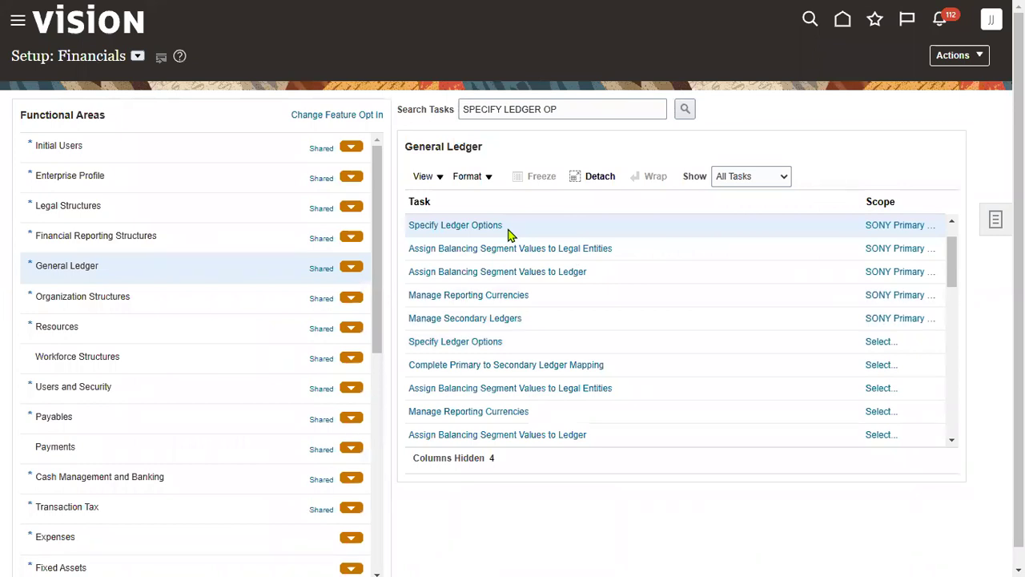
In Assign Balancing Segment Values to Legal Entities, add company values 101, 102 and 103, then save
click(609, 249)
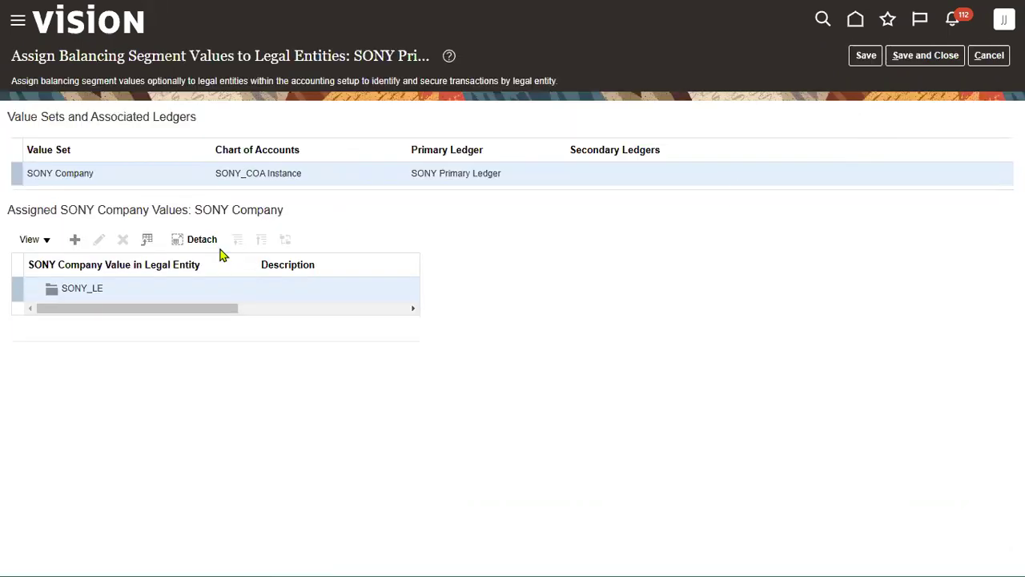
click(76, 239)
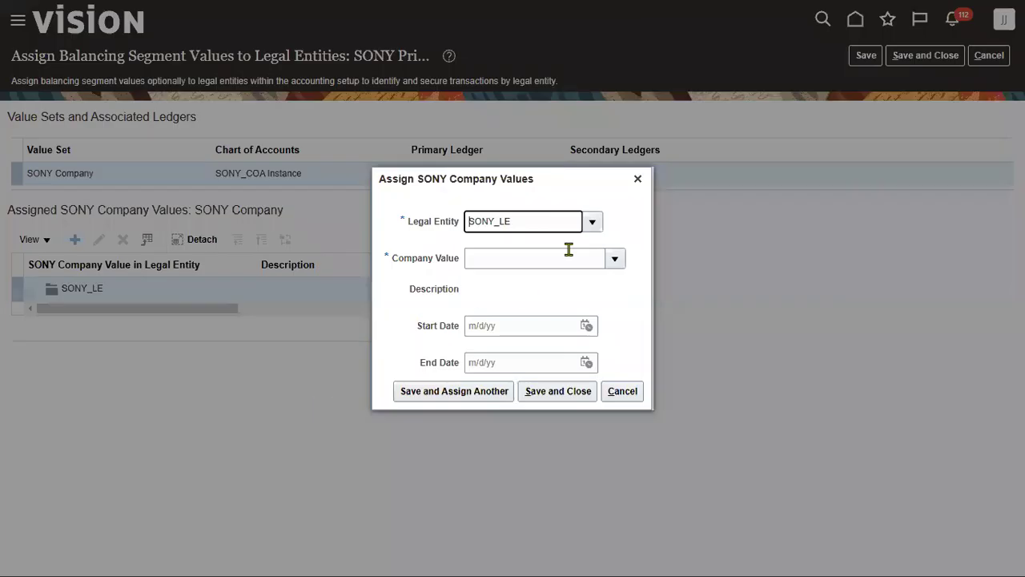
click(614, 258)
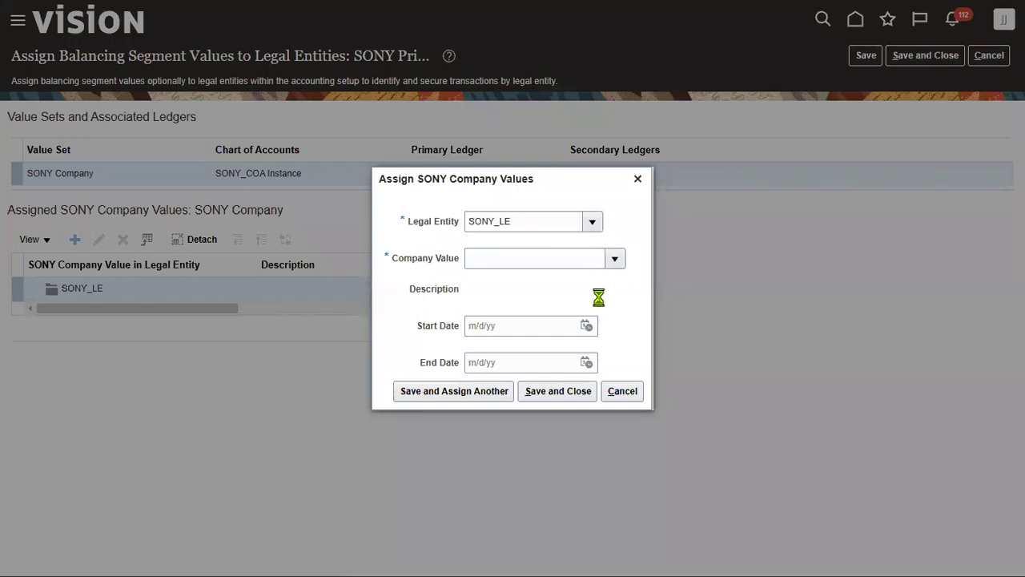
click(559, 294)
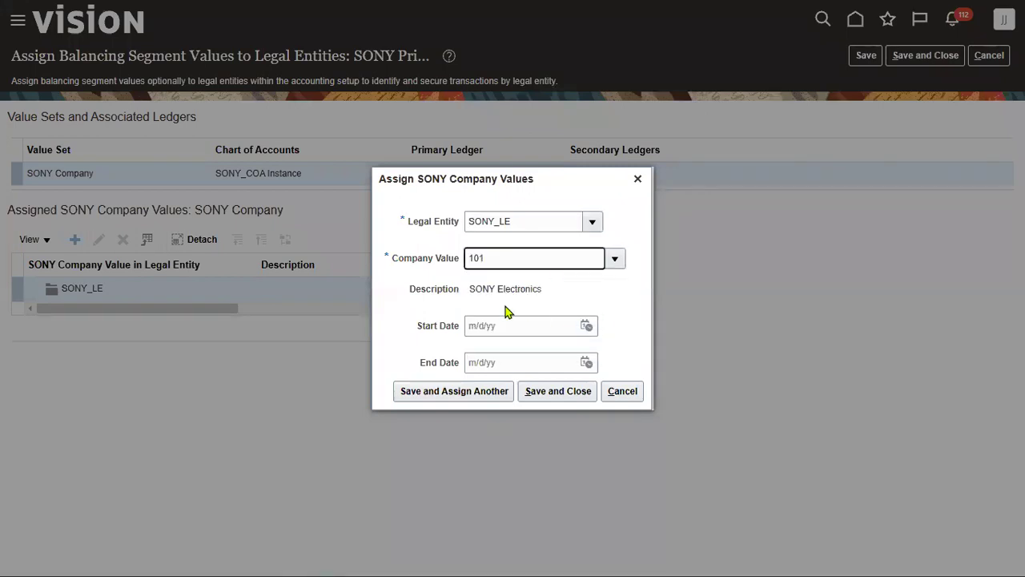
click(495, 392)
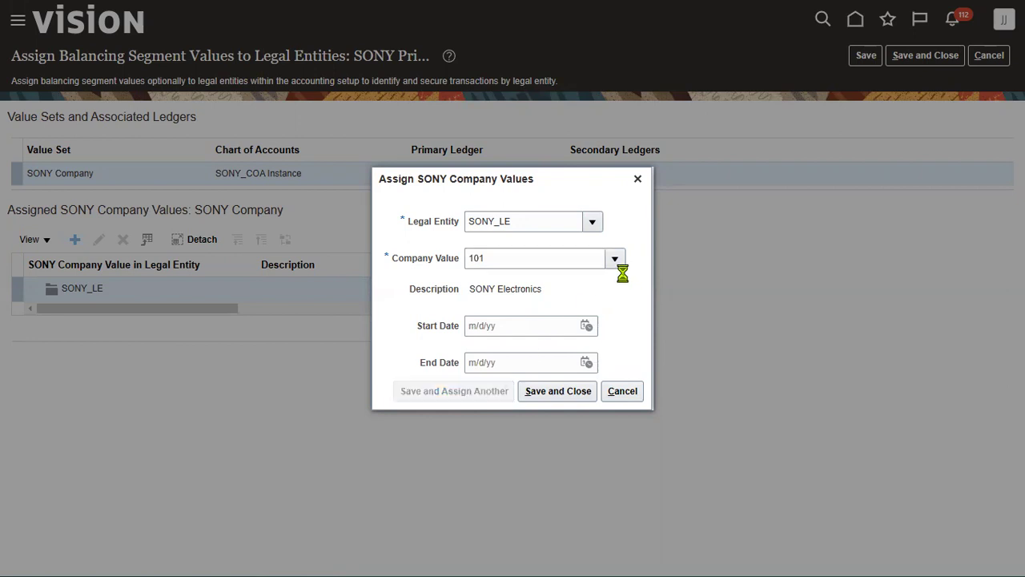
click(617, 257)
click(529, 287)
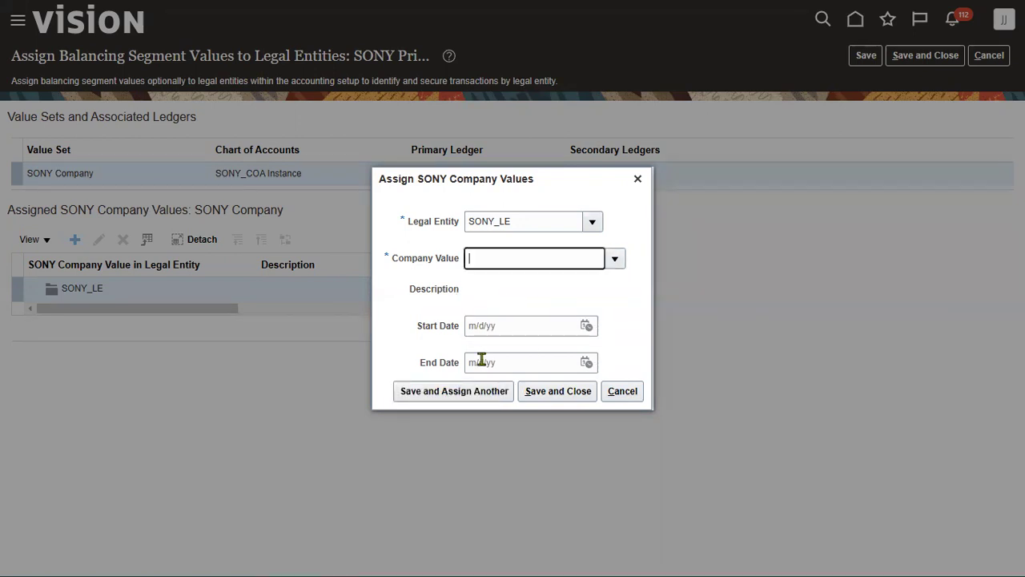
click(493, 393)
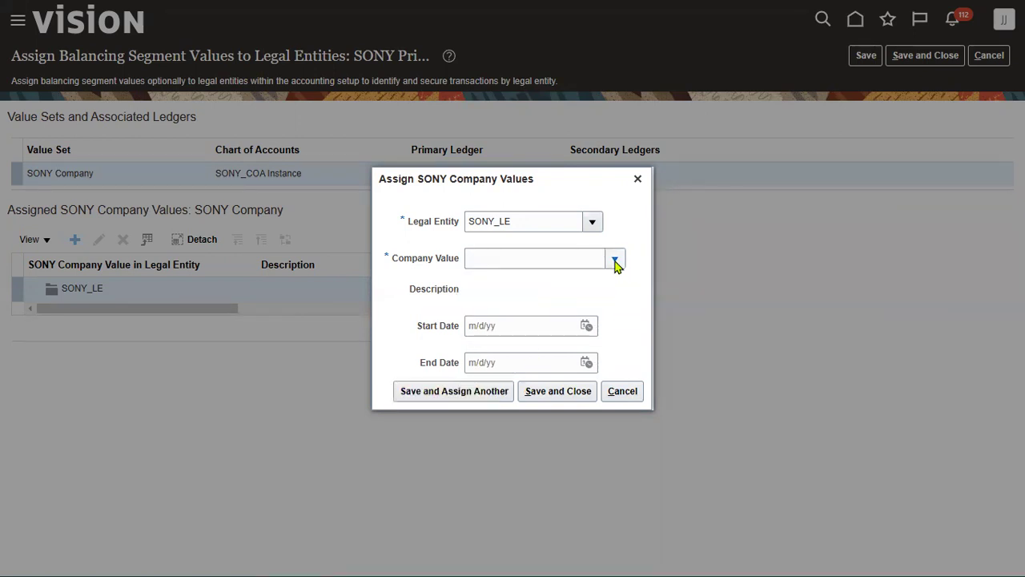
click(522, 287)
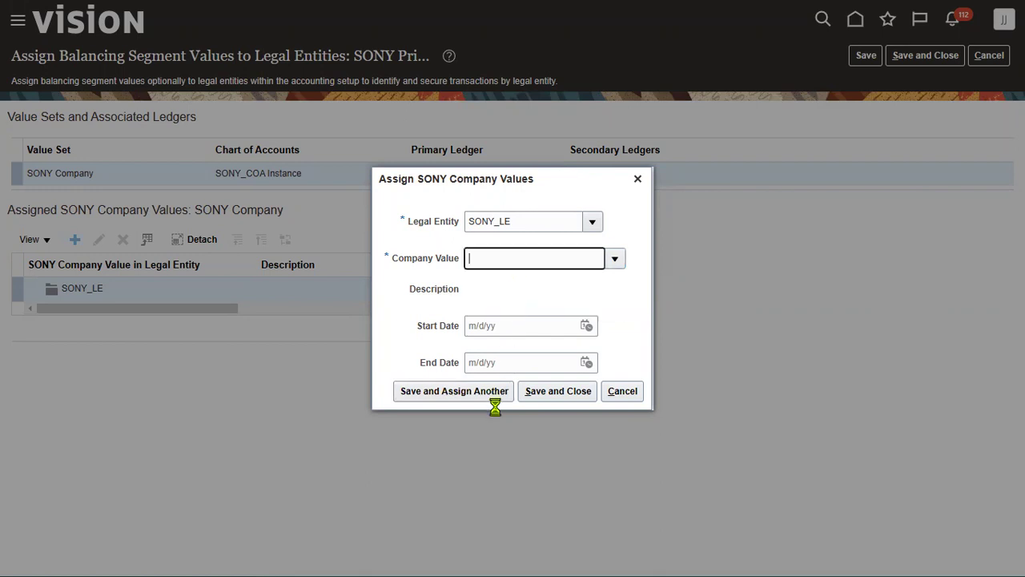
click(576, 393)
click(926, 58)
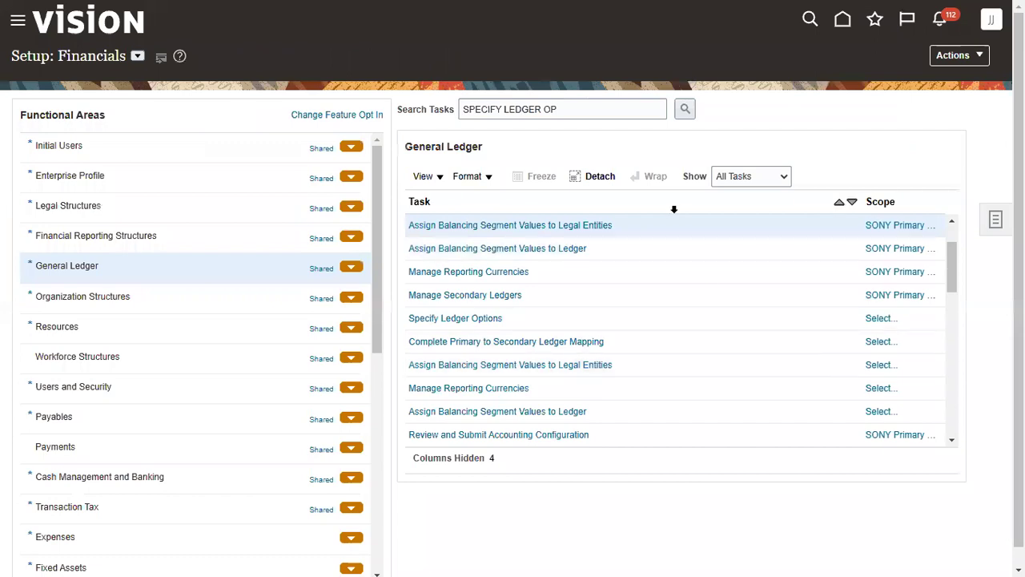
key(alt+Tab)
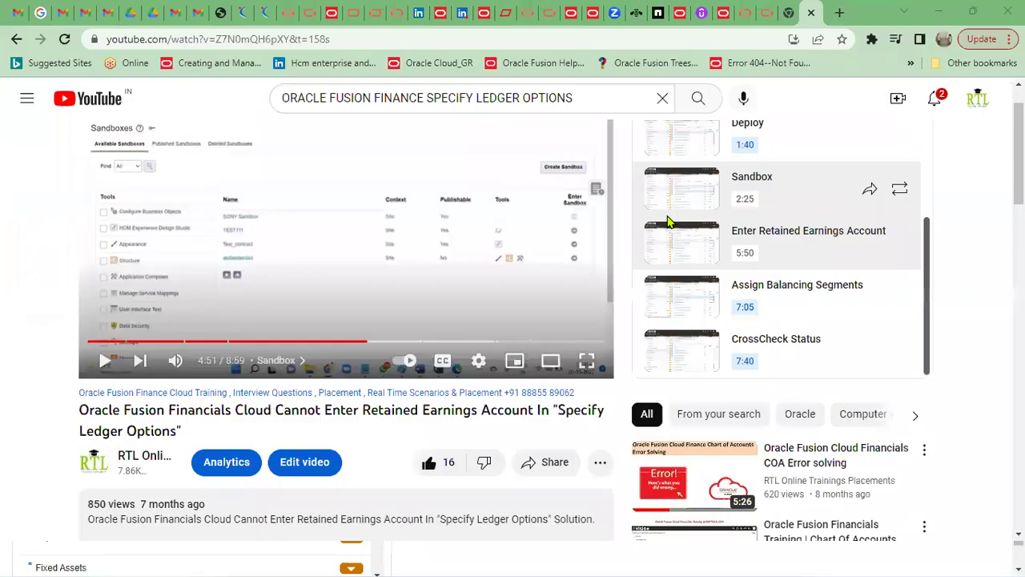
Enter 'yes' for steps 15 and 16 starting at C18 in the Ledger Setup workbook
key(alt+Tab)
key(alt+Tab)
key(alt+Tab)
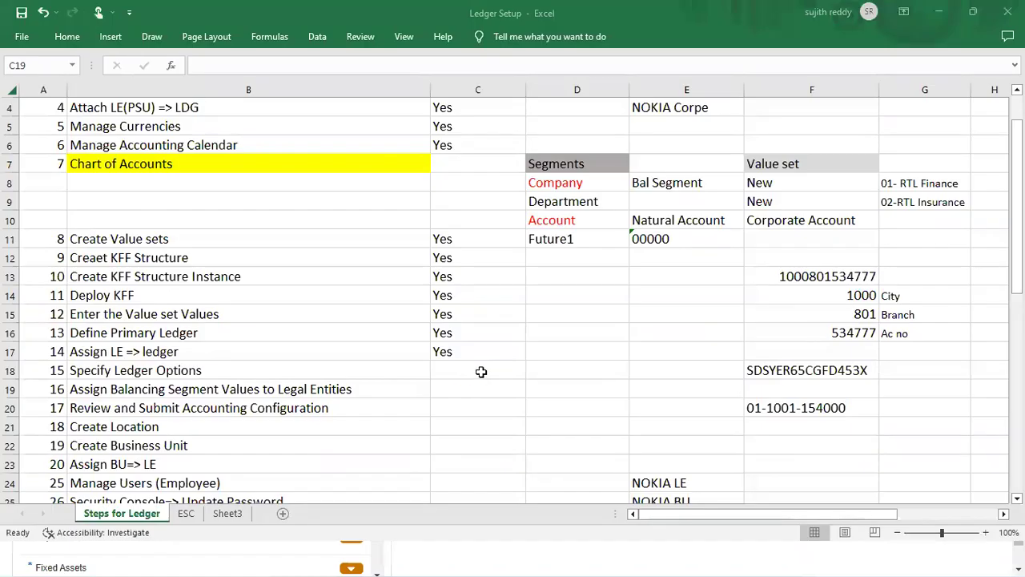
click(481, 371)
text(yes)
key(Return)
text(yes)
key(Return)
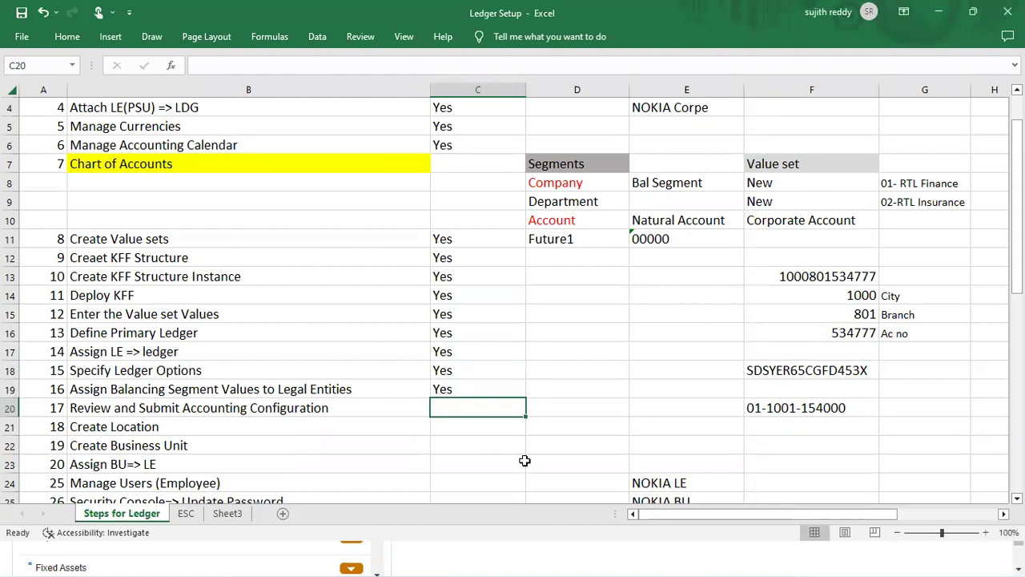
key(alt+Tab)
key(alt+Tab)
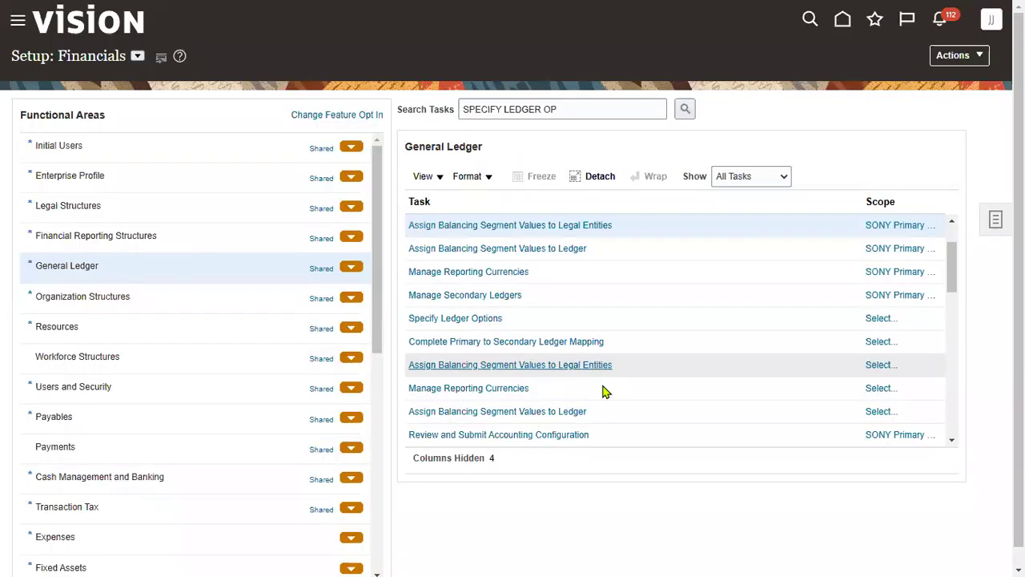
Submit SONY Primary Ledger from Review and Submit Accounting Configuration and acknowledge the confirmation
click(526, 436)
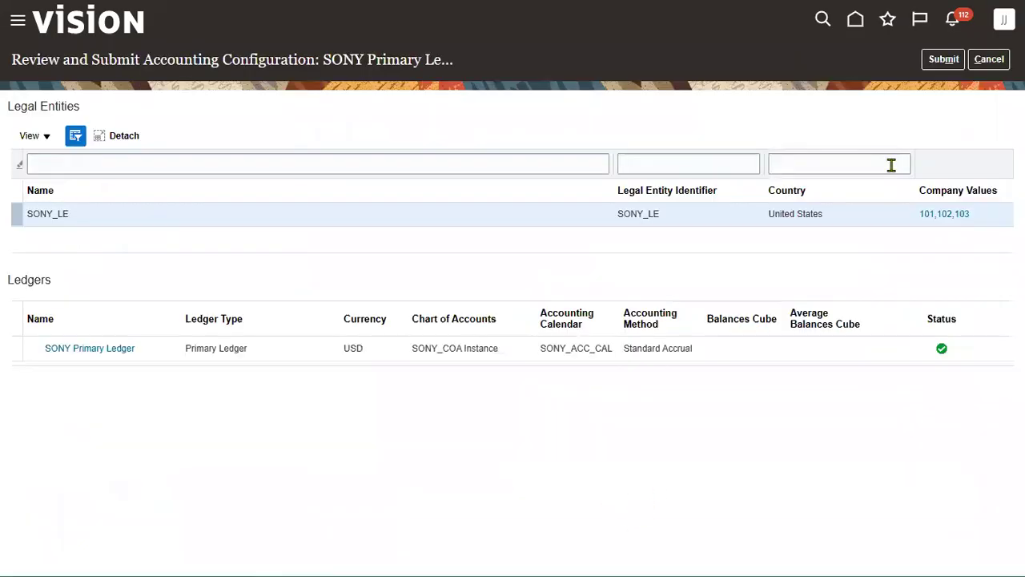
click(943, 59)
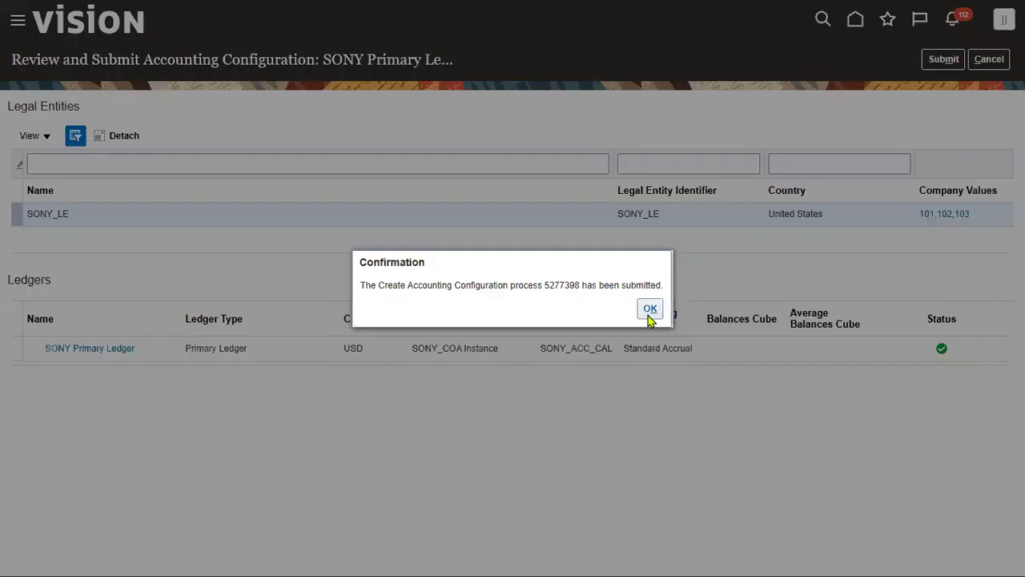
click(650, 313)
drag(575, 113, 339, 122)
Open Manage Primary Ledgers via the 'prim' task search and filter the list to SONY
text(prim)
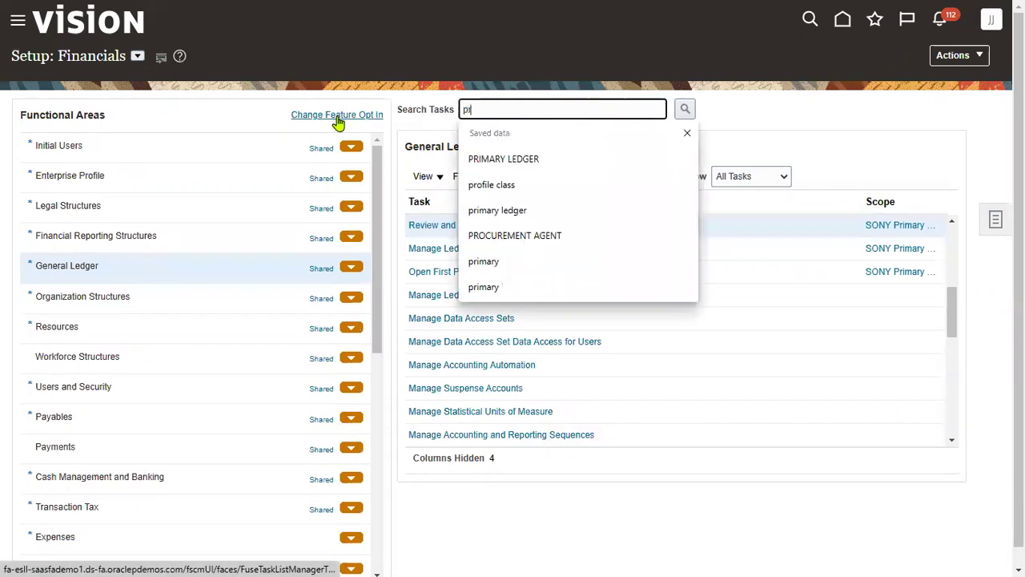
click(496, 161)
click(685, 109)
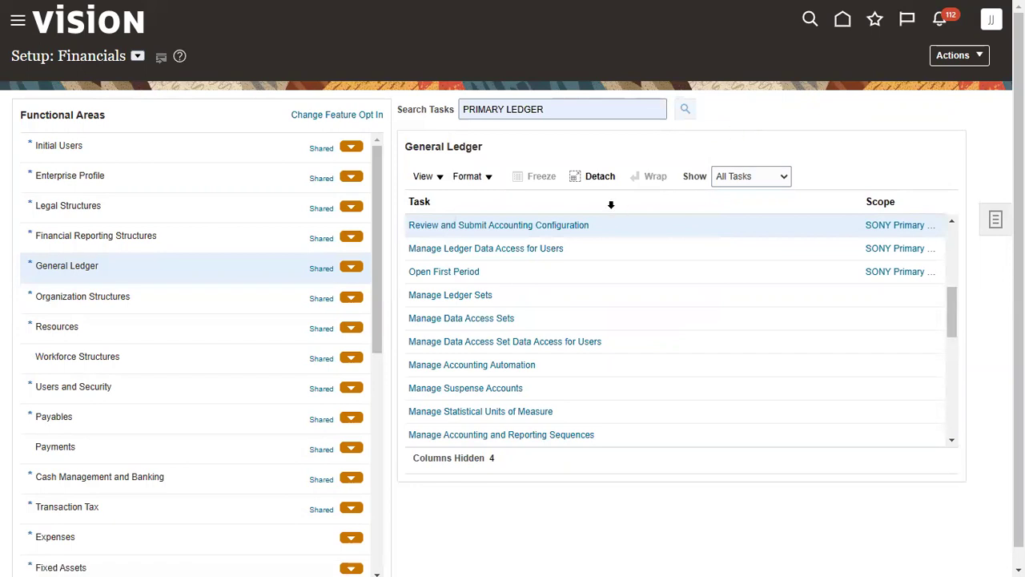
click(486, 228)
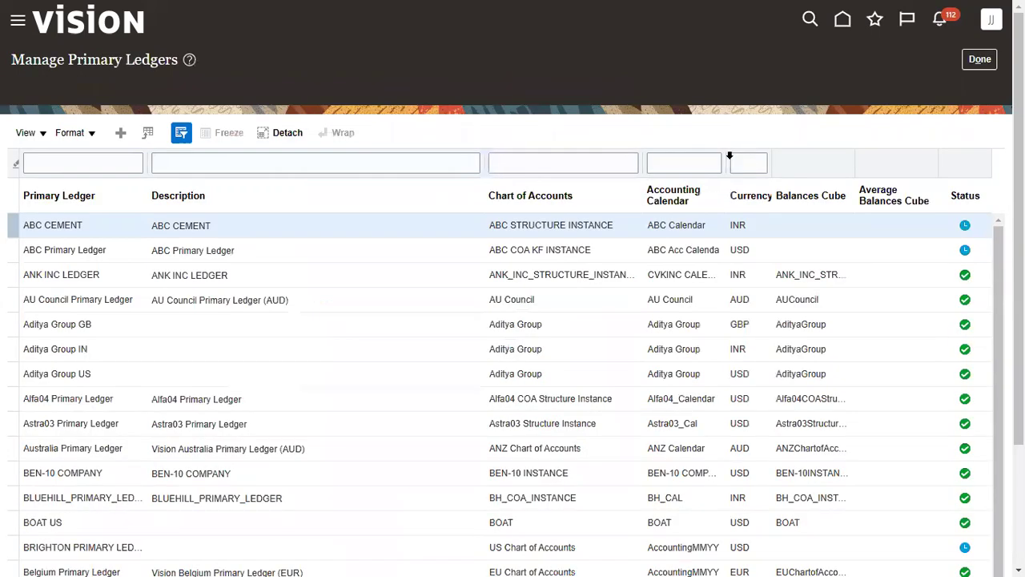
click(80, 139)
text(SONY)
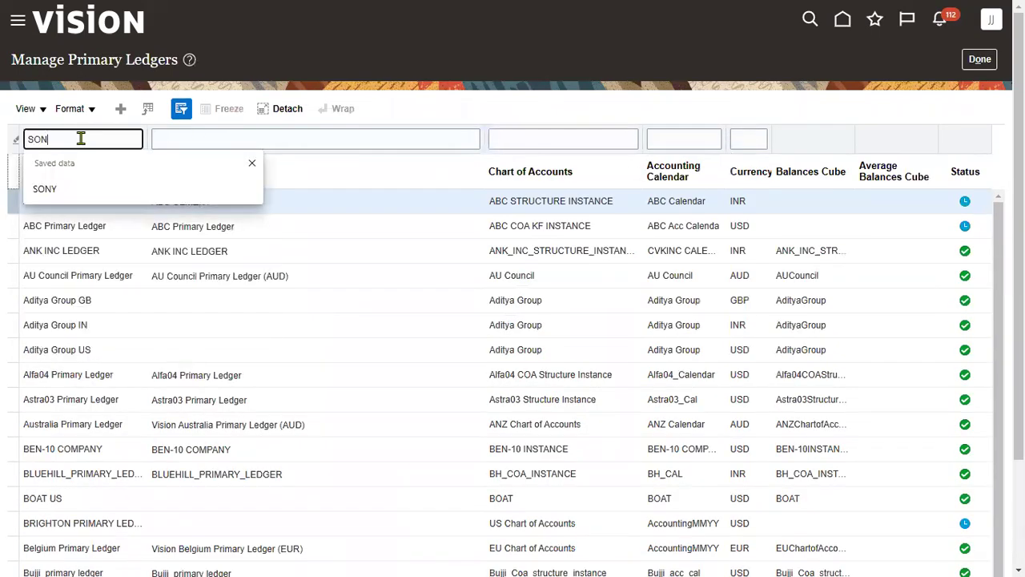
key(Return)
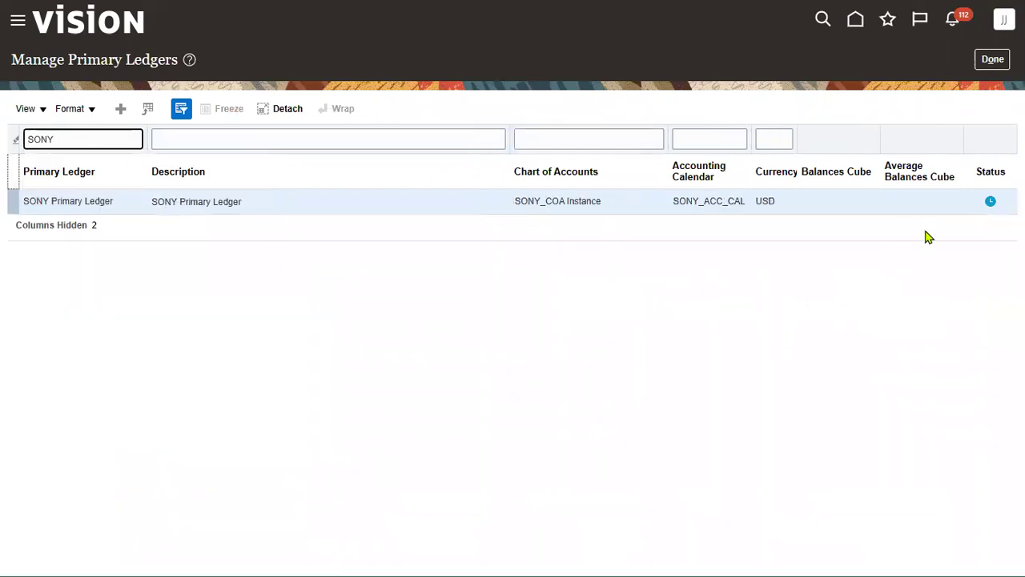
mouse_move(992, 206)
click(16, 24)
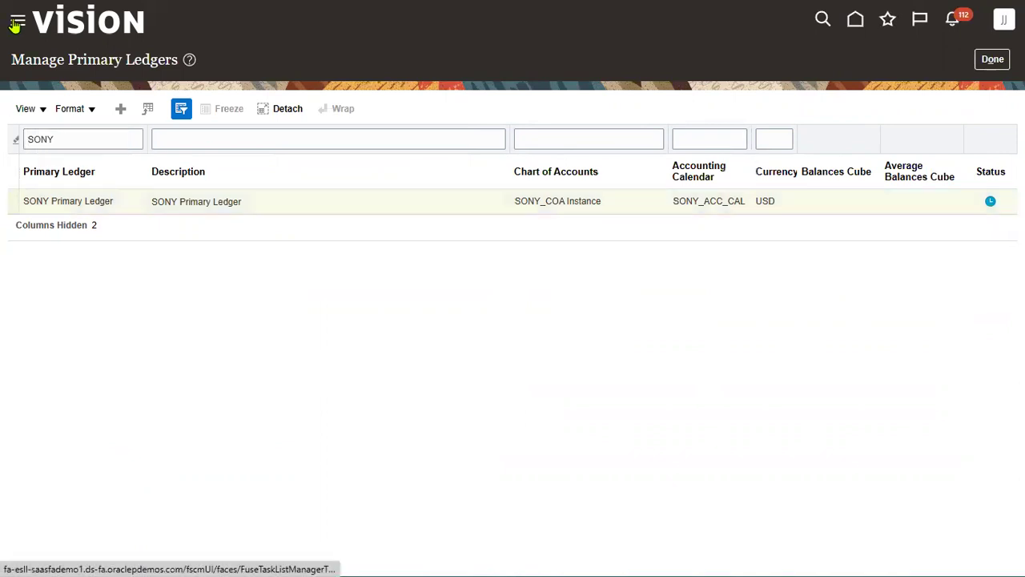
Open Tools > Scheduled Processes and refresh six times to follow the accounting configuration jobs
scroll(91, 433, down, 6)
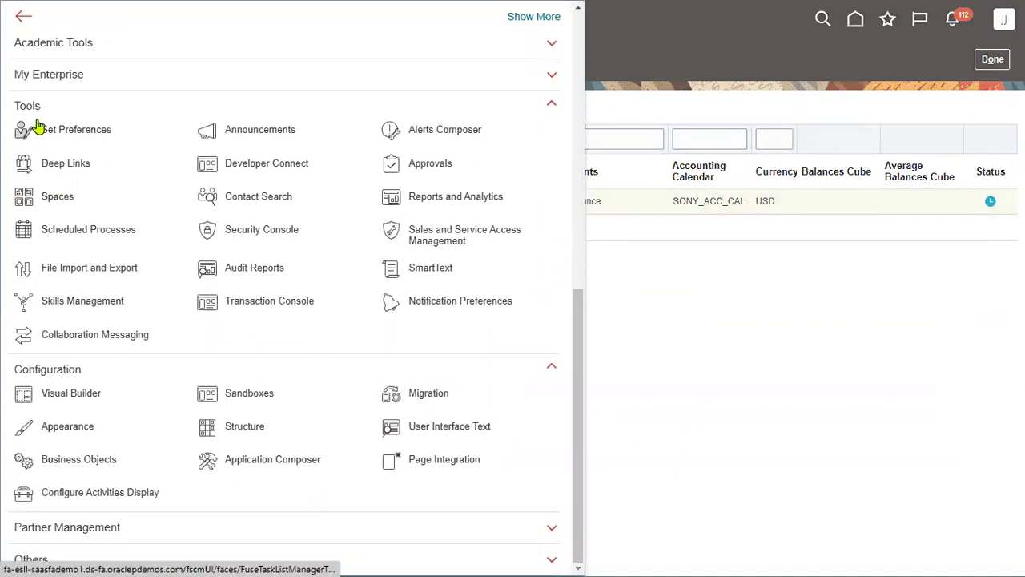
click(94, 232)
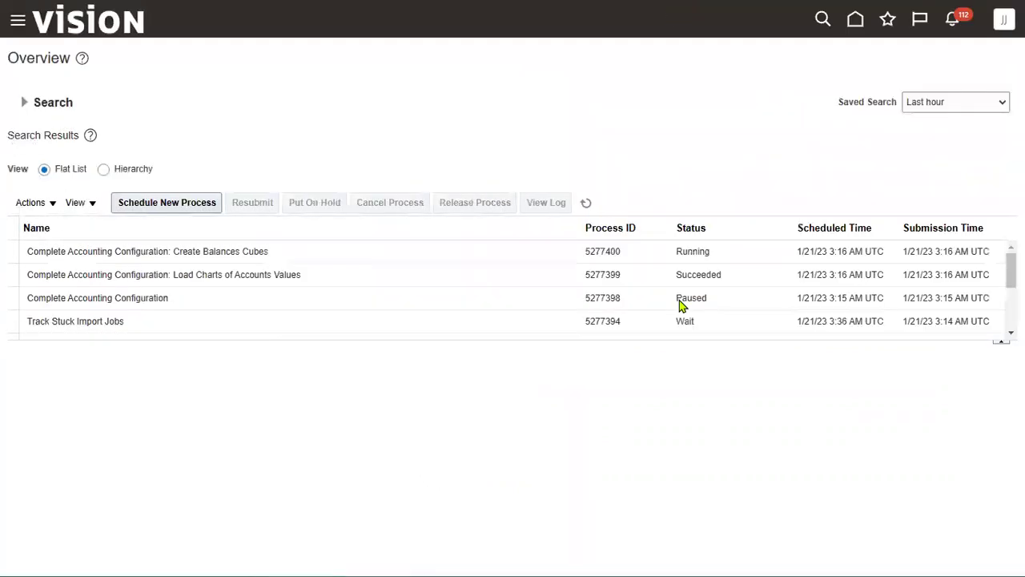
click(587, 205)
click(586, 202)
click(586, 204)
click(587, 204)
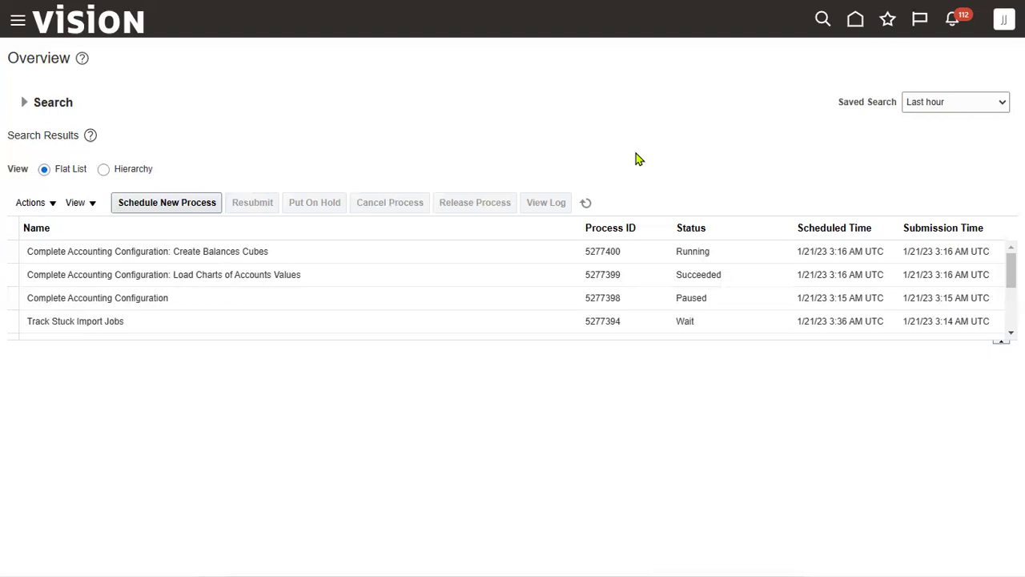
click(585, 203)
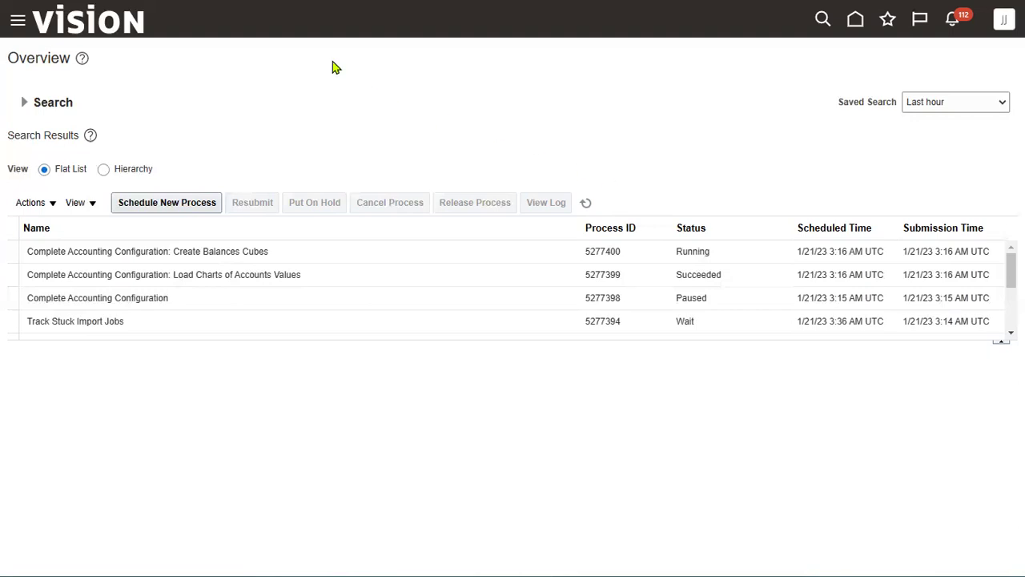
click(586, 203)
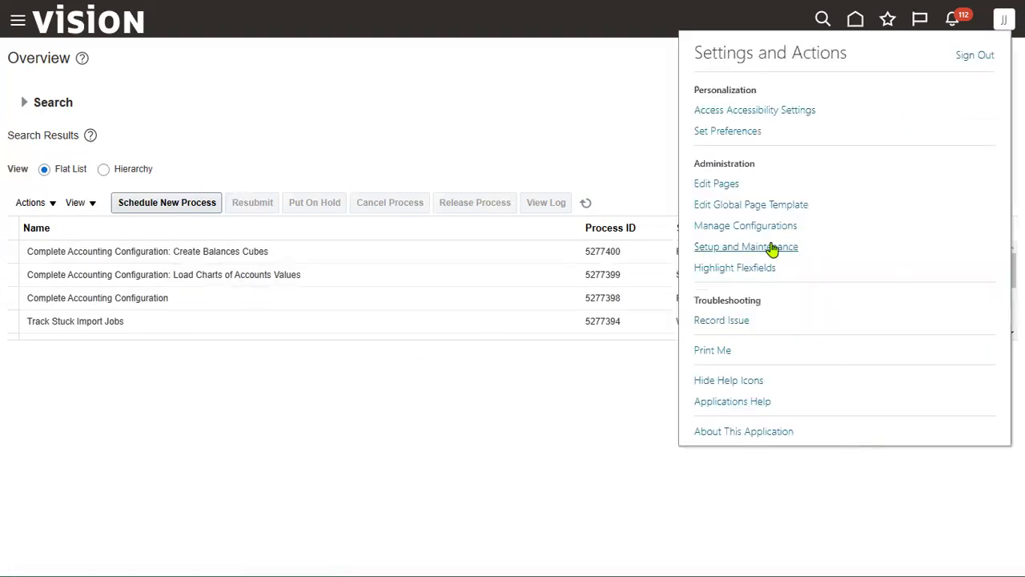
Go to Setup and Maintenance and switch the setup offering to Financials
click(471, 177)
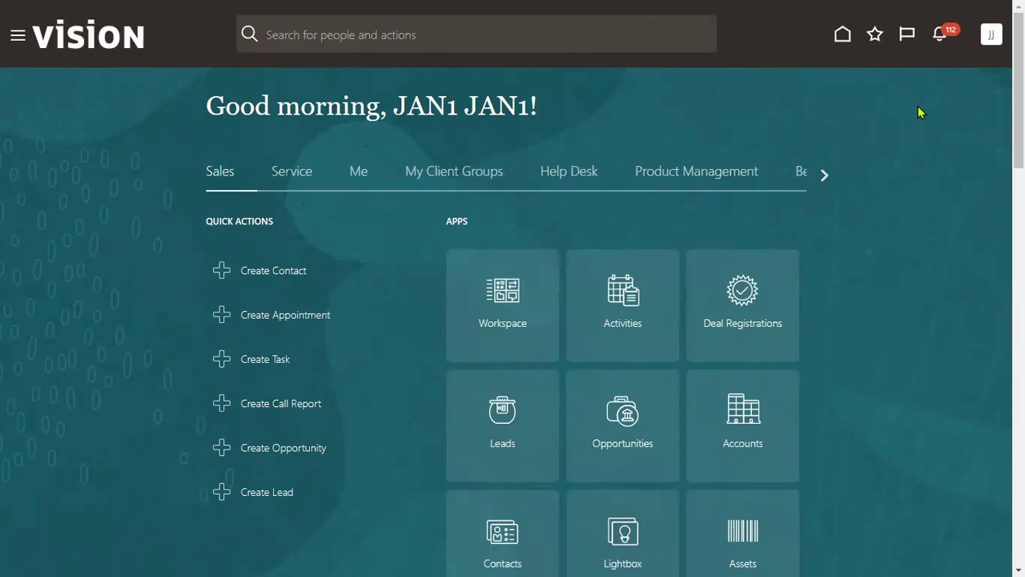
click(993, 36)
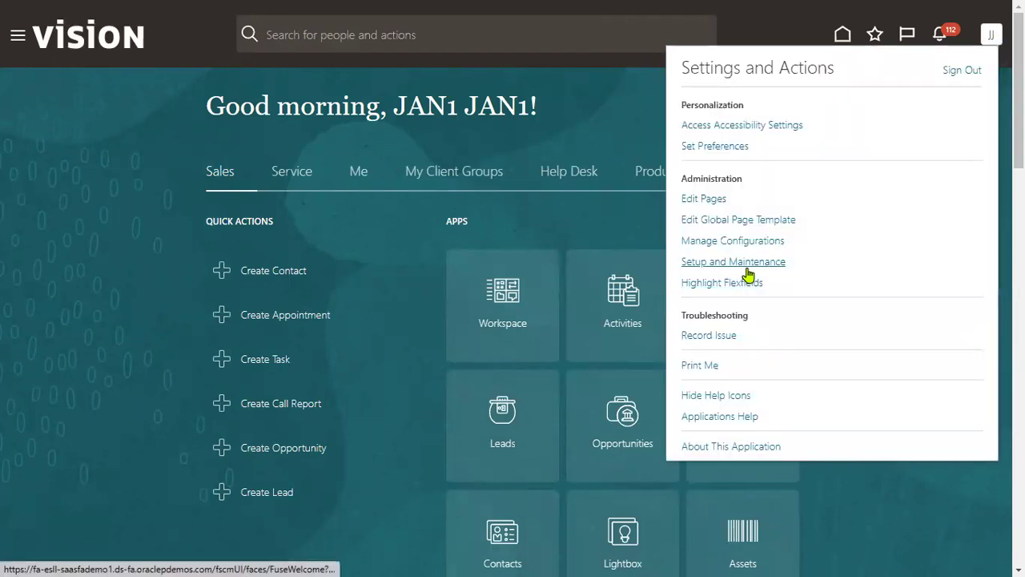
click(746, 263)
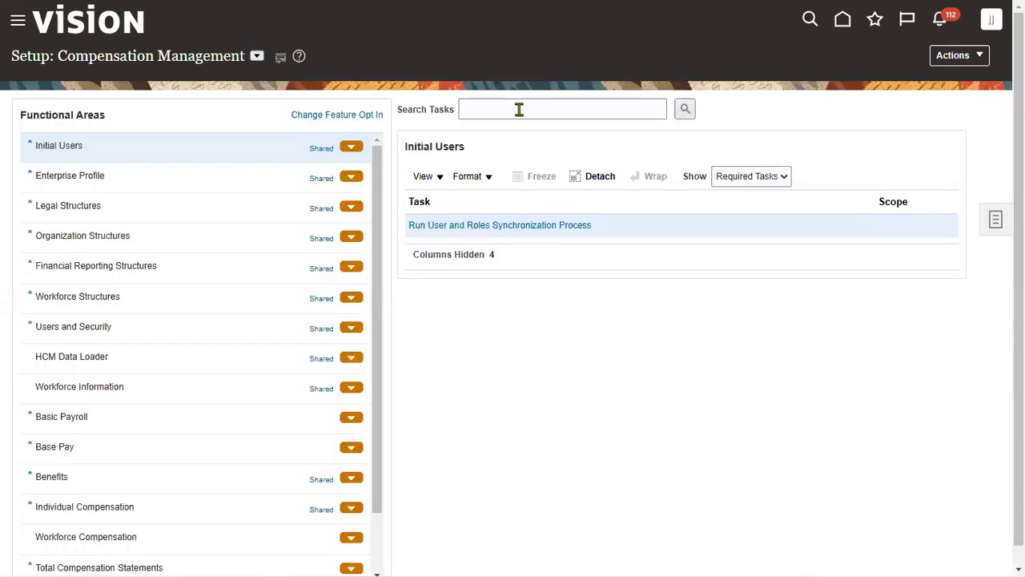
click(257, 56)
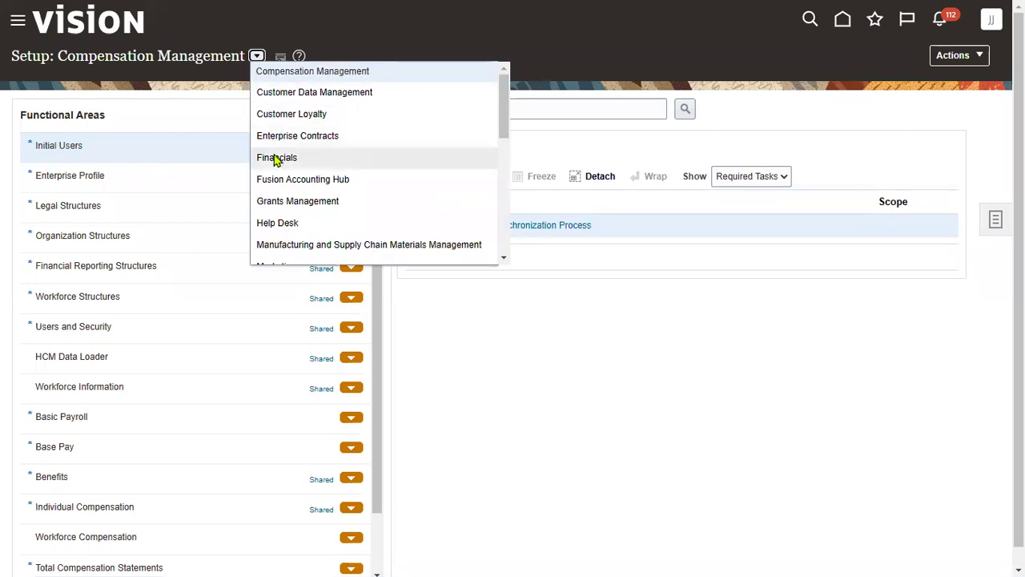
click(519, 111)
Search the Financials setup tasks for PRIMARY LEDGER
text(ch)
drag(519, 112, 331, 95)
text(position)
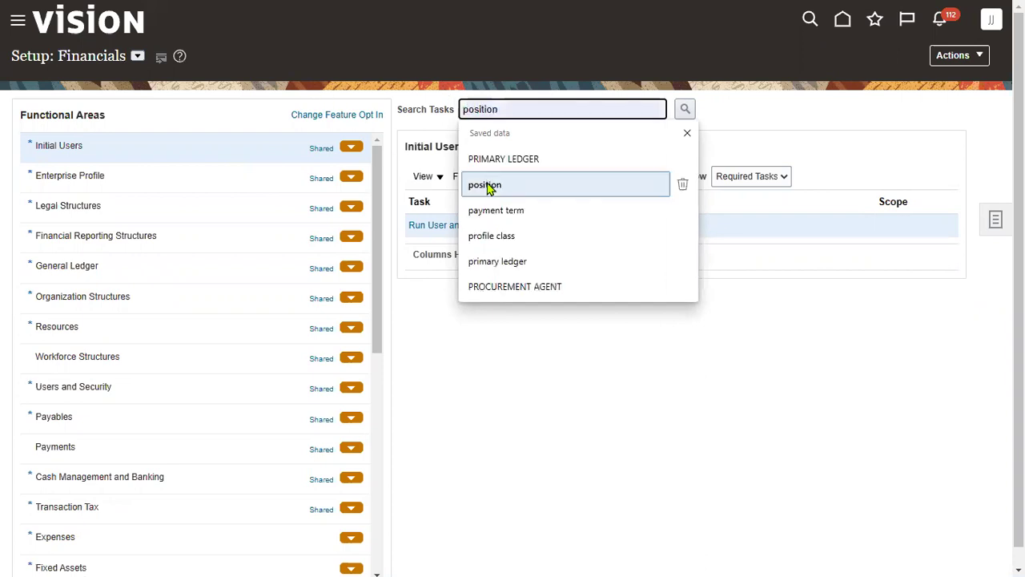
click(508, 163)
click(685, 112)
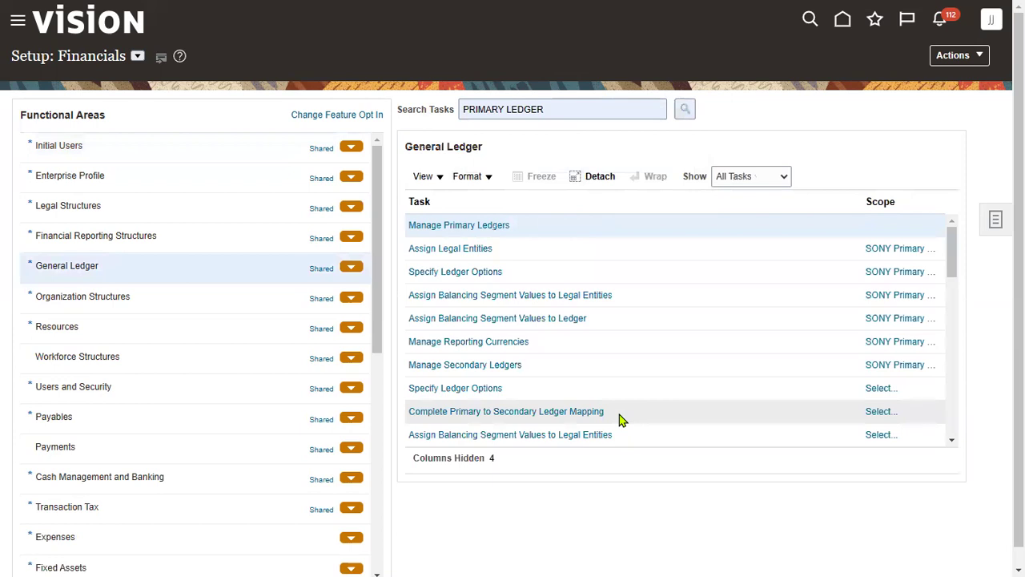
click(485, 228)
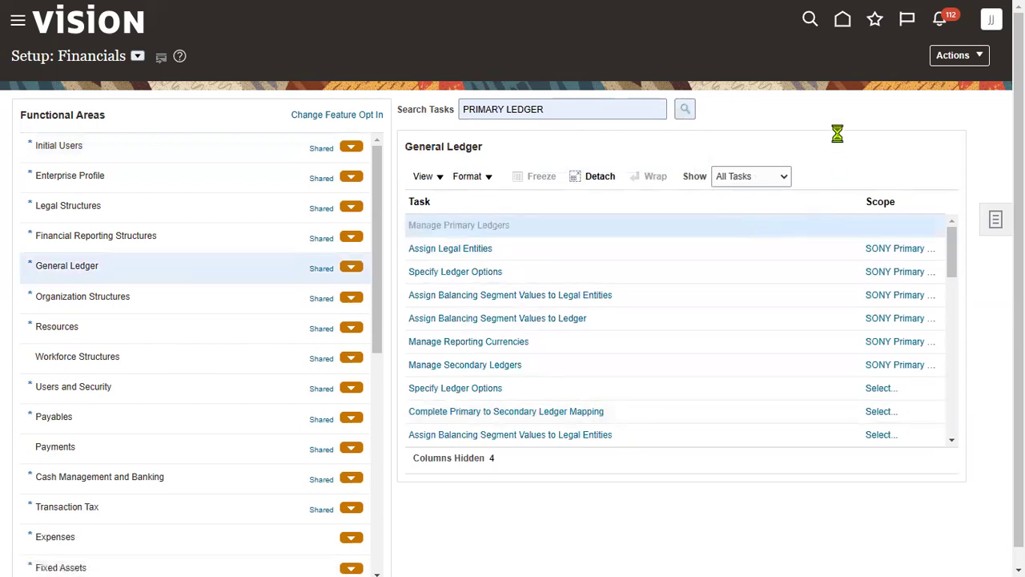
click(100, 139)
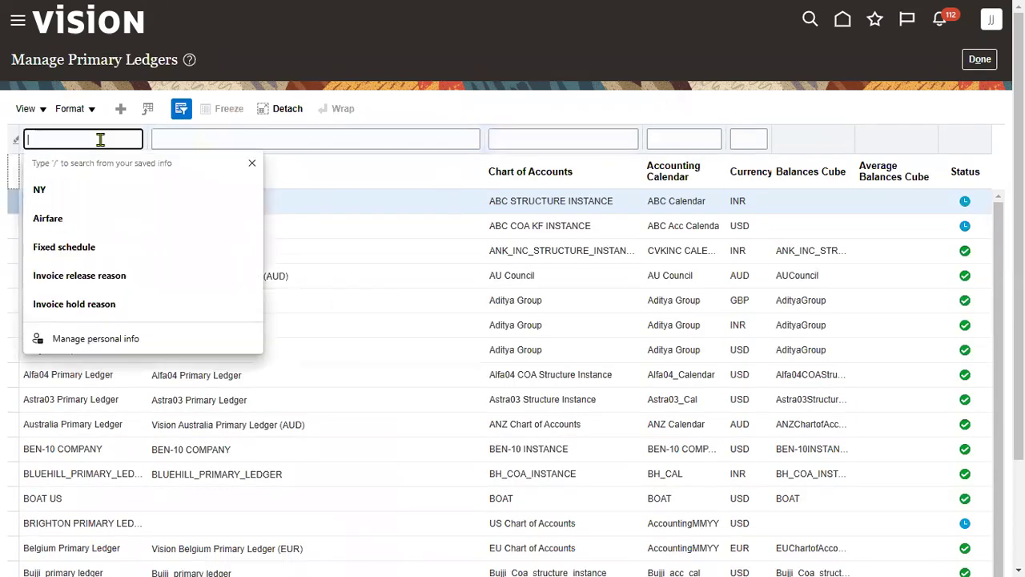
text(SONY)
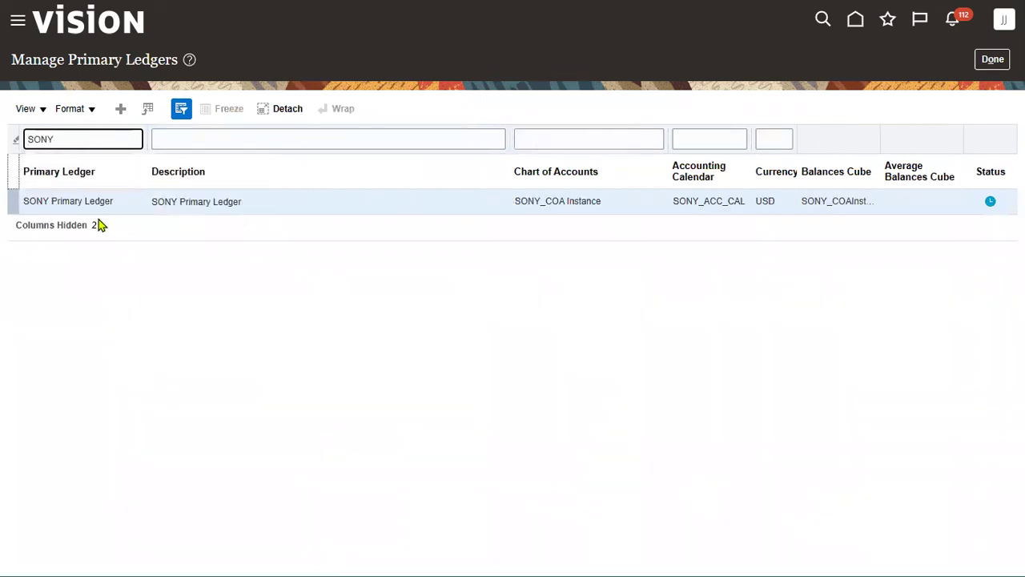
mouse_move(995, 209)
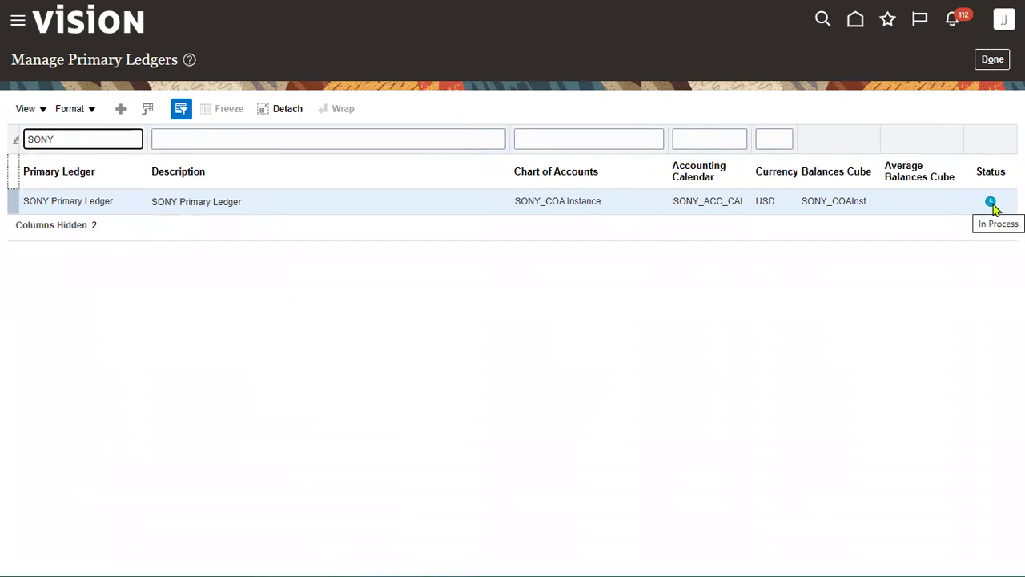
drag(62, 137, 4, 146)
click(12, 141)
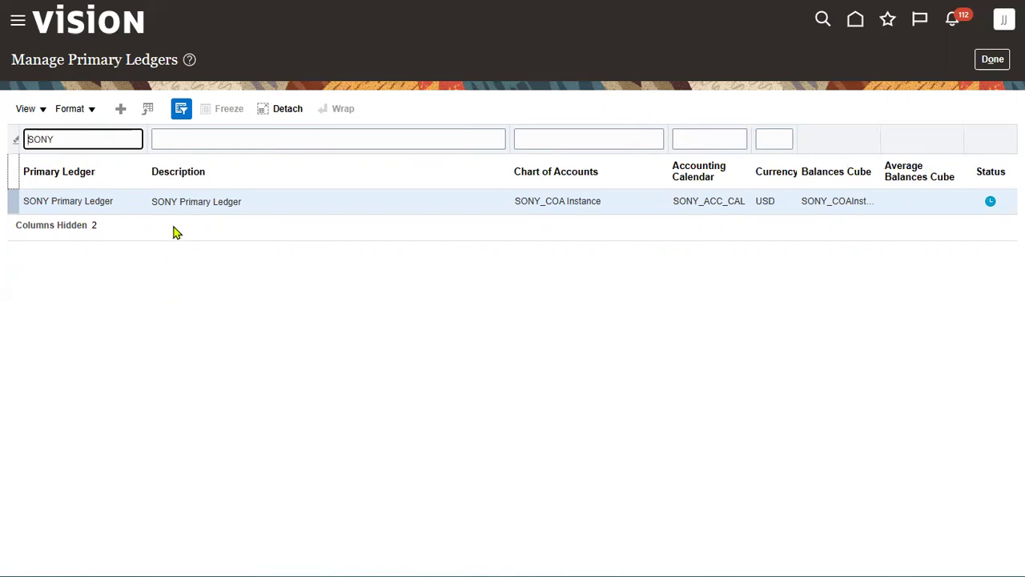
drag(128, 137, 3, 151)
key(BackSpace)
key(Return)
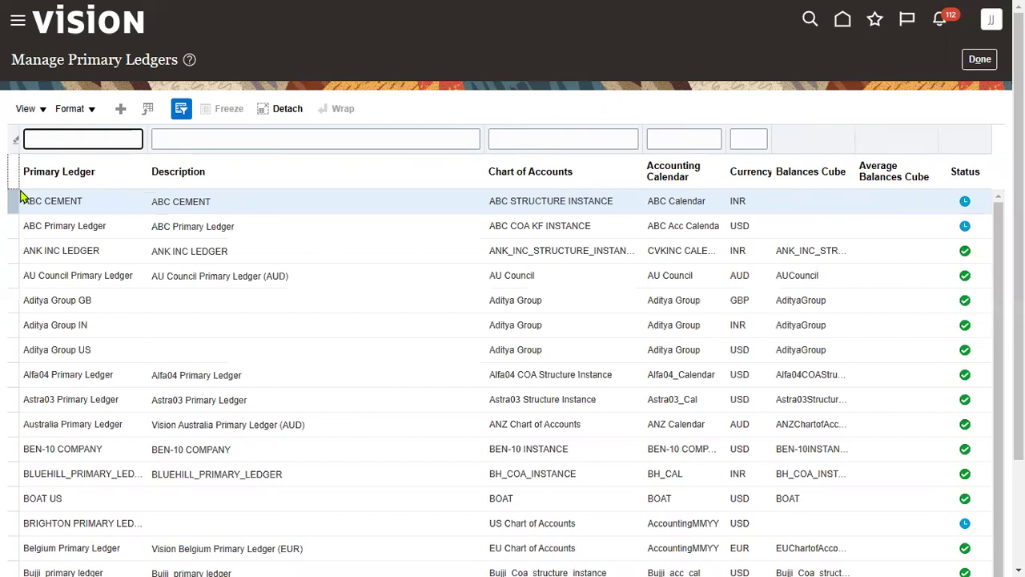
text(SONY)
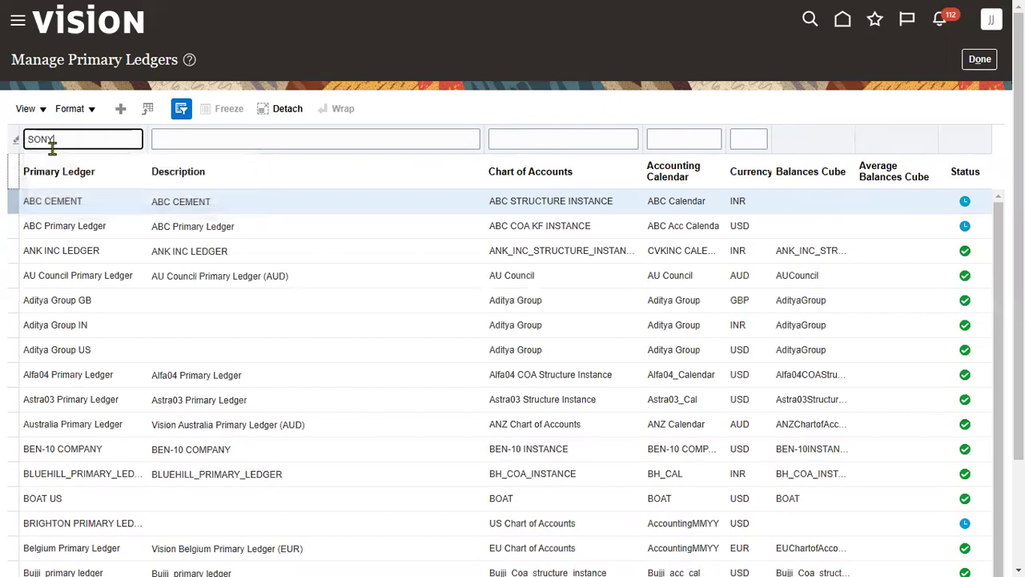
key(Return)
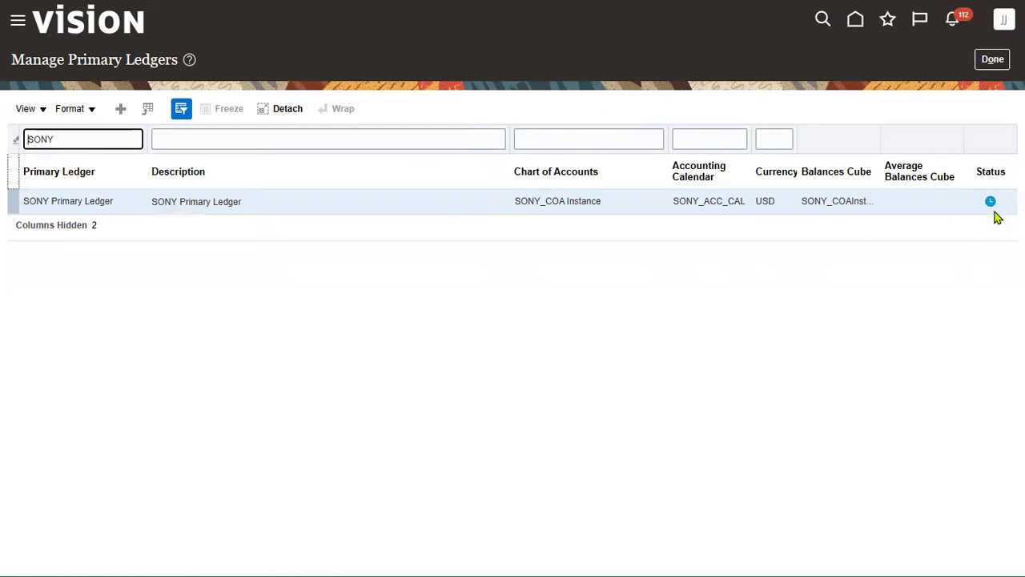
click(992, 59)
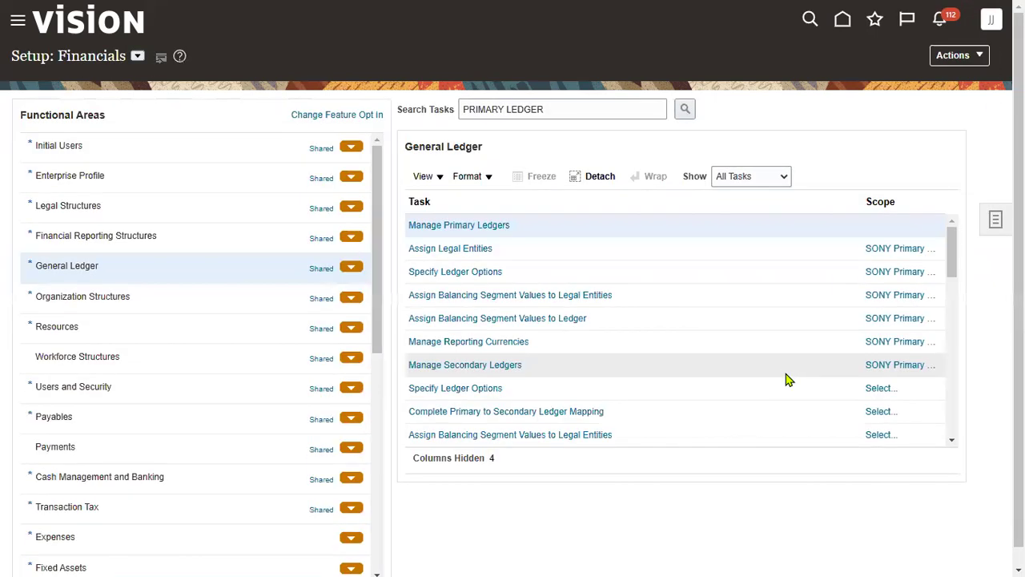
Filter Manage Primary Ledgers by SONY, then return and switch to the Ledger Setup workbook
click(465, 227)
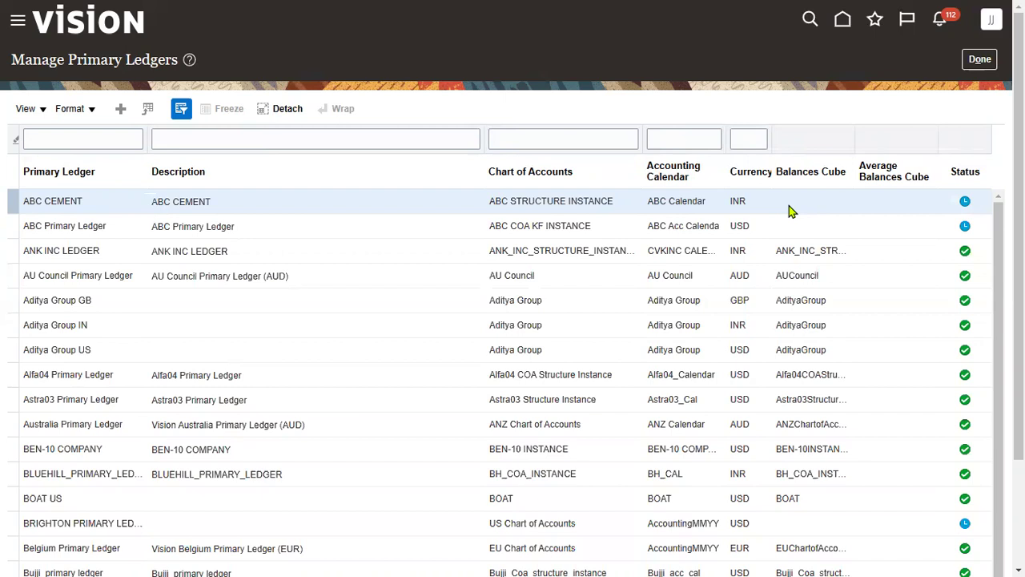
click(83, 137)
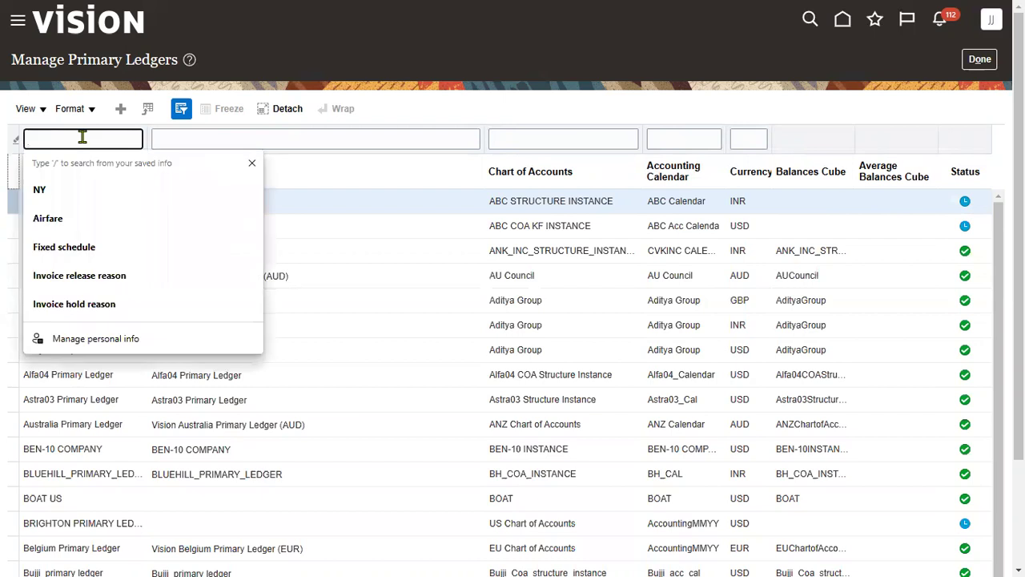
text(SONY)
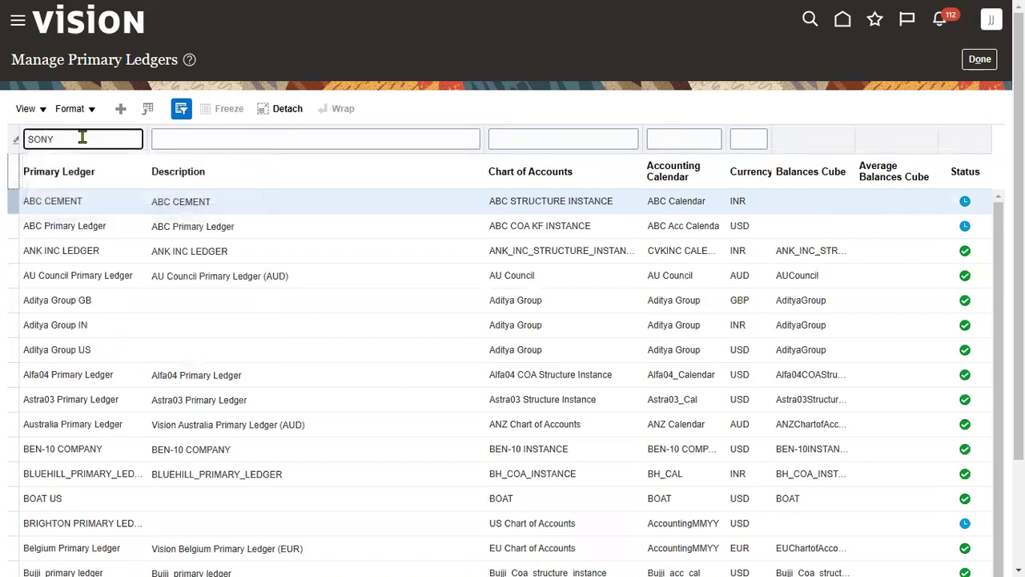
key(Return)
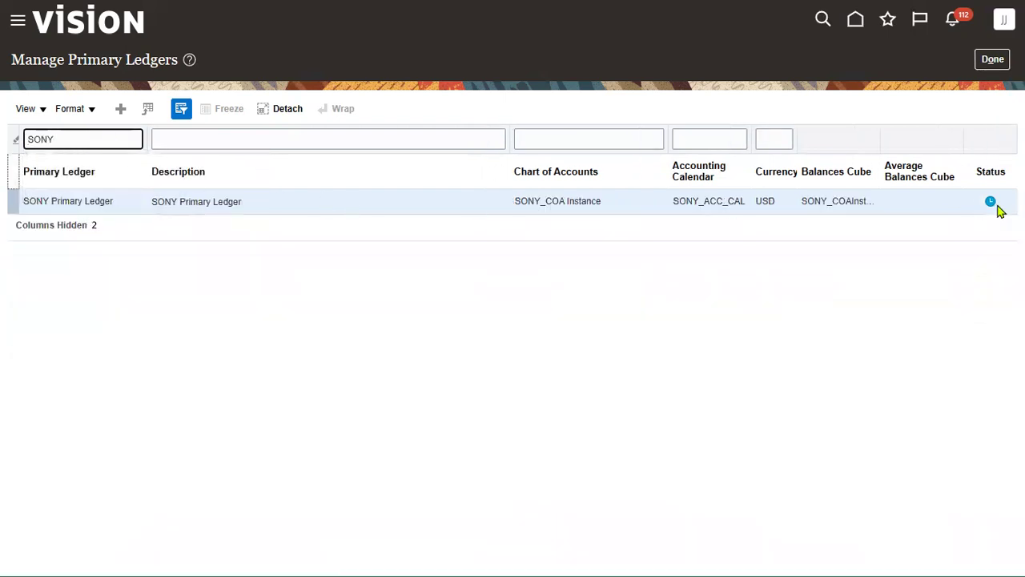
click(992, 59)
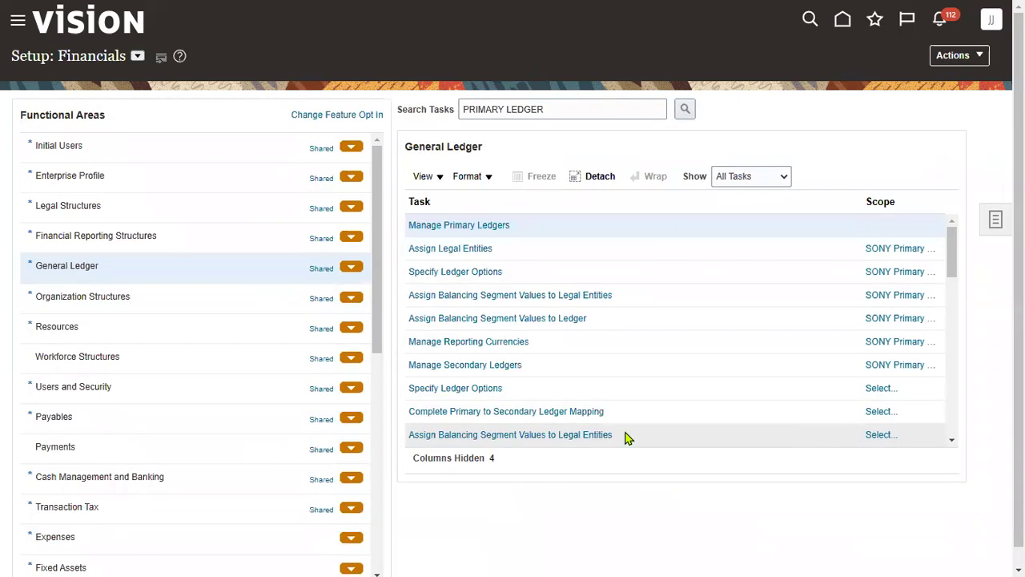
key(alt+Tab)
key(alt+Tab)
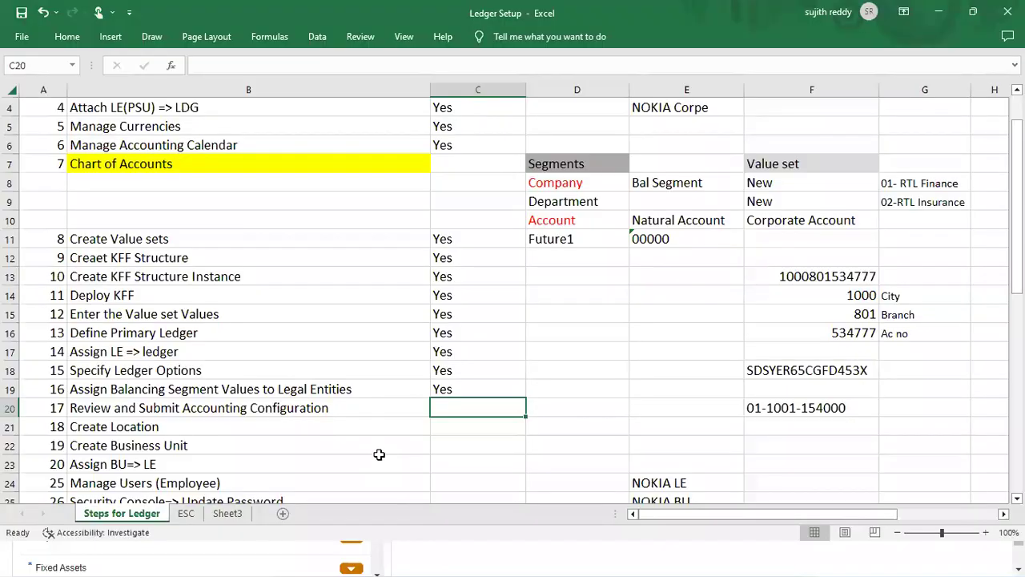
Mark the Create Location step (C21) as yes in the checklist
click(417, 433)
click(460, 430)
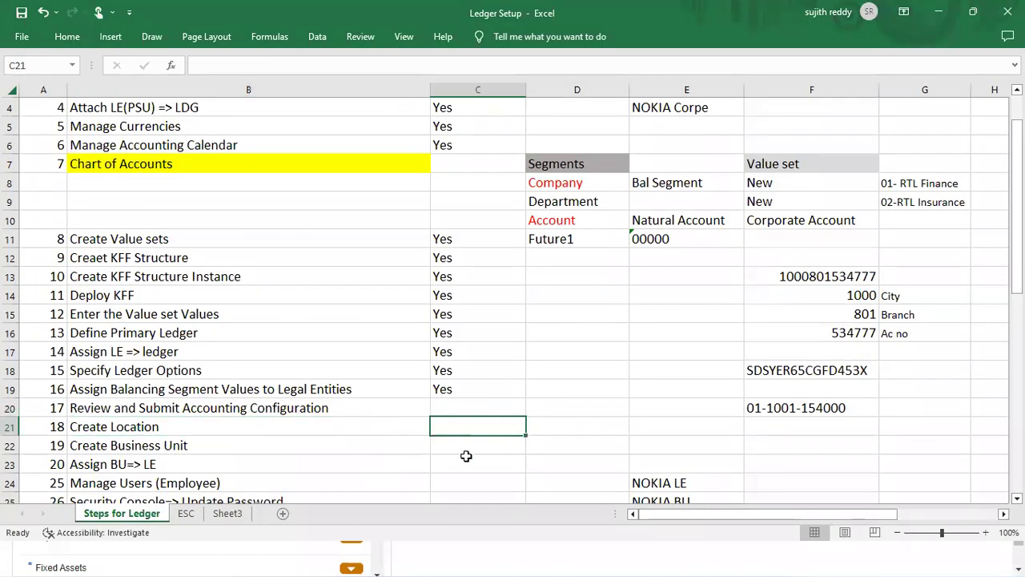
text(yes)
click(466, 459)
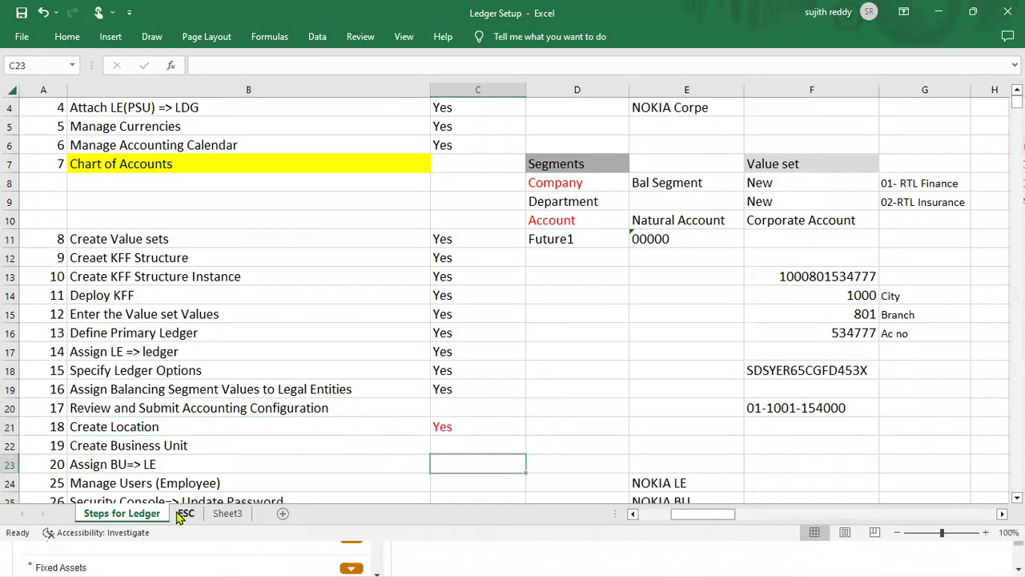
On the ESC sheet, give the Ledger cell R9 a yellow fill
click(185, 514)
click(797, 258)
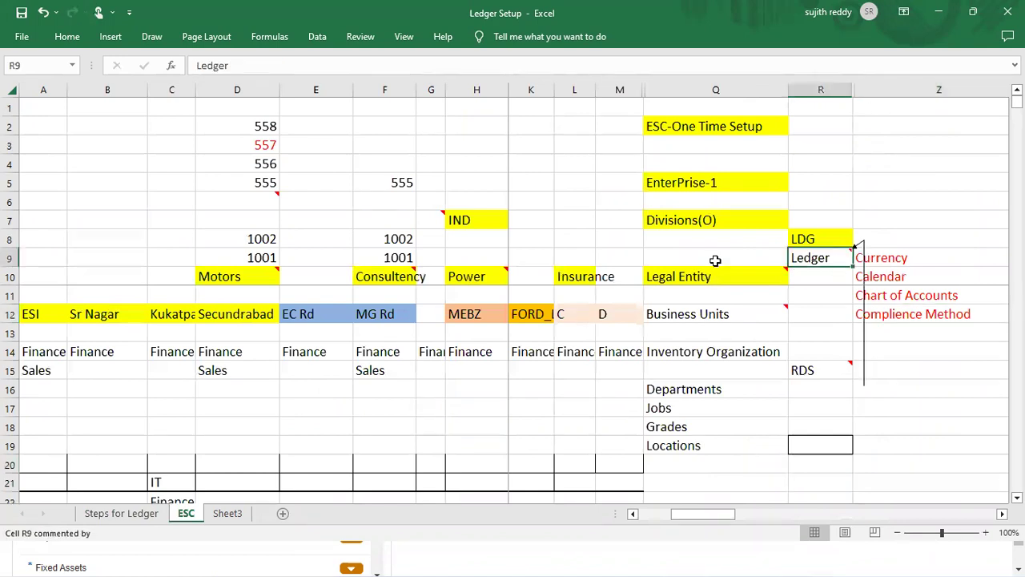
click(64, 38)
click(192, 89)
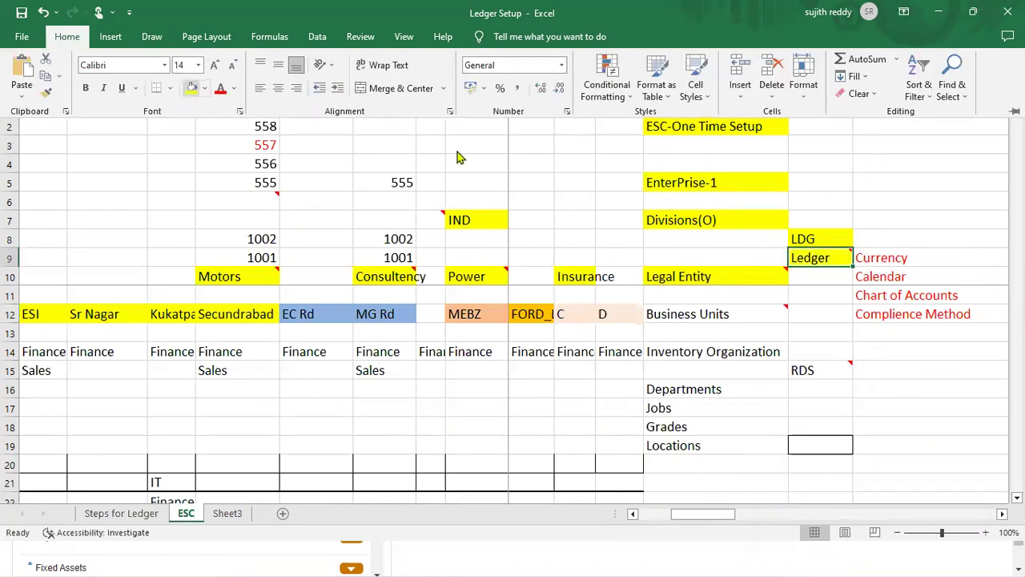
click(712, 317)
click(718, 278)
click(730, 316)
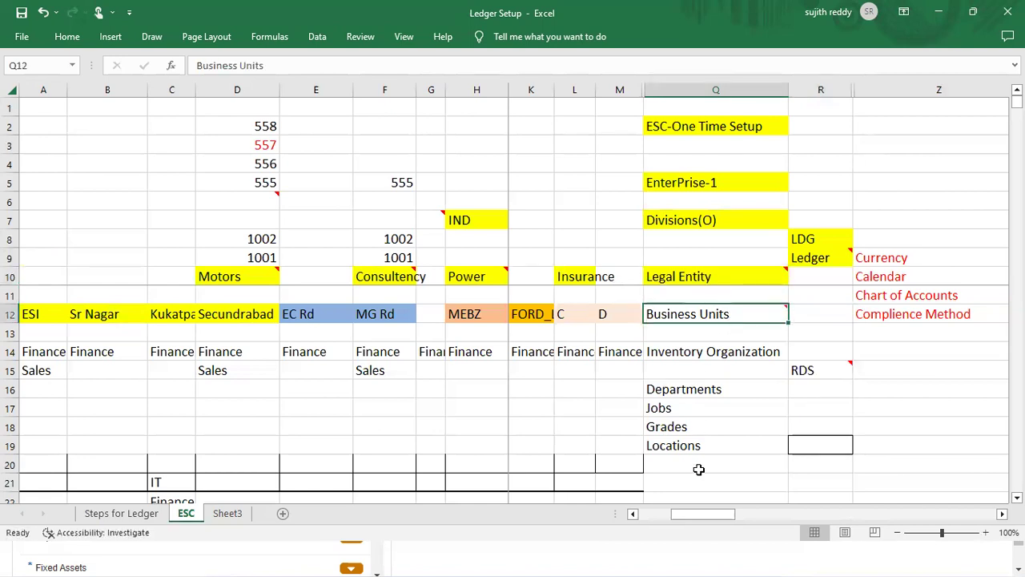
Search setup tasks for LOCATION, open Manage Locations and start a new location
key(alt+Tab)
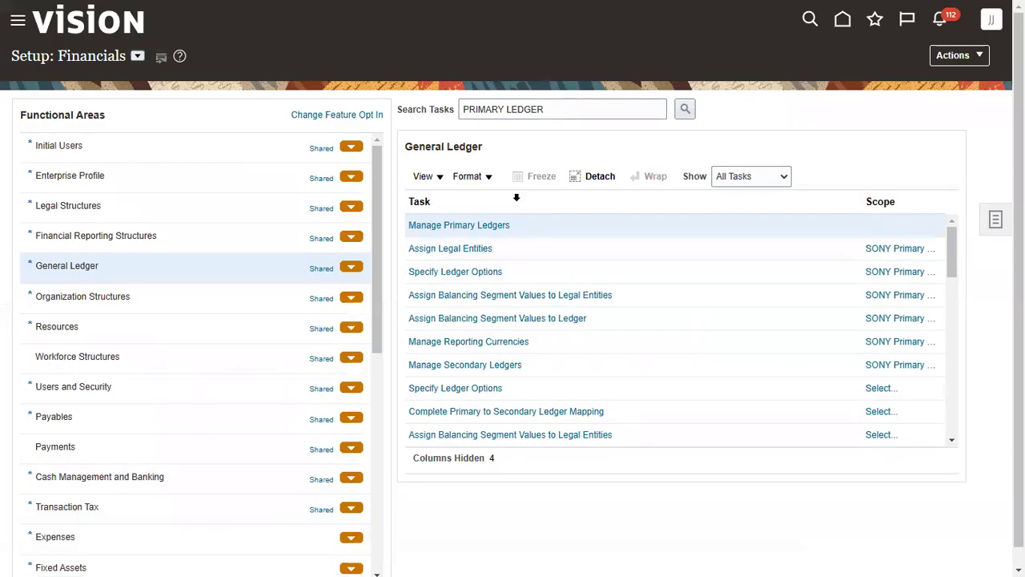
triple_click(558, 108)
text(LOATION)
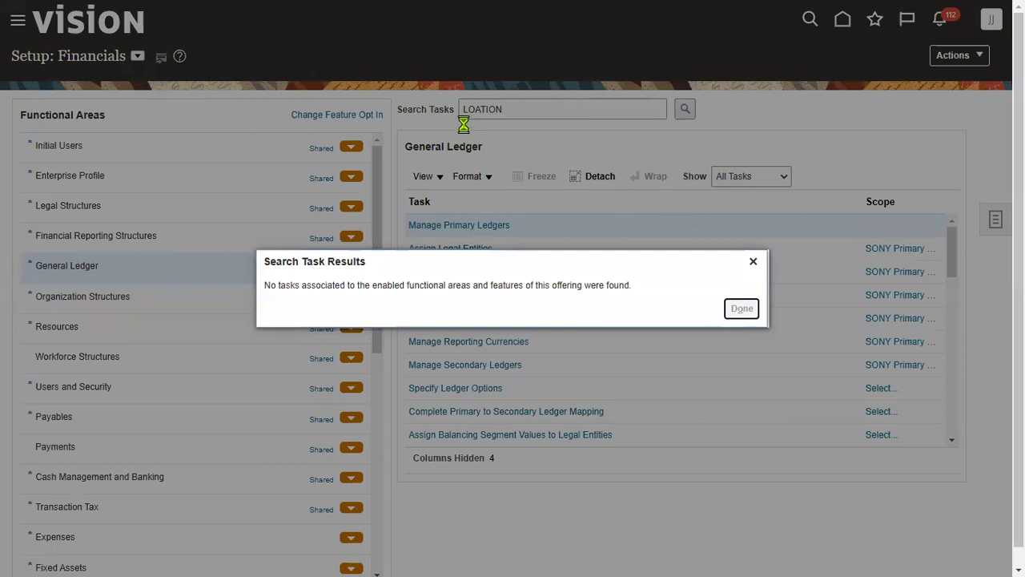
key(Return)
click(474, 110)
text(C)
click(683, 110)
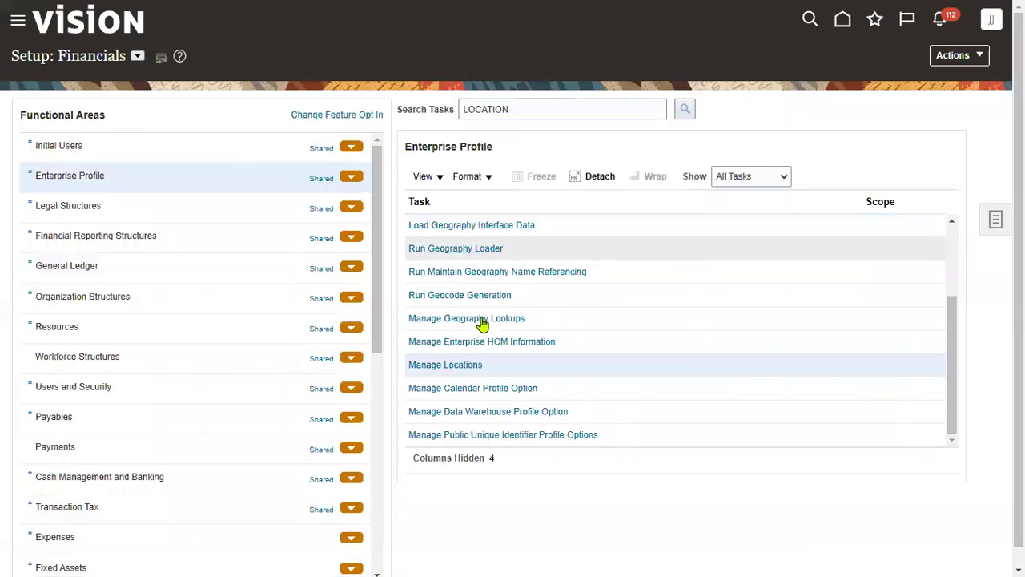
click(464, 367)
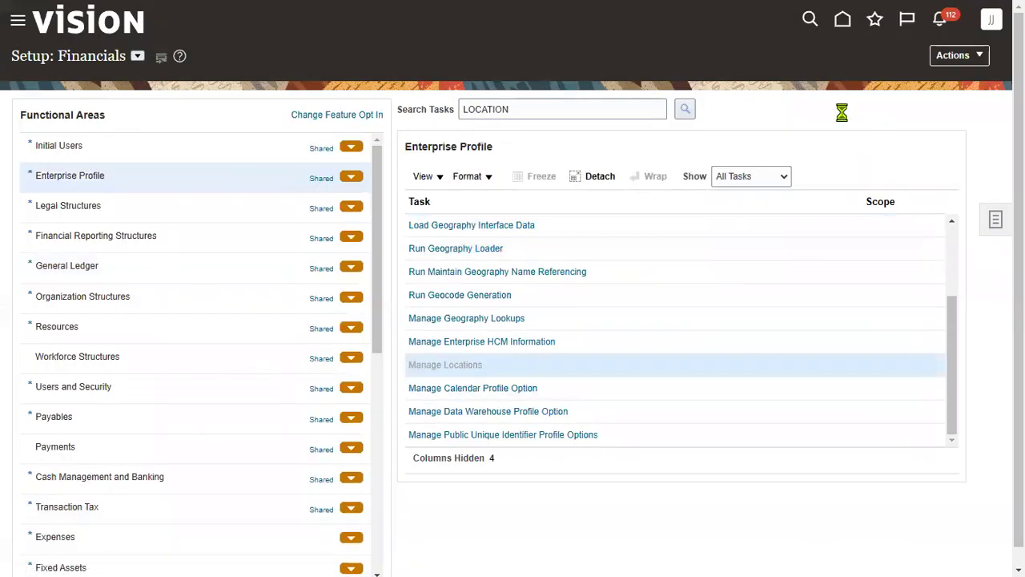
click(161, 418)
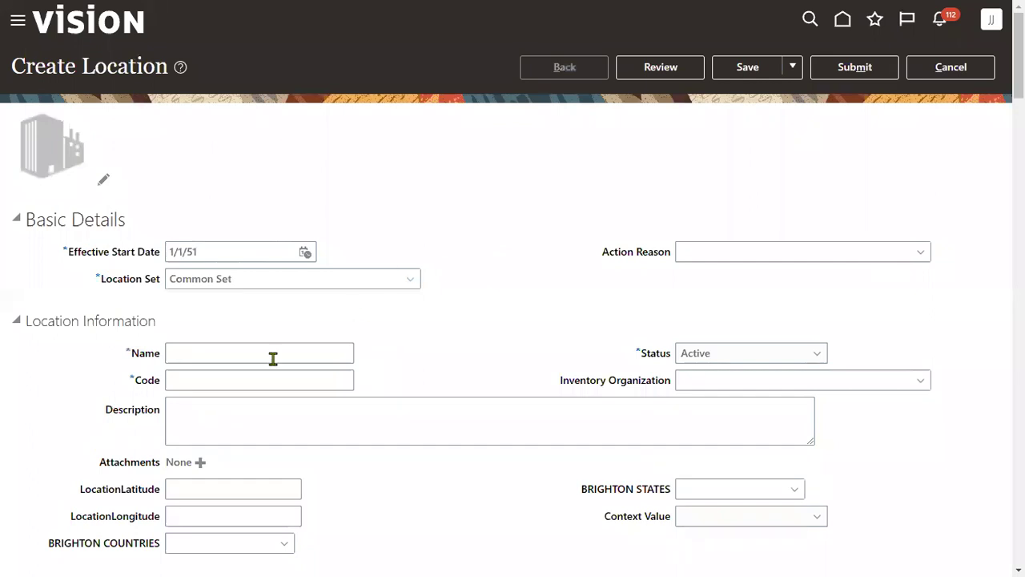
Enter SONY_NY_SALES_OFFICE as both the location name and location code
click(273, 357)
text(SONY_)
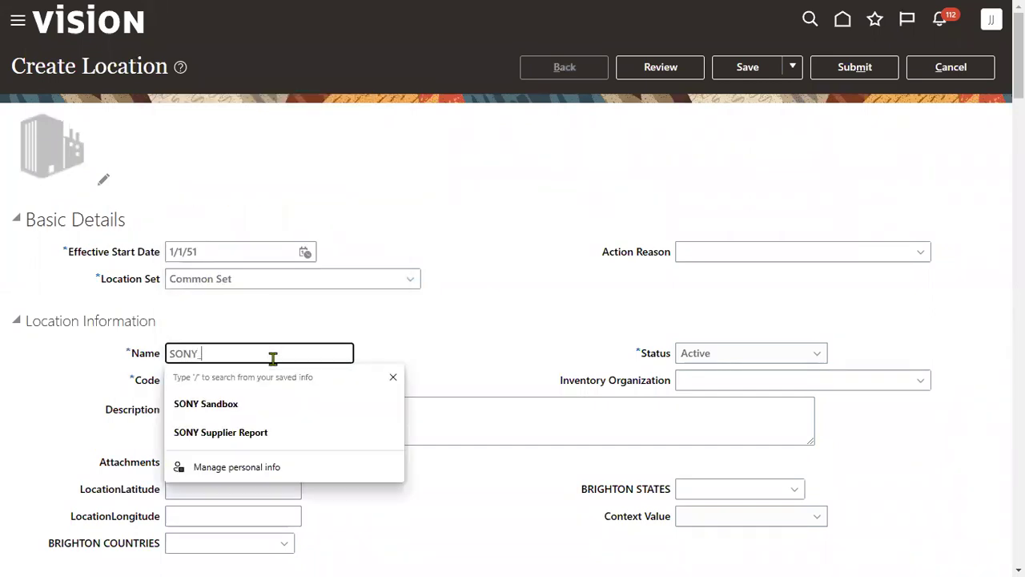
text(NY_SALES_OFFICE)
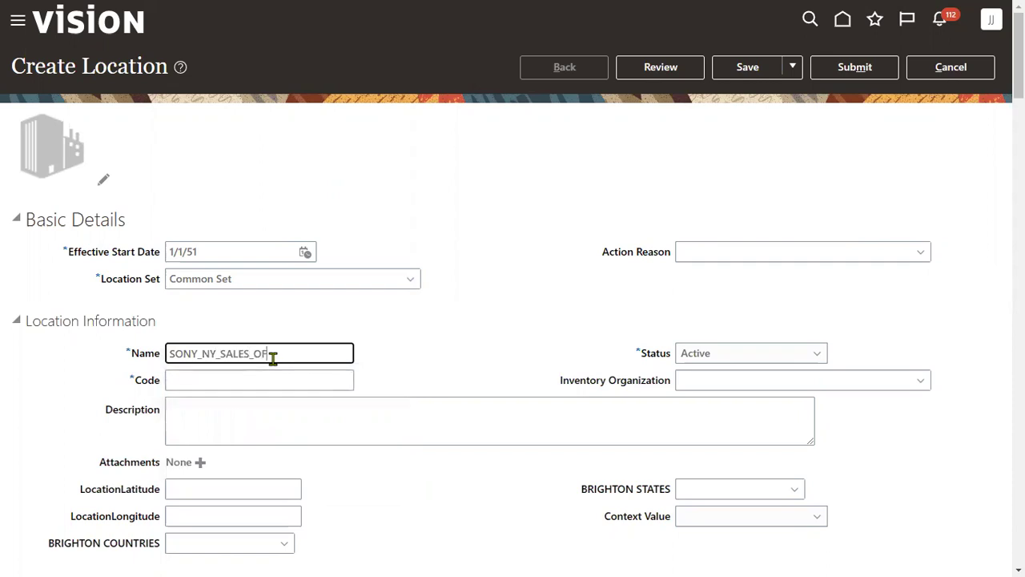
key(ctrl+a)
key(ctrl+c)
click(323, 381)
key(ctrl+v)
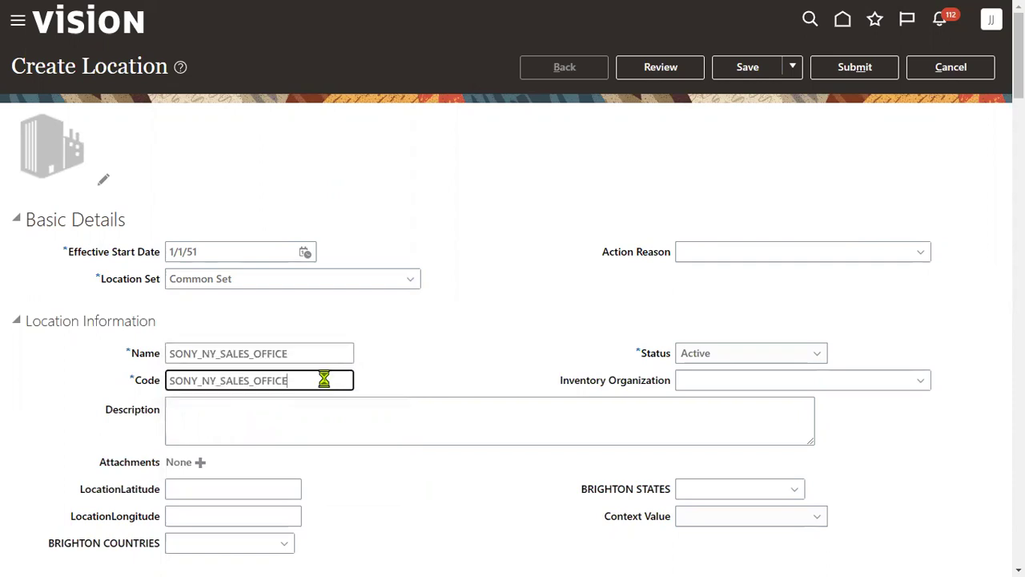
Set address line 1 to SONY_NY_SALES_OFFICE and ZIP code 12208
scroll(234, 199, down, 5)
click(217, 160)
key(ctrl+v)
key(Tab)
key(Tab)
key(Tab)
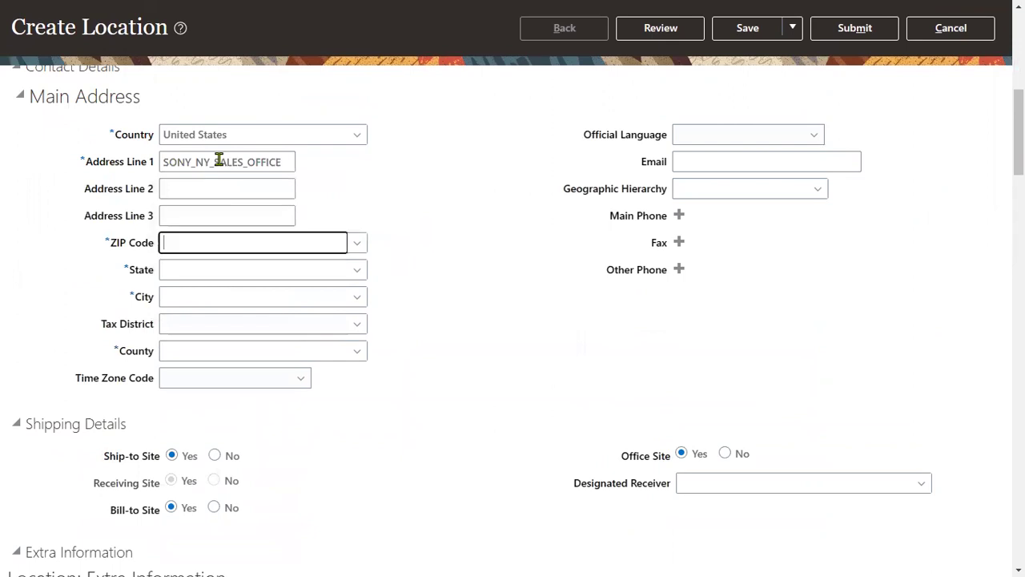
text(12208)
key(Tab)
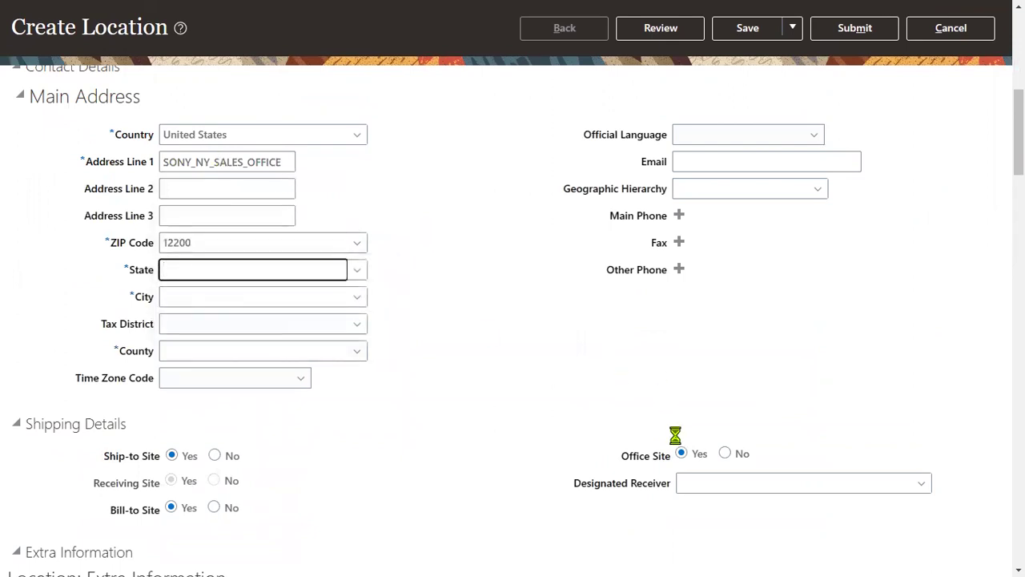
scroll(675, 435, up, 5)
scroll(559, 455, down, 5)
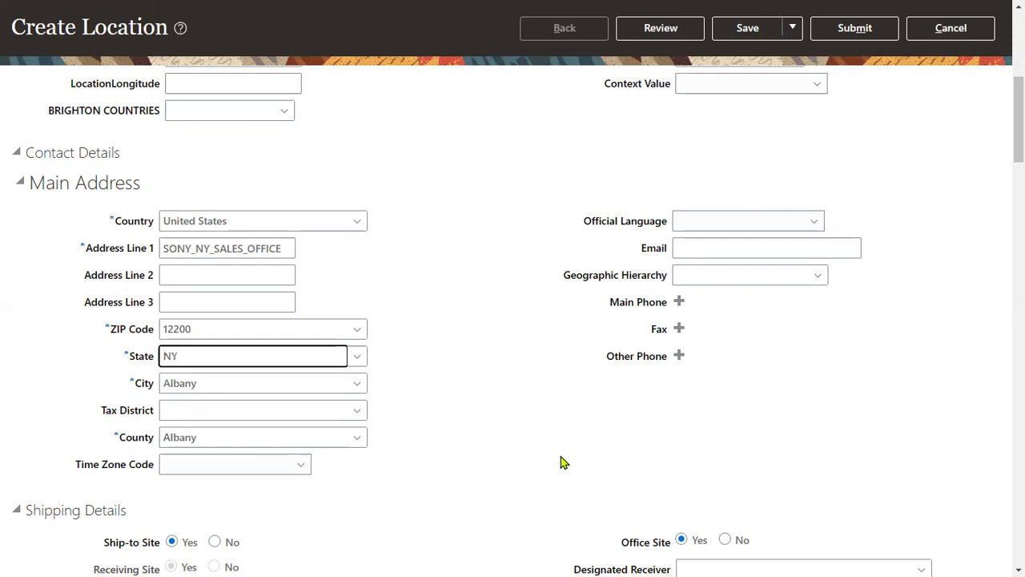
scroll(561, 460, up, 5)
Submit the SONY_NY_SALES_OFFICE location, confirm both prompts, and close Manage Locations
click(885, 34)
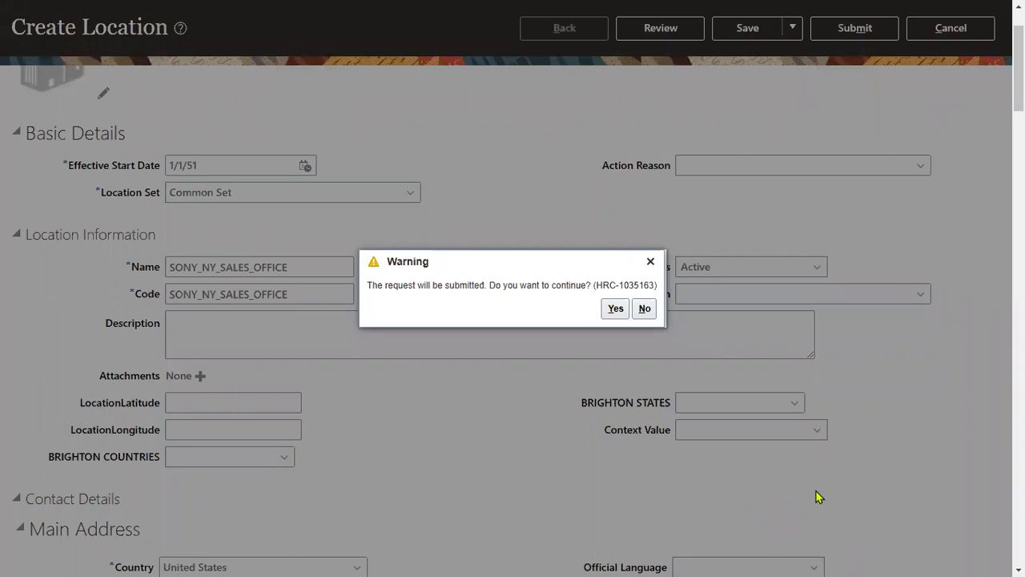
click(615, 310)
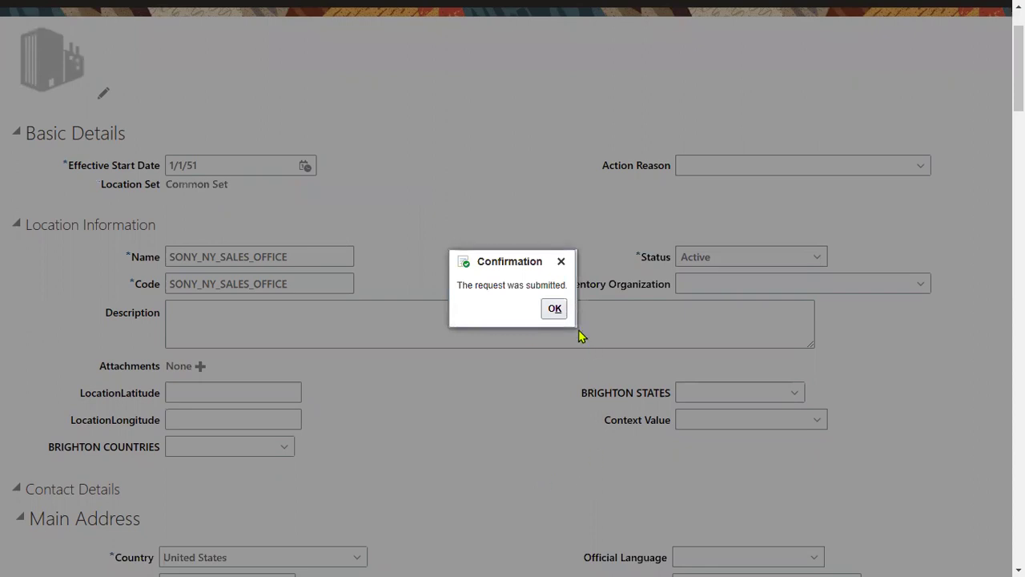
click(554, 309)
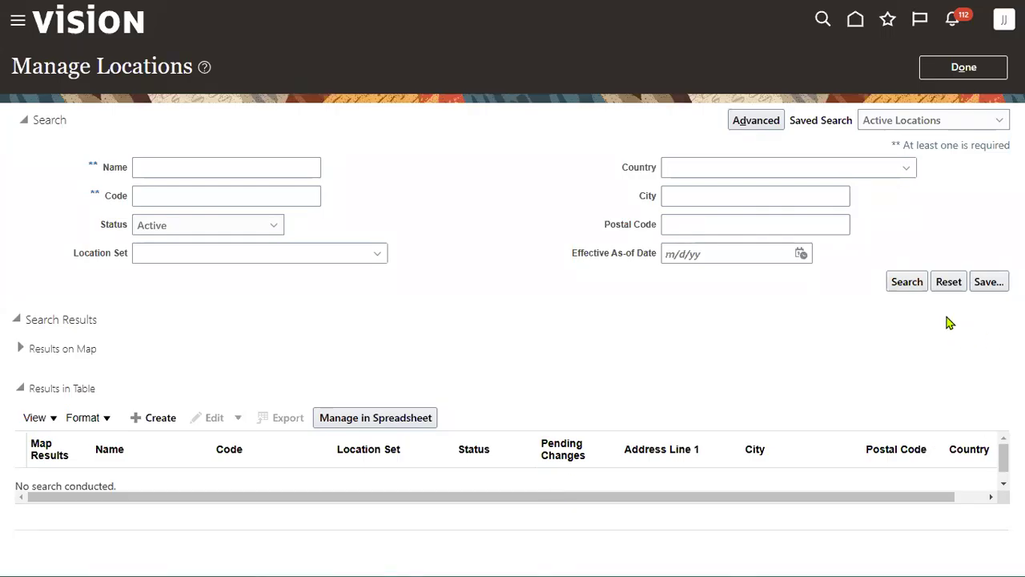
click(966, 70)
Search setup tasks for business unit, open Manage Business Unit, and start a new one
click(524, 109)
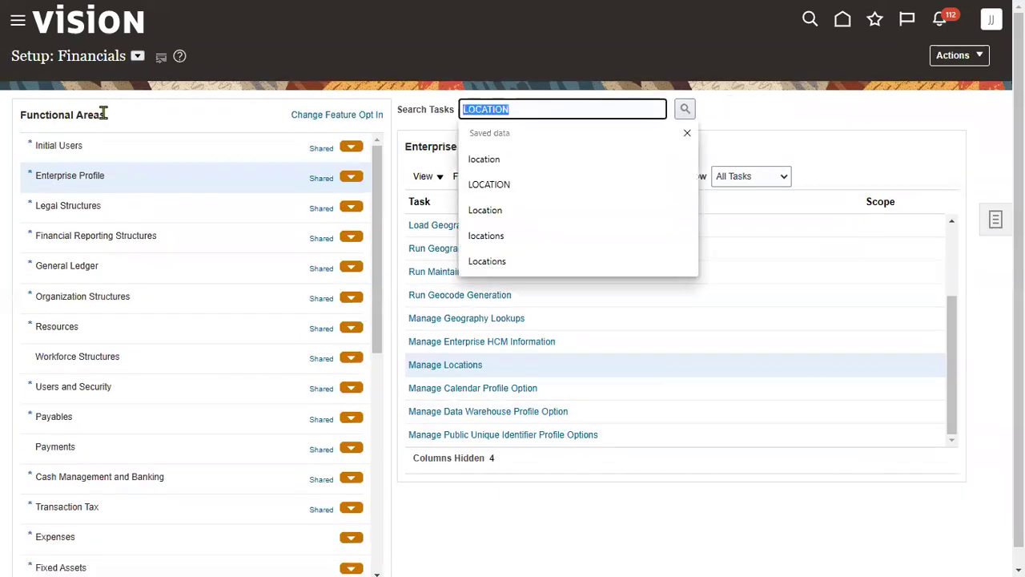
text(BU)
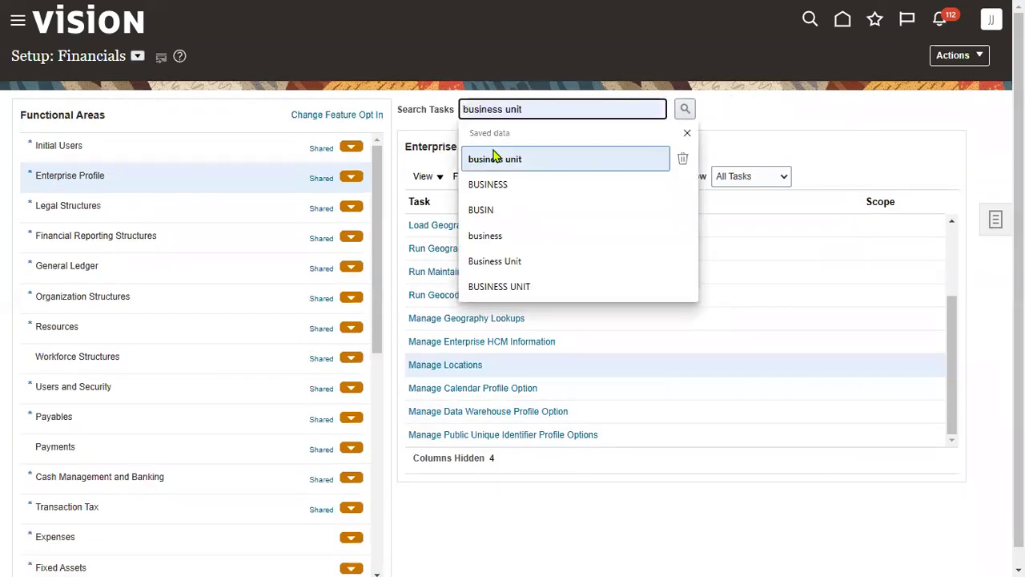
click(492, 157)
click(684, 110)
click(684, 109)
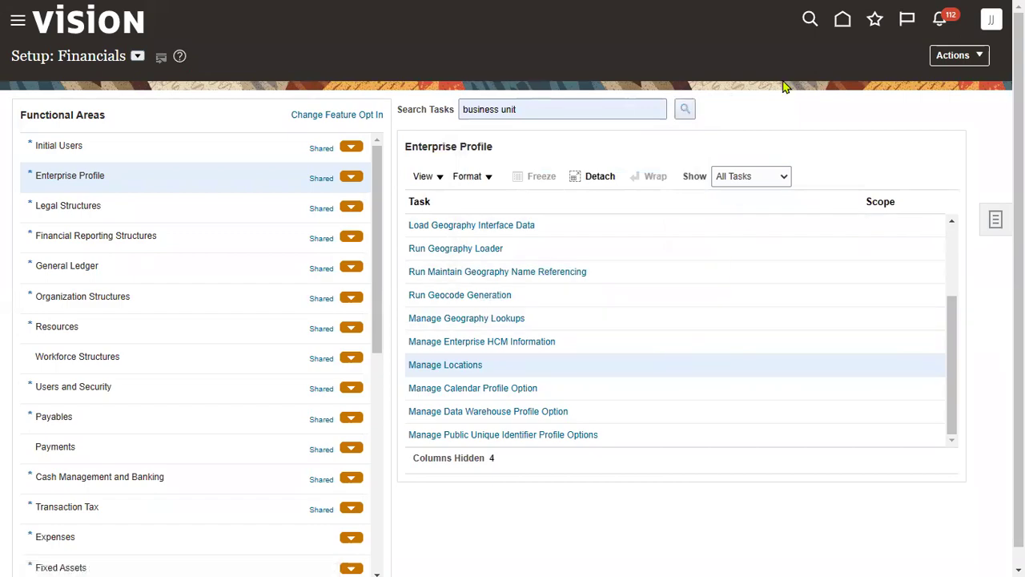
click(313, 262)
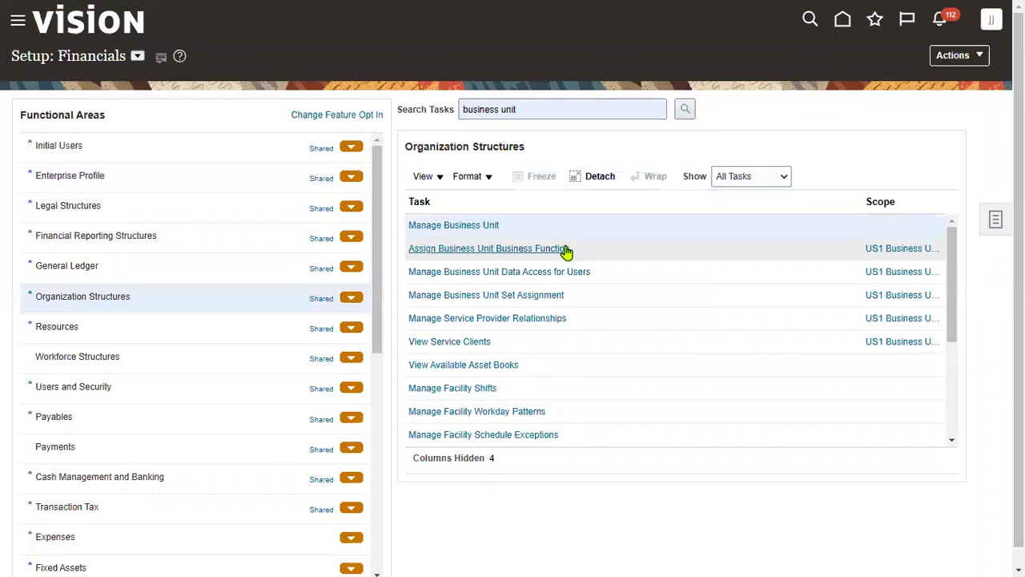
click(490, 226)
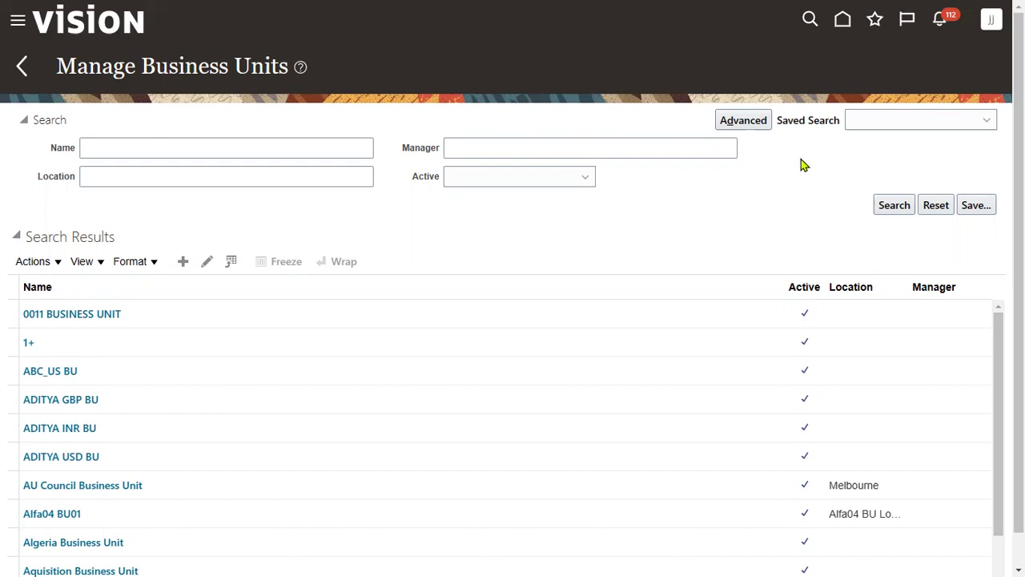
click(183, 262)
click(184, 262)
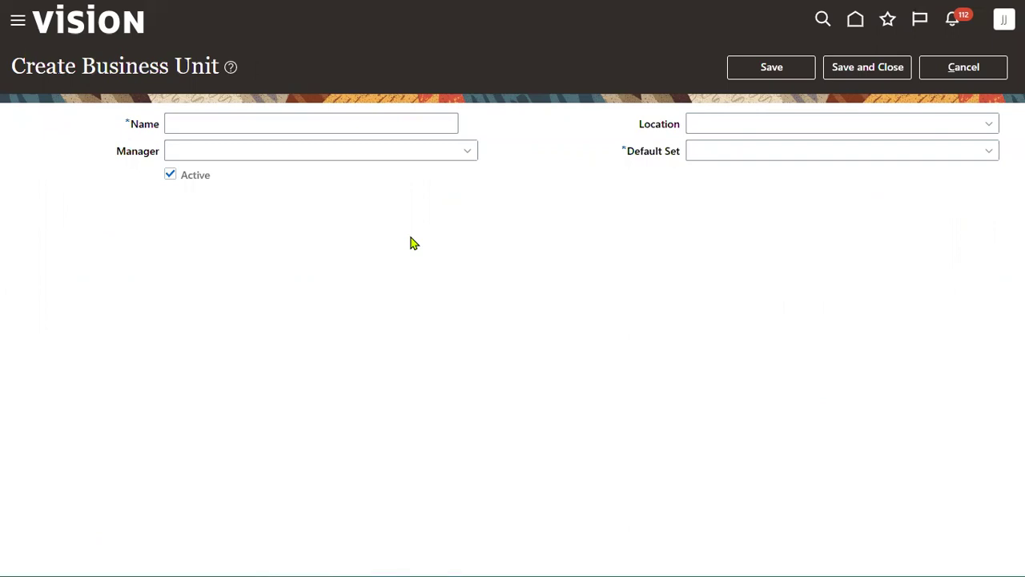
Name the business unit SONY_BU and set its location to SONY_NY_SALES_OFFICE
click(375, 127)
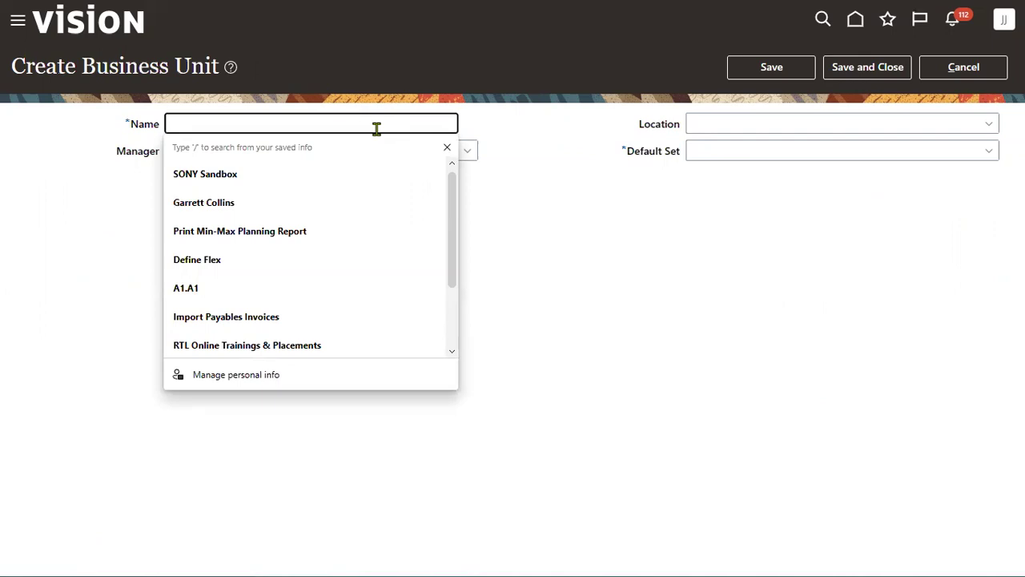
text(SONY_BU)
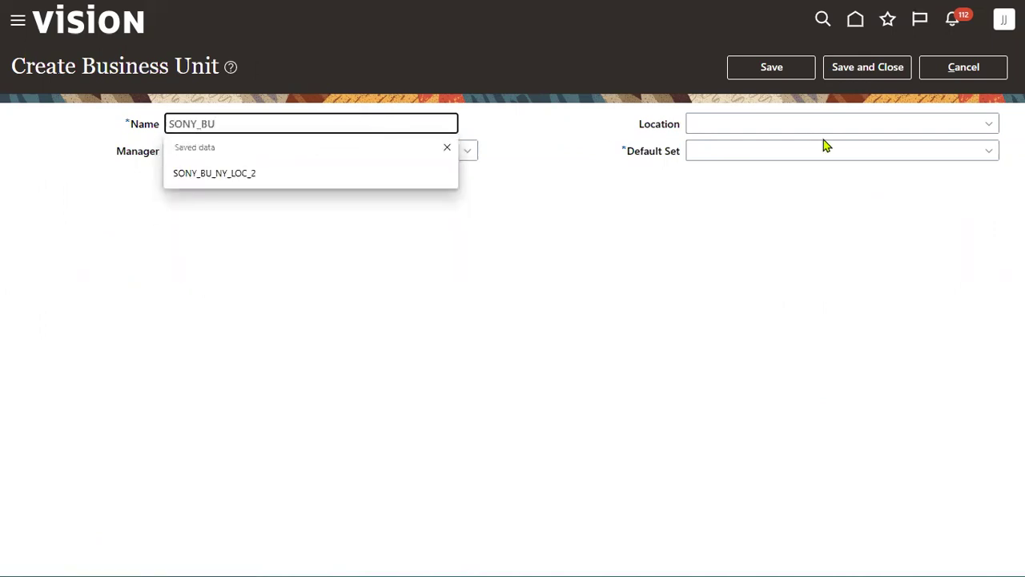
click(824, 131)
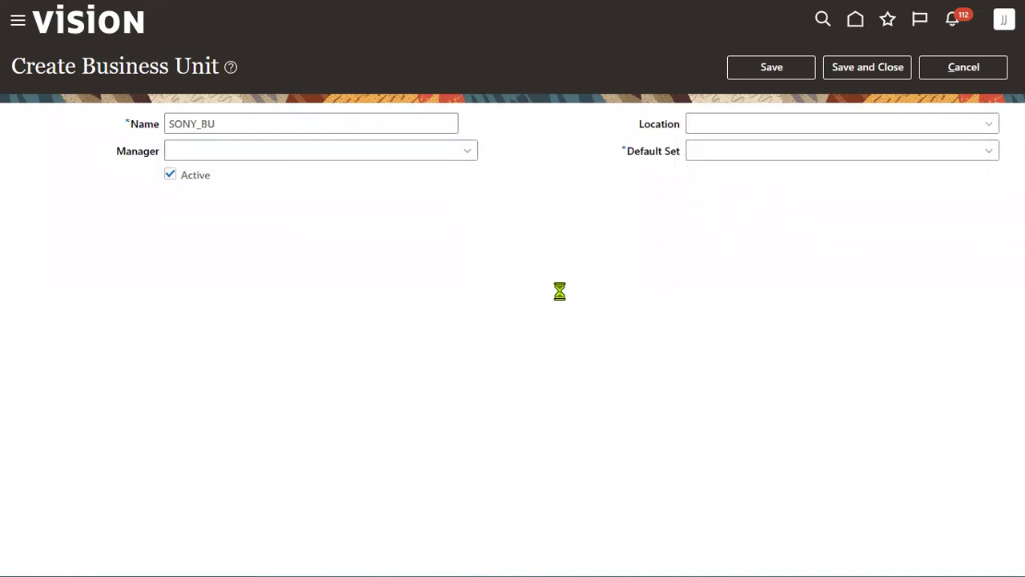
click(708, 373)
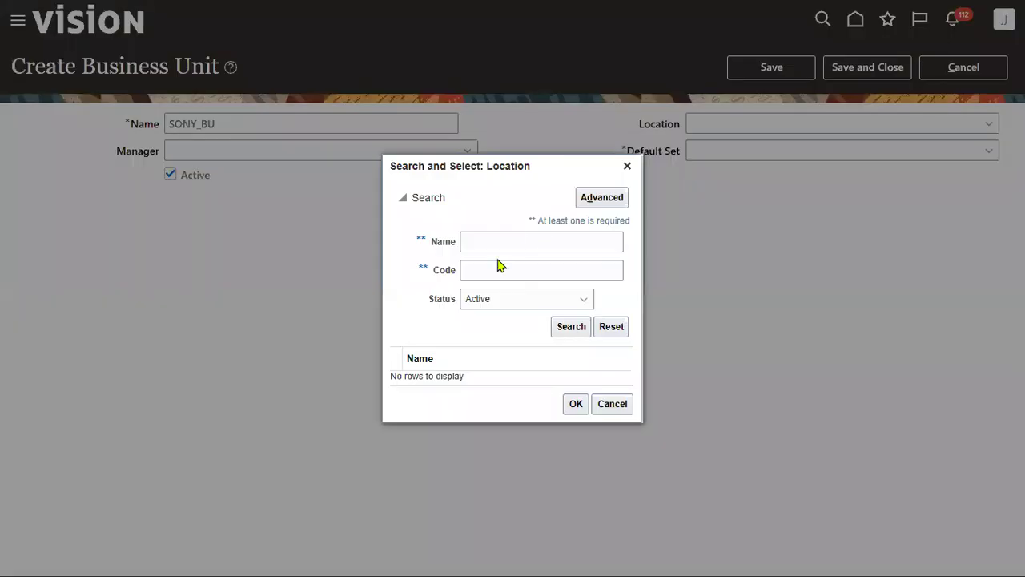
click(504, 243)
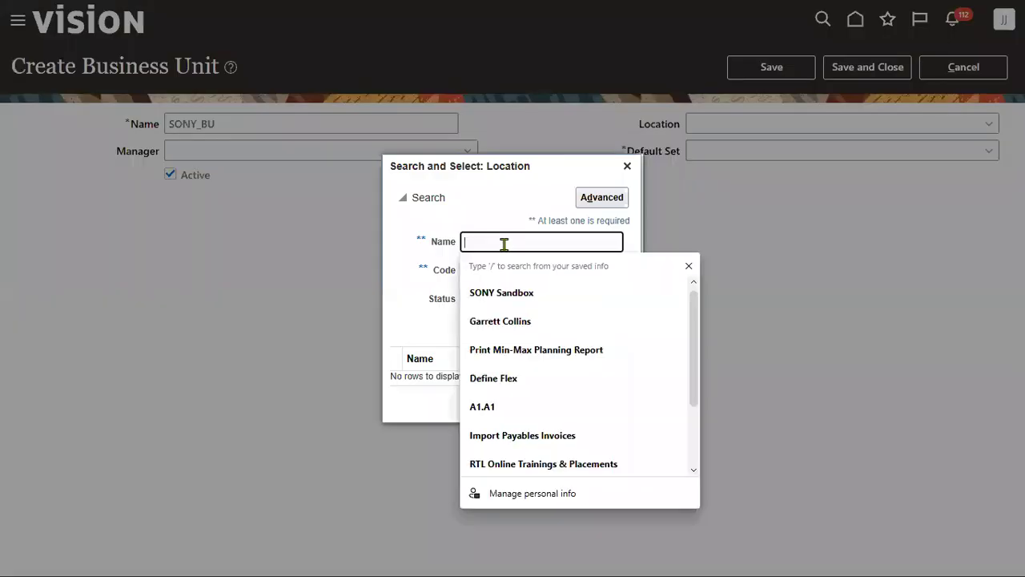
text(SONY)
key(Return)
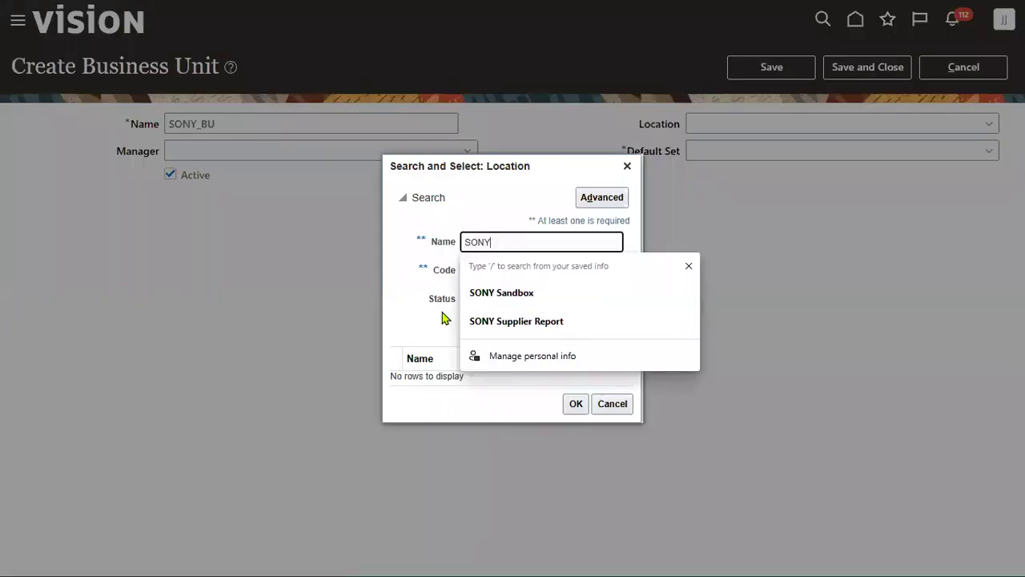
click(430, 363)
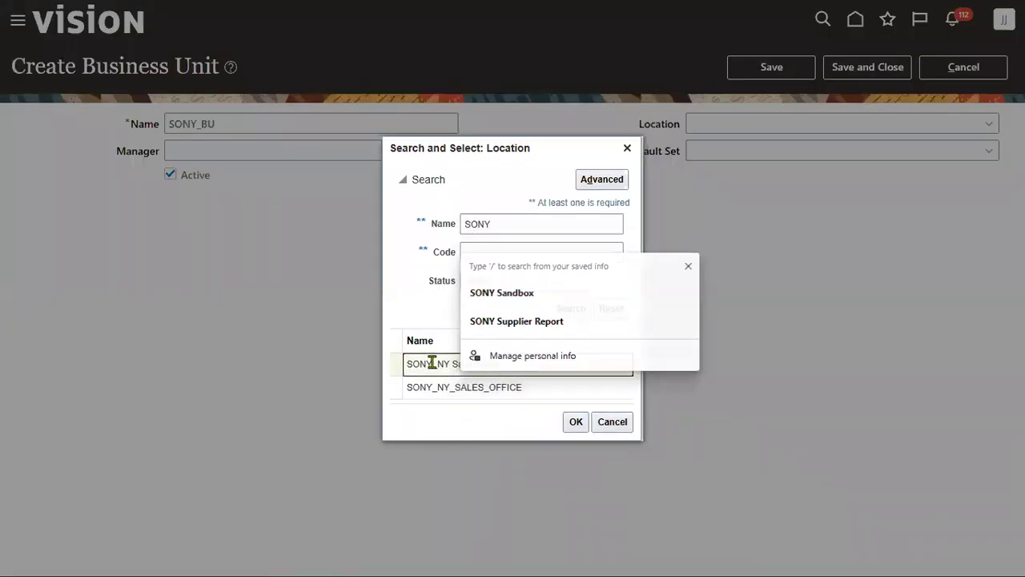
click(498, 389)
click(576, 422)
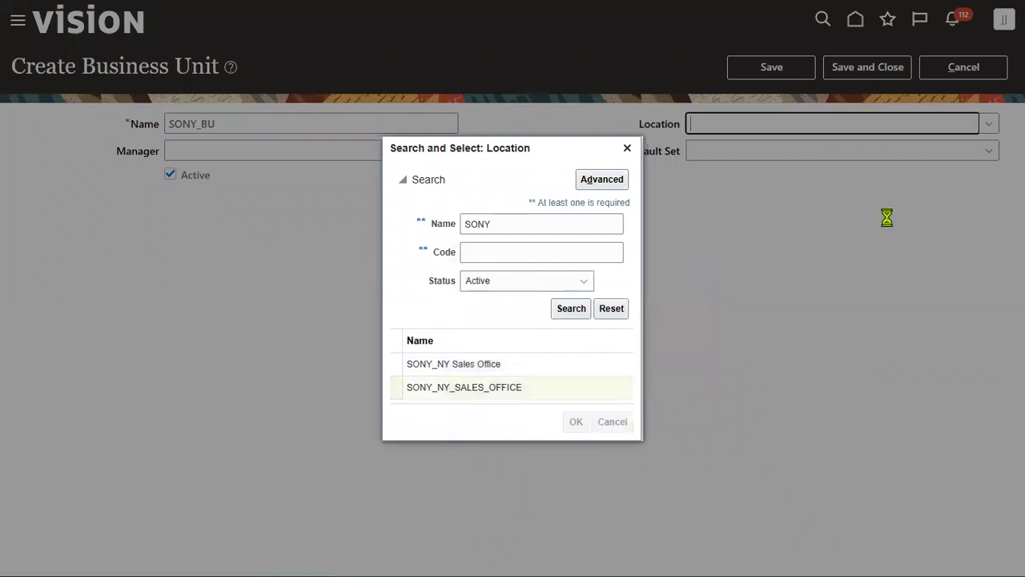
Set the default set to COMMON and save the business unit
click(870, 149)
click(803, 192)
click(854, 67)
key(alt+Tab)
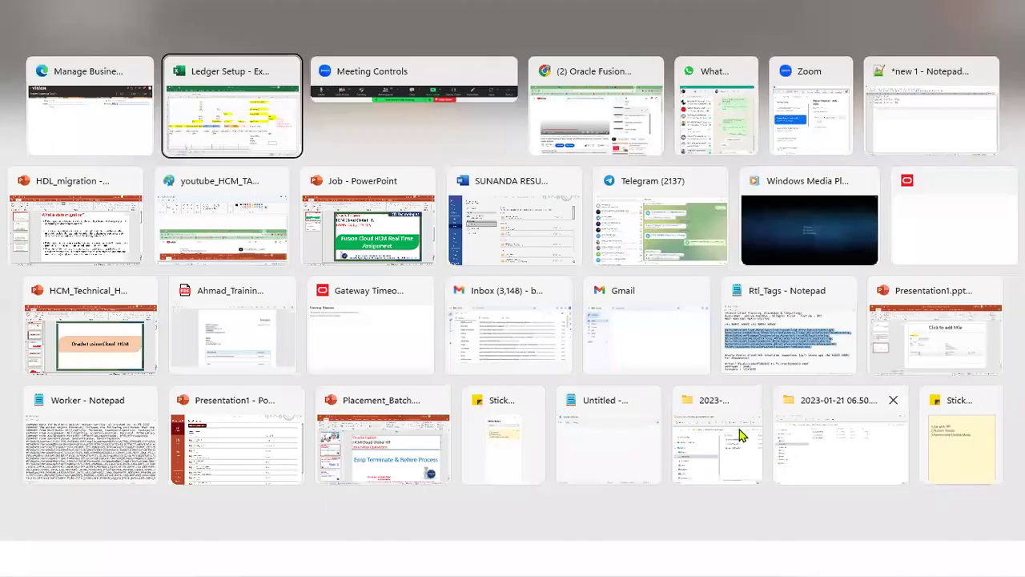
Mark Create Business Unit, Assign BU=> LE and Manage Users as Yes in C22–C24
click(451, 441)
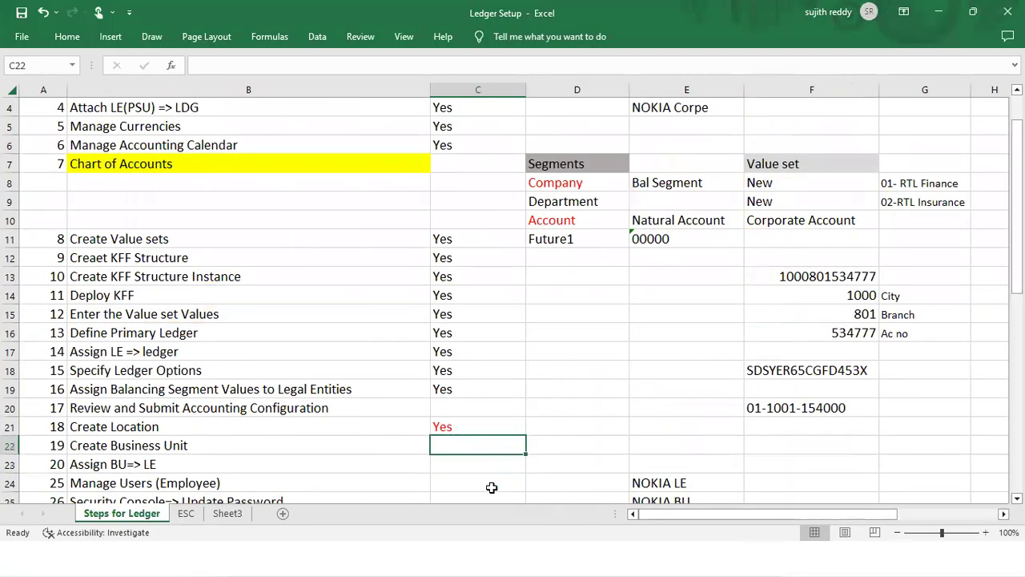
scroll(490, 486, down, 1)
text(Yes)
key(Return)
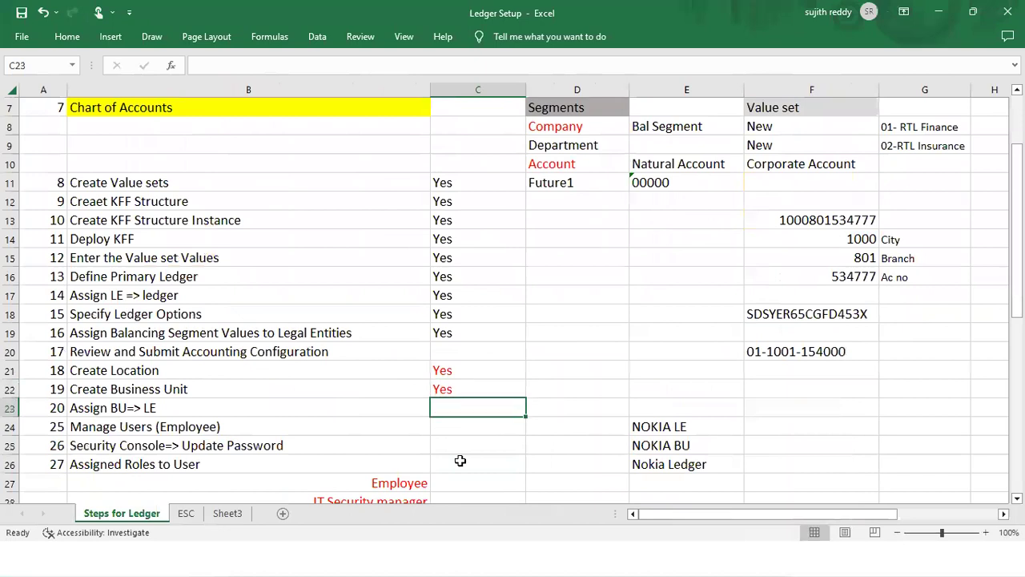
text(Yes)
key(Return)
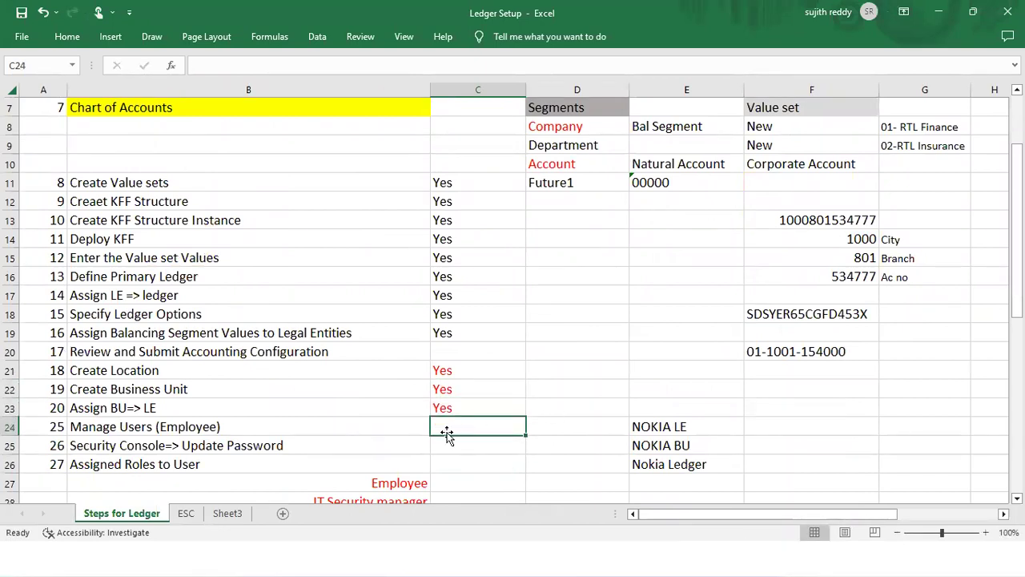
text(Yes)
click(532, 445)
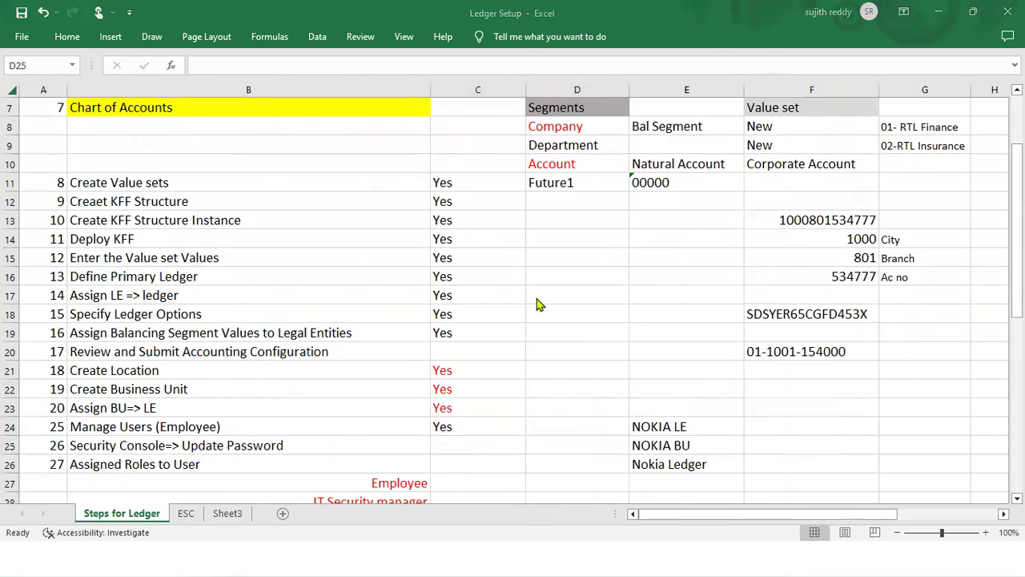
key(alt+Tab)
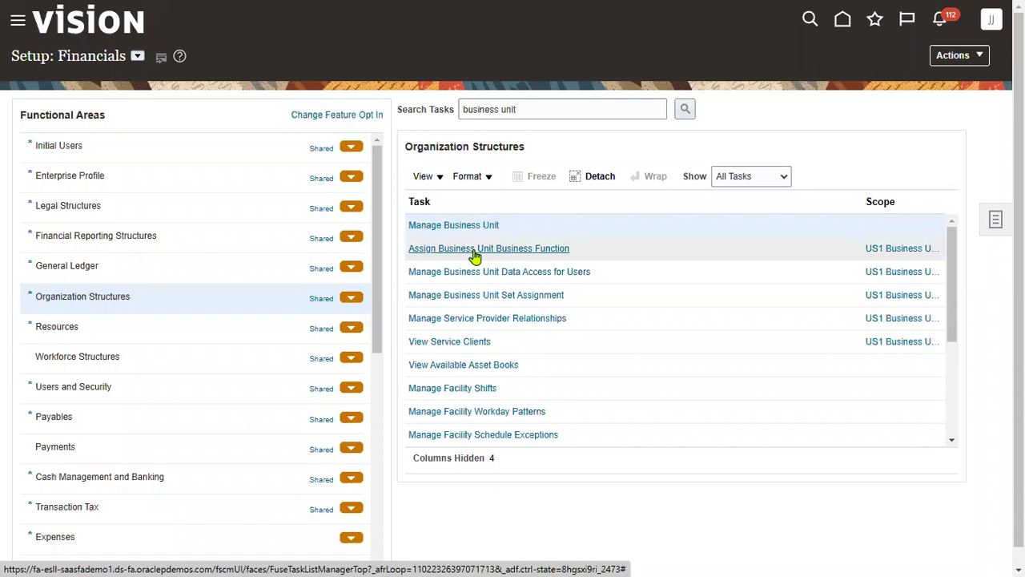
Scope the Assign Business Unit Business Function task to SONY_BU
click(597, 253)
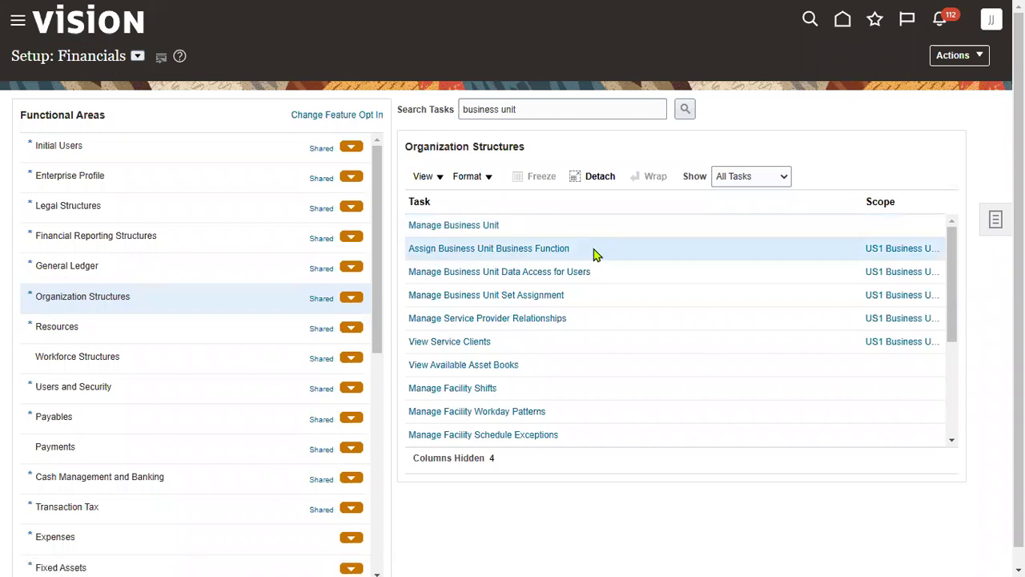
click(885, 249)
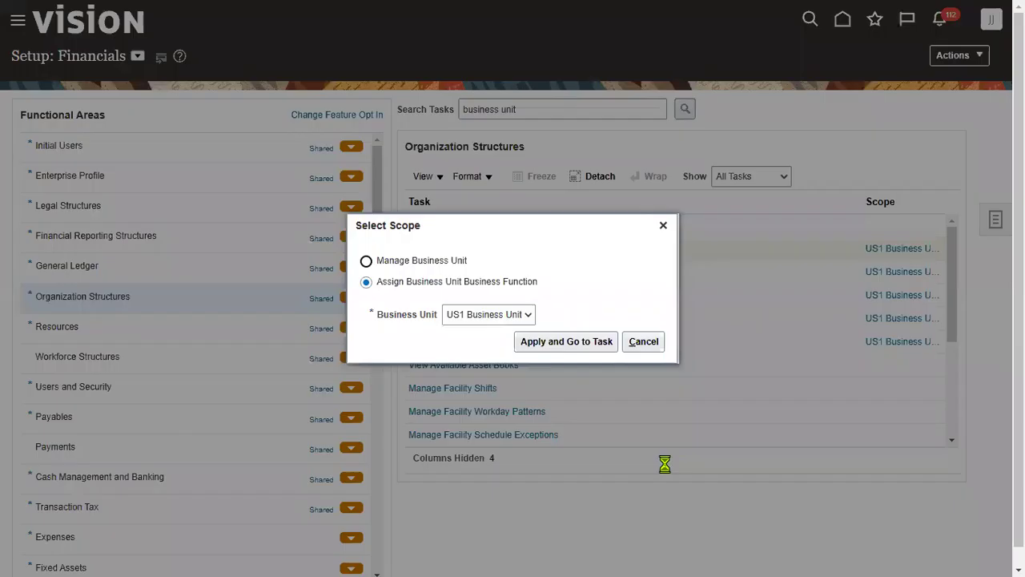
click(489, 314)
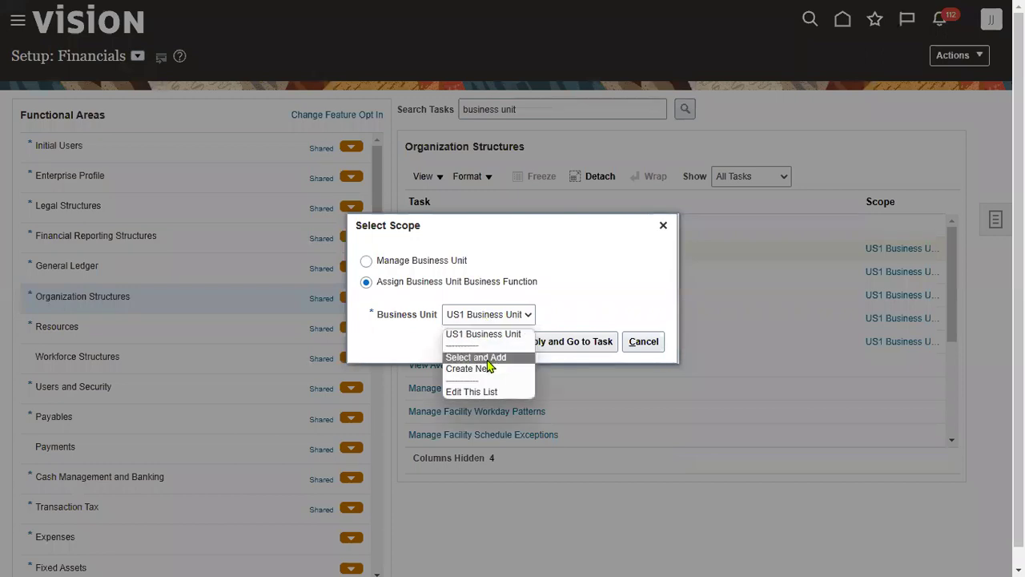
click(488, 357)
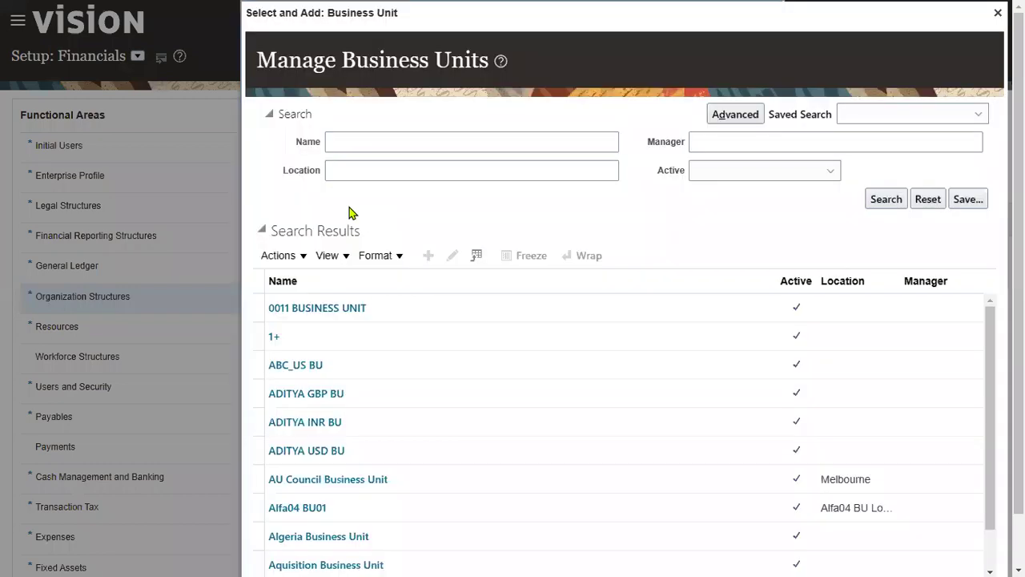
click(371, 141)
text(SONY)
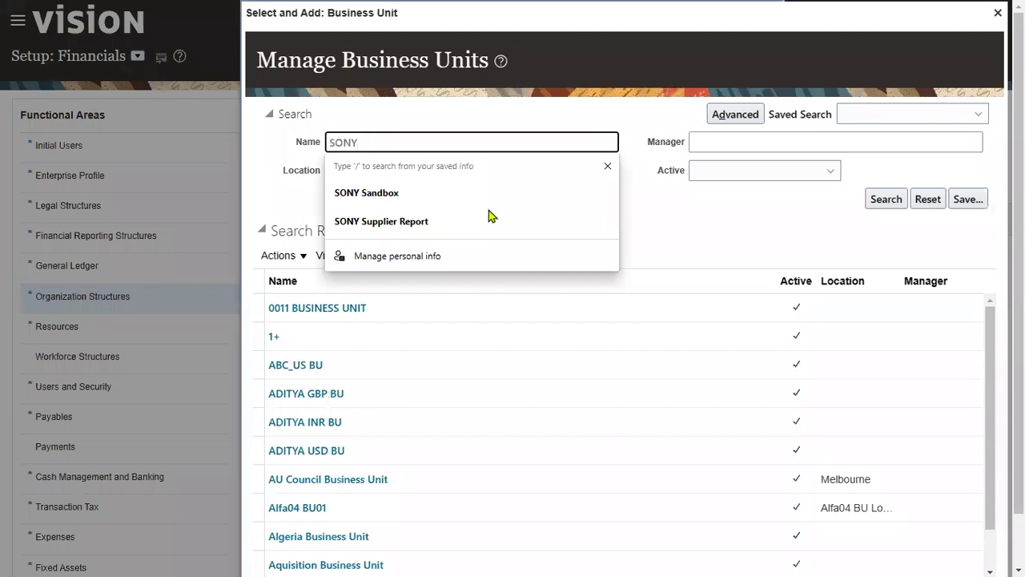
key(Return)
click(303, 524)
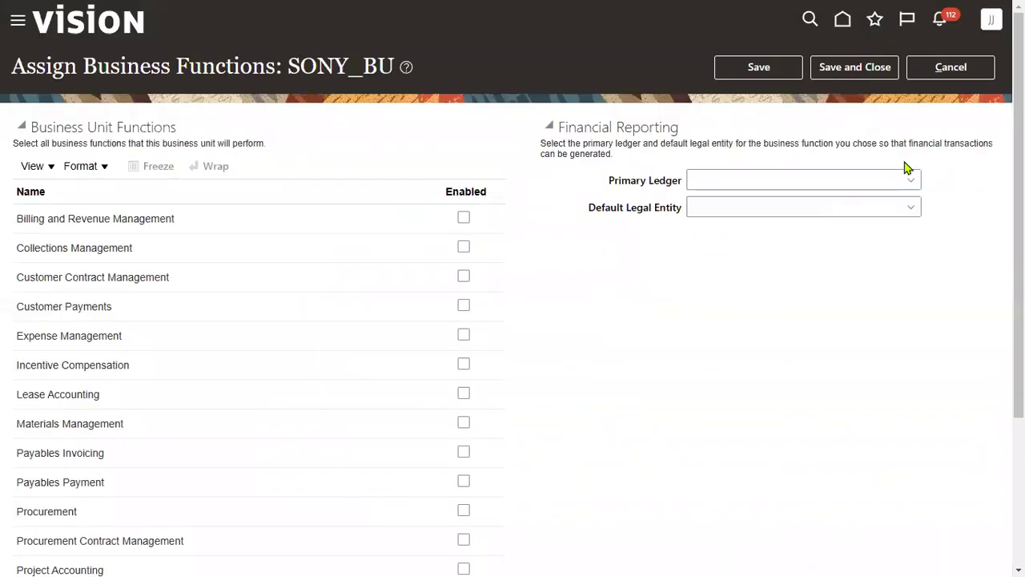
Set SONY Primary Ledger as SONY_BU's primary ledger and save the assignment
click(689, 211)
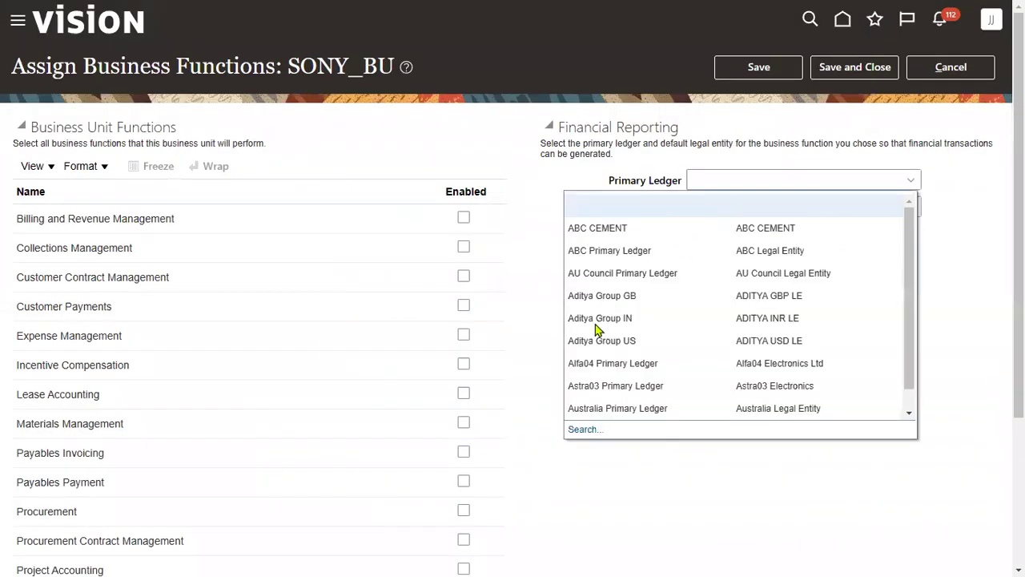
click(586, 429)
click(505, 255)
text(SONY)
key(Return)
click(497, 362)
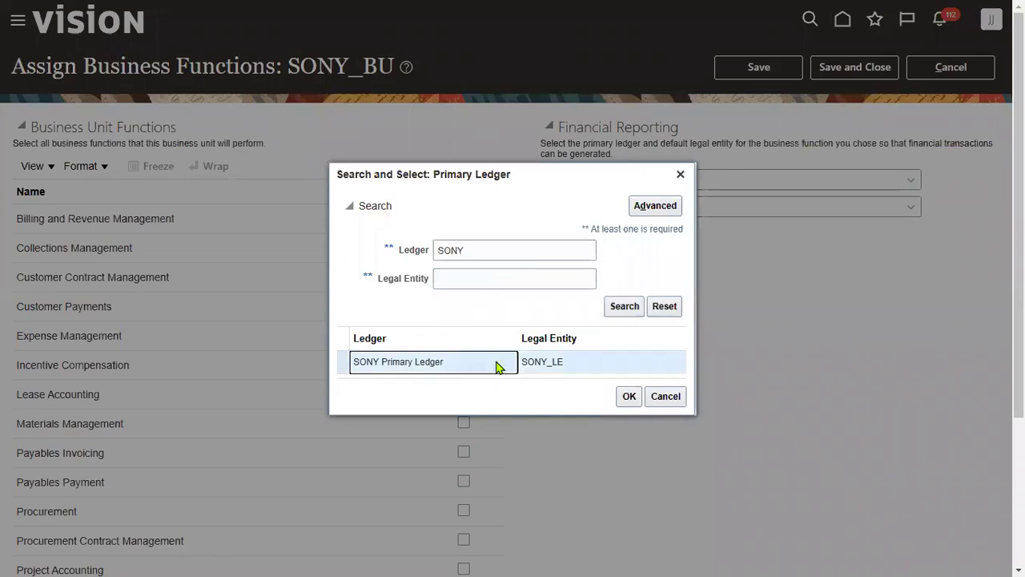
click(629, 397)
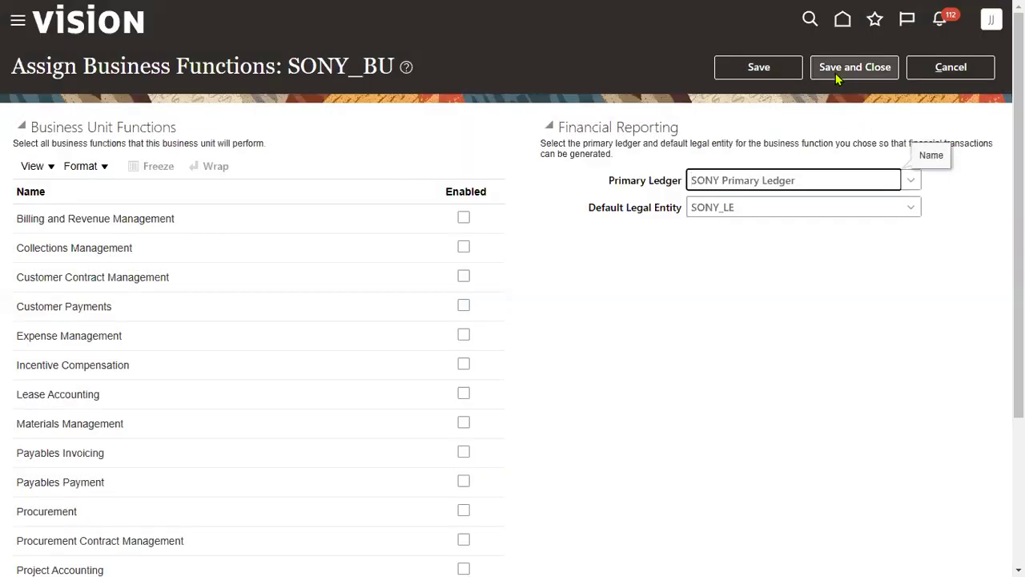
click(835, 70)
Check the Ledger Setup workbook, then return to Oracle and select the task search text
key(alt+Tab)
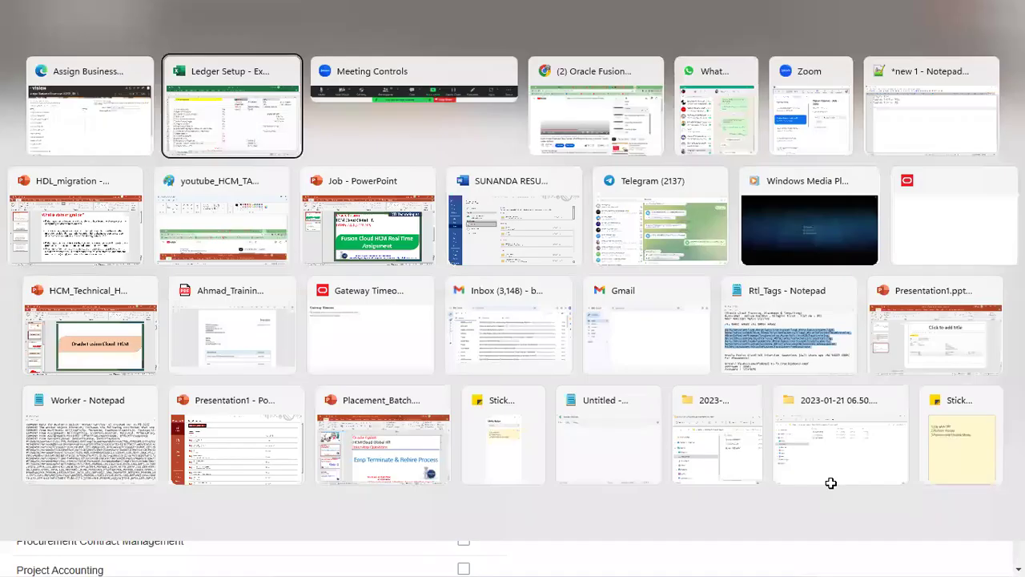
click(465, 446)
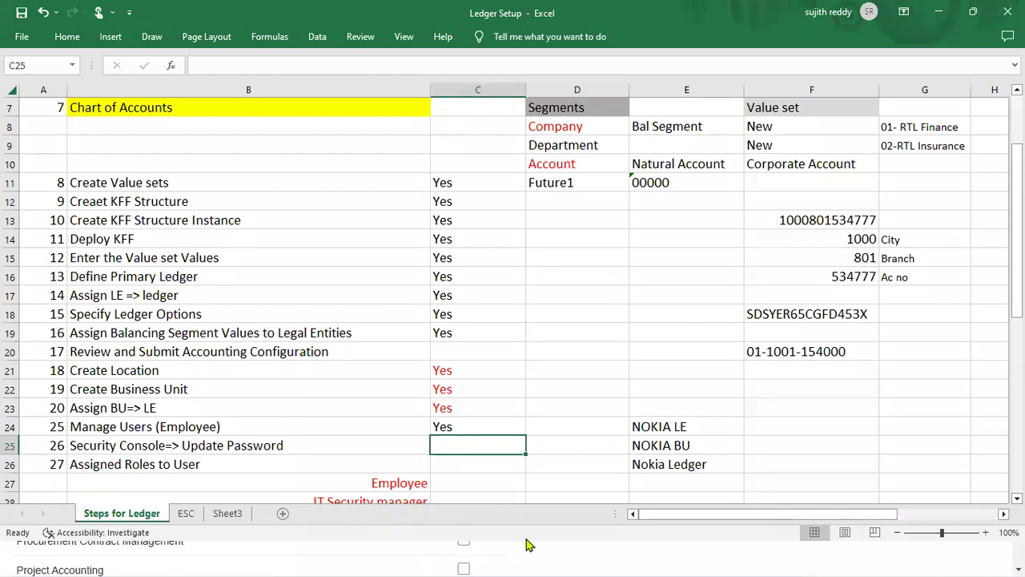
key(alt+Tab)
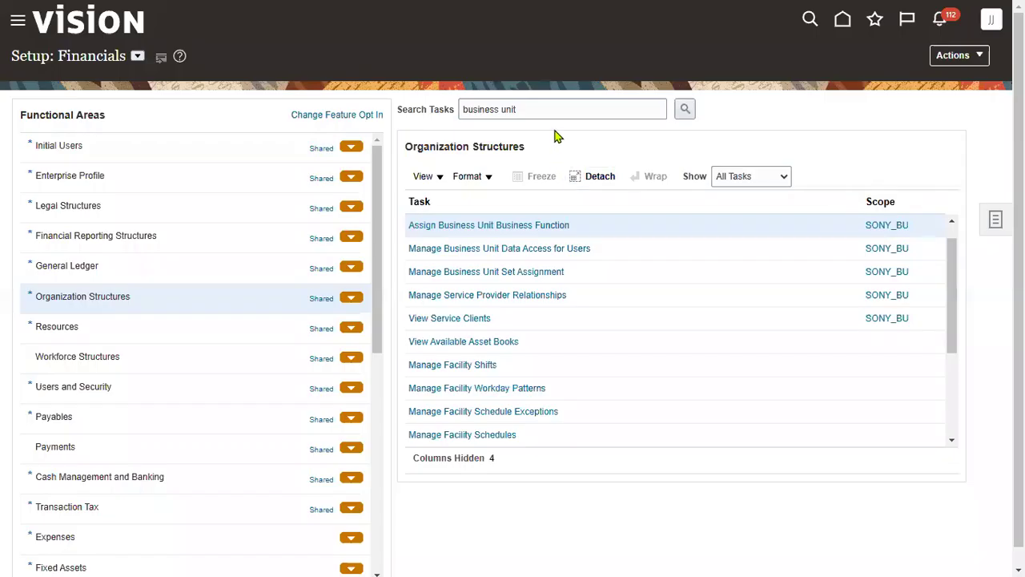
triple_click(541, 105)
Find the Manage Users setup task and start creating a new user
text(MANA)
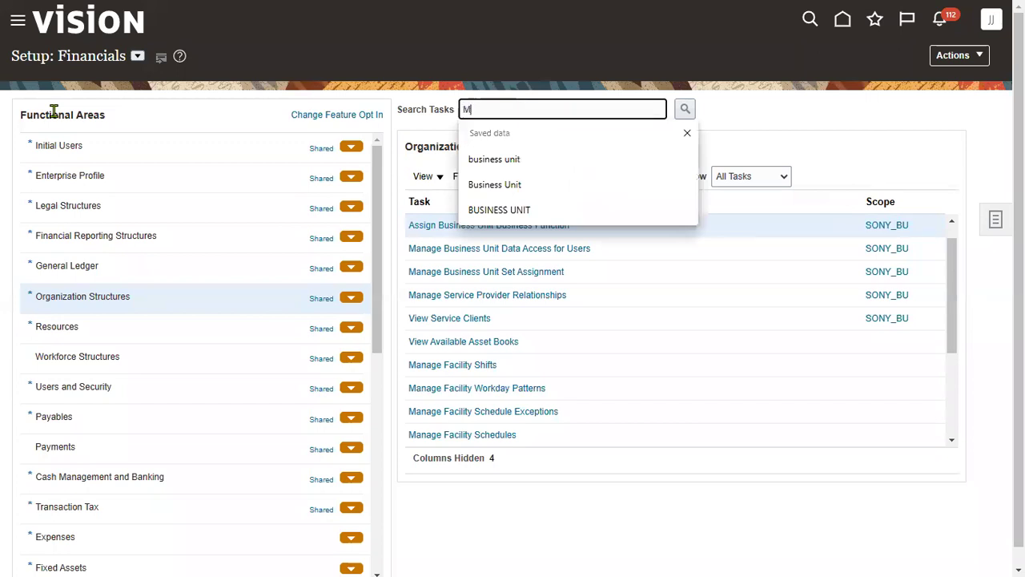
click(488, 162)
click(685, 109)
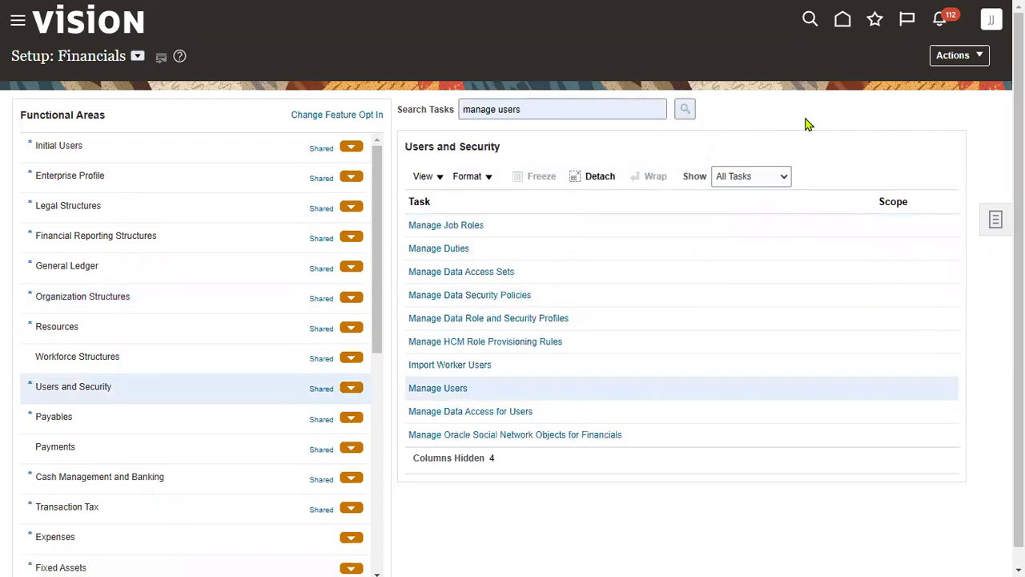
click(451, 388)
click(87, 151)
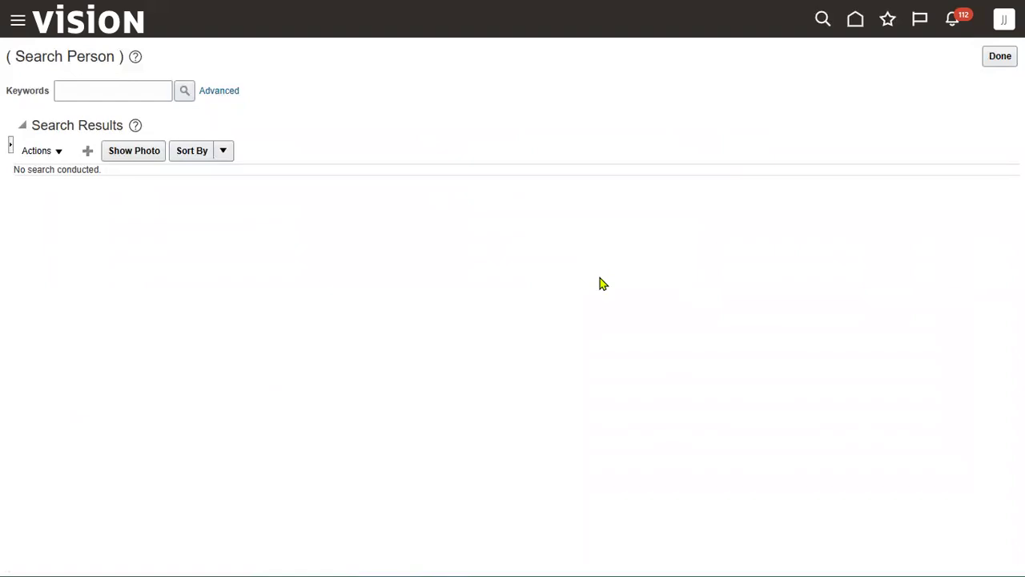
Enter the new user's last name, first name and e-mail address
click(232, 155)
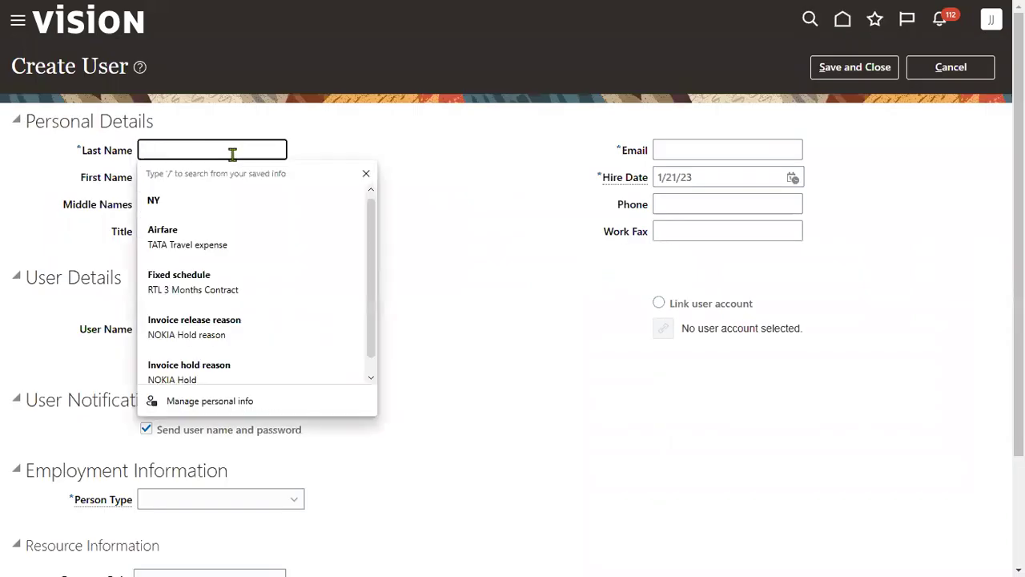
key(Tab)
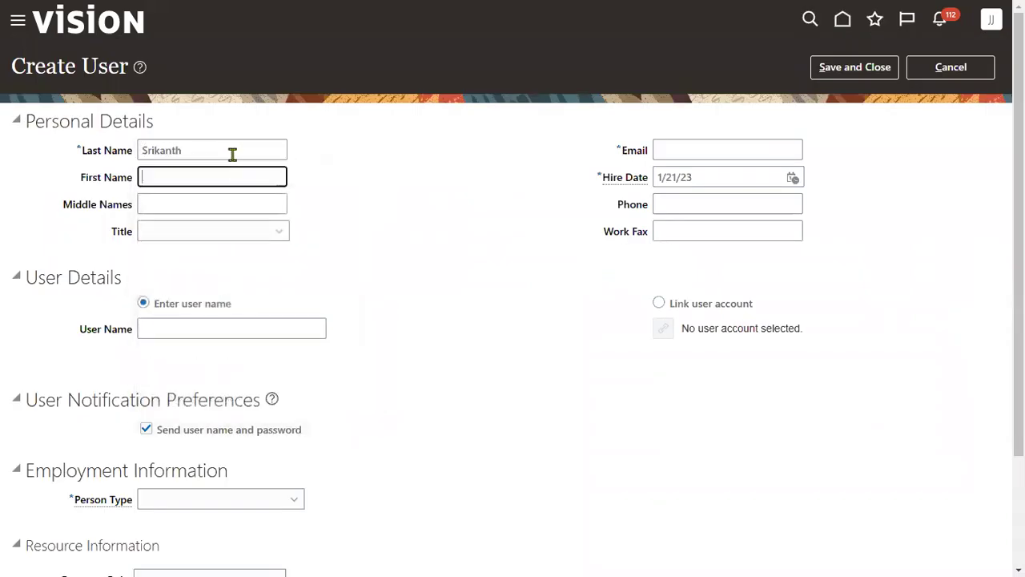
key(shift+Tab)
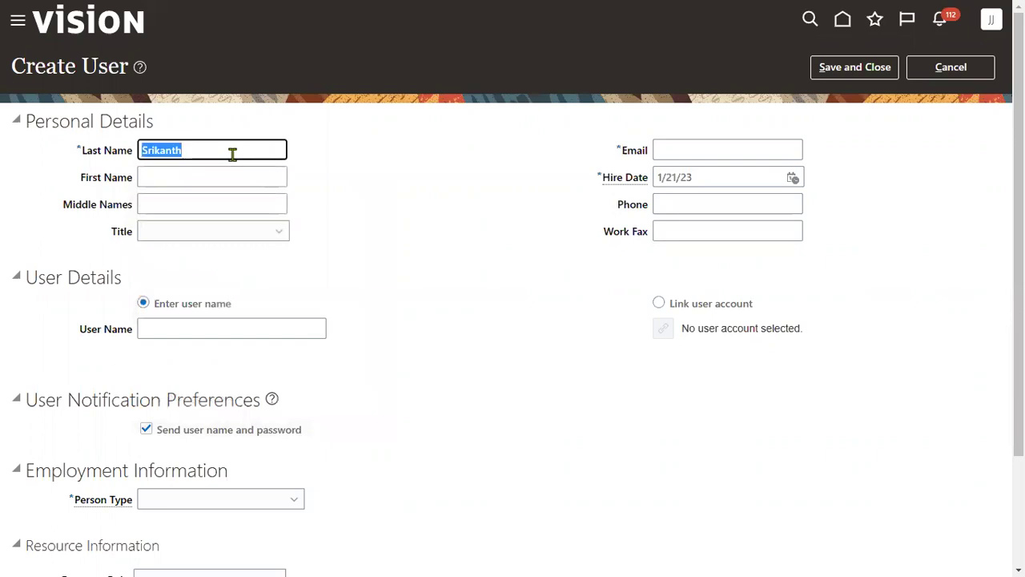
key(Tab)
text(S)
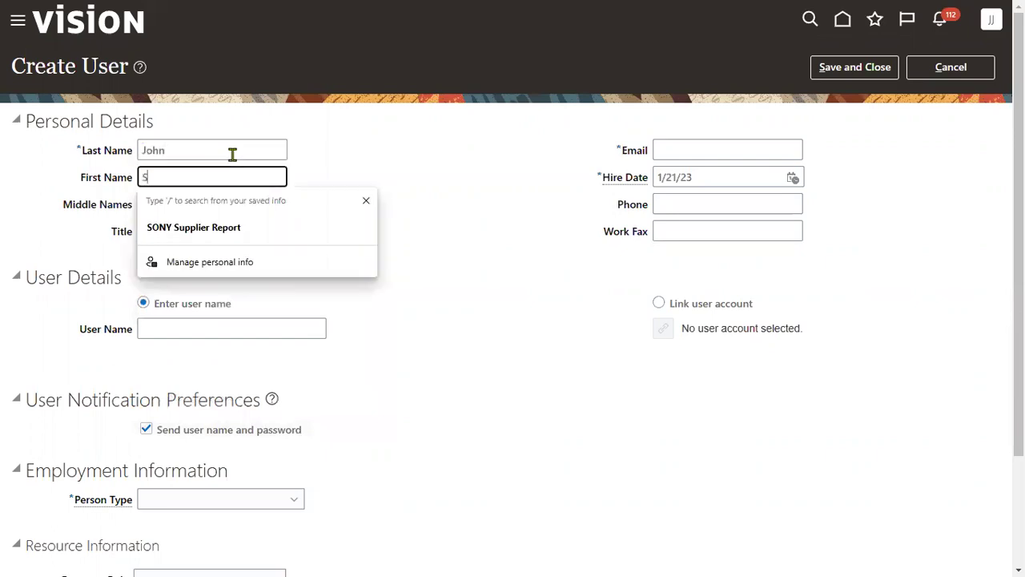
text(ree)
key(Tab)
key(Tab)
key(Tab)
key(shift+Tab)
text(k)
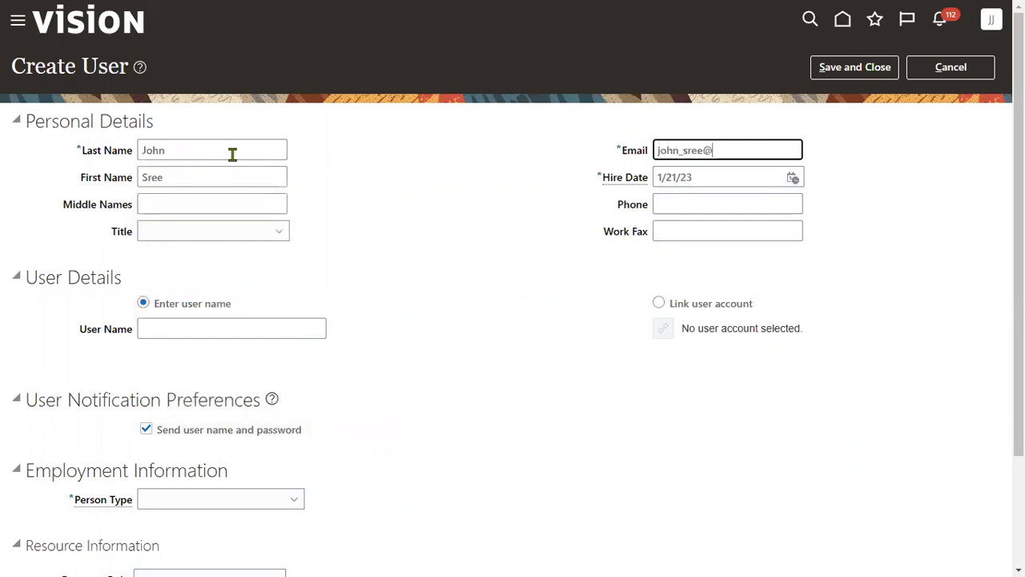
text(com)
key(Tab)
key(Tab)
key(Tab)
key(Tab)
key(Tab)
key(Tab)
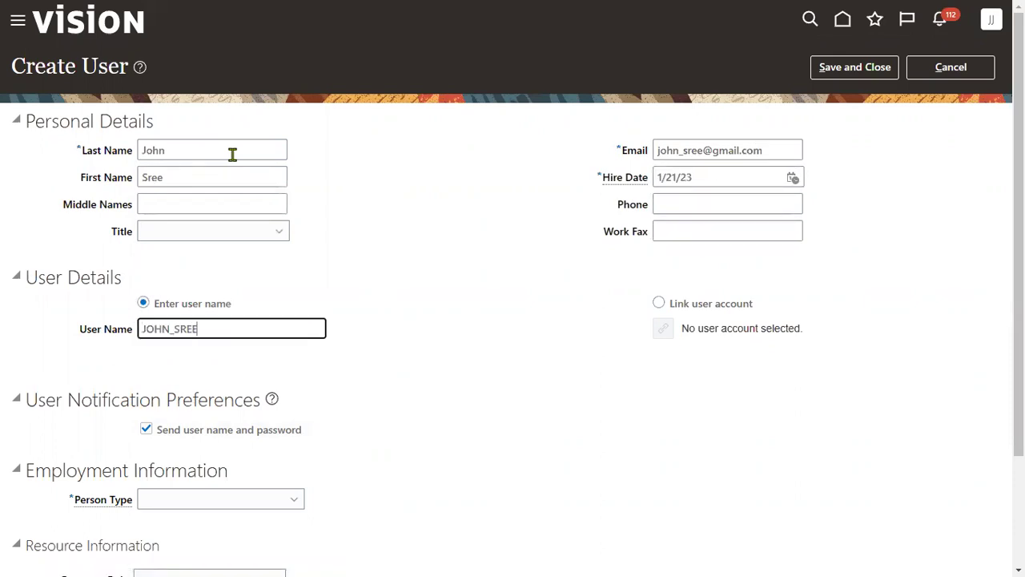
Set person type Employee, legal employer SONY_LE and business unit SONY_BU
scroll(240, 377, down, 2)
click(223, 362)
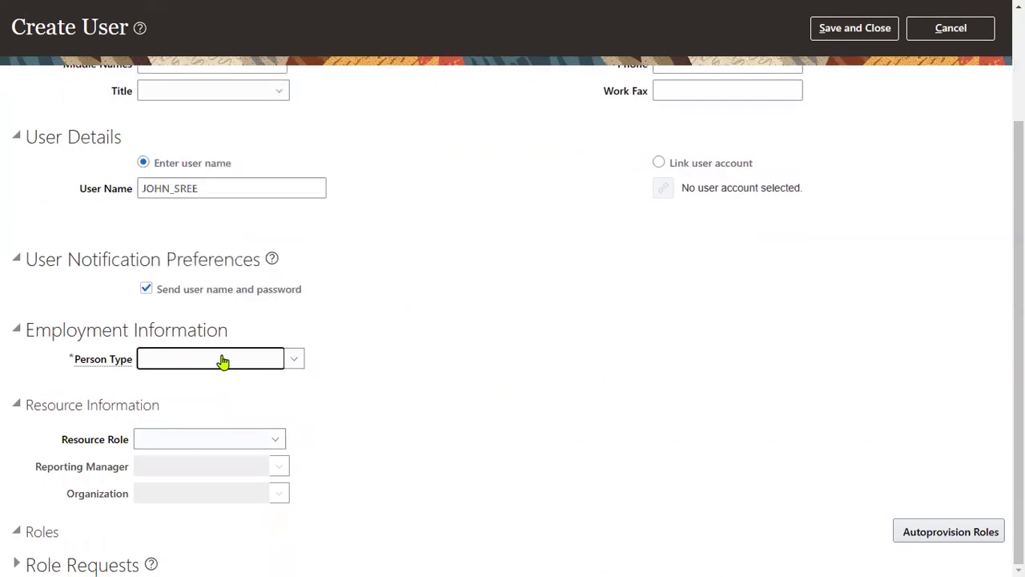
click(195, 178)
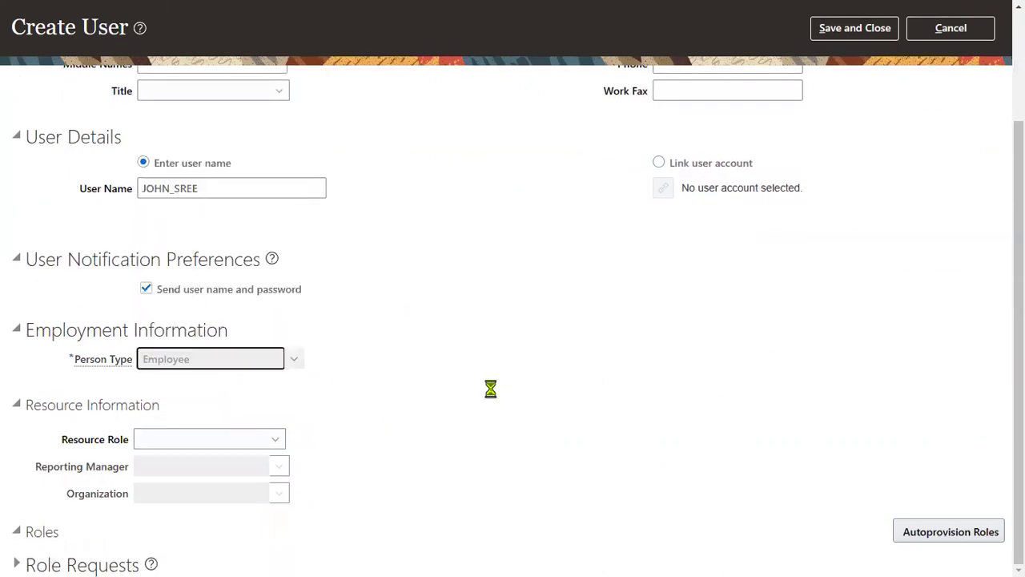
click(206, 385)
text(SONY)
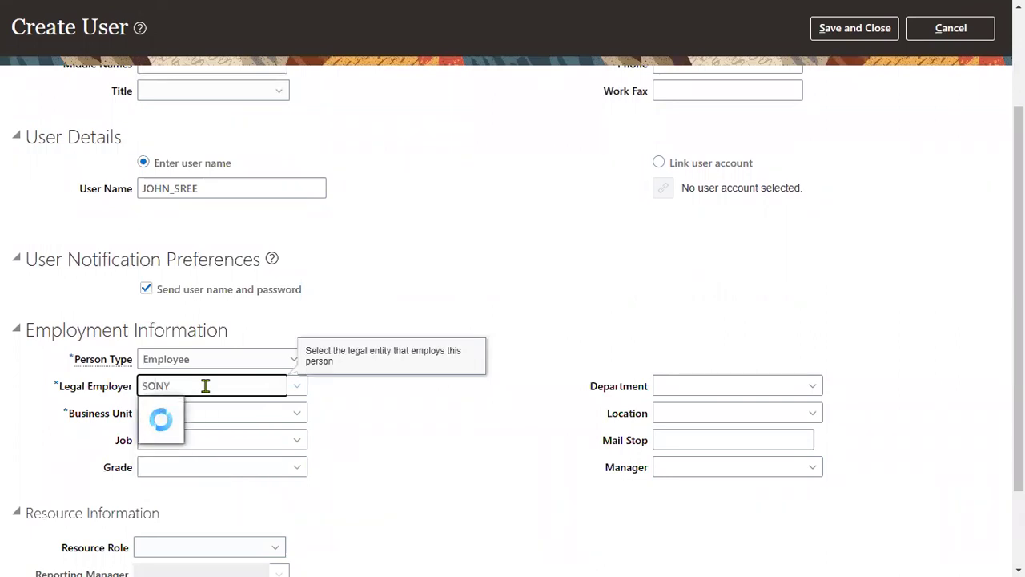
click(194, 415)
text(SON)
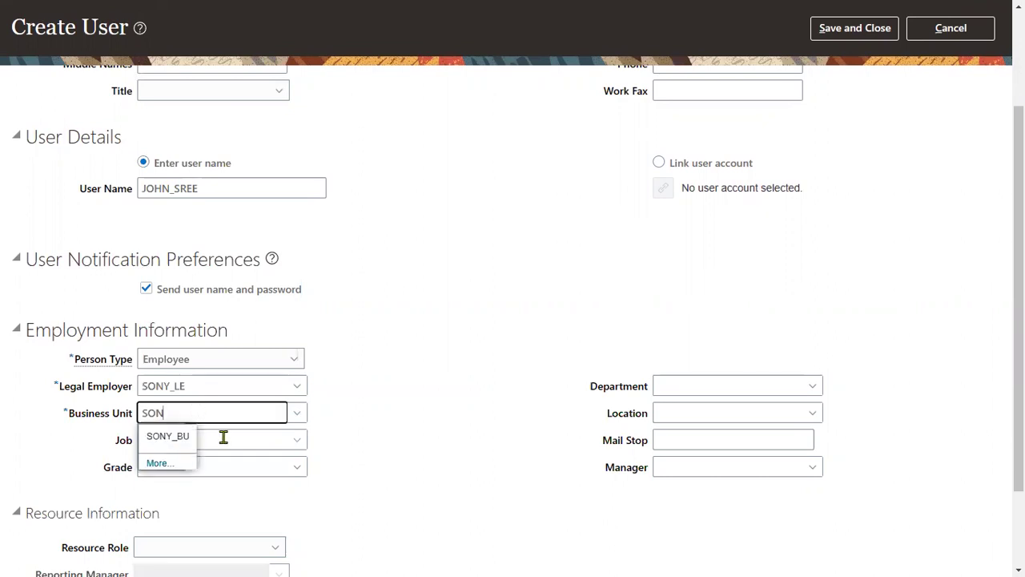
click(179, 440)
scroll(813, 279, up, 3)
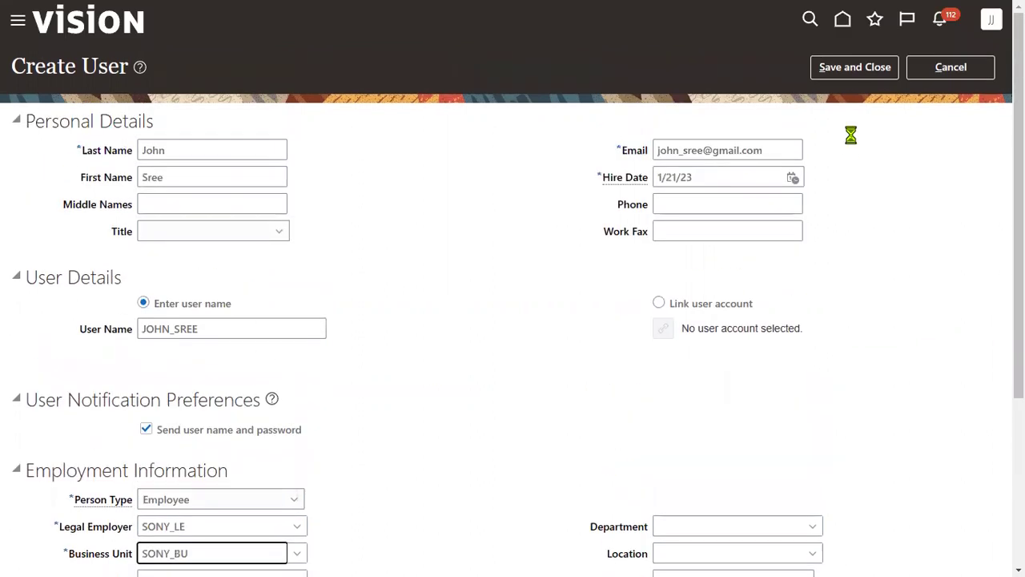
Save the new user, then go to the Security Console's Users page
click(852, 67)
scroll(179, 451, down, 1)
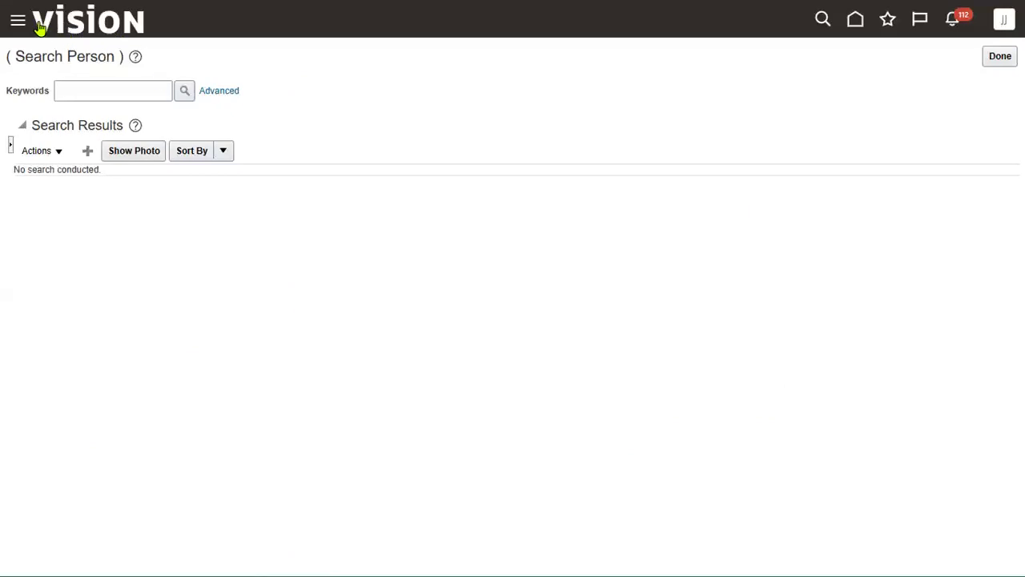
scroll(147, 453, down, 3)
scroll(147, 453, down, 4)
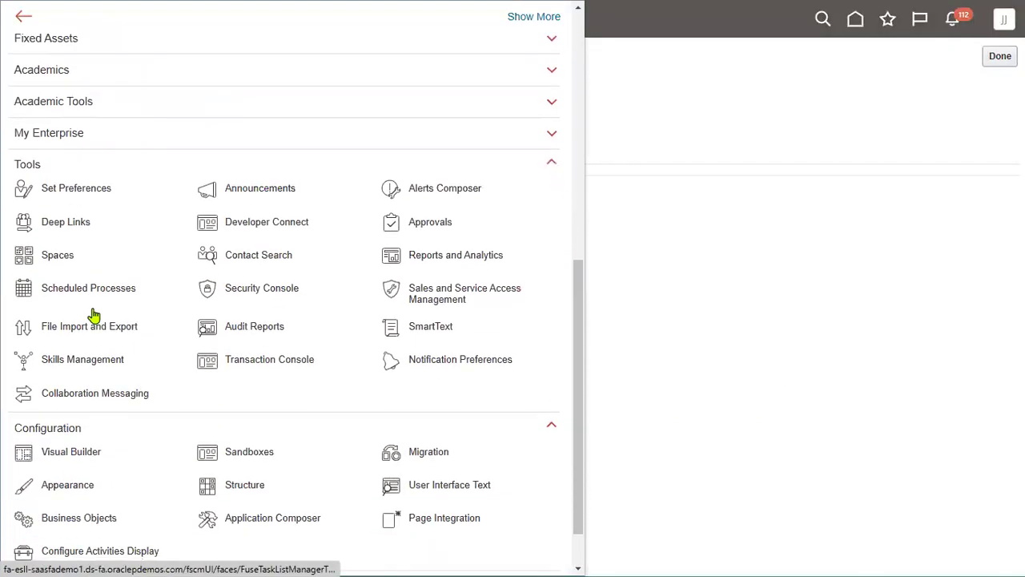
click(256, 293)
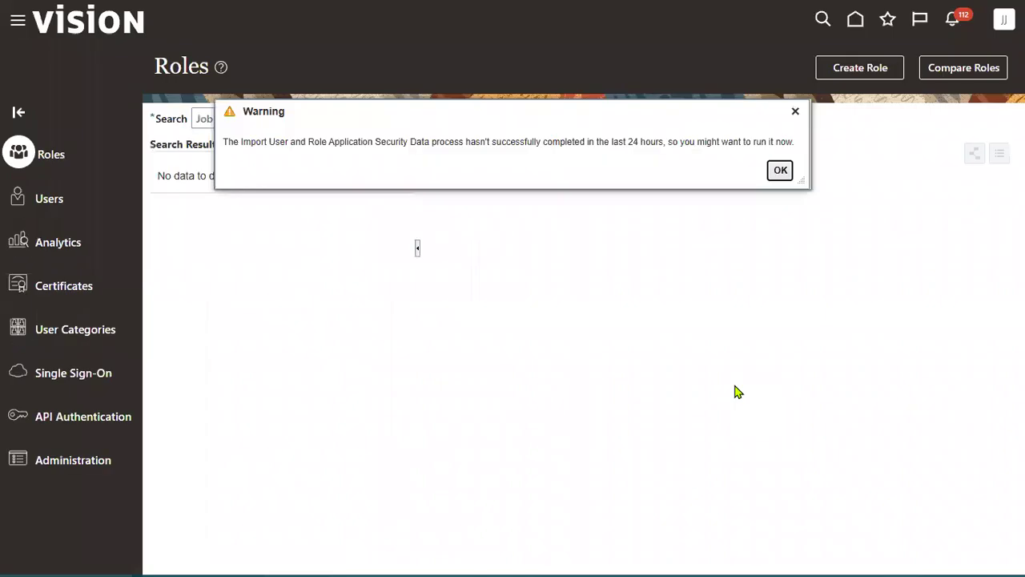
click(781, 172)
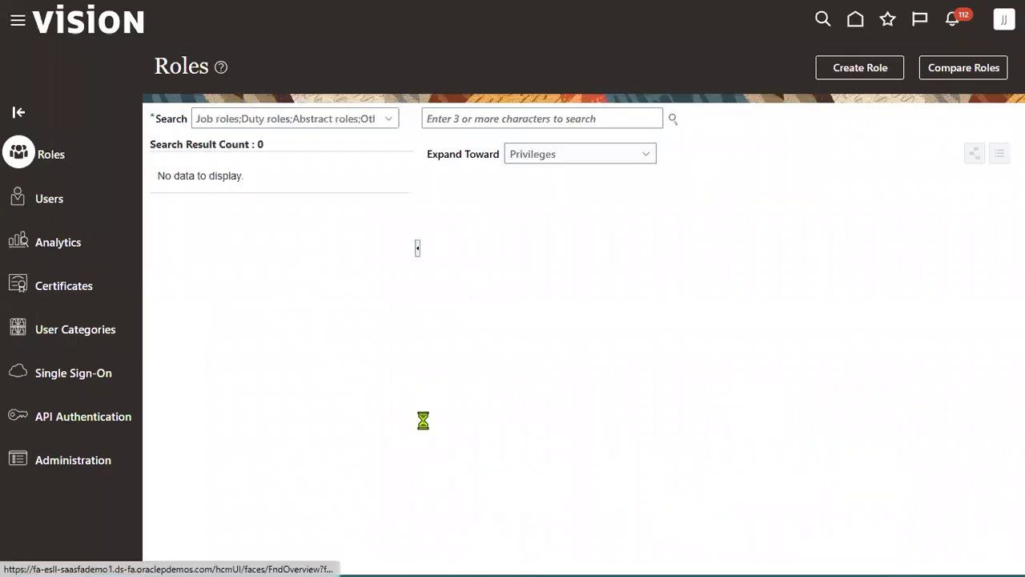
click(600, 117)
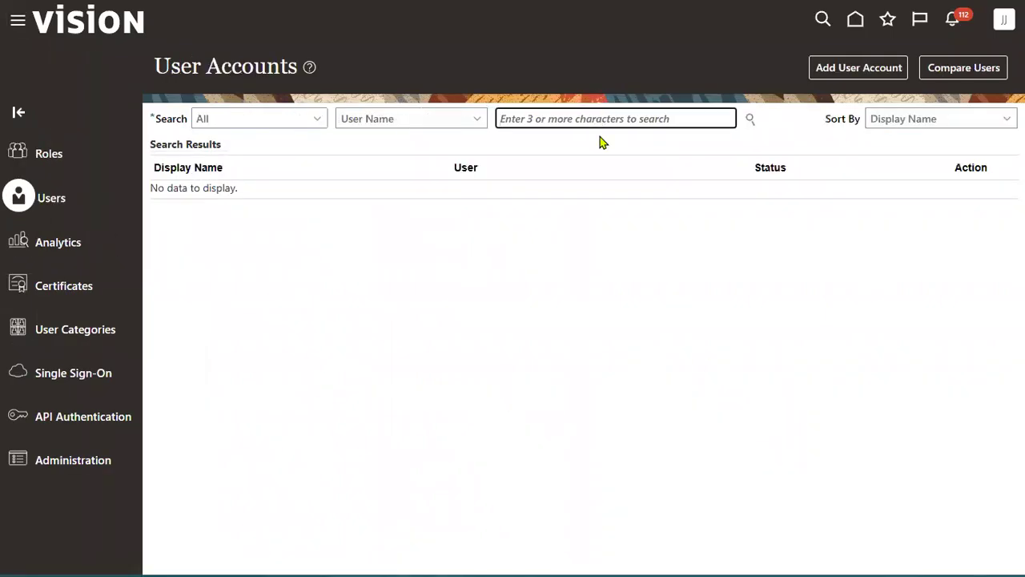
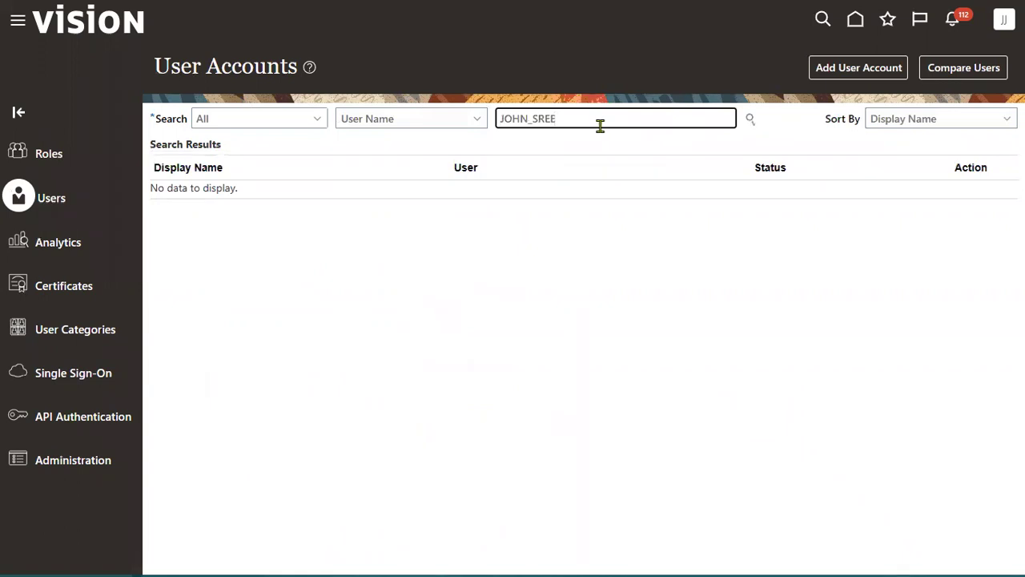
Search for the new user's account and open its details
key(Return)
click(568, 212)
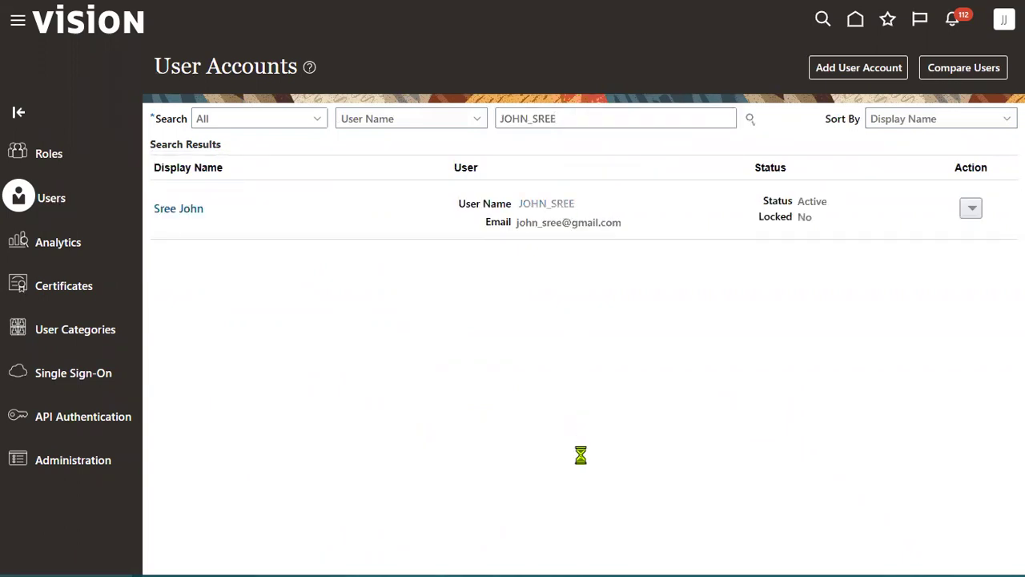
Manually reset the account's password to a new value and apply it
click(770, 70)
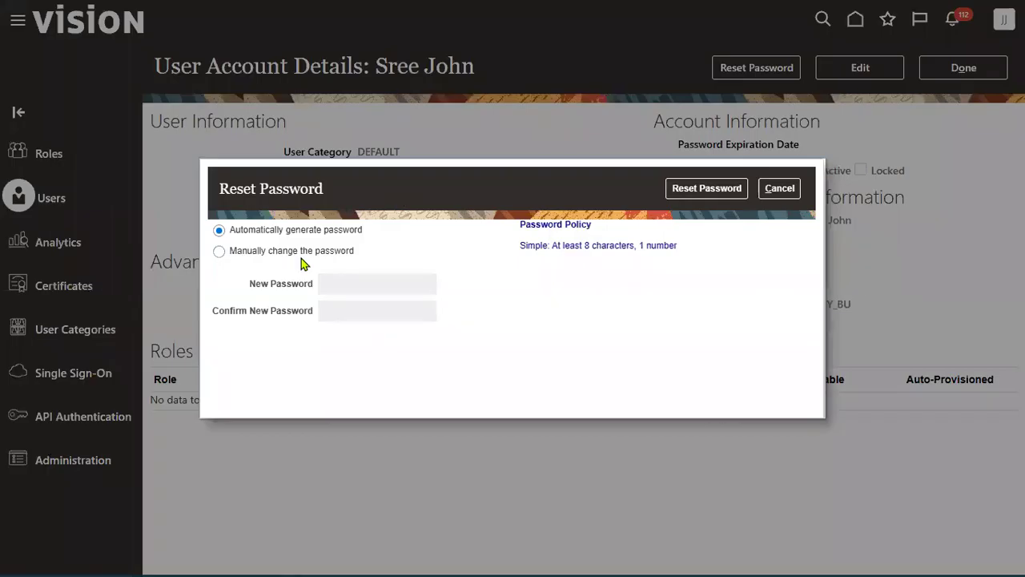
click(302, 256)
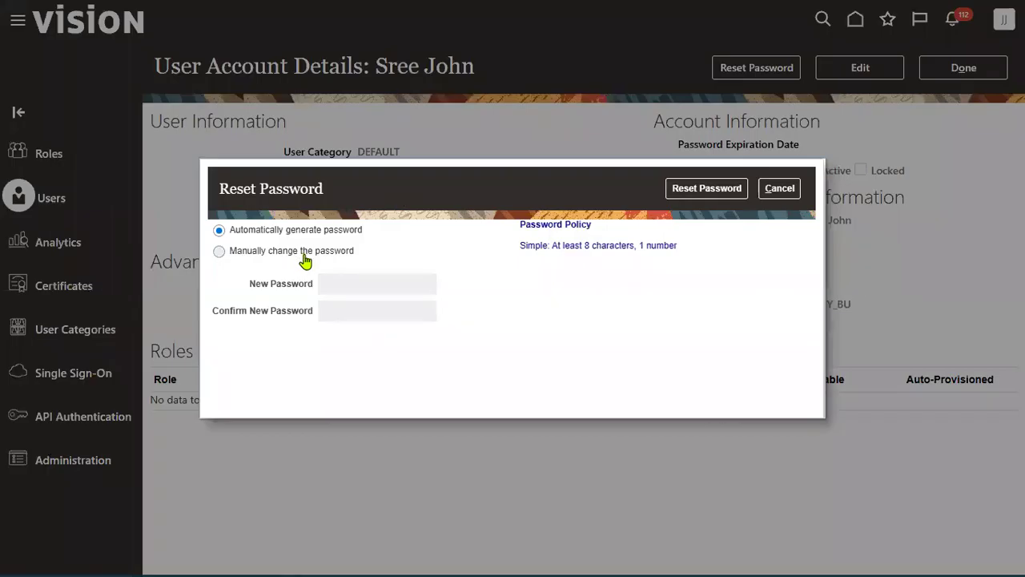
click(363, 281)
text(Wel)
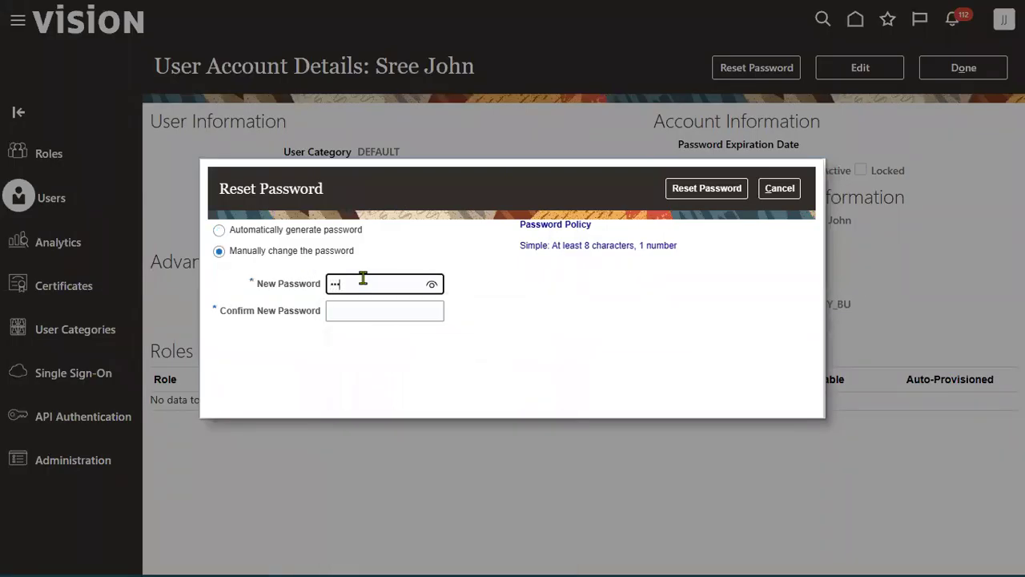
text(come1)
key(Tab)
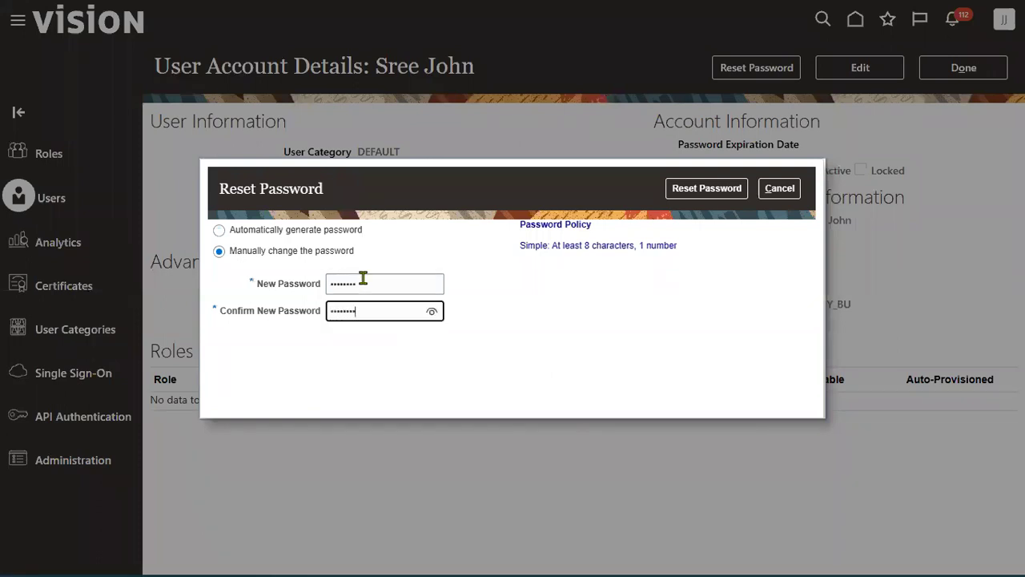
click(671, 198)
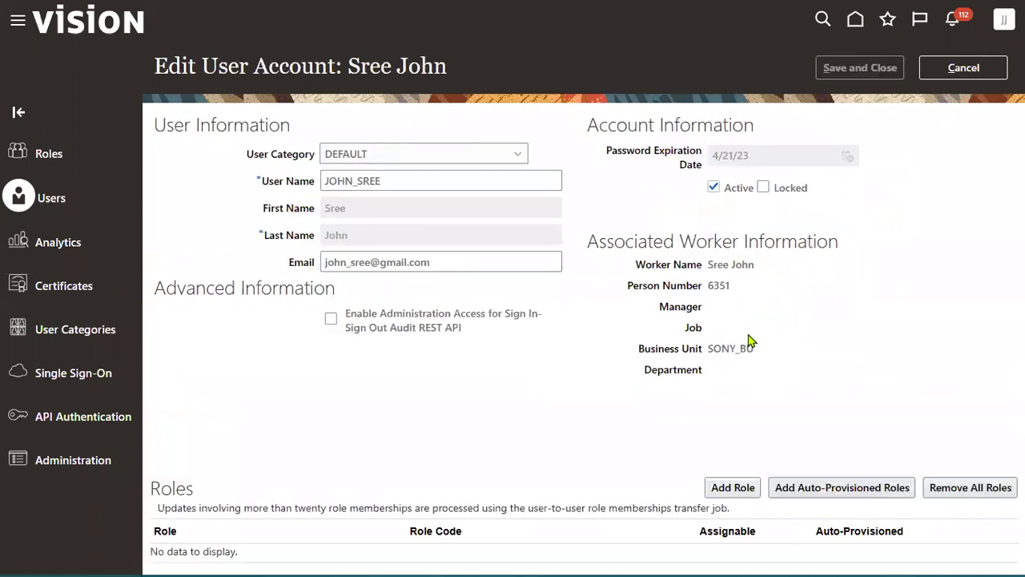
Add the General Accountant role to the user account
click(733, 409)
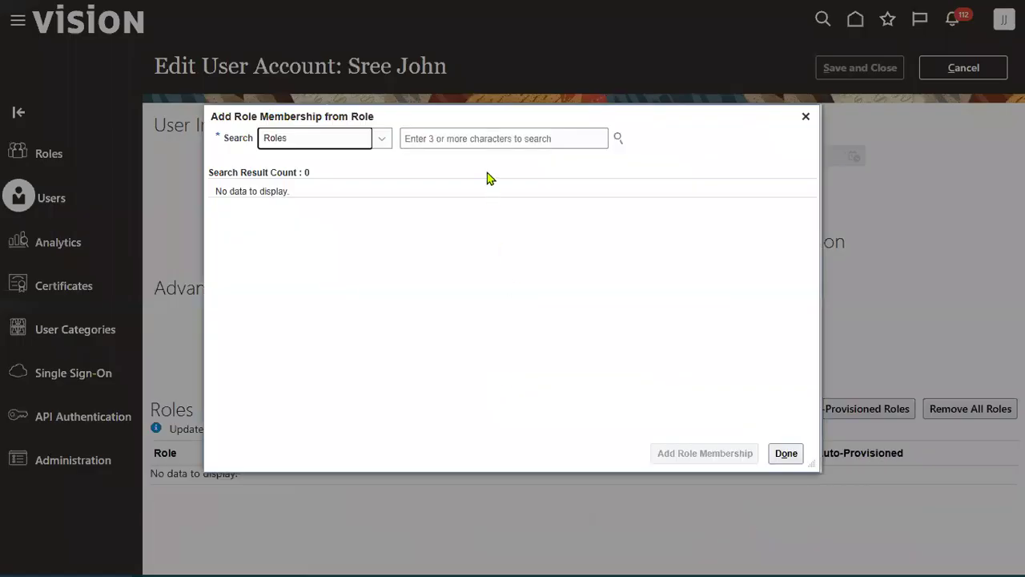
click(476, 139)
text(ORA_GL)
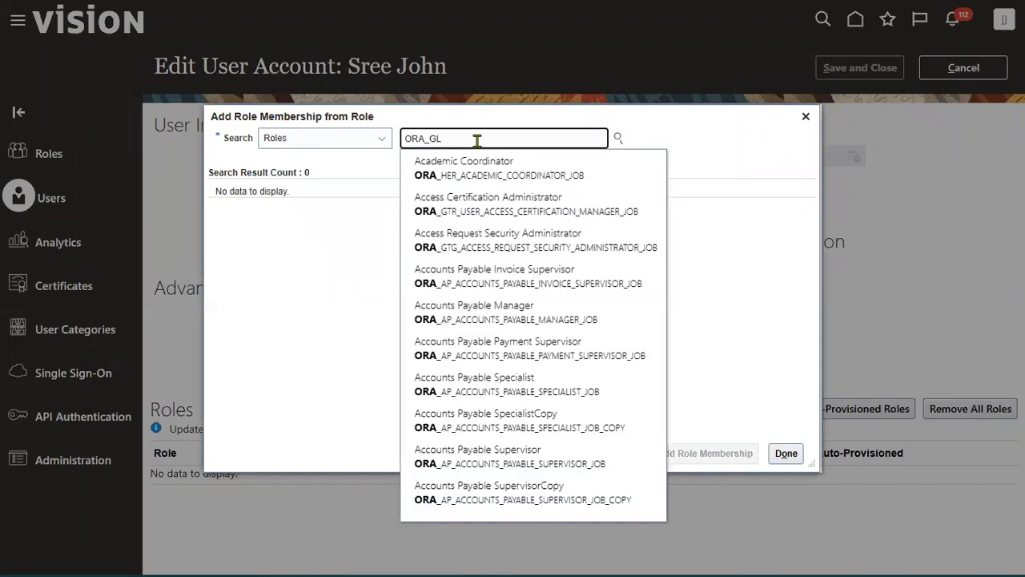
click(487, 213)
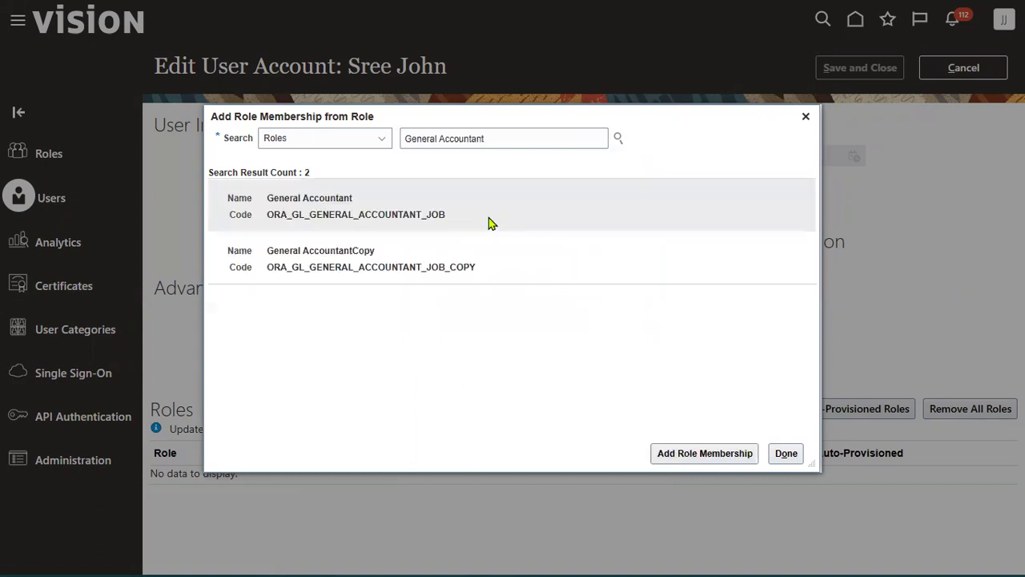
click(704, 451)
Add the General Accounting Manager role and save the user account
key(ctrl+a)
text(OR)
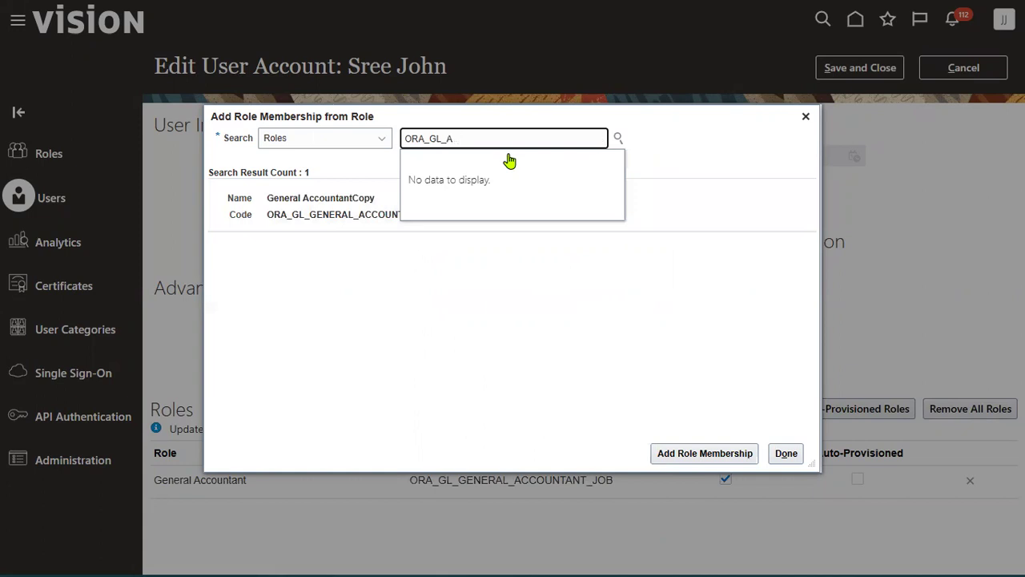
text(GE)
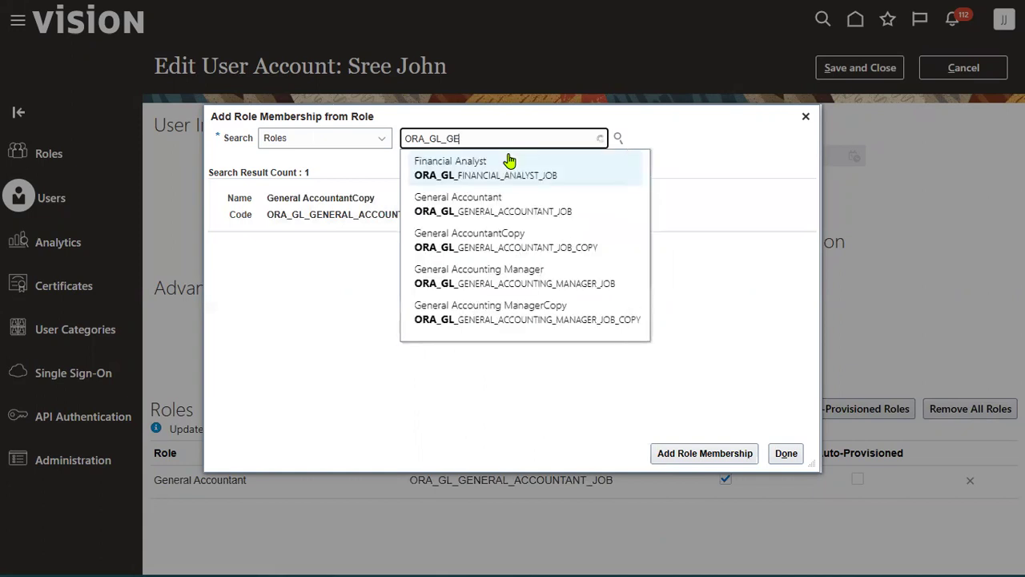
click(521, 246)
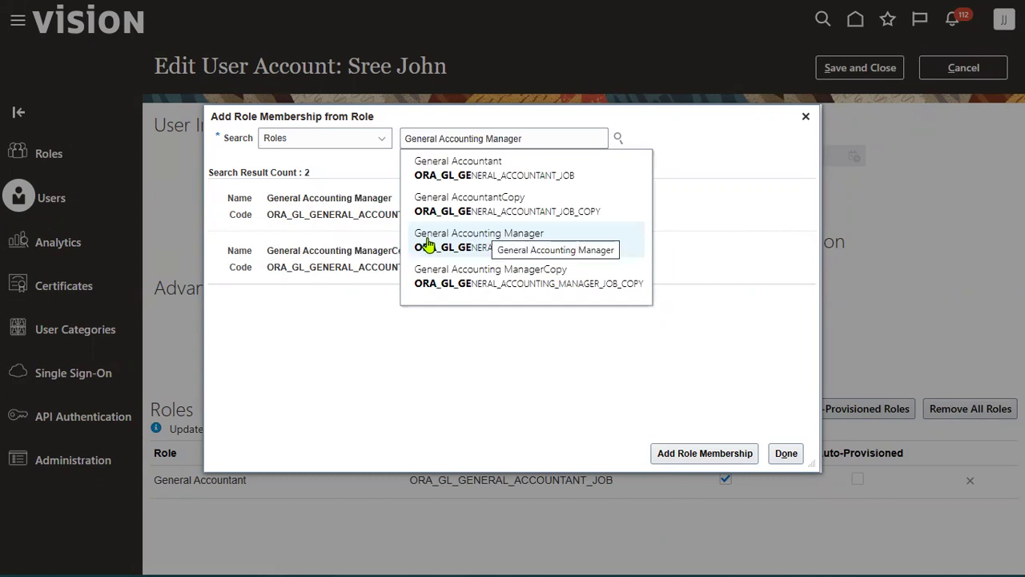
click(686, 452)
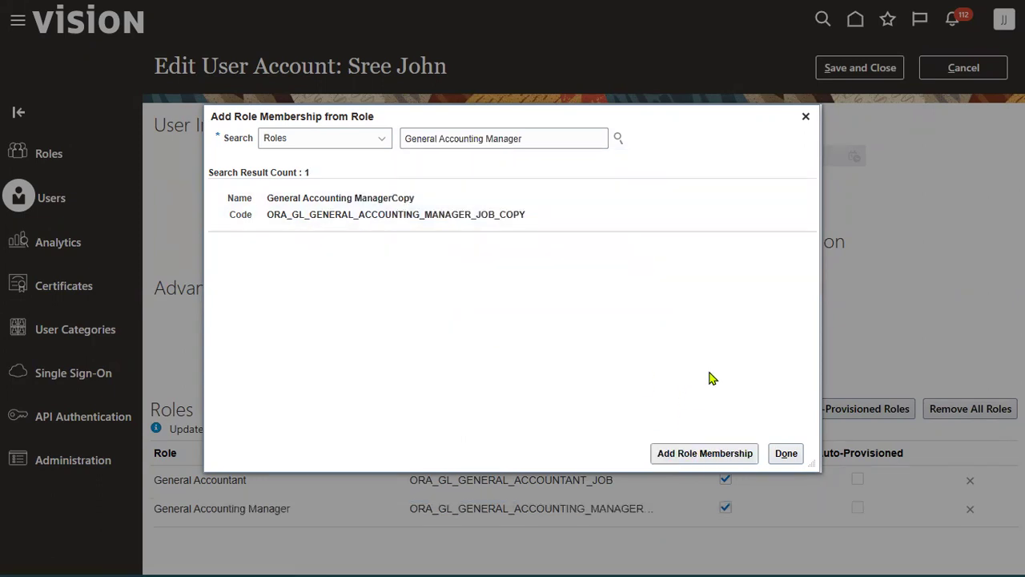
click(785, 454)
click(860, 68)
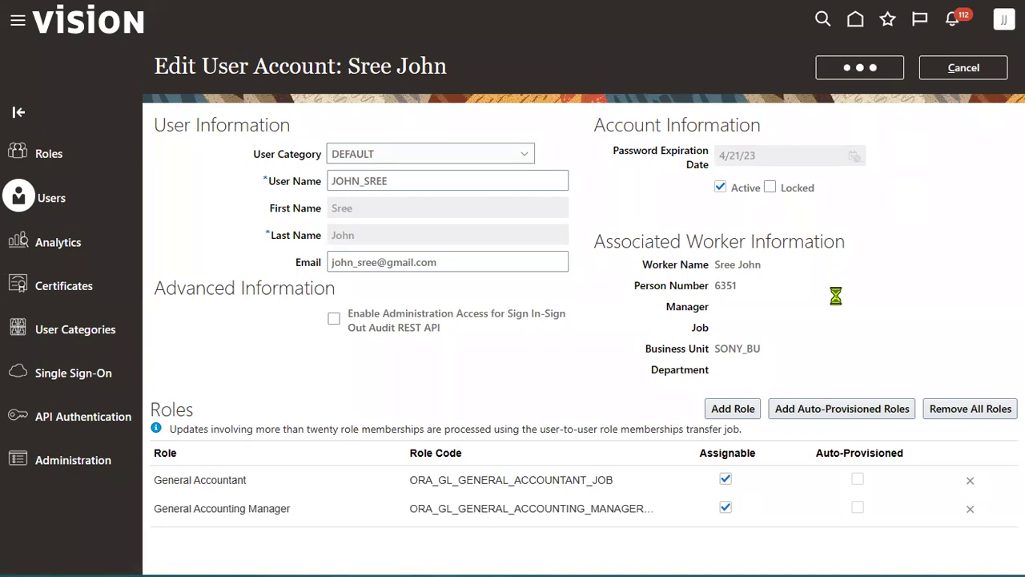
key(alt+Tab)
key(alt+Tab)
key(alt+Tab)
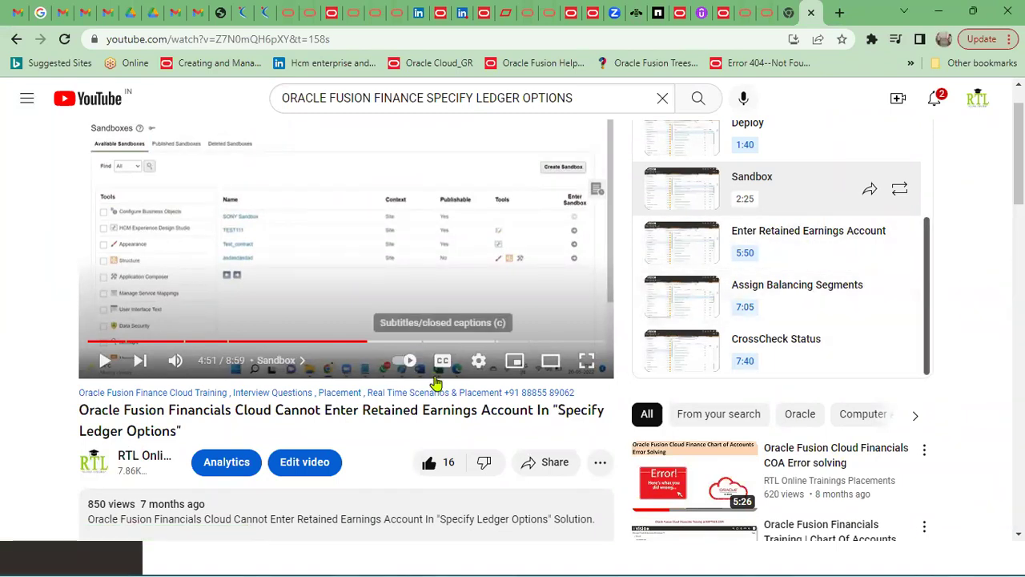
Close the chapters list and open the channel's Oracle Fusion Finance Cloud Training playlist
scroll(964, 318, up, 1)
click(916, 163)
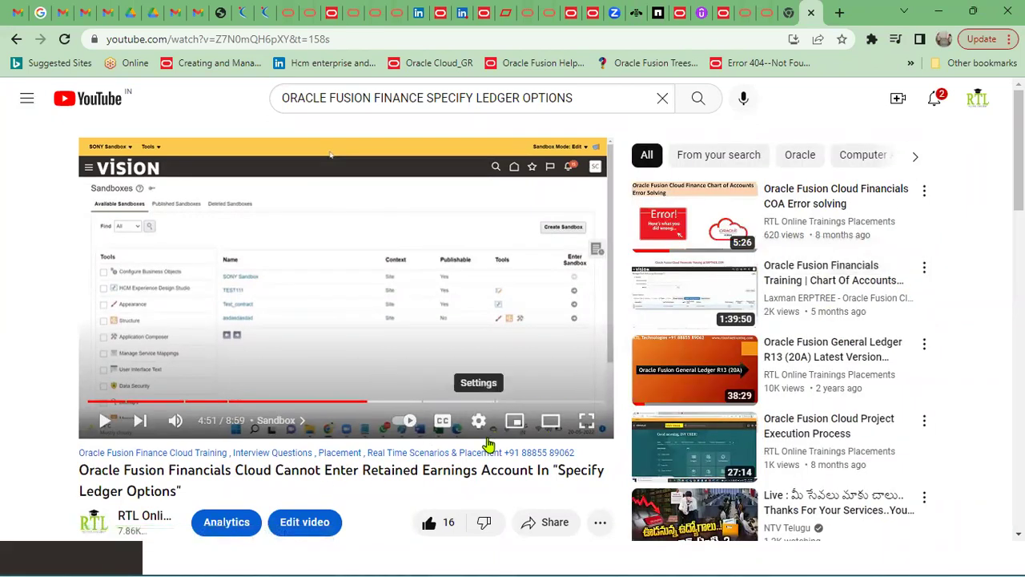
scroll(457, 384, down, 3)
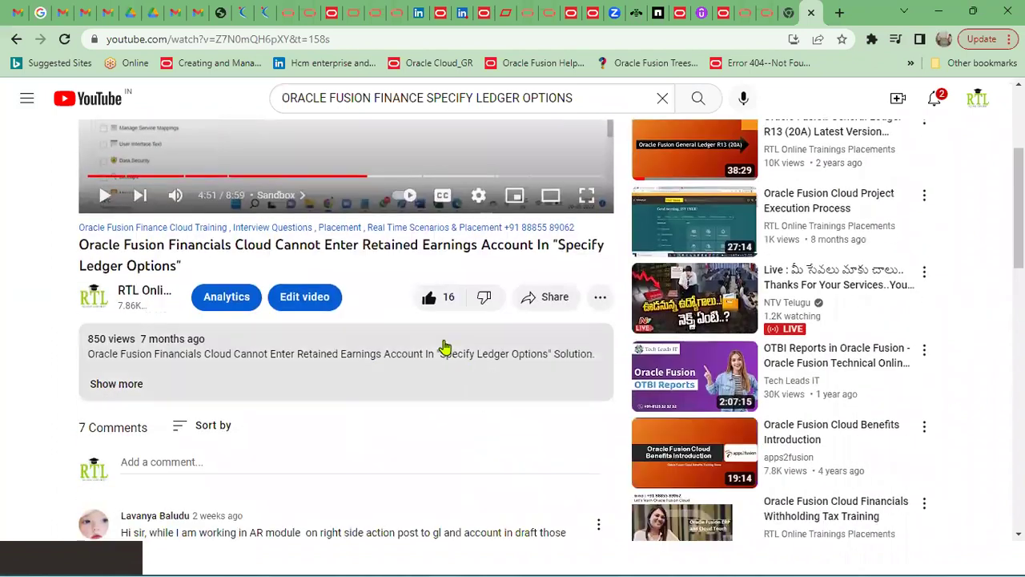
click(150, 293)
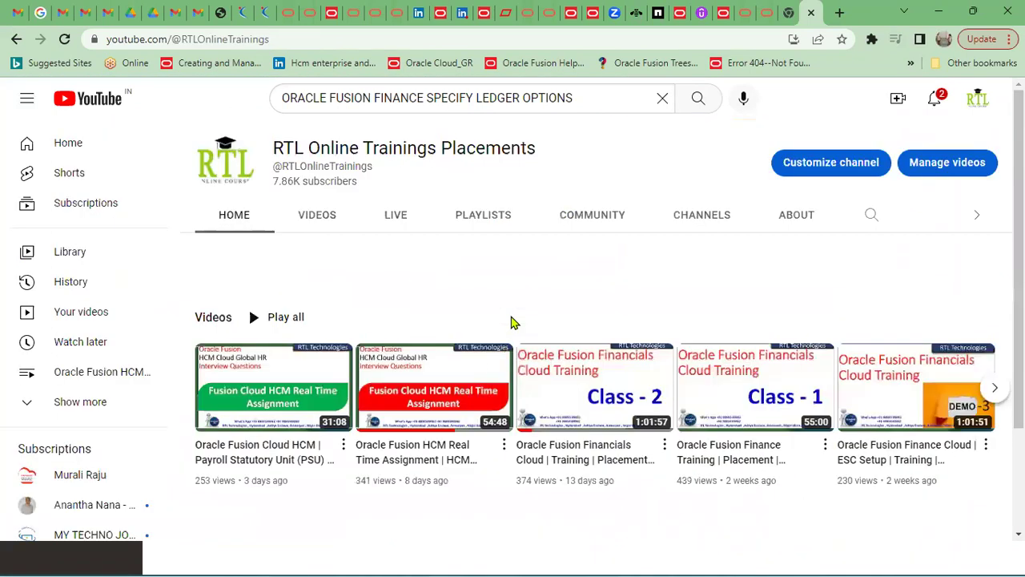
click(333, 229)
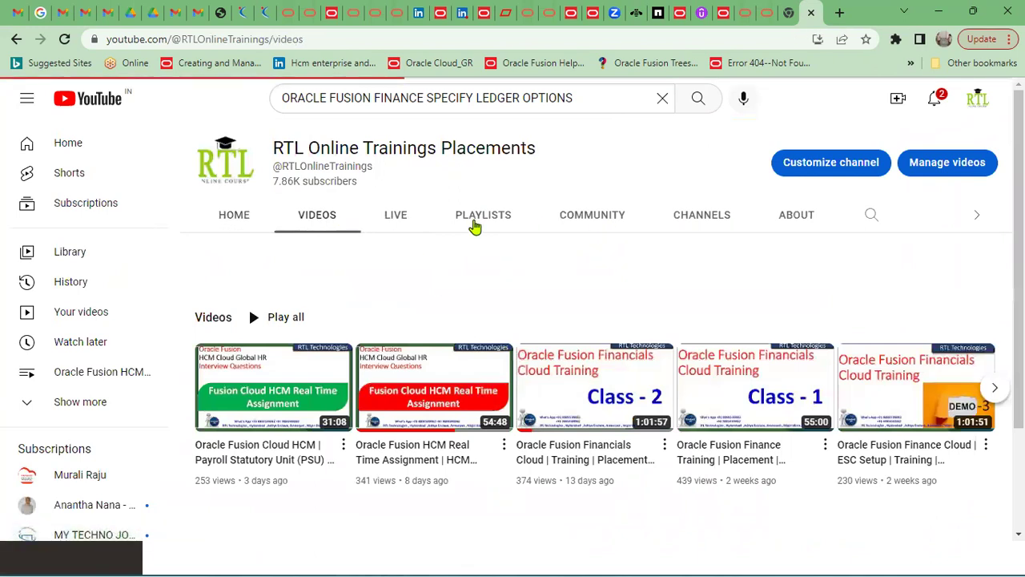
click(473, 226)
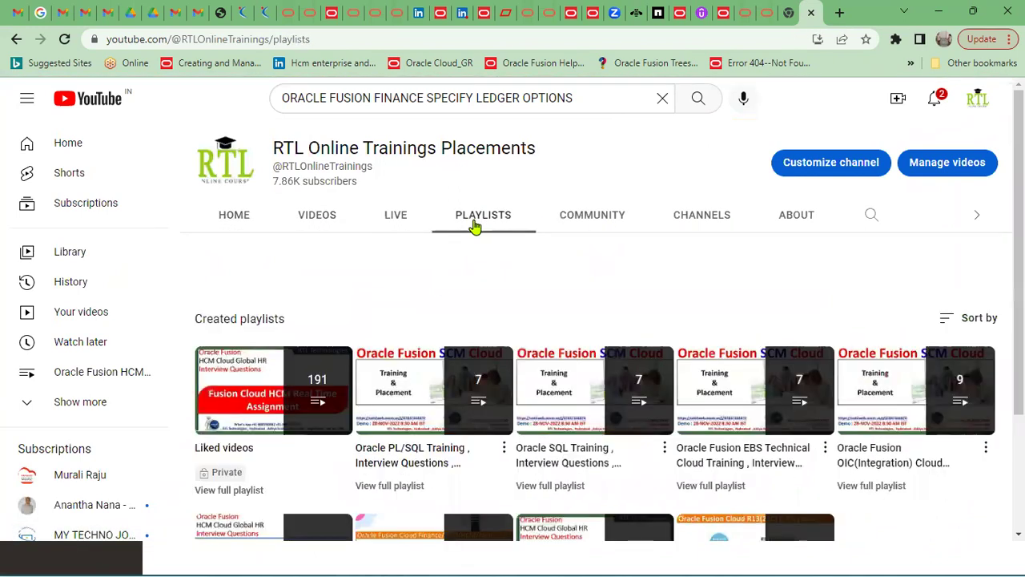
scroll(538, 487, down, 2)
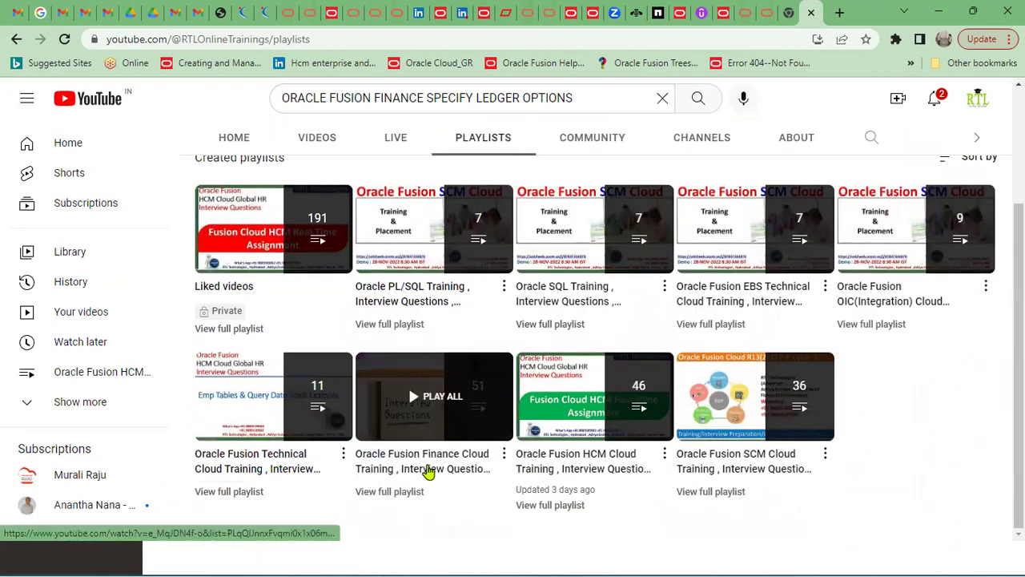
click(430, 469)
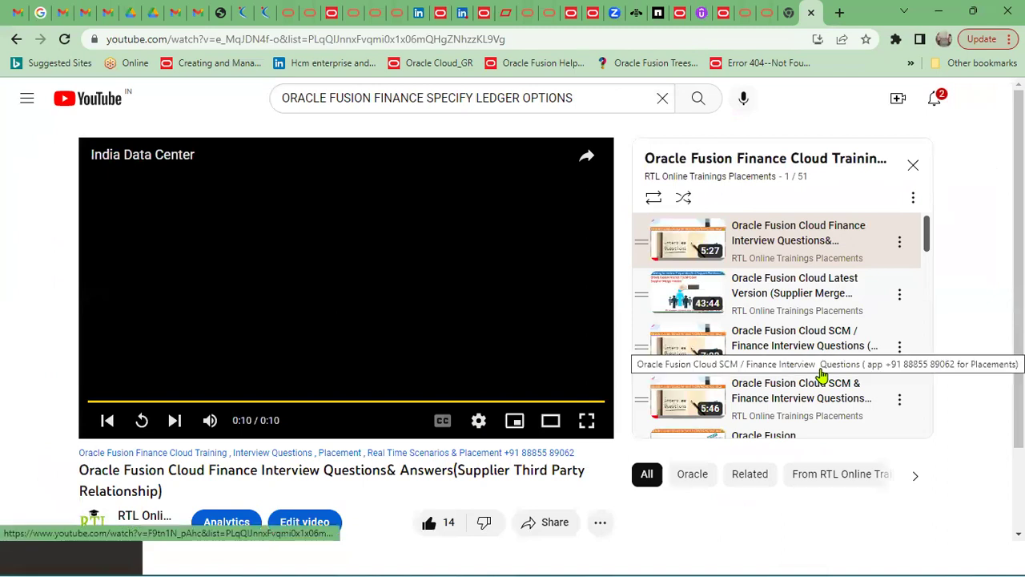
Play the playlist's 11:56 R13 GL Roles Error&Solution video
scroll(758, 373, down, 1)
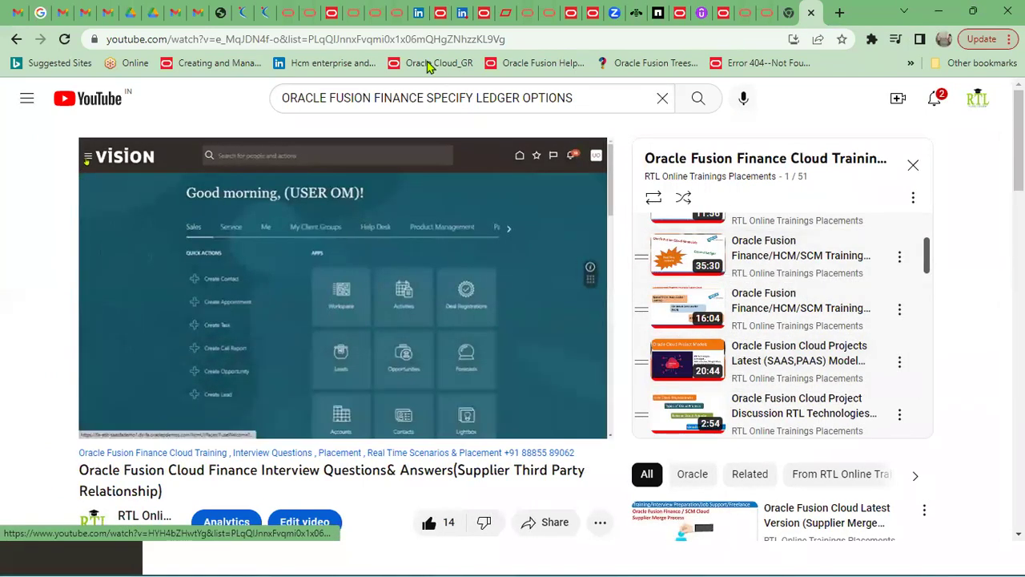
click(141, 420)
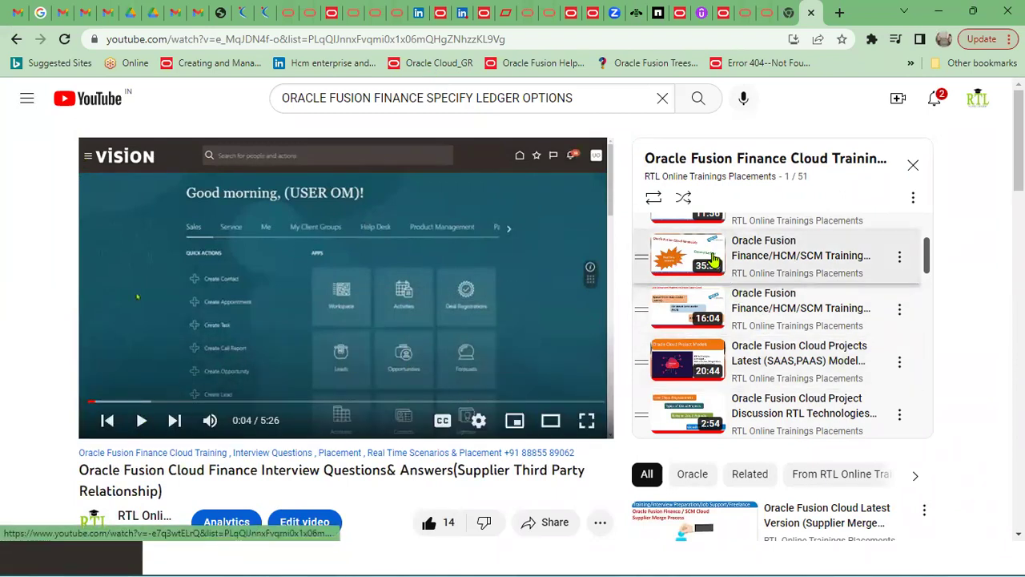
scroll(727, 370, down, 1)
scroll(729, 369, up, 3)
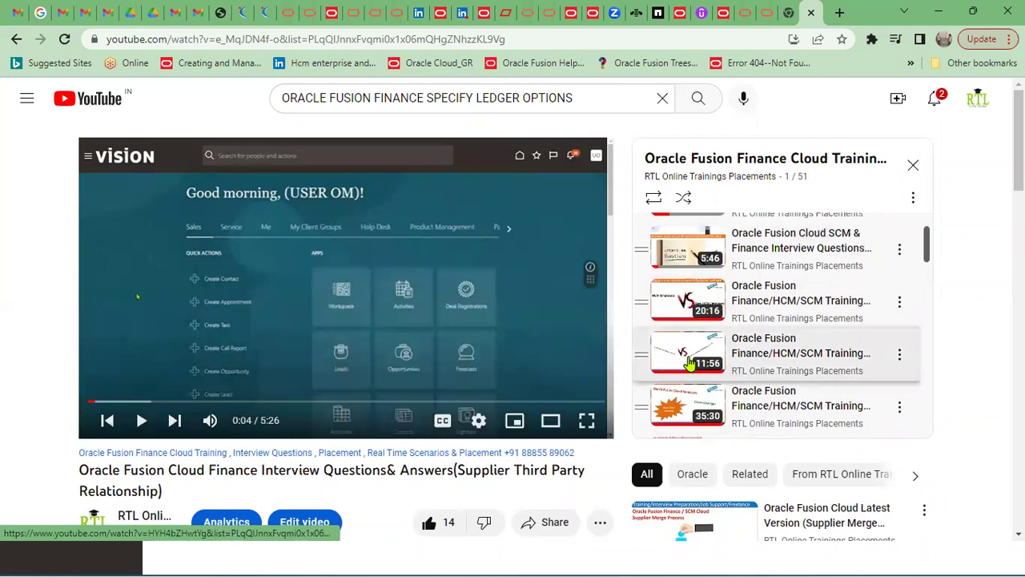
click(689, 363)
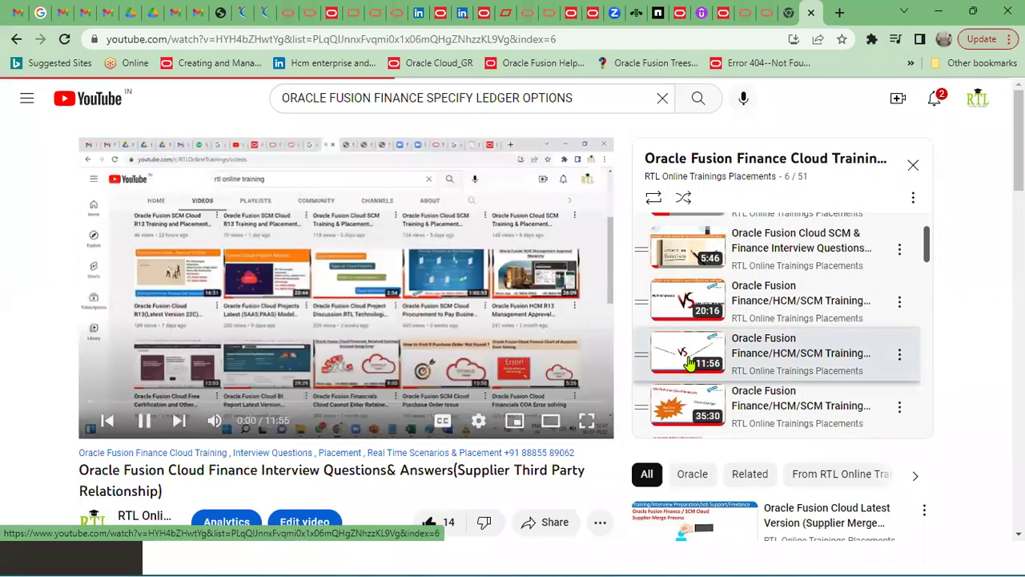
drag(458, 471, 215, 490)
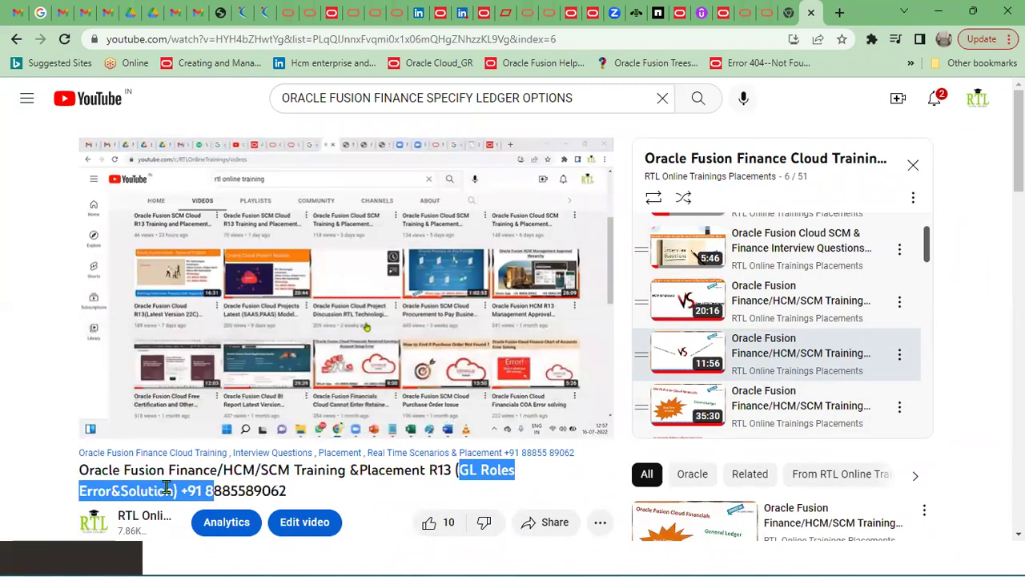
click(300, 481)
key(super+Tab)
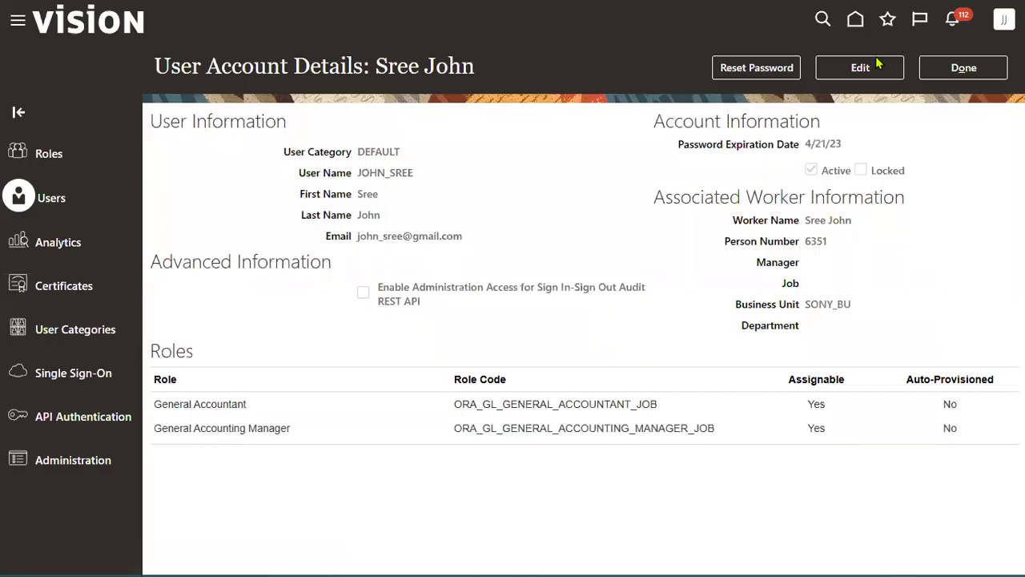
Return to Oracle Fusion and open Setup and Maintenance for the Financials offering
click(971, 68)
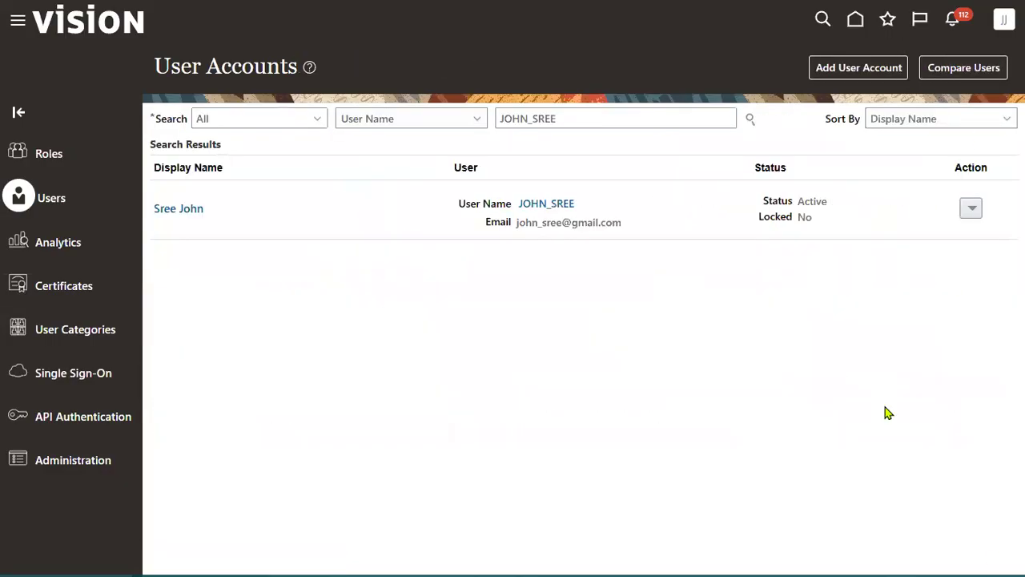
click(737, 248)
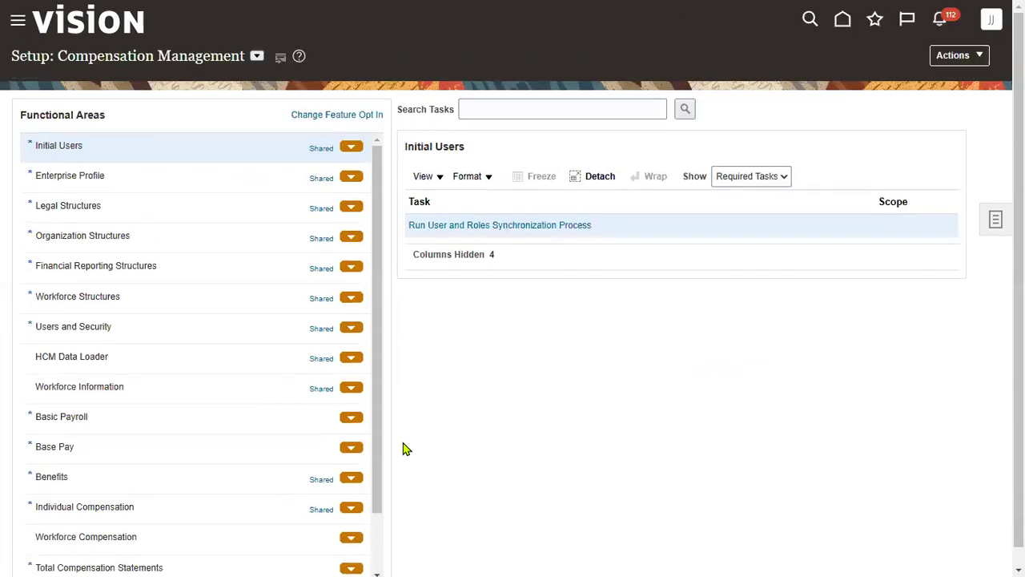
click(256, 56)
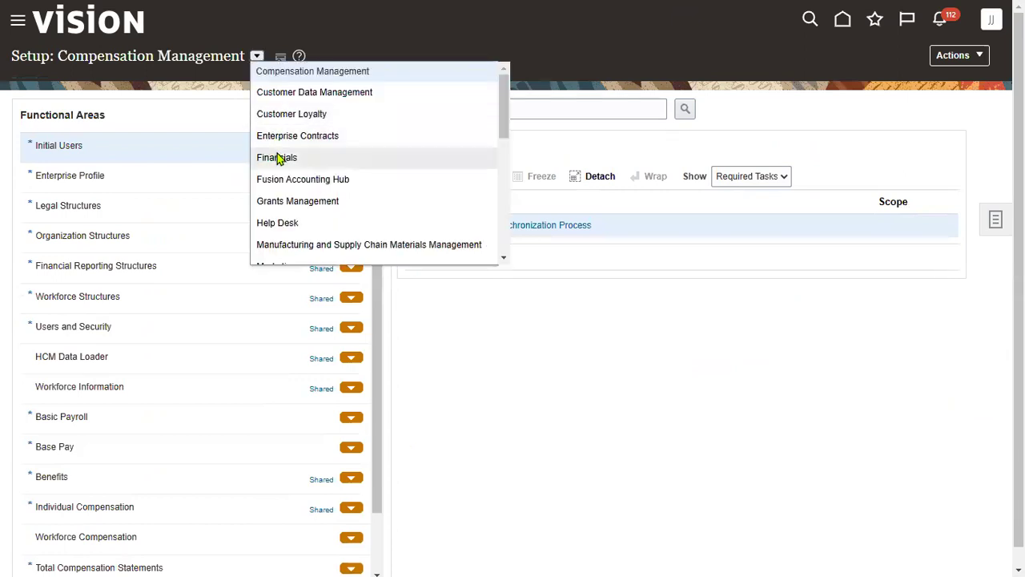
Search the setup tasks for 'DATA' and open Manage Data Access for Users
click(516, 114)
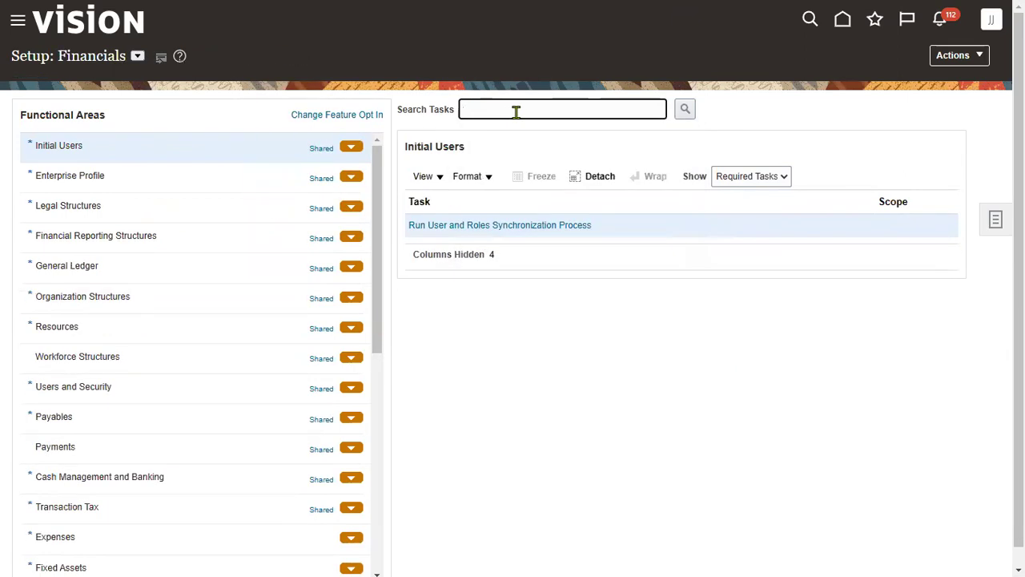
text(DATA)
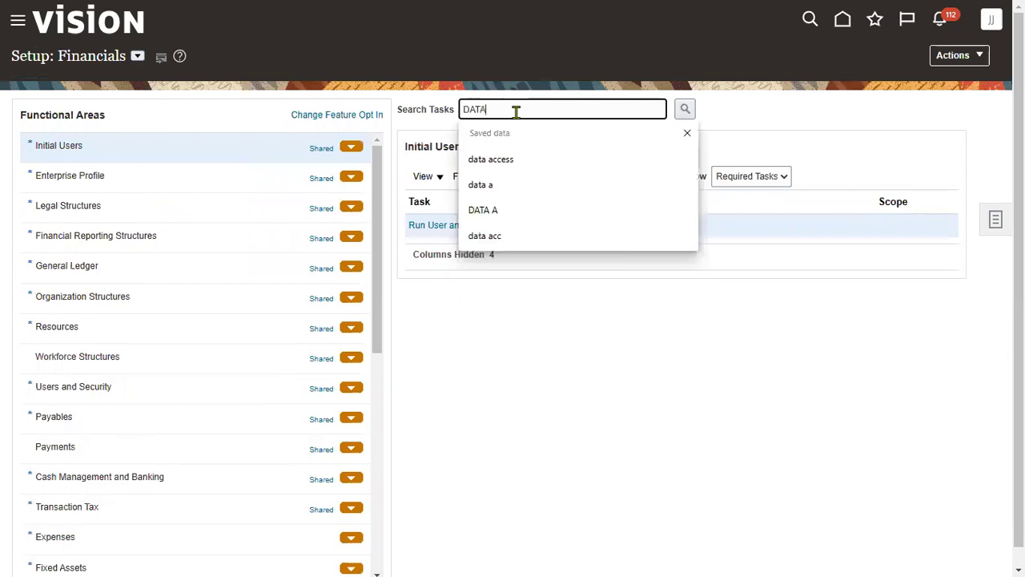
click(499, 158)
click(685, 109)
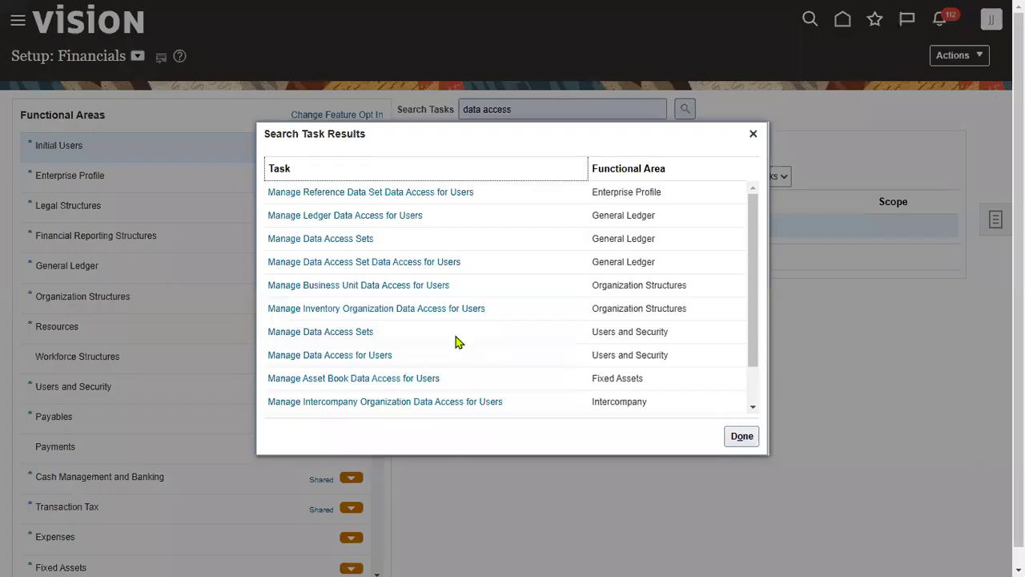
click(360, 354)
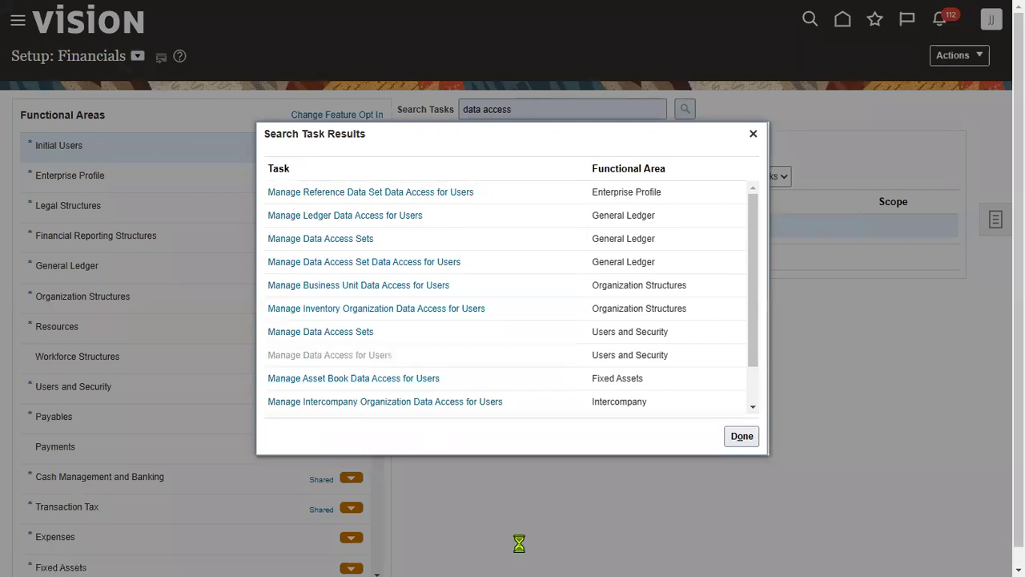
click(480, 412)
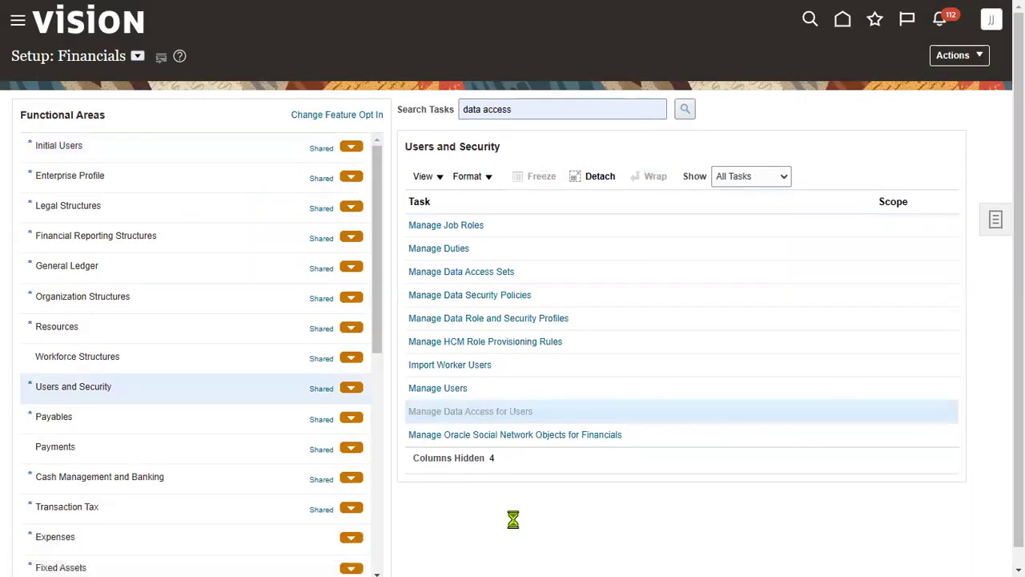
Add a data access row giving the new user General Accountant on SONY Primary Ledger
click(122, 284)
click(264, 303)
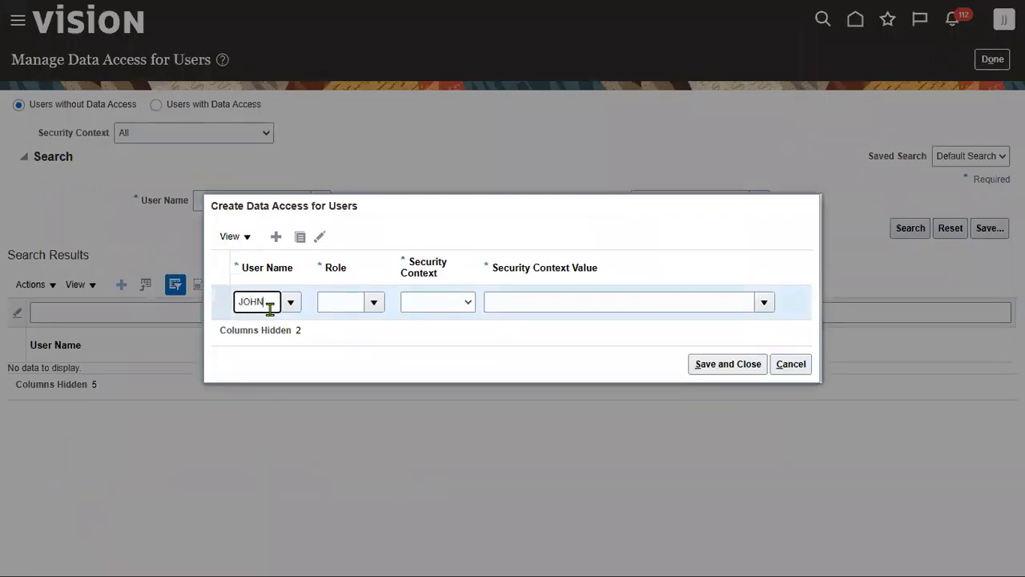
click(266, 324)
click(380, 309)
click(391, 328)
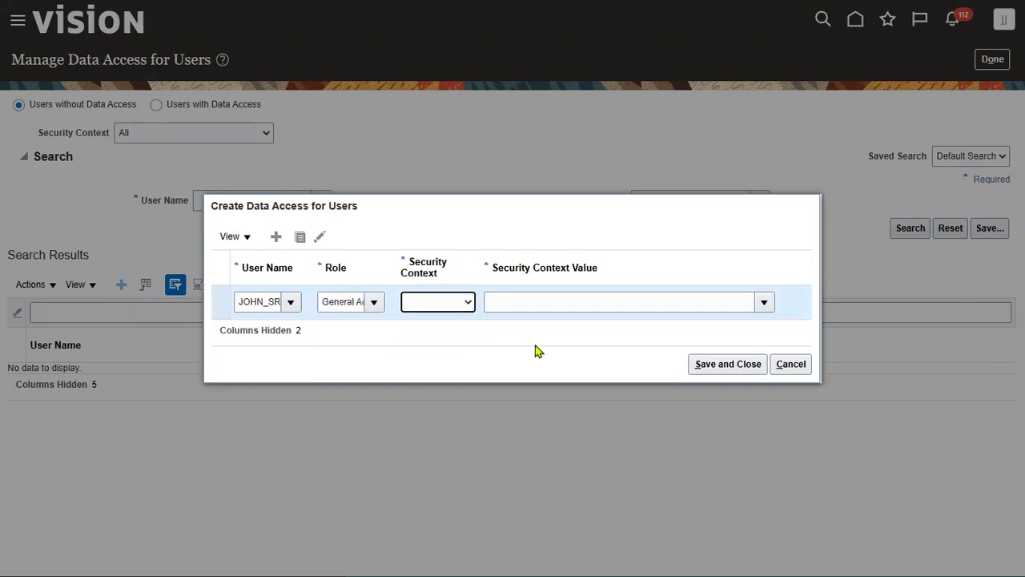
click(539, 303)
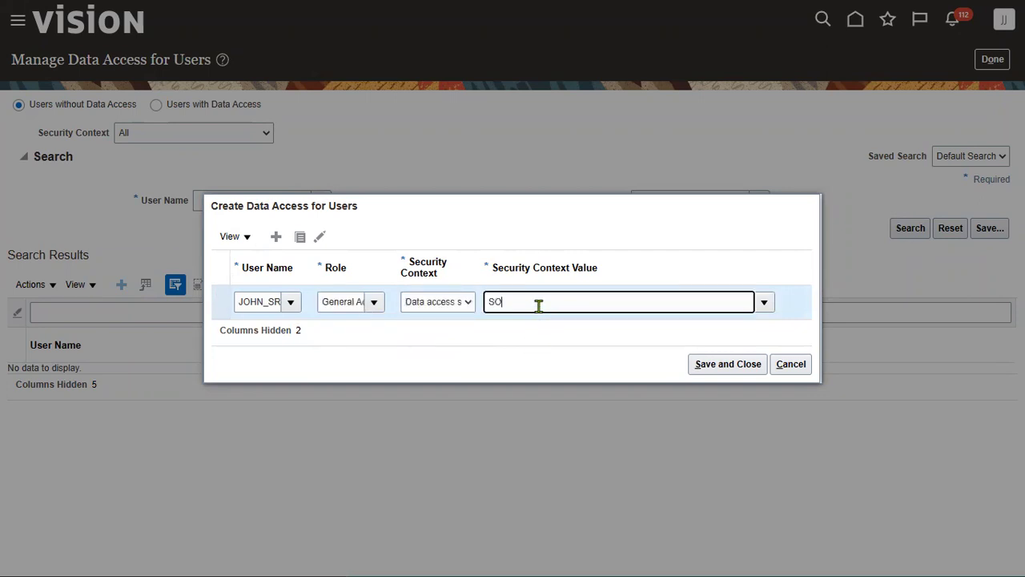
text(SONY)
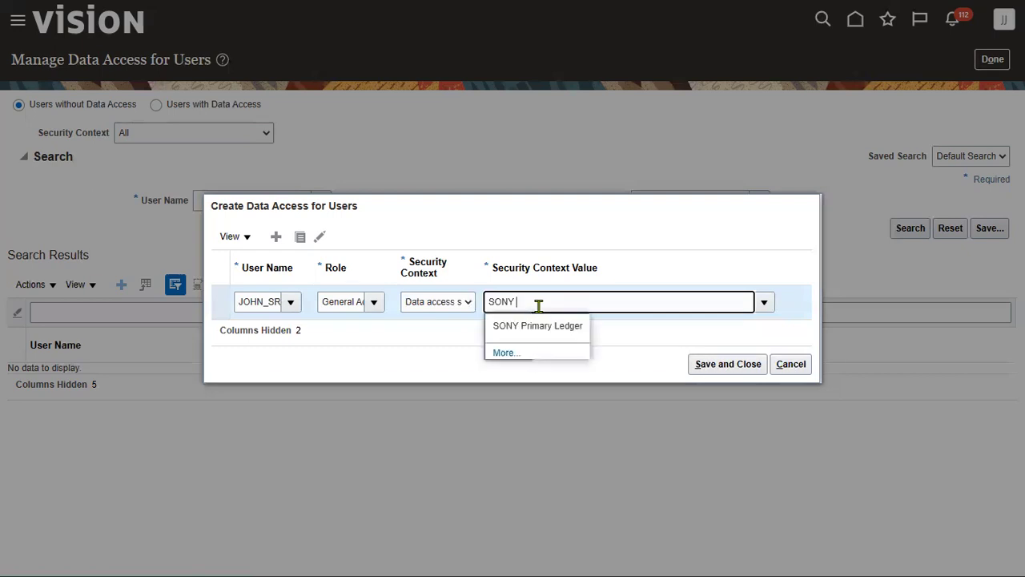
click(540, 326)
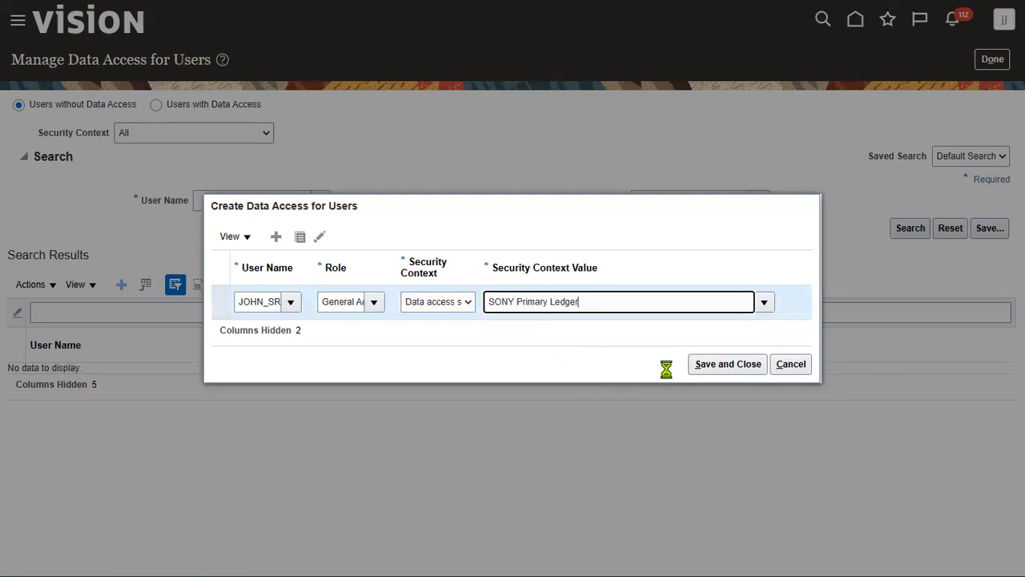
Duplicate the row as General Accounting Manager on SONY Primary Ledger and save both
click(301, 239)
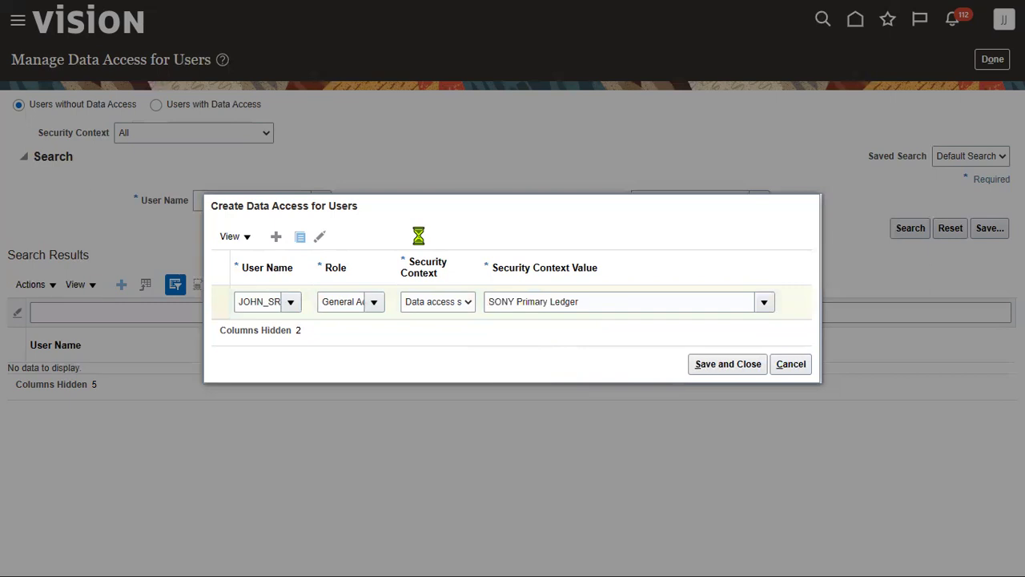
click(371, 289)
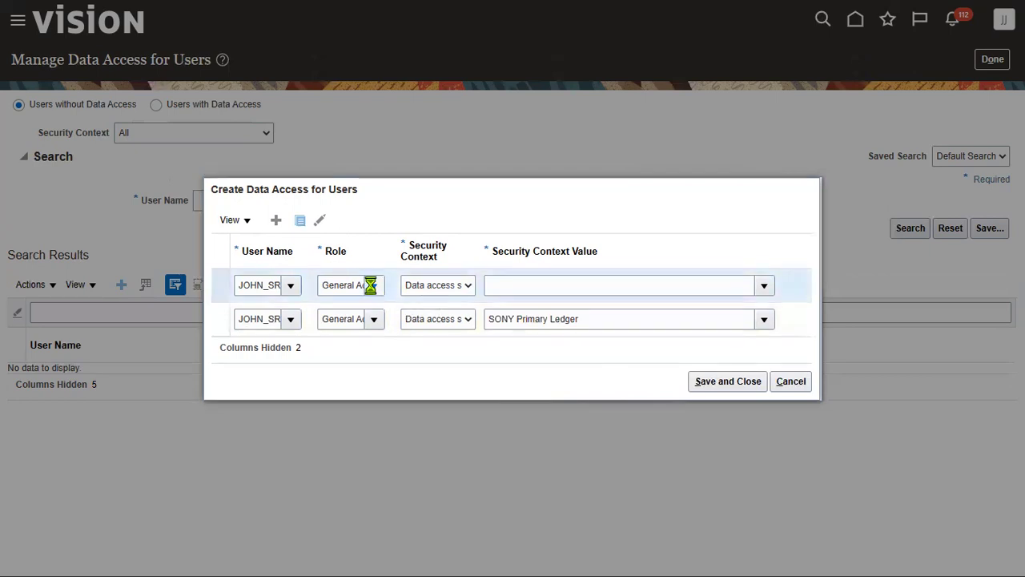
click(403, 381)
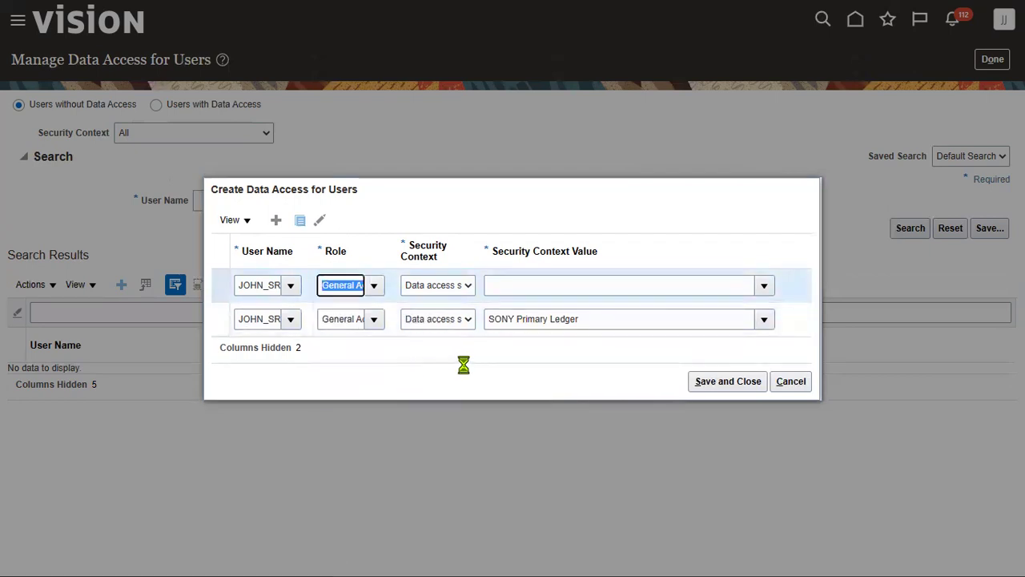
key(d)
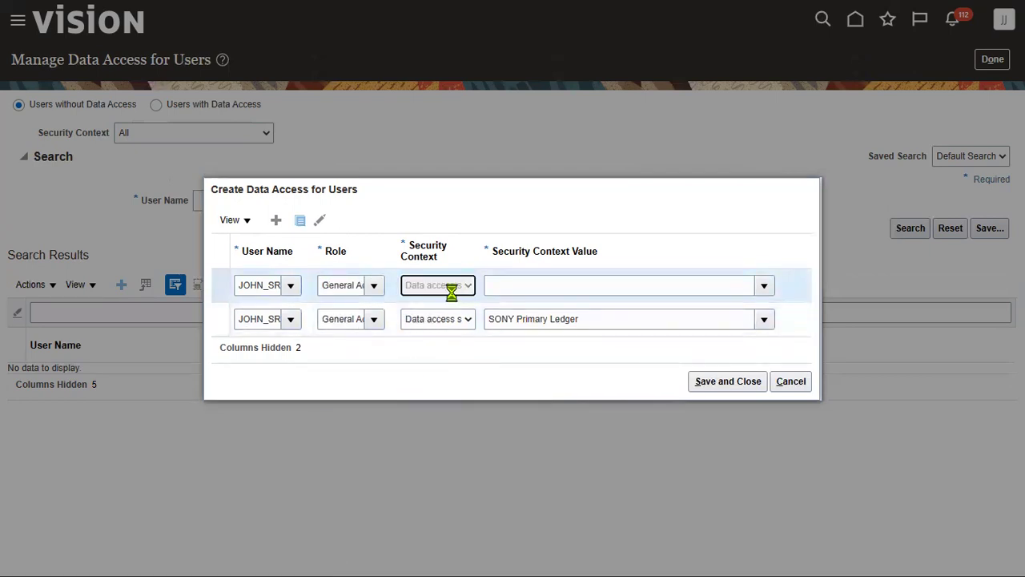
key(Tab)
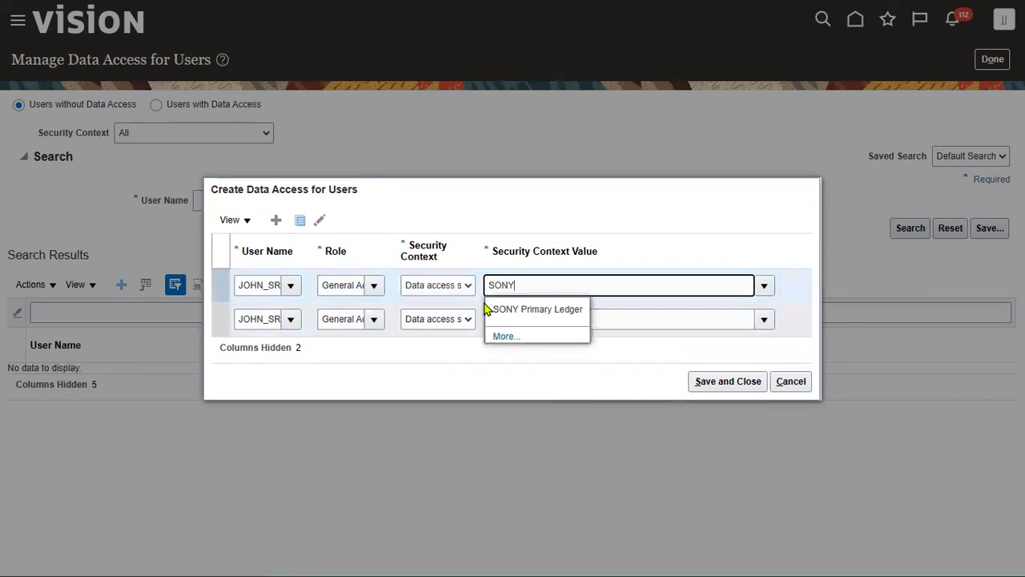
click(539, 314)
click(725, 381)
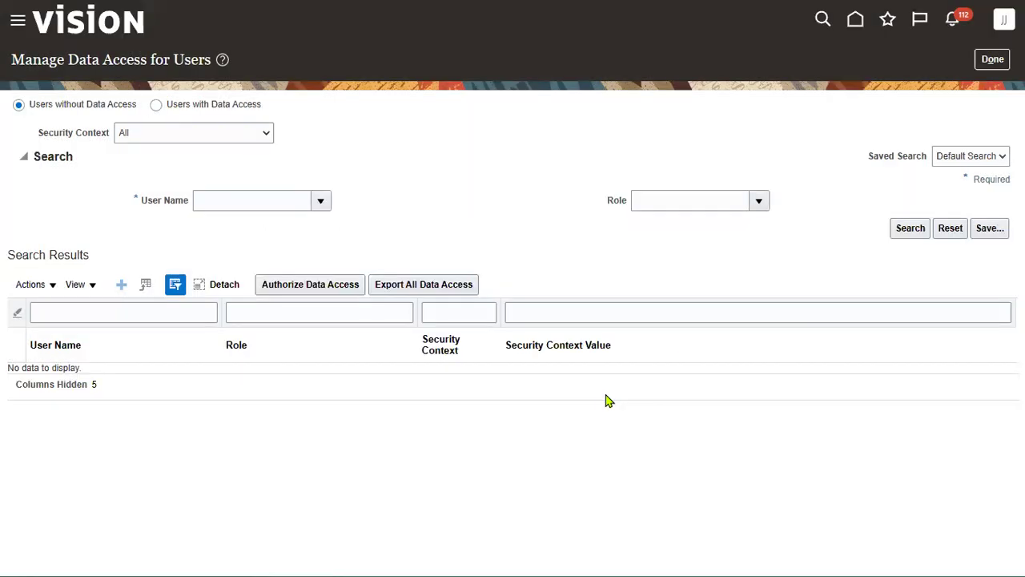
click(993, 59)
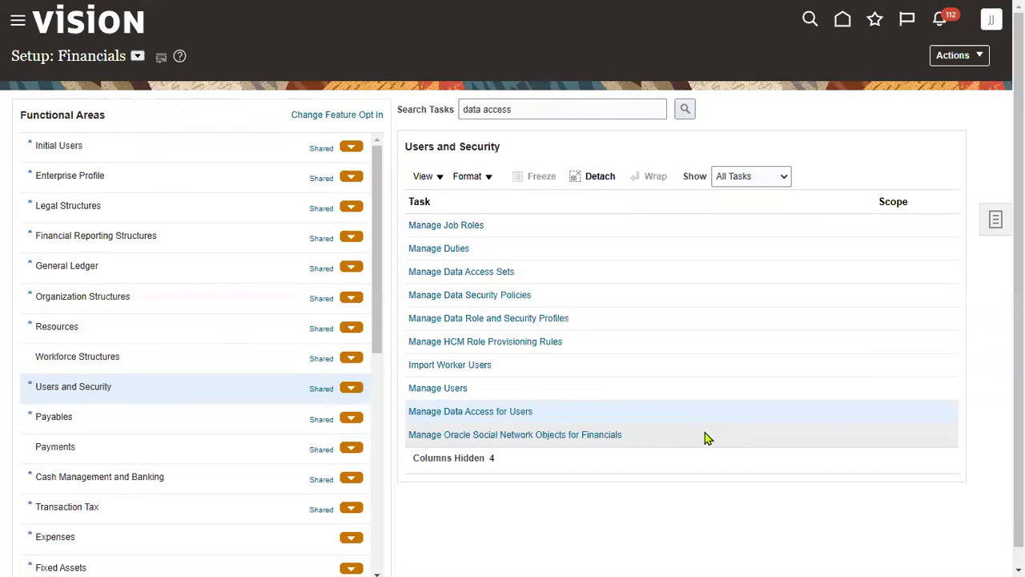
Submit the Run User and Roles Synchronization Process from the Initial Users tasks
click(80, 143)
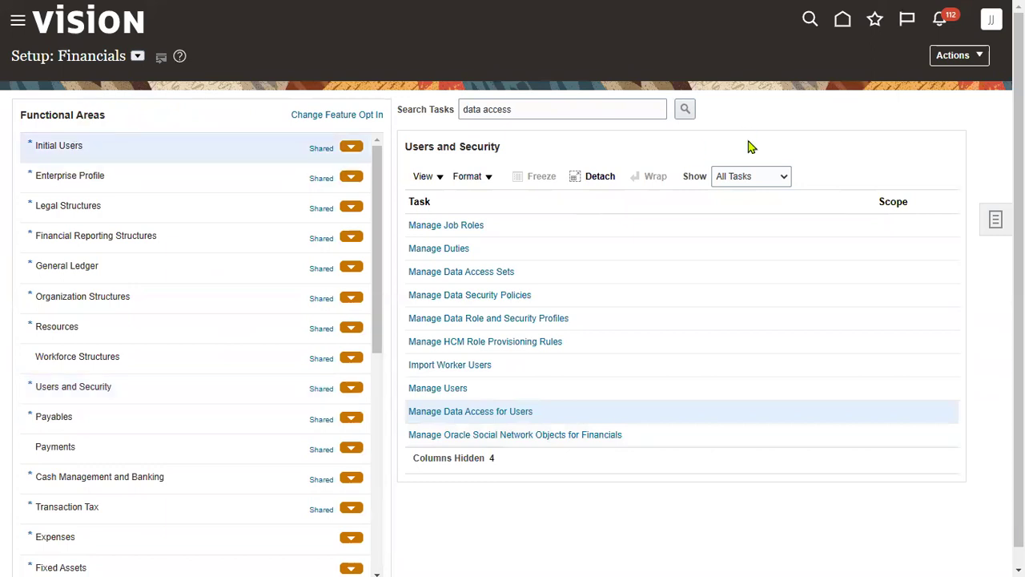
click(553, 233)
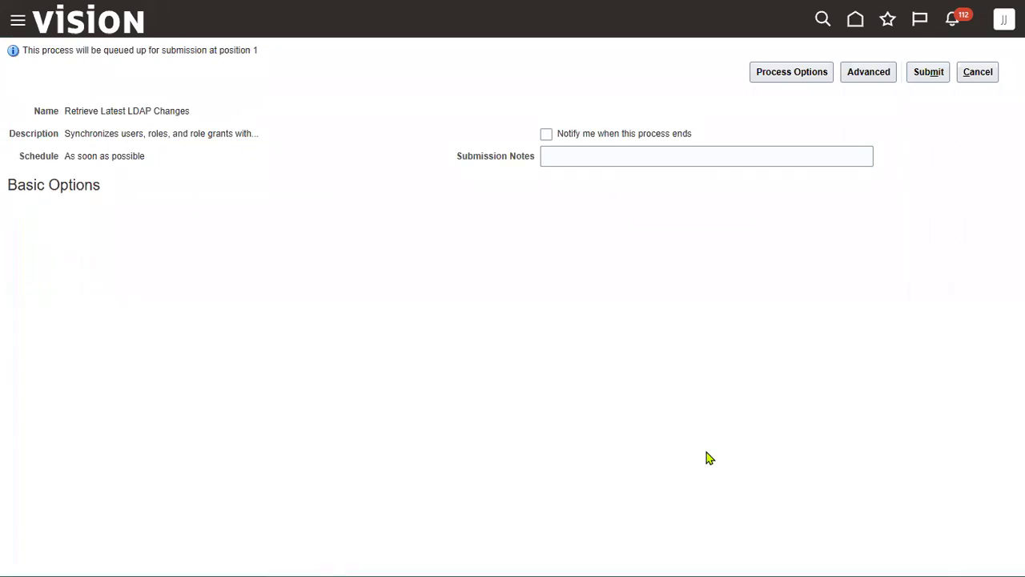
click(928, 72)
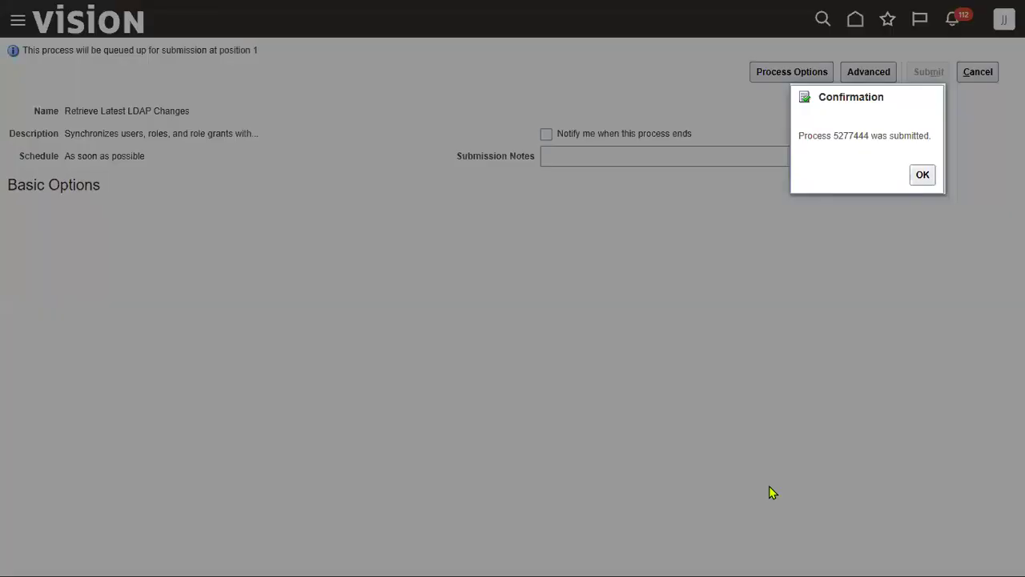
click(925, 175)
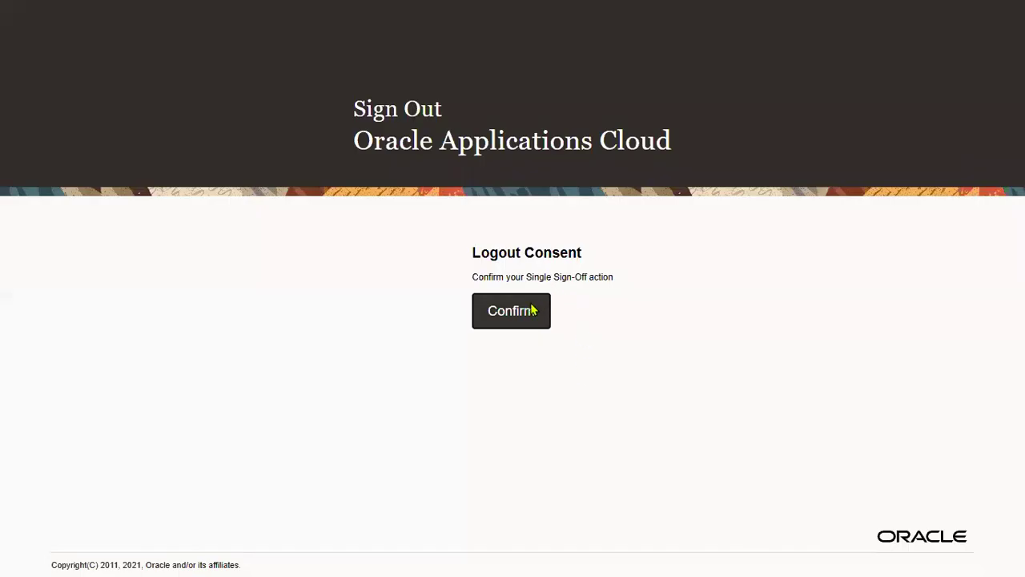
Sign out, sign in with the new user's name and password, and show General Accounting
click(531, 307)
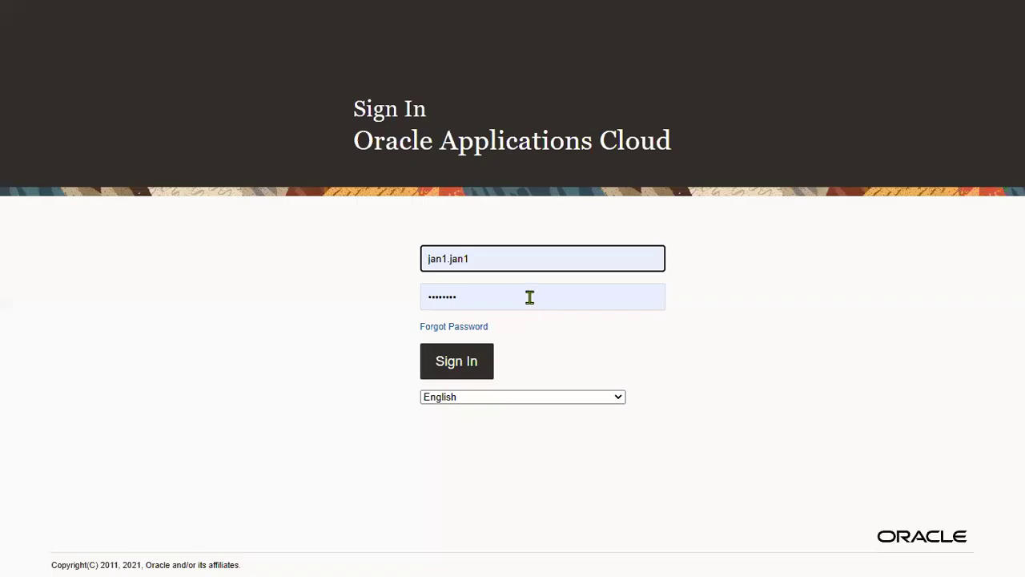
drag(496, 262, 151, 271)
key(ctrl+v)
key(Tab)
text(W)
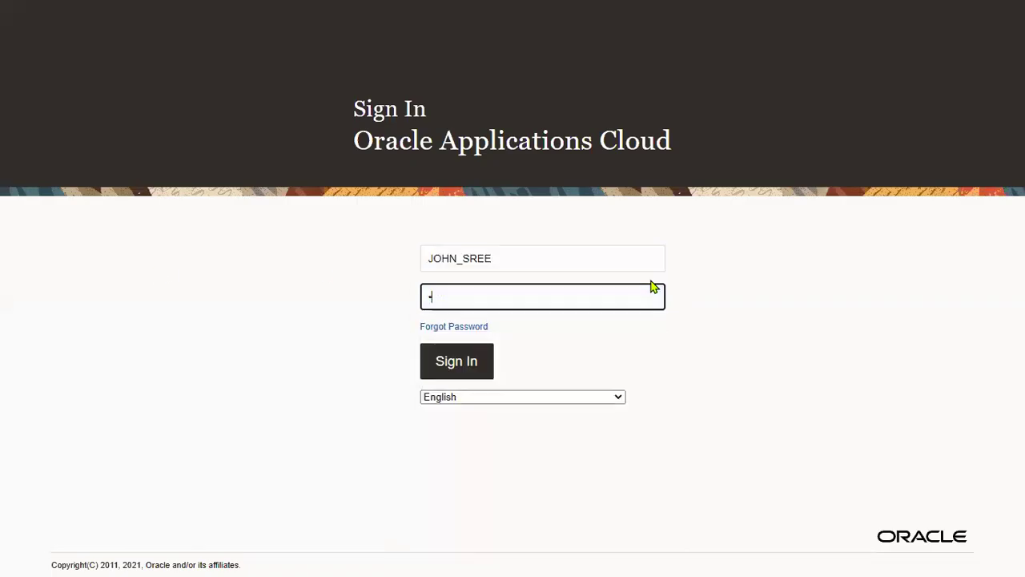
text(•••••••)
click(605, 328)
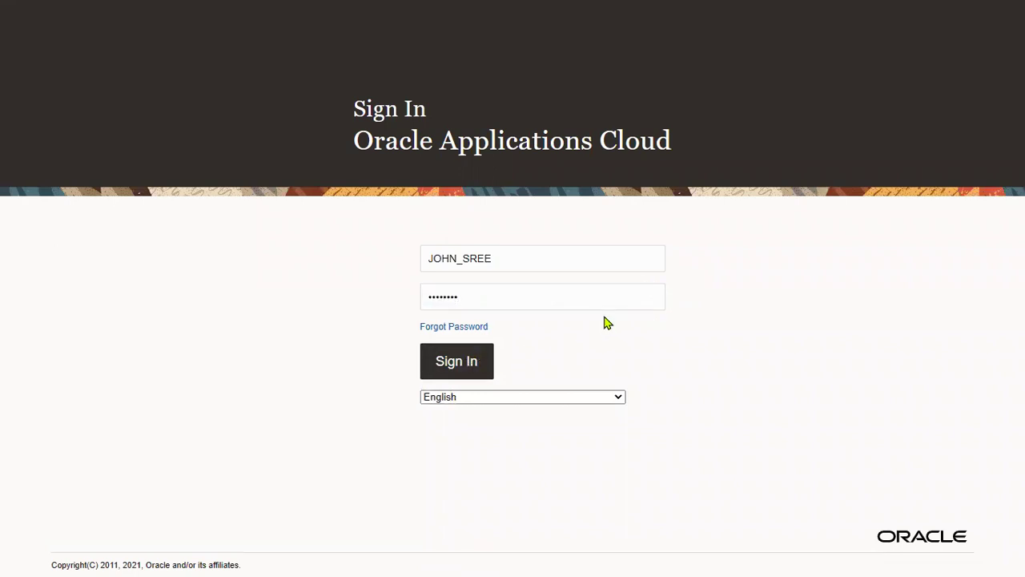
click(473, 369)
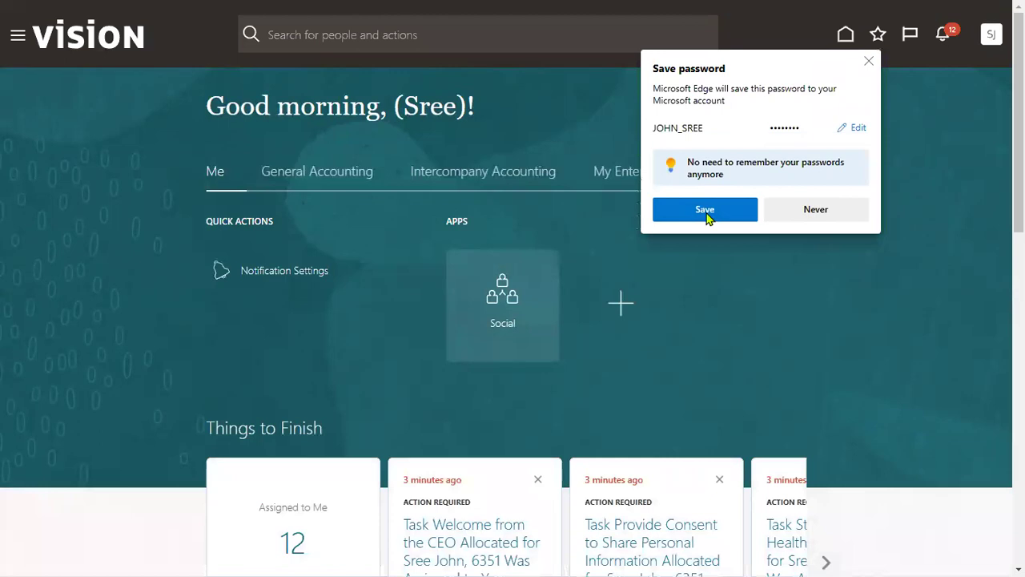
click(705, 212)
click(352, 179)
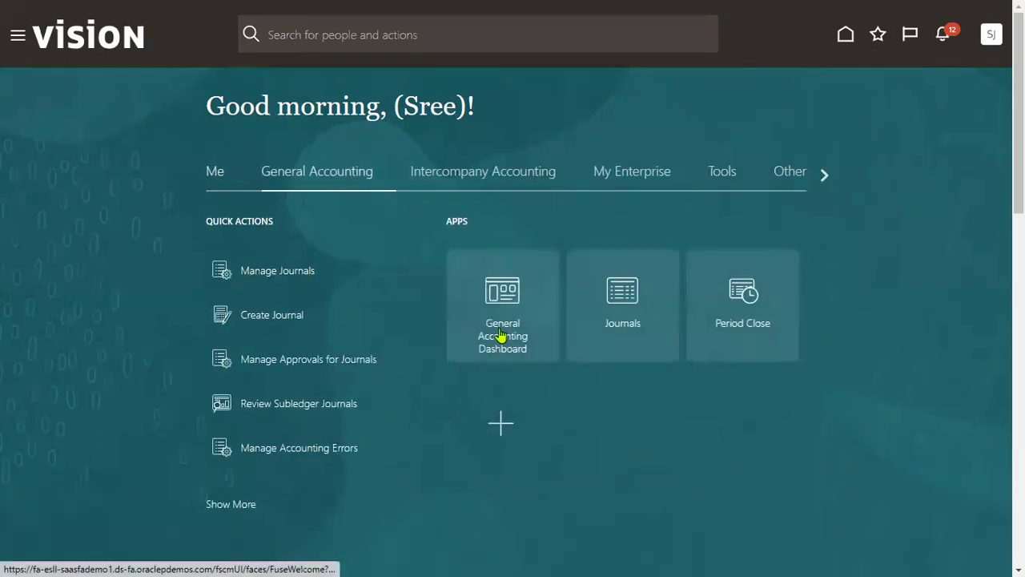
Open first period SONYJan-23 for SONY Primary Ledger via Period Close's General Ledger statuses
click(742, 313)
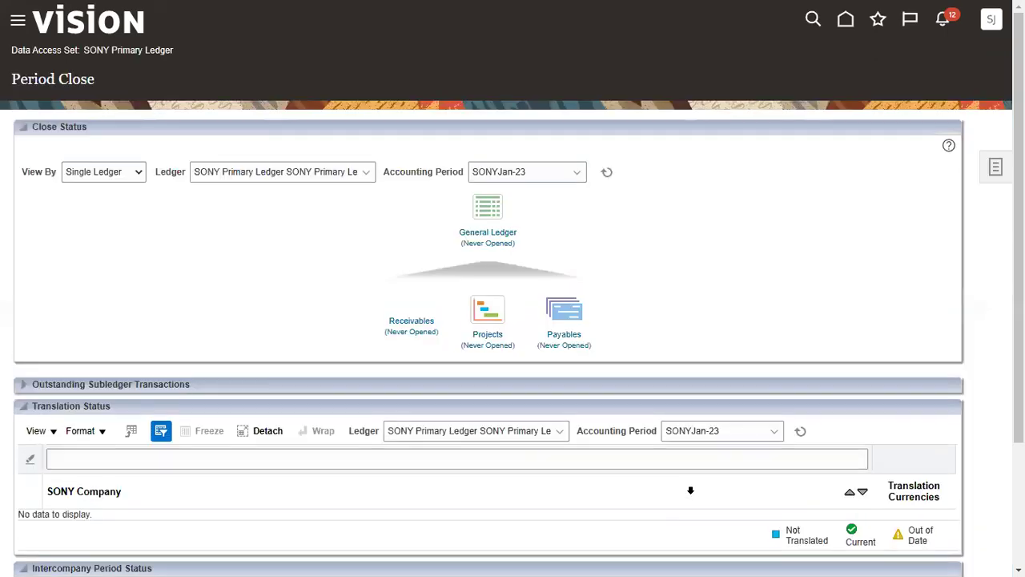
click(478, 234)
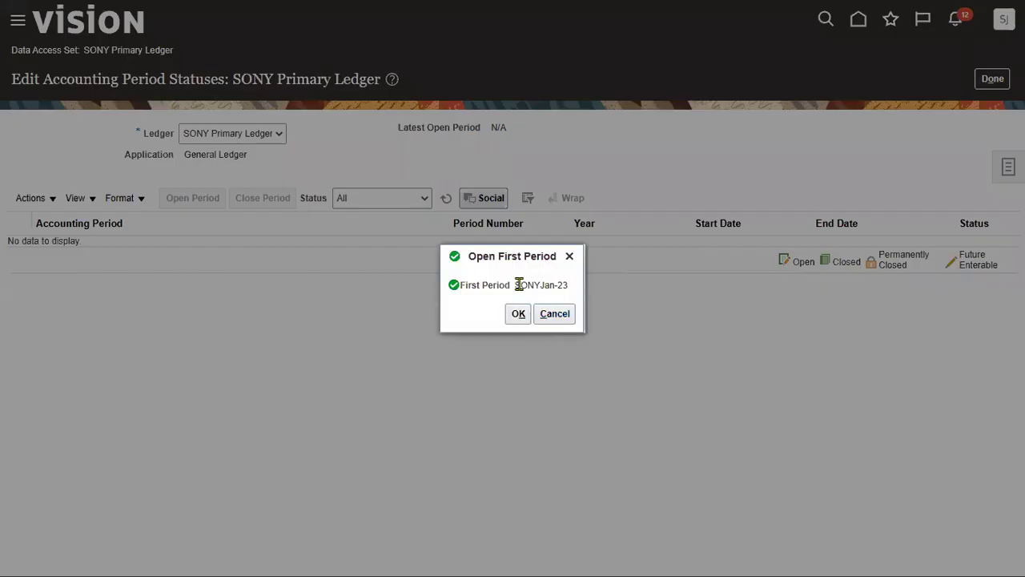
drag(517, 284, 570, 285)
click(519, 315)
click(651, 312)
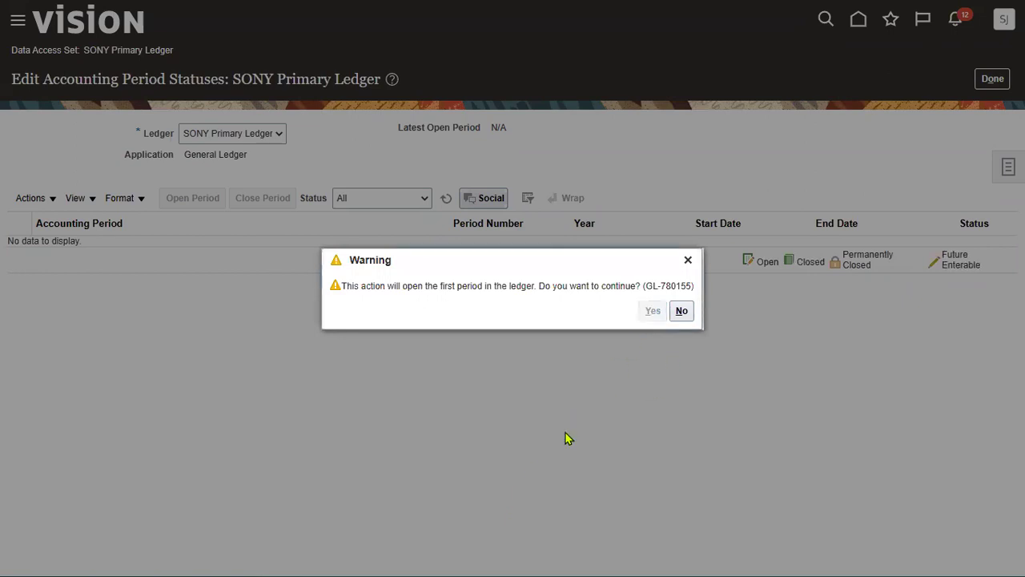
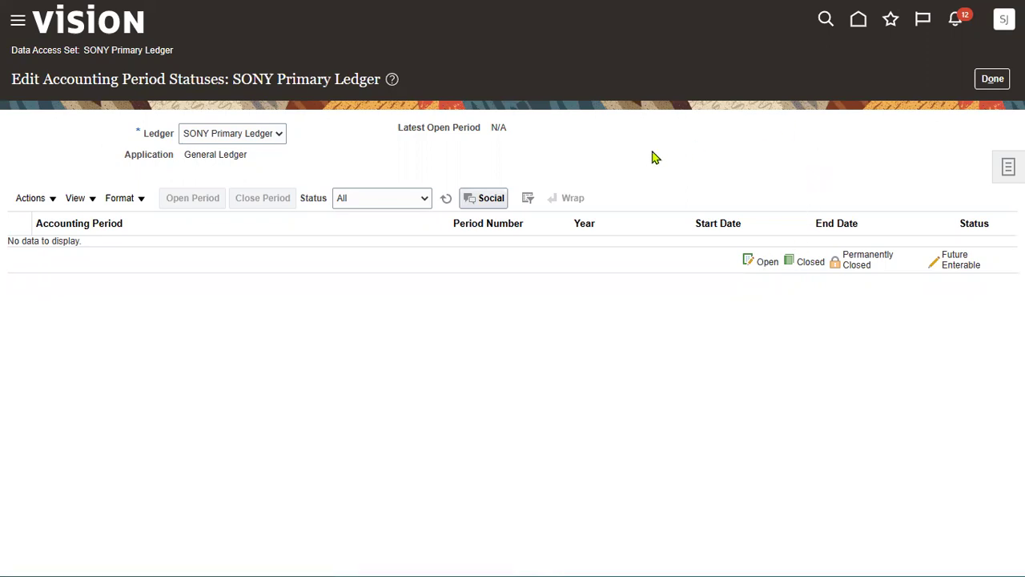
Refresh the period statuses, return to Period Close and refresh SONYJan-23's close status
click(447, 198)
click(448, 200)
click(988, 86)
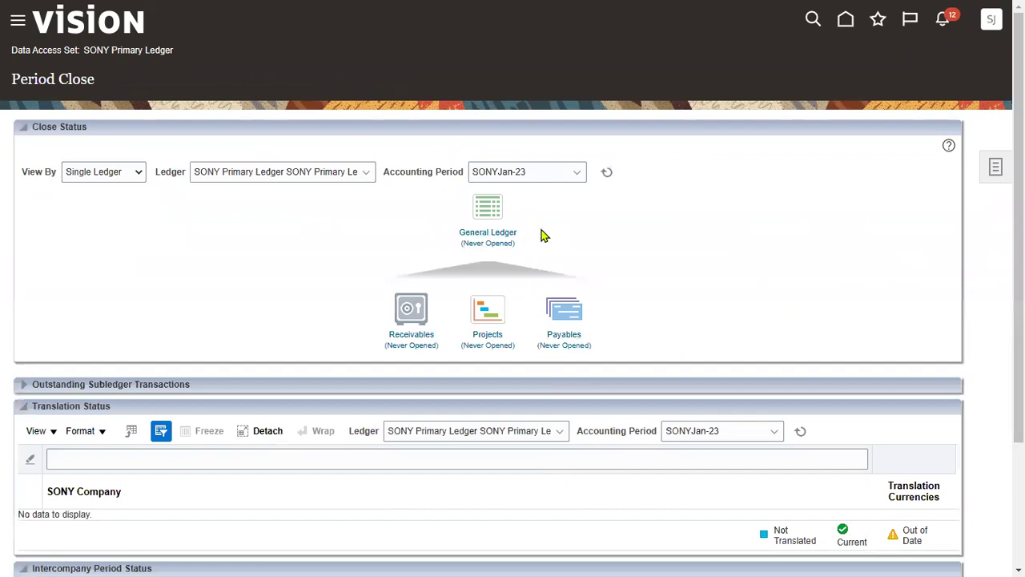
click(607, 172)
click(607, 173)
Submit Open First Period for SONYJan-23 on the SONY Primary Ledger's General Ledger, accepting the warning
click(480, 239)
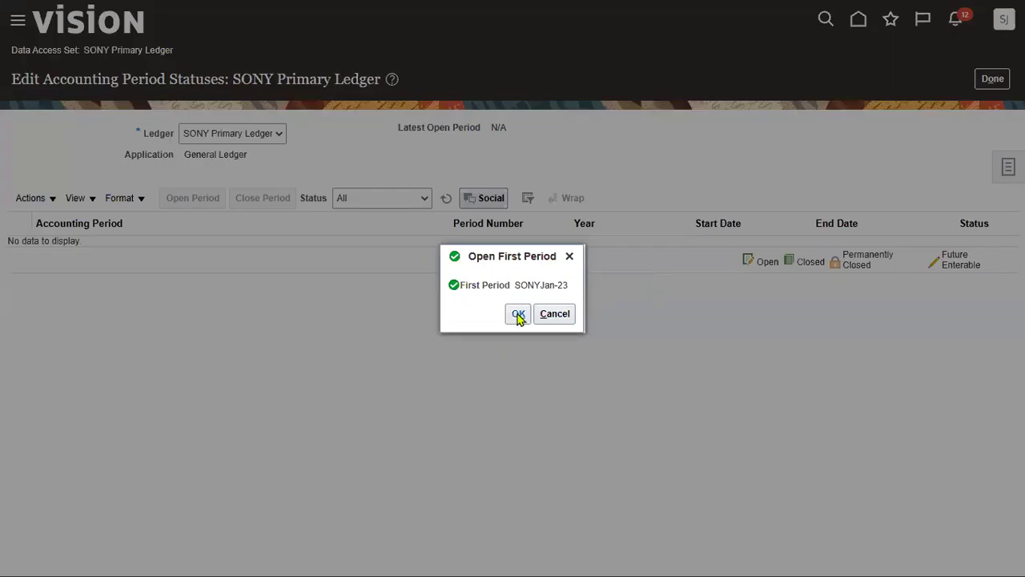
click(518, 314)
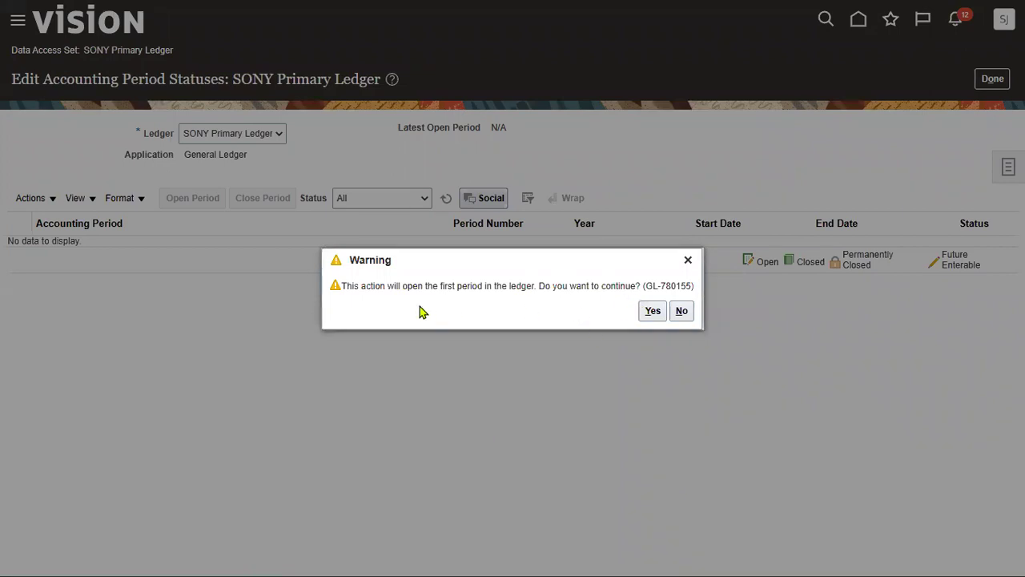
click(651, 313)
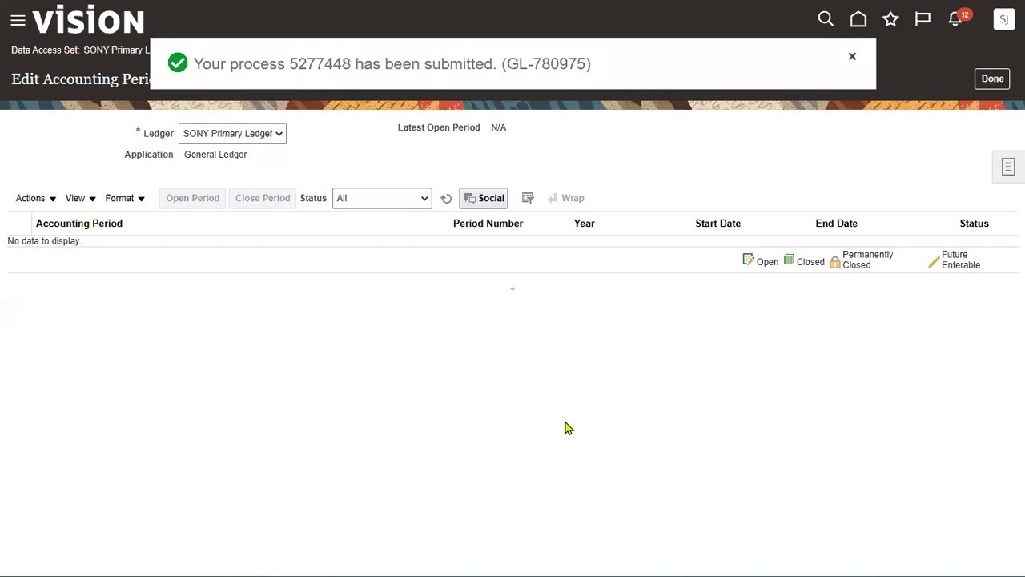
click(852, 58)
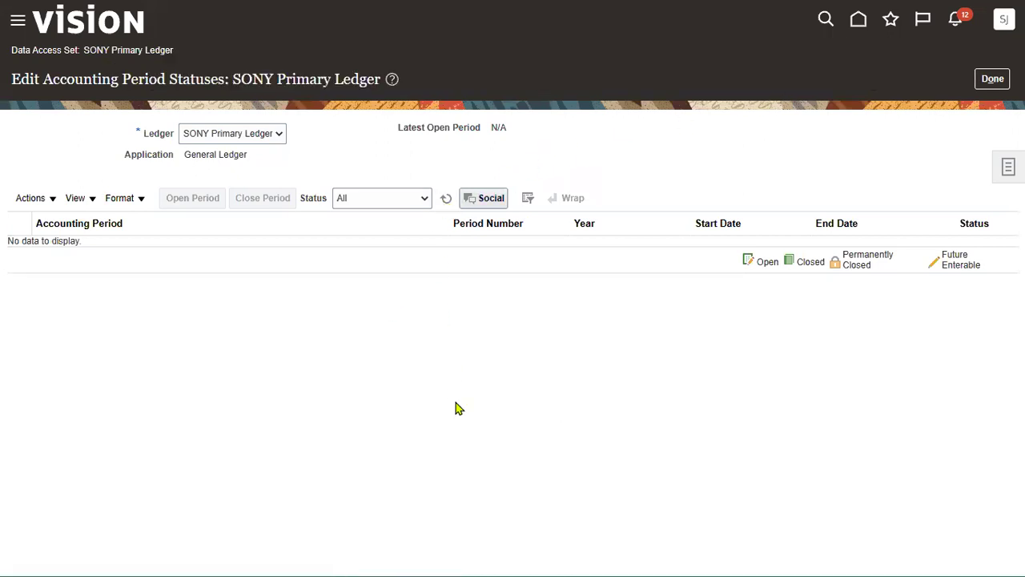
click(991, 82)
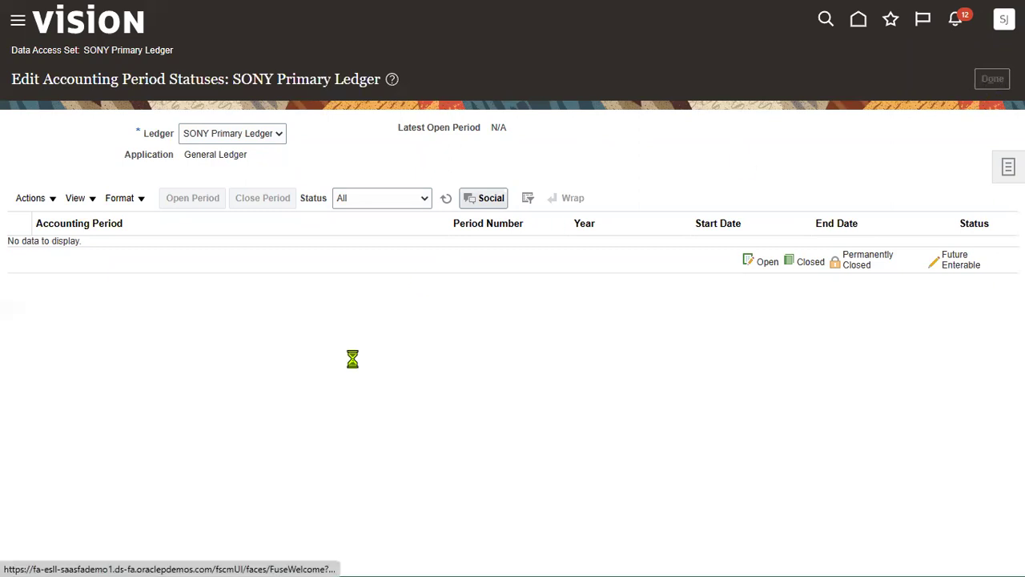
Refresh the close status, then go to the General Accounting Journals work area
click(606, 175)
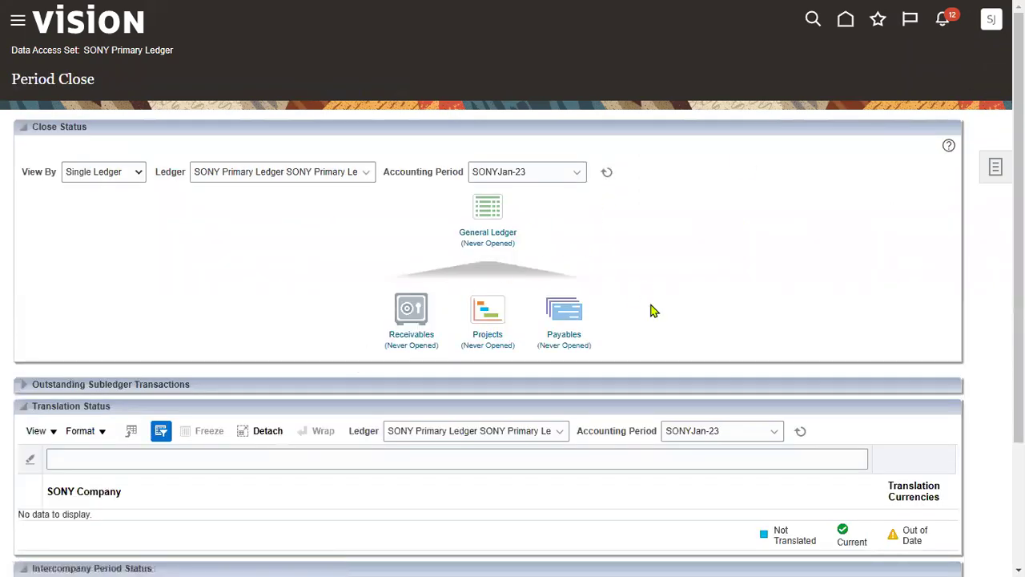
click(17, 32)
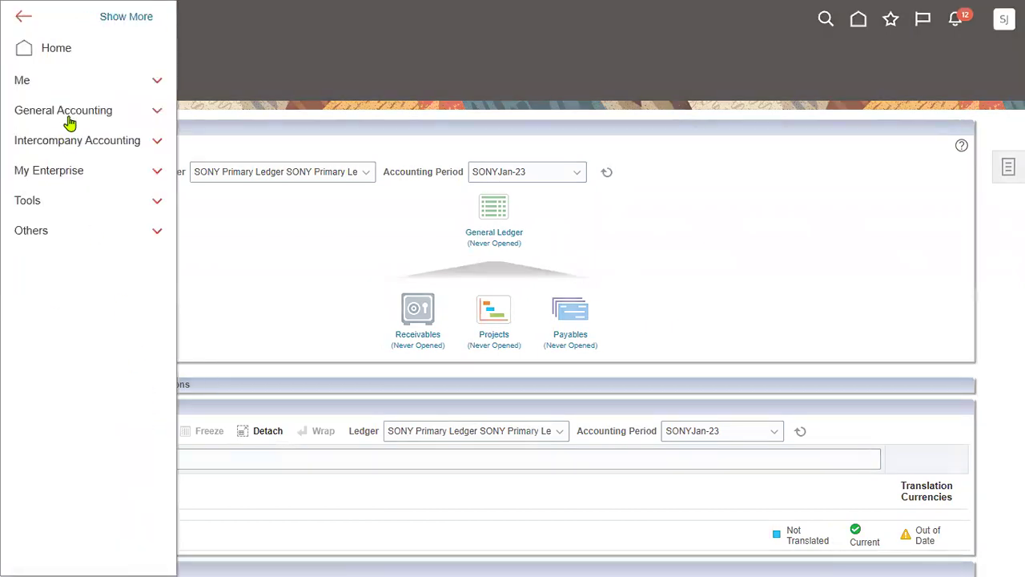
click(69, 120)
click(84, 174)
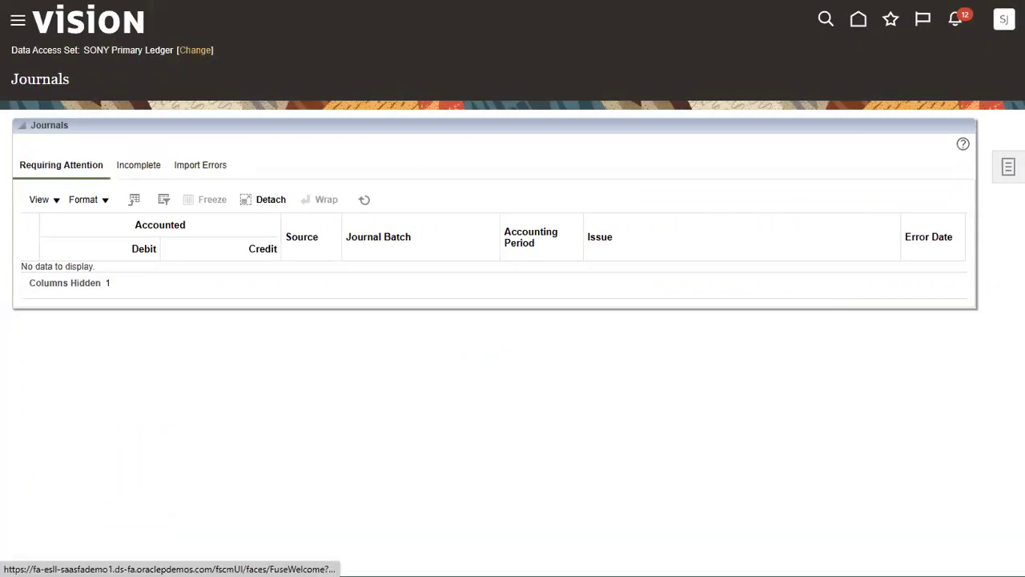
Start a new journal from Create Journal, touch the Ledger field, then cancel it
click(1009, 166)
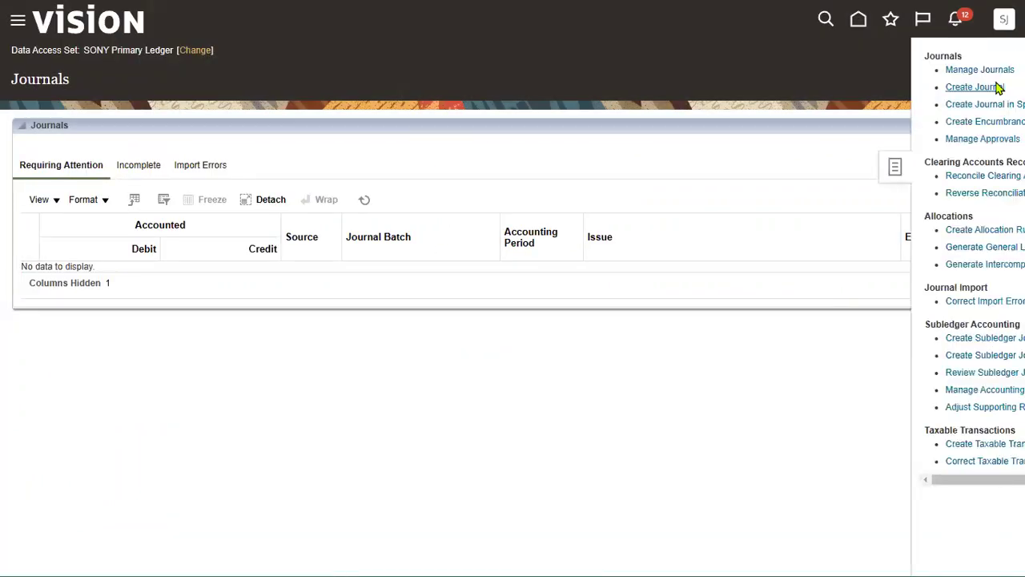
click(936, 90)
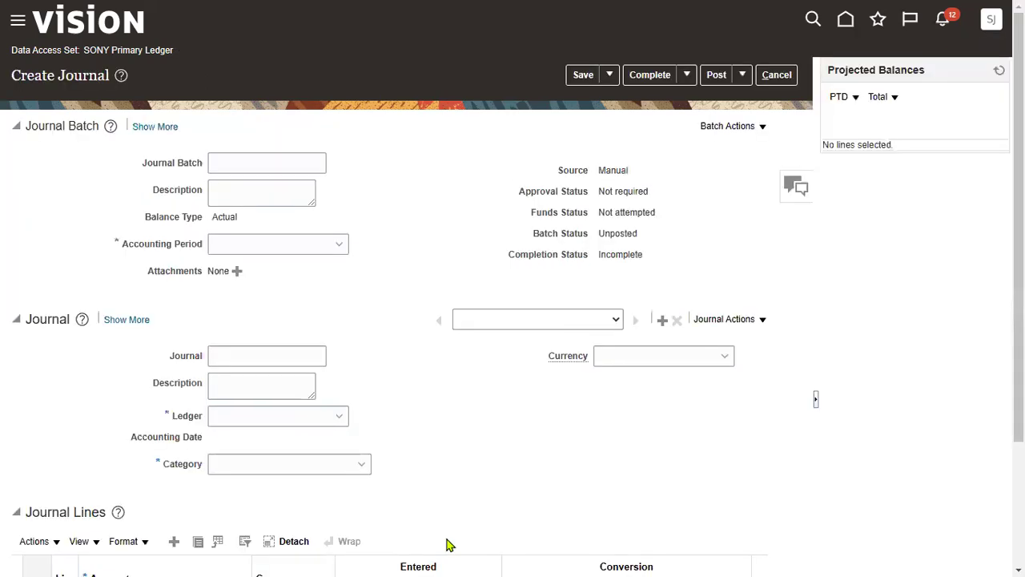
click(237, 418)
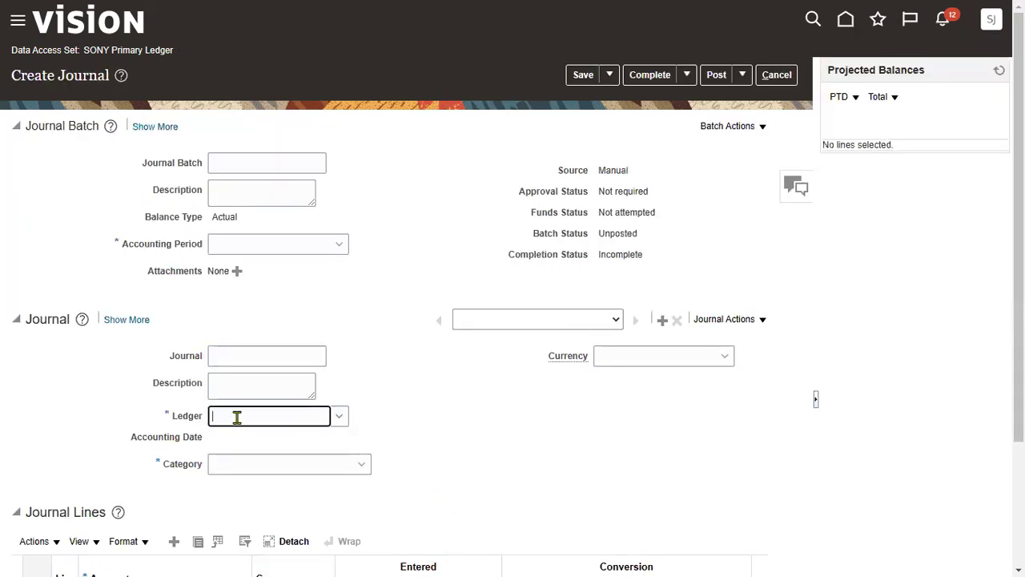
click(253, 316)
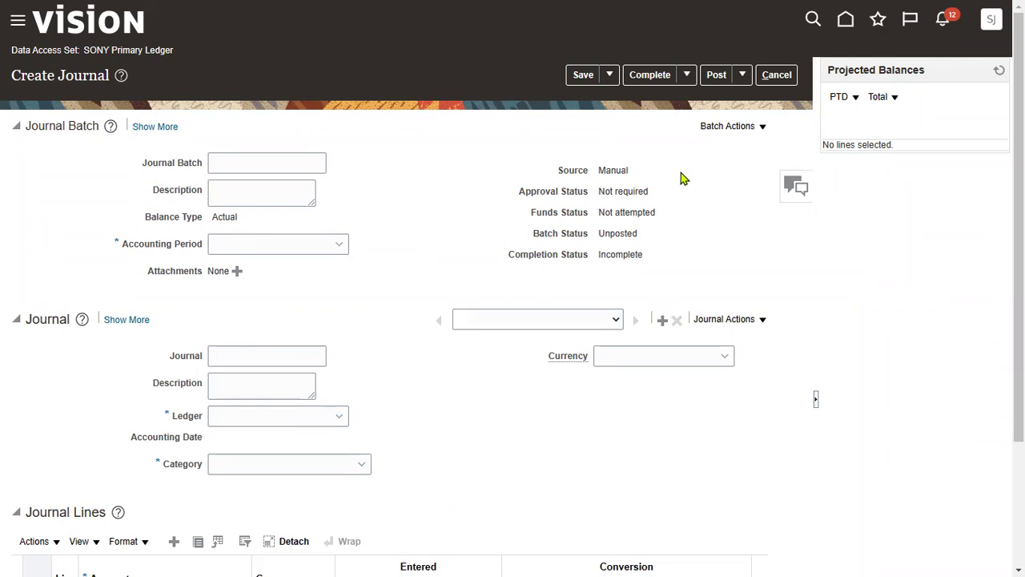
click(773, 76)
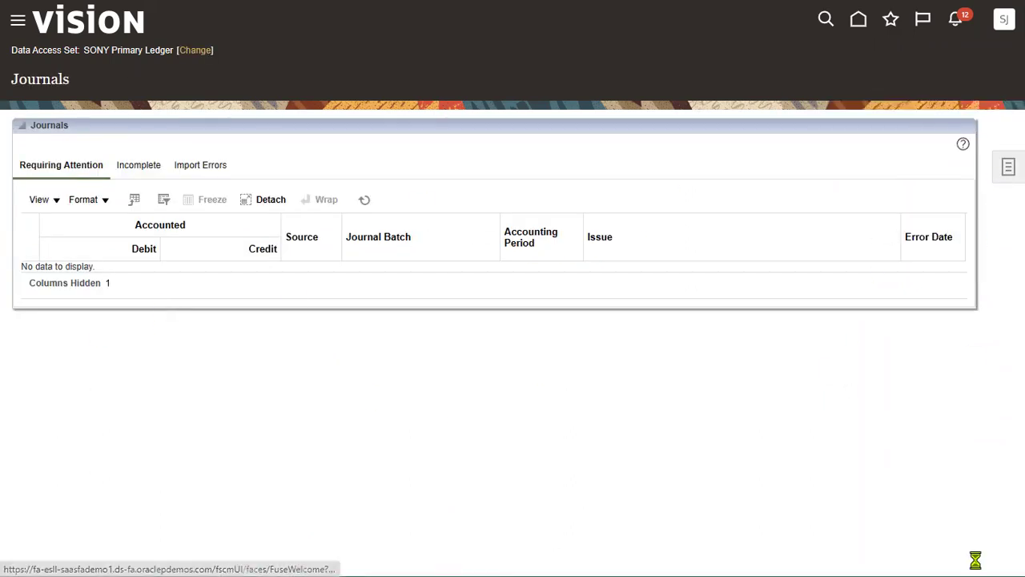
Go to Period Close and refresh the SONYJan-23 close status
click(17, 20)
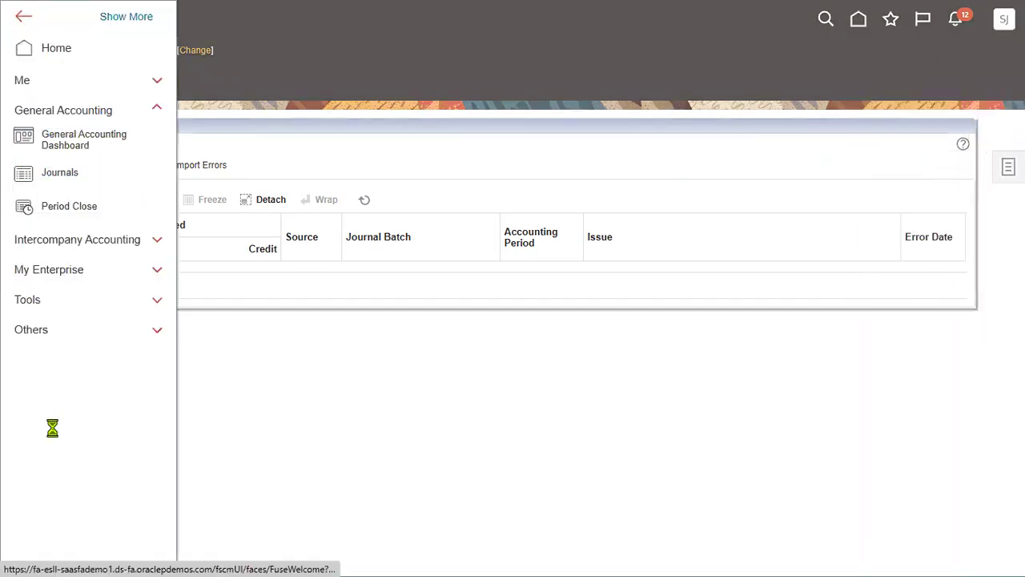
click(64, 209)
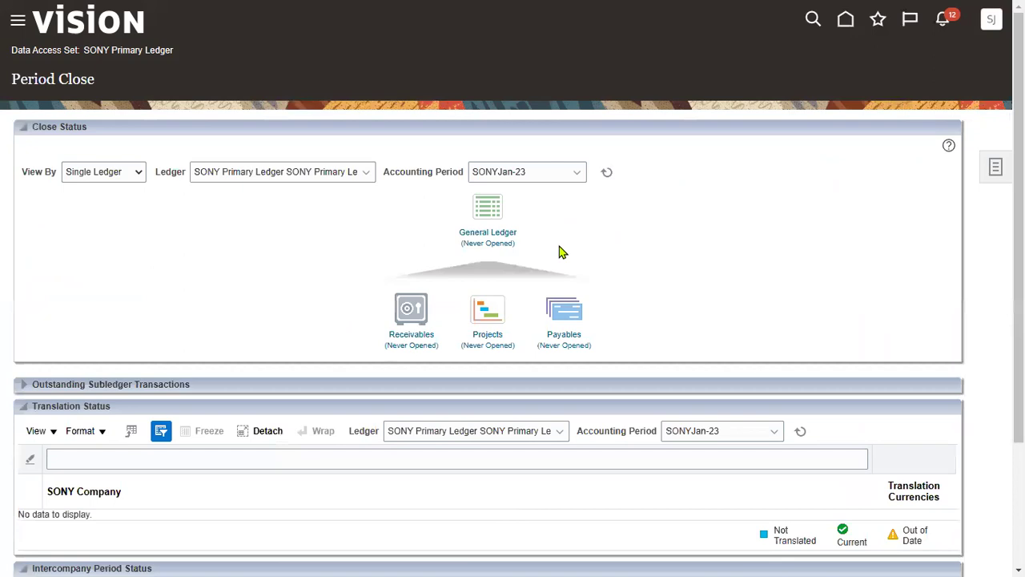
click(607, 171)
click(16, 24)
click(60, 298)
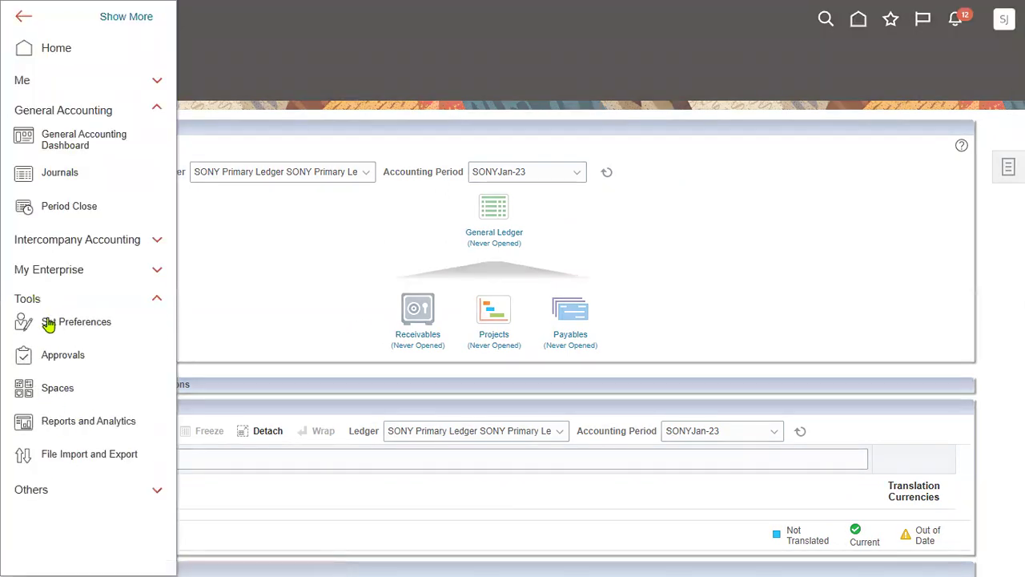
click(686, 266)
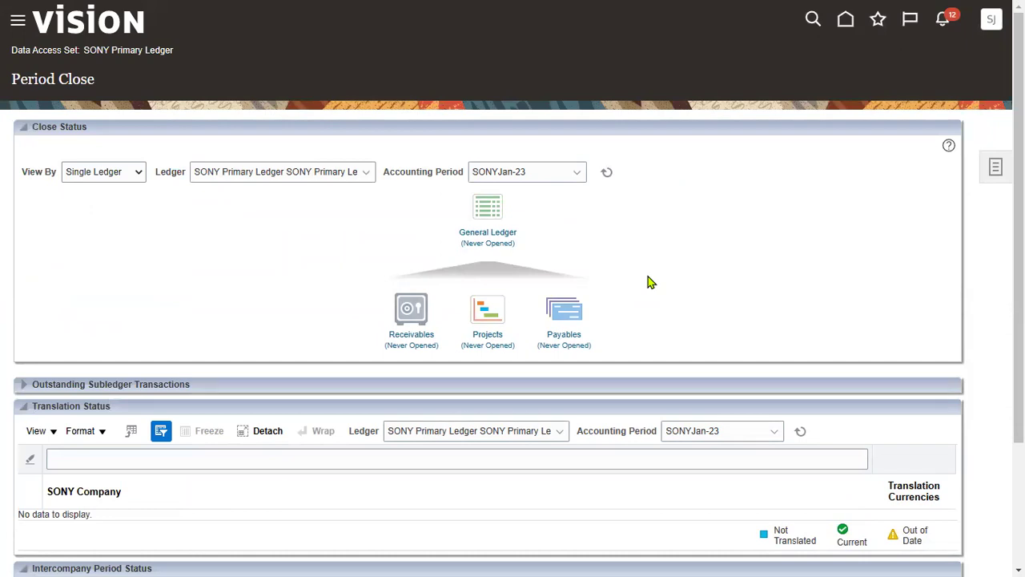
Refresh the close status again, then sign out of the session
click(606, 171)
scroll(783, 321, down, 3)
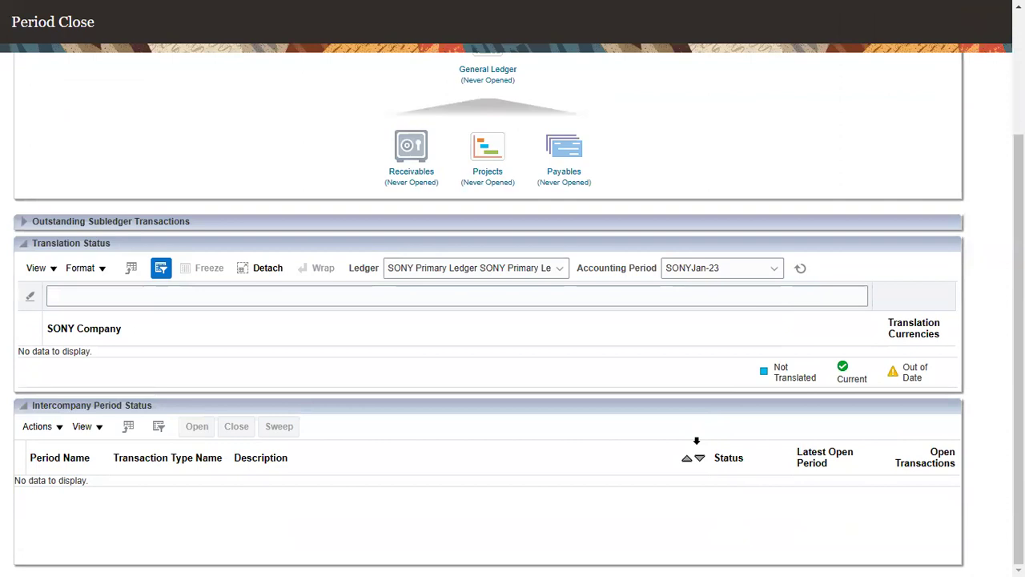
scroll(637, 327, up, 3)
click(607, 173)
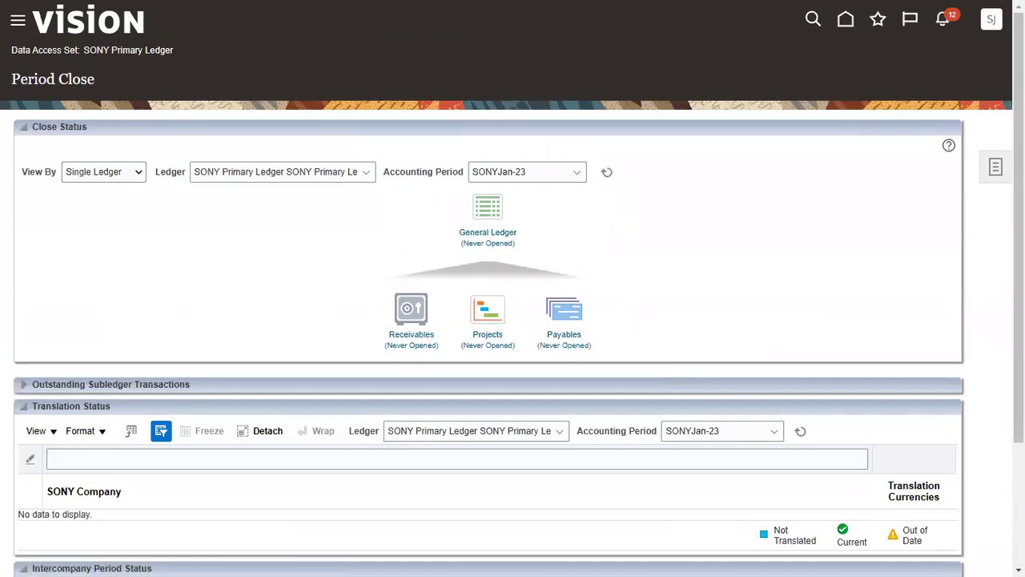
click(992, 19)
click(965, 55)
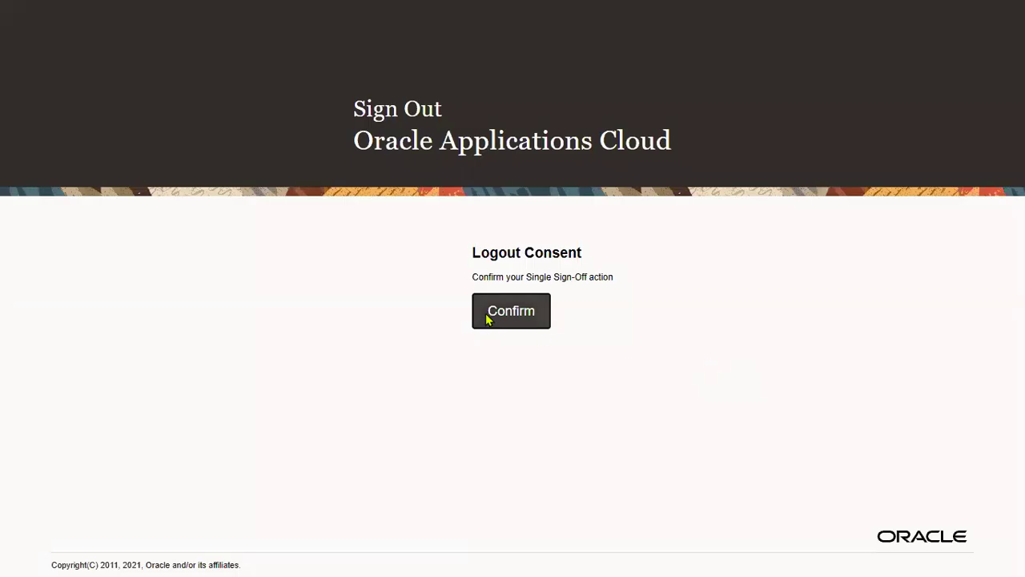
Confirm sign-out, copy the previous username, and sign in with another saved account
click(488, 313)
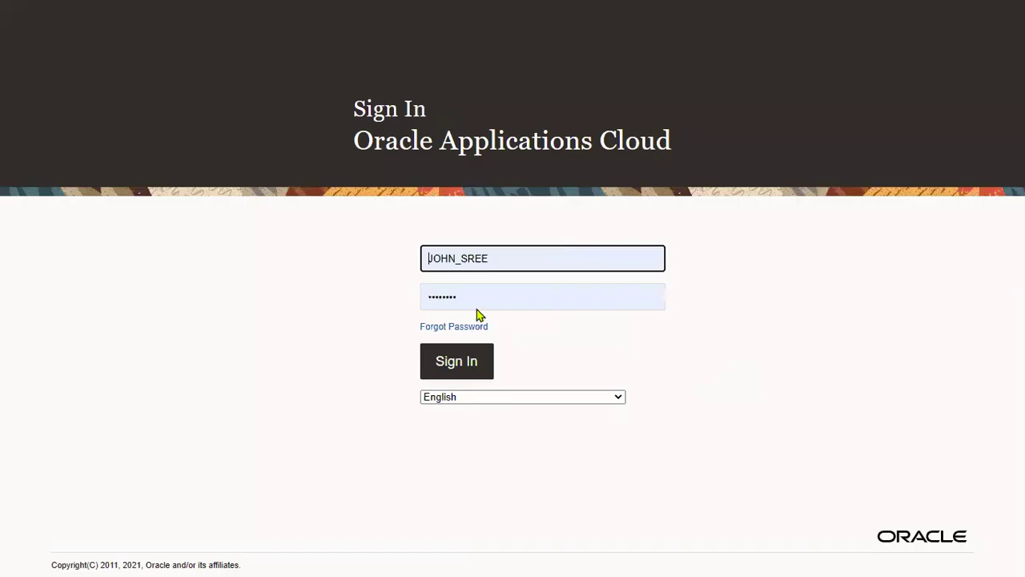
double_click(517, 246)
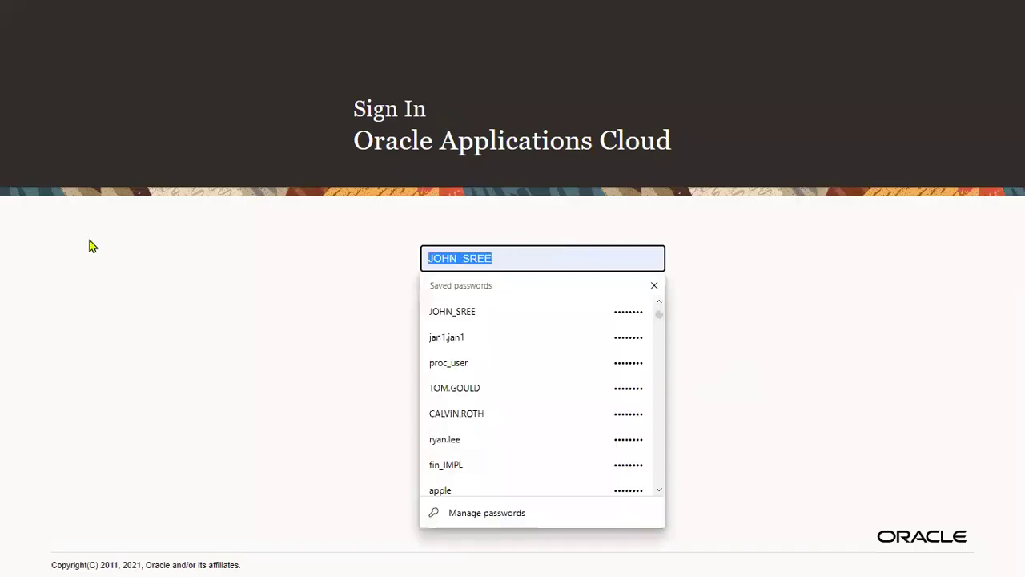
right_click(438, 253)
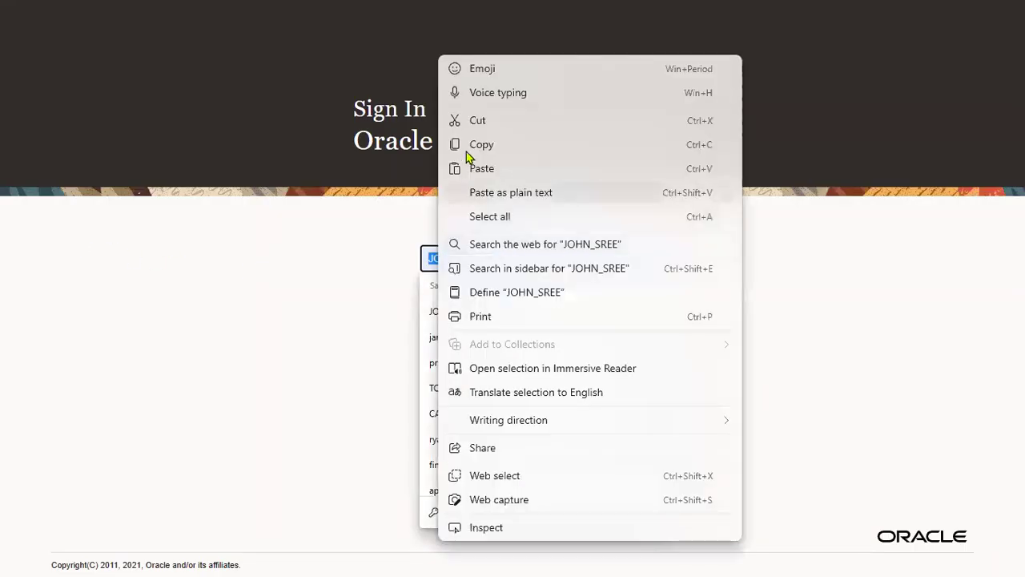
click(469, 145)
click(539, 259)
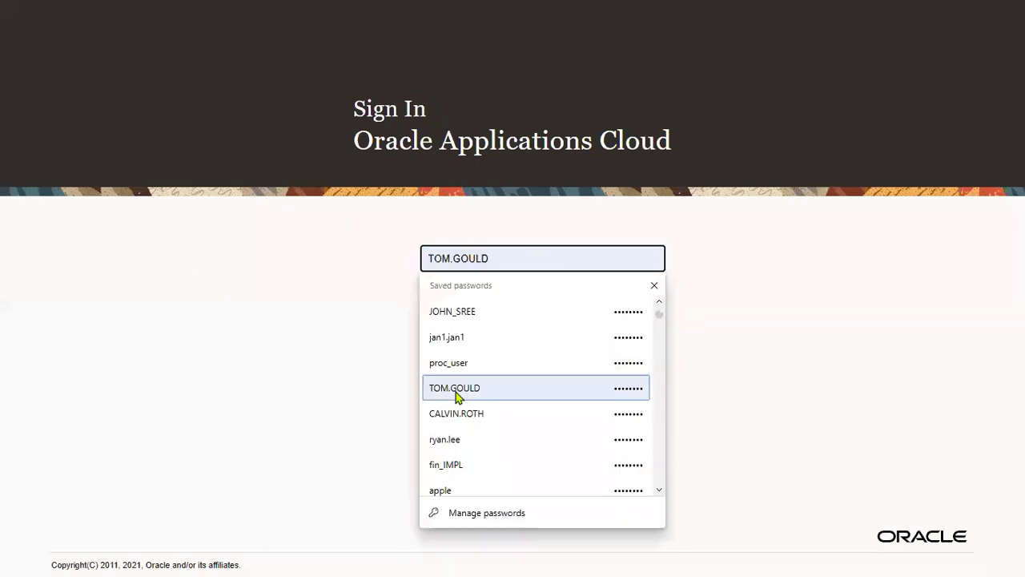
click(480, 334)
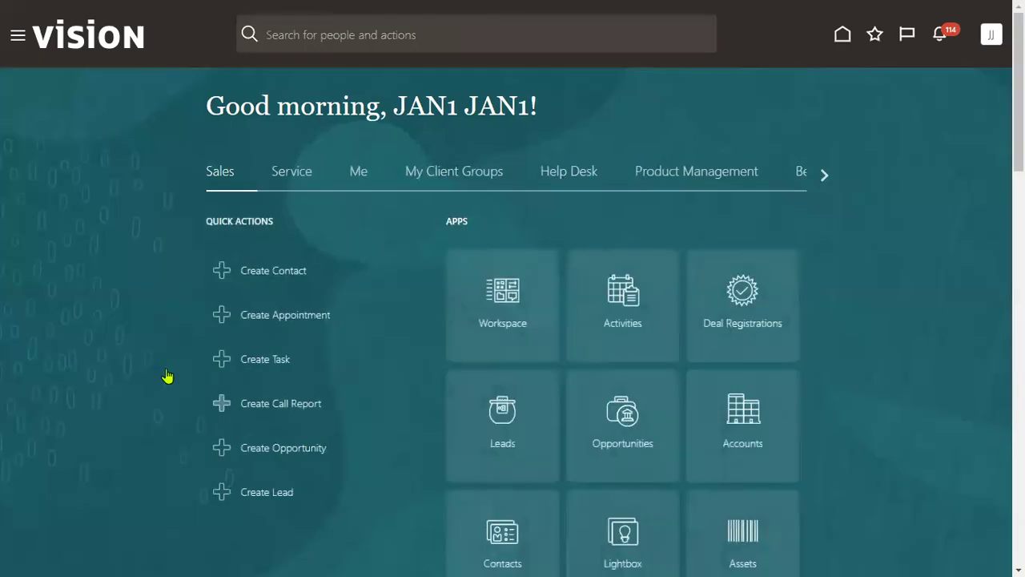
Open the Security Console from the Tools work areas
click(17, 42)
scroll(126, 312, down, 3)
click(81, 476)
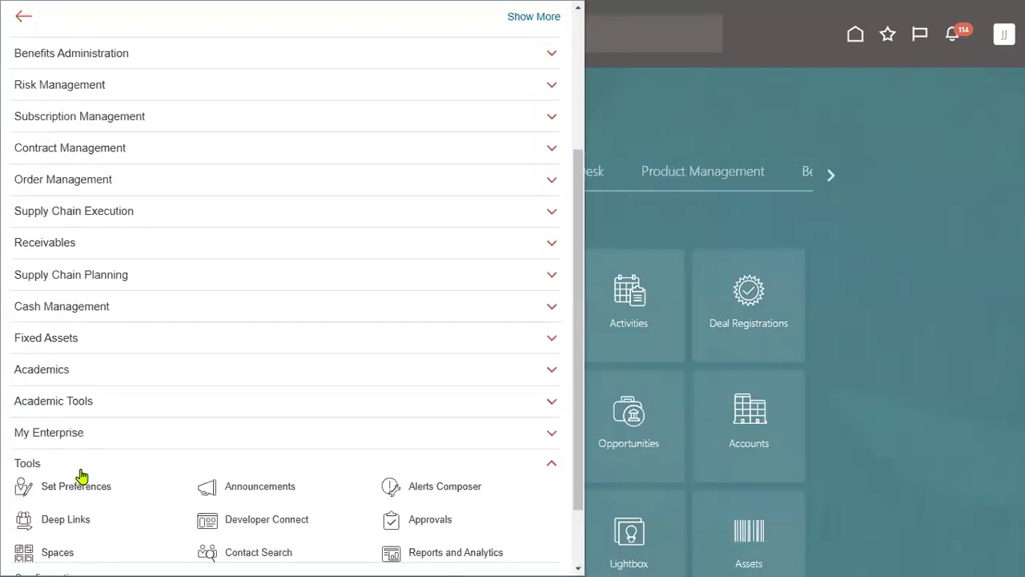
scroll(133, 460, down, 3)
click(265, 355)
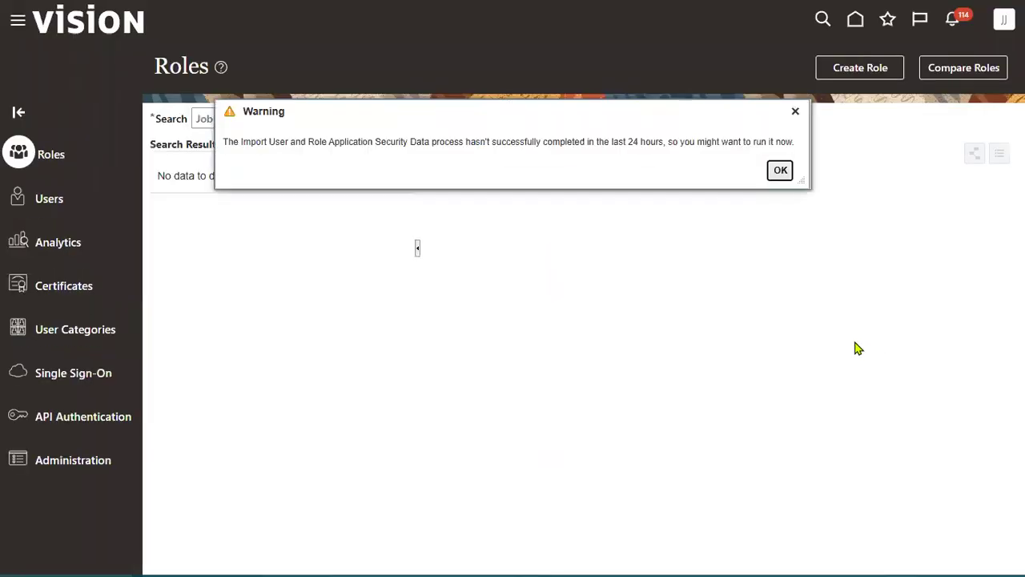
Dismiss the warning, search Users with the pasted username, and open that account
click(781, 171)
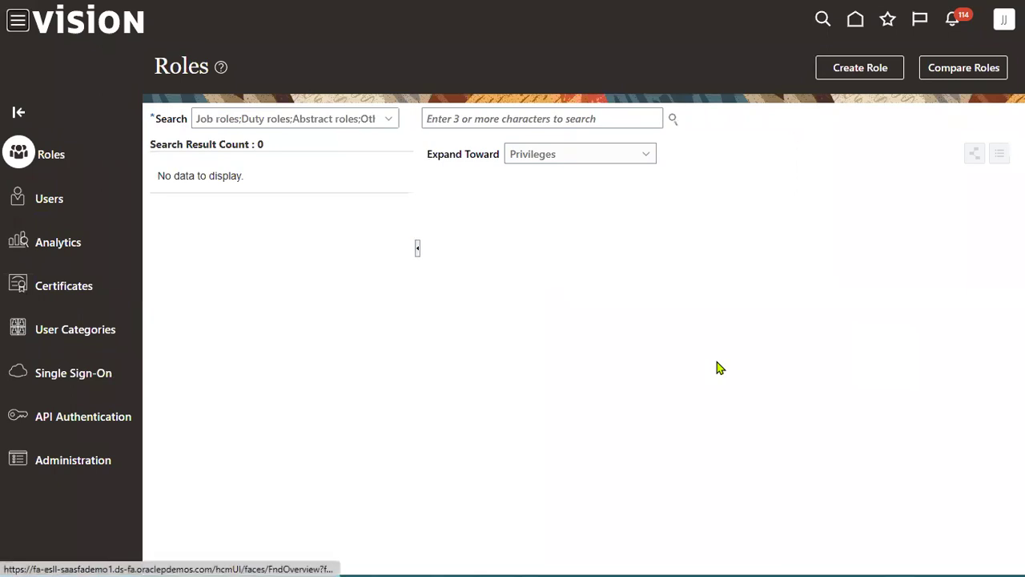
click(24, 201)
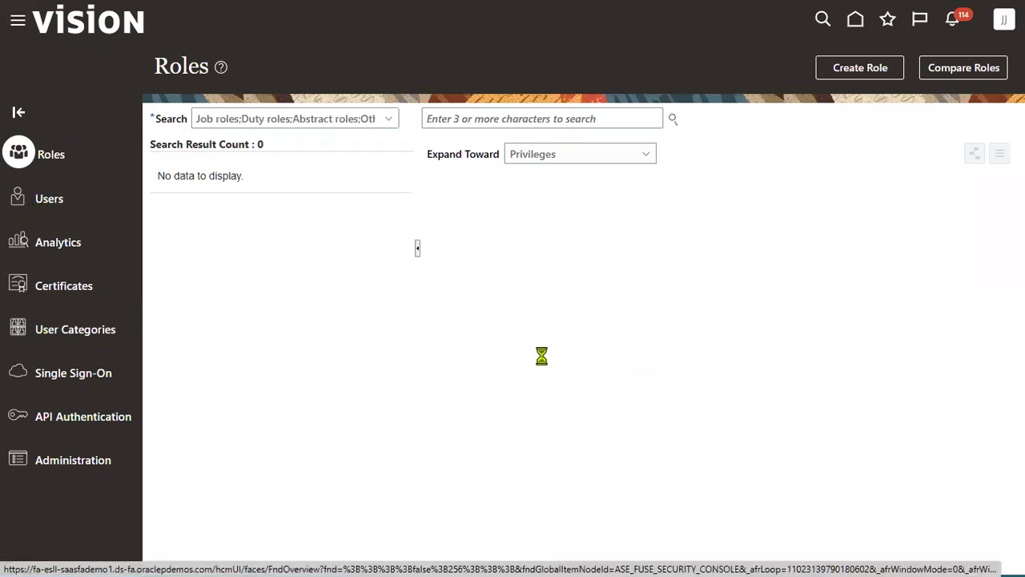
click(588, 119)
right_click(588, 118)
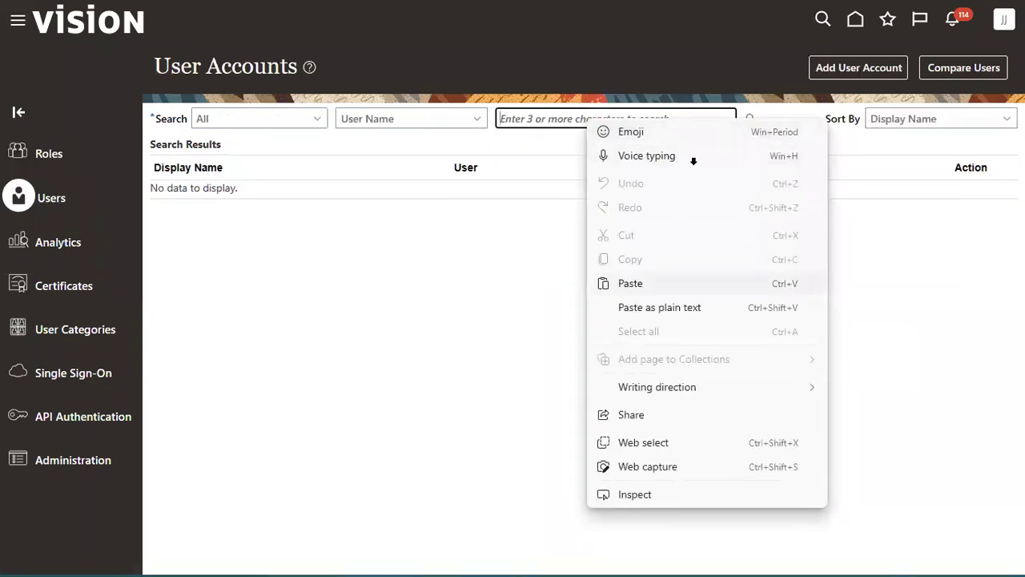
click(623, 284)
click(750, 119)
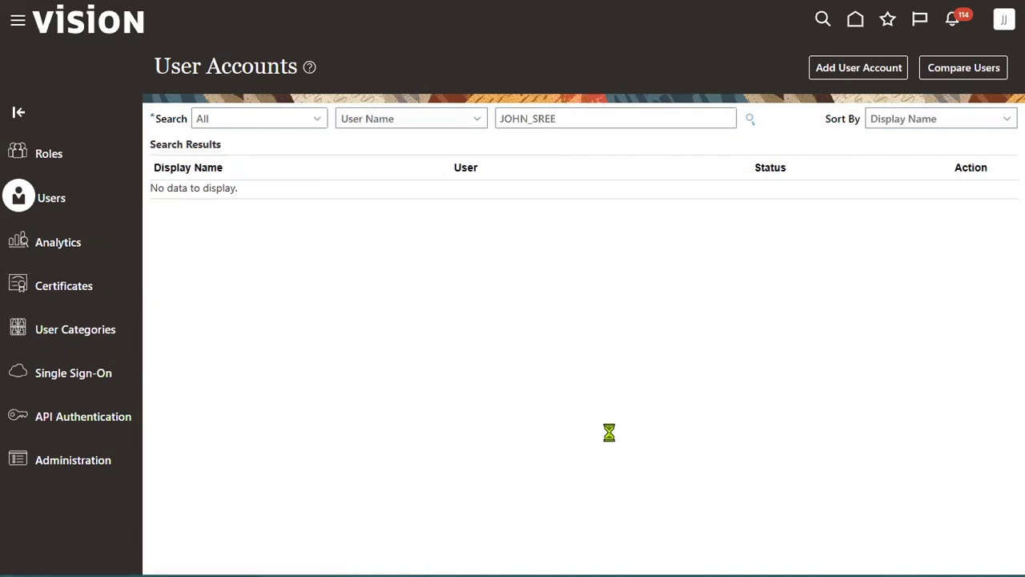
click(554, 207)
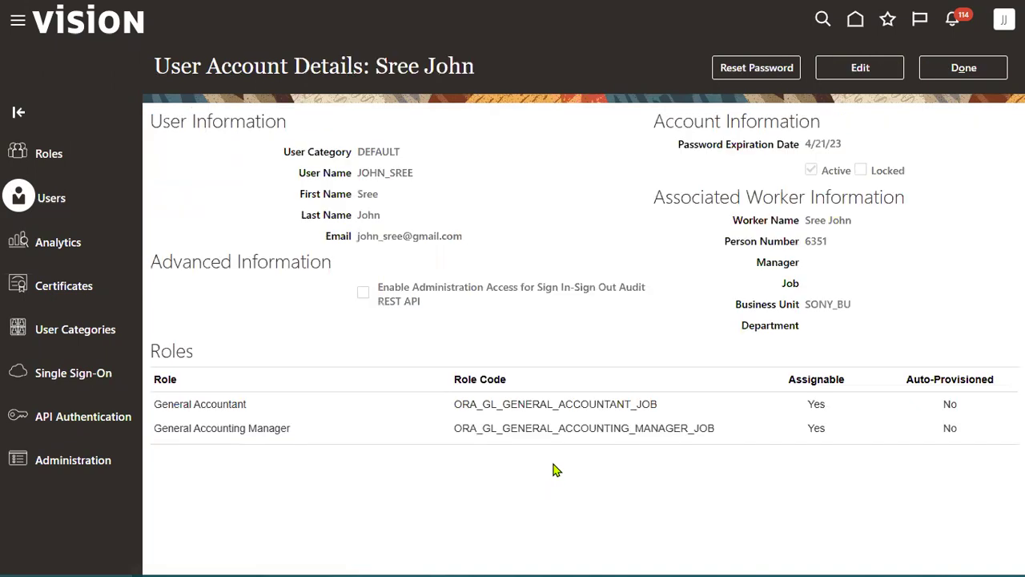
Begin a manual password reset, abandon it, and put the account into edit mode
click(750, 69)
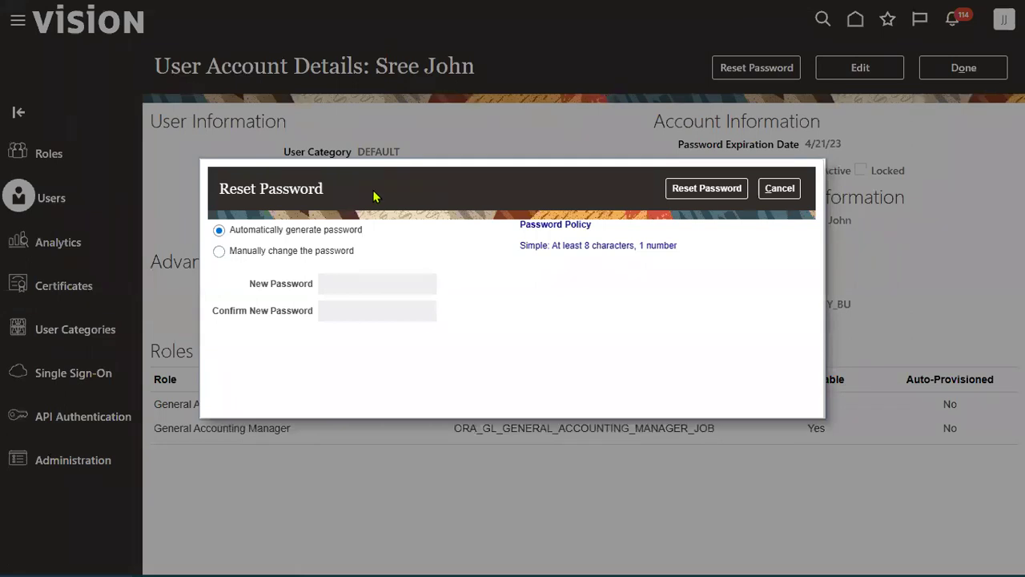
click(304, 253)
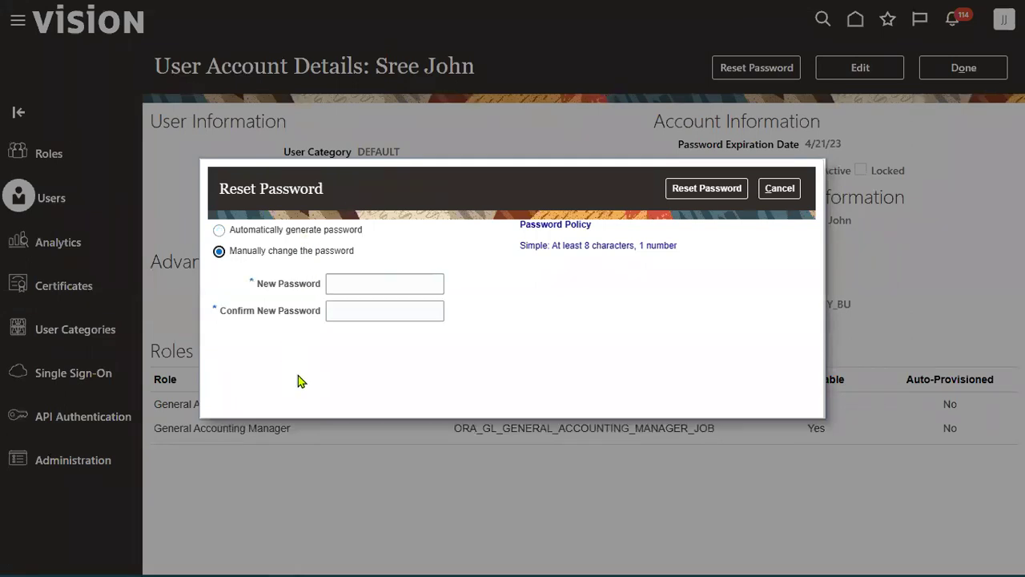
click(381, 282)
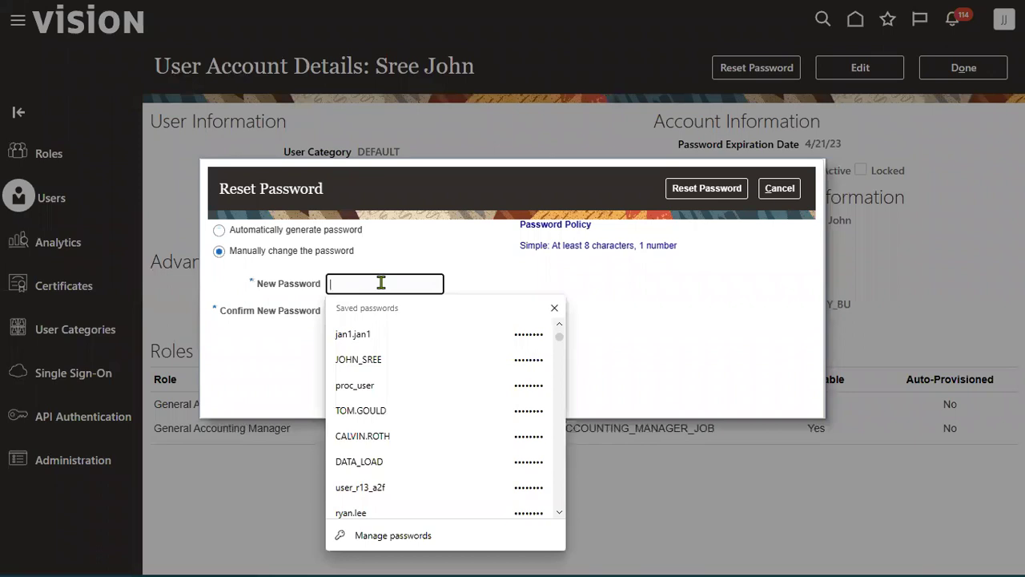
text(We)
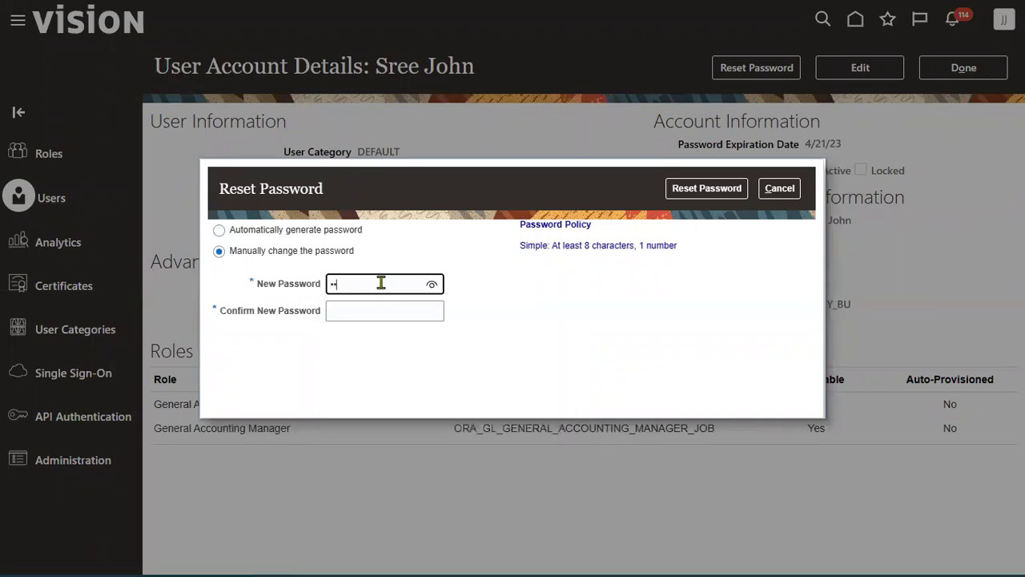
click(779, 189)
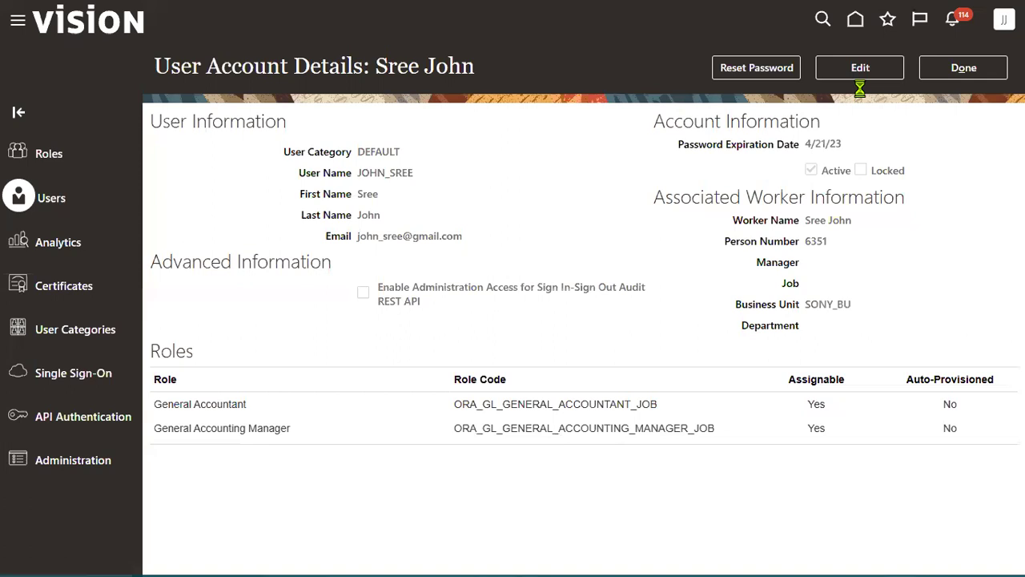
click(861, 74)
Add the Employee role to the user's account and save it
click(722, 488)
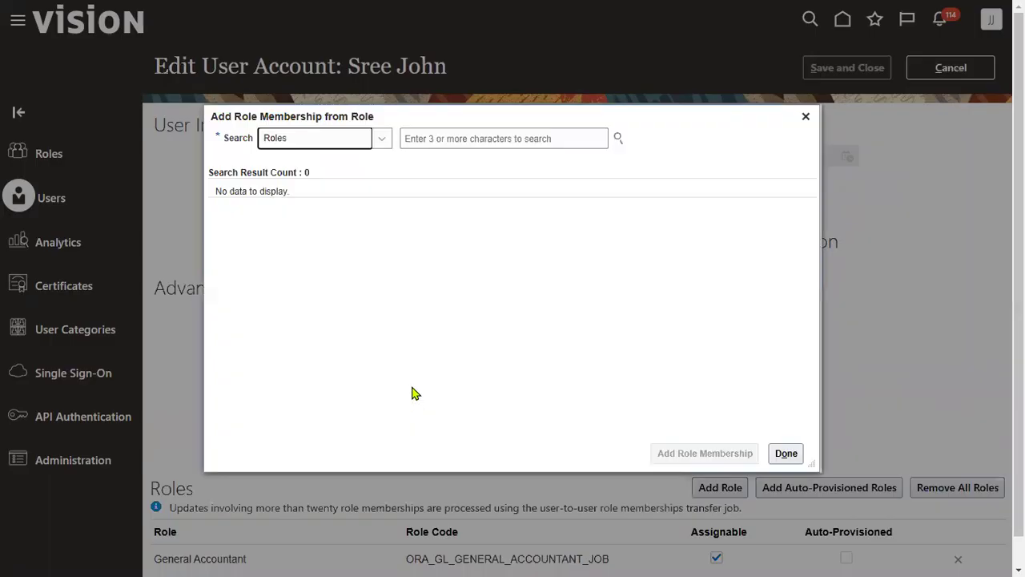
click(425, 136)
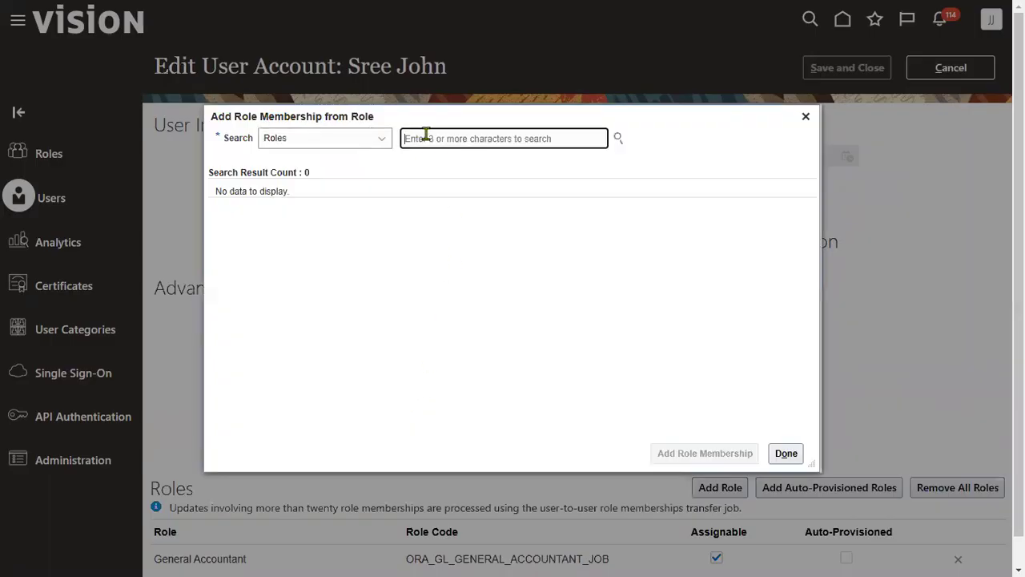
text(EM)
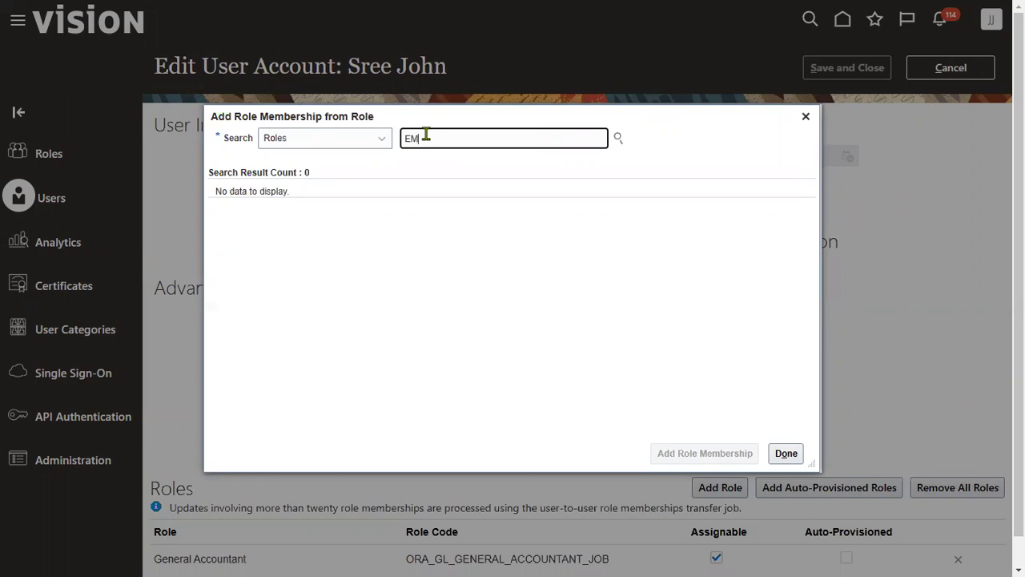
text(PL)
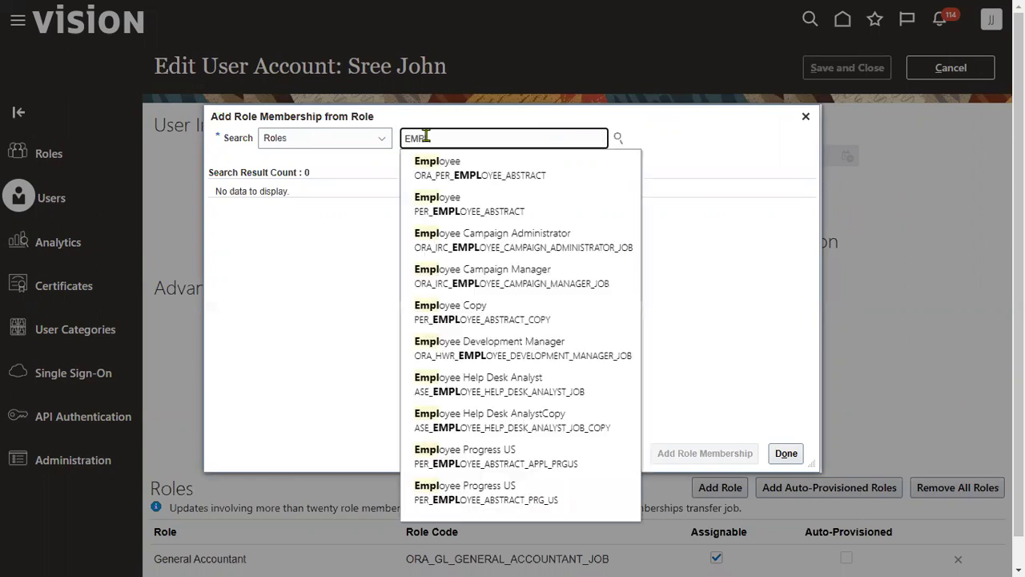
click(516, 163)
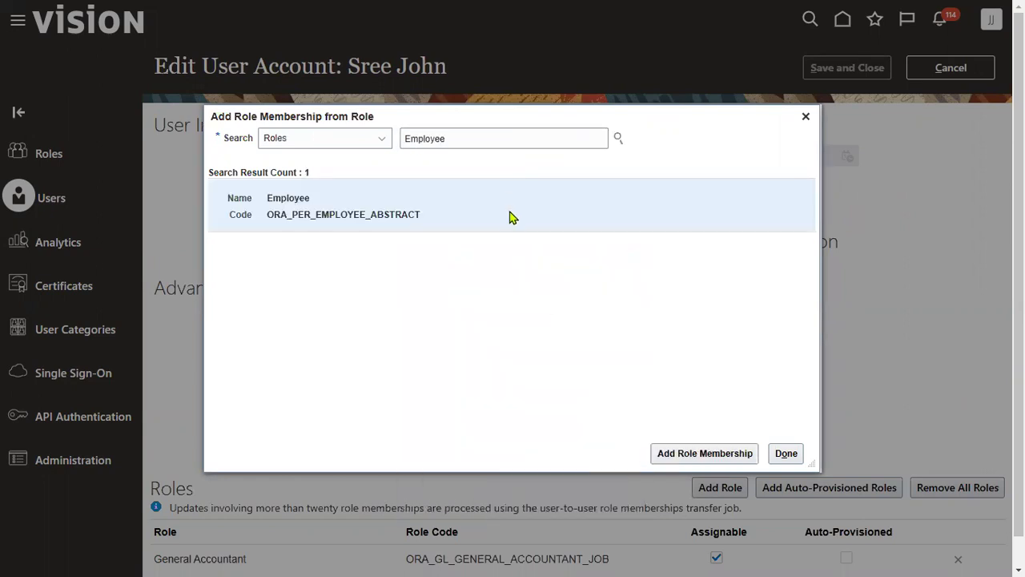
click(687, 454)
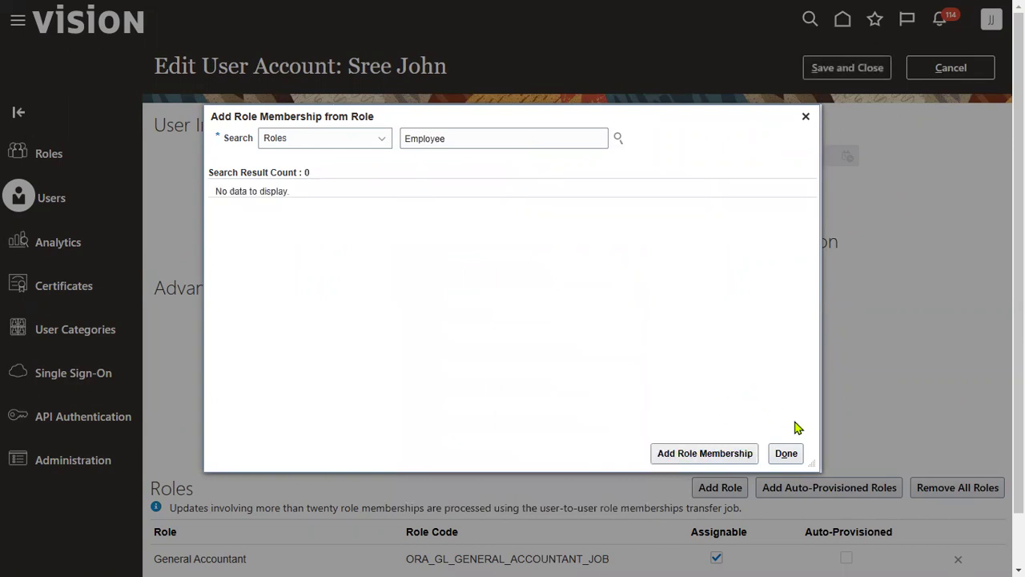
click(786, 454)
click(872, 73)
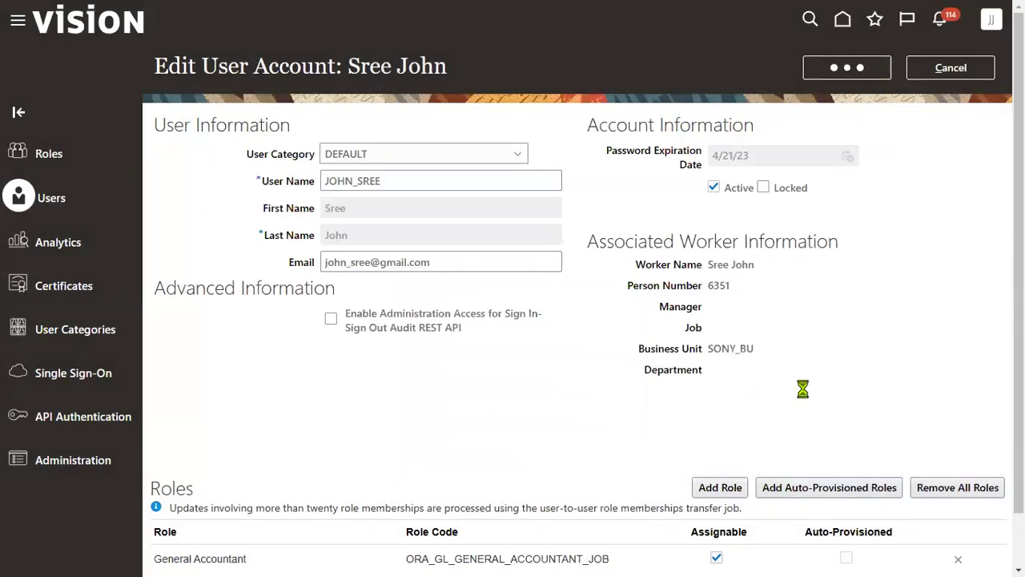
click(941, 72)
click(1002, 21)
Sign out, sign back in with the accountant's saved credentials, and expand General Accounting
click(976, 56)
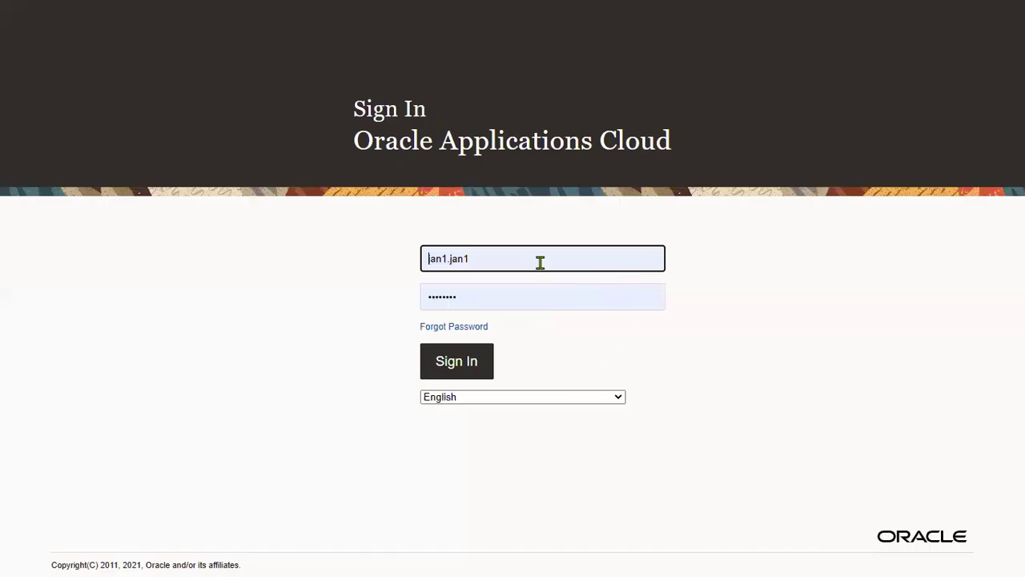
drag(540, 262, 1, 253)
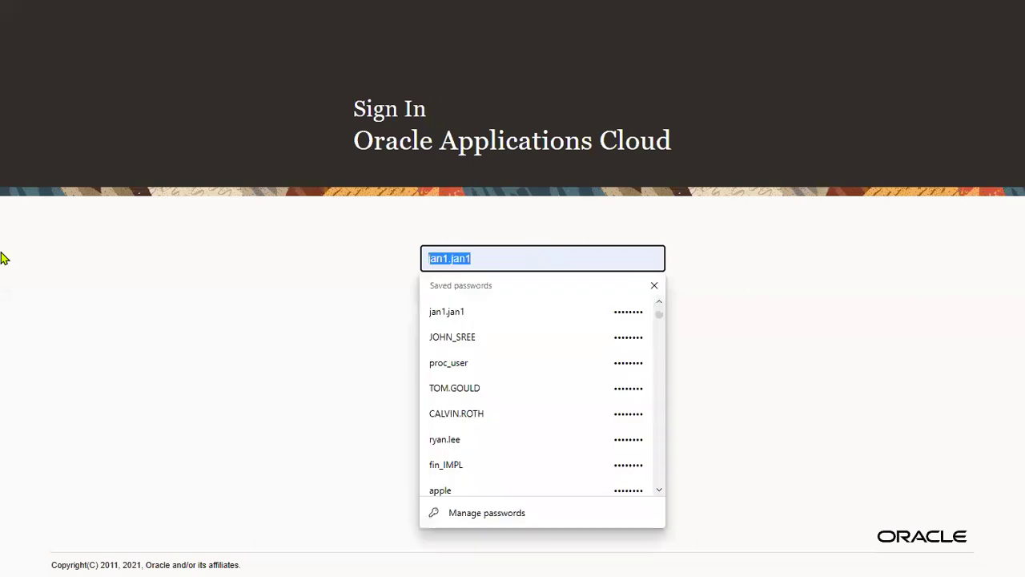
click(454, 338)
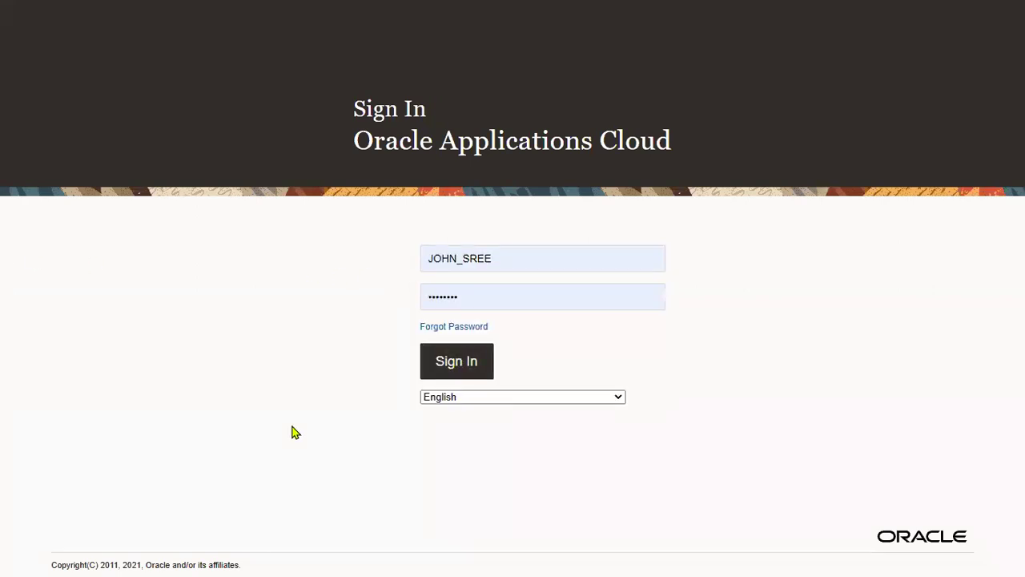
key(Return)
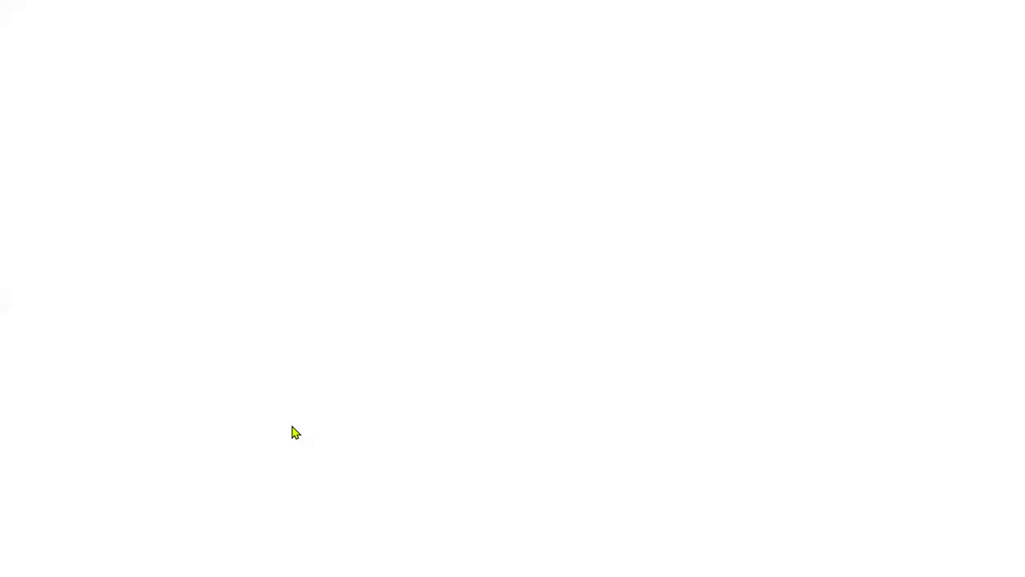
click(17, 37)
click(59, 239)
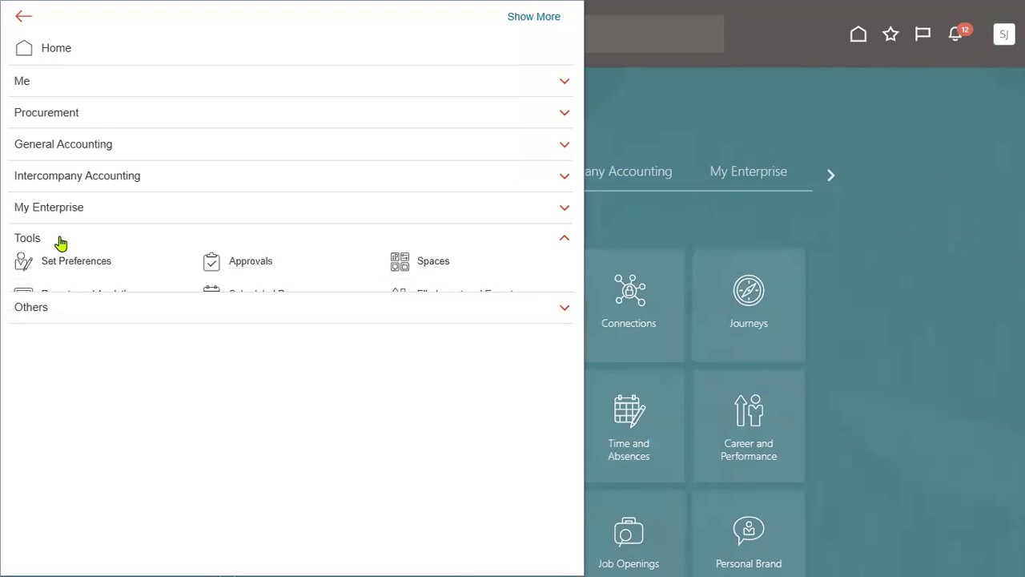
click(51, 154)
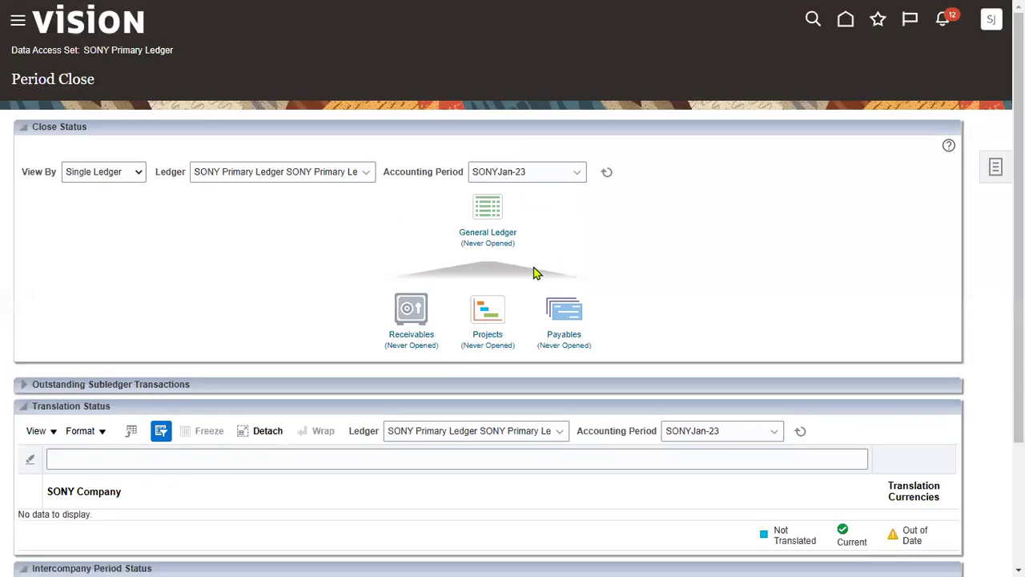
Open Scheduled Processes, select process 5277448 and refresh the list repeatedly
click(17, 22)
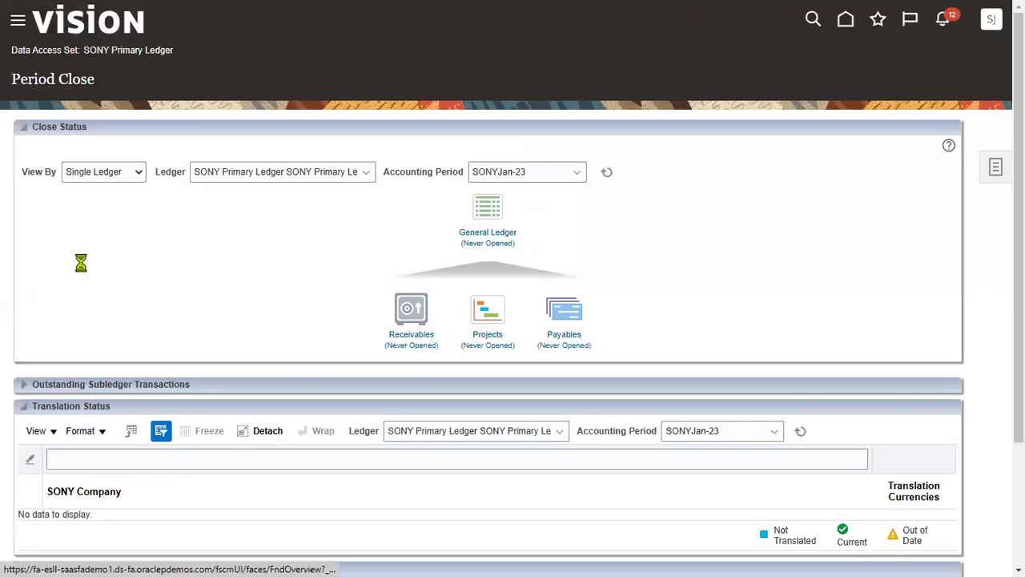
click(262, 325)
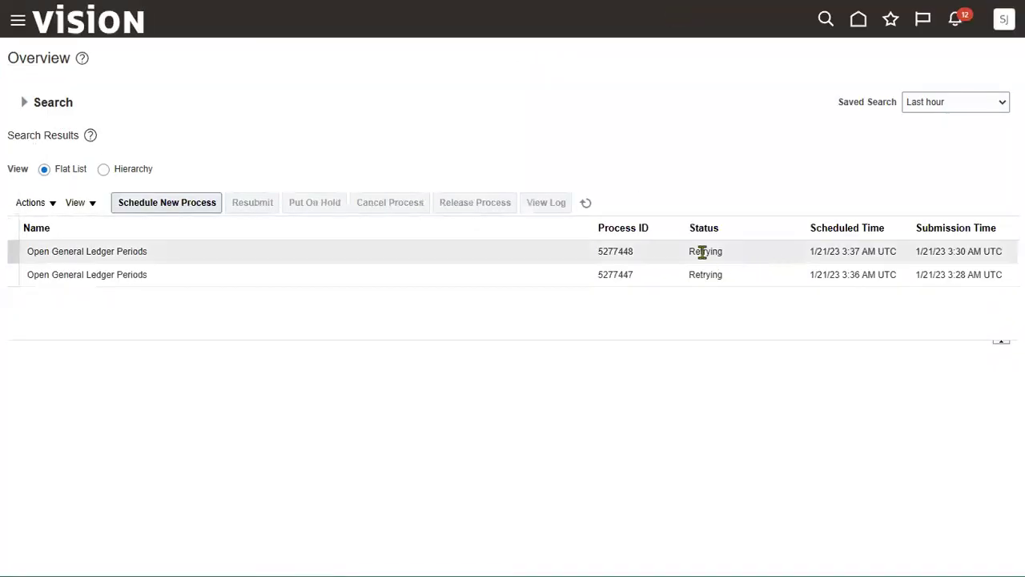
click(725, 258)
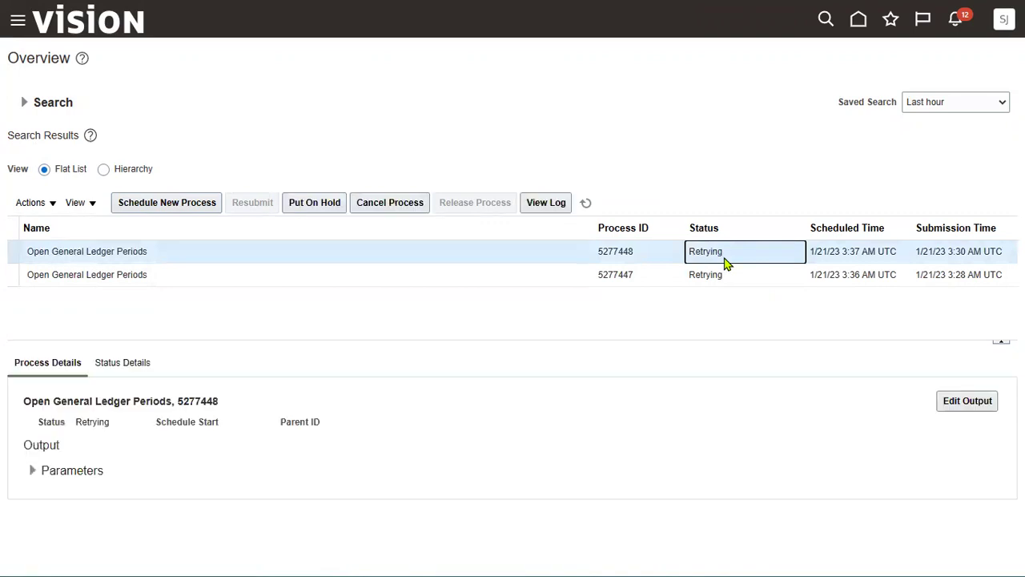
click(585, 205)
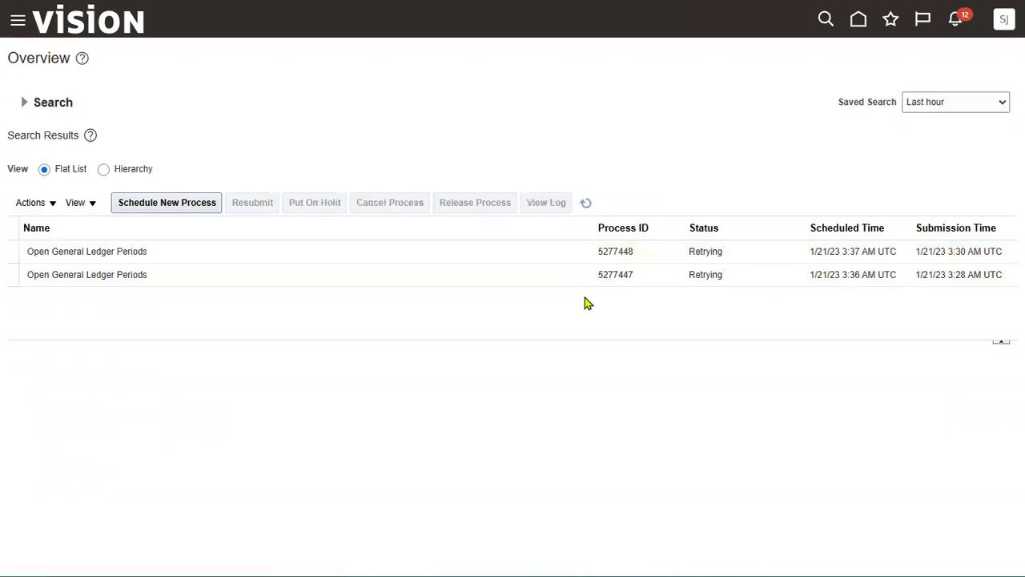
click(707, 258)
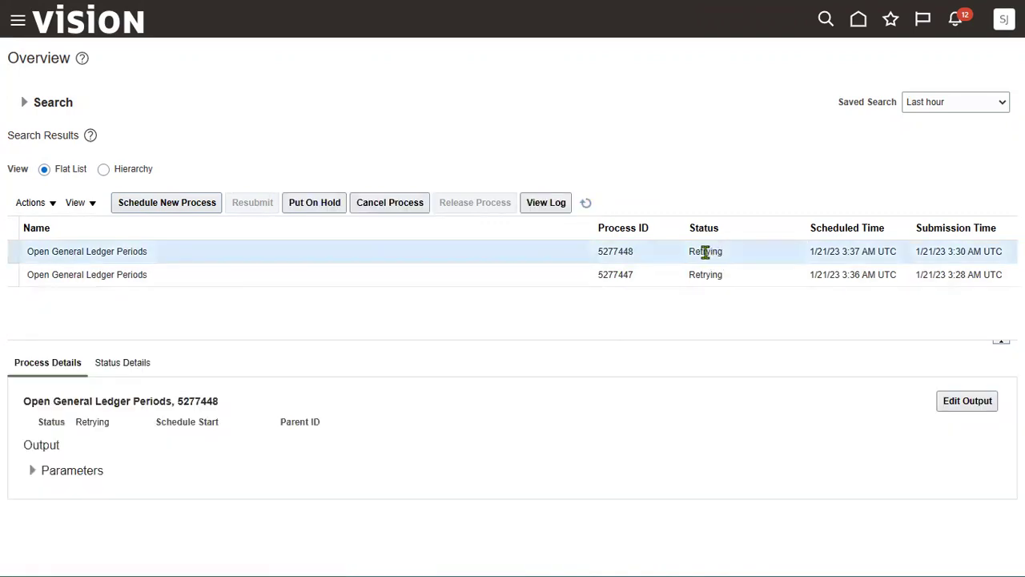
click(587, 205)
click(698, 255)
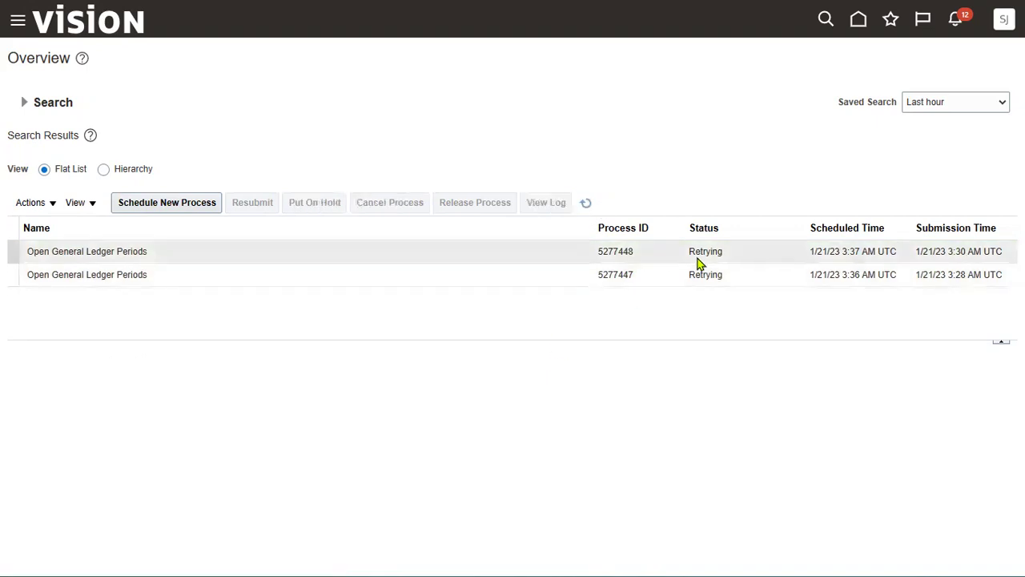
click(588, 203)
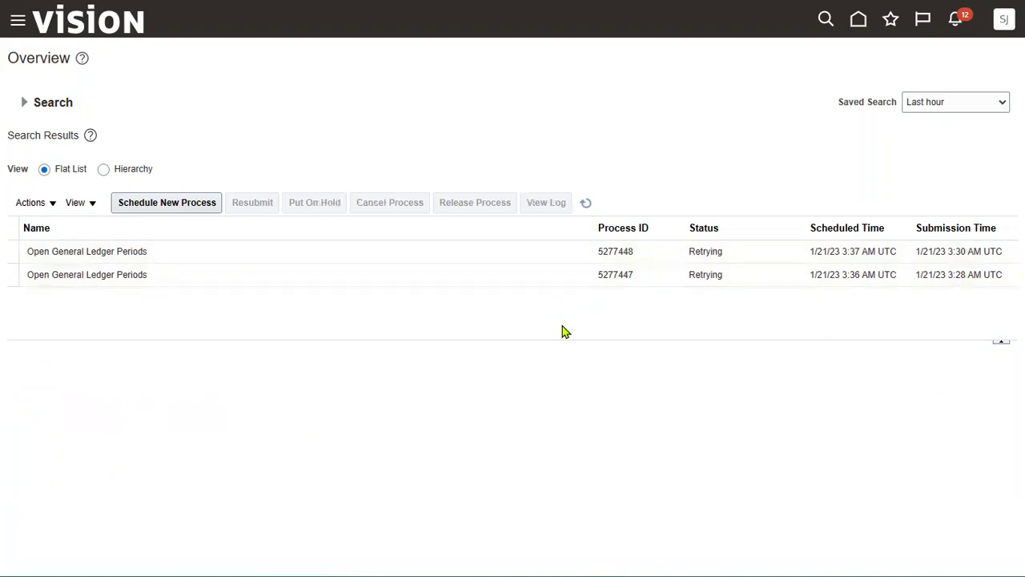
click(586, 203)
click(586, 203)
Review process 5277448's parameters and status details, then refresh the list
click(720, 252)
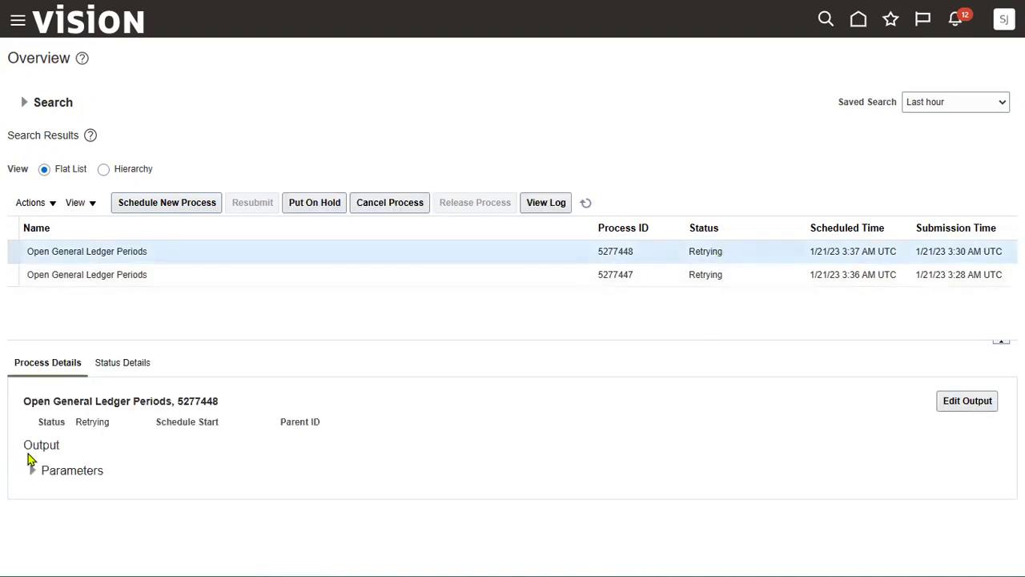
click(32, 470)
scroll(58, 540, down, 1)
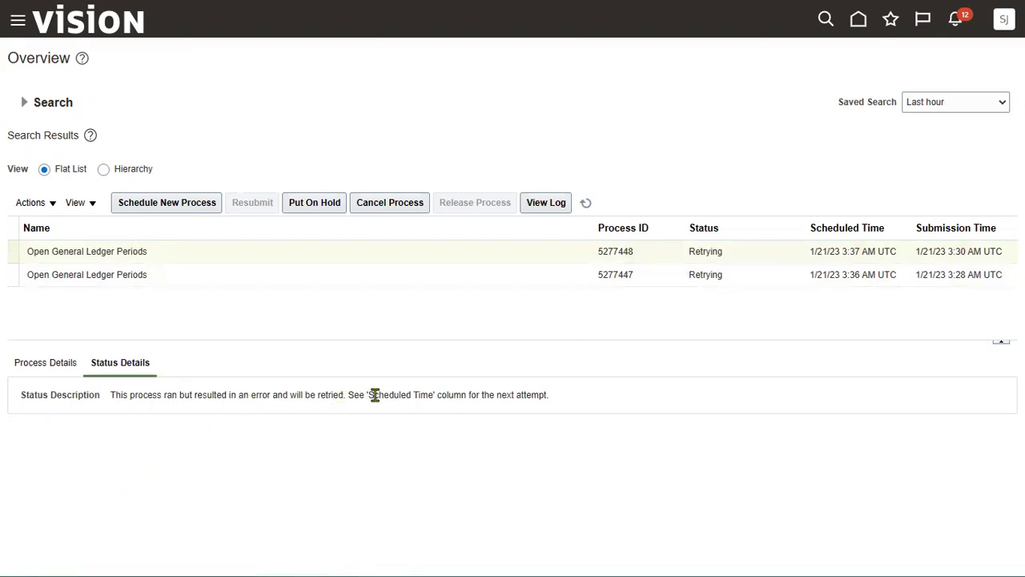
click(56, 366)
click(586, 203)
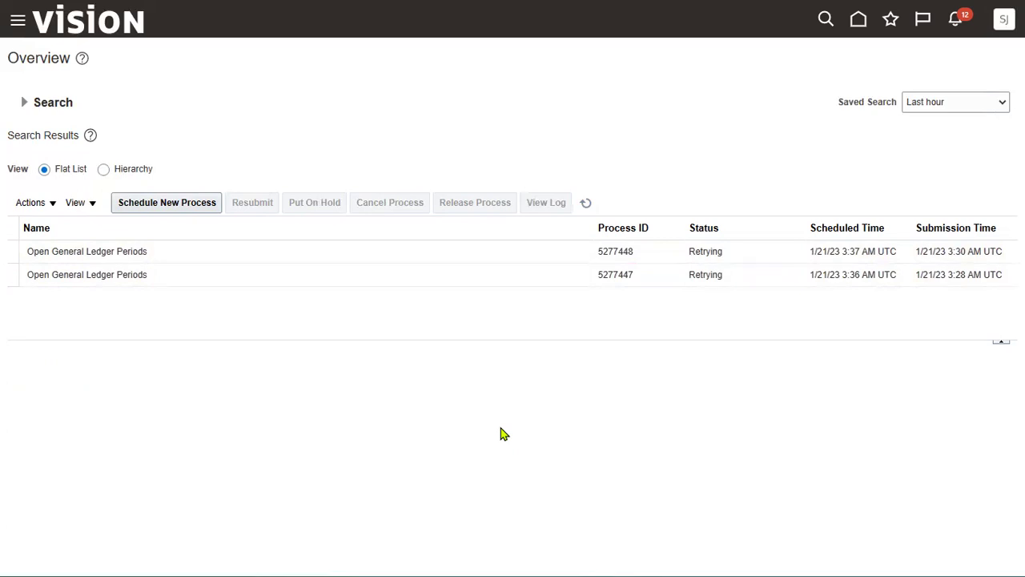
click(589, 203)
Cancel retrying processes 5277448 and 5277447, refresh, and head back to Period Close
click(322, 249)
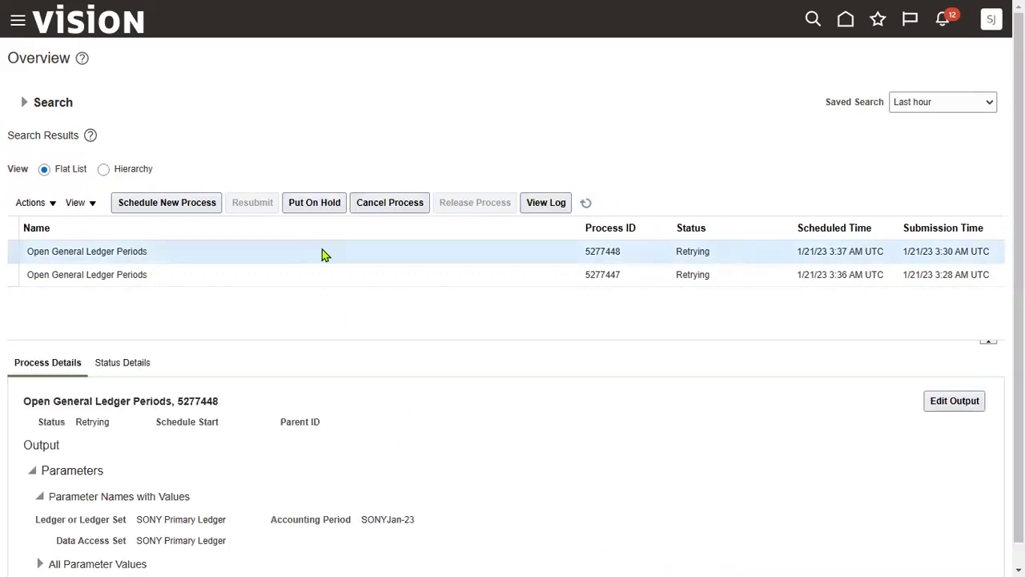
click(390, 203)
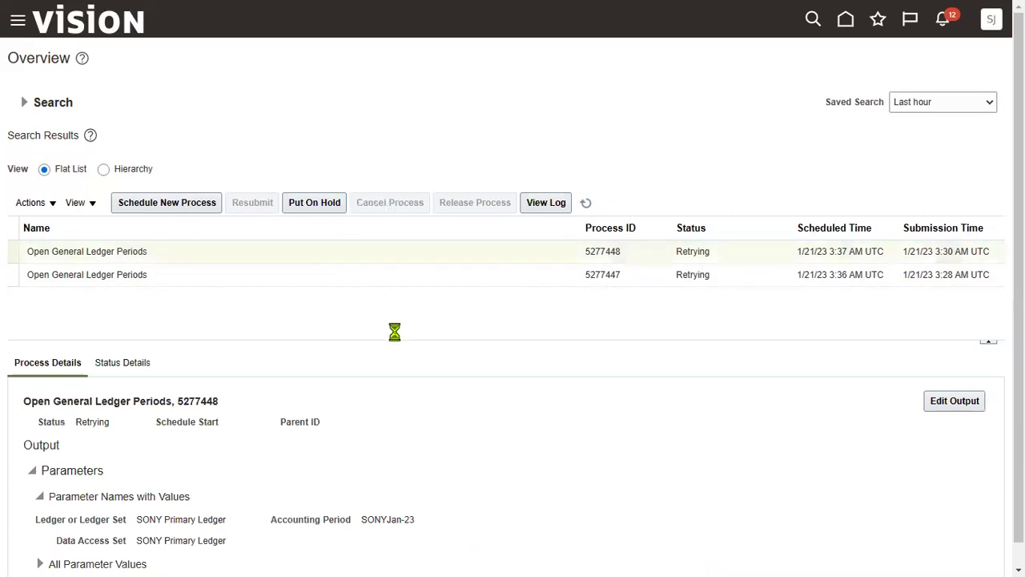
click(375, 274)
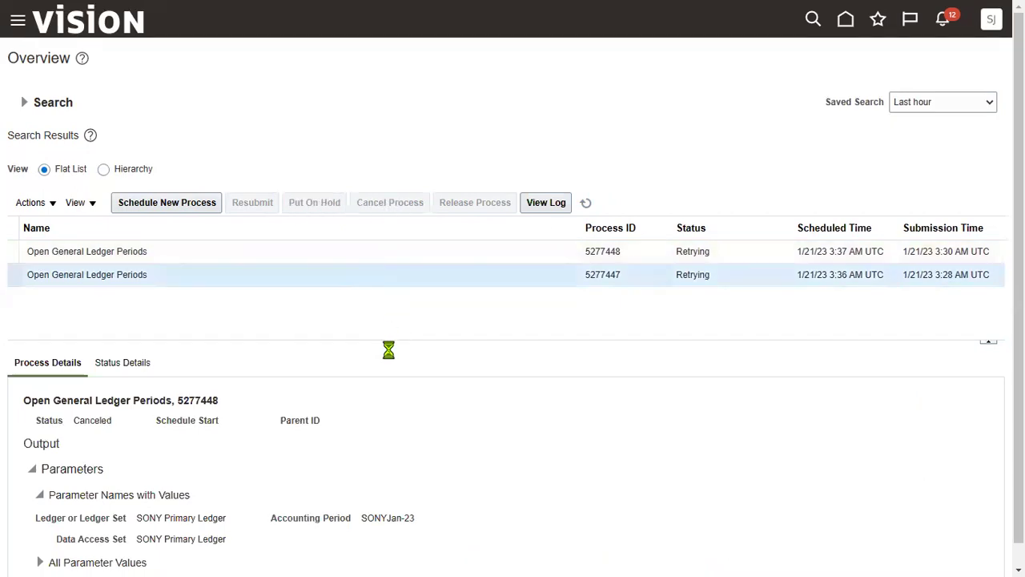
click(392, 202)
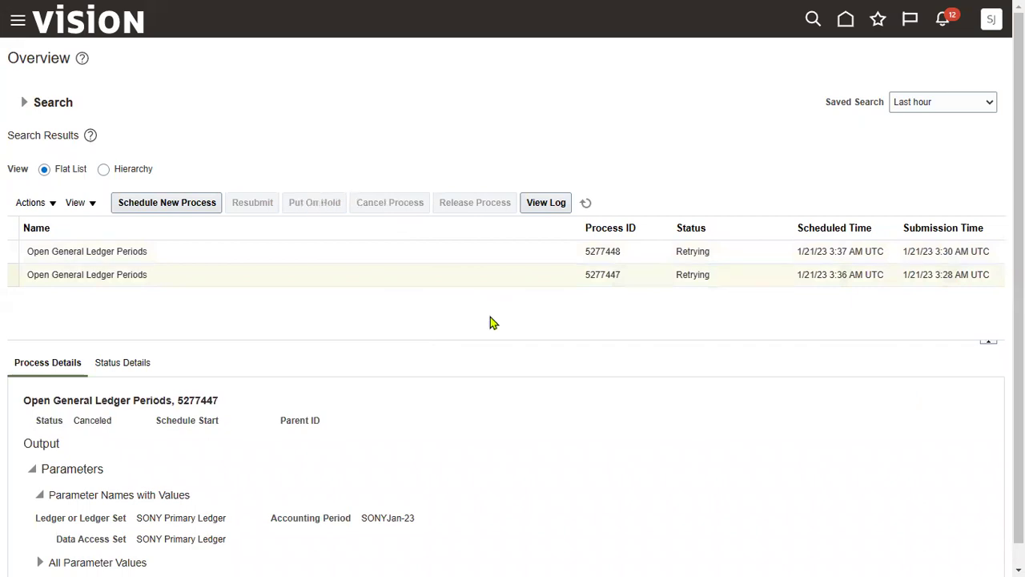
click(585, 202)
click(19, 23)
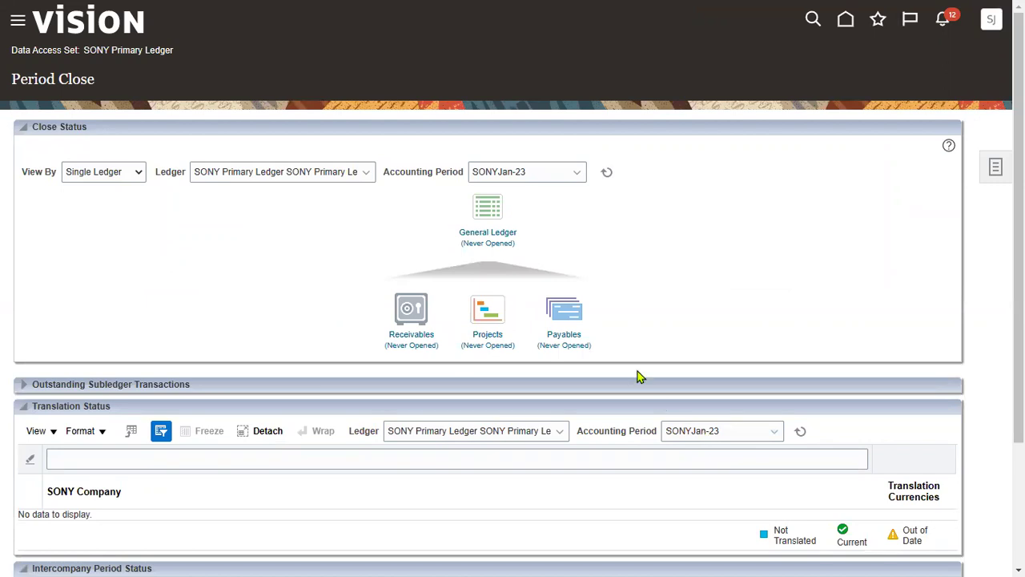
Resubmit Open First Period for SONY Primary Ledger's General Ledger, creating process 5277452
click(511, 244)
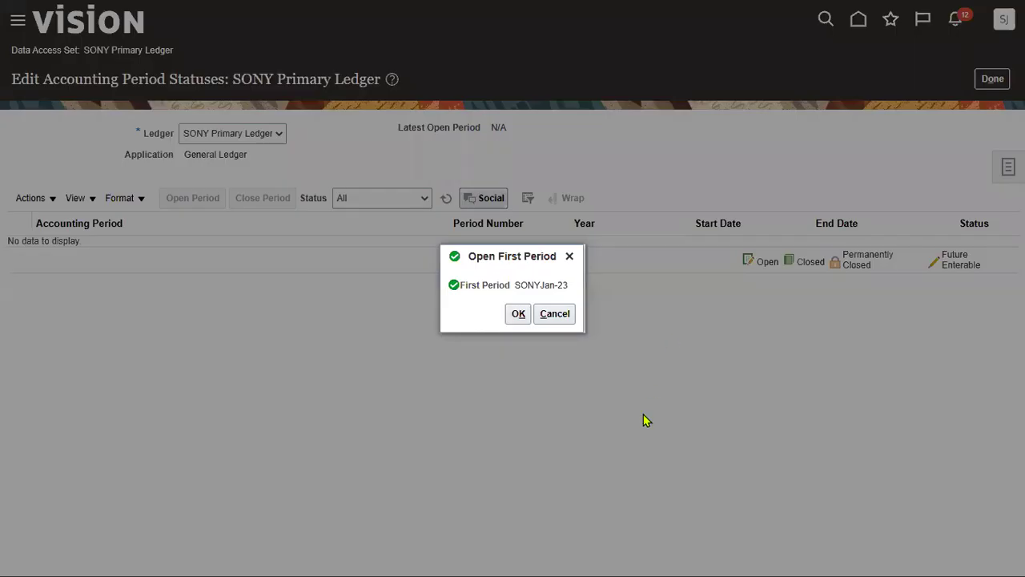
click(518, 315)
click(652, 311)
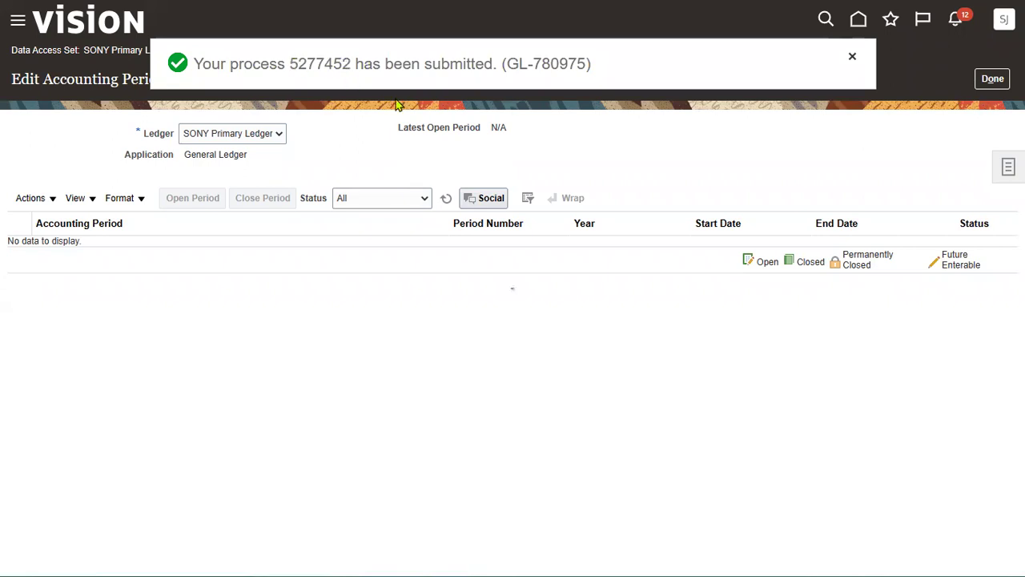
click(447, 198)
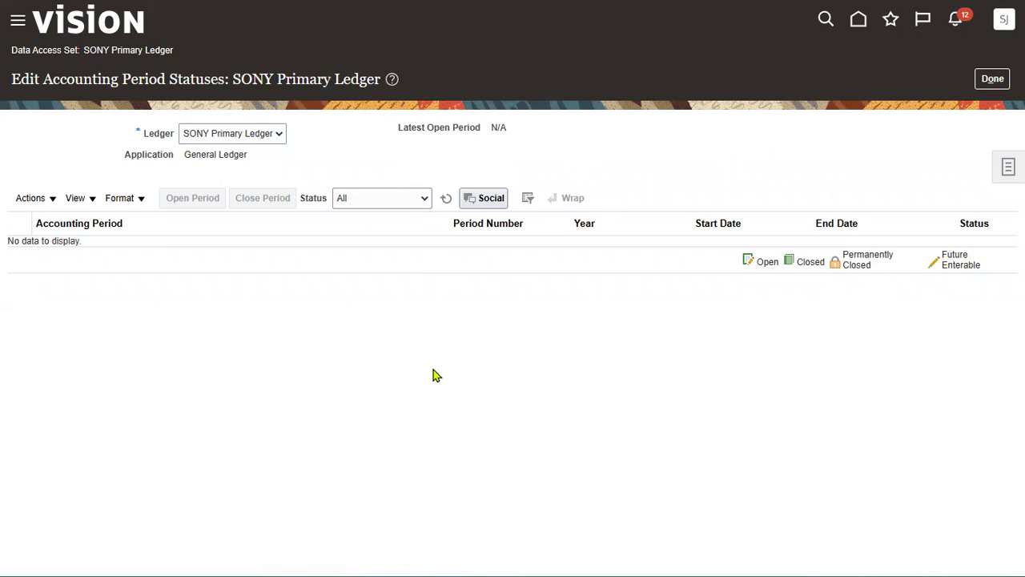
click(18, 21)
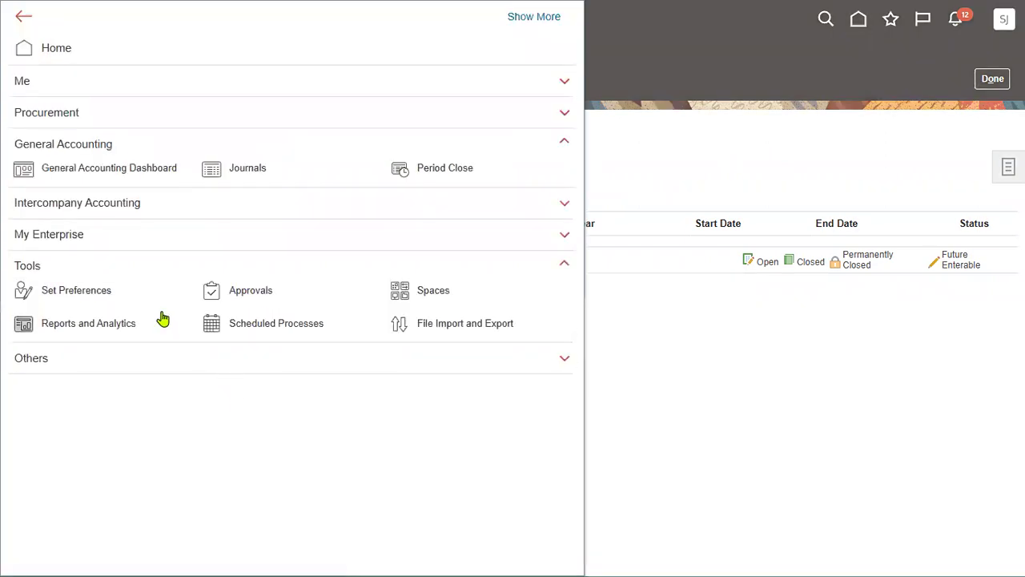
Refresh the Scheduled Processes list and open the details of process 5277452
click(280, 331)
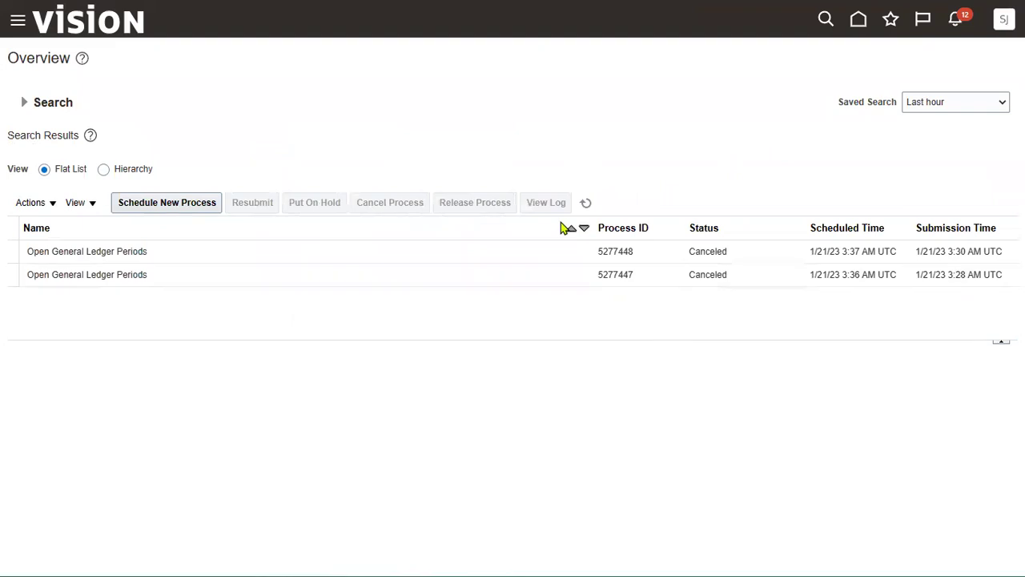
click(586, 203)
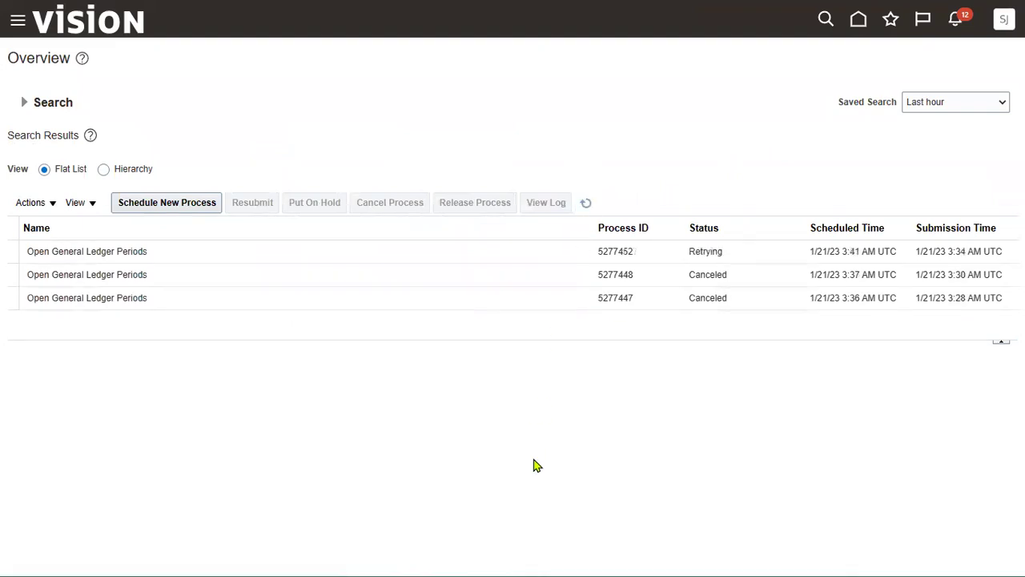
click(612, 253)
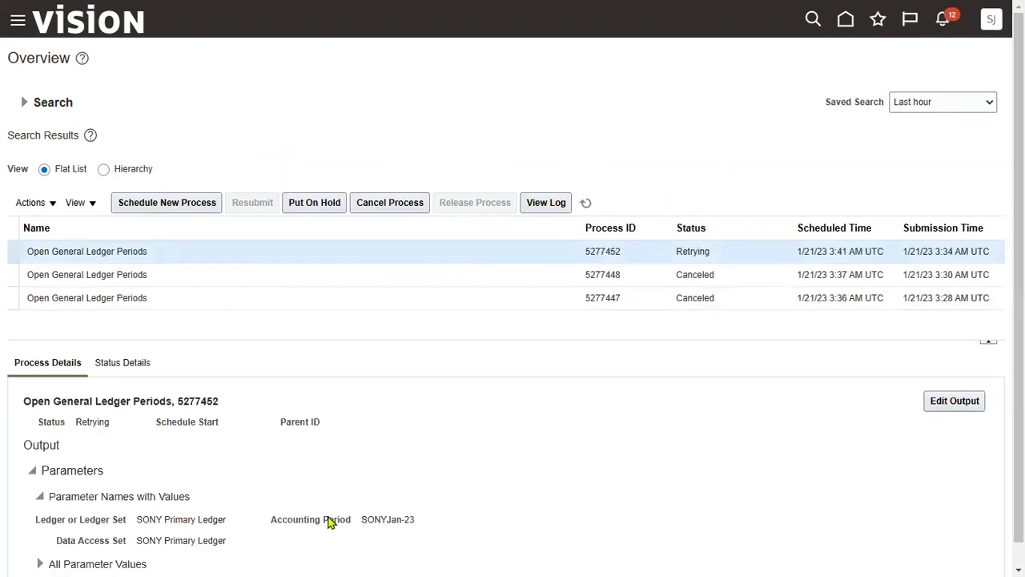
drag(143, 520, 253, 520)
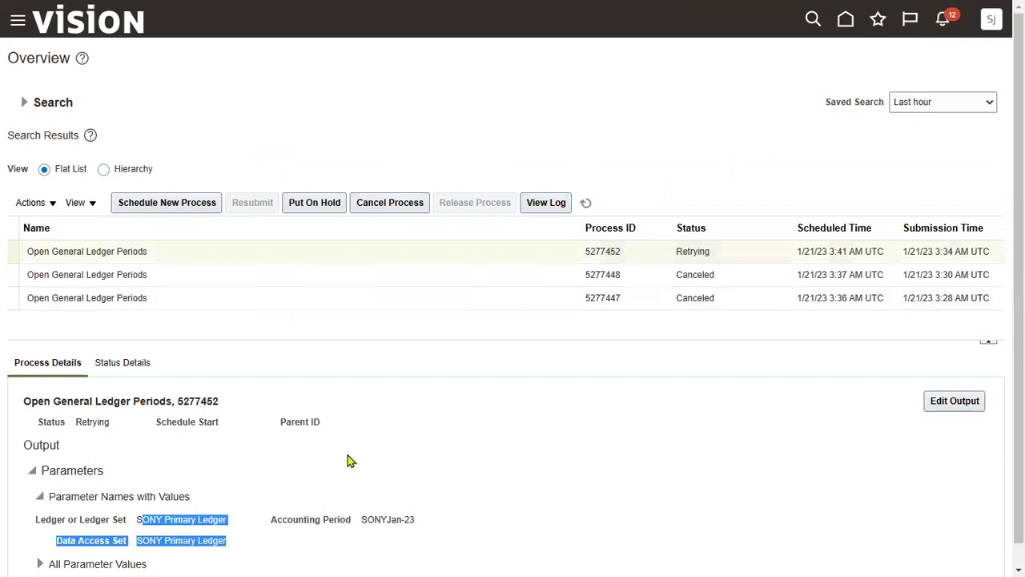
Read process 5277452's status description explaining it is retrying after an error
scroll(348, 455, down, 1)
click(171, 411)
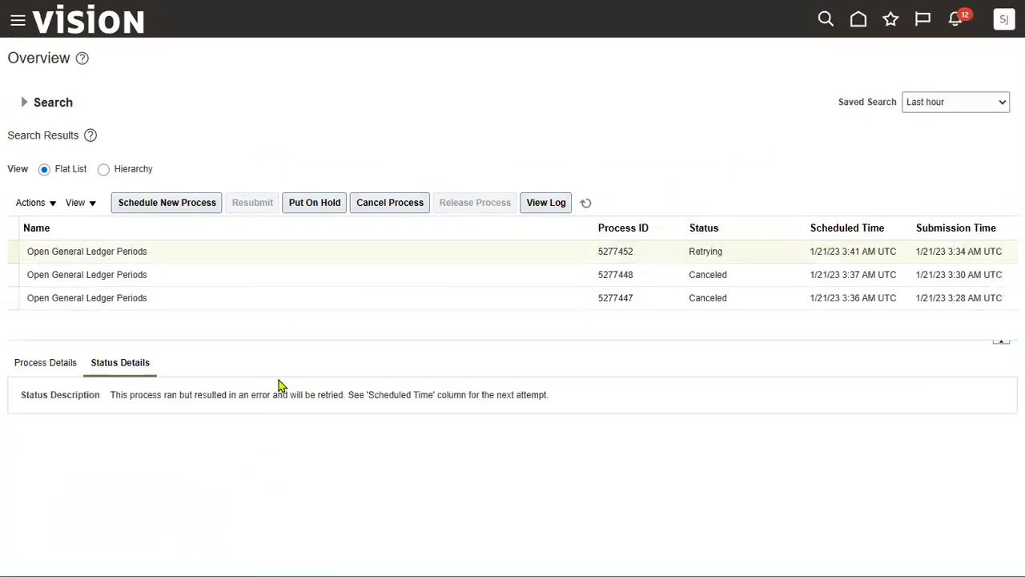
click(49, 365)
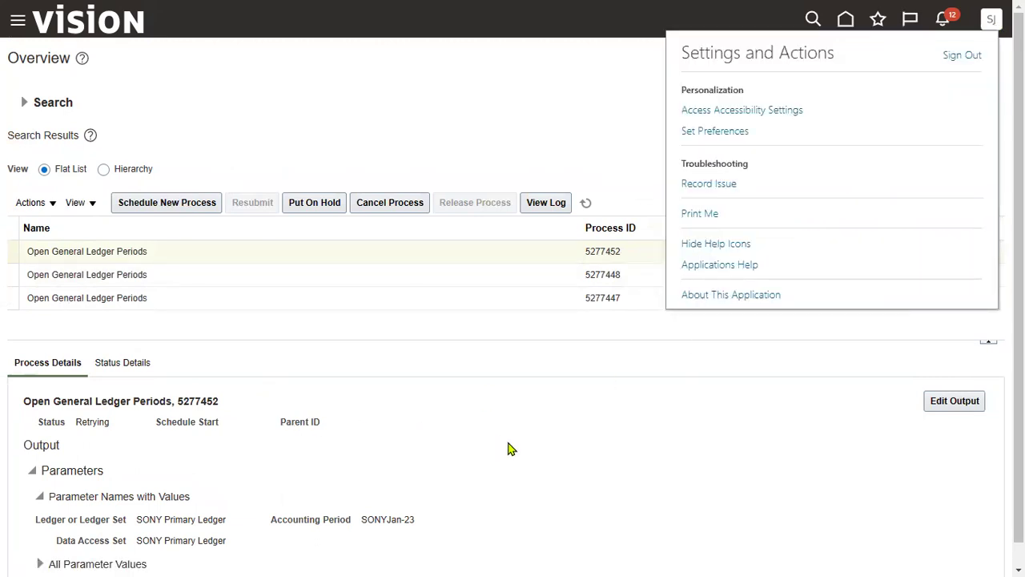
click(142, 366)
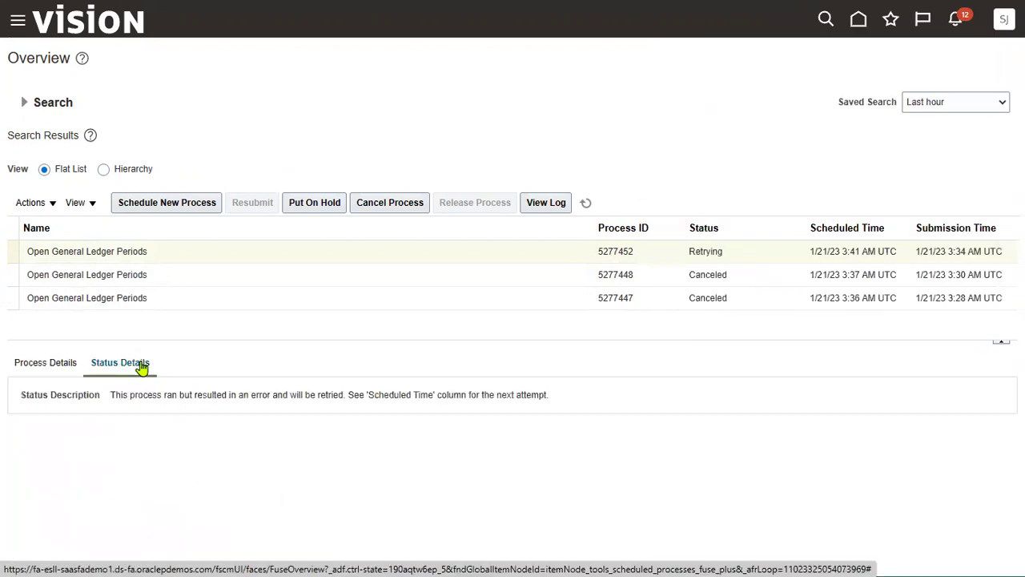
double_click(256, 394)
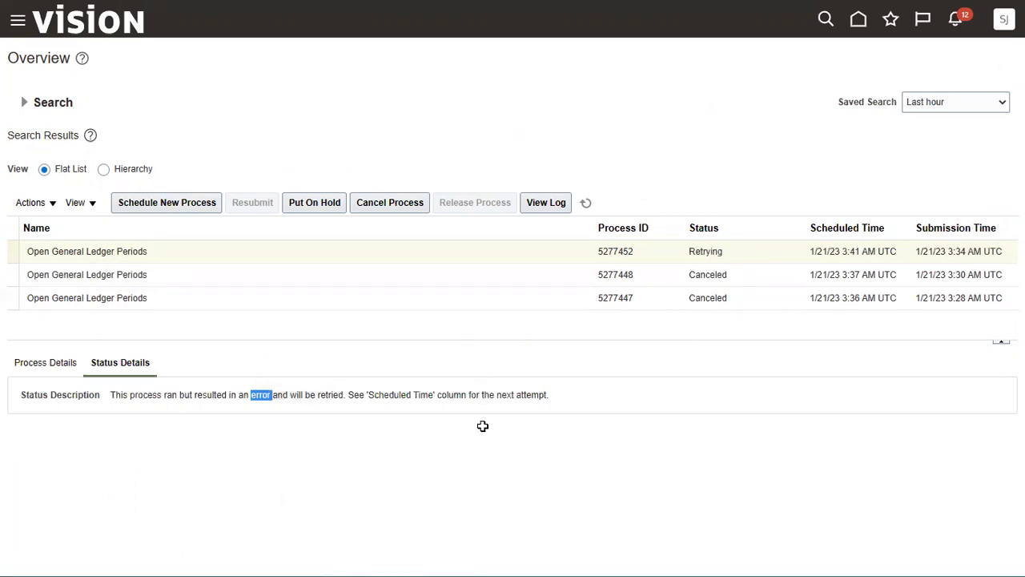
click(1000, 30)
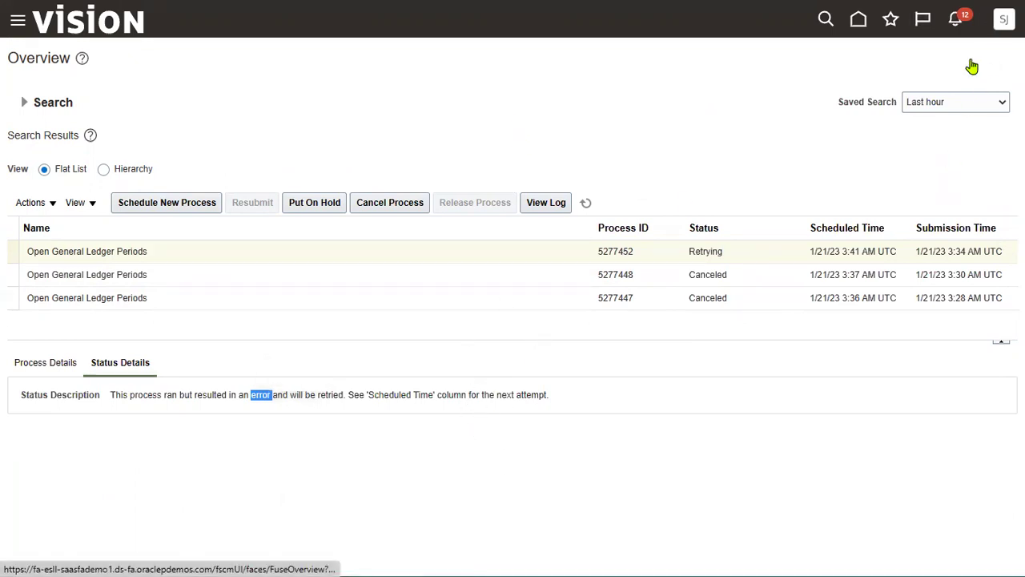
click(620, 430)
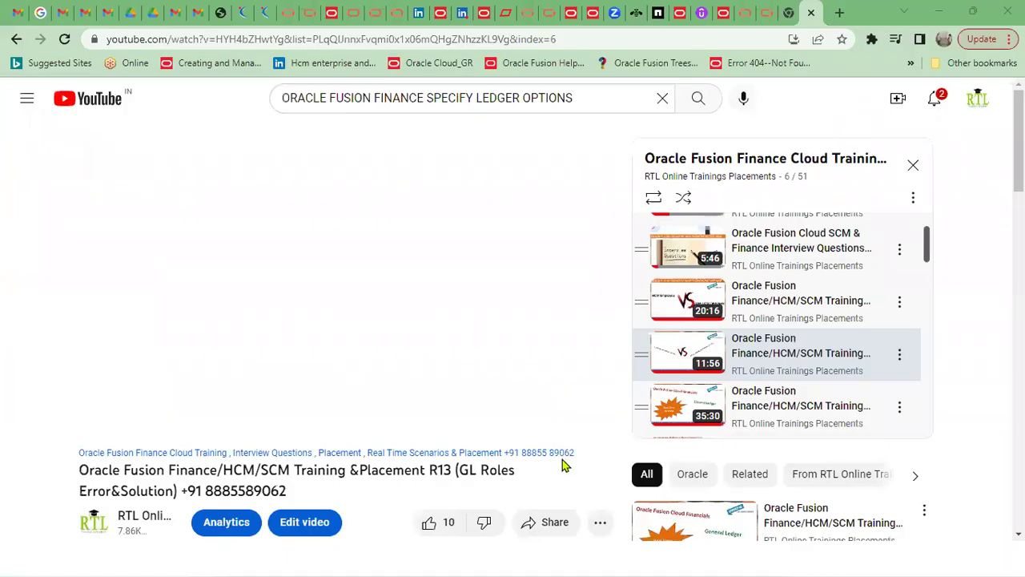
Enter Y in C25, C26, C30, C33 and C34 of the Ledger Setup checklist
key(alt+Tab)
key(alt+Tab)
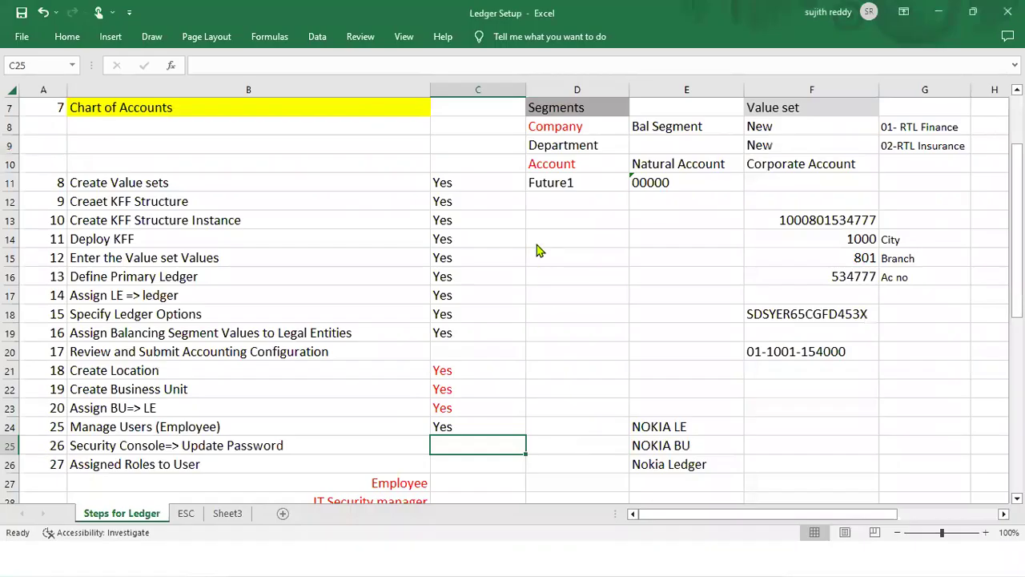
scroll(539, 250, down, 2)
text(Yes)
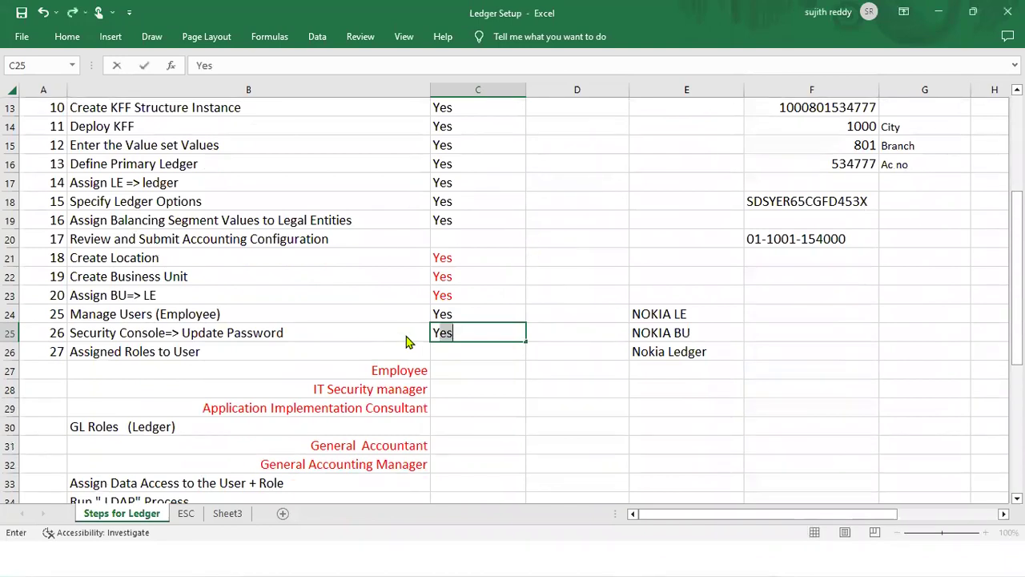
key(Return)
text(Y)
key(Return)
key(Return)
key(Return)
key(Return)
text(Y)
scroll(446, 368, down, 2)
key(Return)
key(Return)
key(Return)
text(Y)
key(Return)
text(Y)
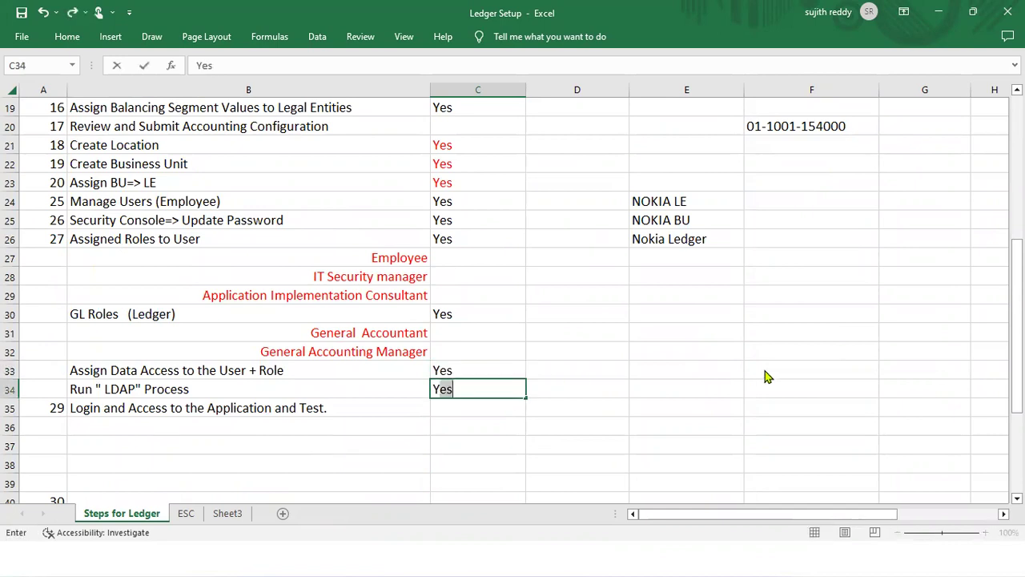
key(Tab)
key(Up)
key(Up)
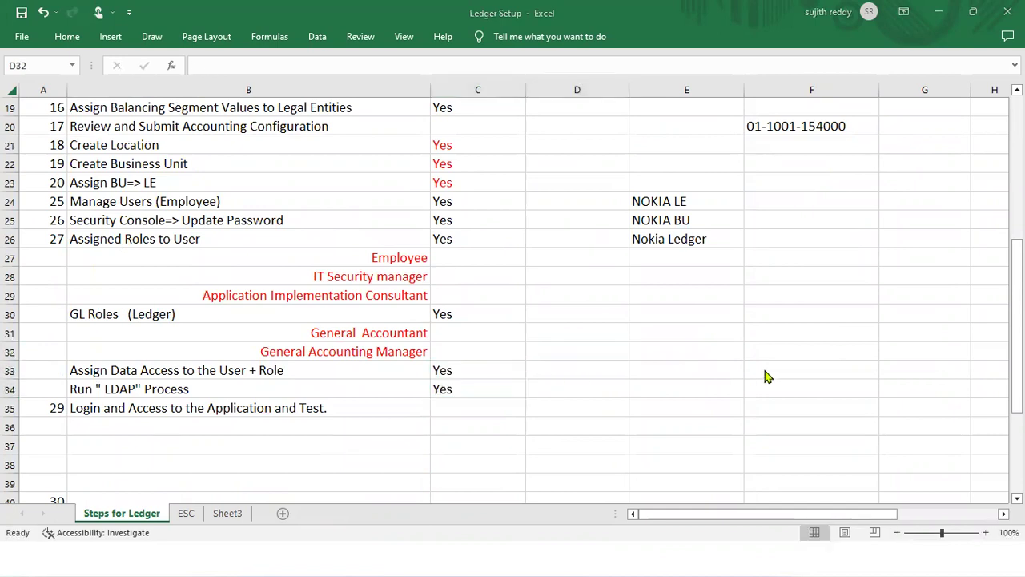
key(alt+Tab)
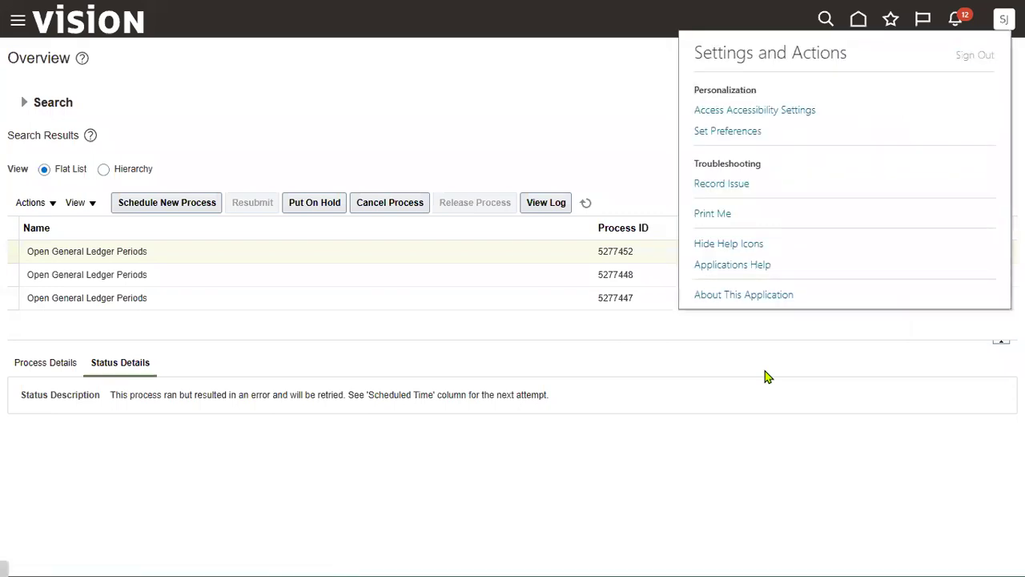
Sign out and sign back in with a different saved user account
key(Return)
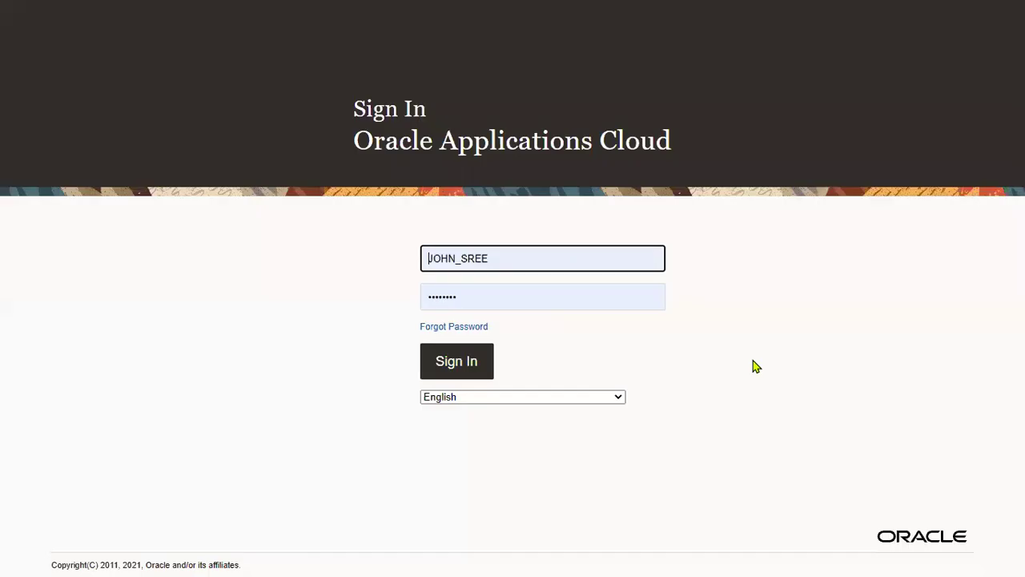
double_click(564, 259)
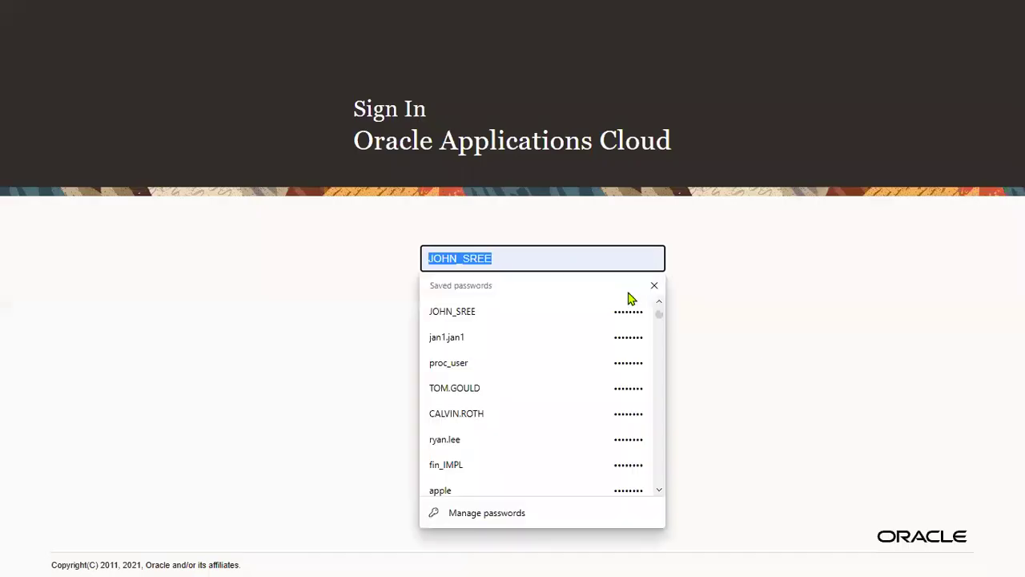
click(451, 337)
click(133, 401)
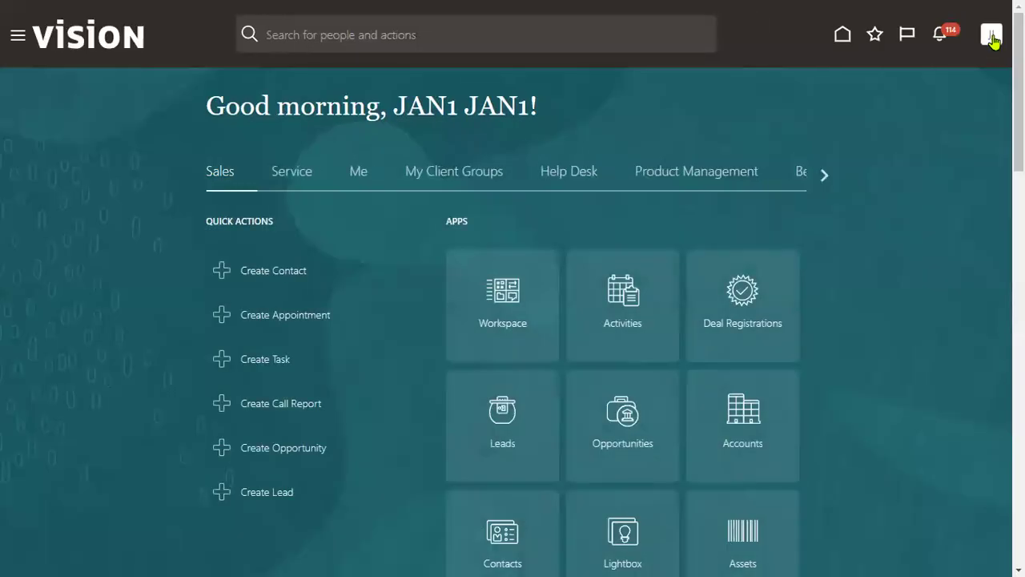
In Setup and Maintenance, search PRIMARY LEDGER and open Manage Primary Ledgers
click(991, 34)
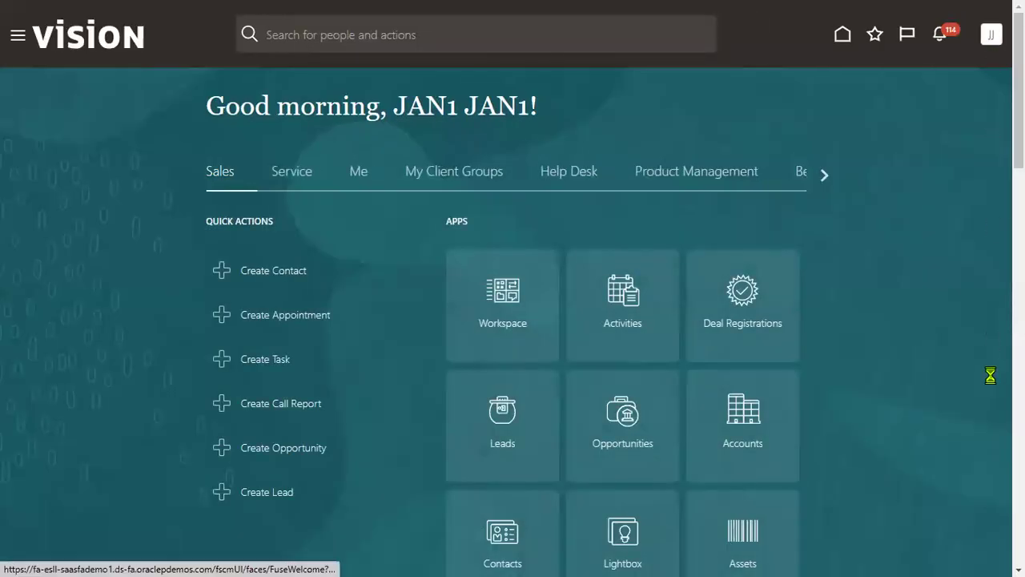
click(770, 263)
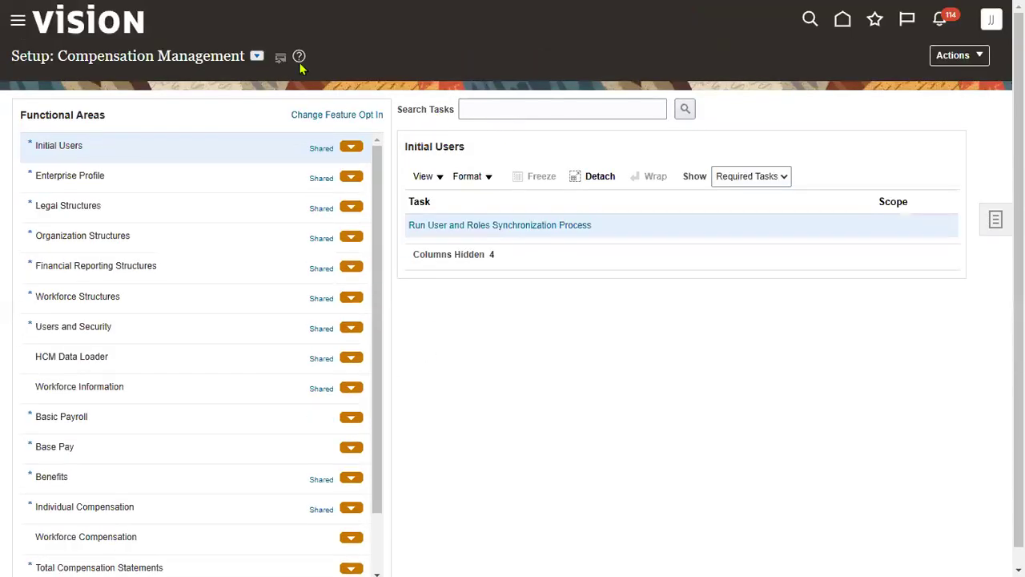
click(502, 110)
text(PRIMARY LEDGER)
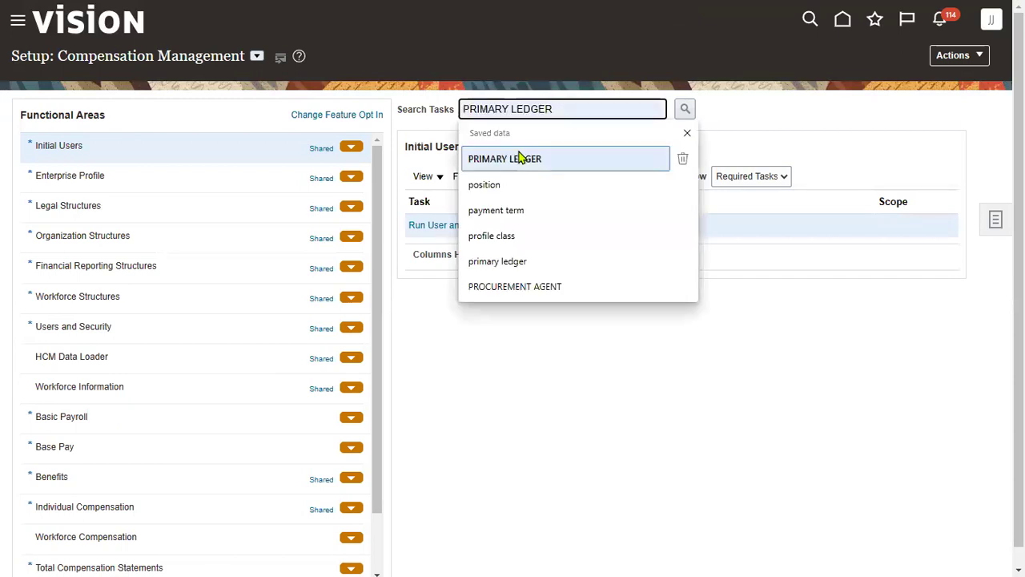
click(519, 158)
click(685, 108)
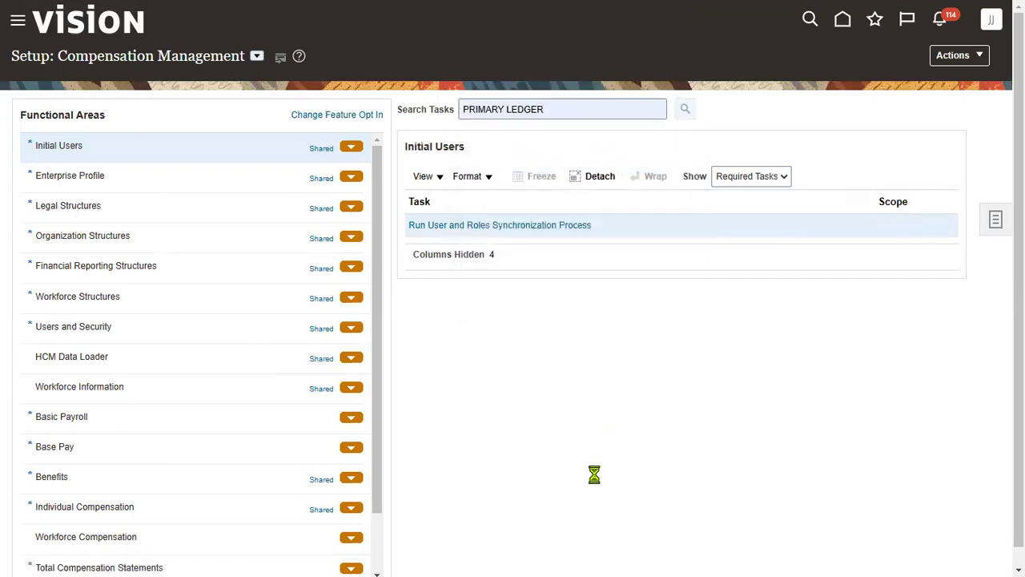
click(503, 319)
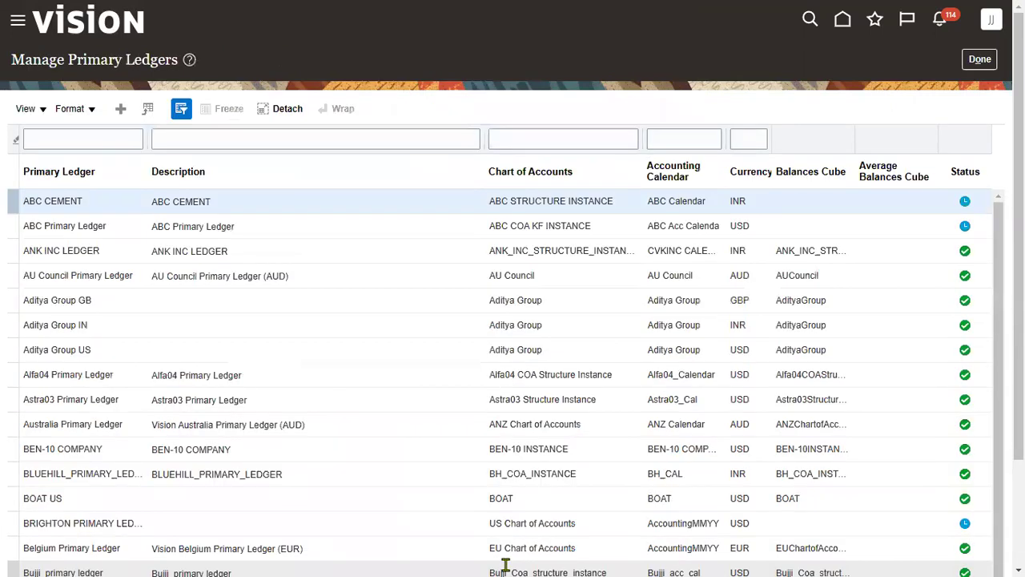
Filter the ledgers by SONY to confirm SONY Primary Ledger is Confirmed, then close
click(107, 136)
text(SONY)
key(Return)
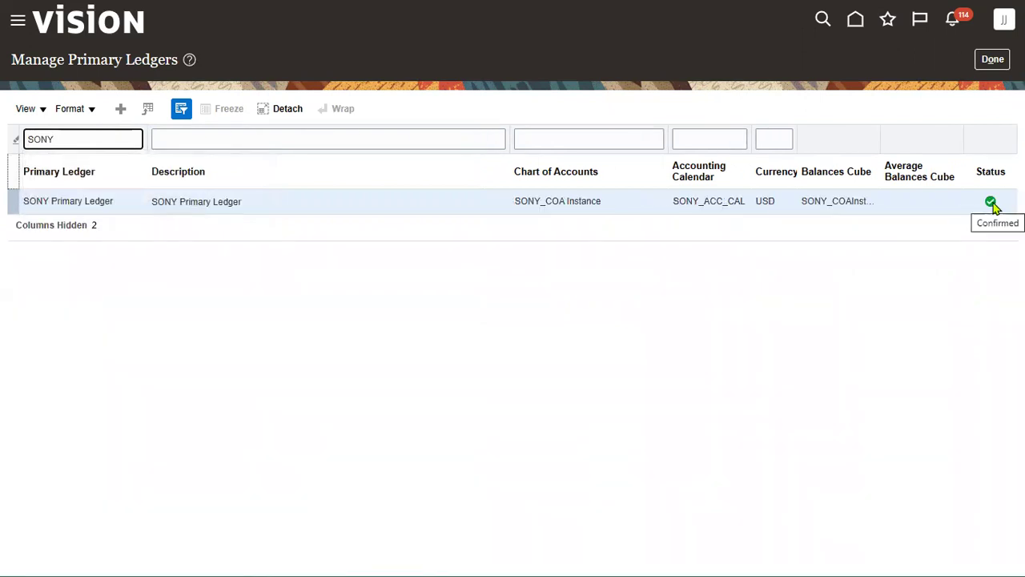
click(992, 60)
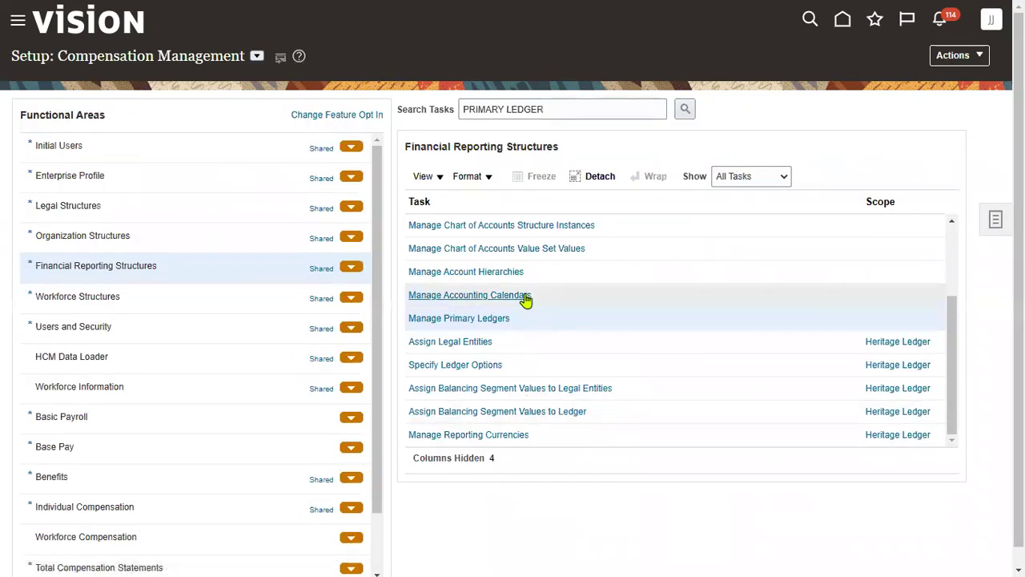
Open Manage Accounting Calendars filtered by name SONY
click(524, 296)
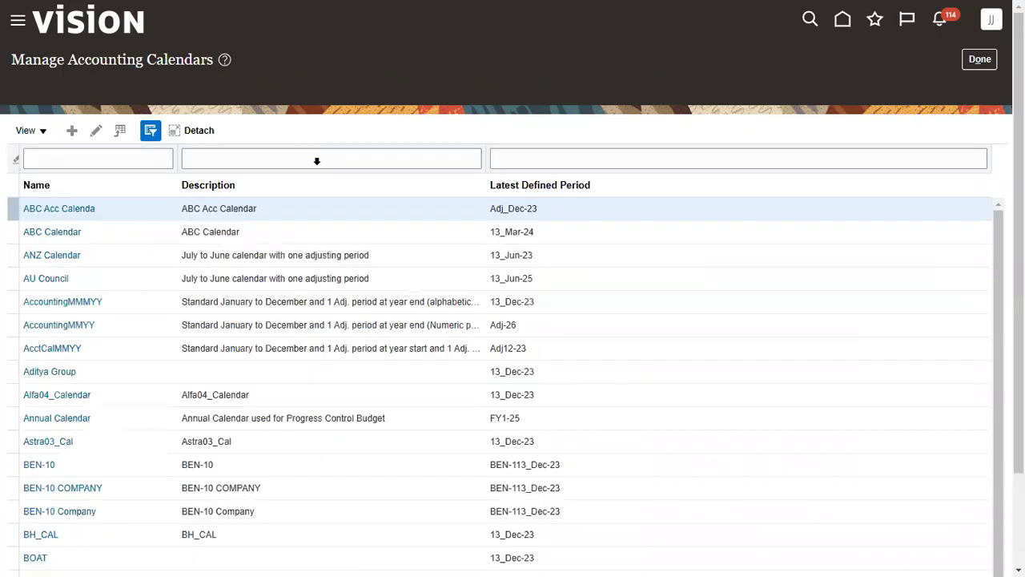
click(127, 132)
text(SONY)
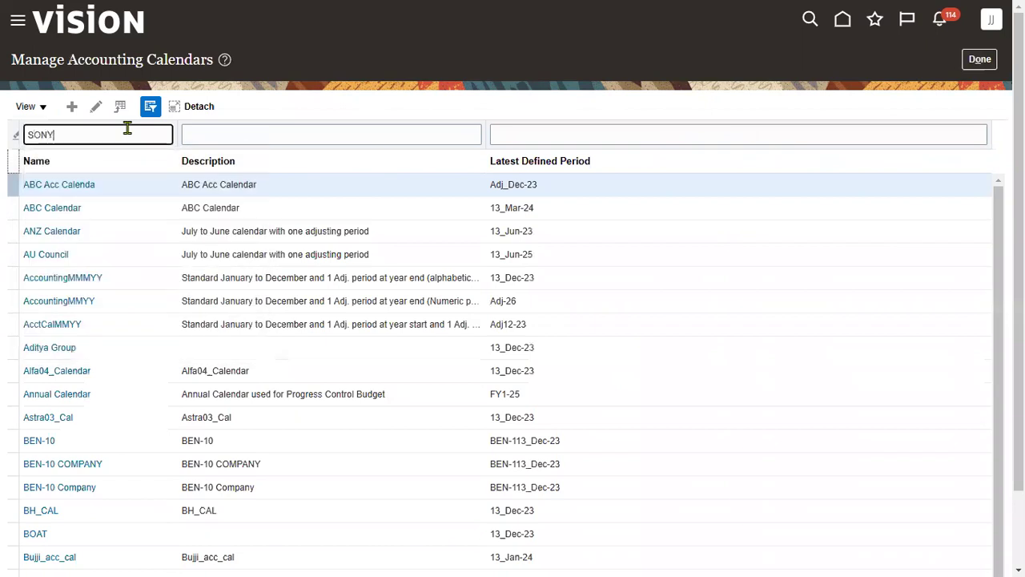
key(Return)
Review SONY_ACC_CAL's 2023 periods through SONY13_Dec-23, then save and close
click(178, 187)
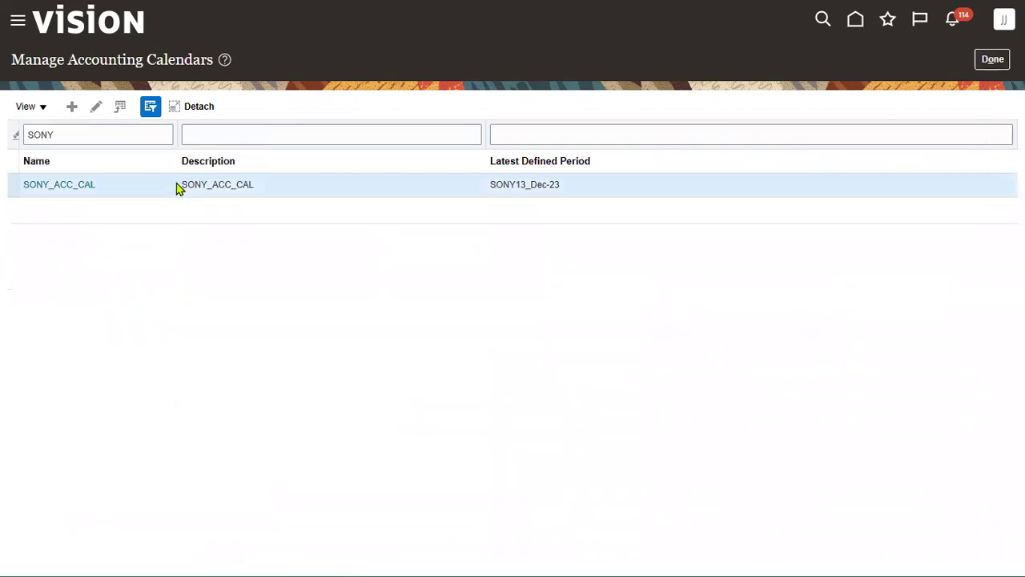
click(84, 185)
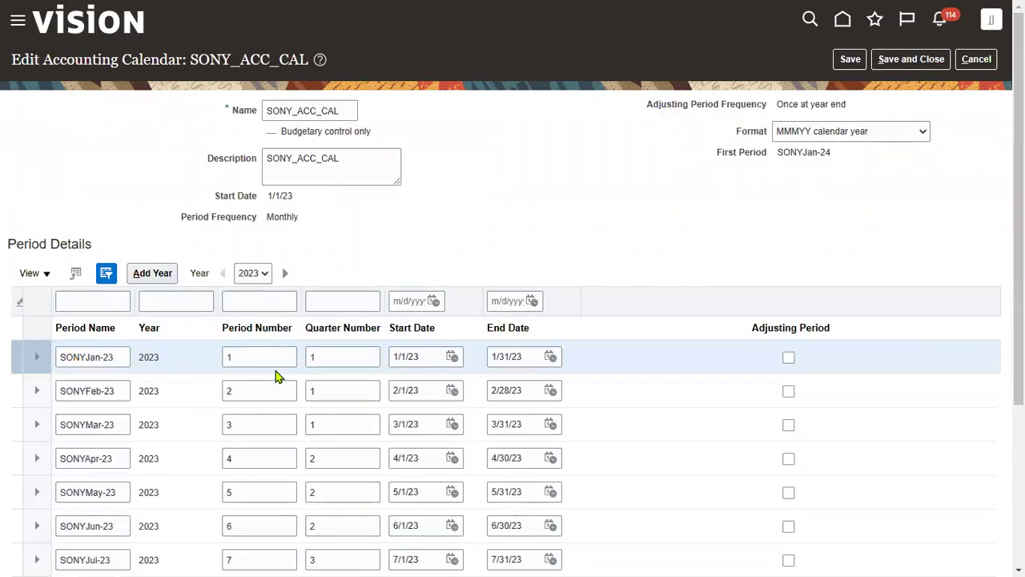
scroll(737, 286, down, 3)
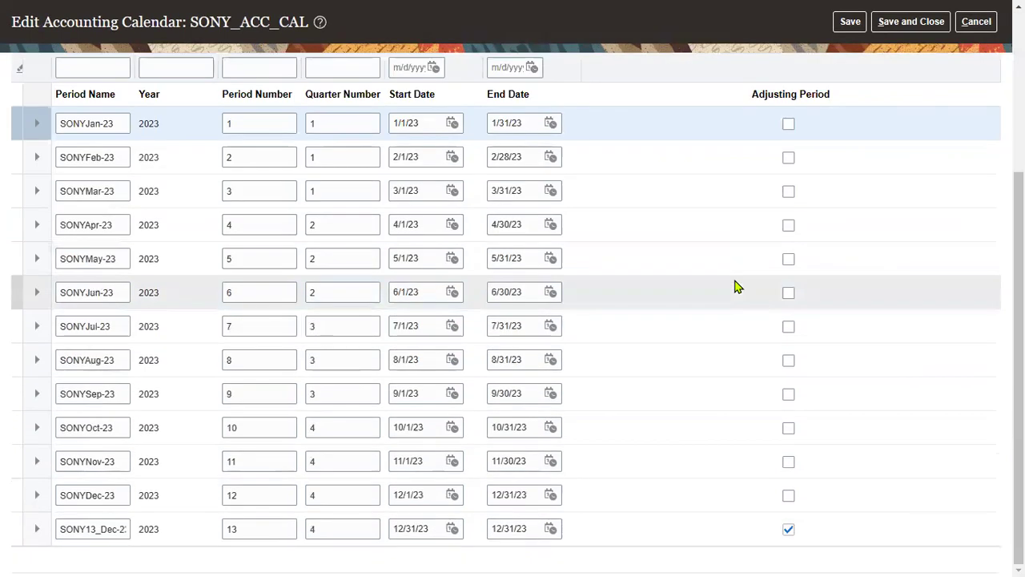
scroll(877, 157, up, 3)
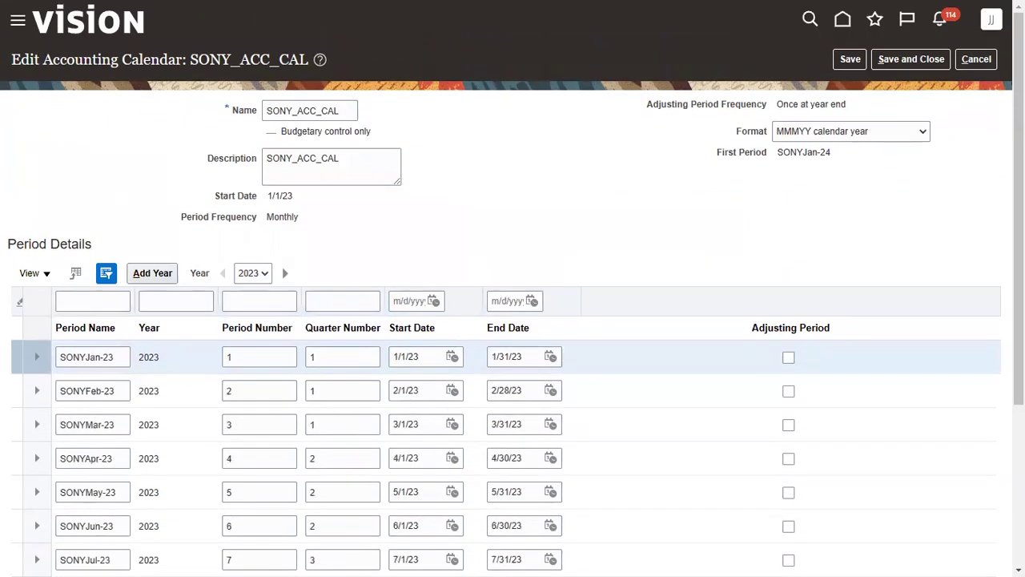
click(911, 59)
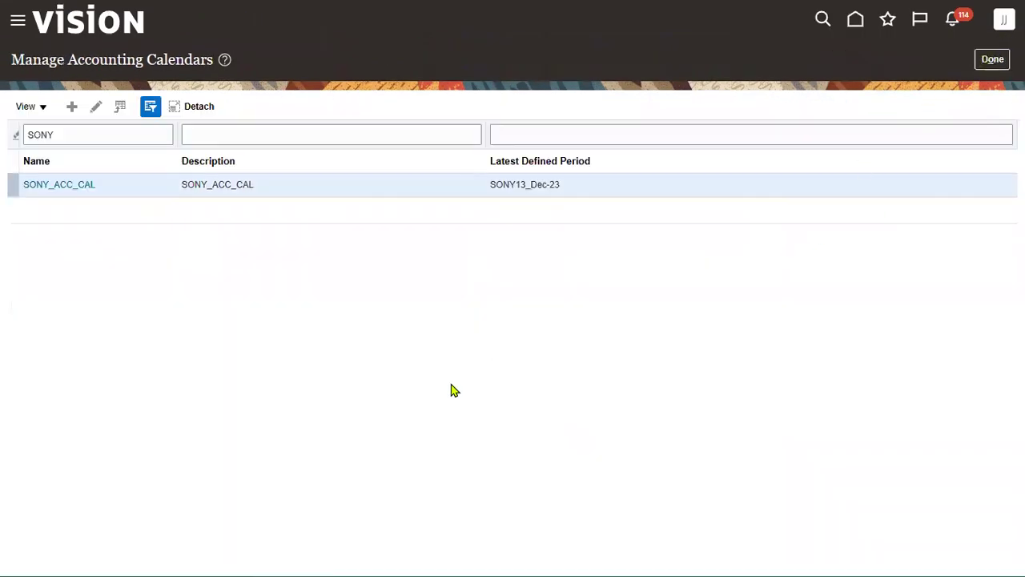
Sign out and sign back in as the other saved user
click(1004, 19)
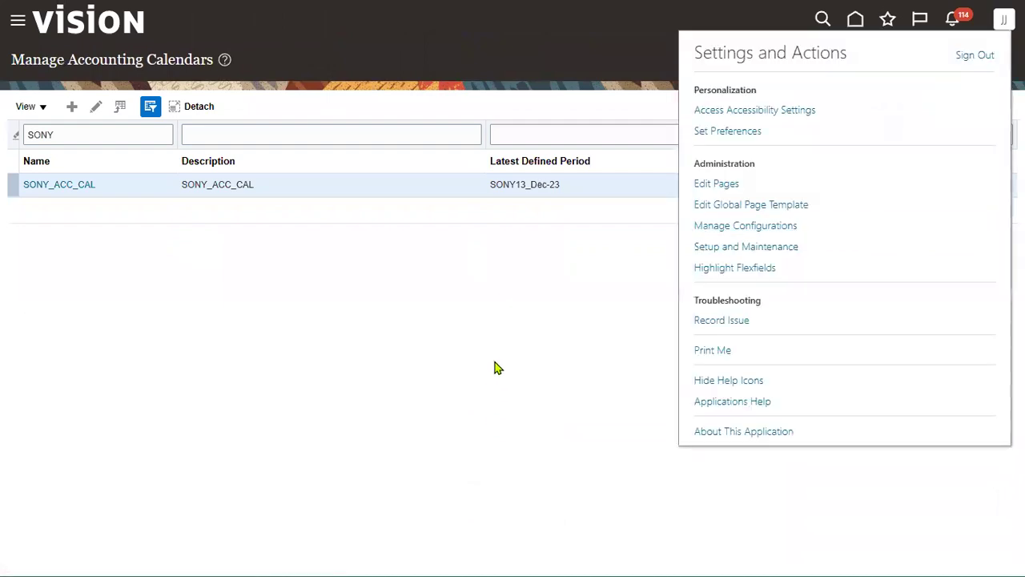
click(974, 55)
click(513, 295)
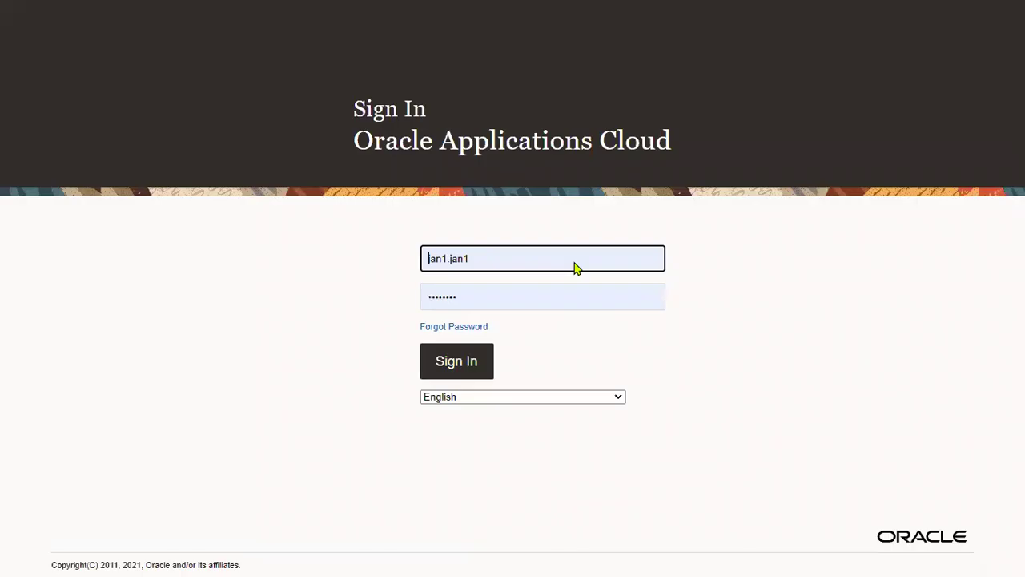
drag(544, 256, 1, 252)
click(479, 338)
click(471, 365)
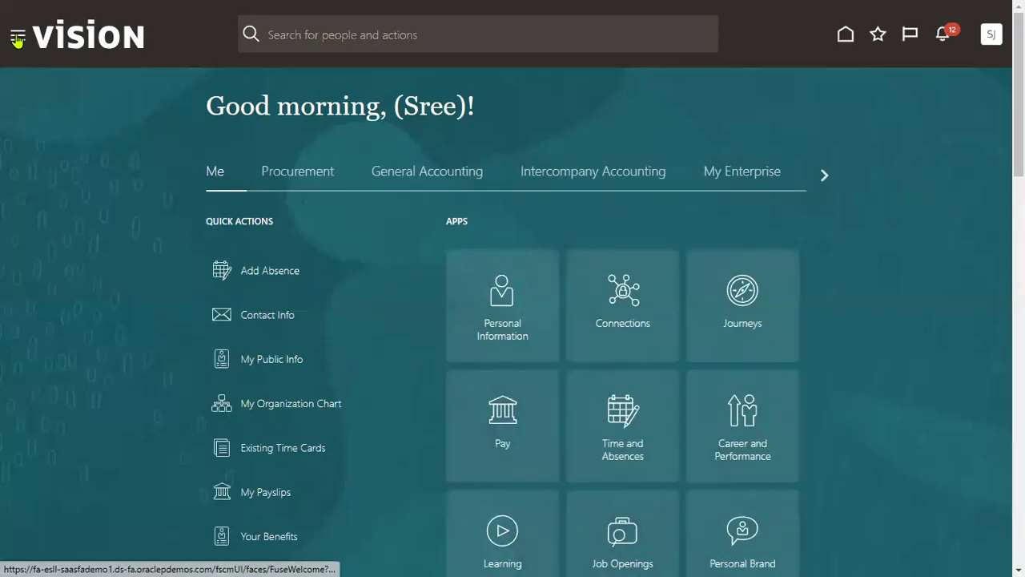
Open General Accounting Period Close for SONY Primary Ledger, period SONYJan-23
click(17, 41)
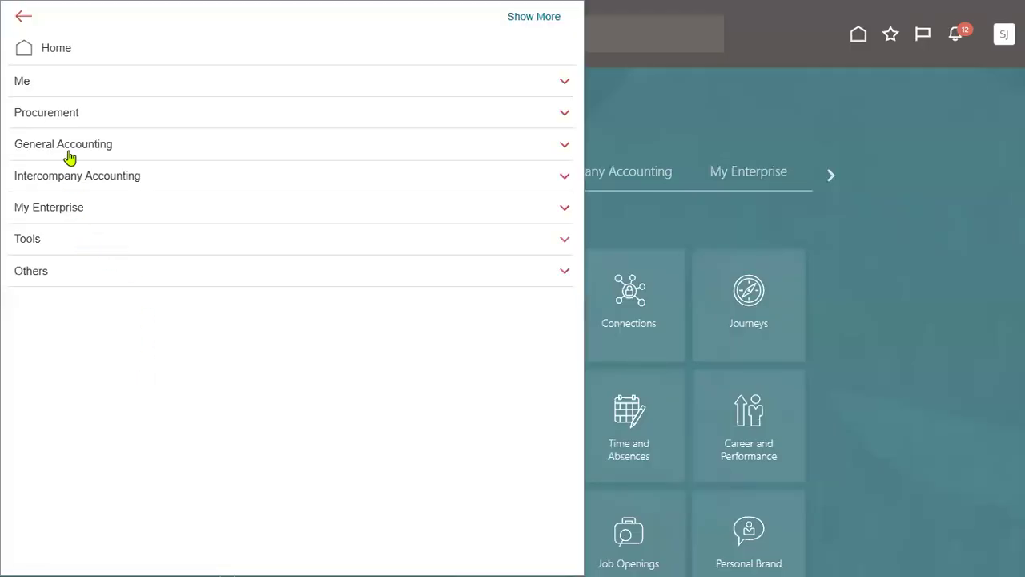
click(69, 156)
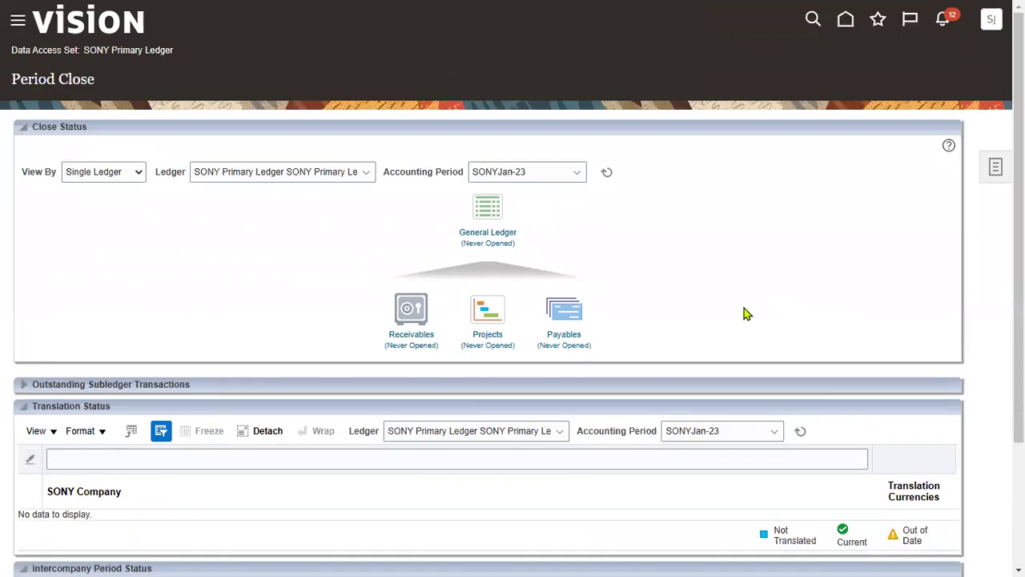
scroll(744, 313, down, 2)
scroll(538, 411, up, 2)
Check Payables statuses, then open SONYJan-23 as the first General Ledger period, accepting the warning
click(570, 346)
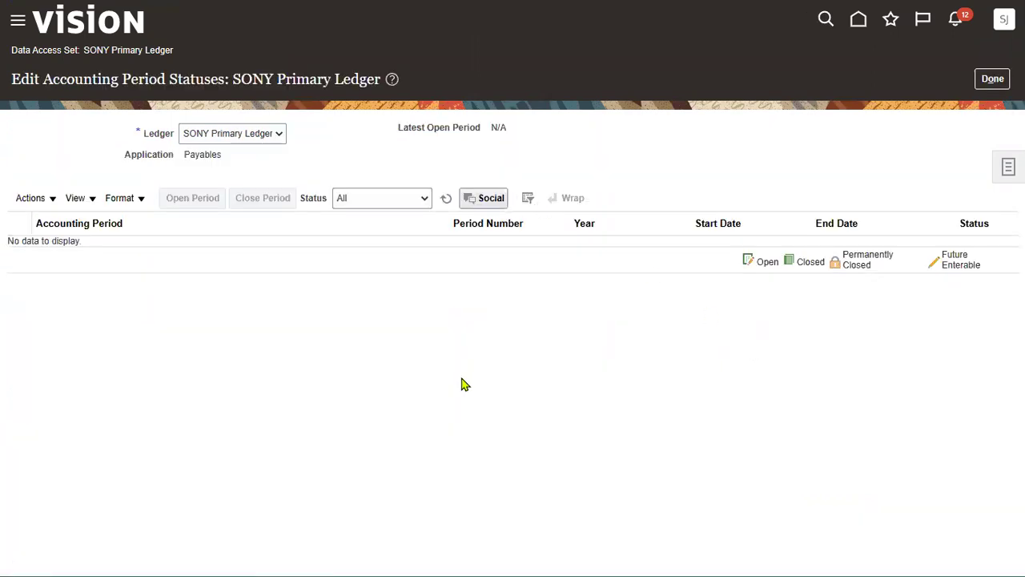
click(992, 78)
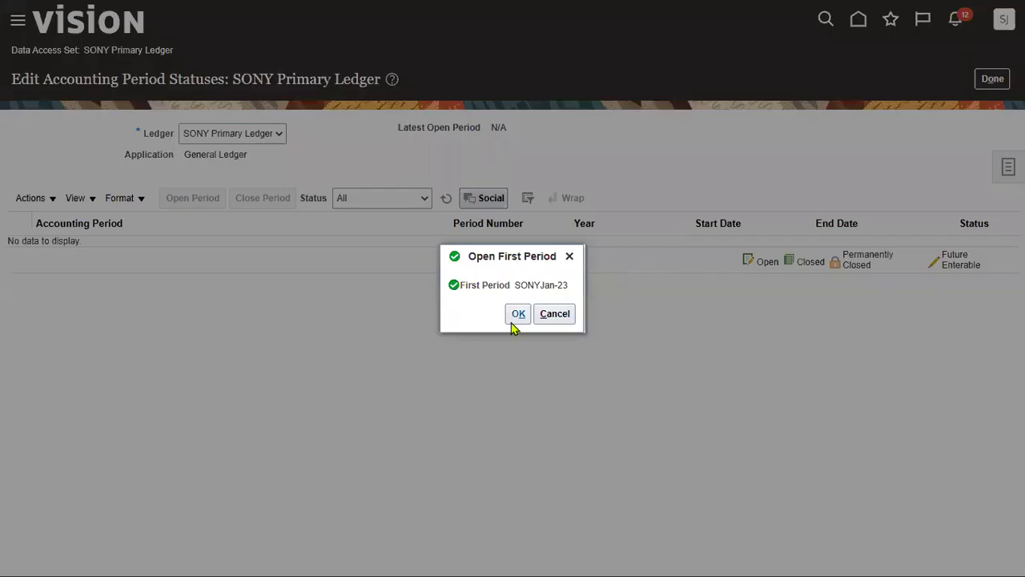
click(515, 315)
click(653, 312)
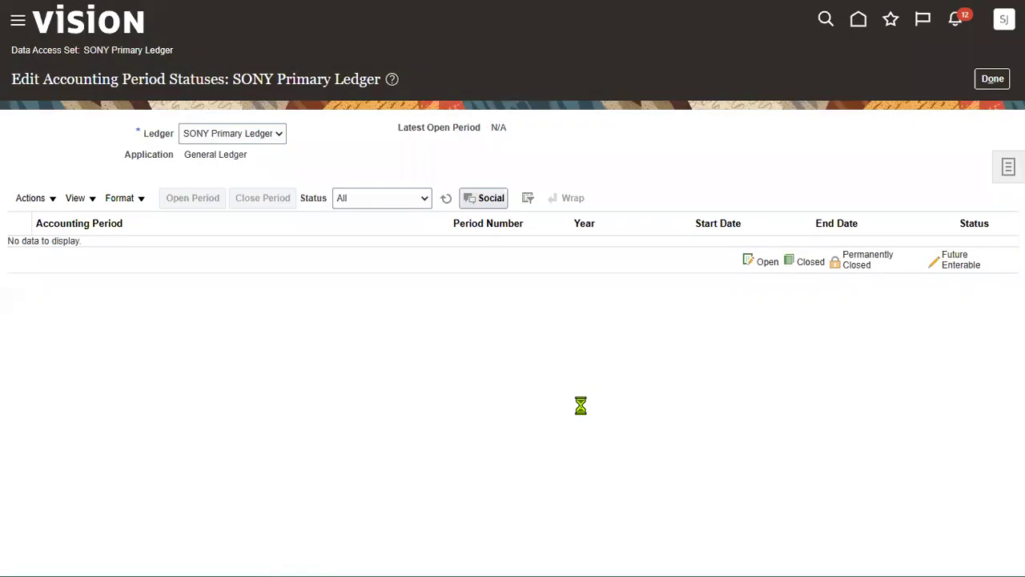
click(14, 25)
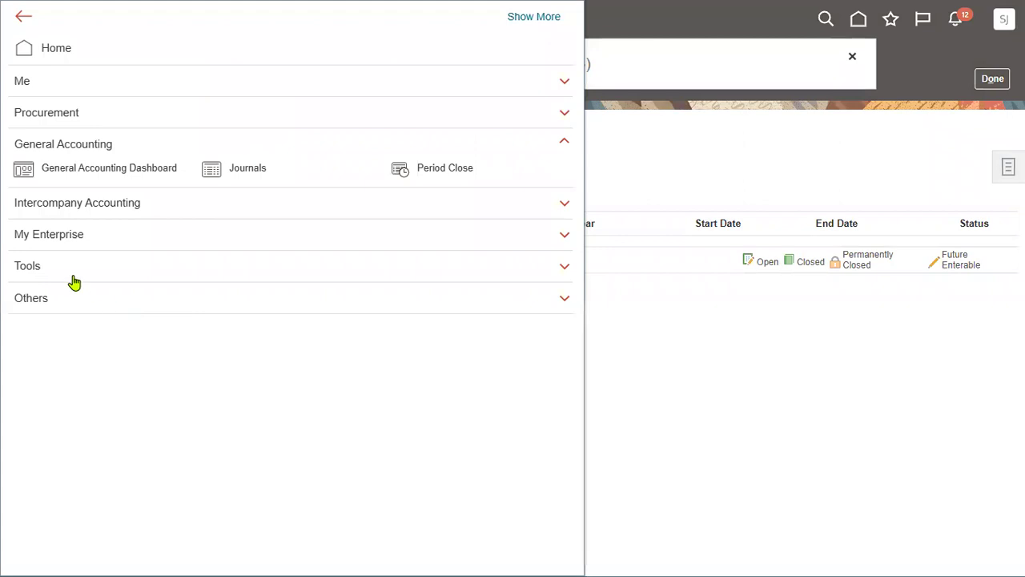
Refresh Scheduled Processes to confirm 5277456 succeeded, then return to Period Close showing General Ledger Open
click(69, 273)
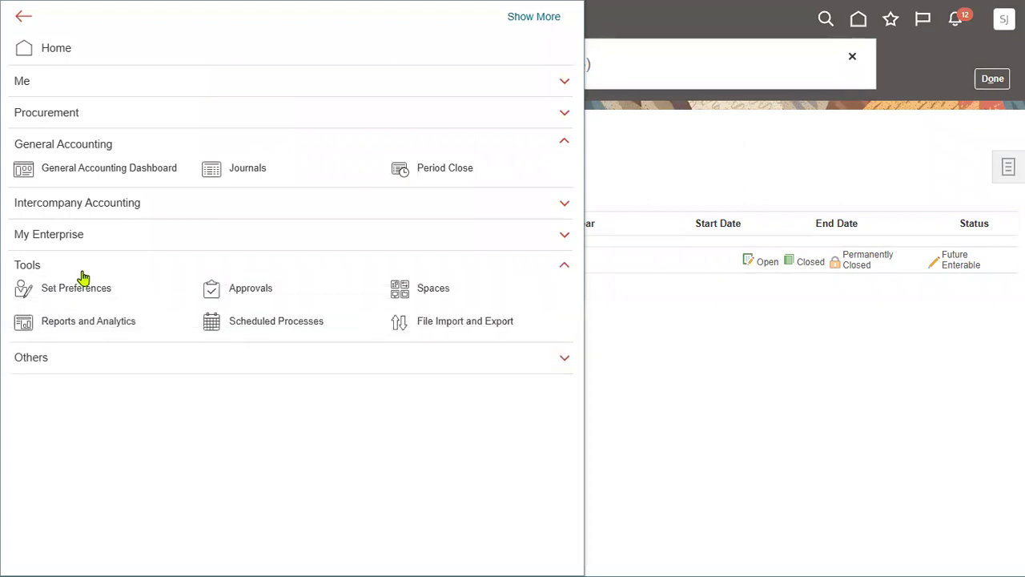
click(249, 322)
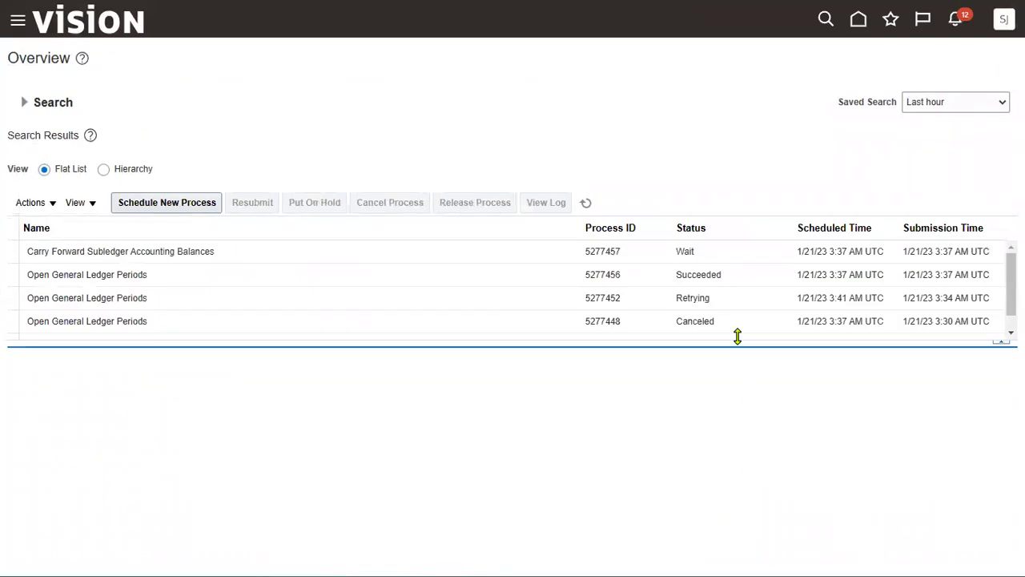
click(703, 275)
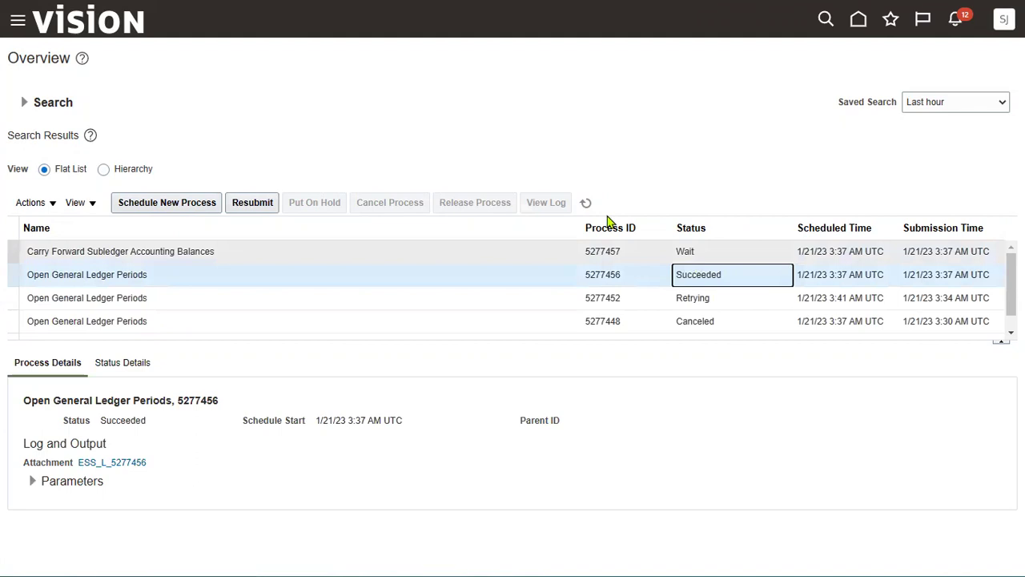
click(586, 202)
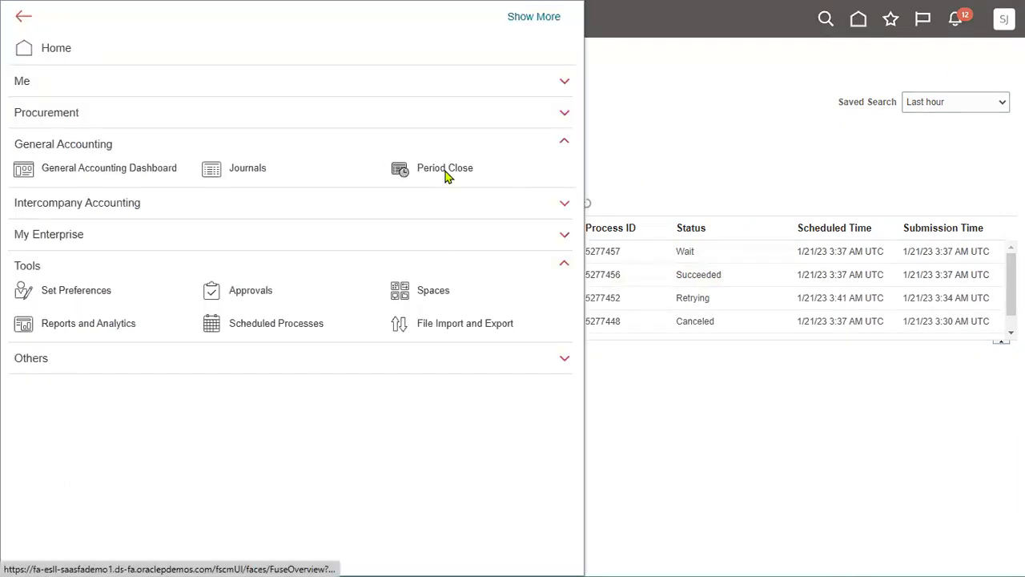
click(445, 172)
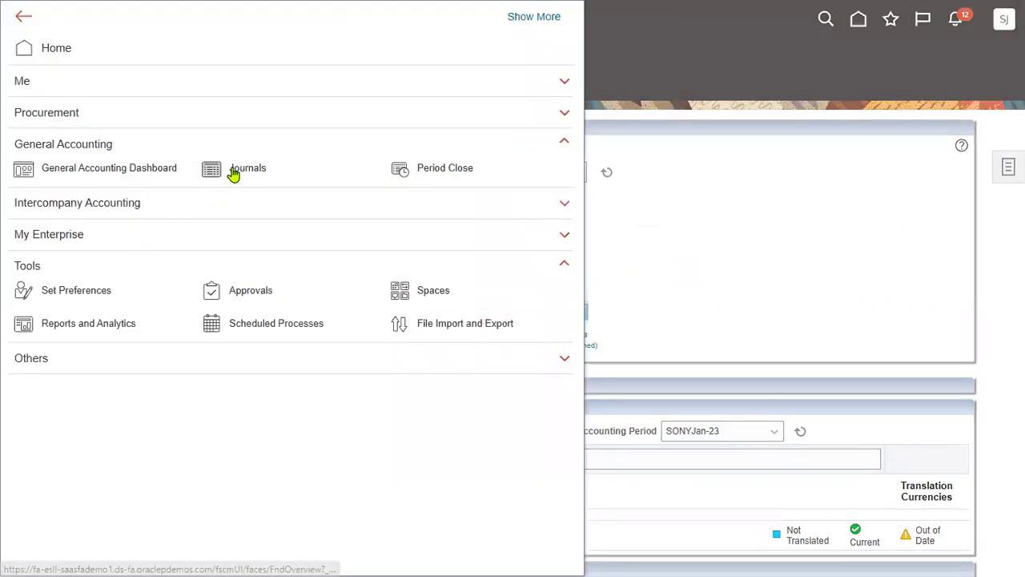
Create a journal, noting period SONYJan-23, SONY Primary Ledger and accounting date 1/21/23
click(253, 179)
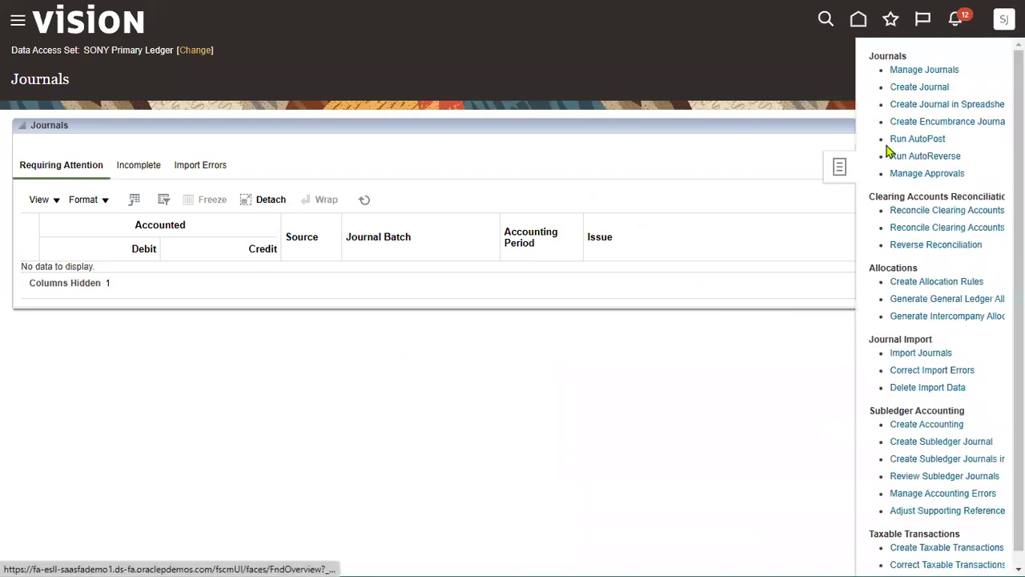
click(927, 89)
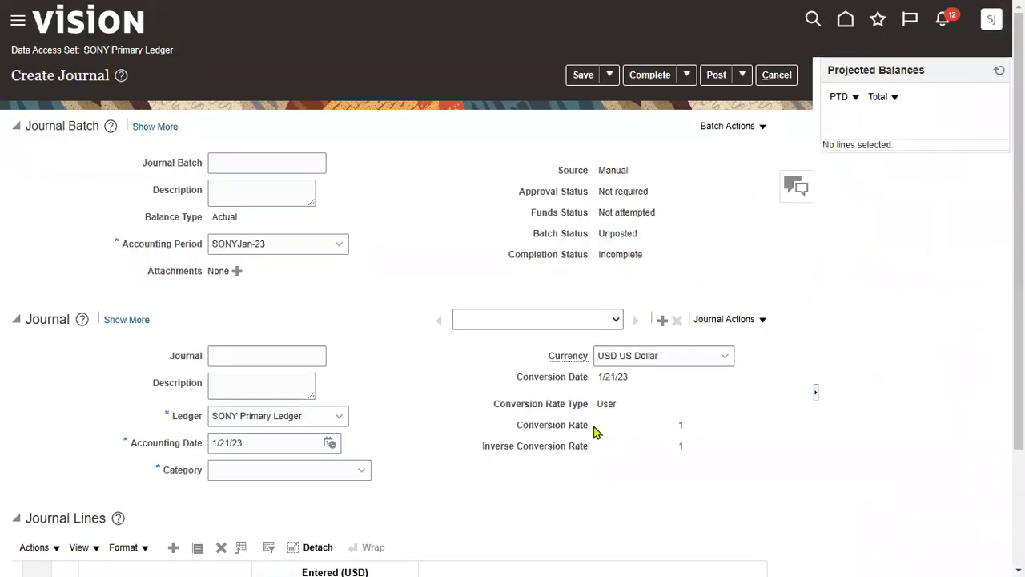
drag(122, 244, 182, 245)
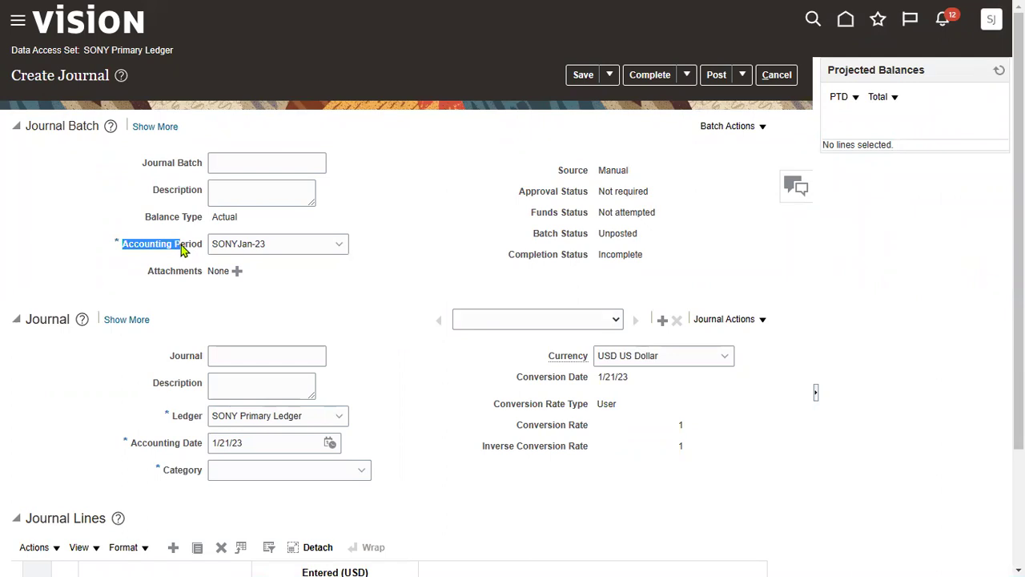
drag(171, 415, 187, 418)
drag(130, 443, 194, 453)
Point out the USD currency and conversion date on the journal header
drag(550, 358, 607, 358)
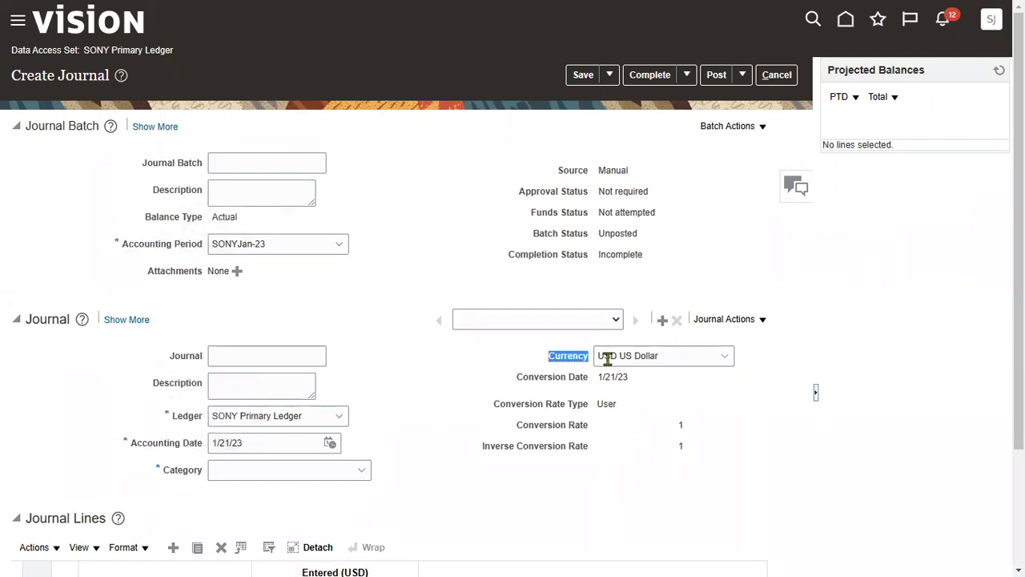
drag(517, 379, 569, 383)
click(446, 198)
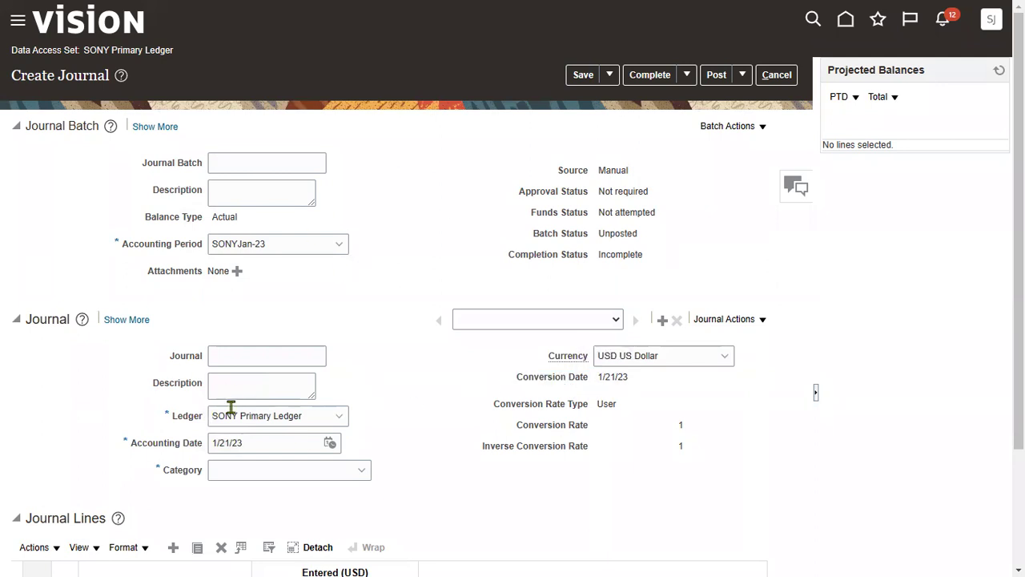
Use 'SONY First Journal' as batch, journal name and description, and open line 1's account segments
click(247, 169)
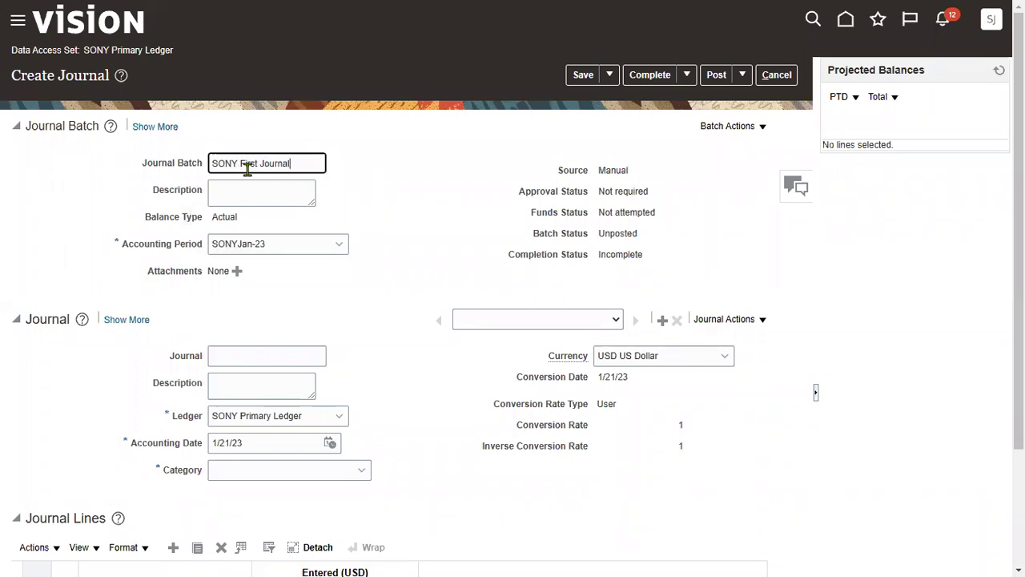
key(ctrl+a)
key(ctrl+c)
click(252, 358)
key(ctrl+v)
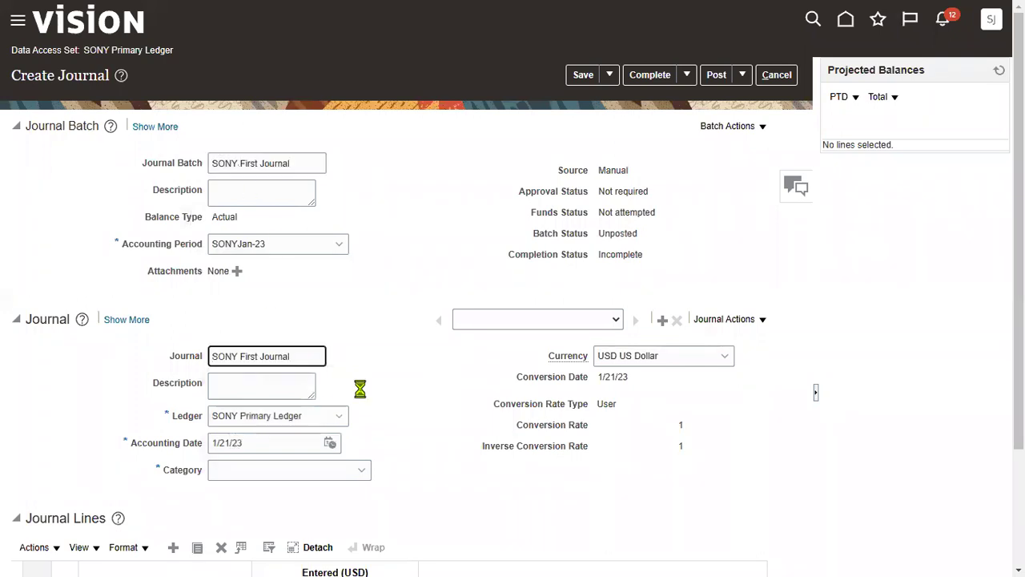
key(Tab)
key(ctrl+v)
scroll(439, 337, down, 2)
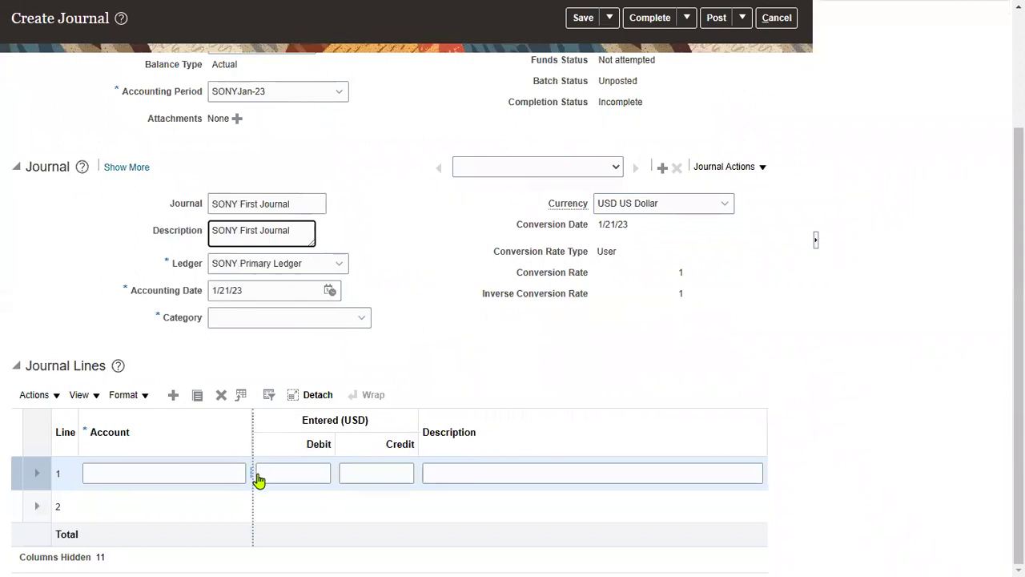
click(257, 475)
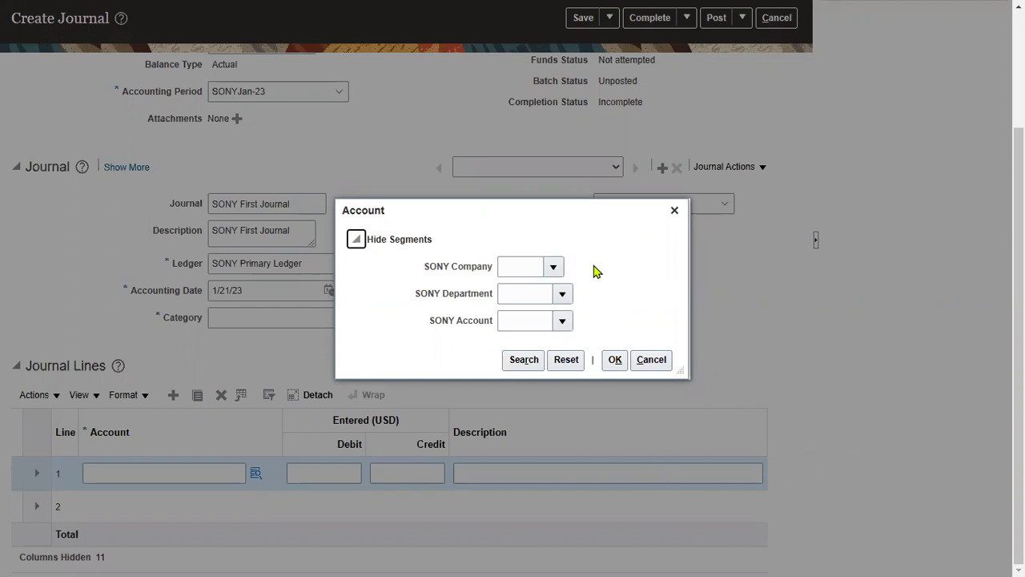
click(553, 267)
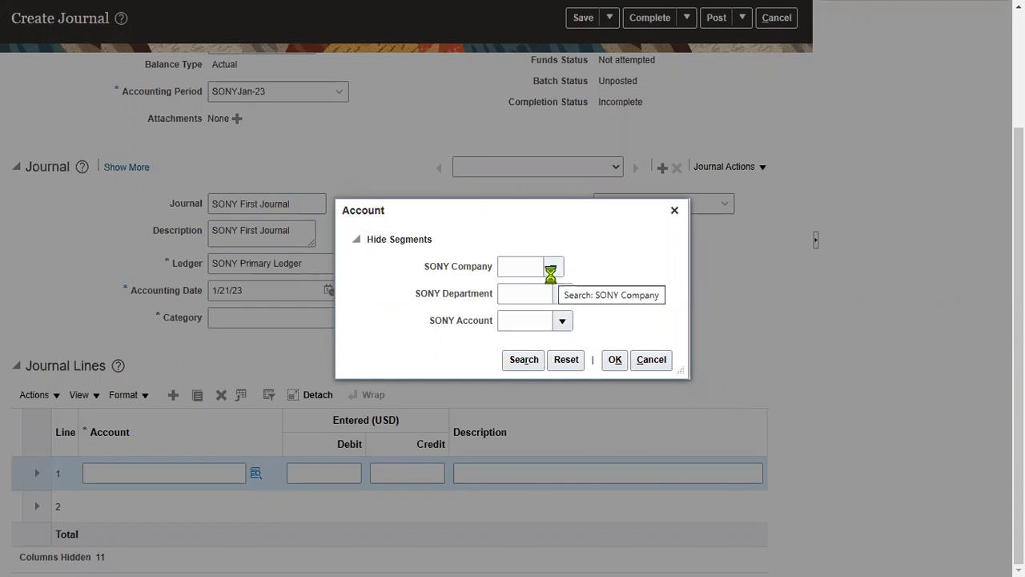
click(597, 287)
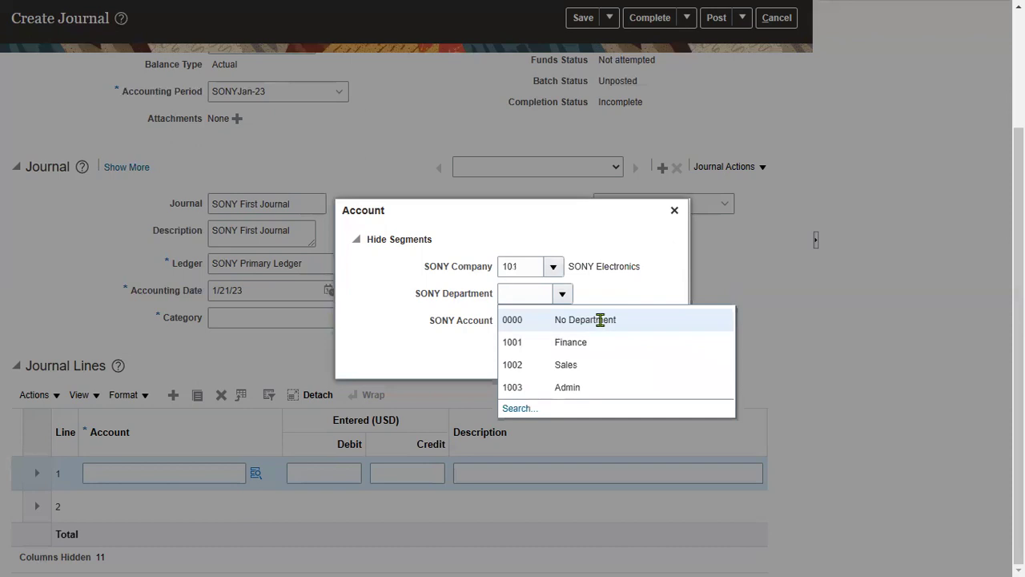
click(601, 321)
click(564, 320)
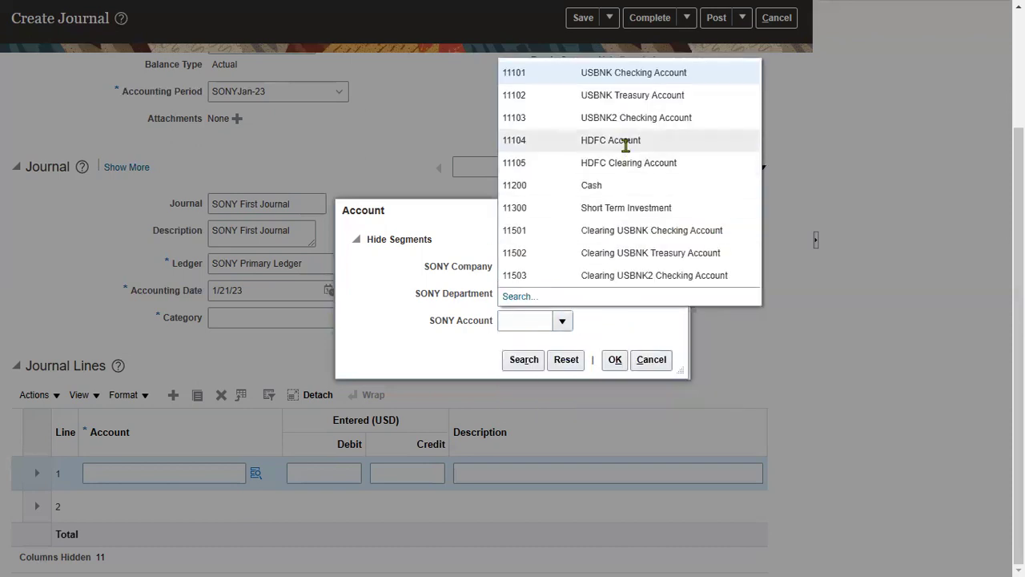
click(625, 141)
click(615, 359)
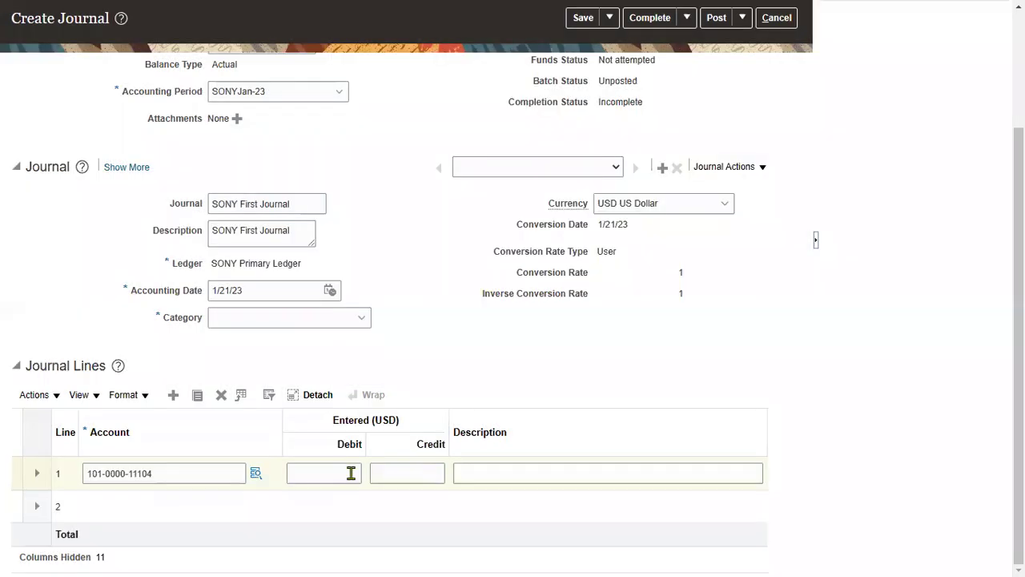
Enter a 99.00 debit on line 1 and delete the extra empty line 3
click(351, 473)
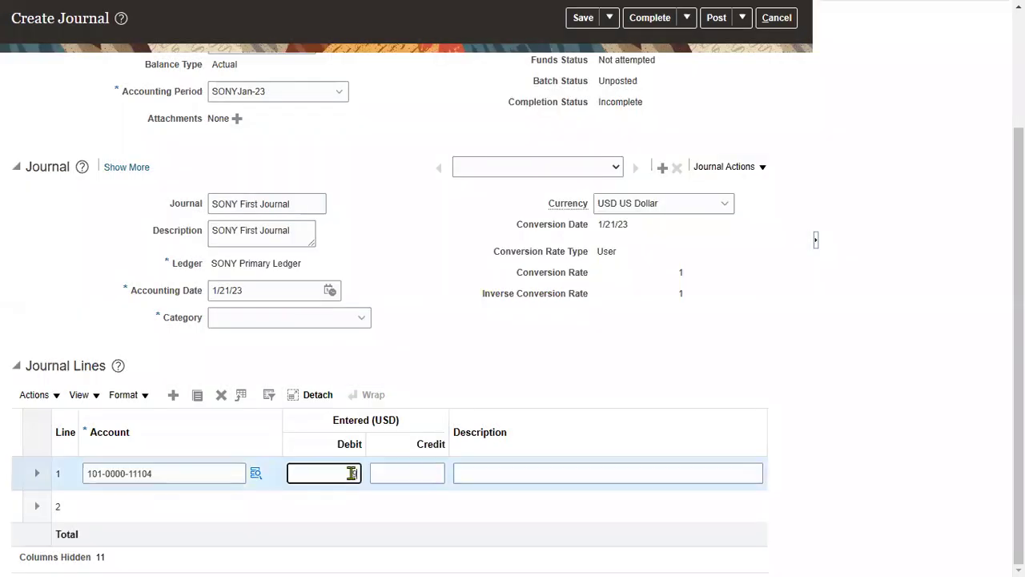
text(99)
click(171, 398)
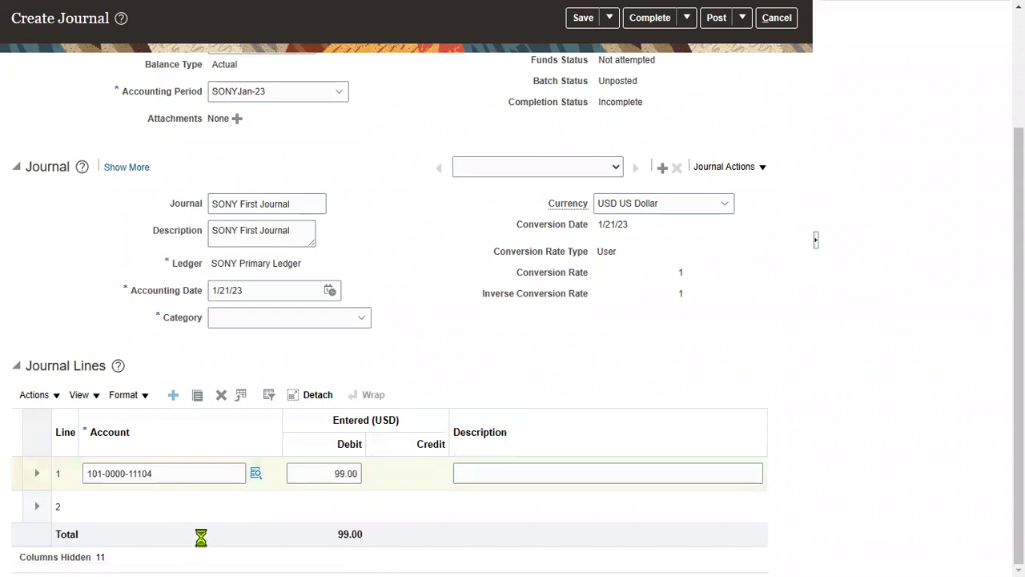
click(221, 395)
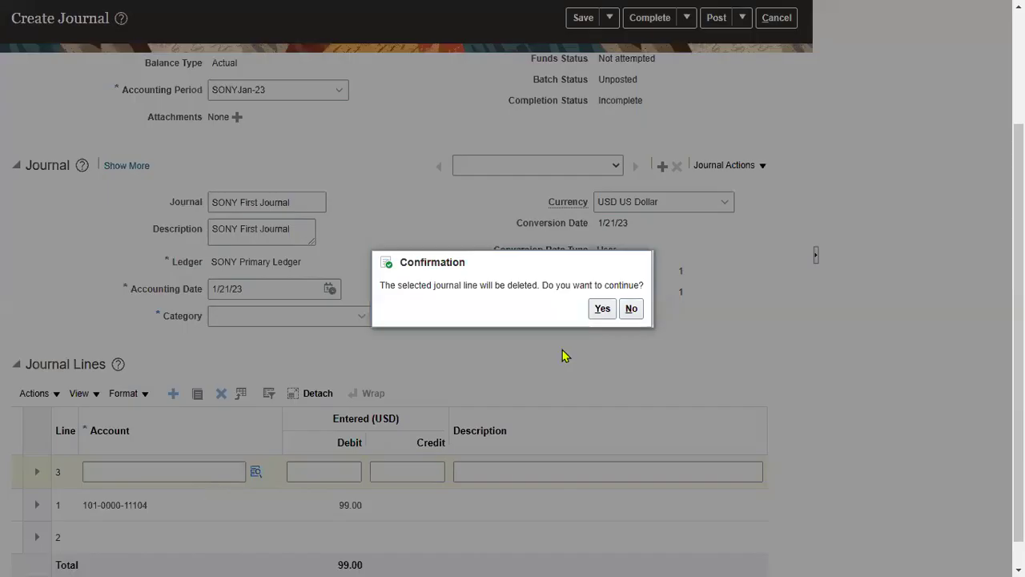
click(602, 308)
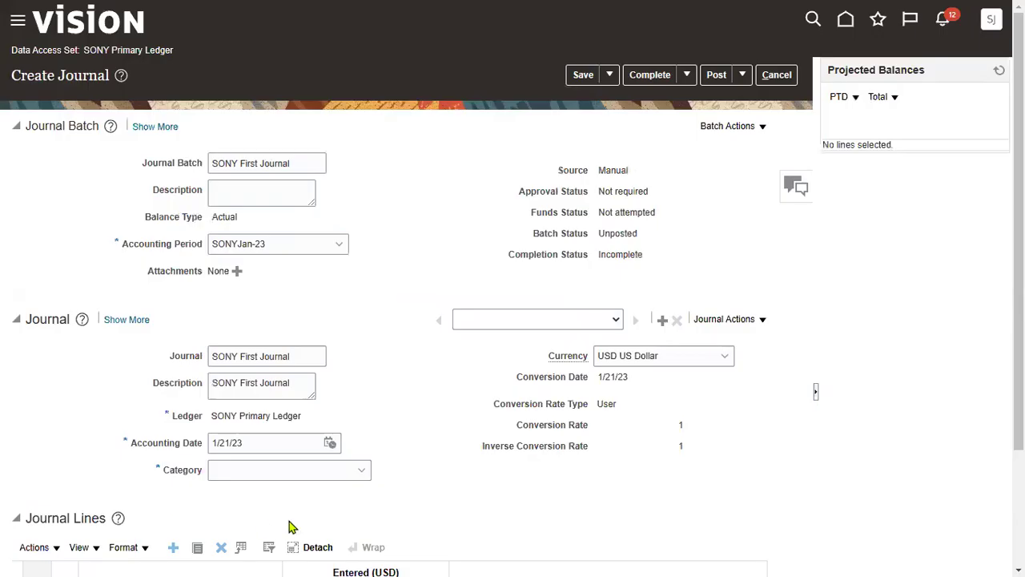
scroll(291, 526, down, 2)
click(291, 503)
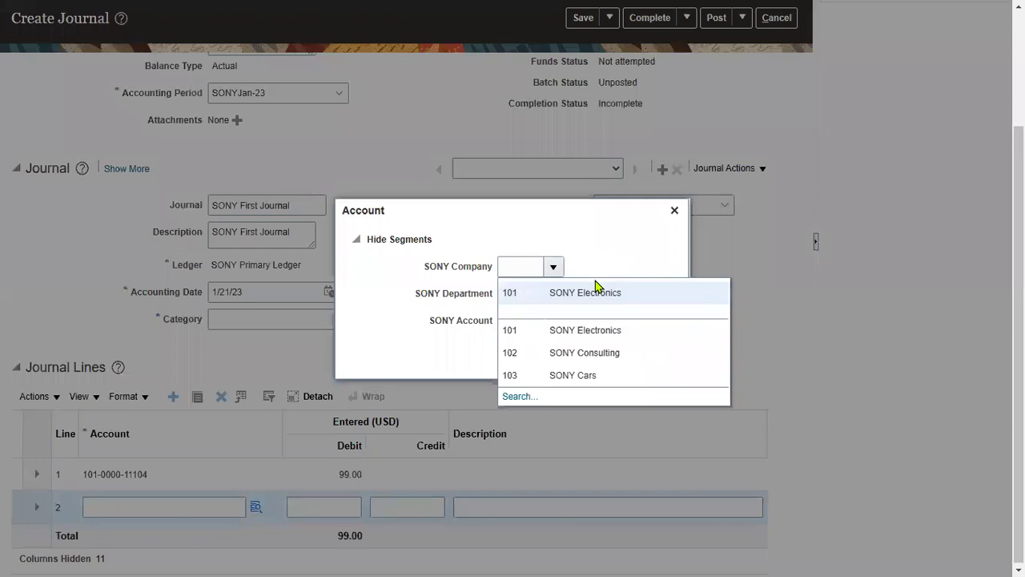
click(584, 330)
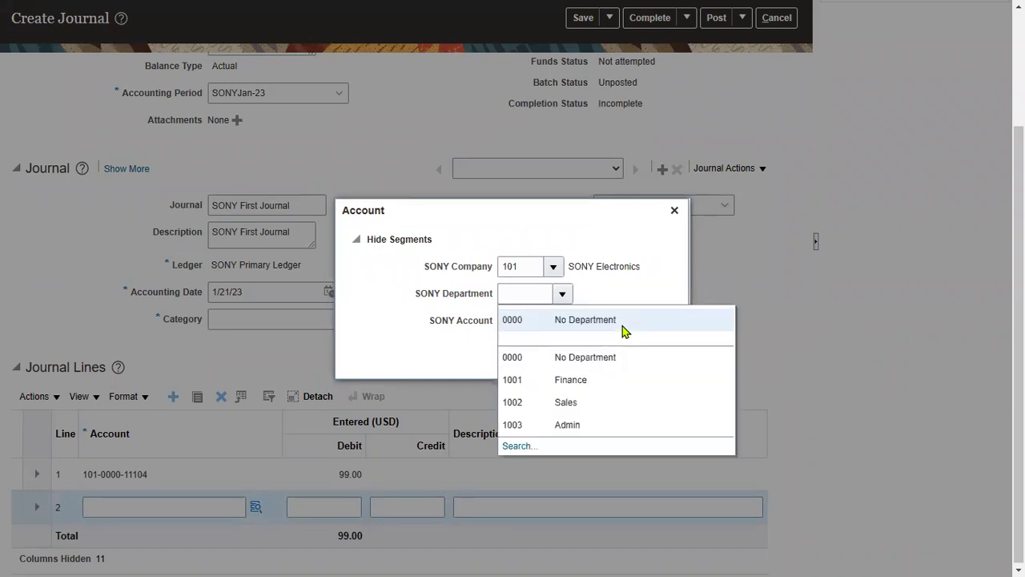
click(607, 329)
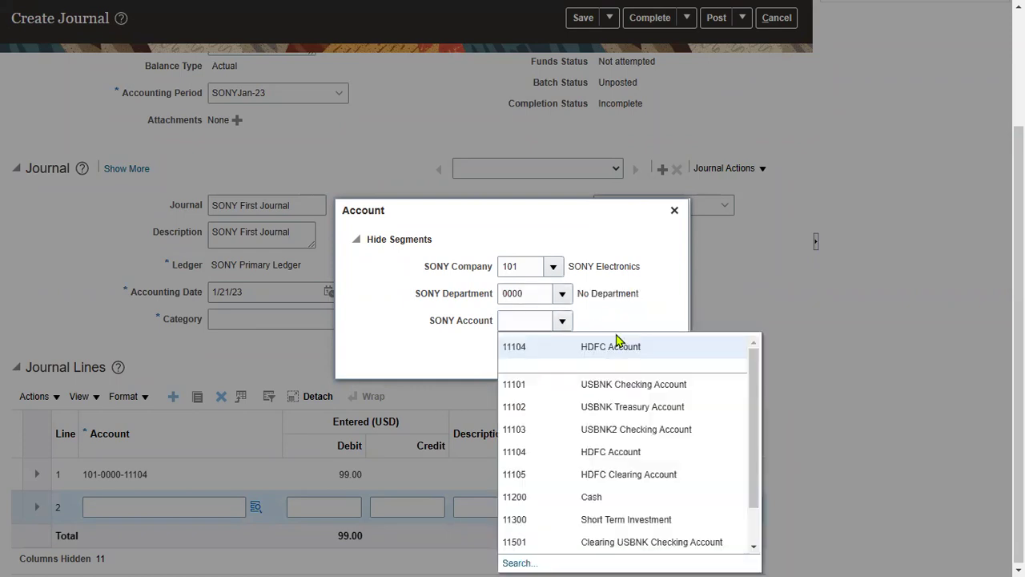
click(611, 498)
click(615, 359)
Enter a 99.00 credit on line 2 to balance the journal
click(401, 507)
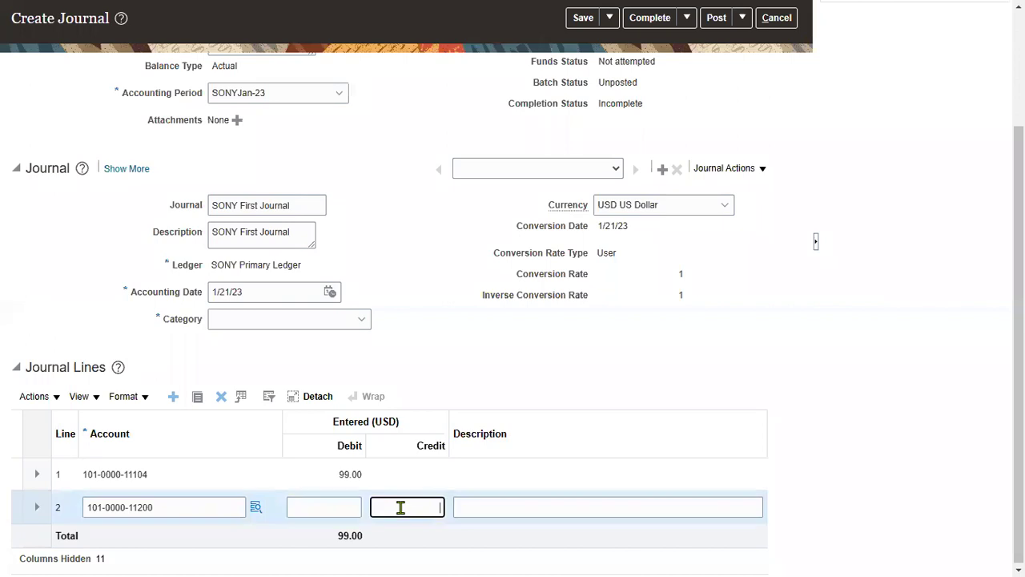
text(99)
click(560, 324)
scroll(759, 313, up, 3)
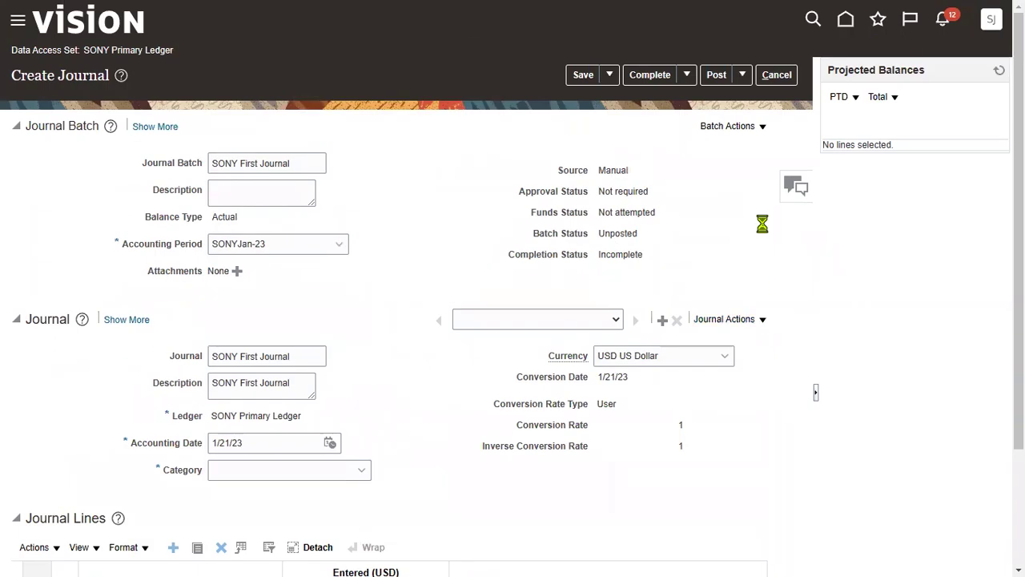
Save the journal with category Adjustment and post SONY First Journal
click(584, 75)
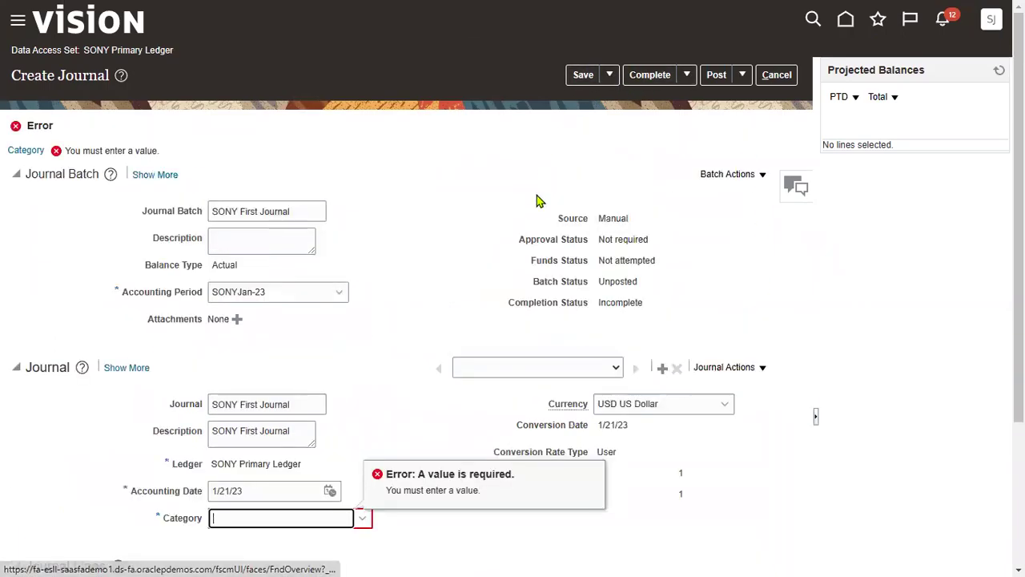
click(350, 522)
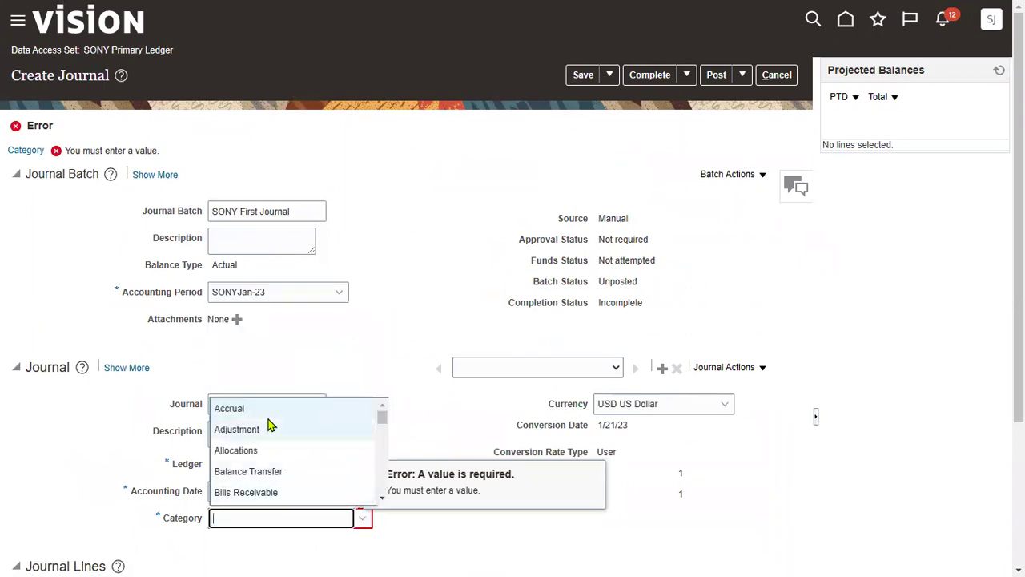
click(265, 431)
click(582, 76)
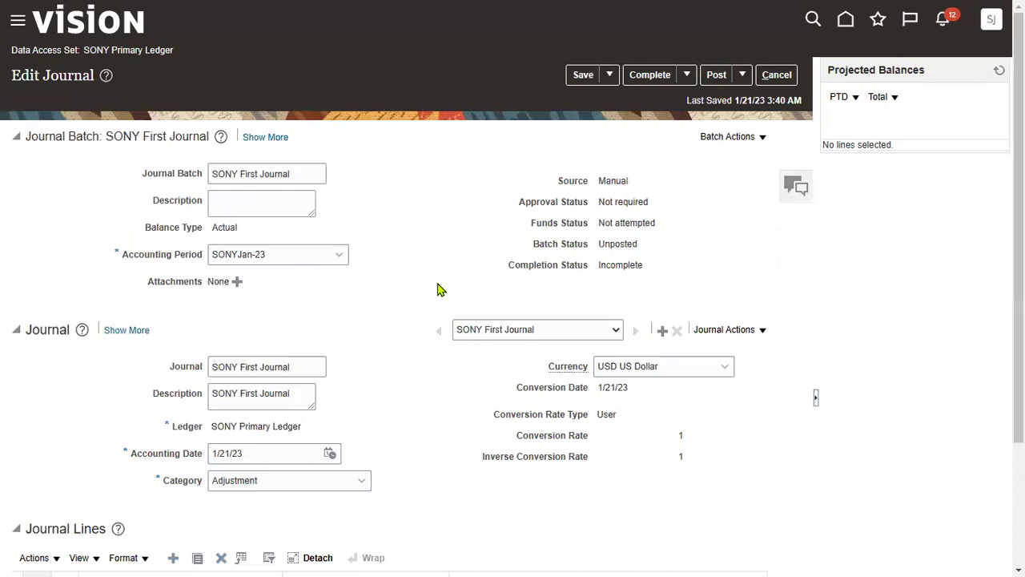
click(716, 74)
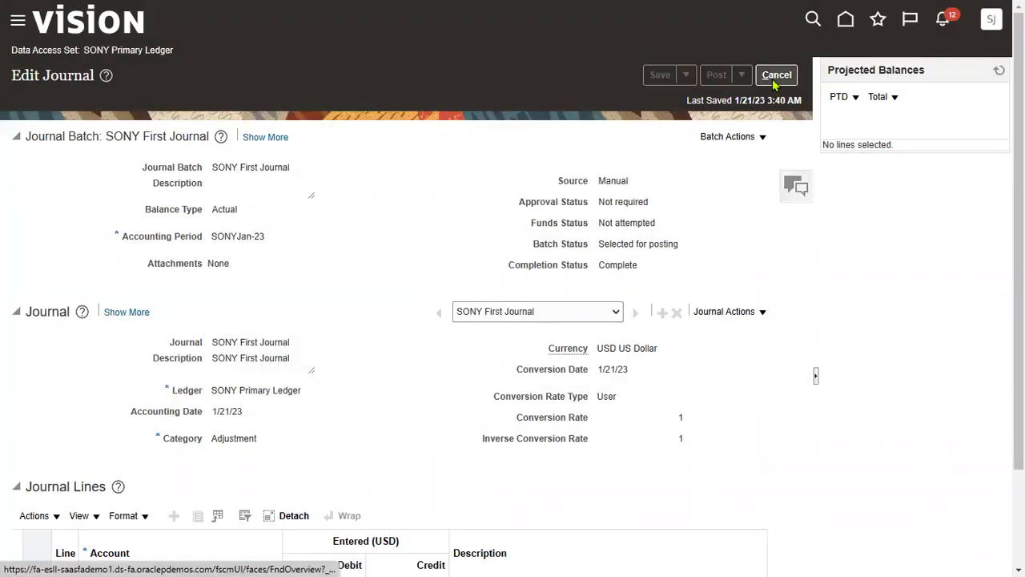
In Manage Journals, search period SONYJan-23 and select the posted SONY First Journal
click(776, 75)
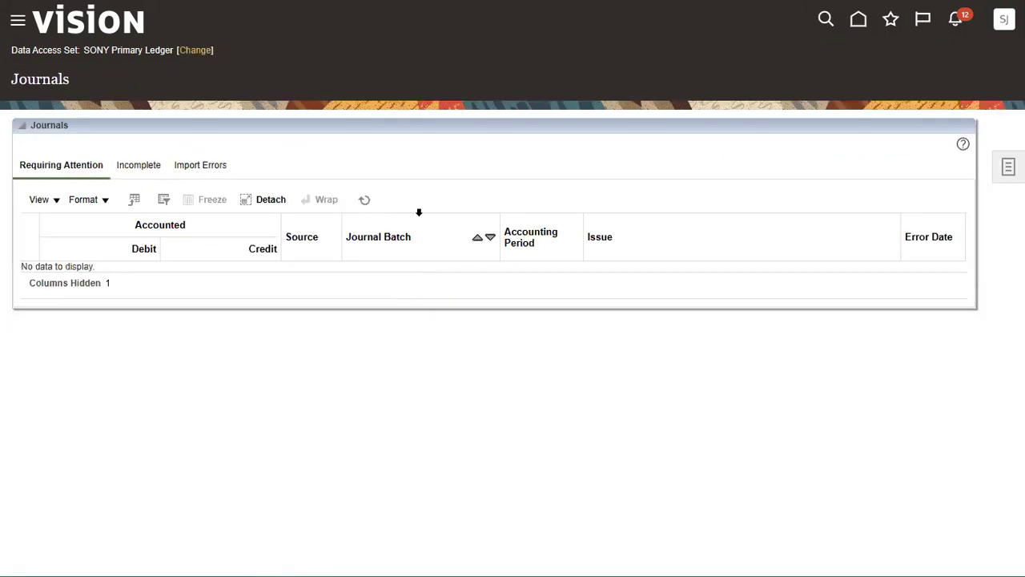
click(17, 24)
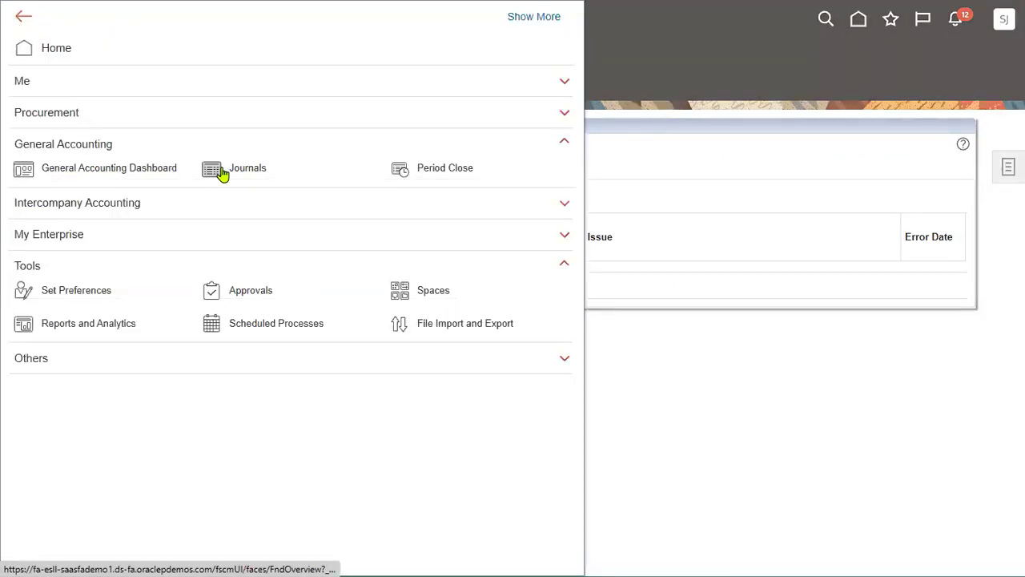
click(842, 144)
click(1008, 166)
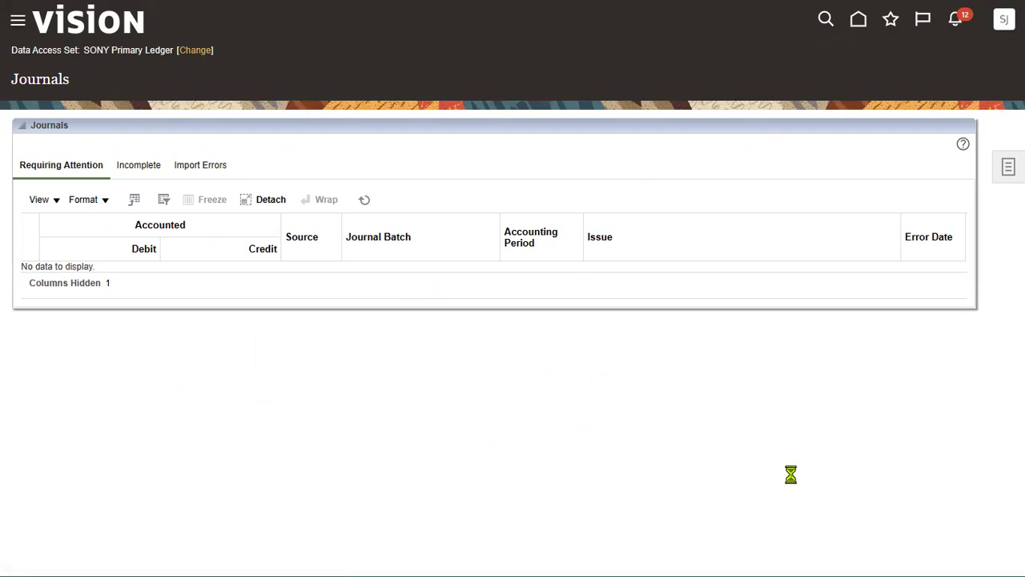
click(923, 71)
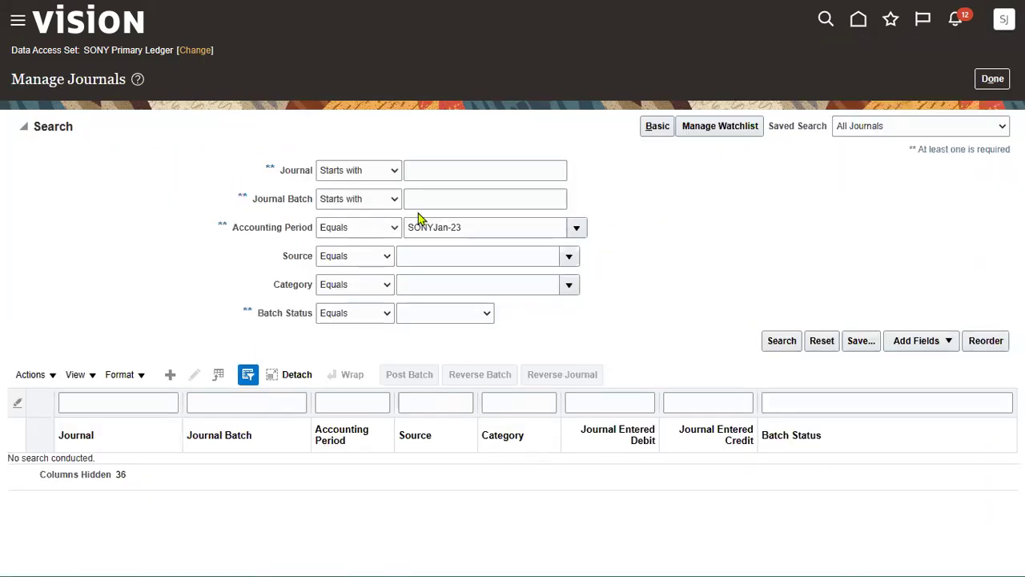
click(782, 341)
click(785, 269)
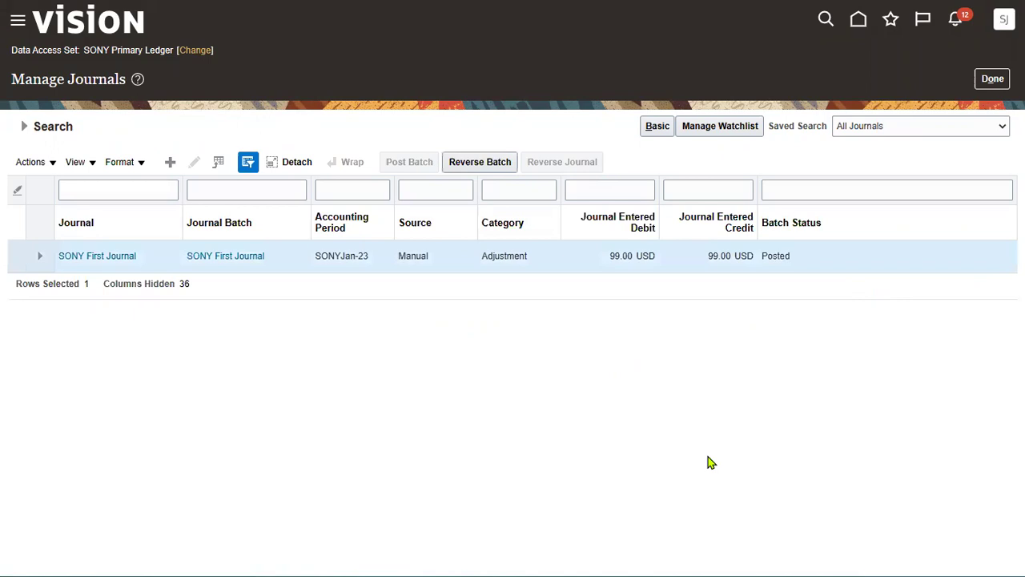
In the Ledger Setup workbook, mark step 29's status Yes and save
key(alt+Tab)
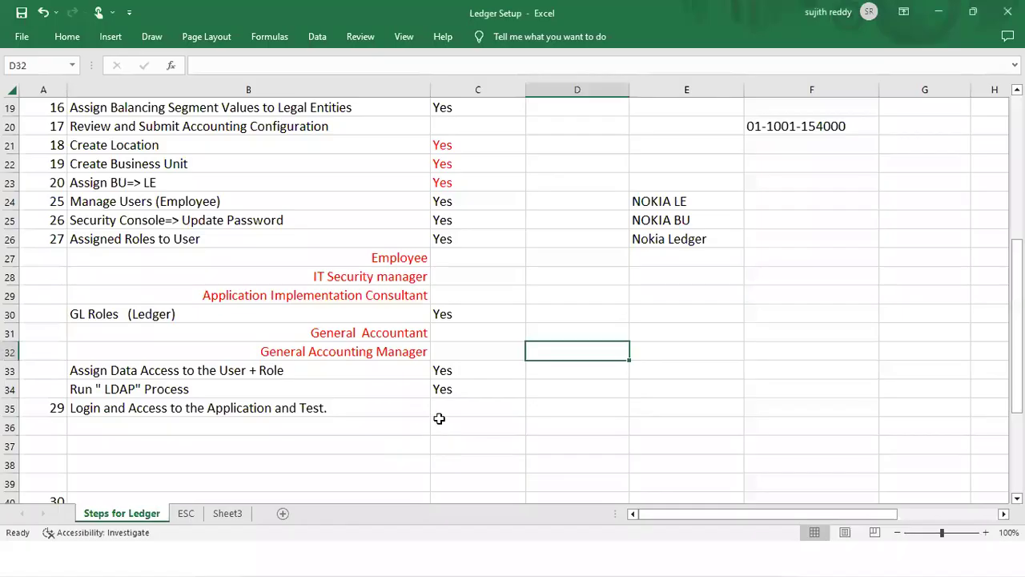
click(446, 407)
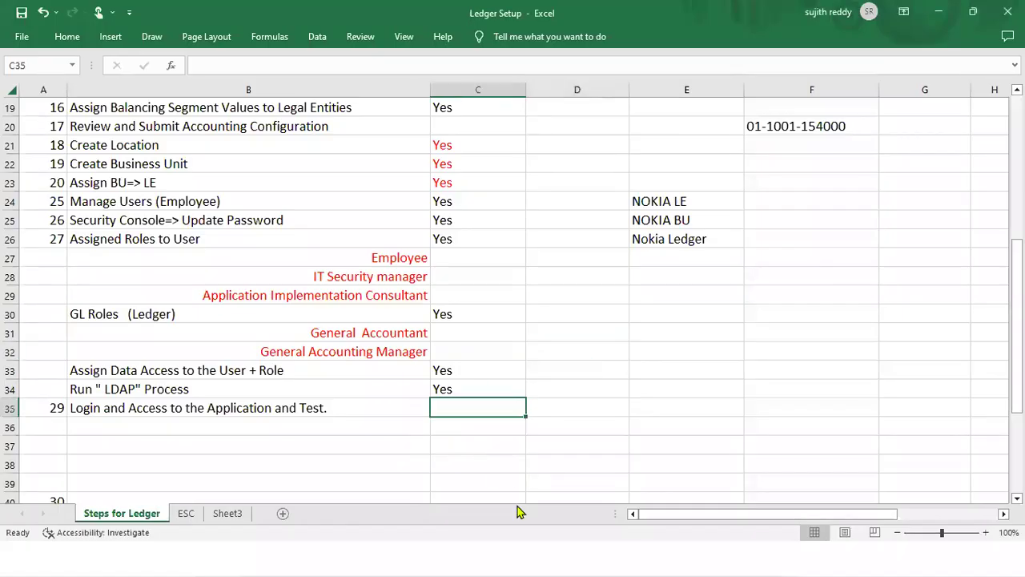
text(y)
click(573, 403)
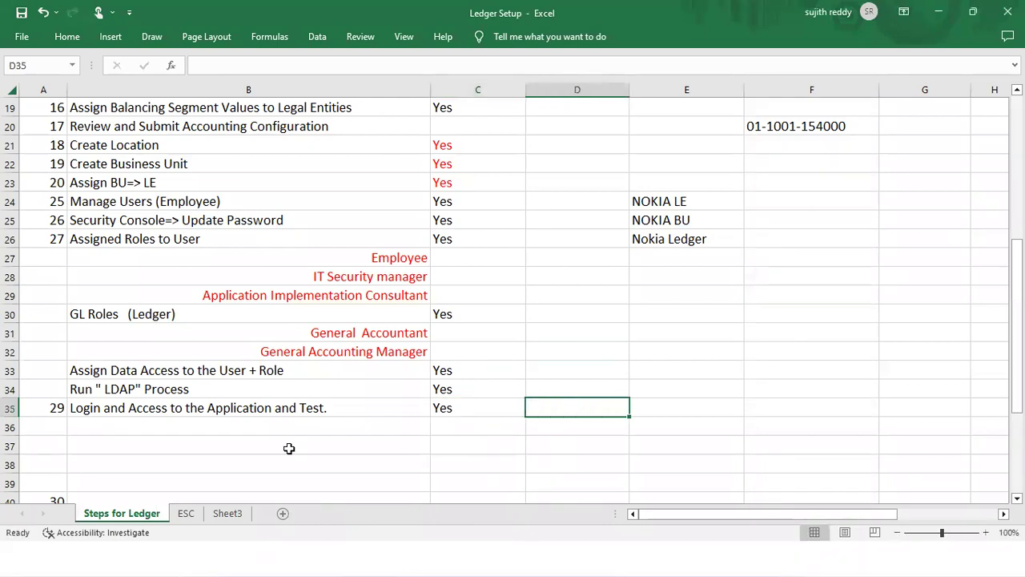
click(19, 18)
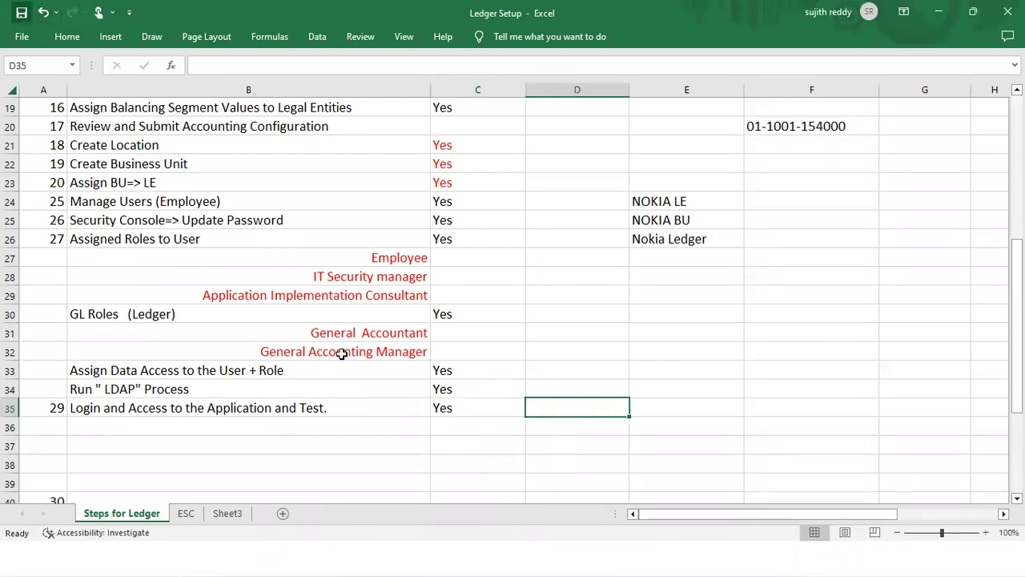
Review the checklist's Yes statuses for steps 3 through 27 and the chart of accounts notes
scroll(353, 361, up, 6)
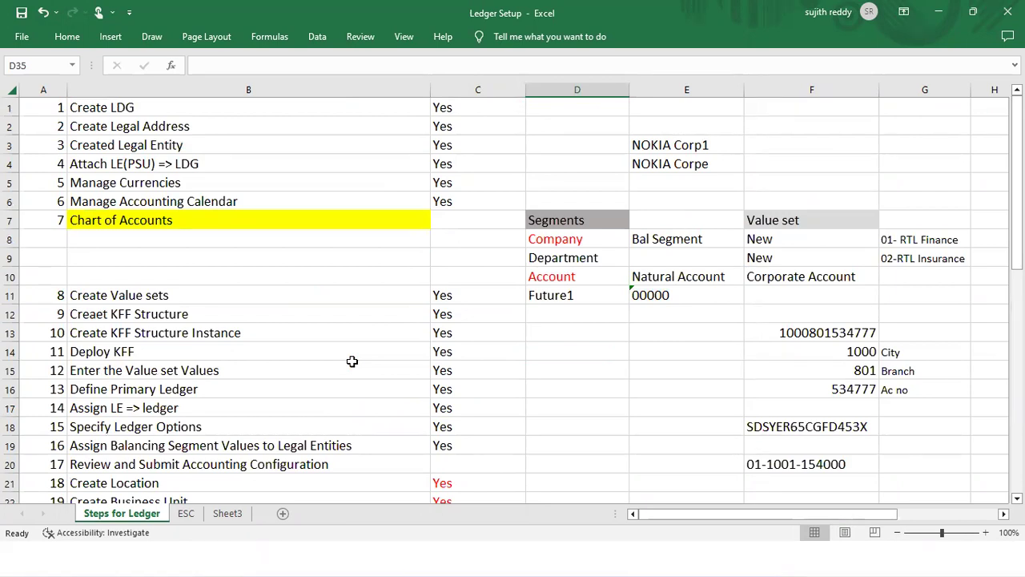
drag(467, 142, 468, 161)
click(454, 203)
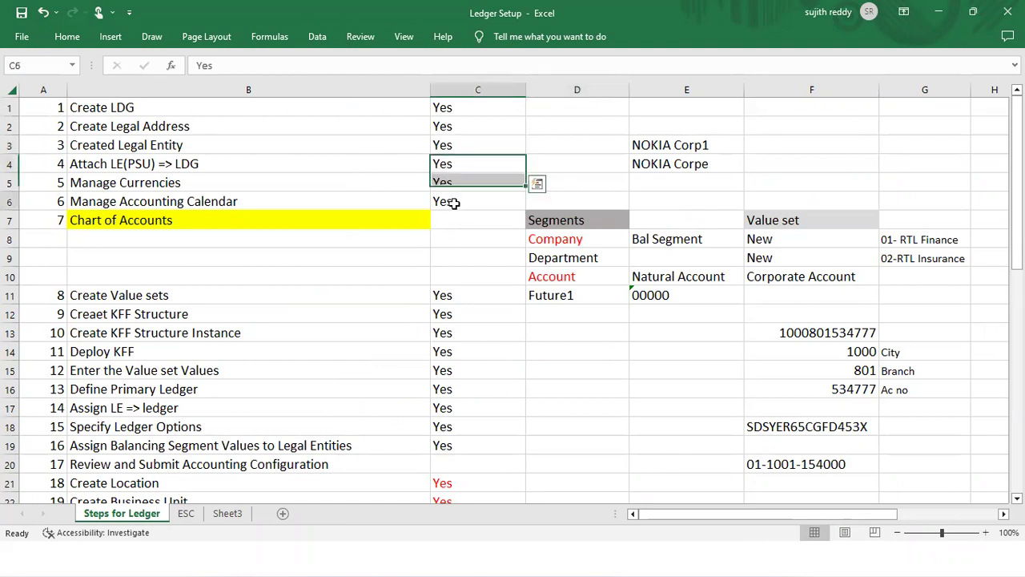
drag(555, 241, 821, 323)
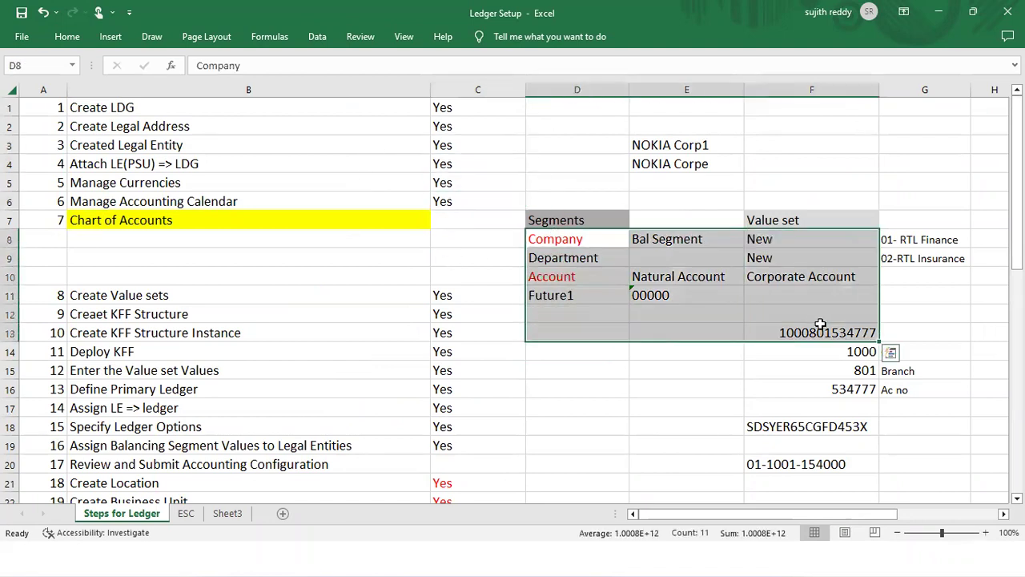
drag(471, 296, 473, 425)
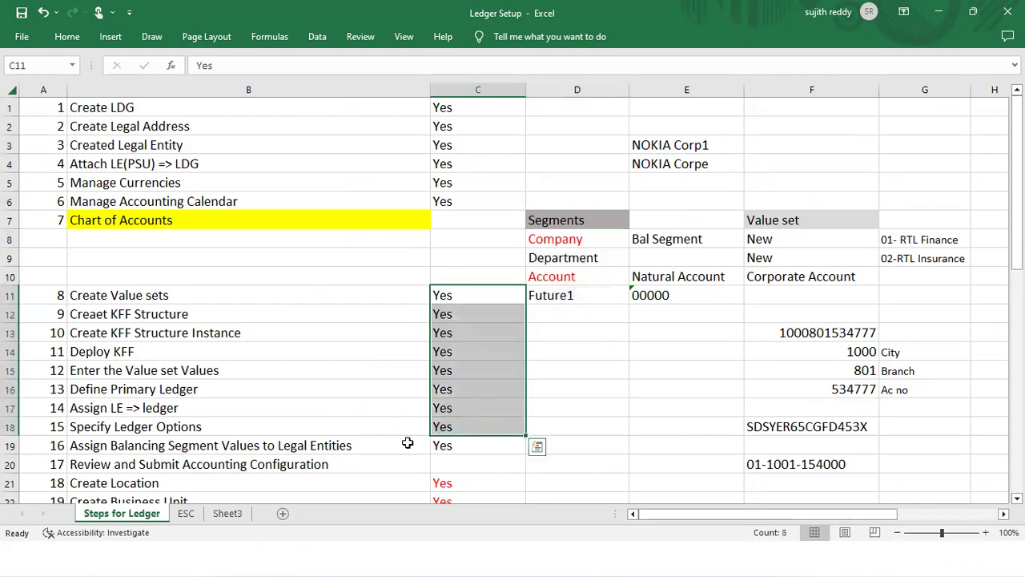
scroll(289, 397, down, 3)
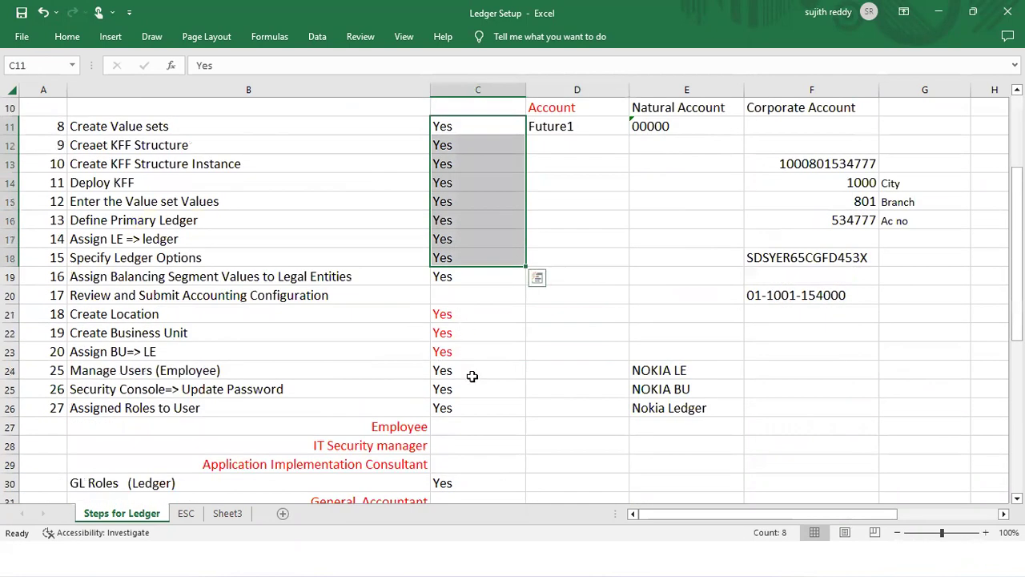
drag(448, 314, 472, 370)
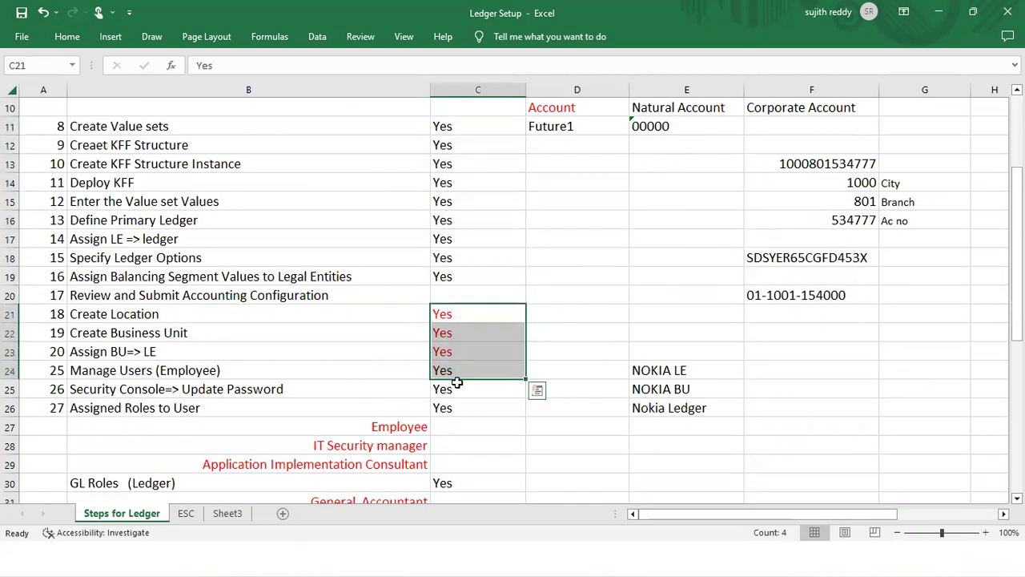
click(463, 406)
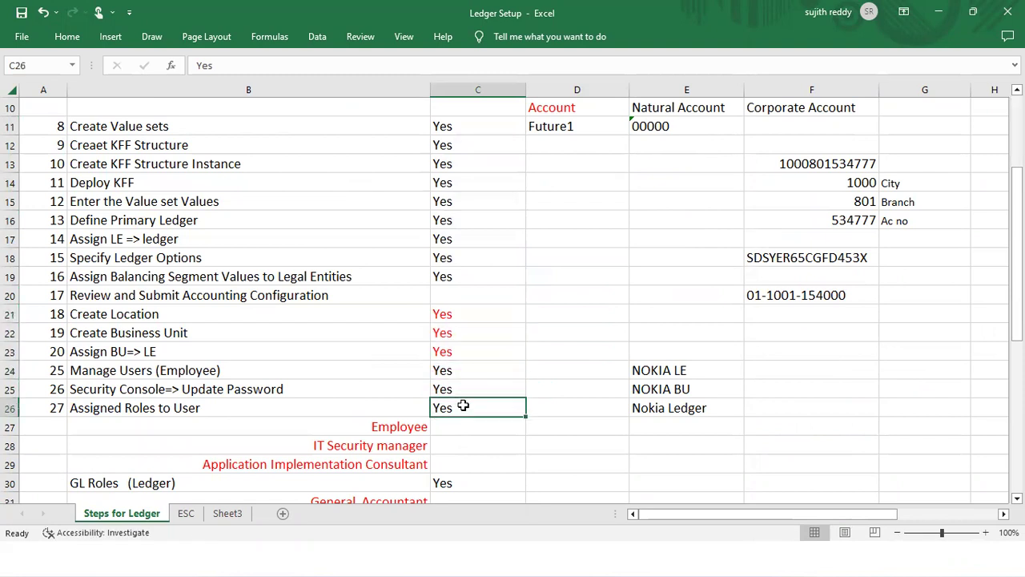
scroll(463, 406, up, 3)
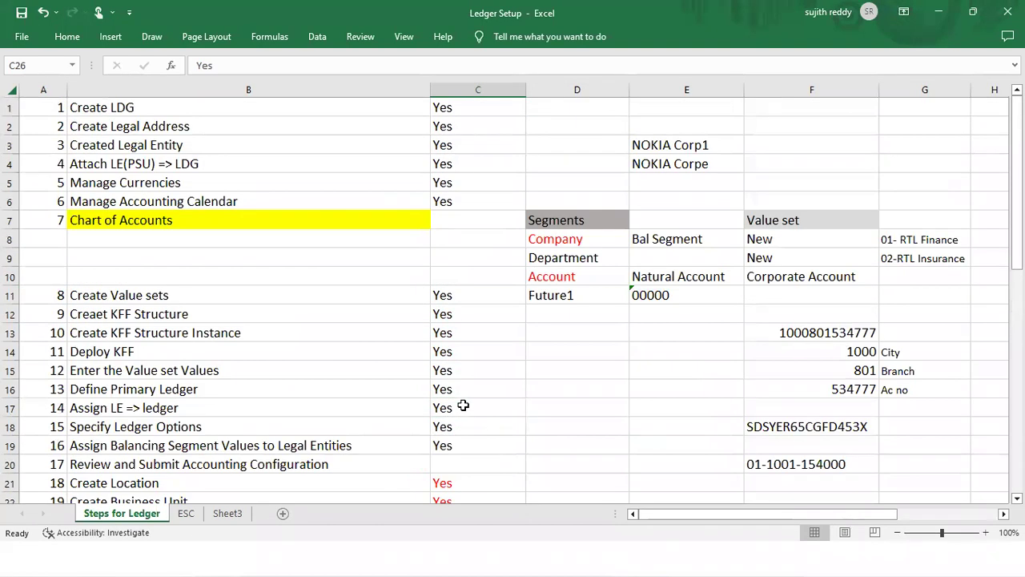